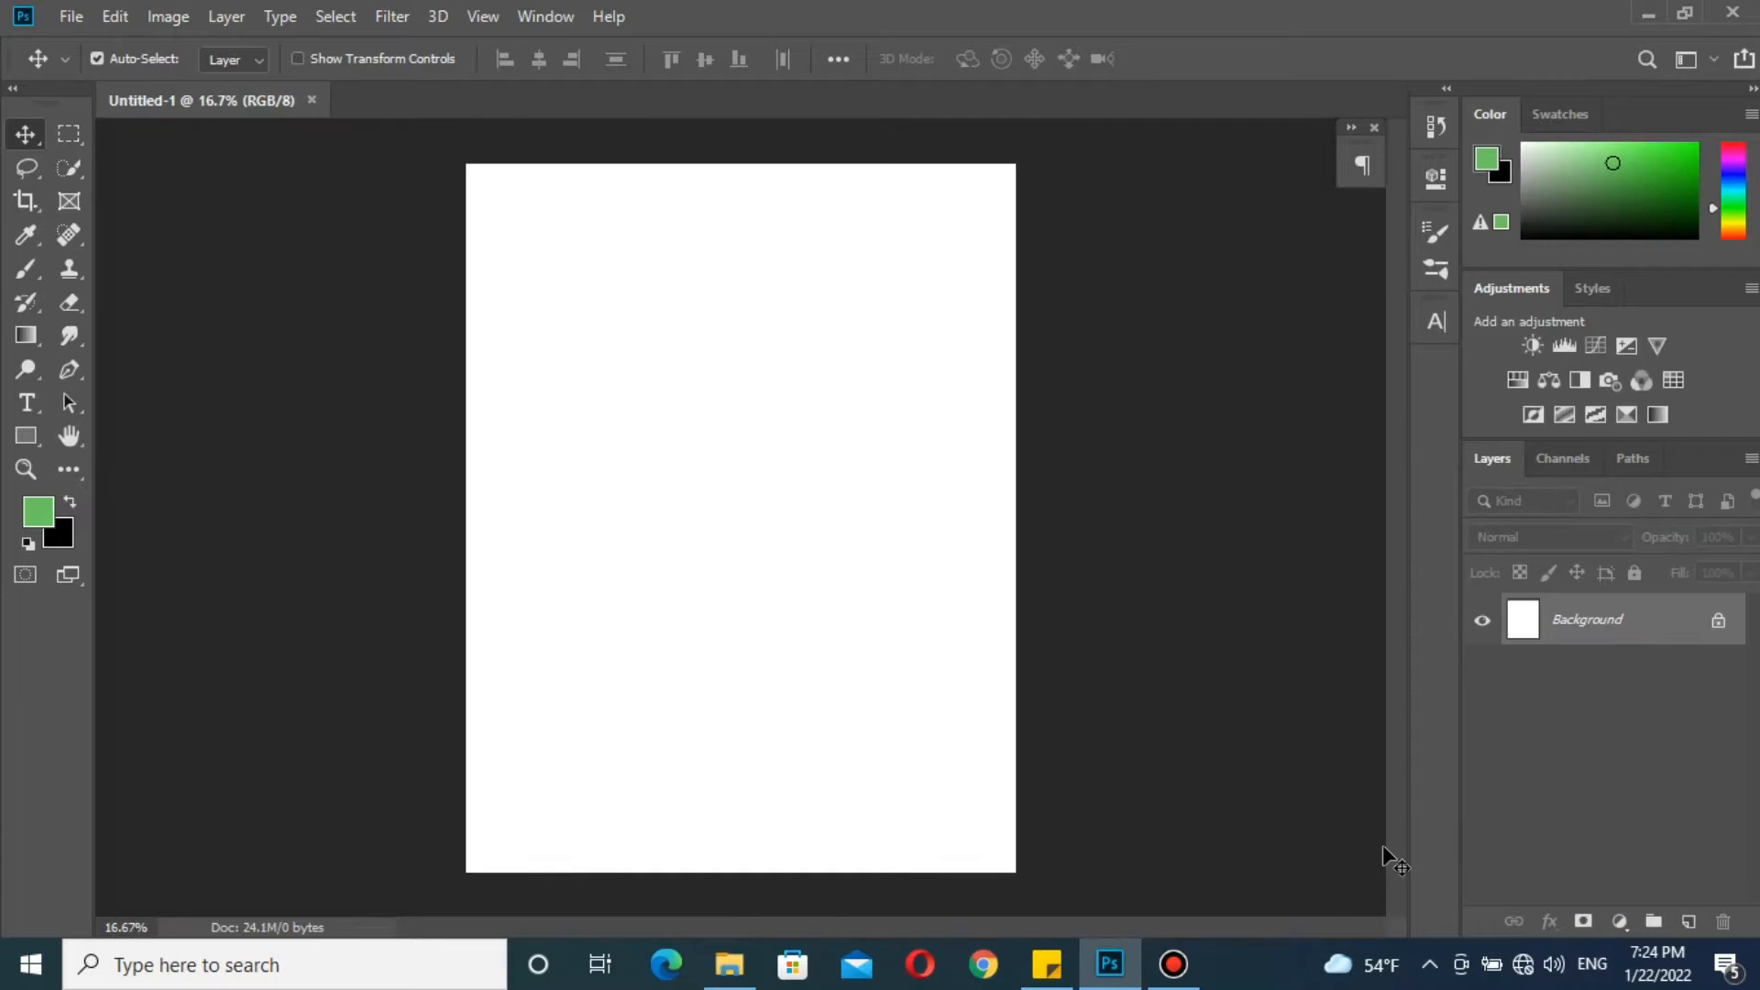
# Add a solid color fill layer in green #2aa31a above the Background layer
pyautogui.click(1618, 921)
pyautogui.click(1602, 483)
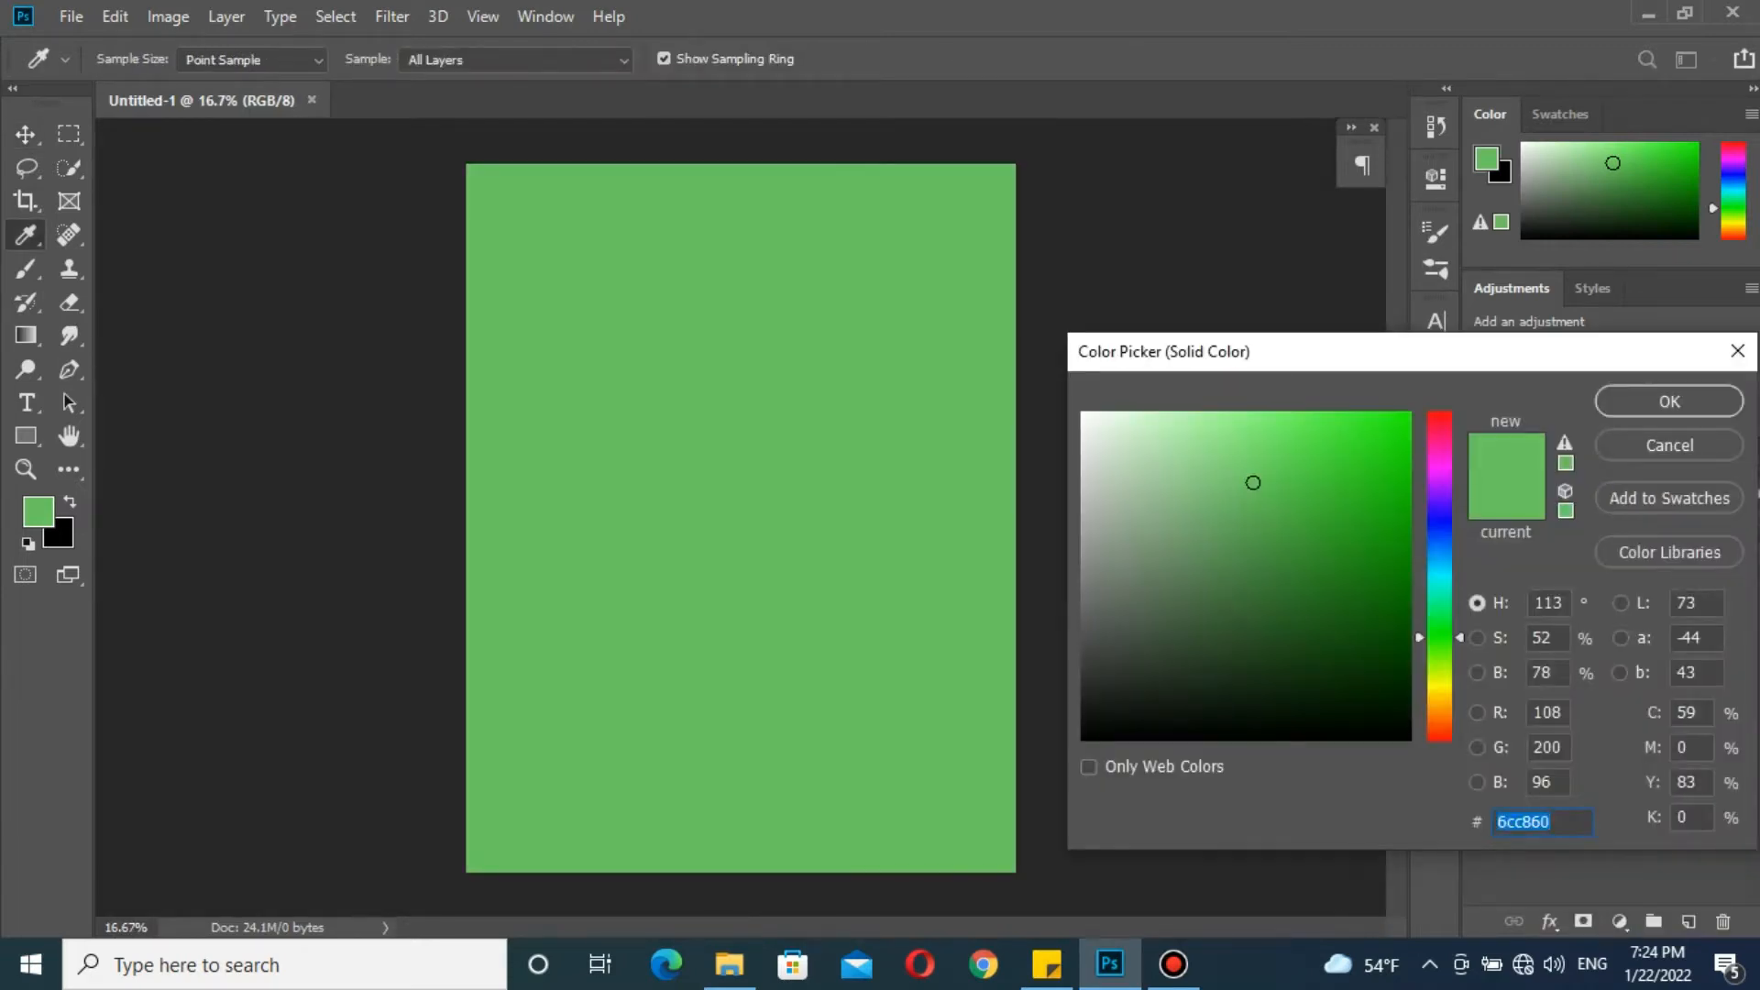
pyautogui.write('211')
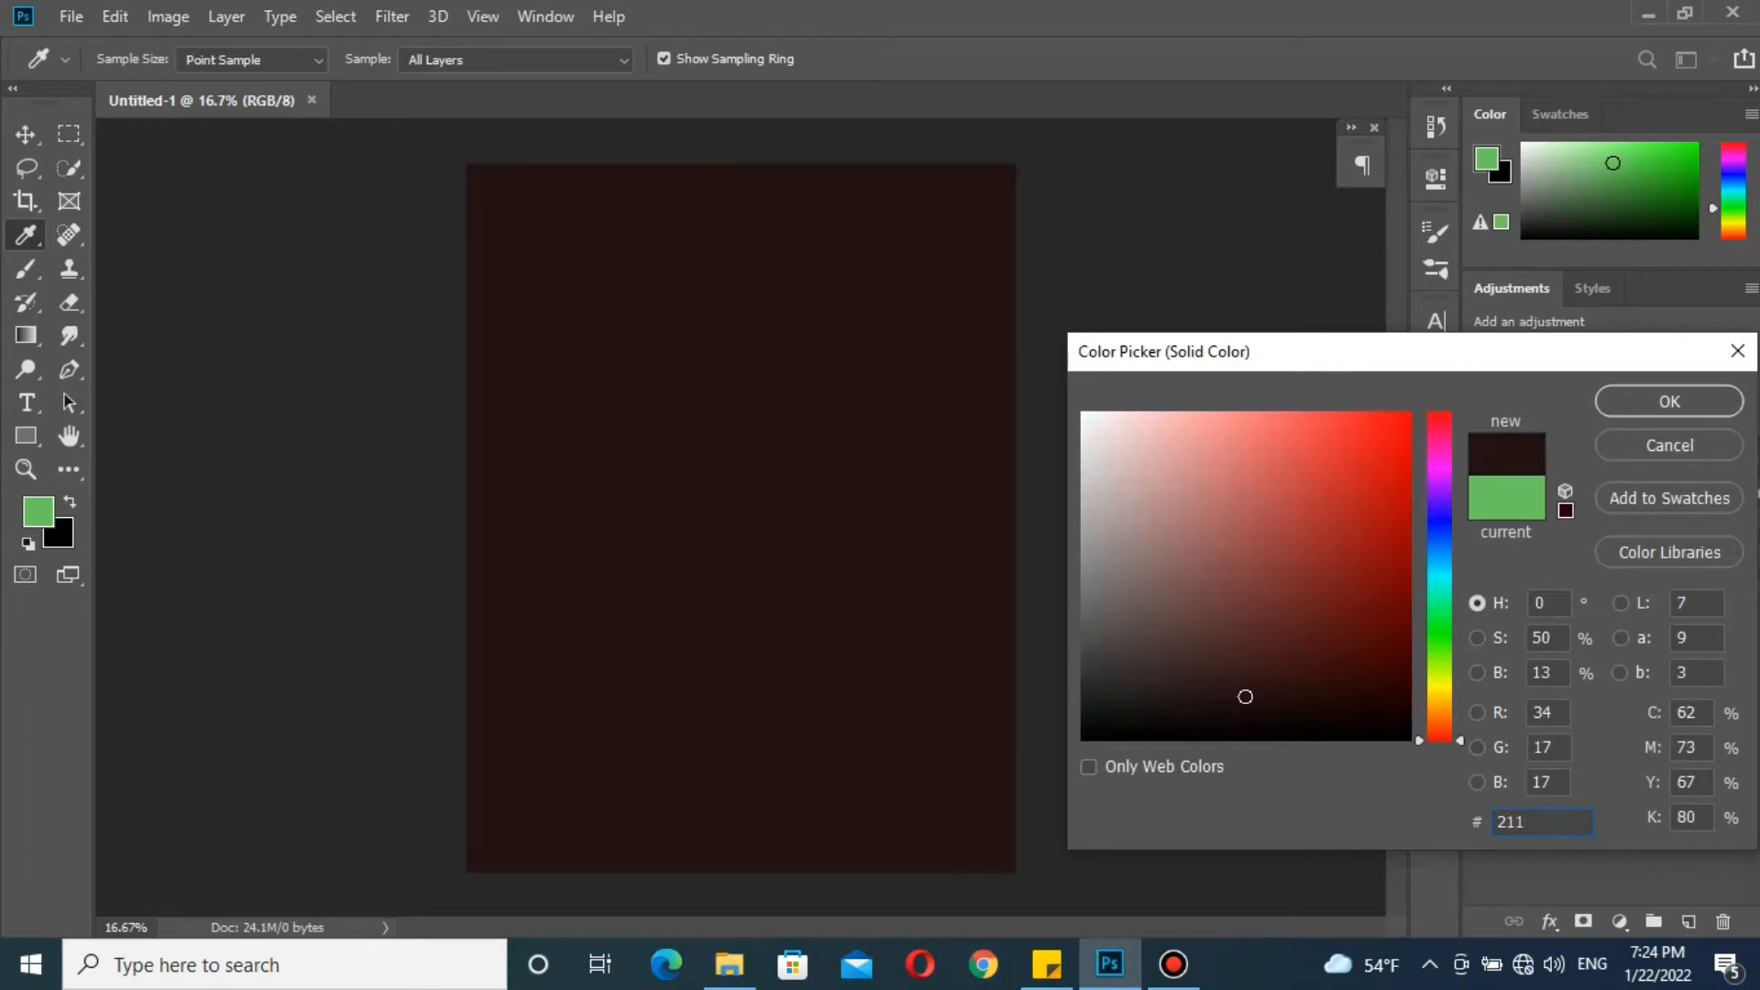
pyautogui.press('BackSpace')
pyautogui.press('BackSpace')
pyautogui.press('BackSpace')
pyautogui.write('2')
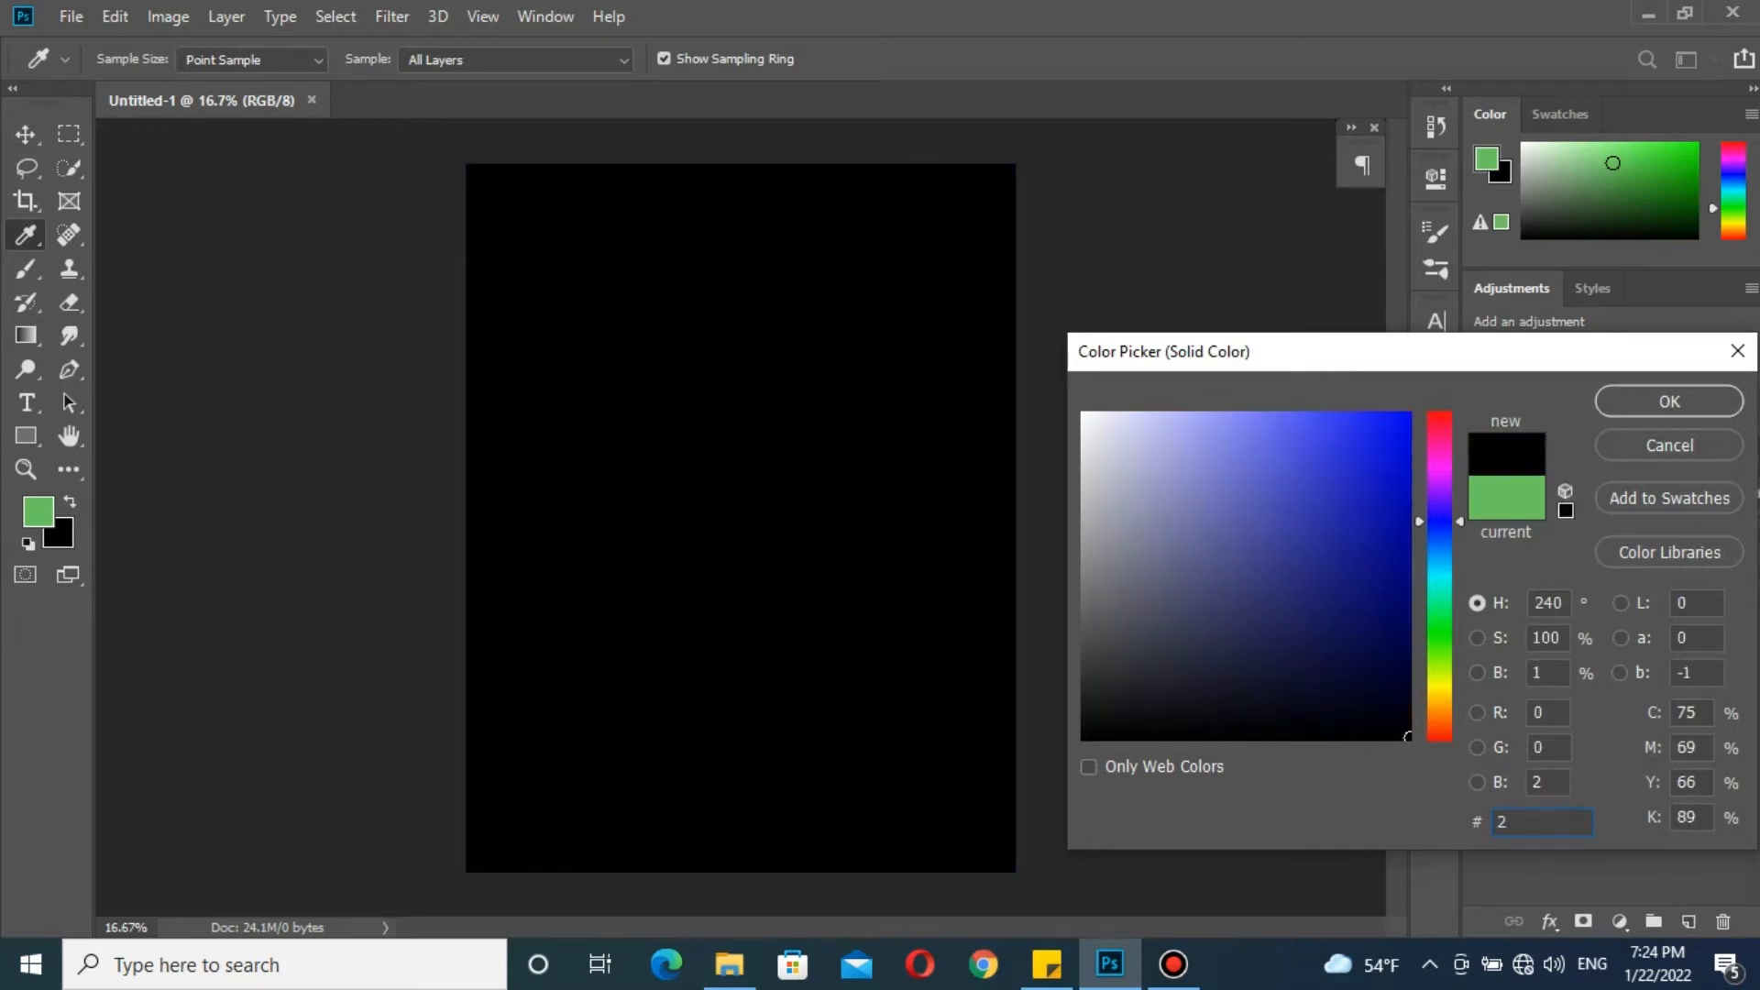
pyautogui.write('aa31a')
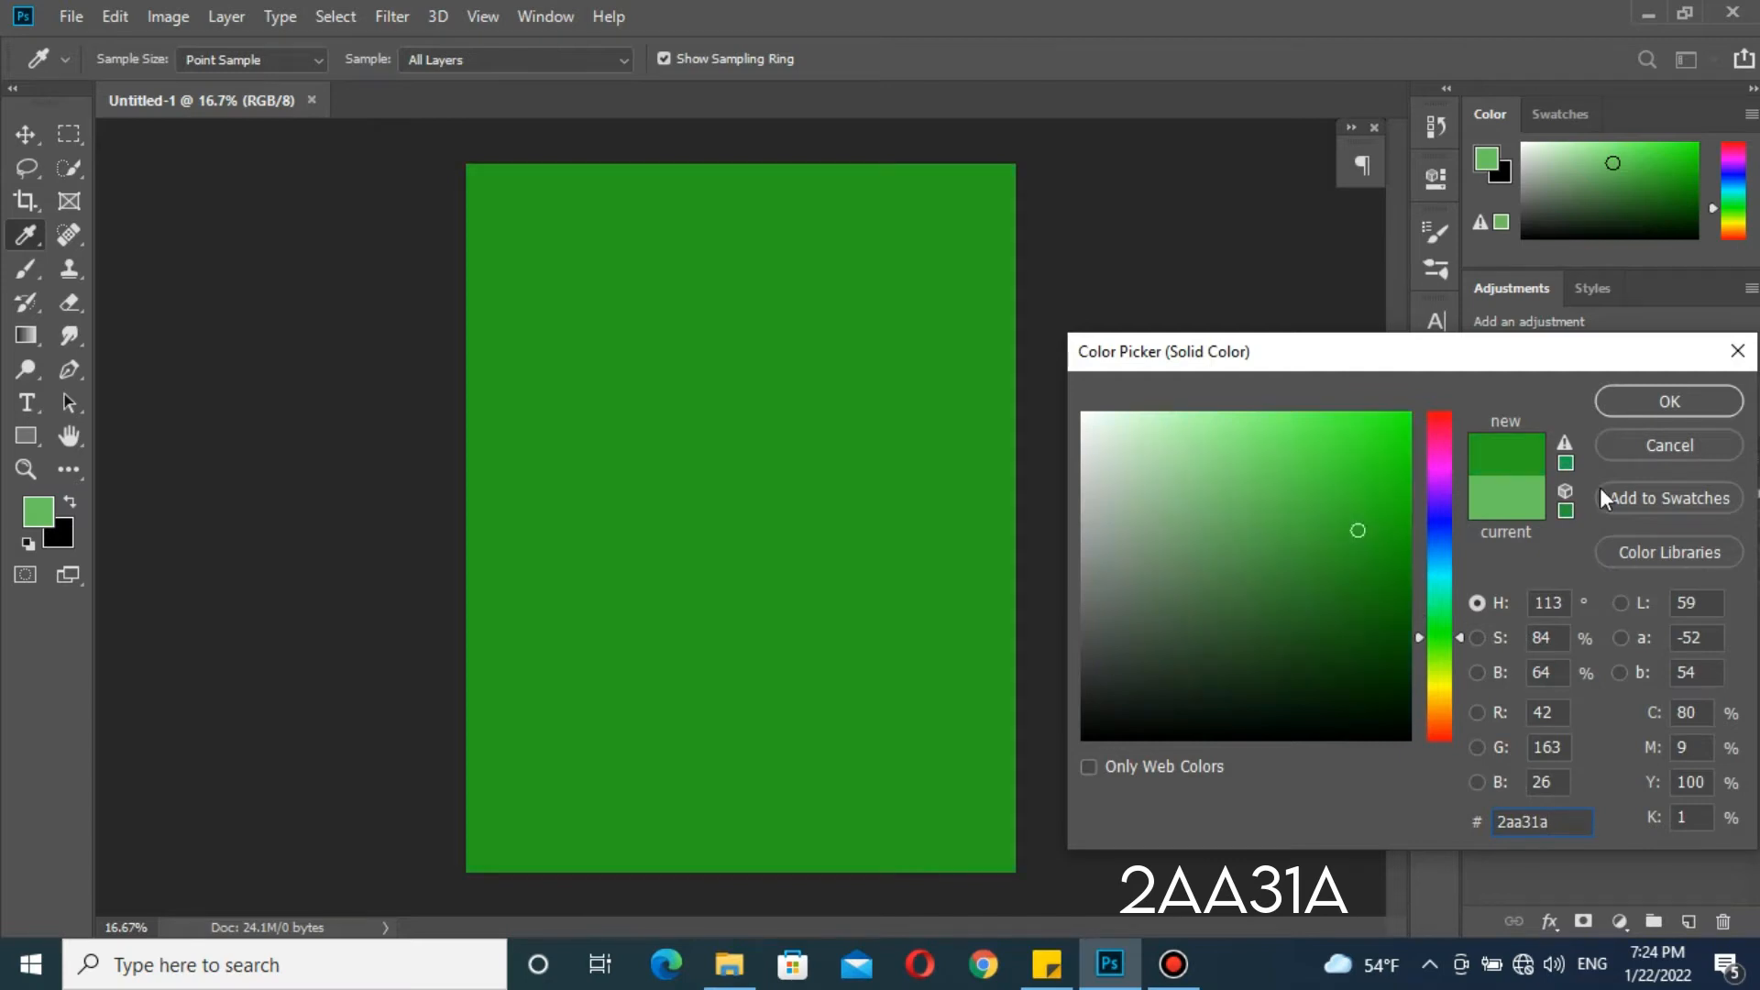
pyautogui.press('Return')
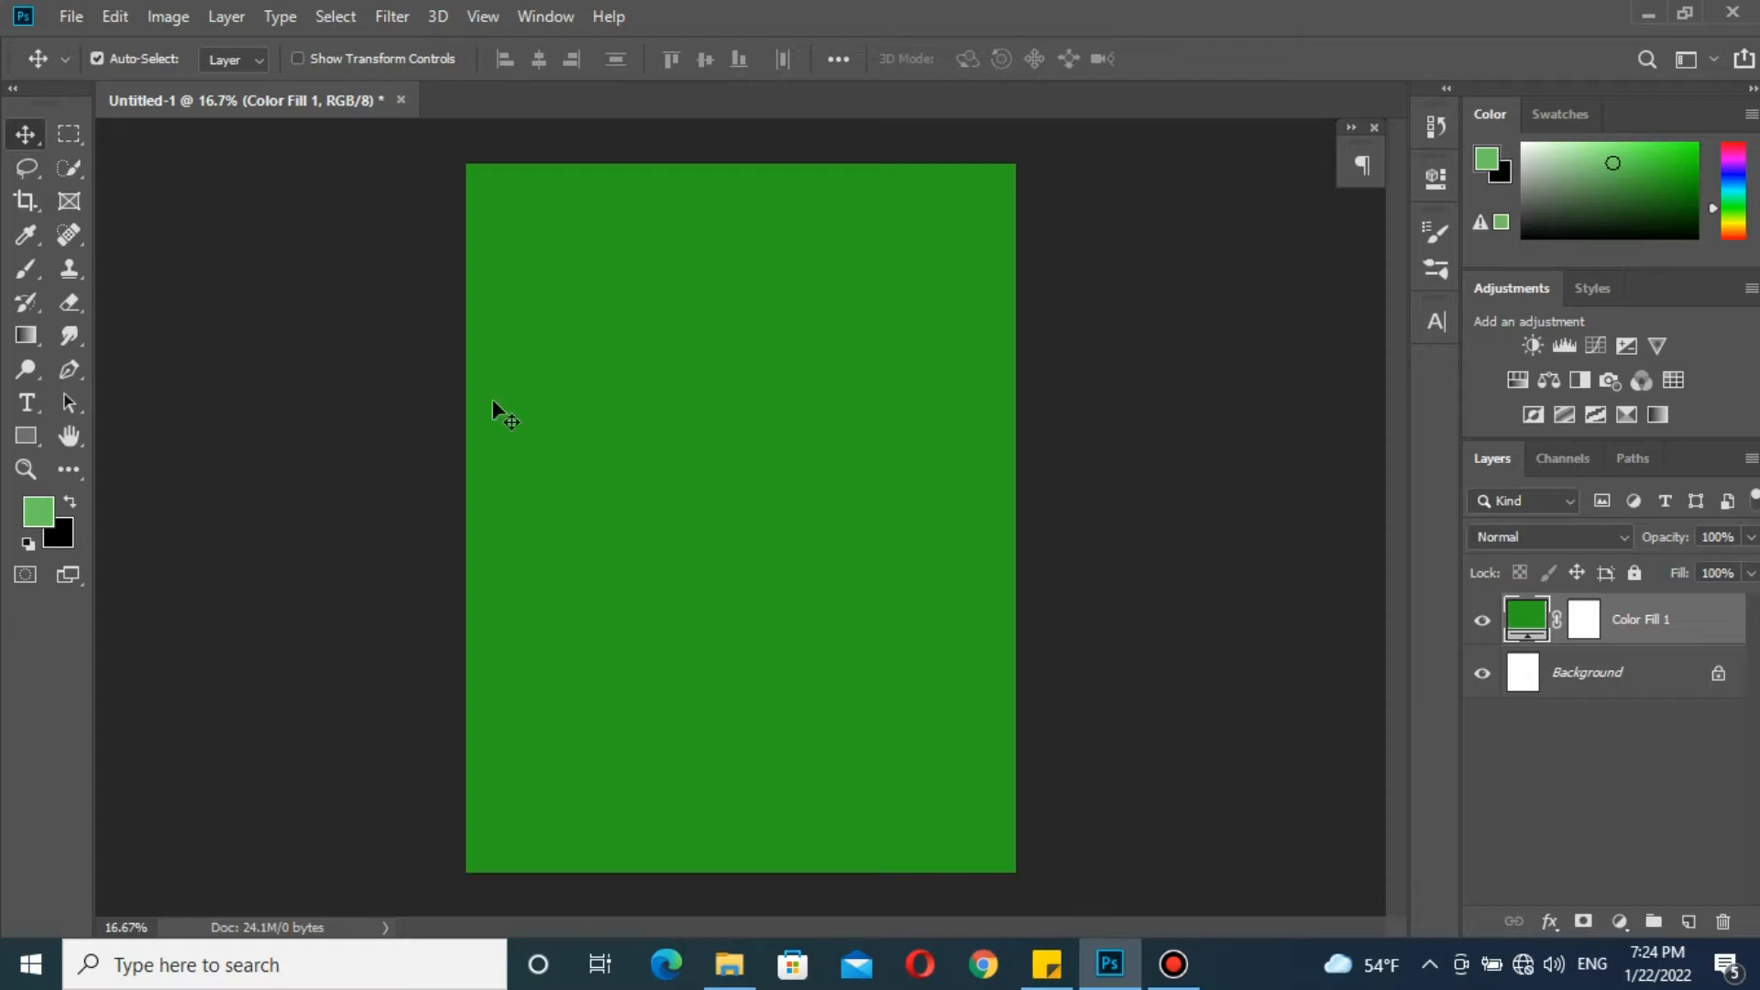
# Place the wooden table image "1" from the Stock Files folder along the canvas's lower edge
pyautogui.click(729, 964)
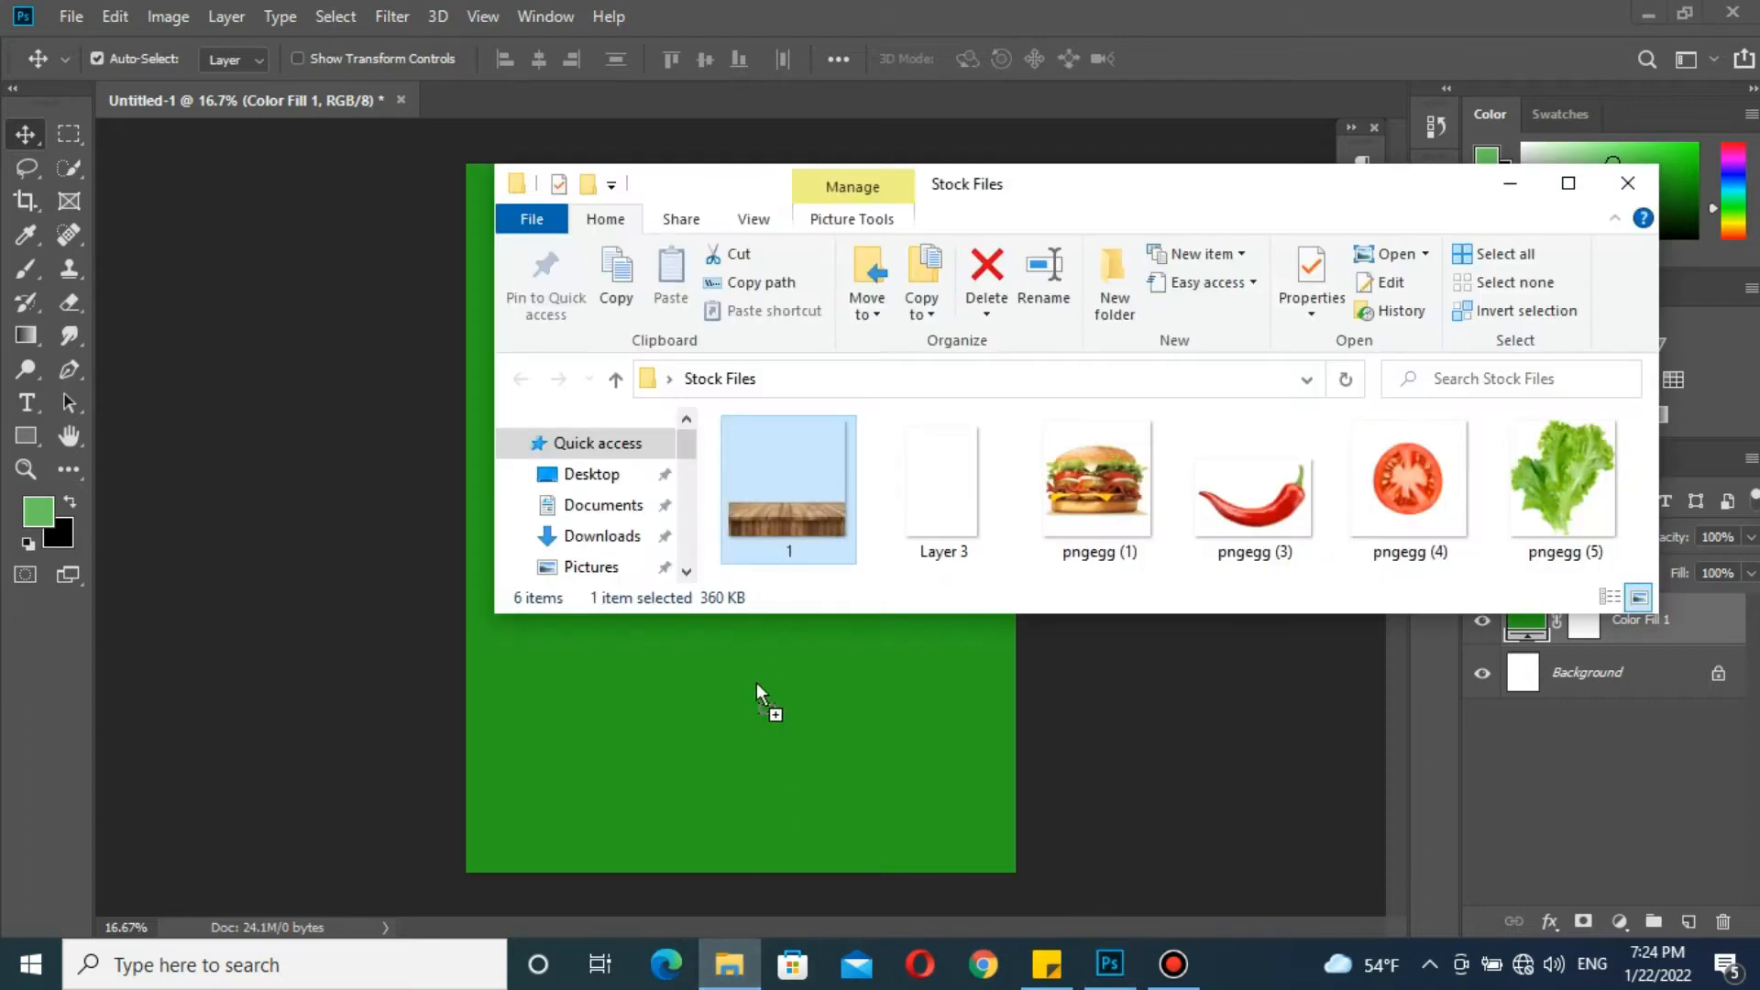
pyautogui.moveTo(756, 682); pyautogui.dragTo(744, 735)
pyautogui.moveTo(761, 571); pyautogui.dragTo(766, 698)
pyautogui.press('Return')
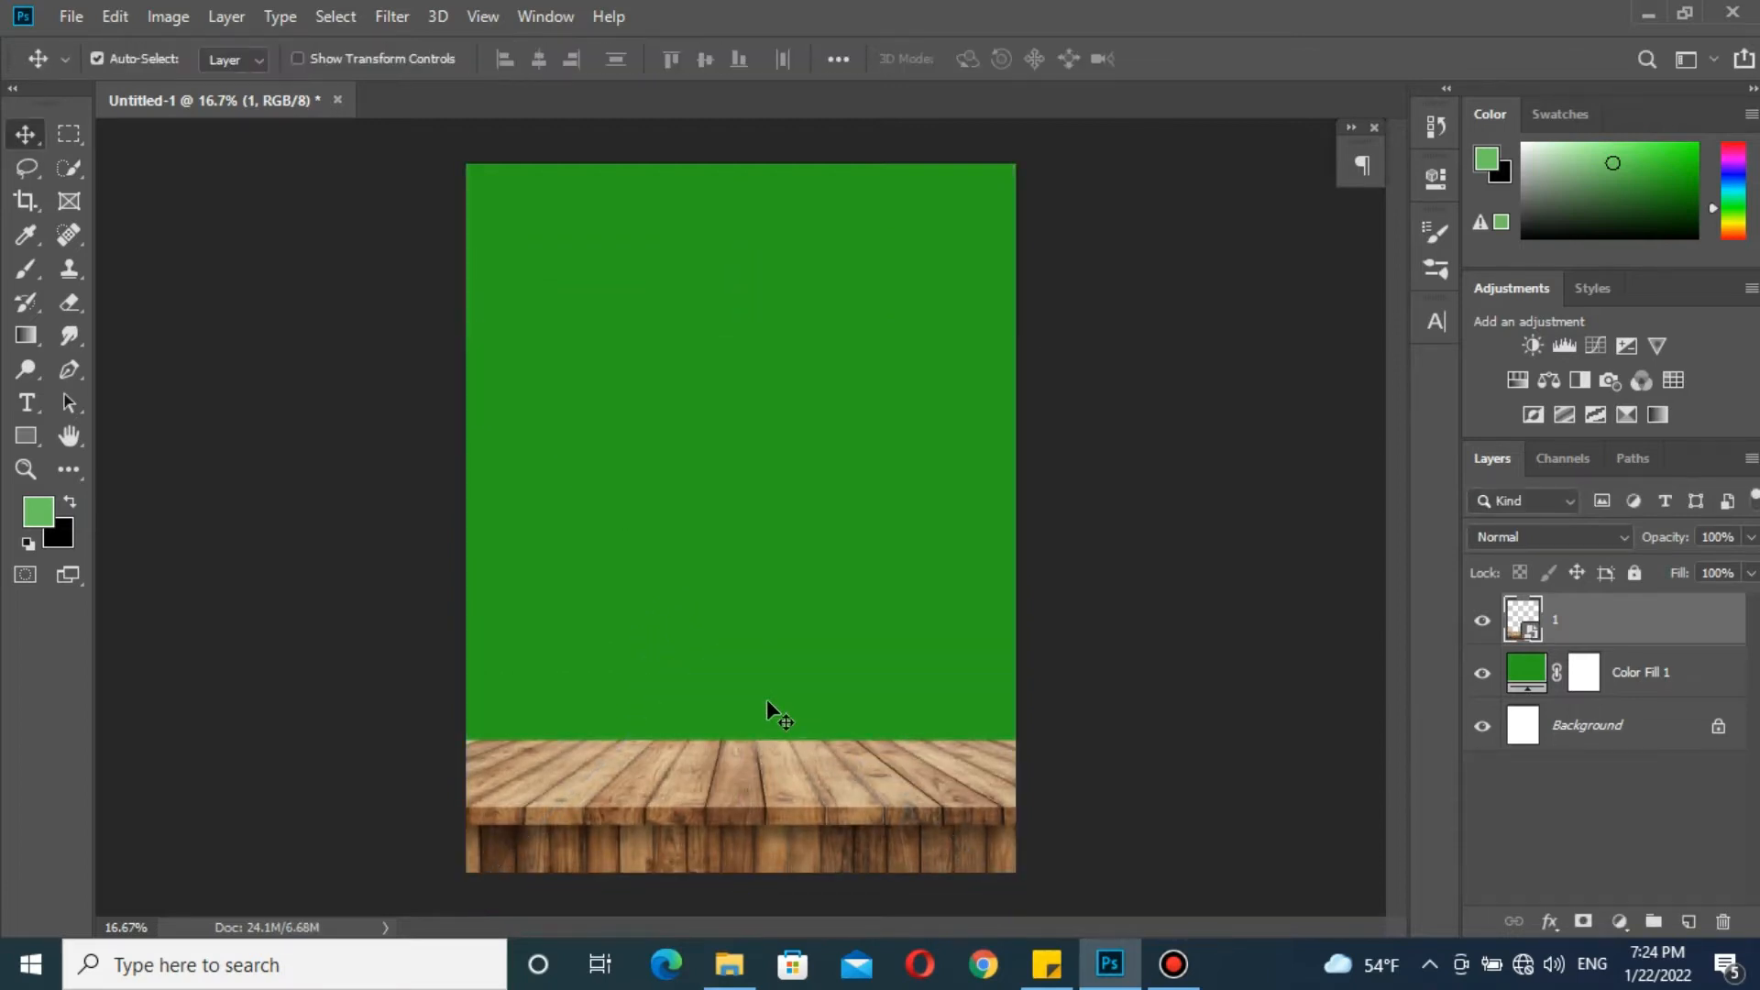
# Place the burger image "pngegg (1)" from the Stock Files folder, enlarge it and set it on the wooden table
pyautogui.click(728, 964)
pyautogui.moveTo(1079, 502); pyautogui.dragTo(833, 722)
pyautogui.moveTo(799, 569); pyautogui.dragTo(799, 703)
pyautogui.moveTo(746, 401); pyautogui.dragTo(738, 354)
pyautogui.press('Return')
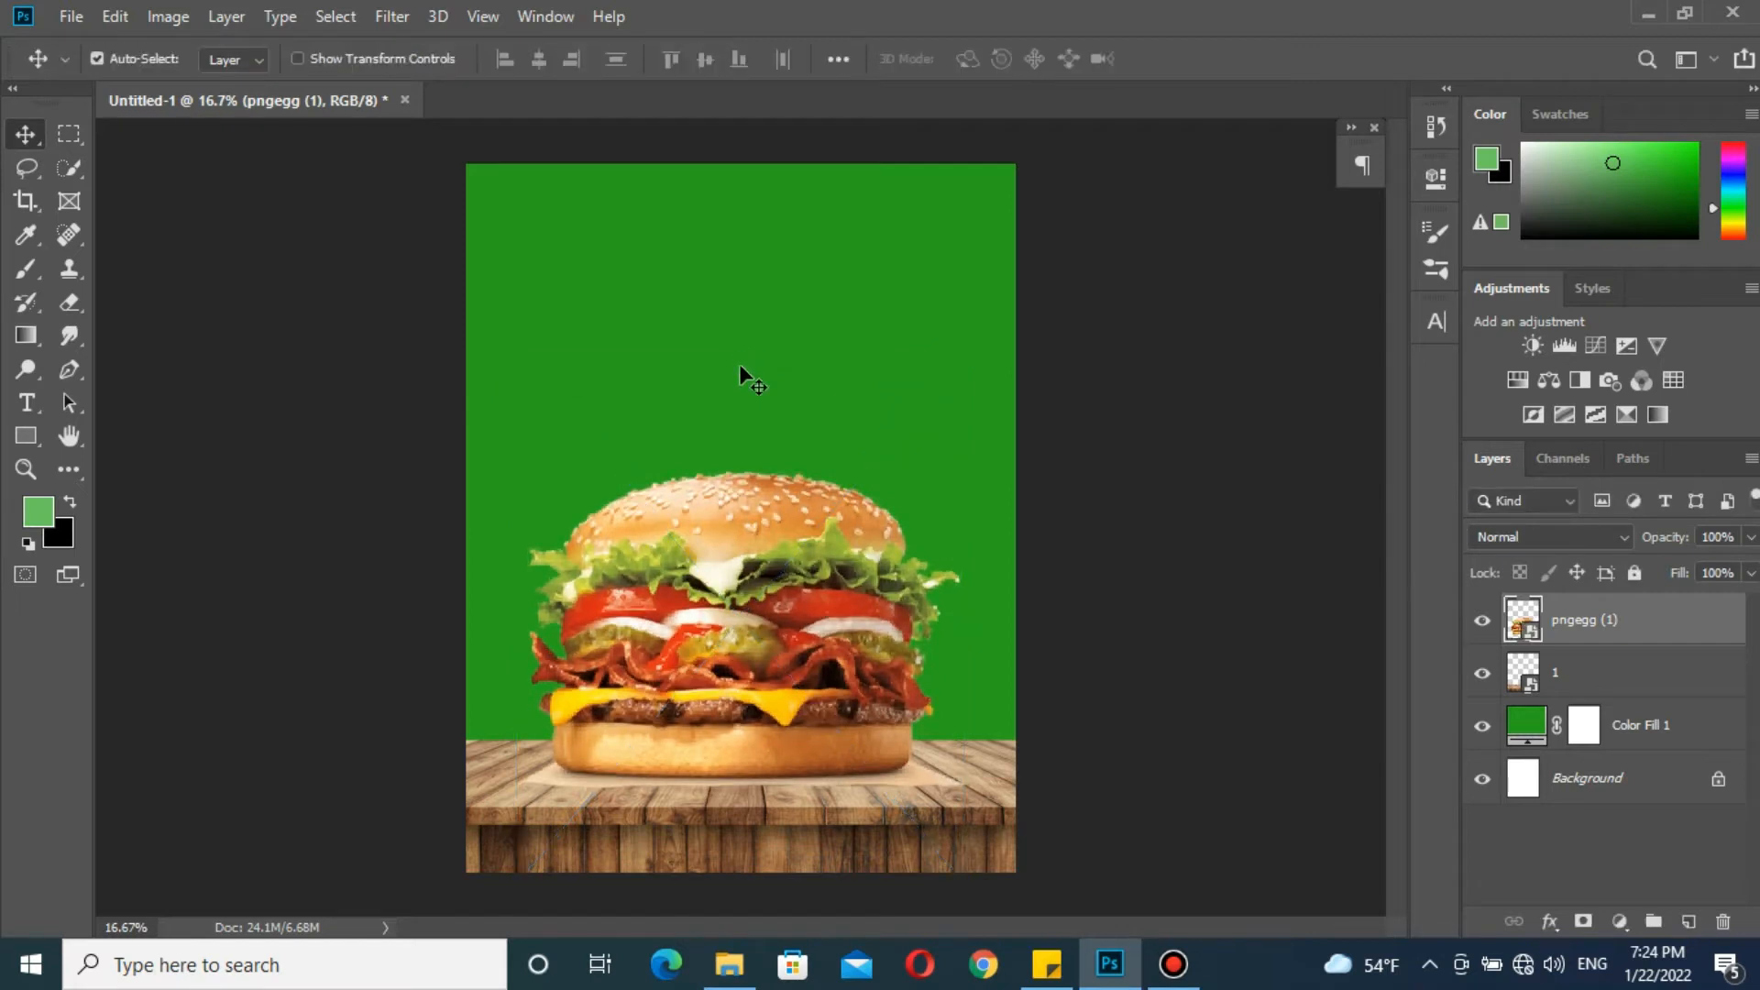
pyautogui.moveTo(756, 619); pyautogui.dragTo(757, 630)
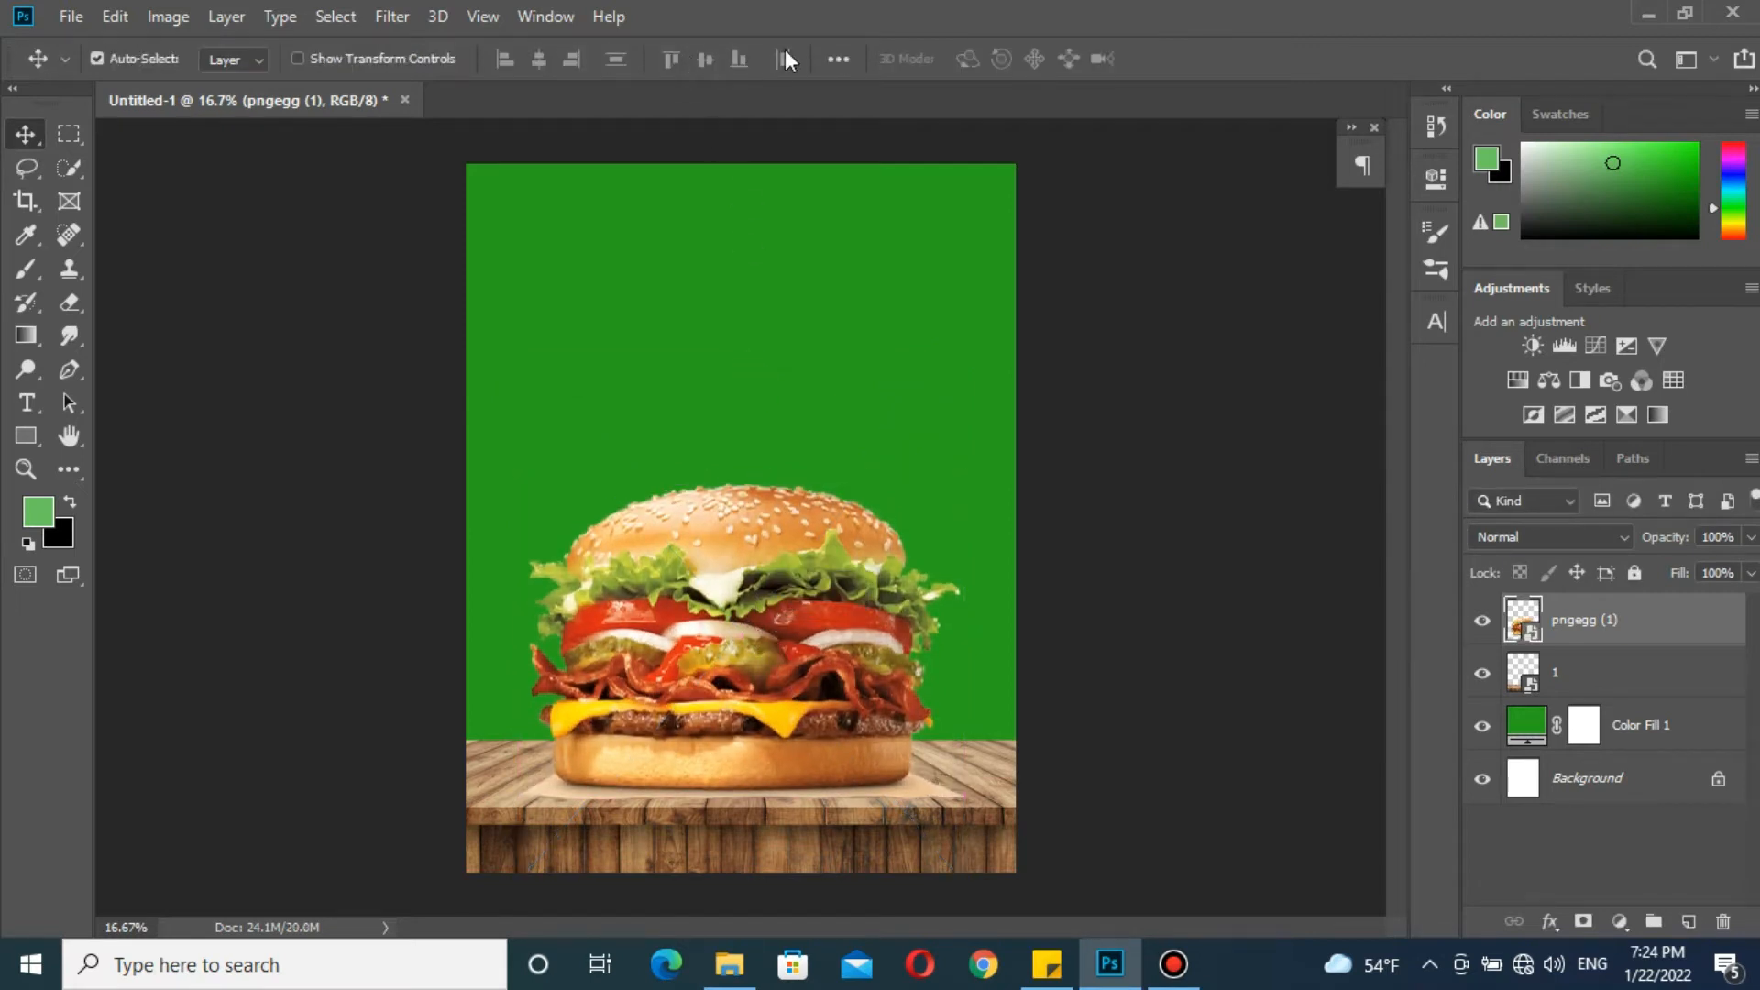
# Switch alignment to Canvas and center the burger horizontally on the canvas
pyautogui.click(839, 61)
pyautogui.click(878, 287)
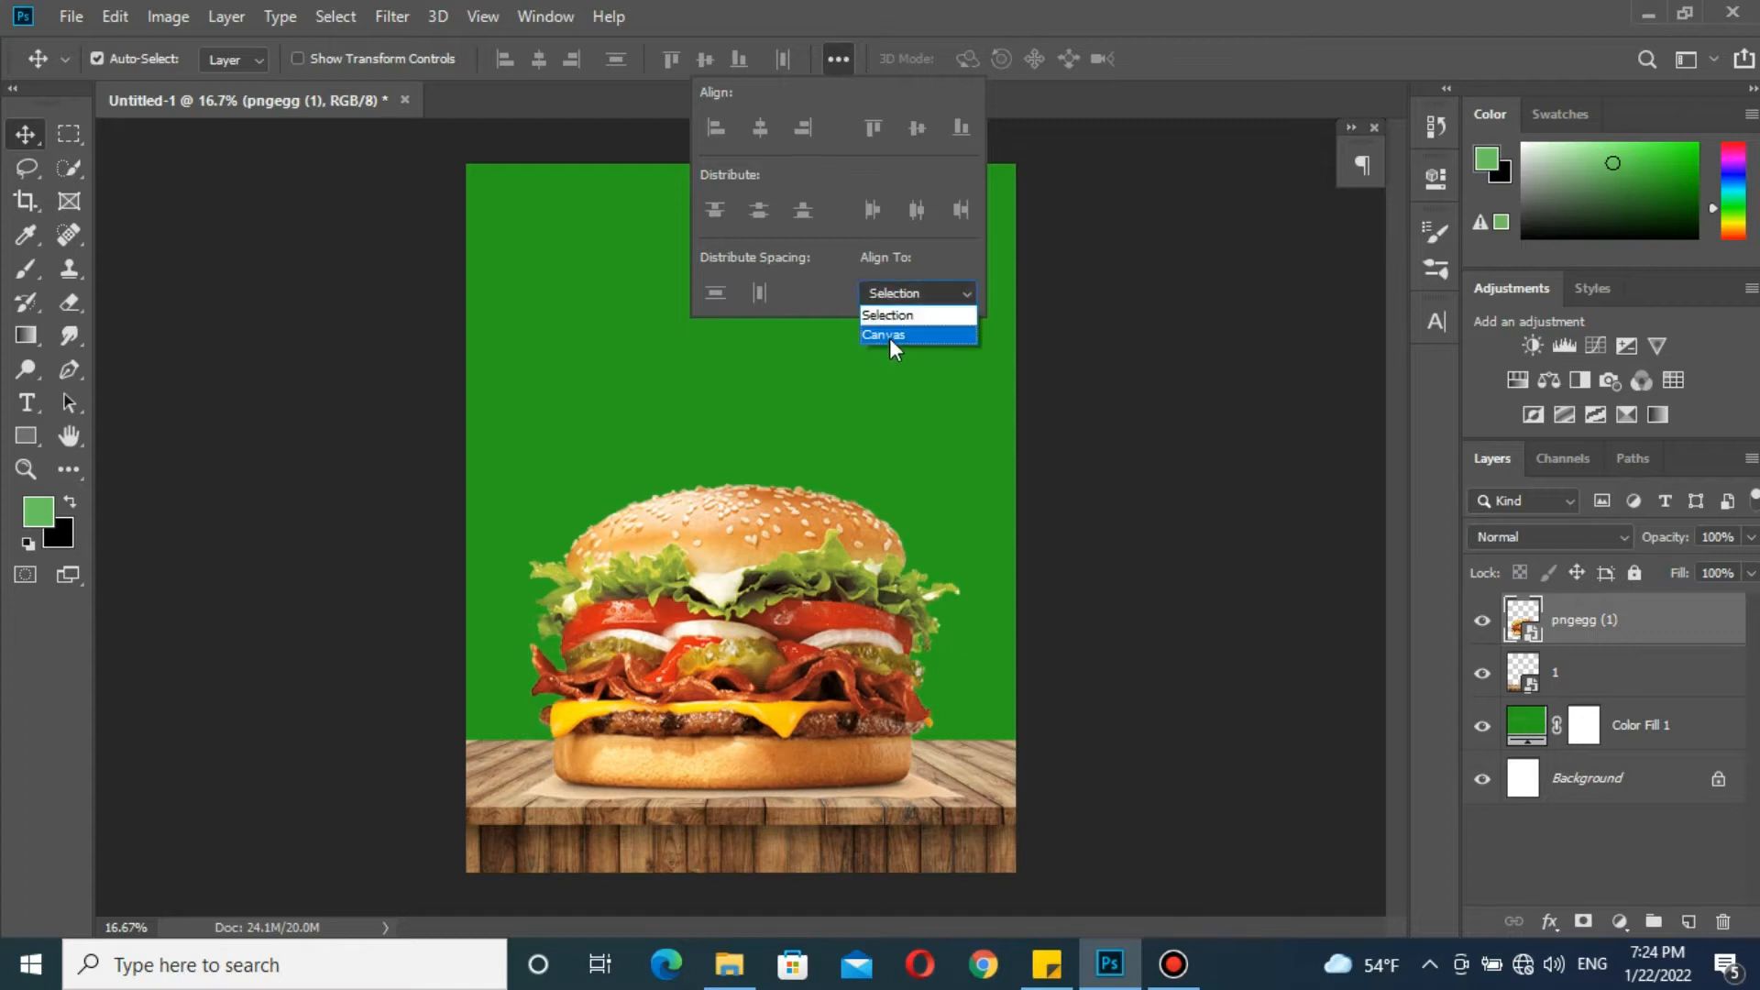
pyautogui.click(889, 339)
pyautogui.click(550, 63)
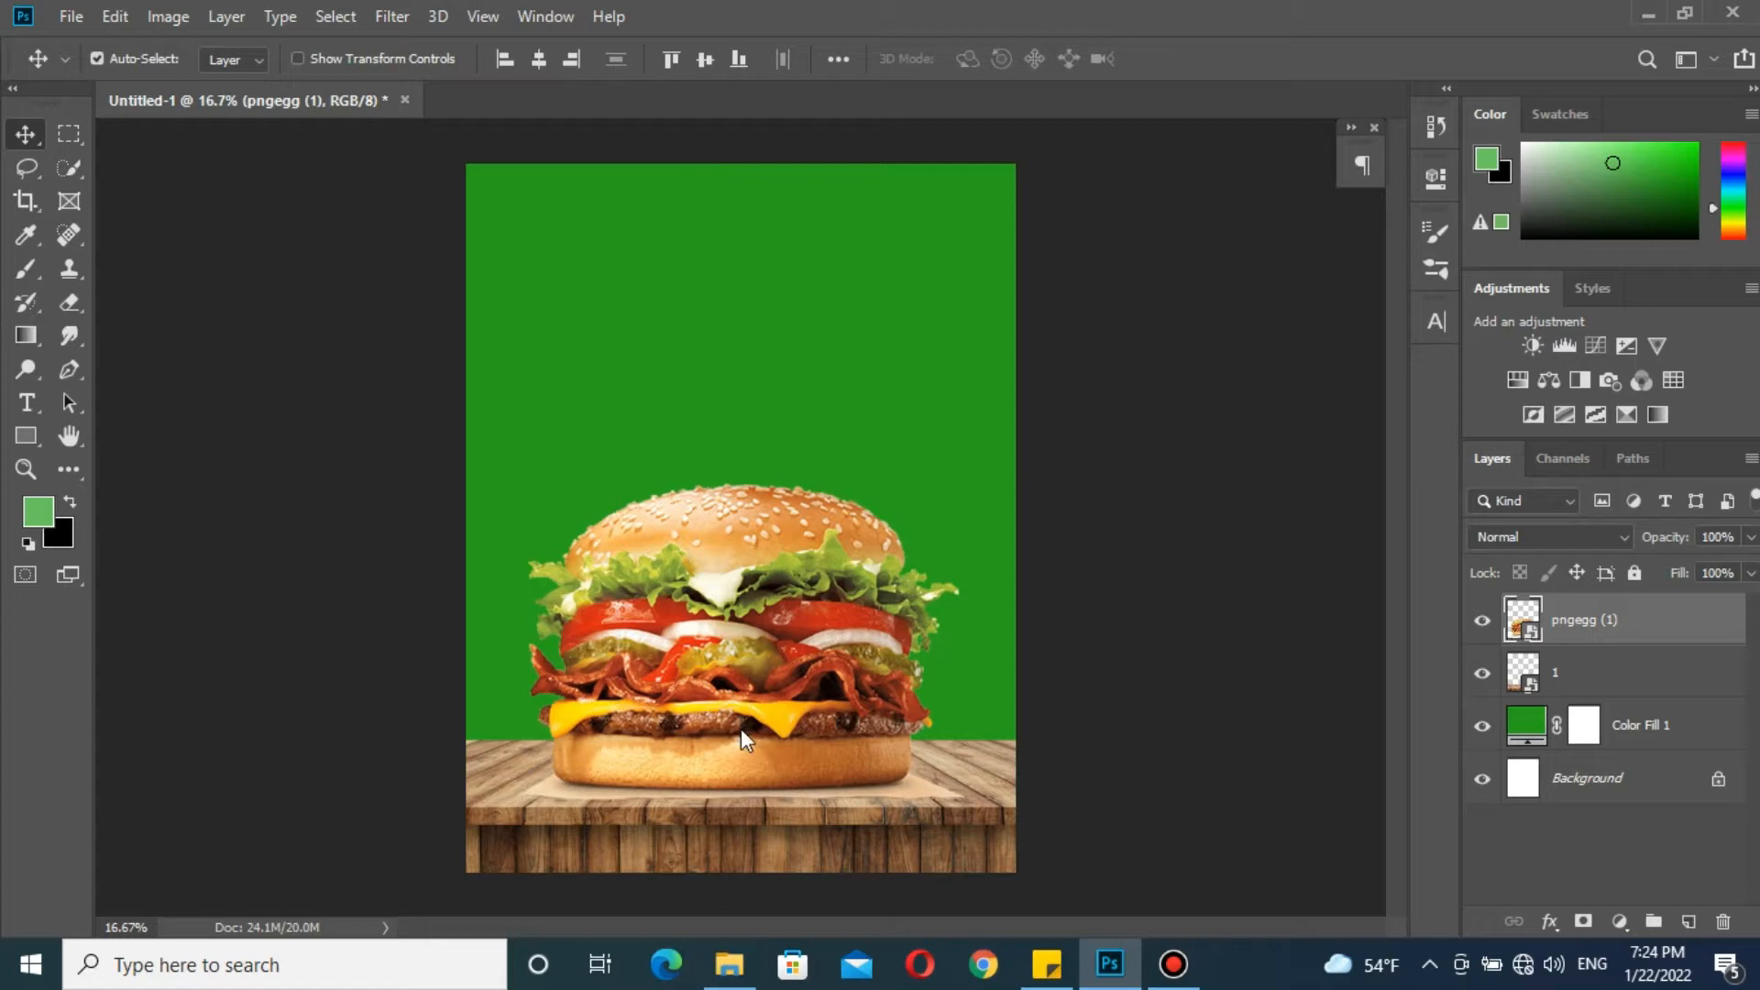
# Nudge the burger slightly upward on the wooden table
pyautogui.press('Up')
pyautogui.press('Up')
pyautogui.press('Up')
pyautogui.press('Up')
pyautogui.press('Up')
pyautogui.press('Up')
pyautogui.press('Up')
pyautogui.press('Up')
pyautogui.press('Up')
pyautogui.press('Up')
pyautogui.press('Up')
pyautogui.press('Up')
pyautogui.press('Up')
pyautogui.press('Up')
pyautogui.press('Up')
pyautogui.press('Up')
pyautogui.press('Up')
pyautogui.press('Up')
pyautogui.press('Up')
pyautogui.press('Up')
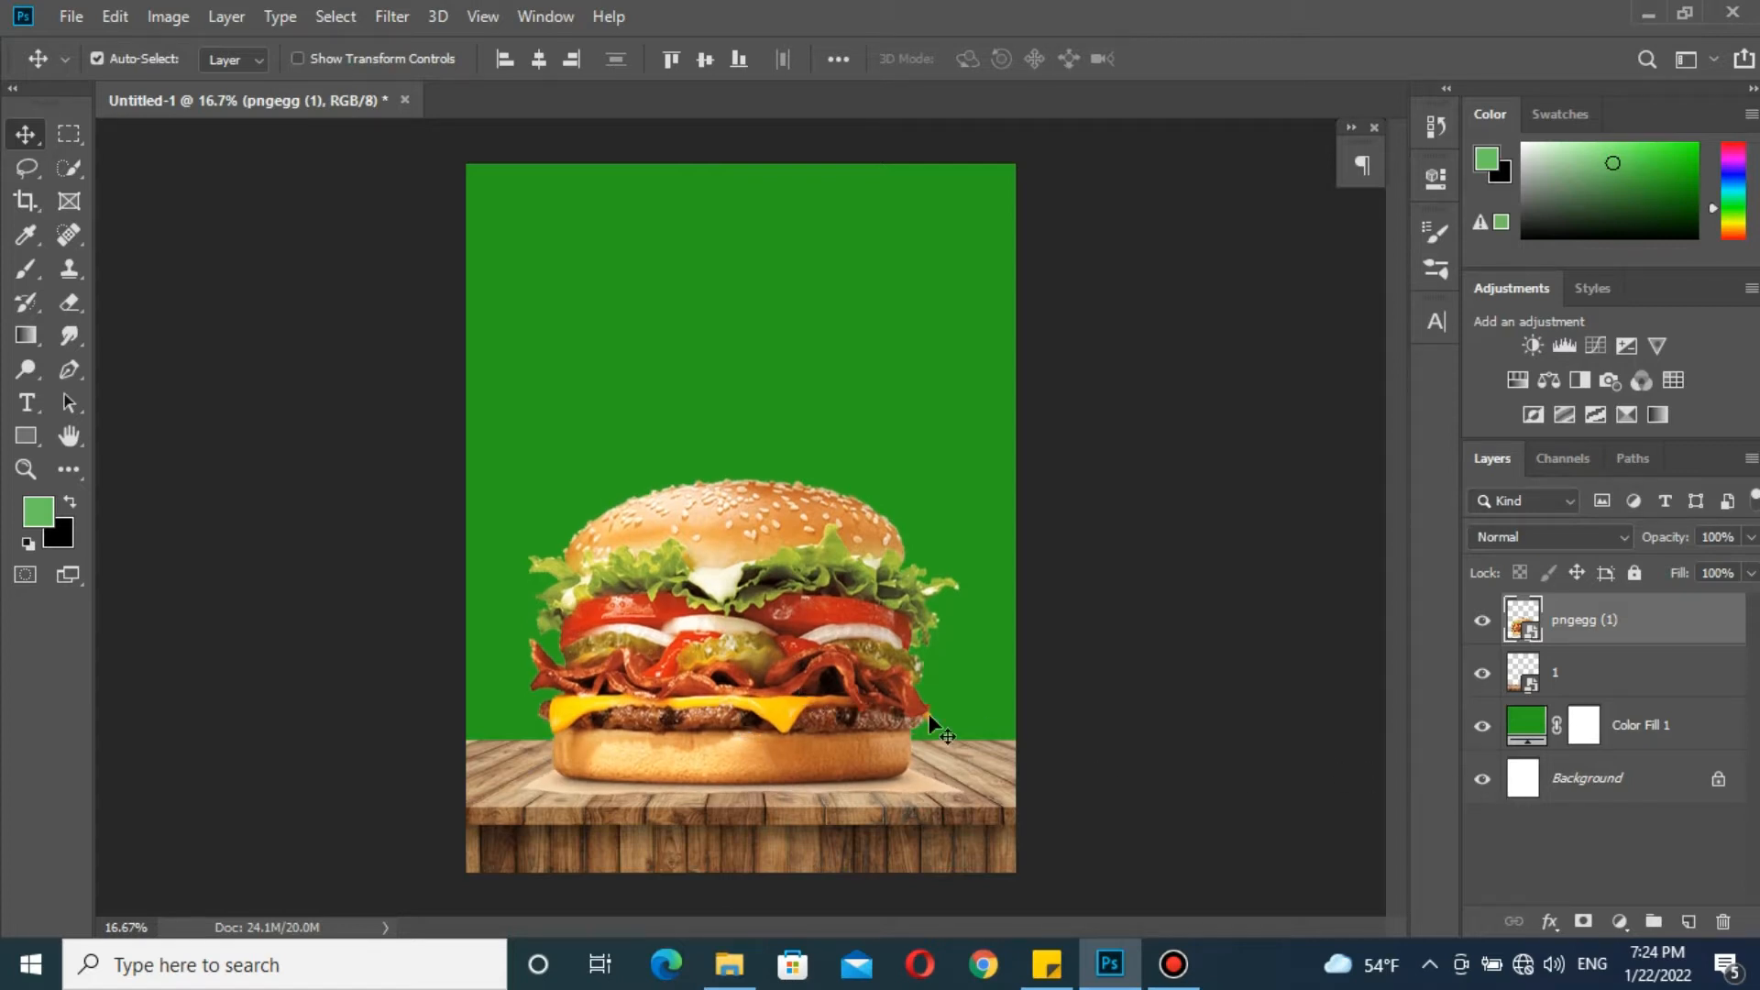
# Create a new layer above the burger for brush painting and set the foreground color to light green #cbf3c5
pyautogui.press('b')
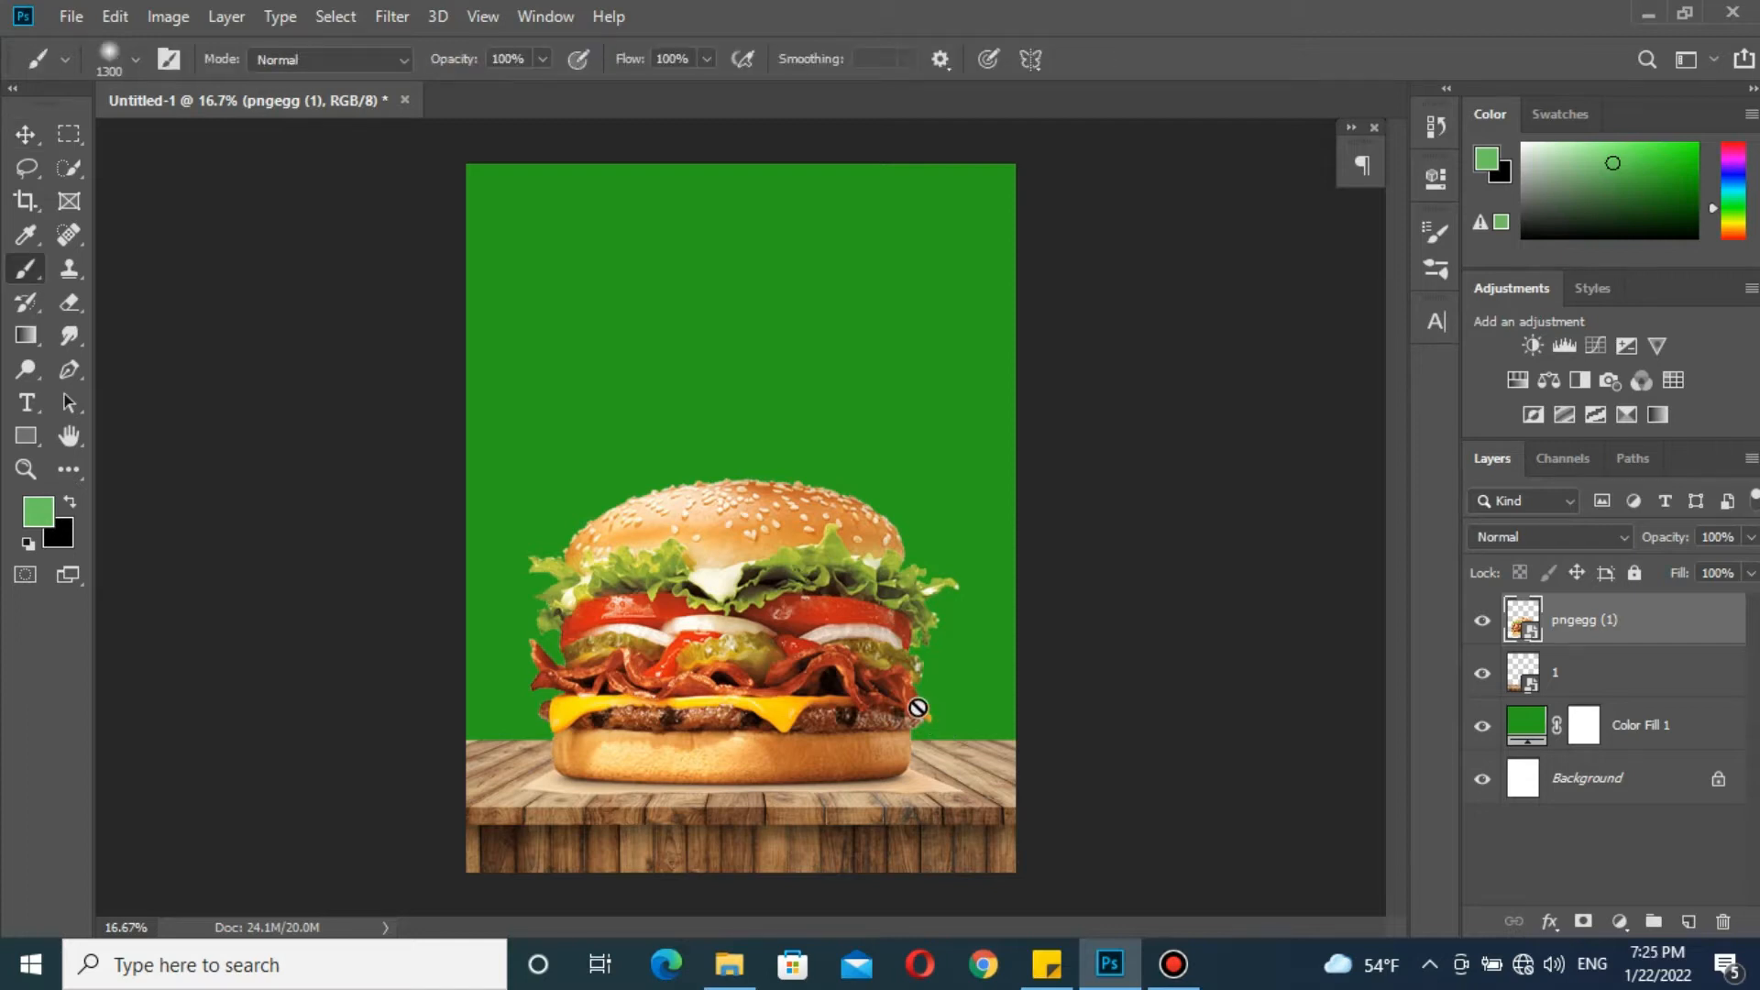
pyautogui.click(1687, 920)
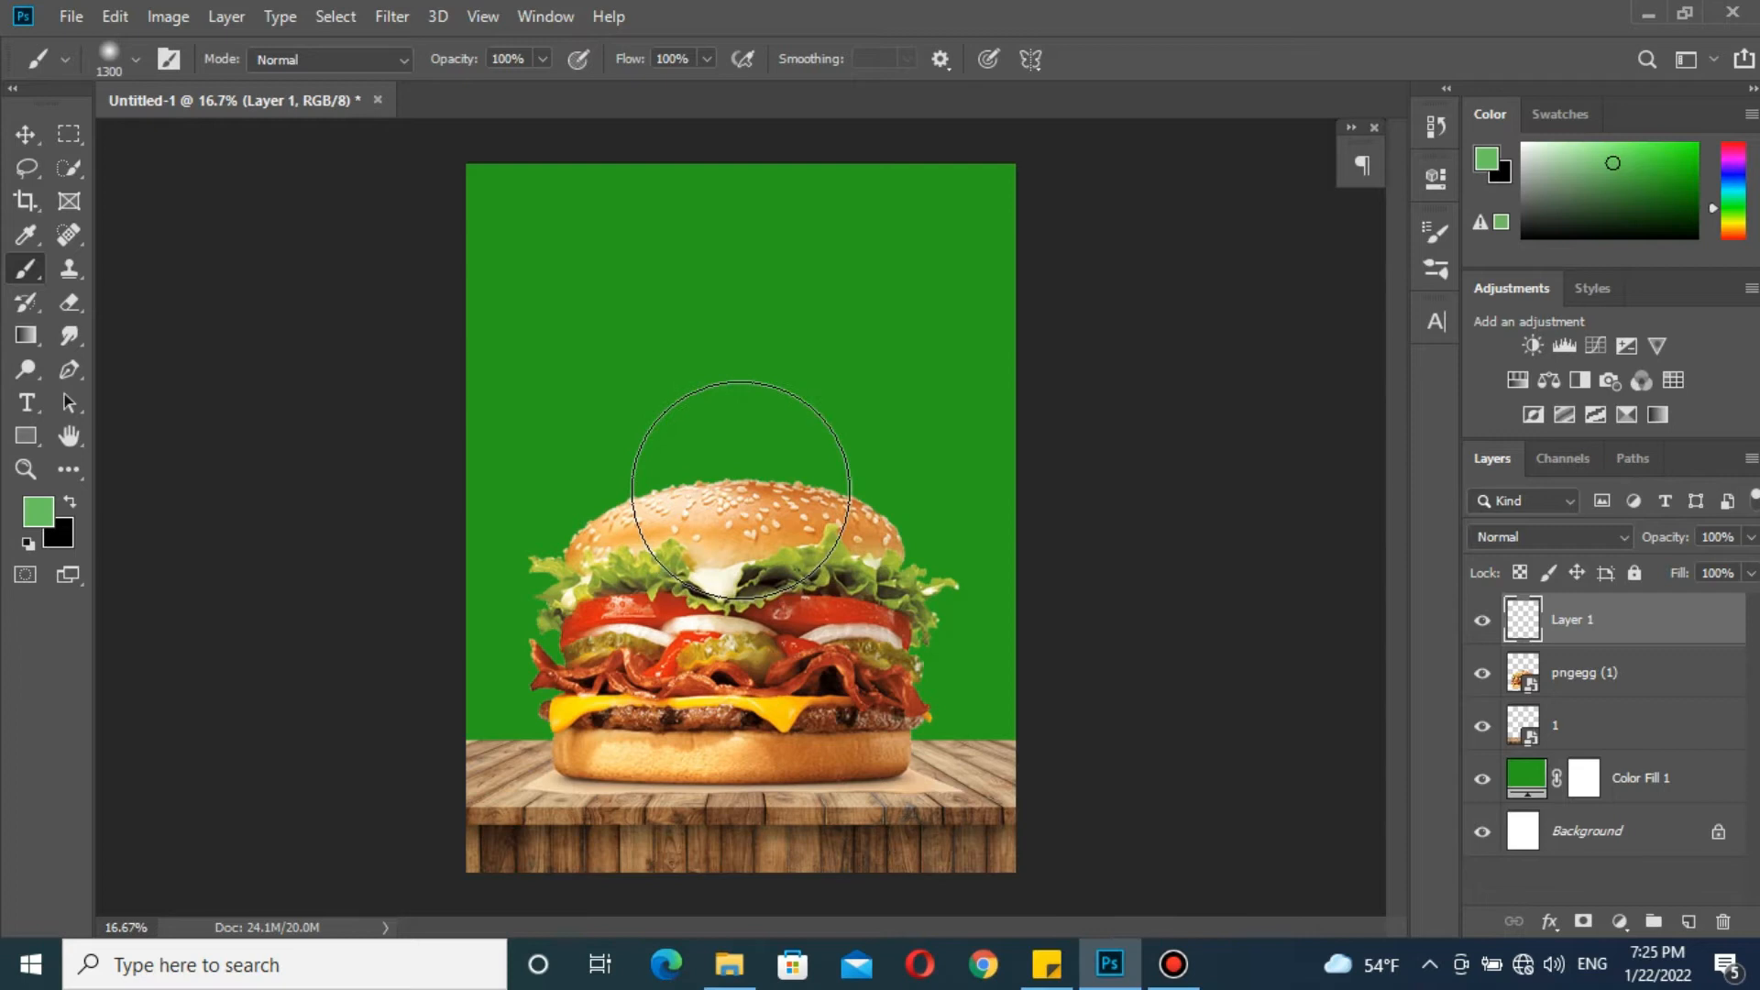
pyautogui.click(37, 510)
pyautogui.moveTo(1196, 449); pyautogui.dragTo(1145, 422)
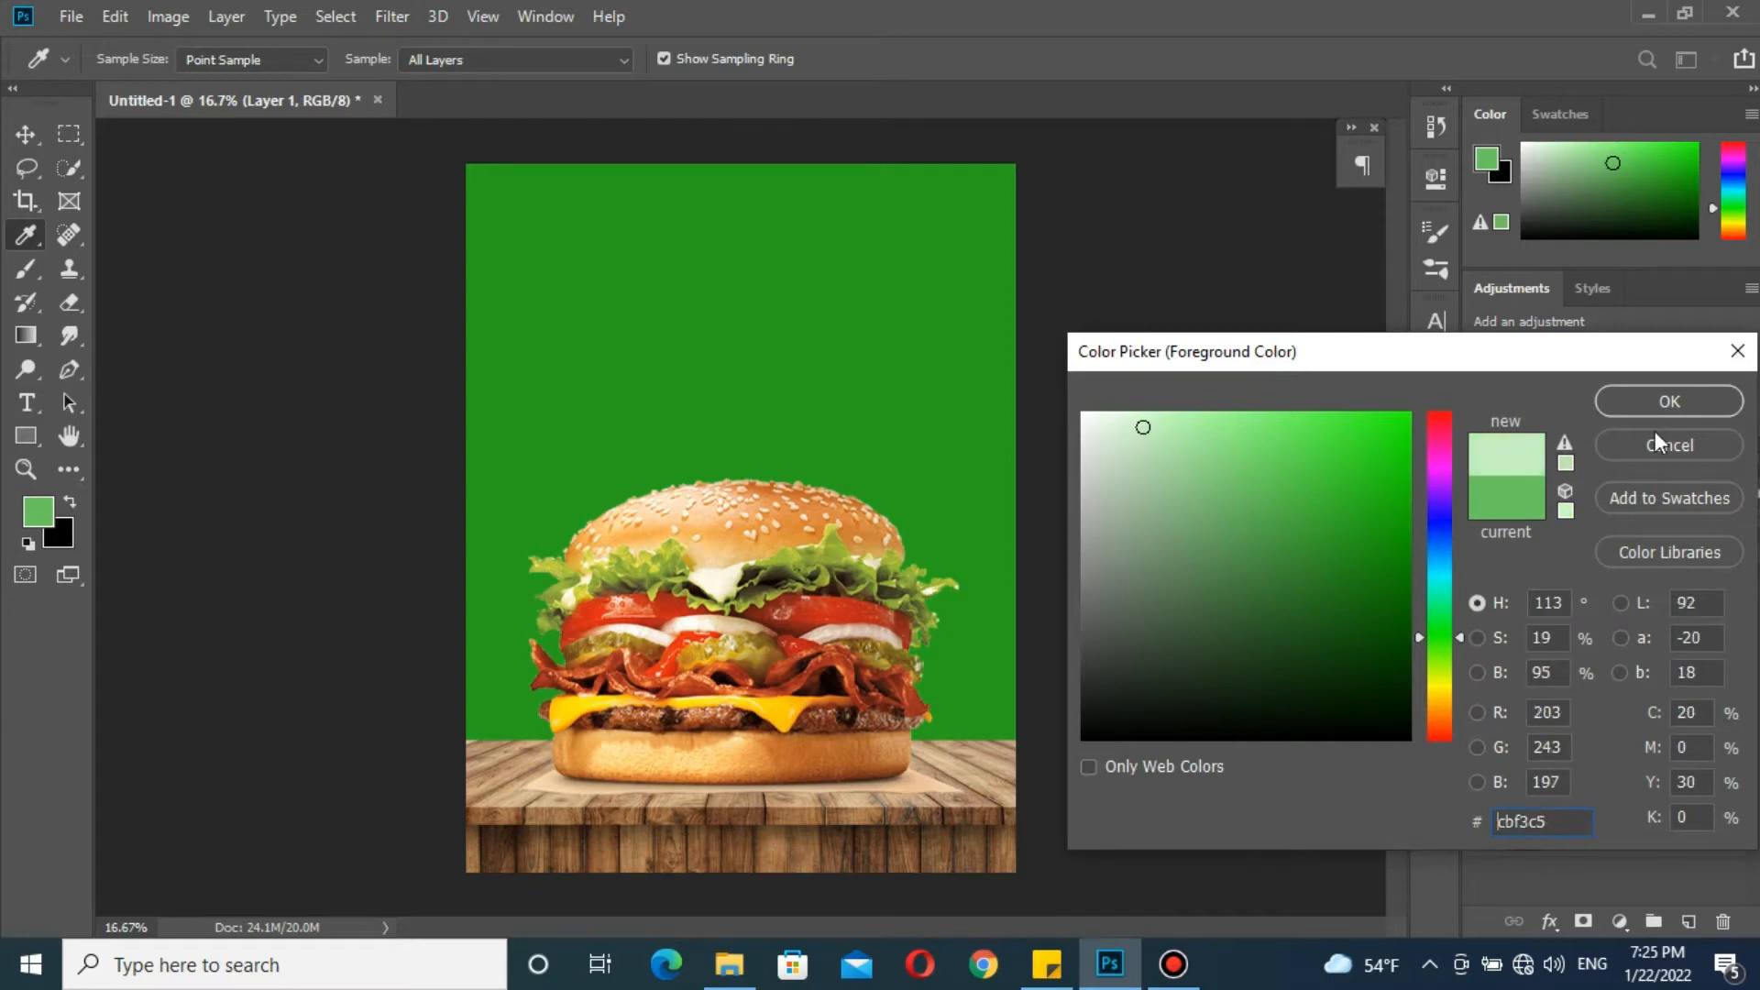
pyautogui.click(1687, 402)
# Paint one soft light green glow over the burger's top bun and move the glow layer beneath the burger layer
pyautogui.click(733, 500)
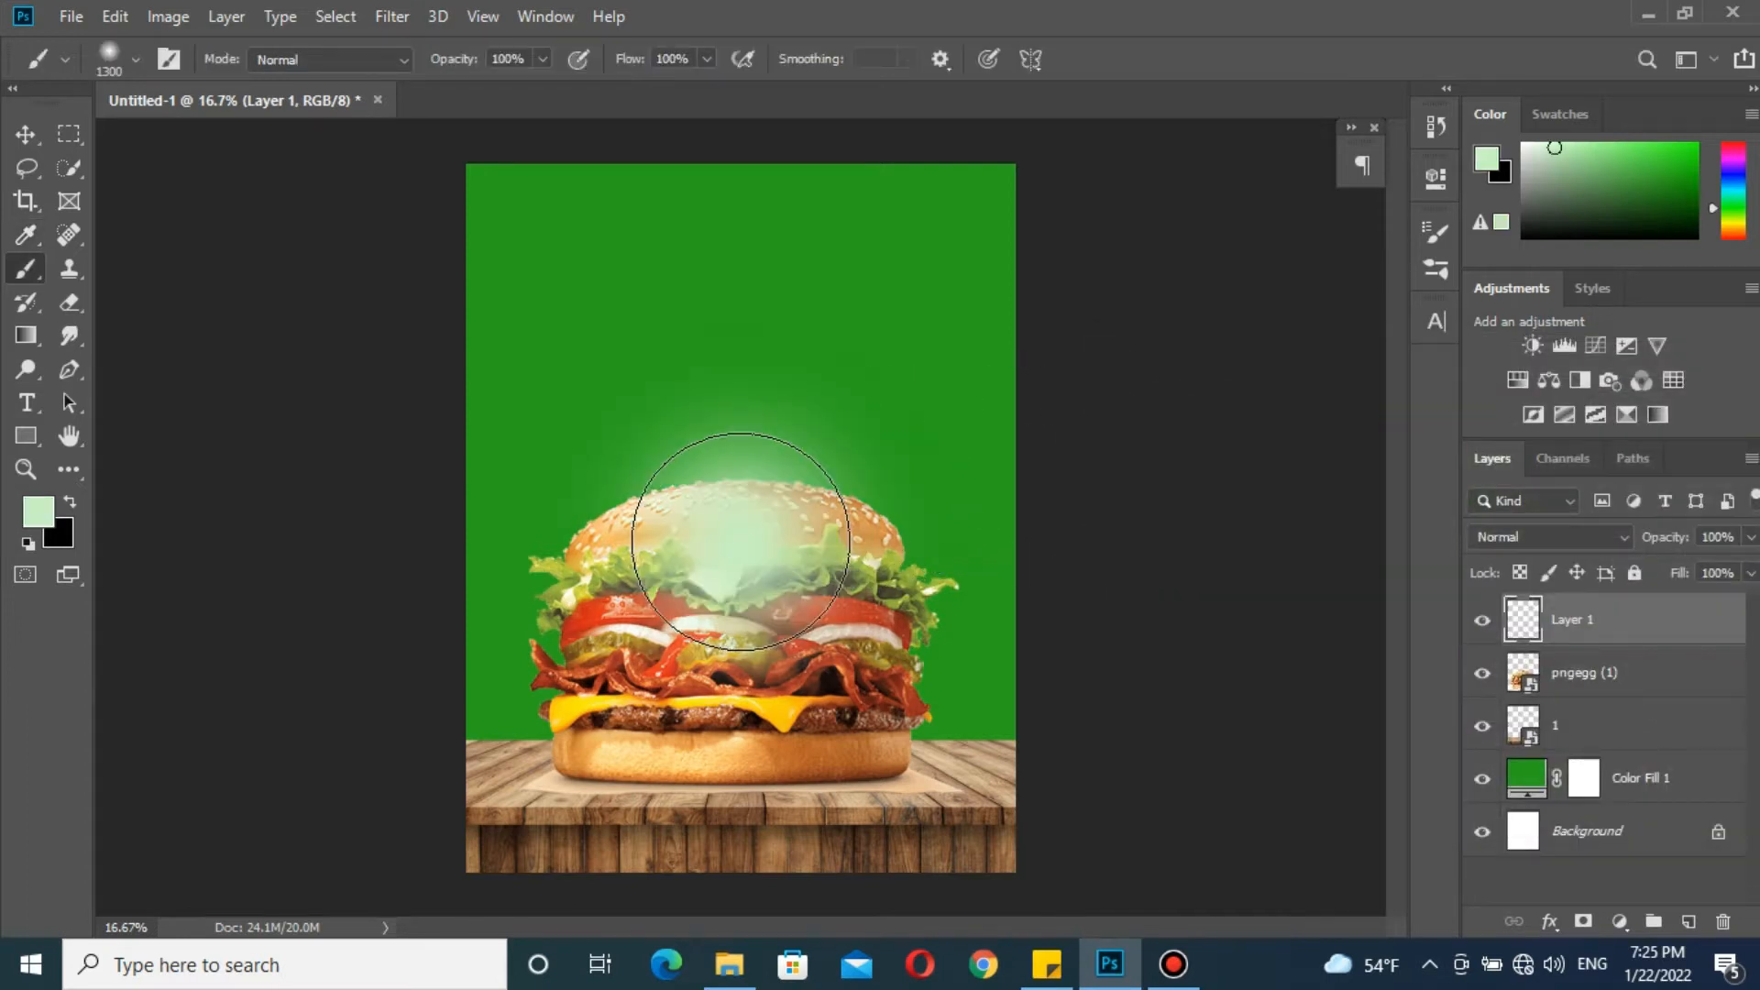
pyautogui.click(25, 134)
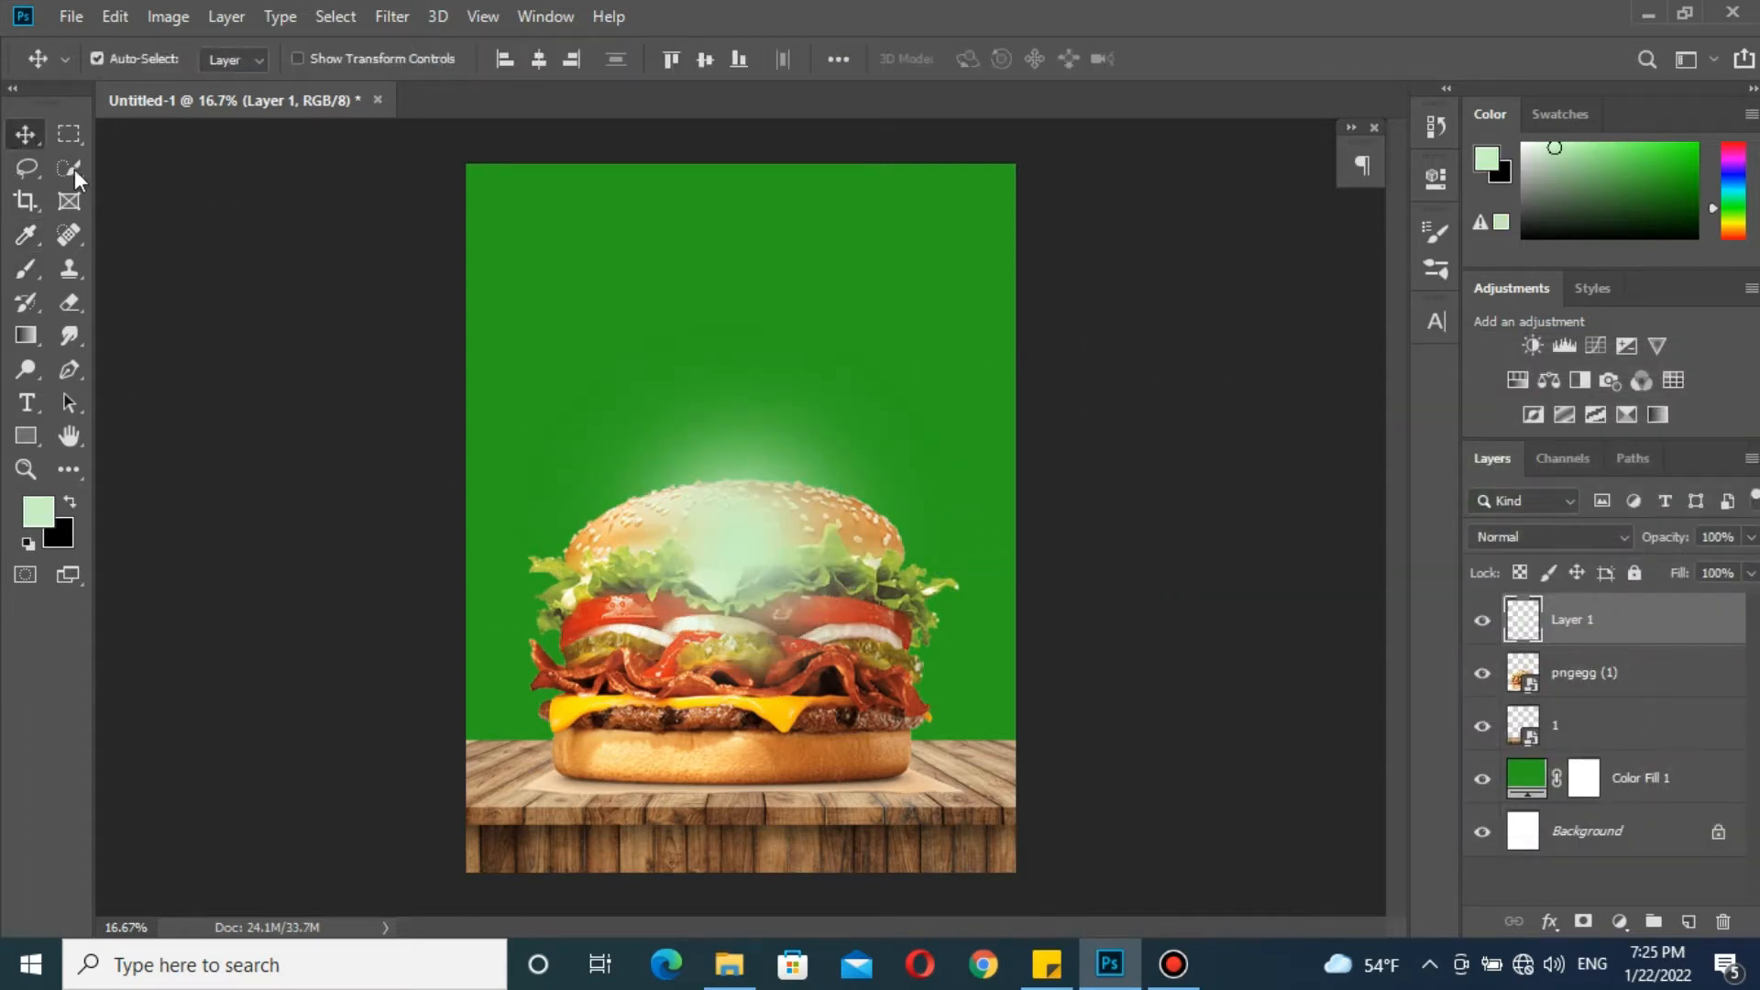
pyautogui.moveTo(1613, 619); pyautogui.dragTo(1613, 698)
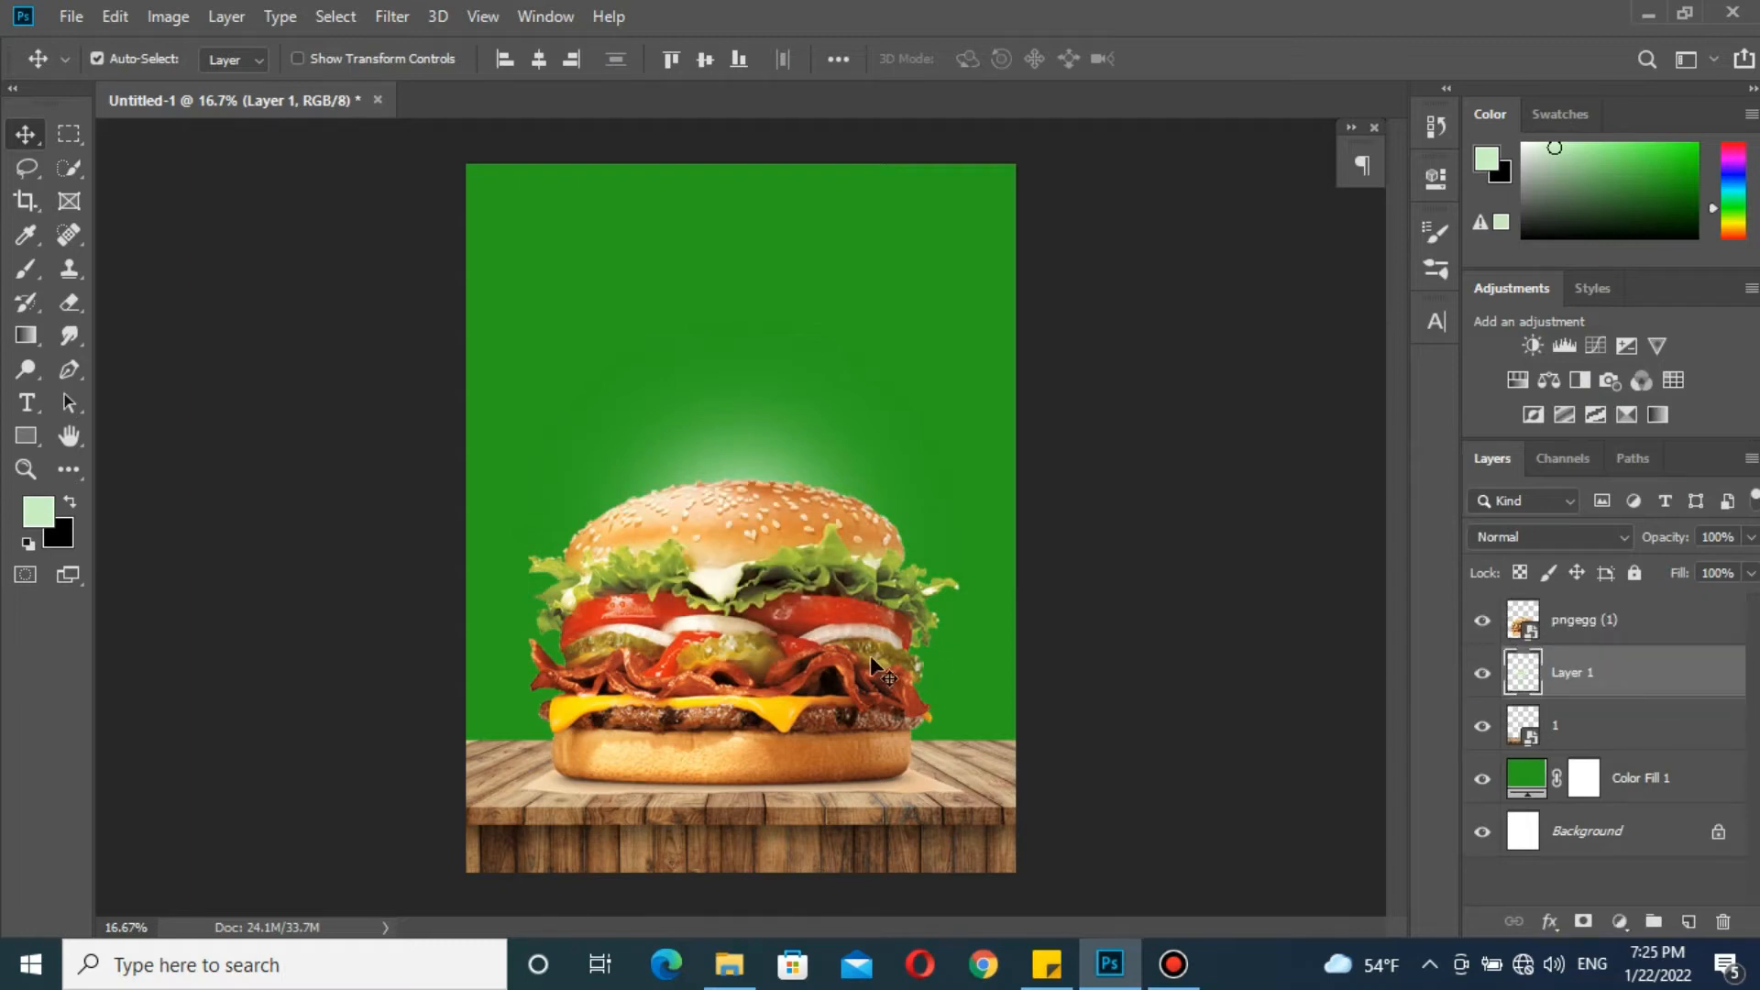
# Enlarge the glow on Layer 1 well beyond the canvas width and position it behind the burger
pyautogui.hotkey('ctrl', 't')
pyautogui.scroll(-3, 748, 512)
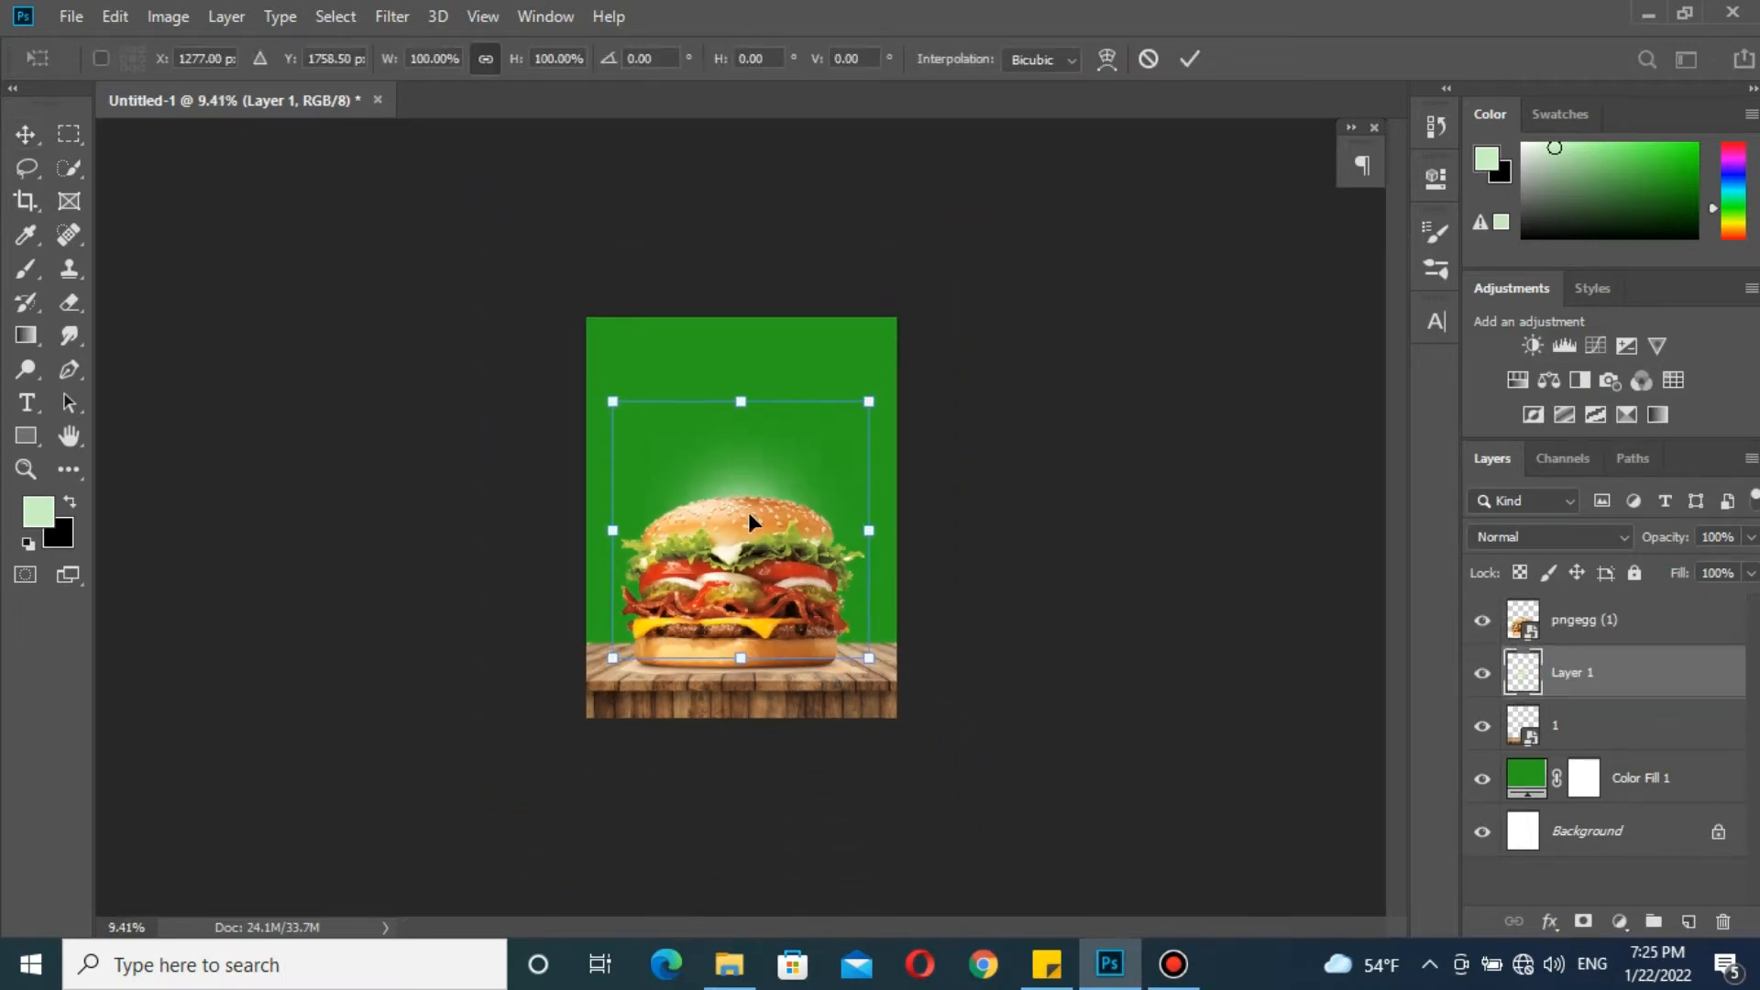
pyautogui.moveTo(742, 407); pyautogui.dragTo(757, 550)
pyautogui.scroll(2, 753, 536)
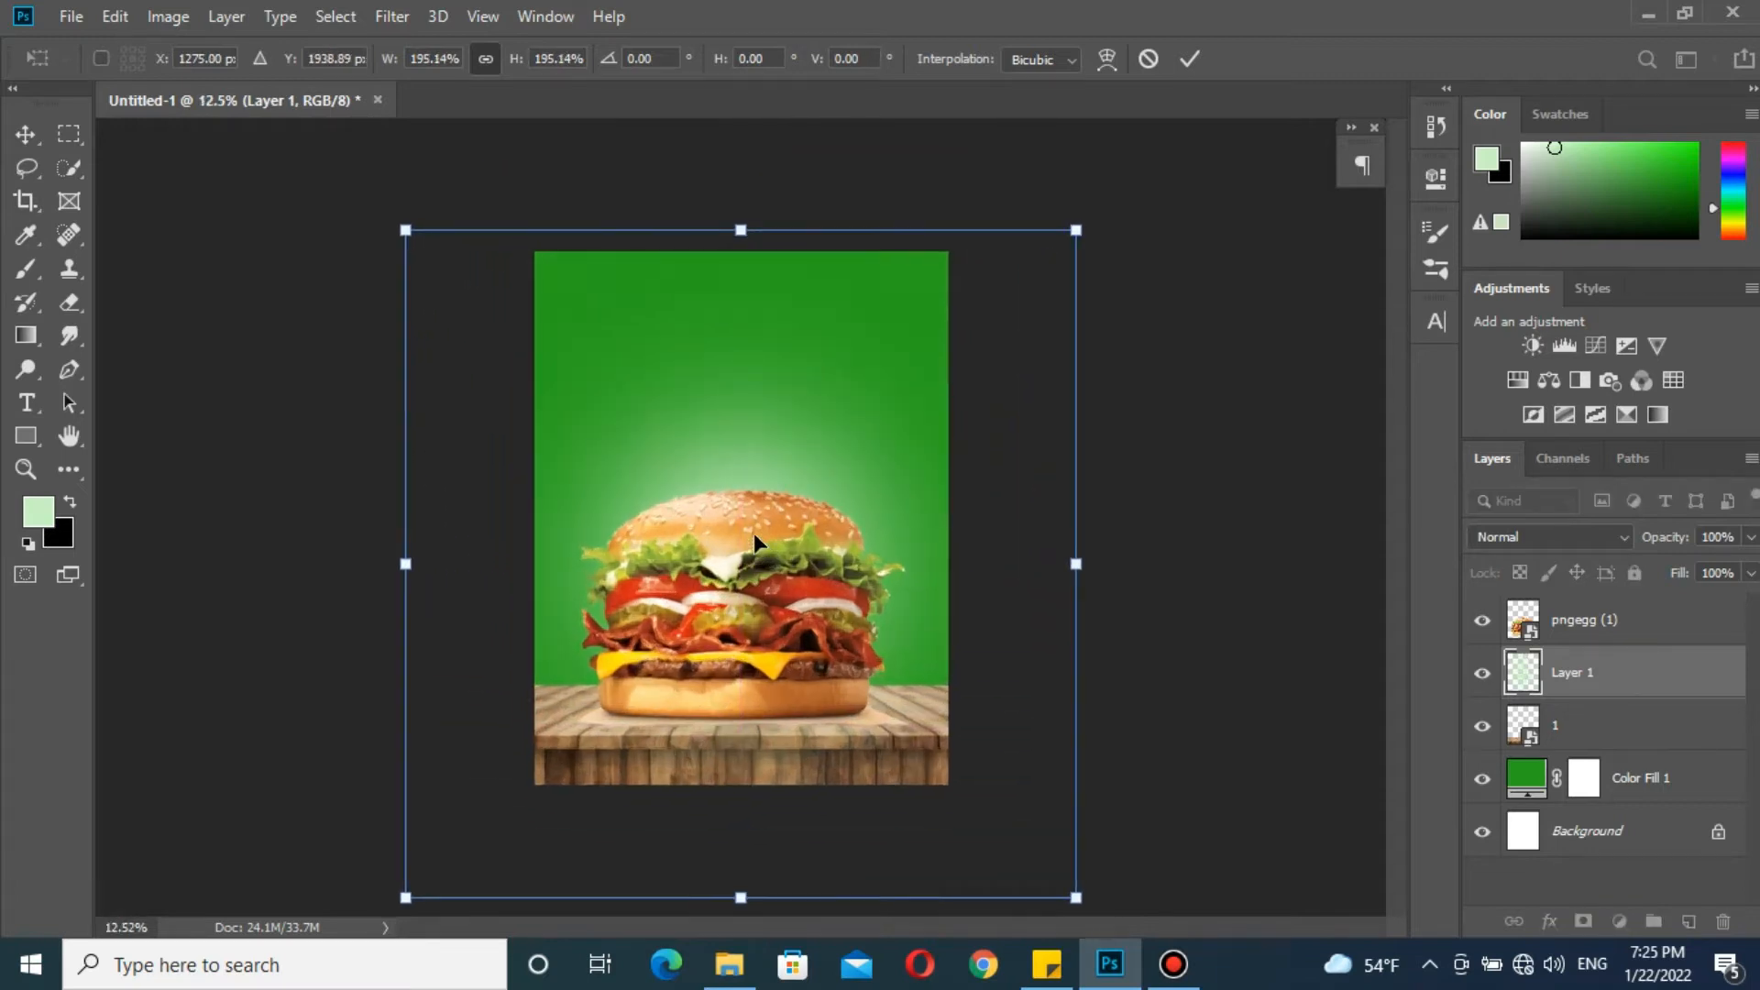
pyautogui.moveTo(756, 228); pyautogui.dragTo(756, 122)
pyautogui.moveTo(782, 421); pyautogui.dragTo(765, 497)
pyautogui.press('Return')
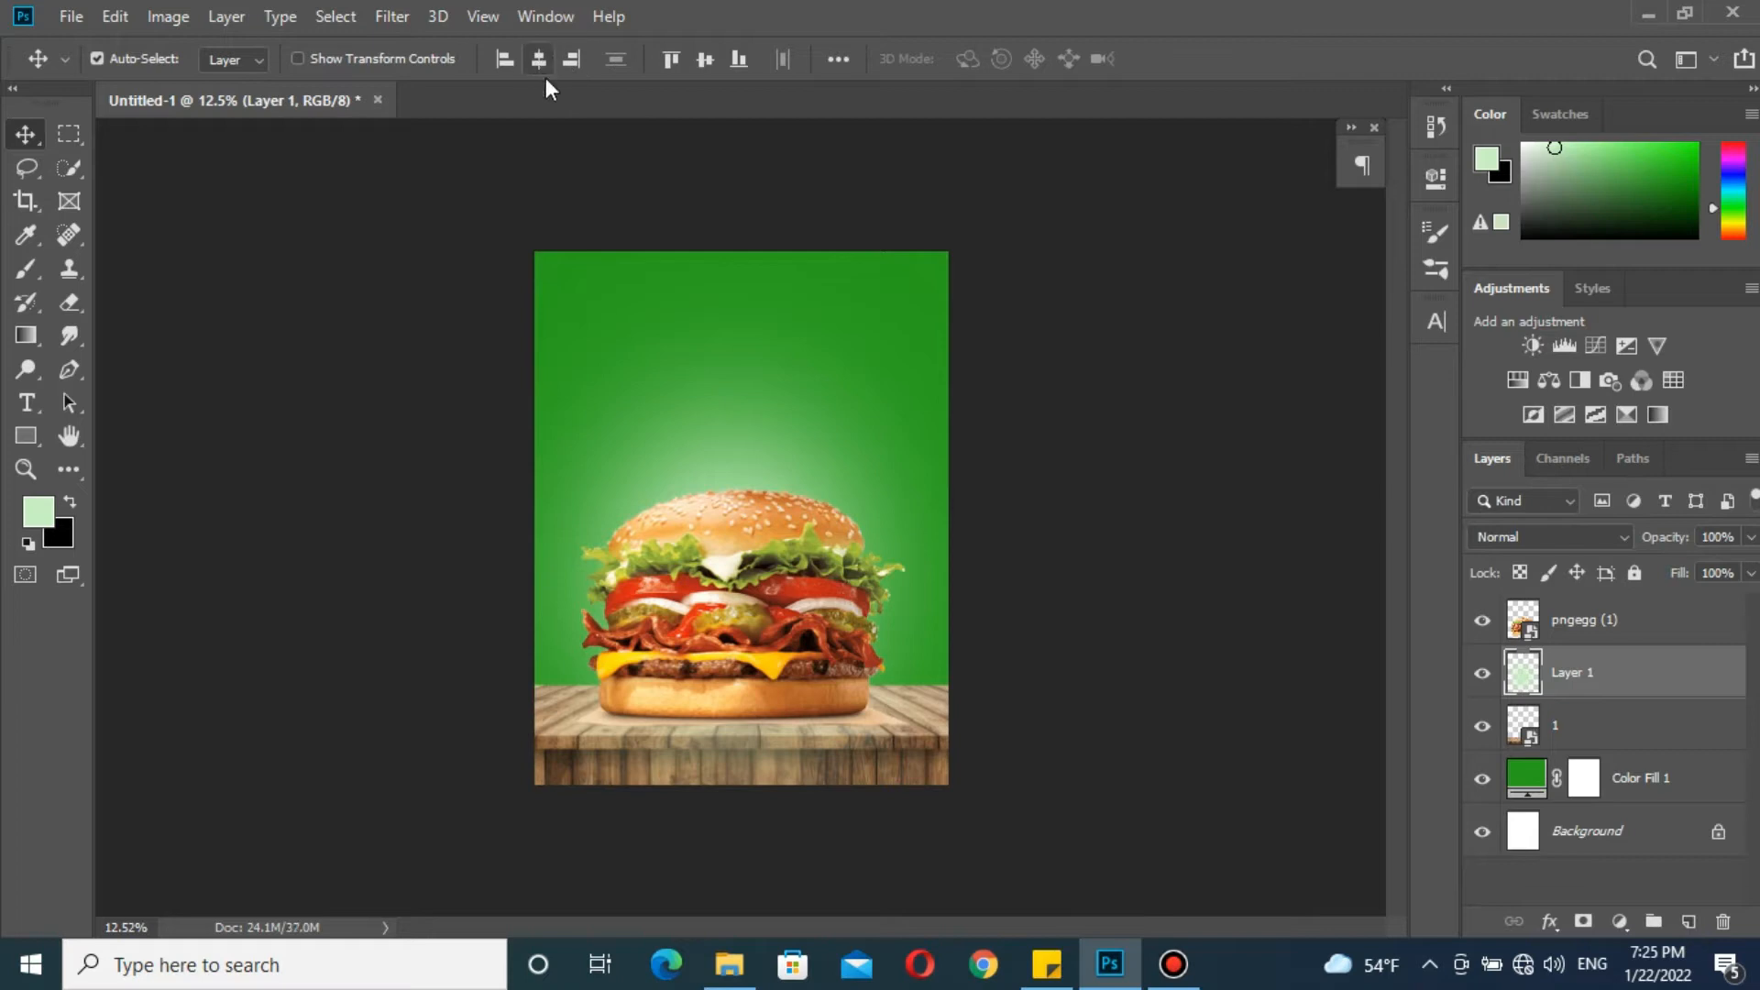
# Set the glow layer's opacity to 75% and deselect the layer
pyautogui.scroll(5, 786, 609)
pyautogui.click(1751, 536)
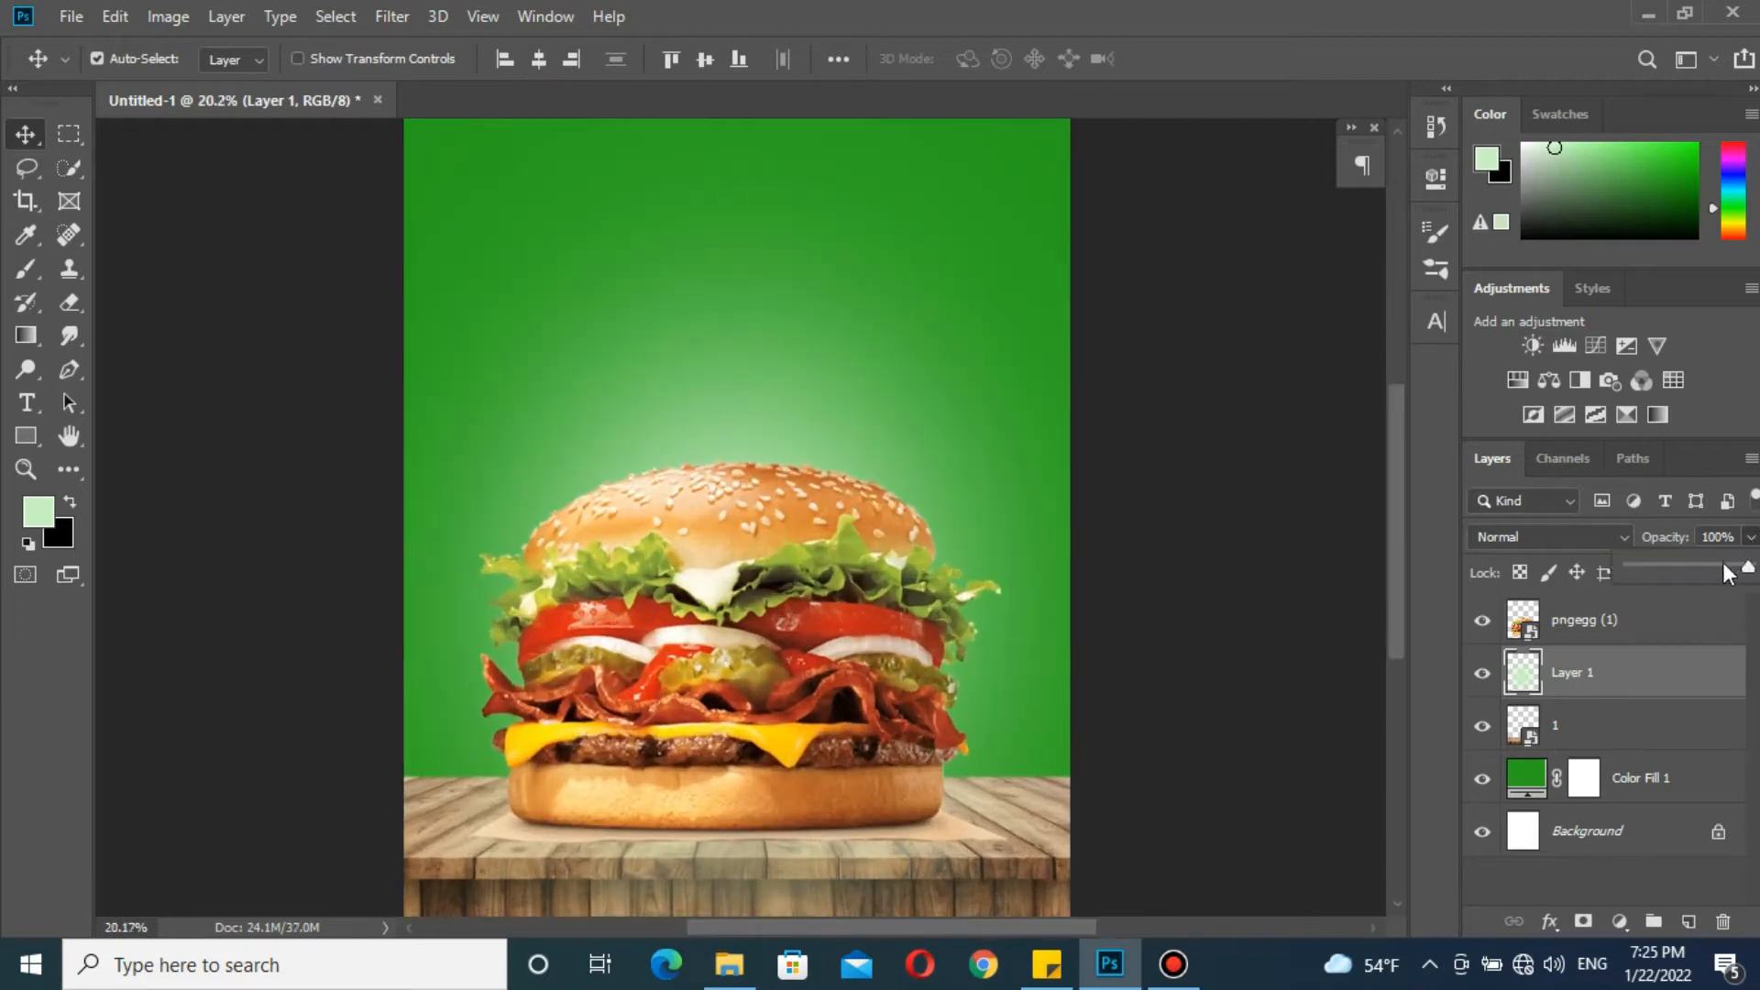
pyautogui.click(1712, 568)
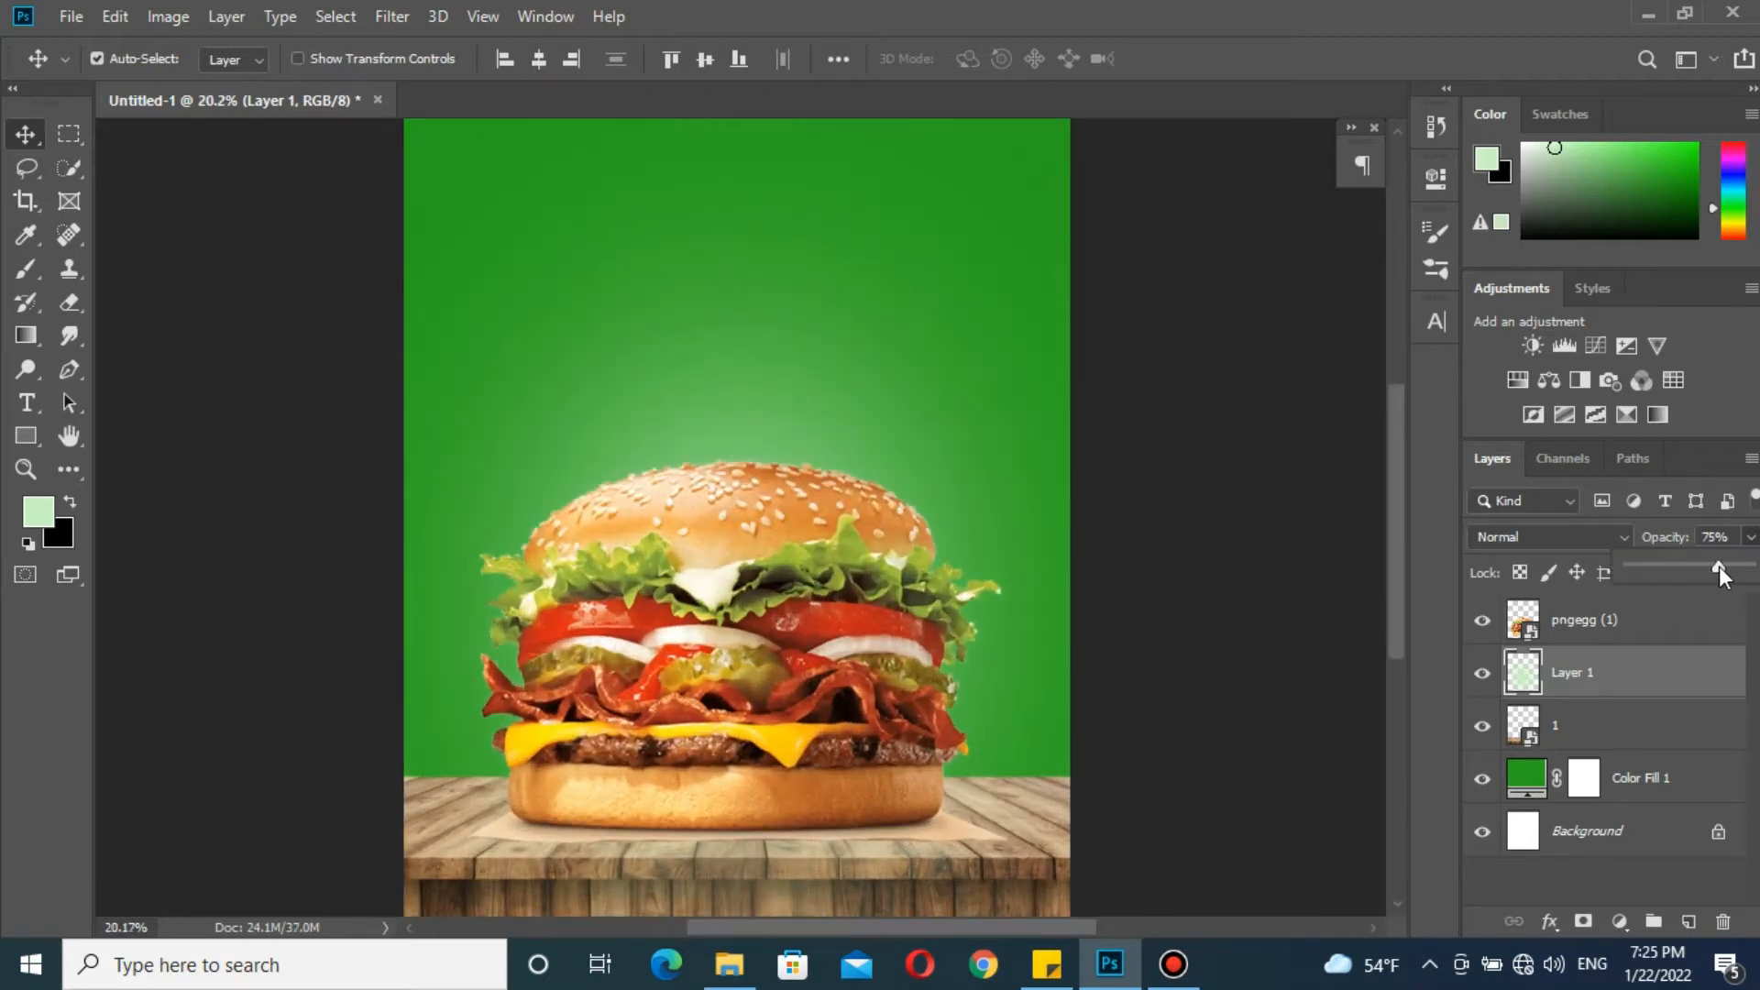
pyautogui.scroll(-6, 970, 503)
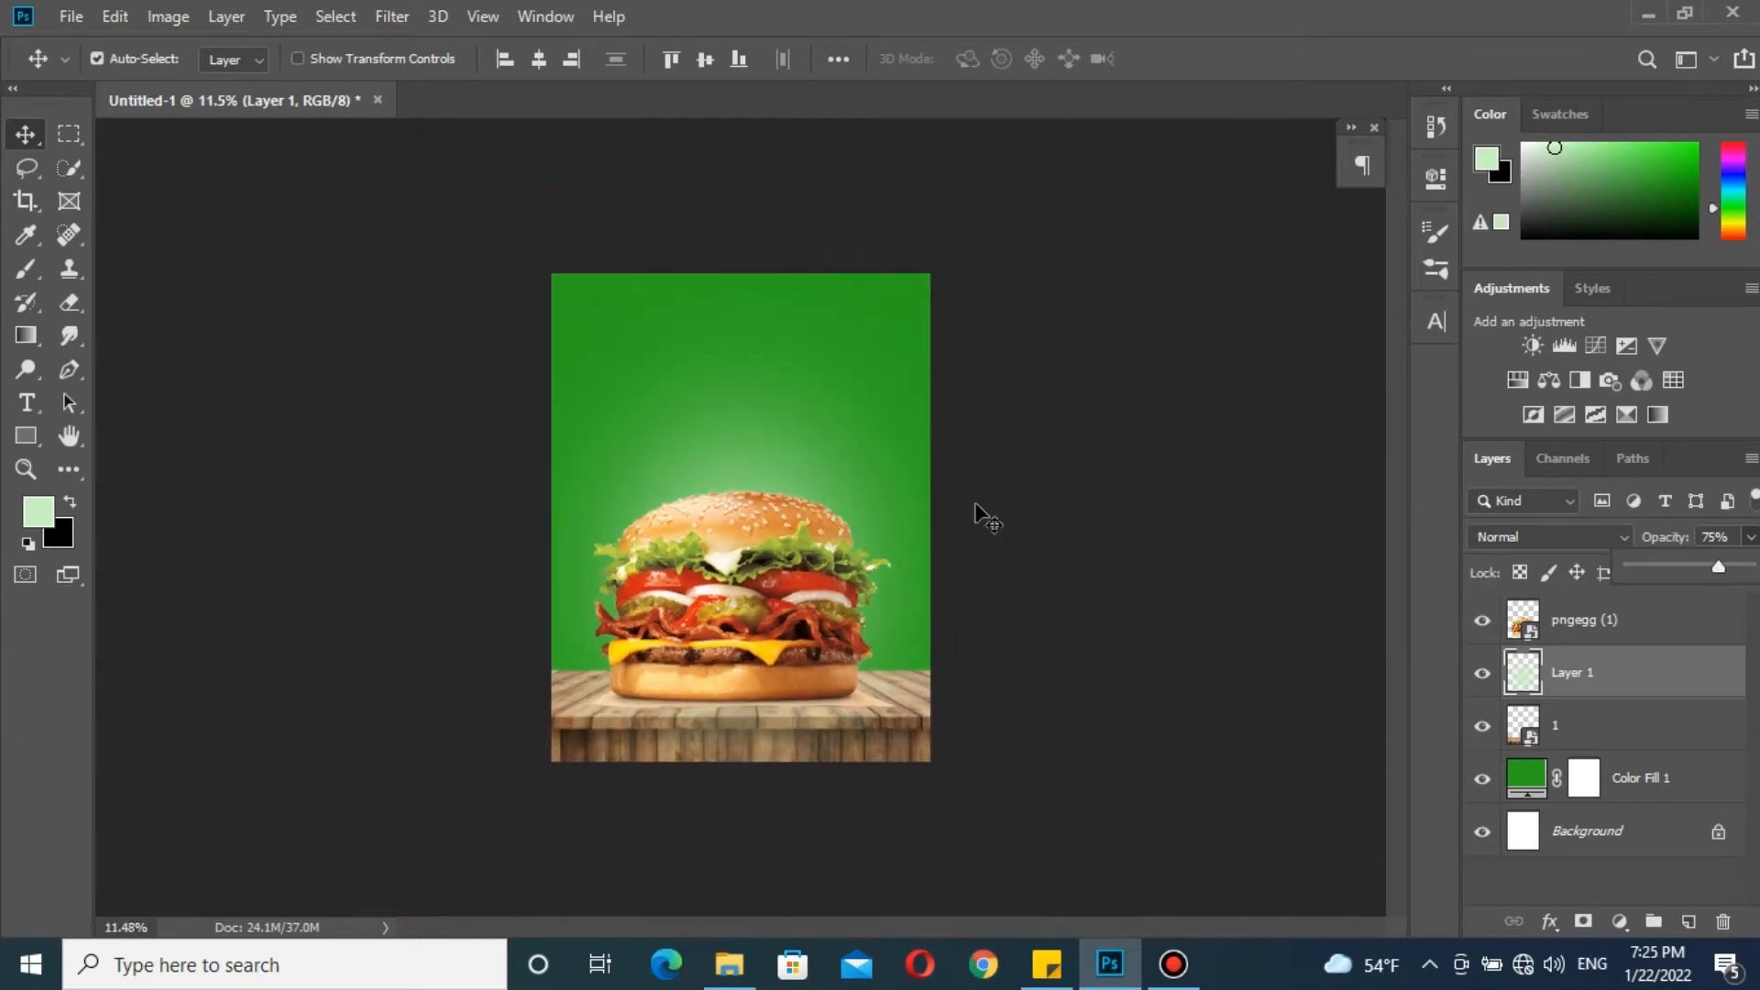
pyautogui.click(998, 513)
# Add the text "Fresh & Hot" above the burger and move it to start at the canvas's left edge
pyautogui.scroll(5, 854, 521)
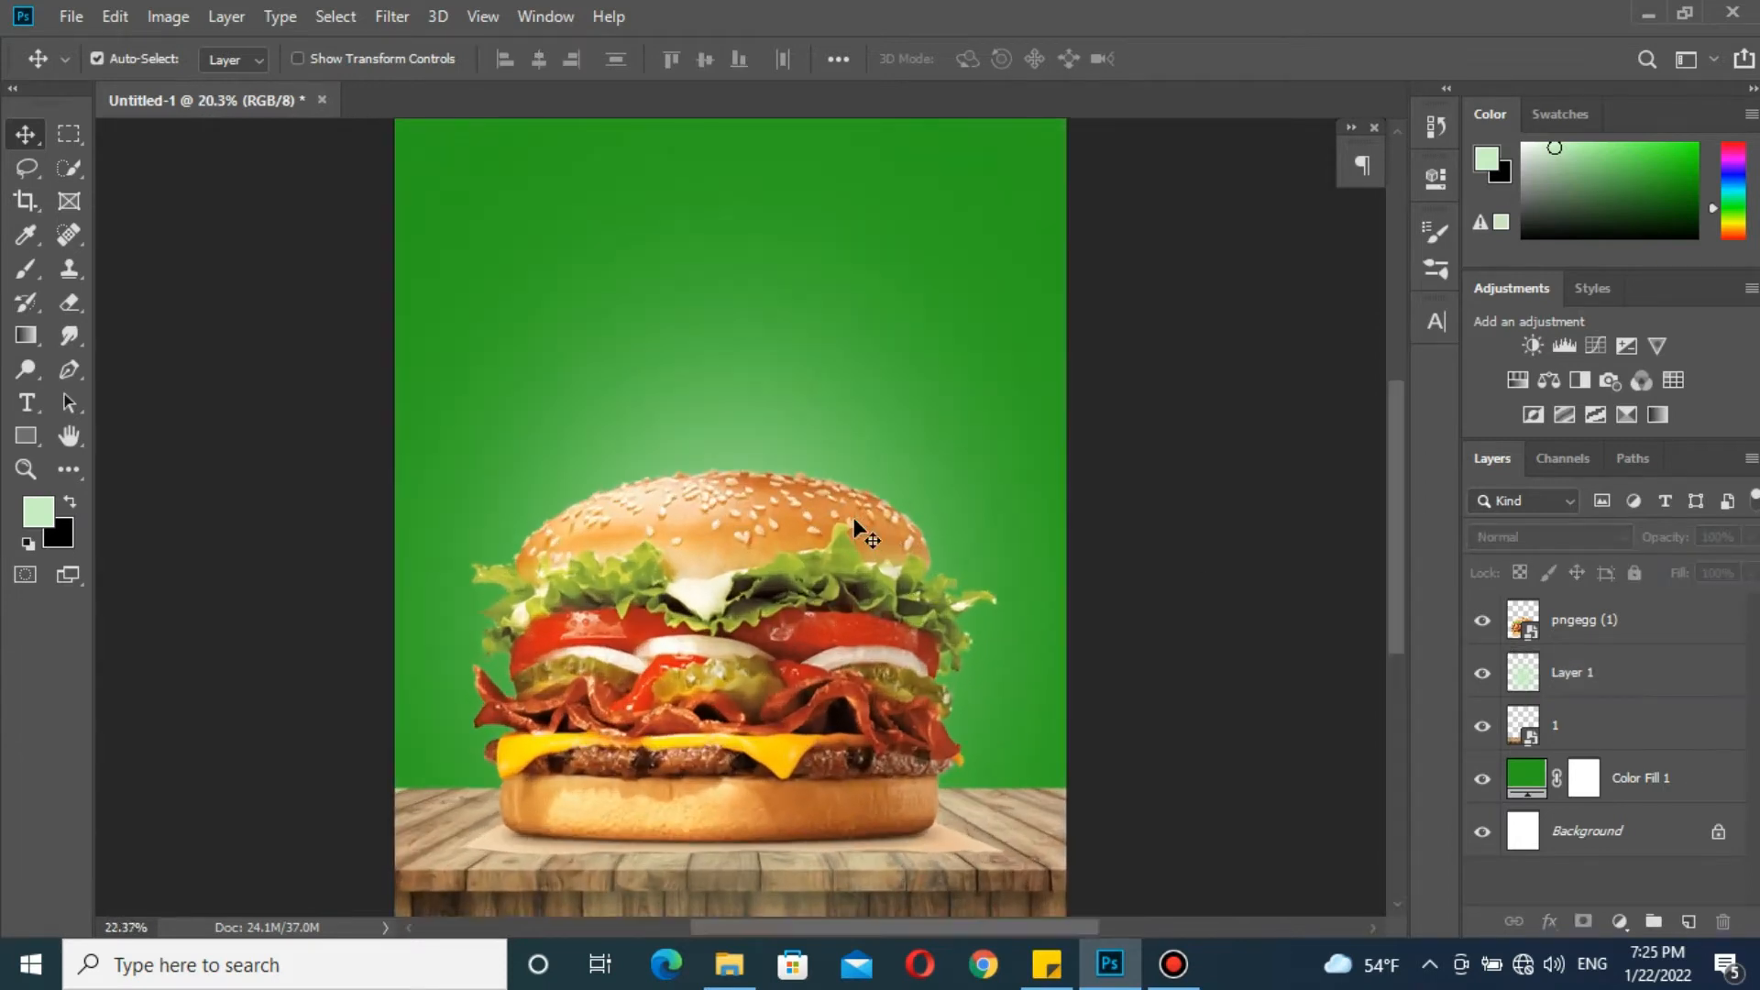
pyautogui.scroll(-5, 853, 519)
pyautogui.scroll(3, 834, 529)
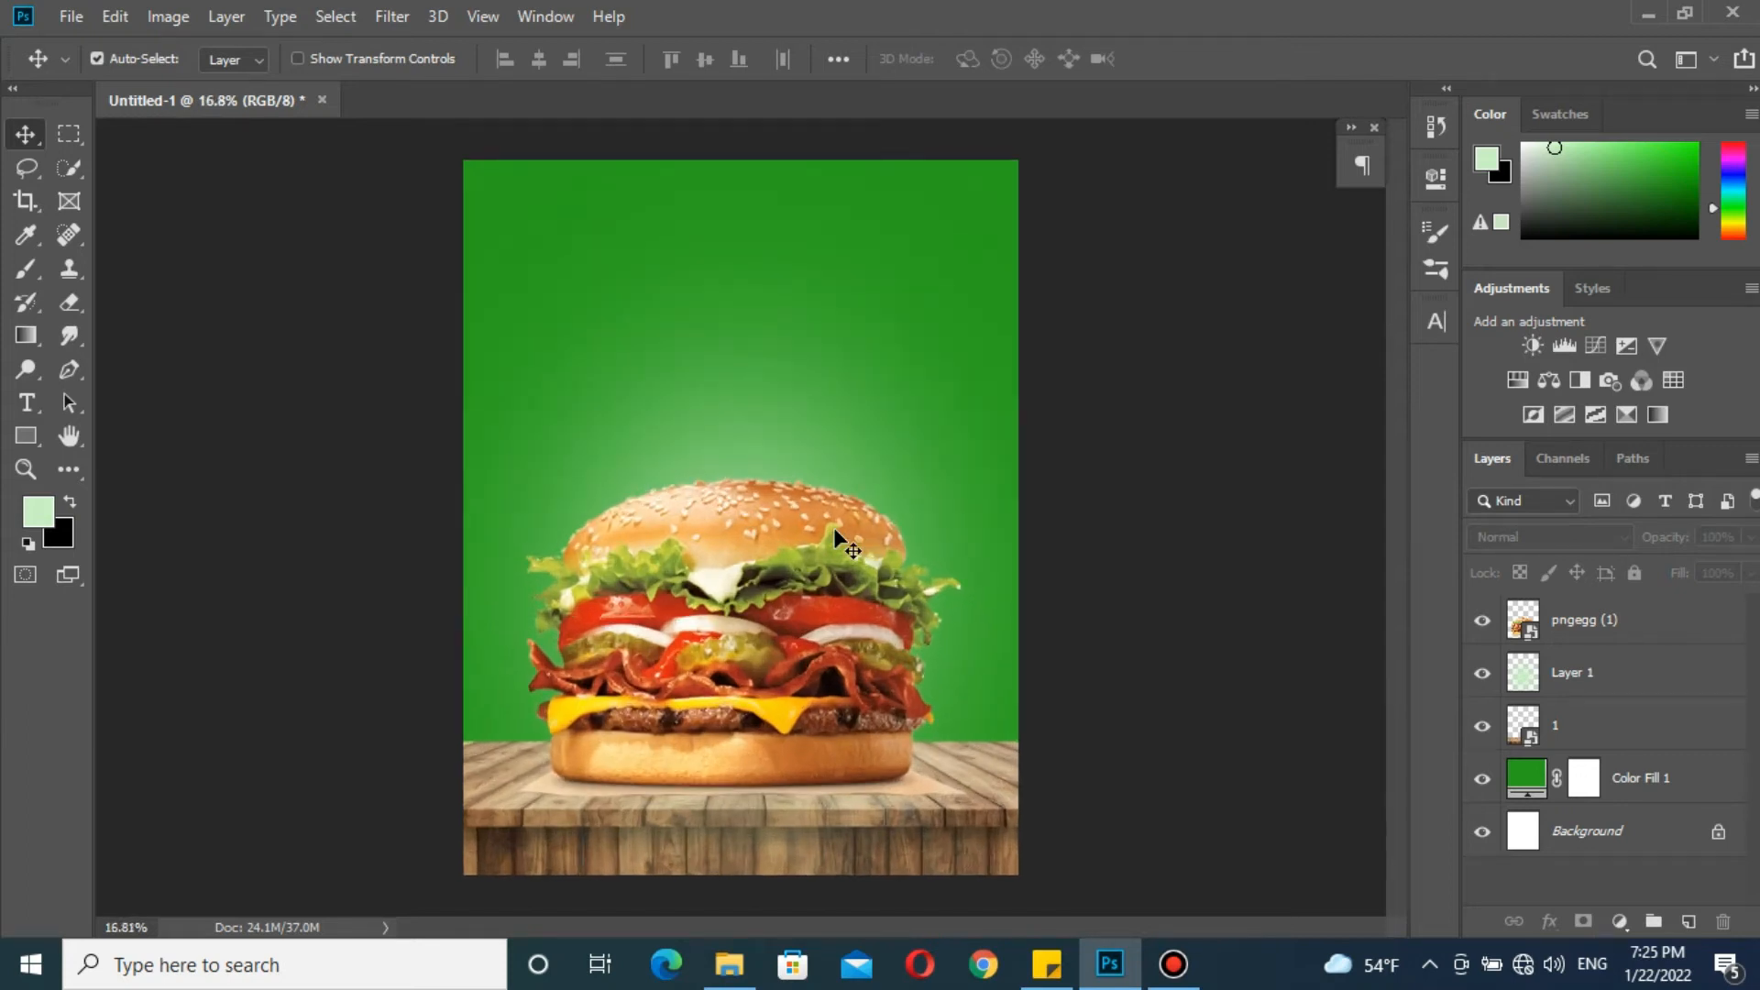
pyautogui.press('t')
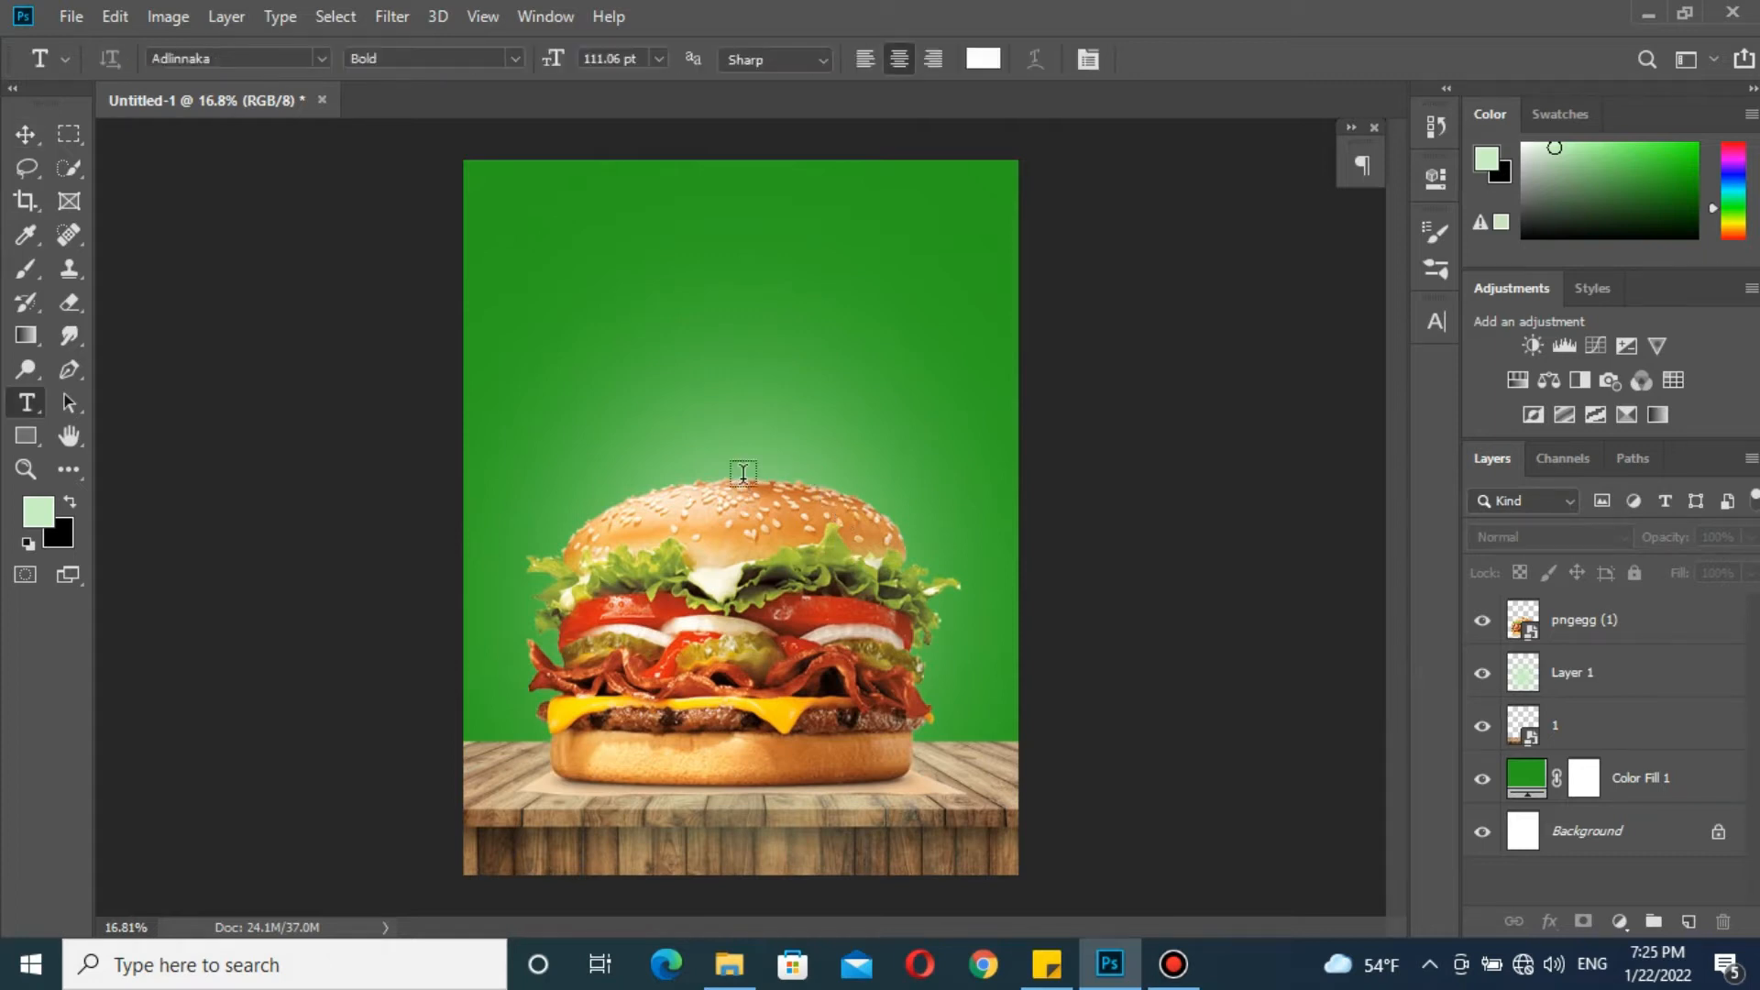
pyautogui.click(649, 258)
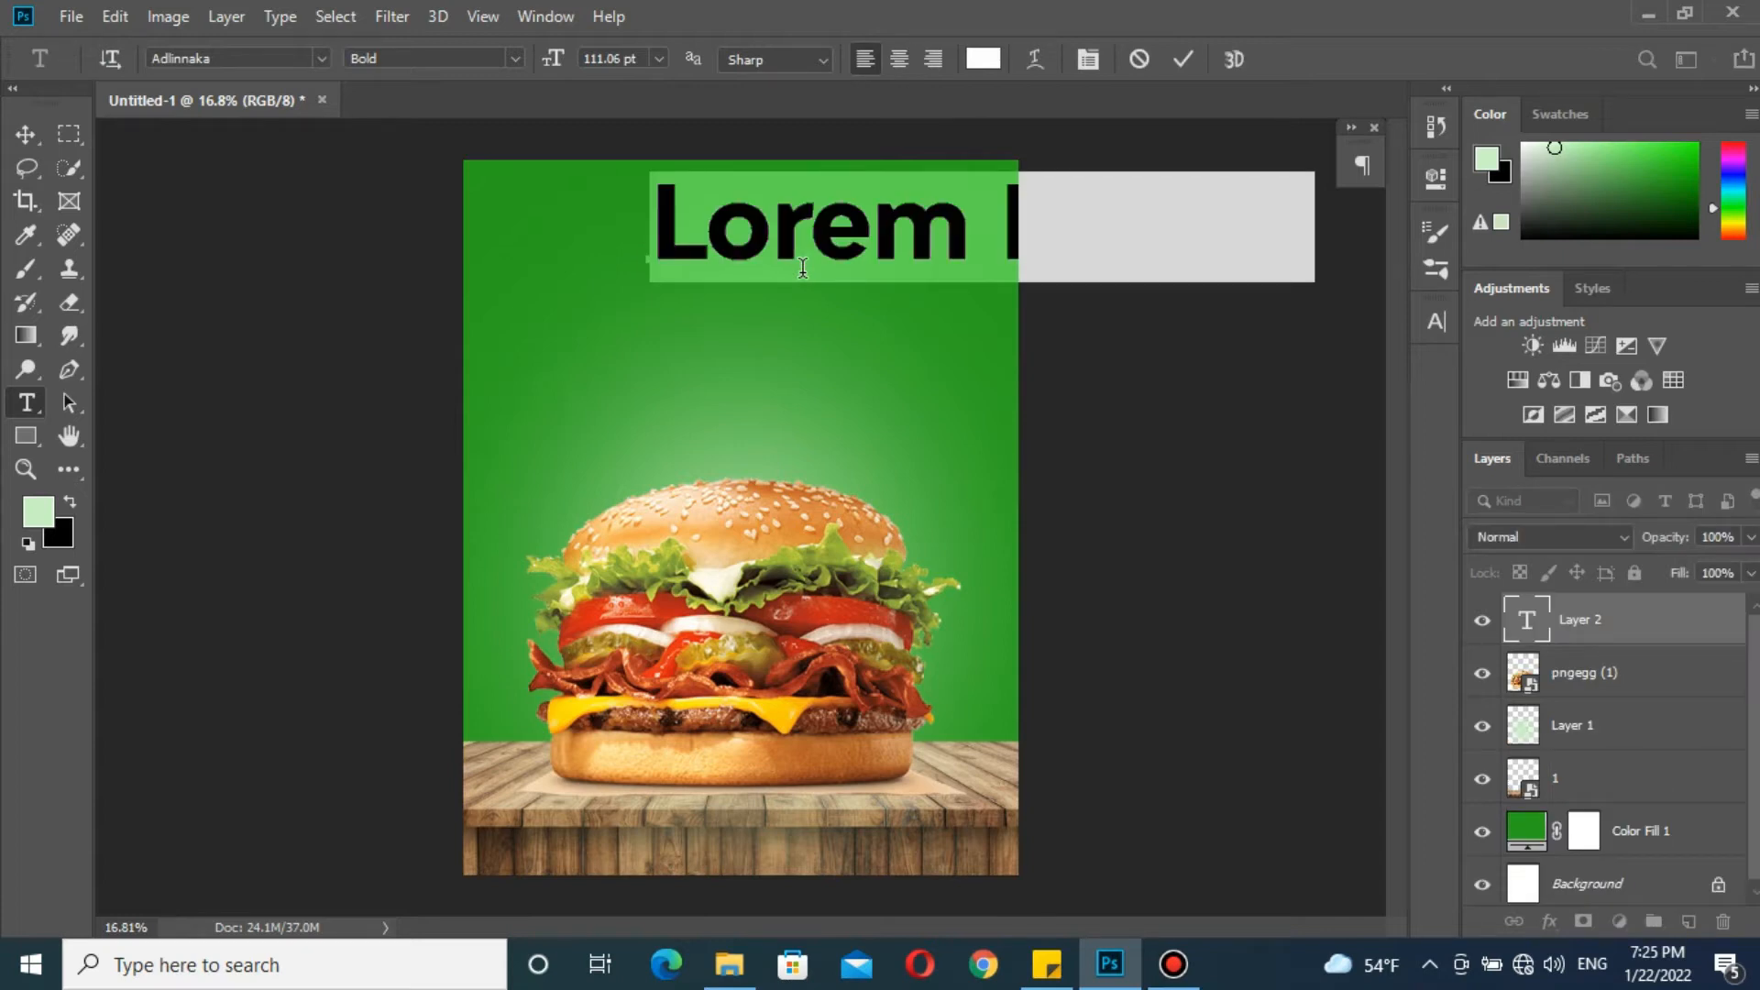
pyautogui.write('Fres')
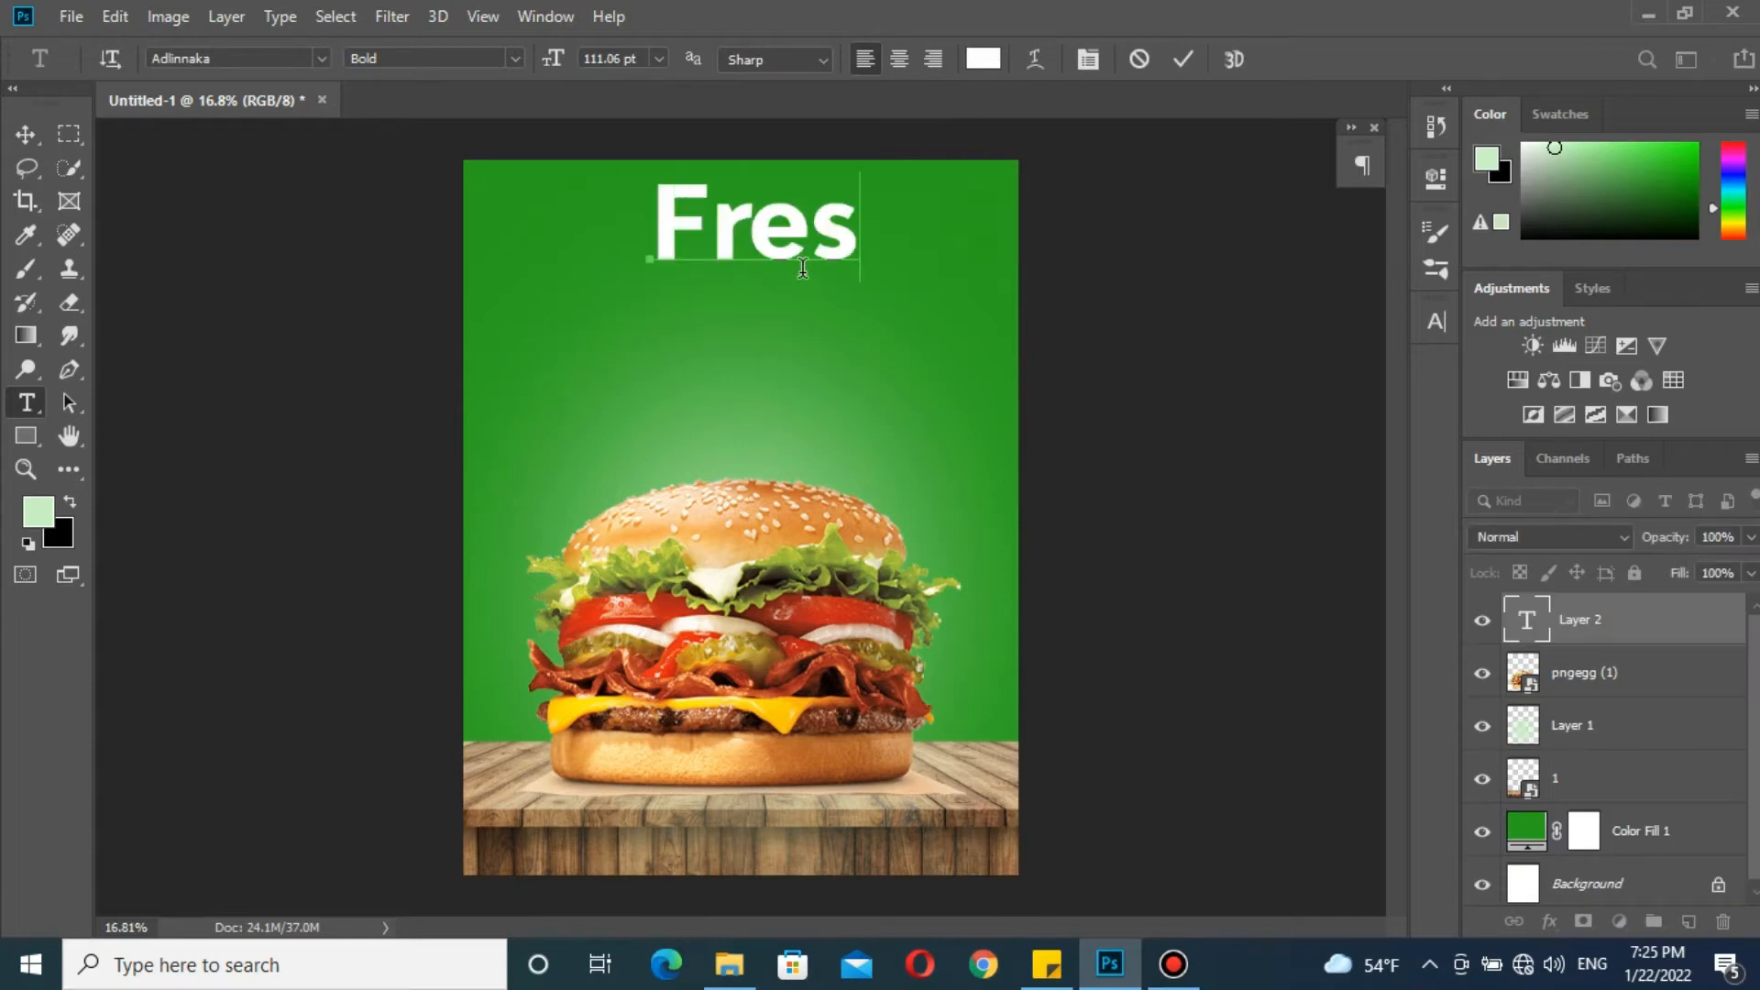
pyautogui.write('h &')
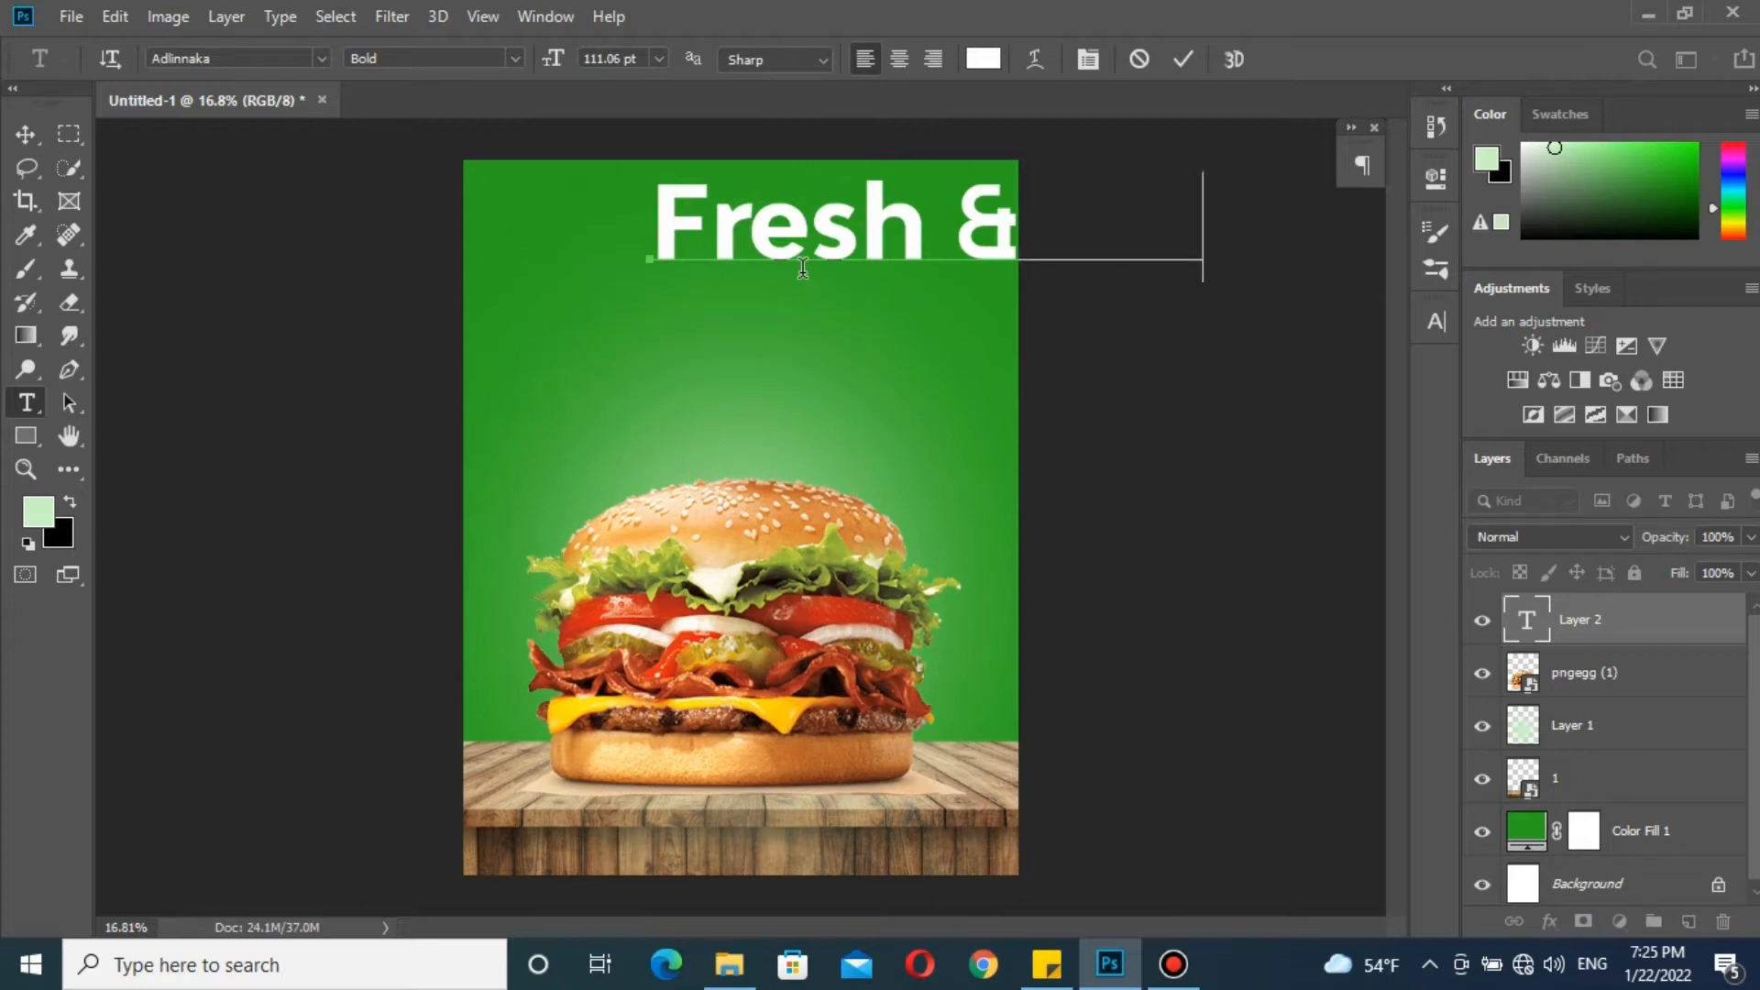
pyautogui.click(33, 138)
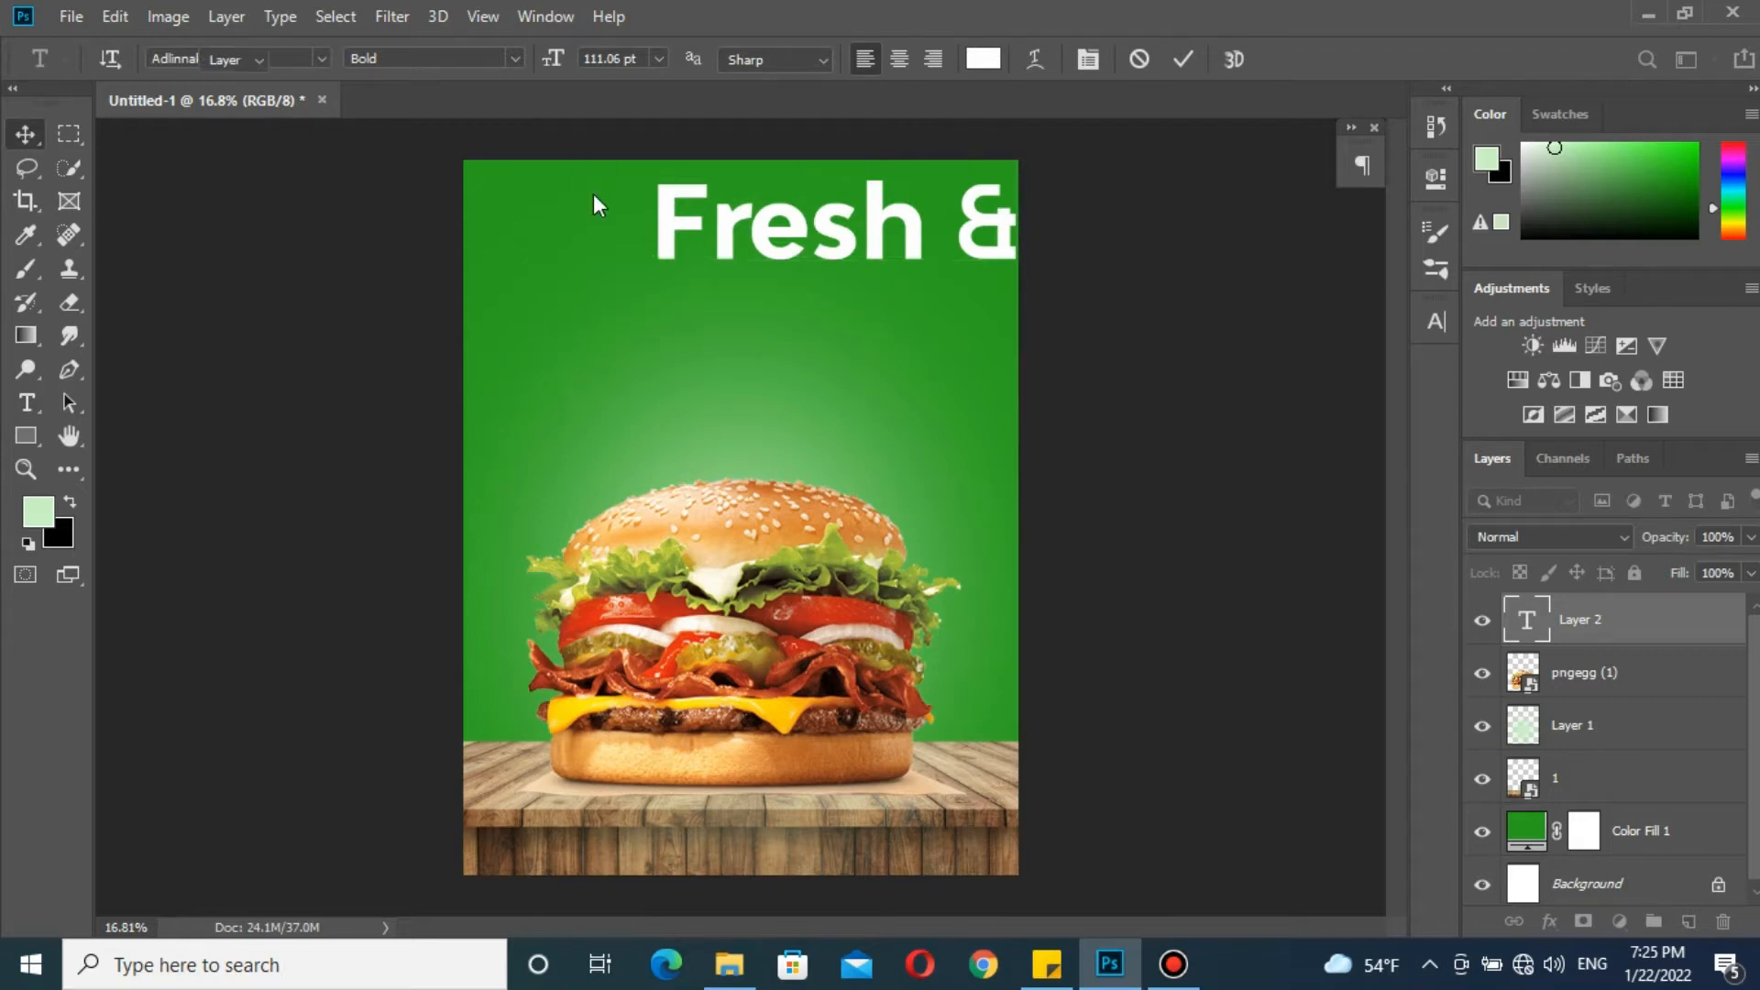
pyautogui.moveTo(740, 244); pyautogui.dragTo(586, 330)
# Set the "Fresh & Hot" text to 90.06 pt in the Royante font
pyautogui.click(1436, 320)
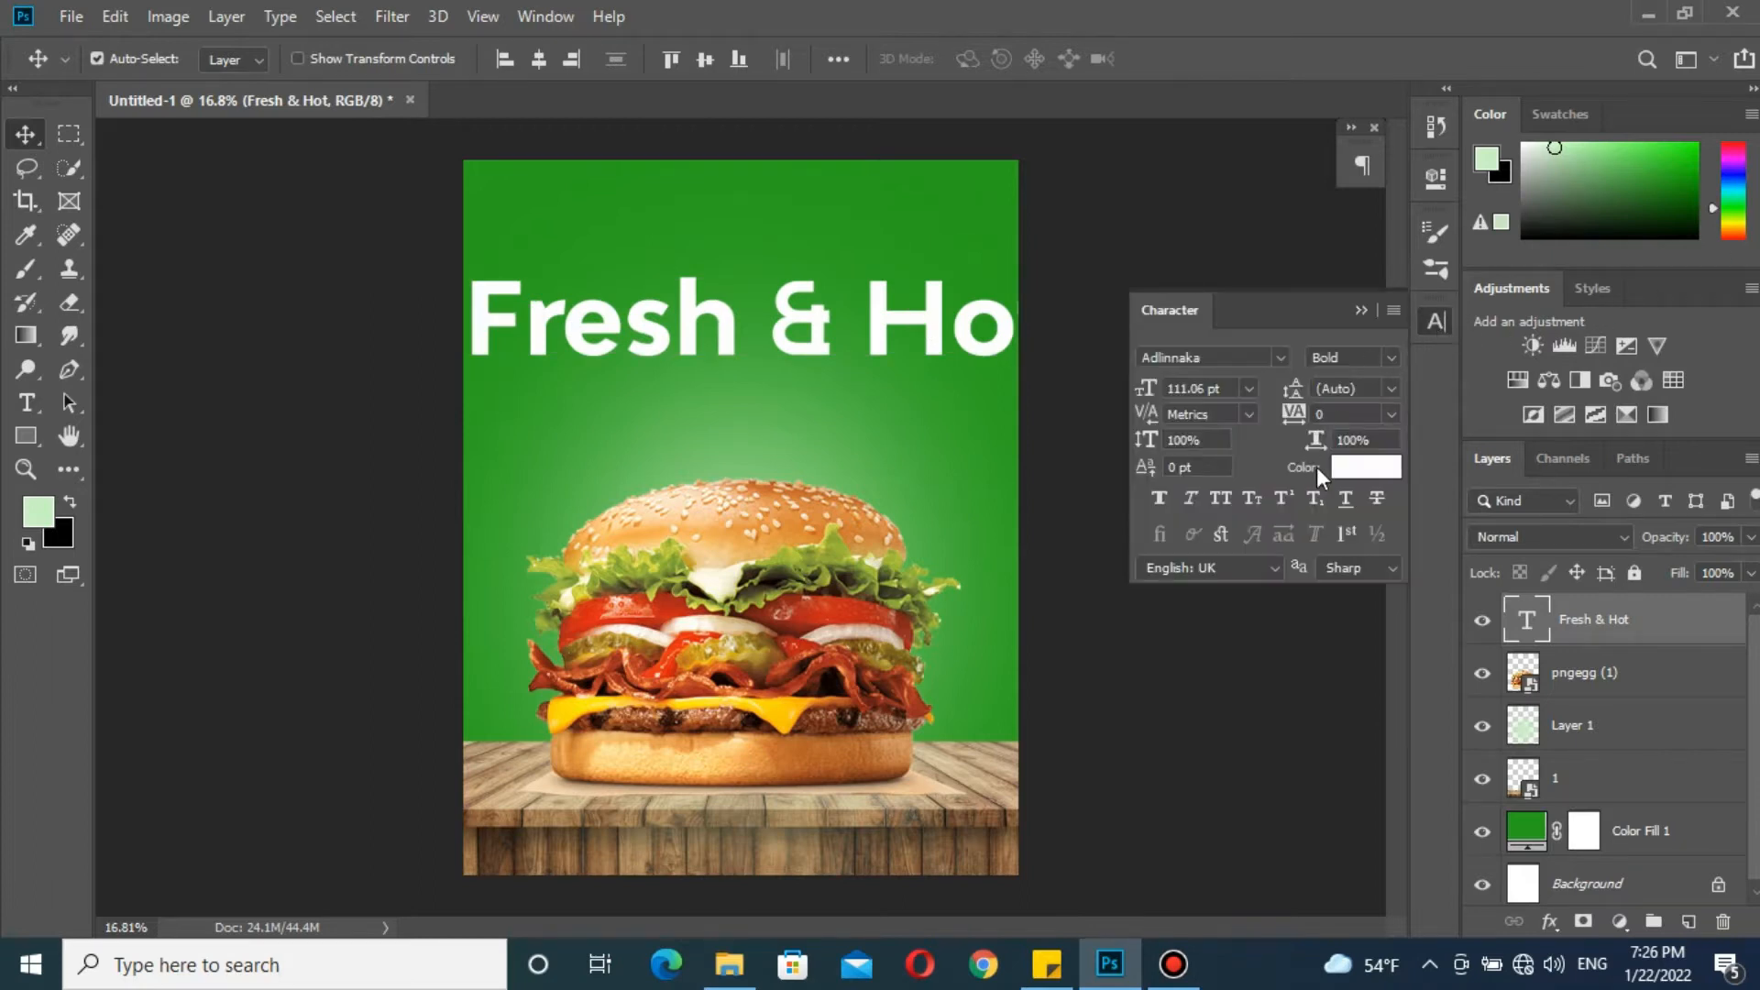
pyautogui.moveTo(1143, 389); pyautogui.dragTo(1127, 392)
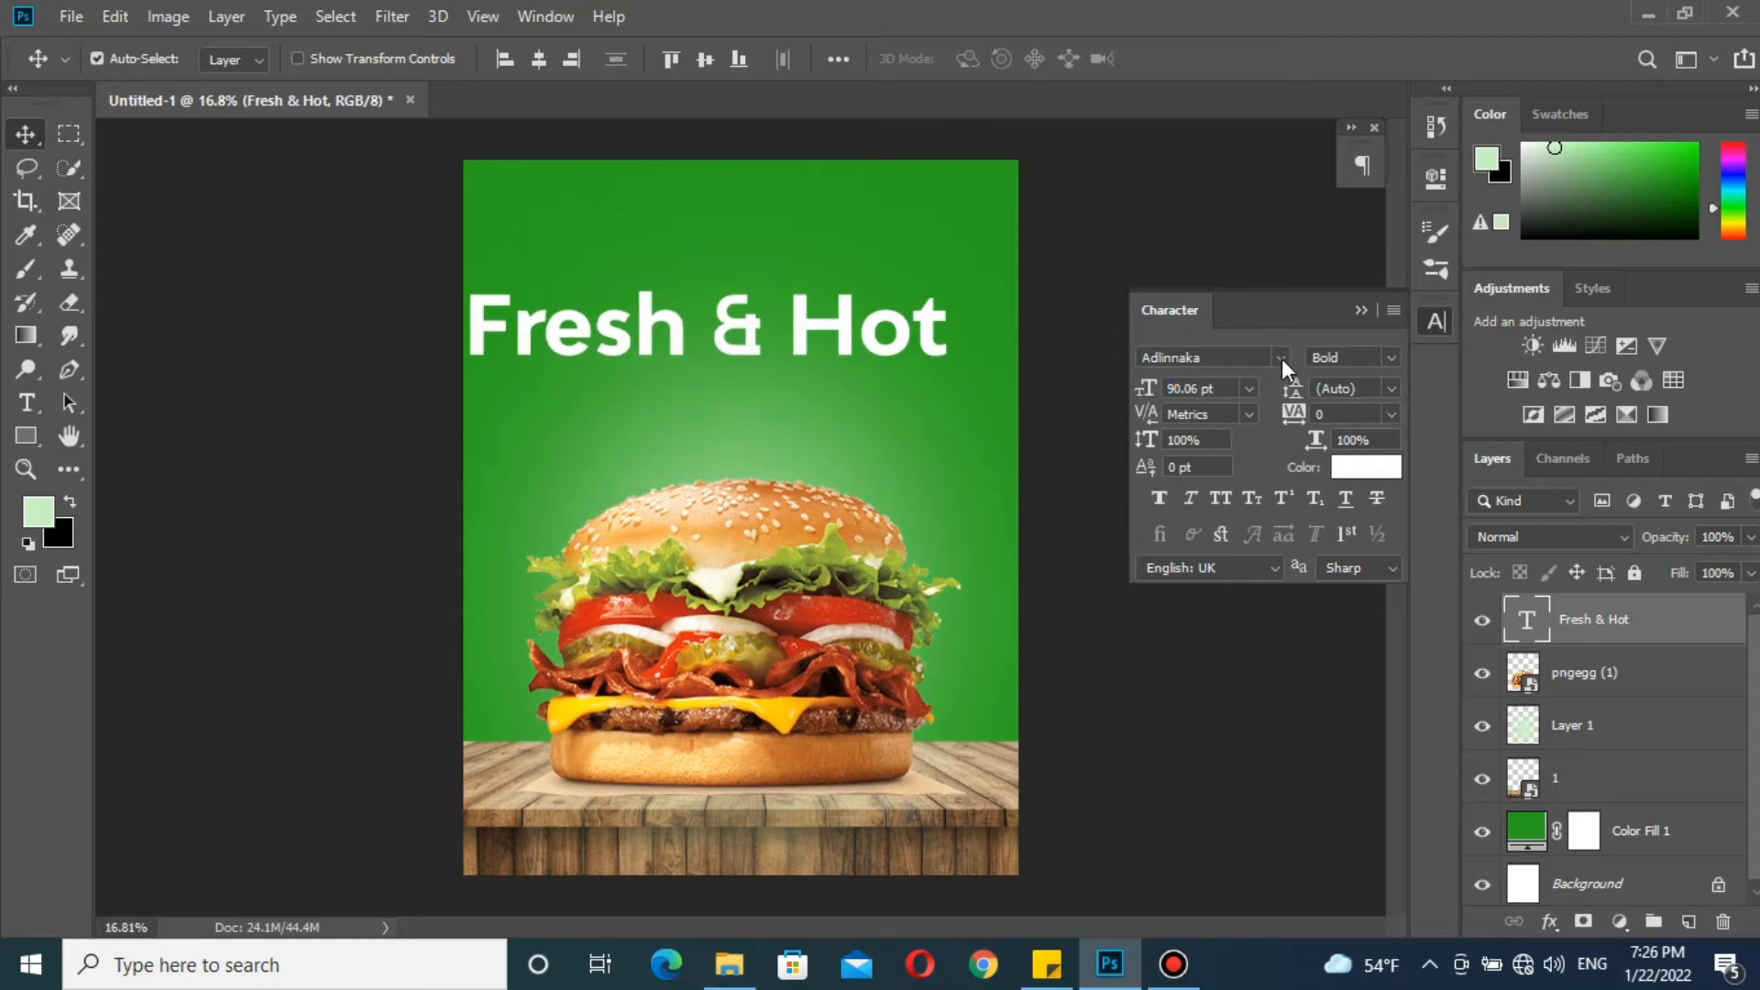
pyautogui.click(1281, 358)
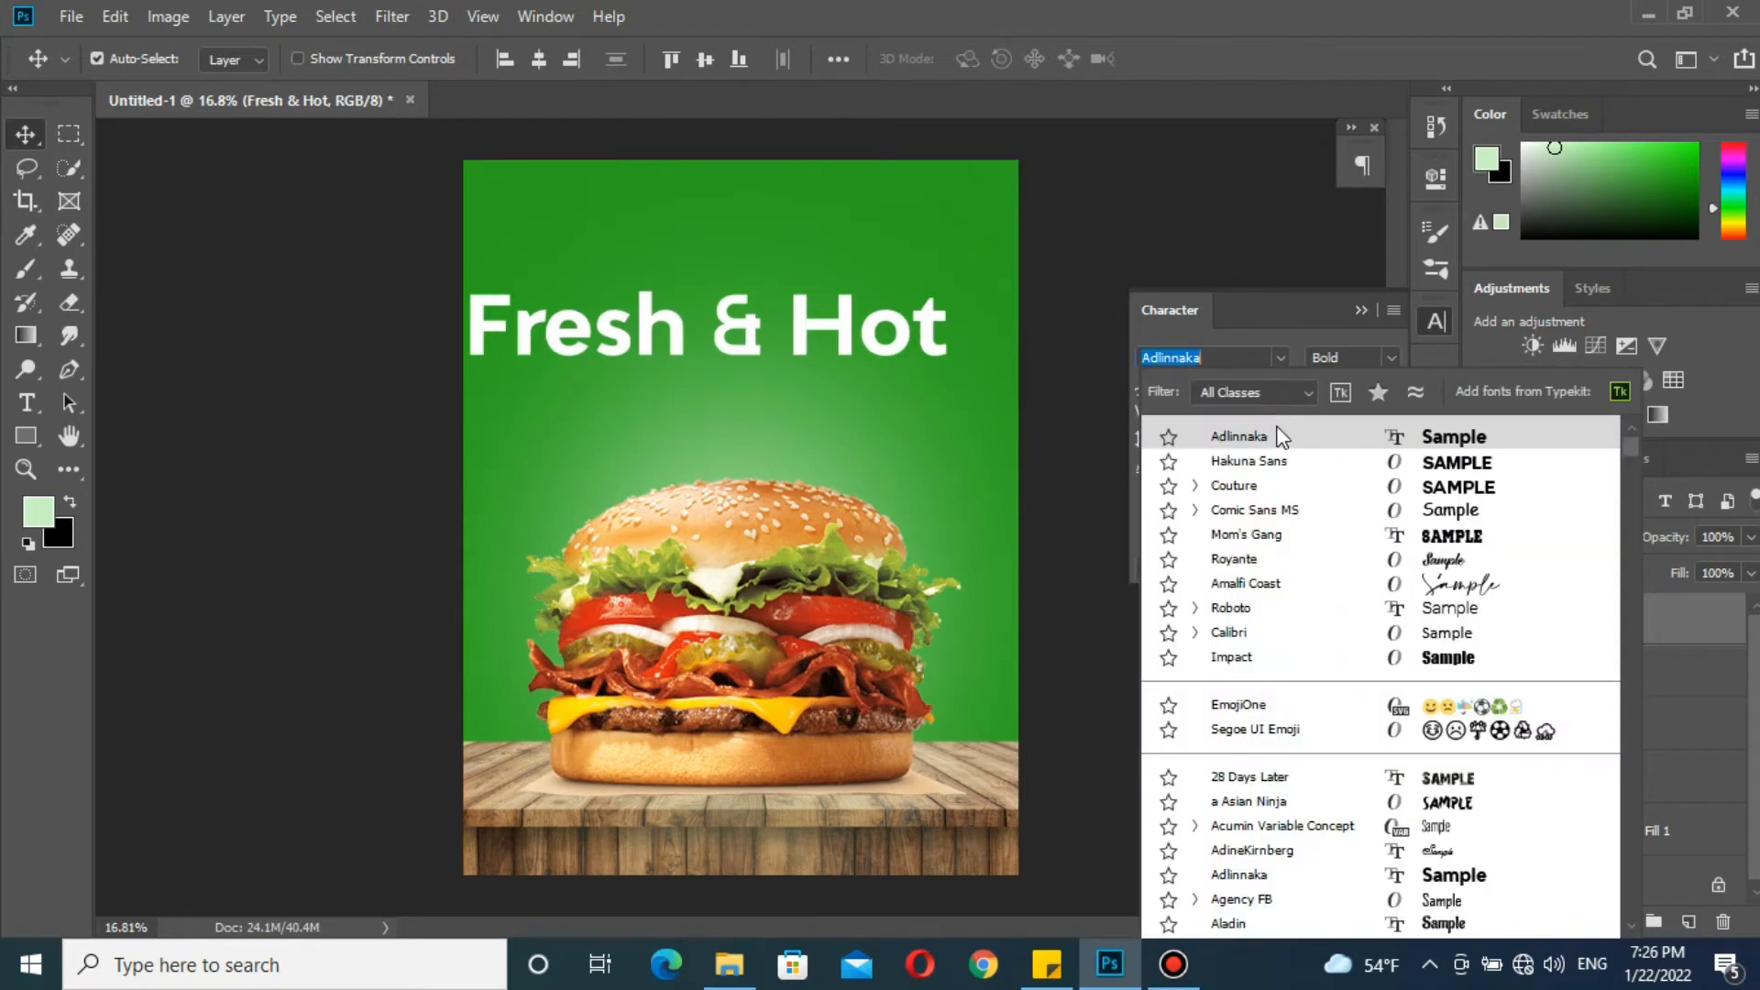
pyautogui.click(1272, 559)
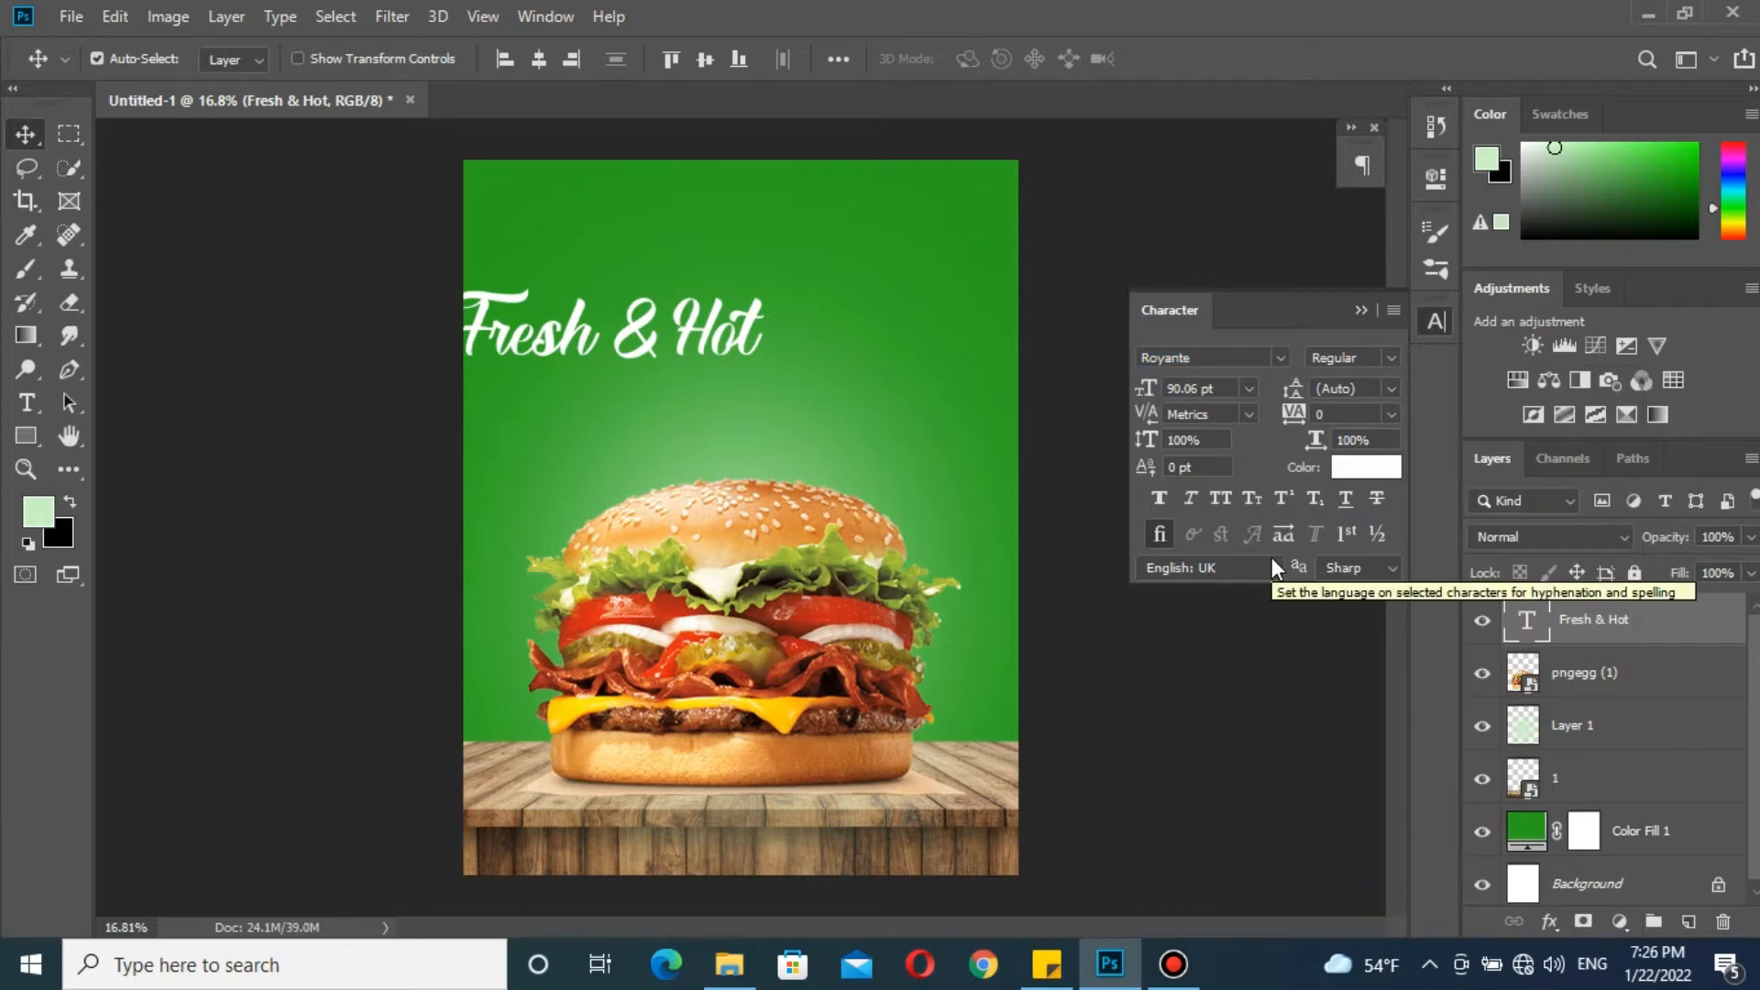
# Centre the "Fresh & Hot" text horizontally on the canvas and move it higher above the burger
pyautogui.click(537, 60)
pyautogui.click(1191, 389)
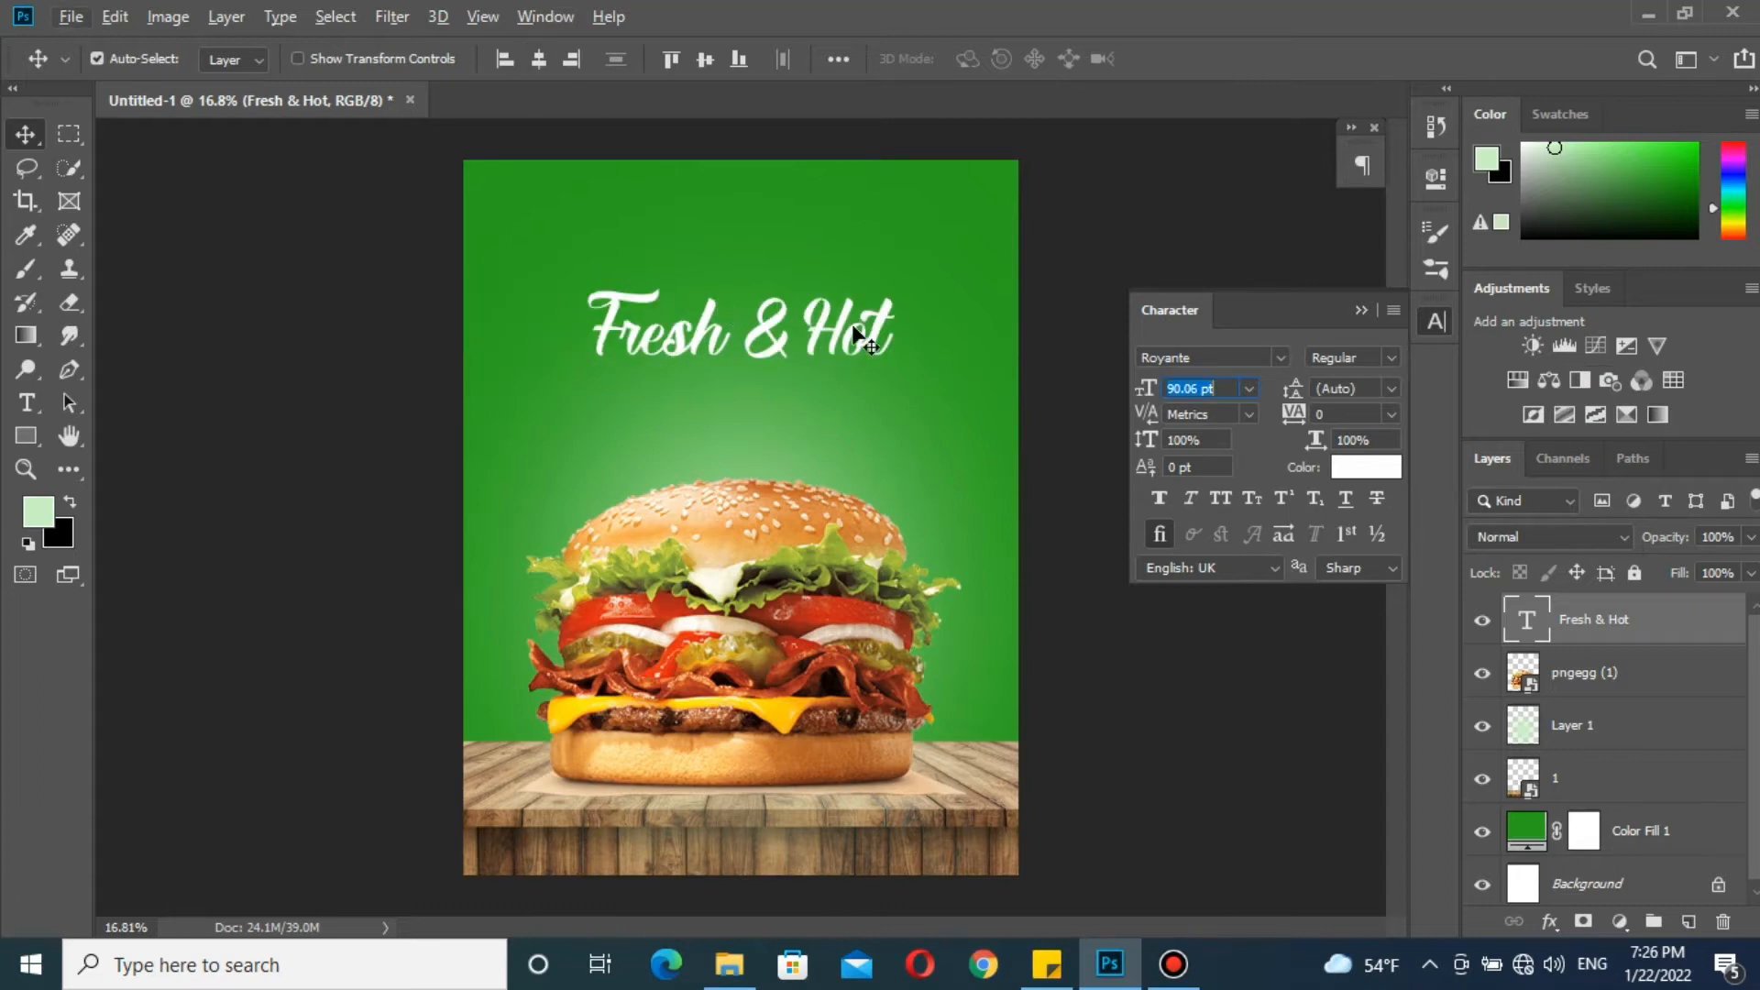
pyautogui.click(1362, 311)
pyautogui.scroll(3, 898, 321)
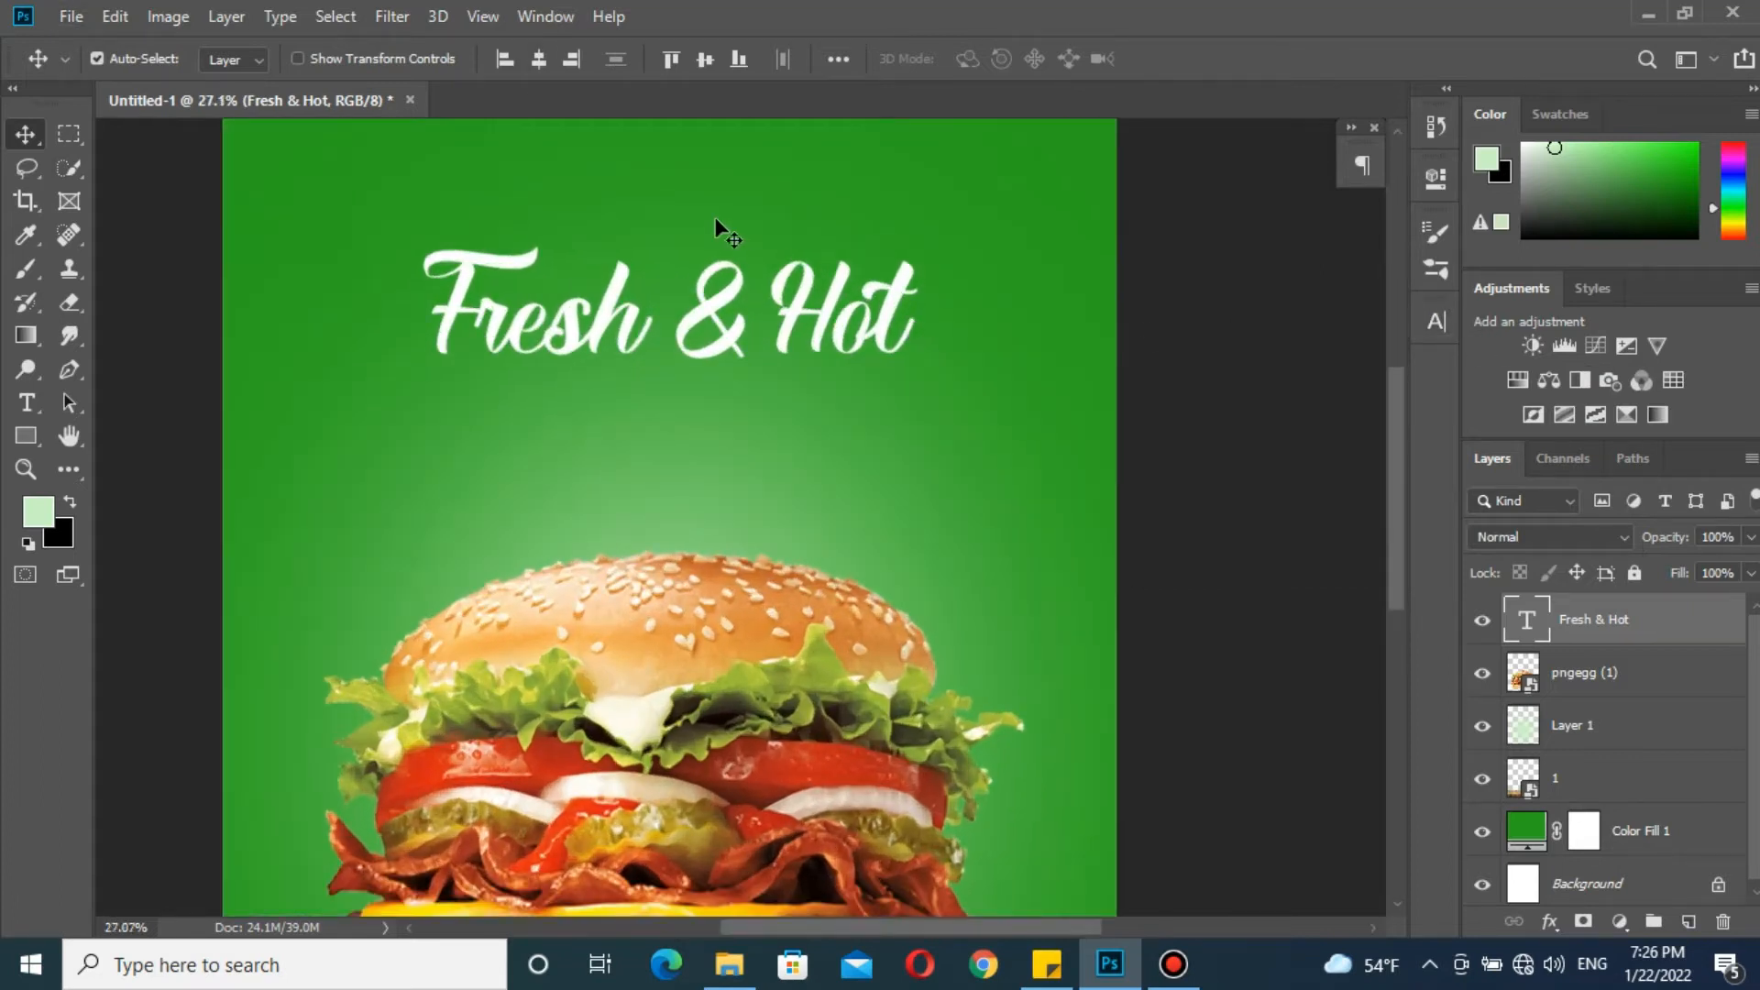
pyautogui.scroll(-3, 685, 272)
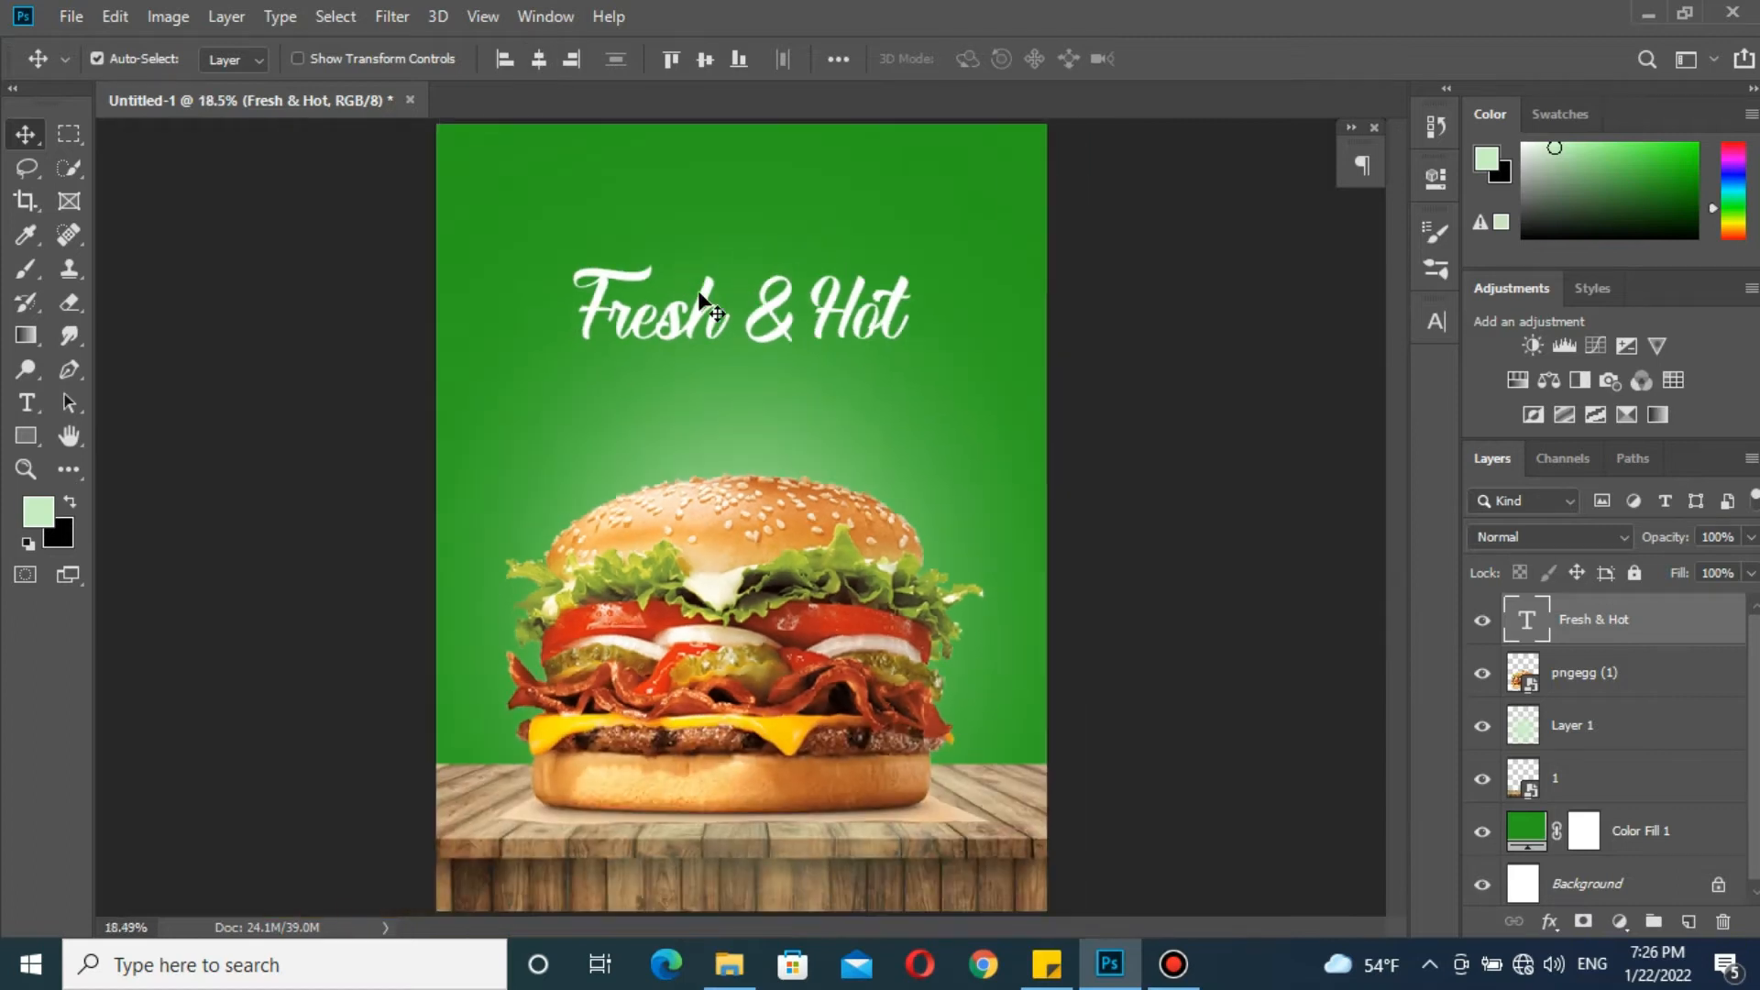
pyautogui.moveTo(698, 299); pyautogui.dragTo(712, 225)
# Add a new text layer reading "Burger" just below the "Fresh & Hot" text
pyautogui.scroll(1, 712, 225)
pyautogui.scroll(2, 712, 226)
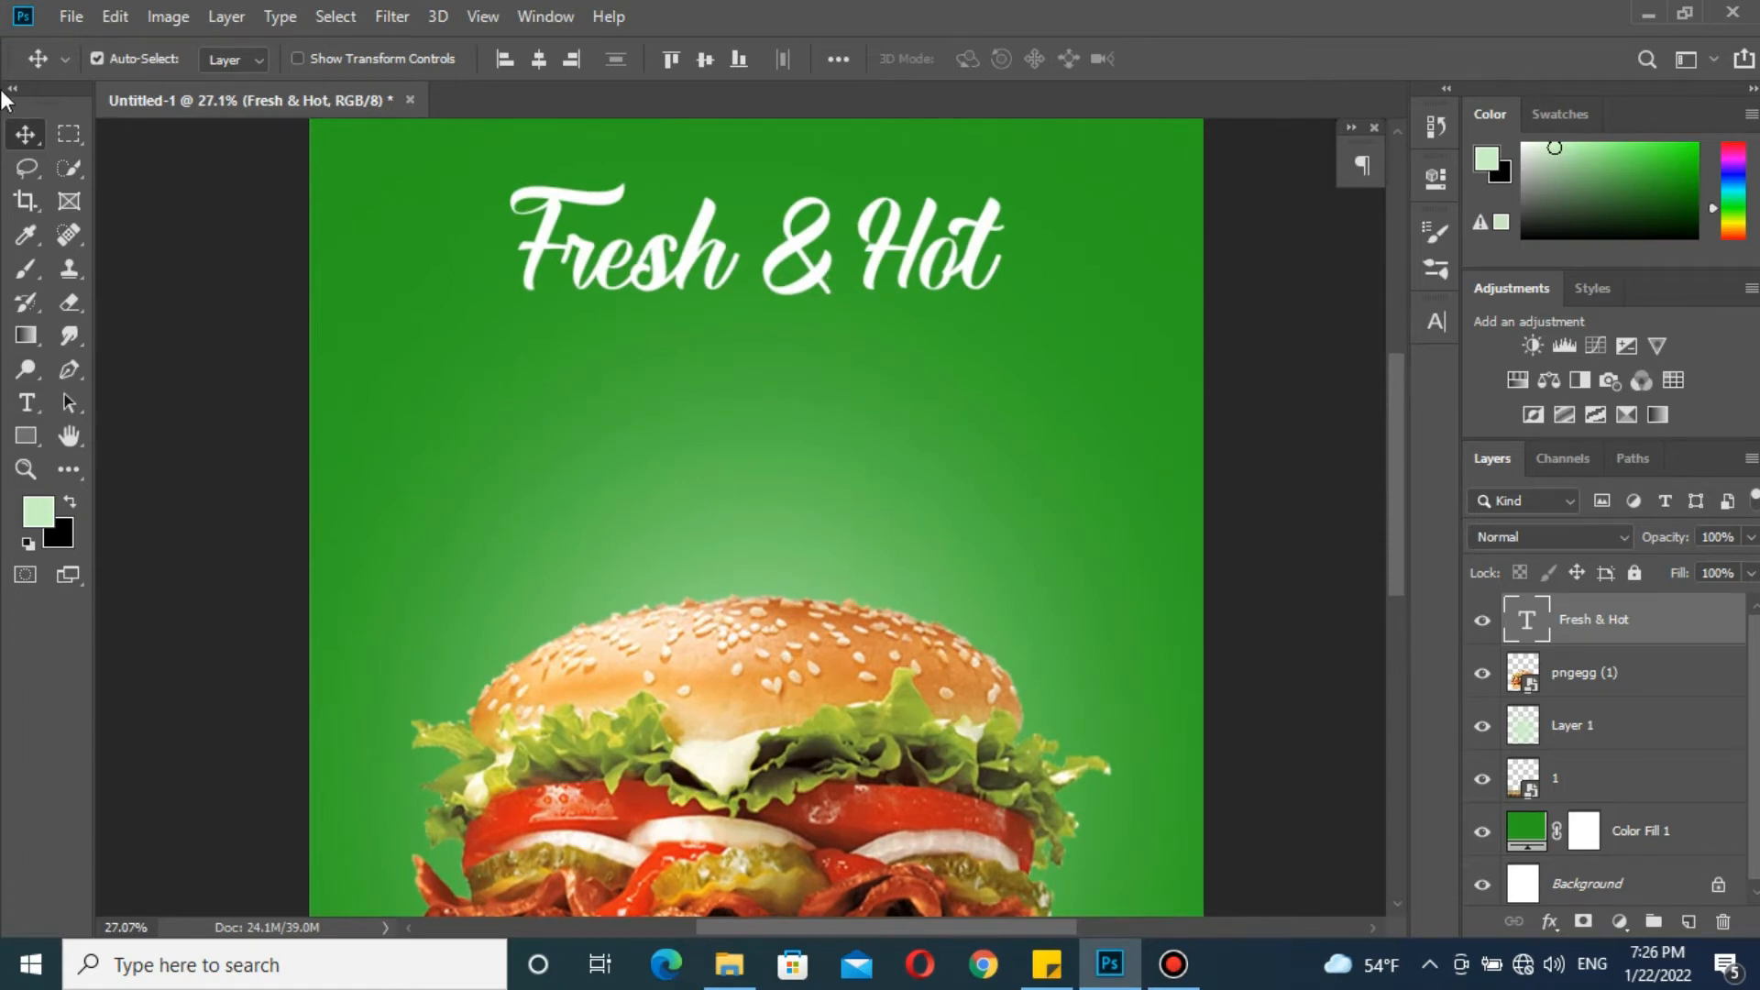
pyautogui.click(27, 402)
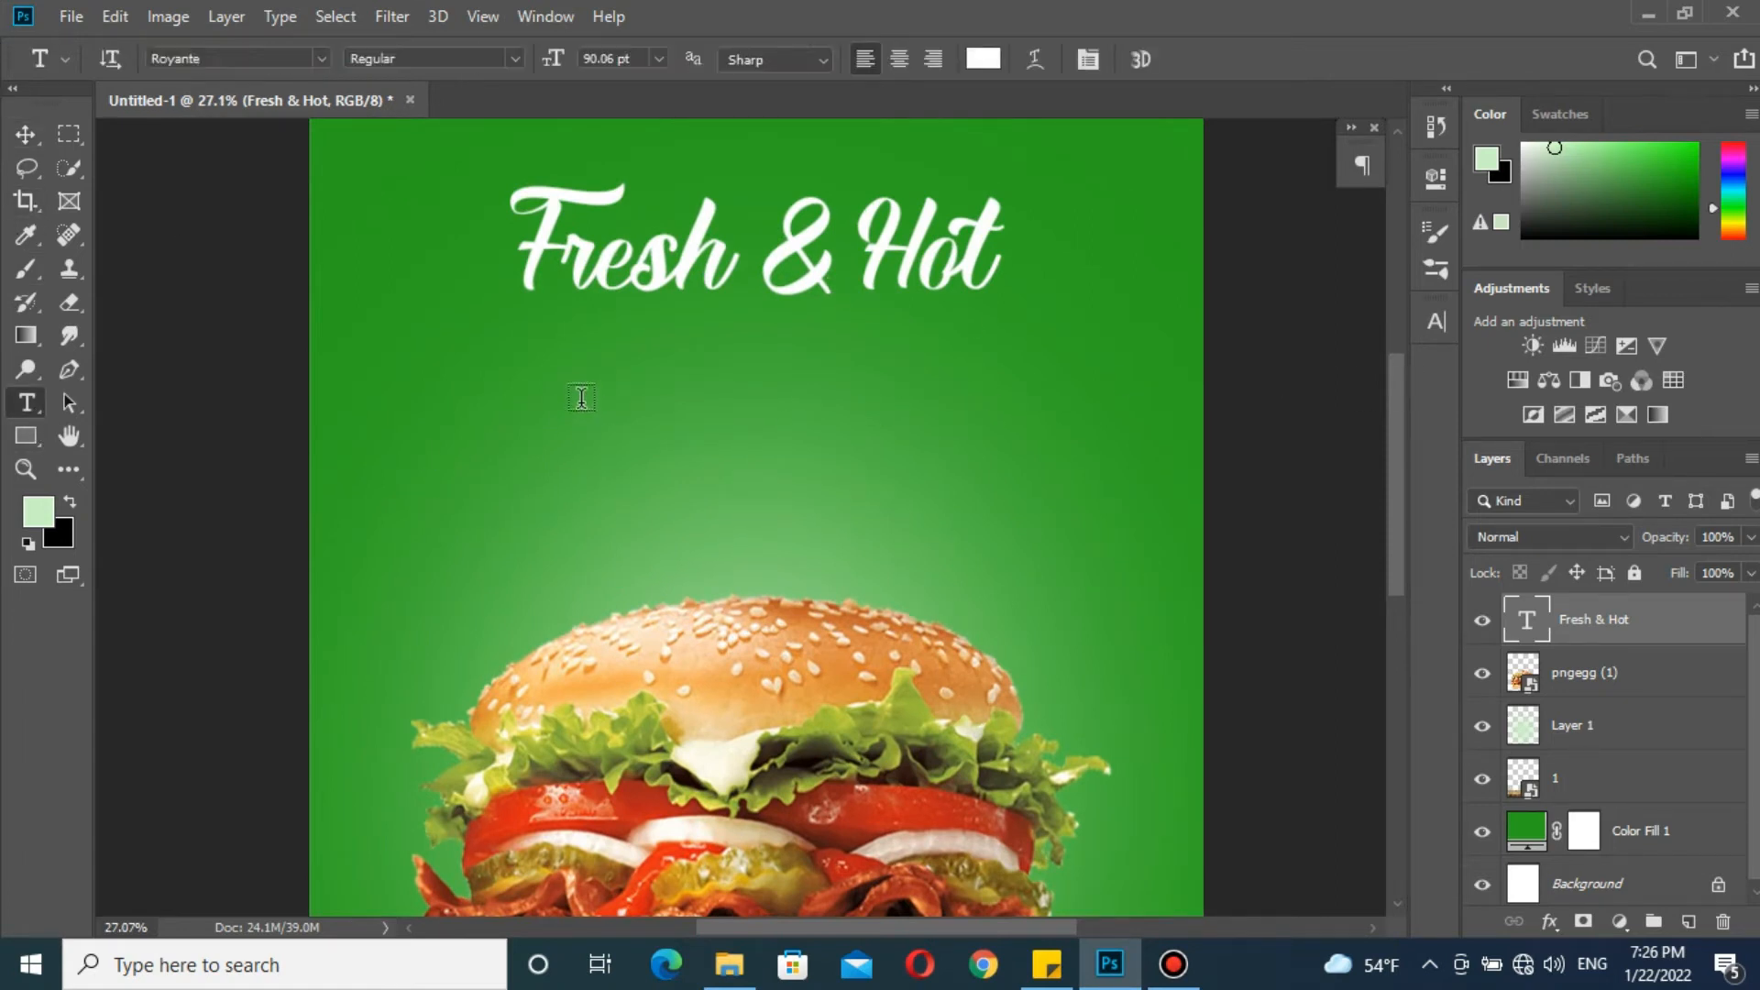
pyautogui.click(581, 397)
pyautogui.write('Burger')
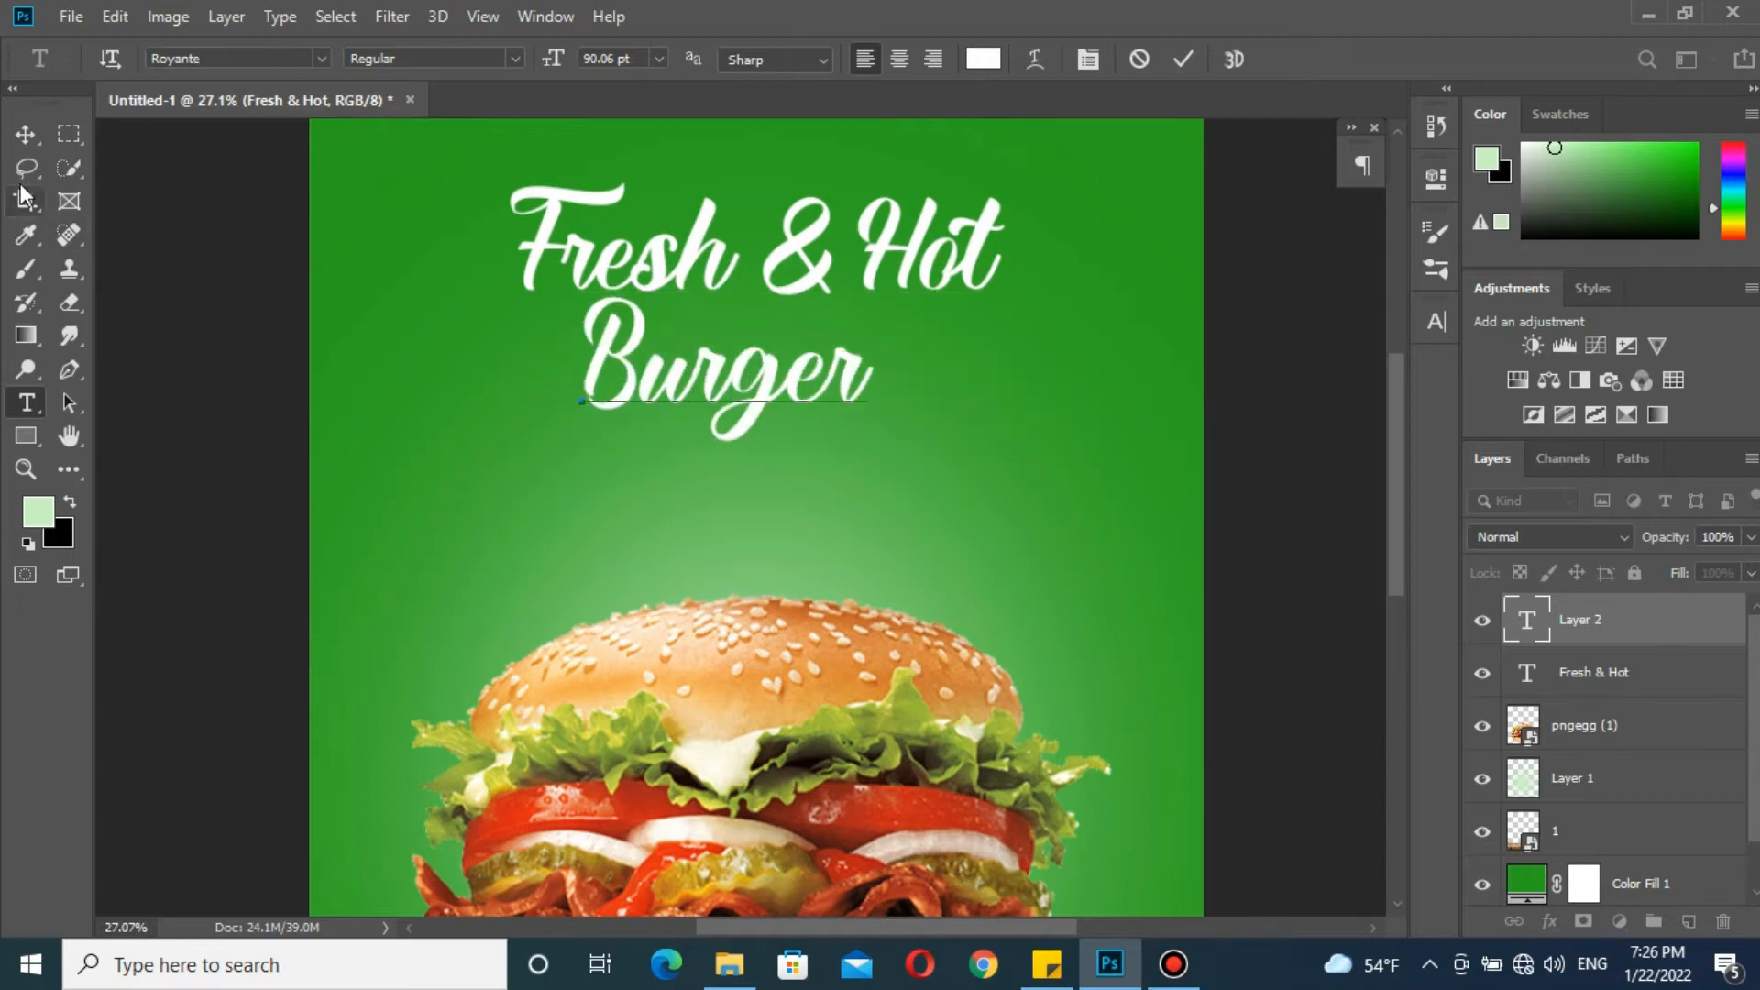
pyautogui.click(26, 134)
# Set the "Burger" text to all caps in the Mom's Gang font and centre it horizontally just beneath "Fresh & Hot"
pyautogui.click(1434, 321)
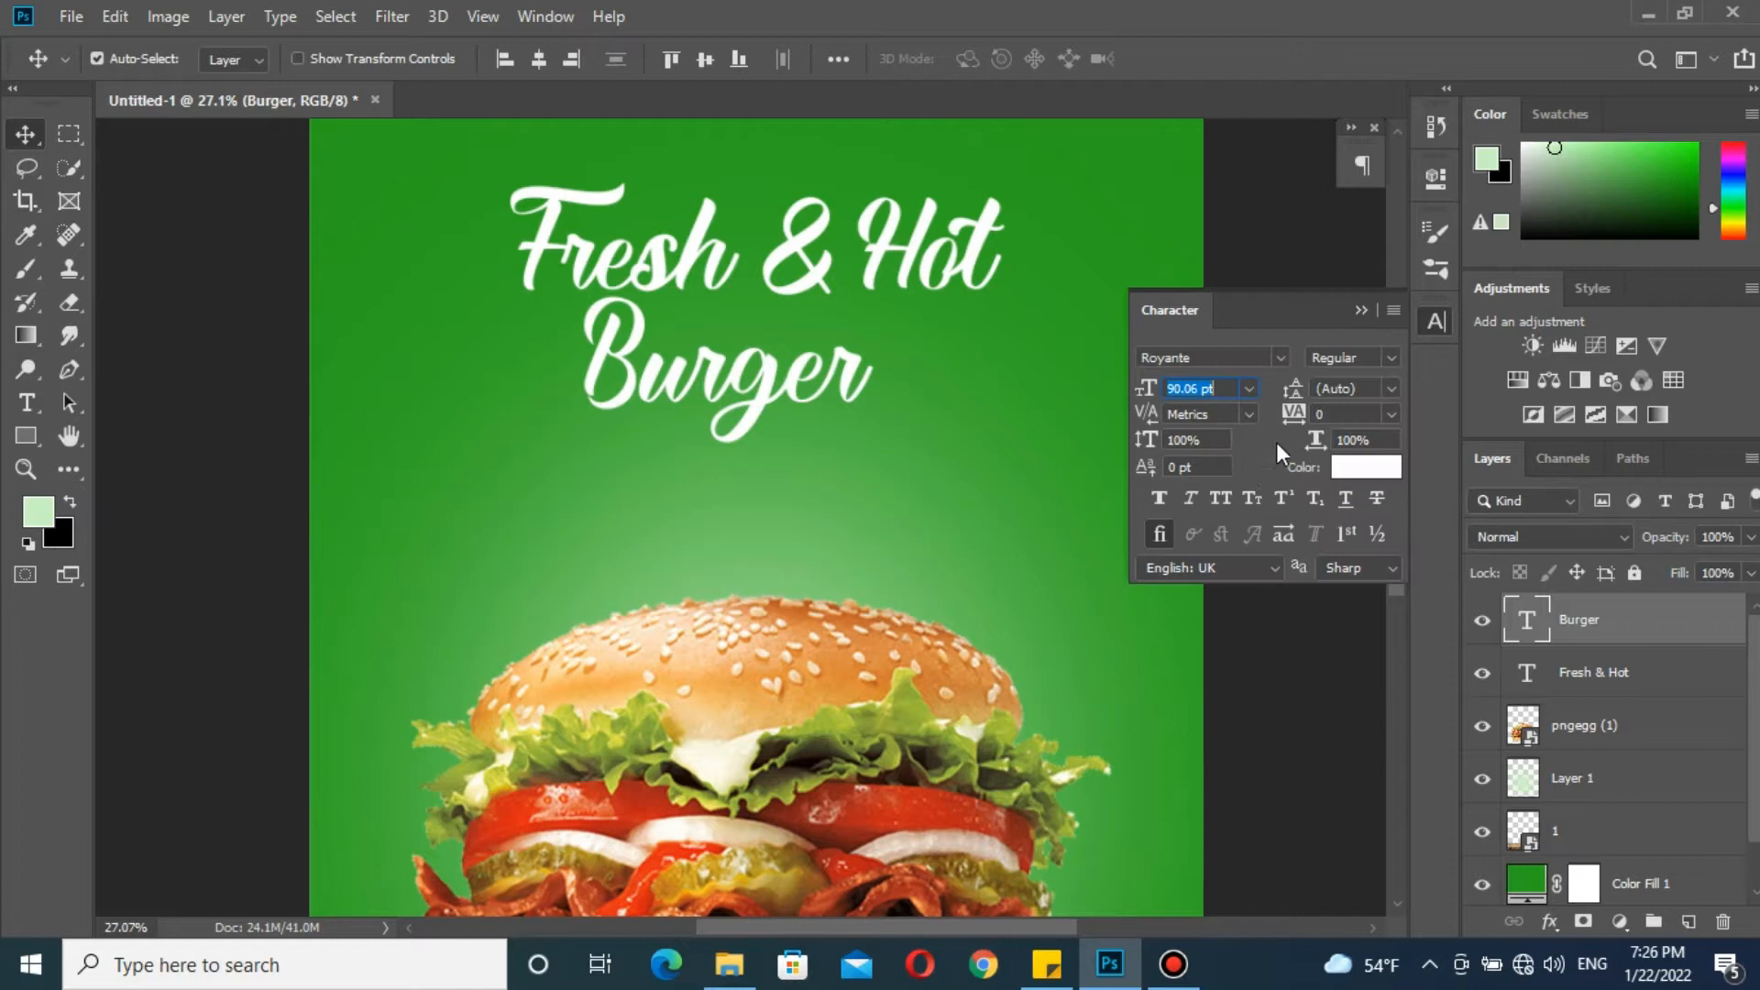
pyautogui.click(1224, 504)
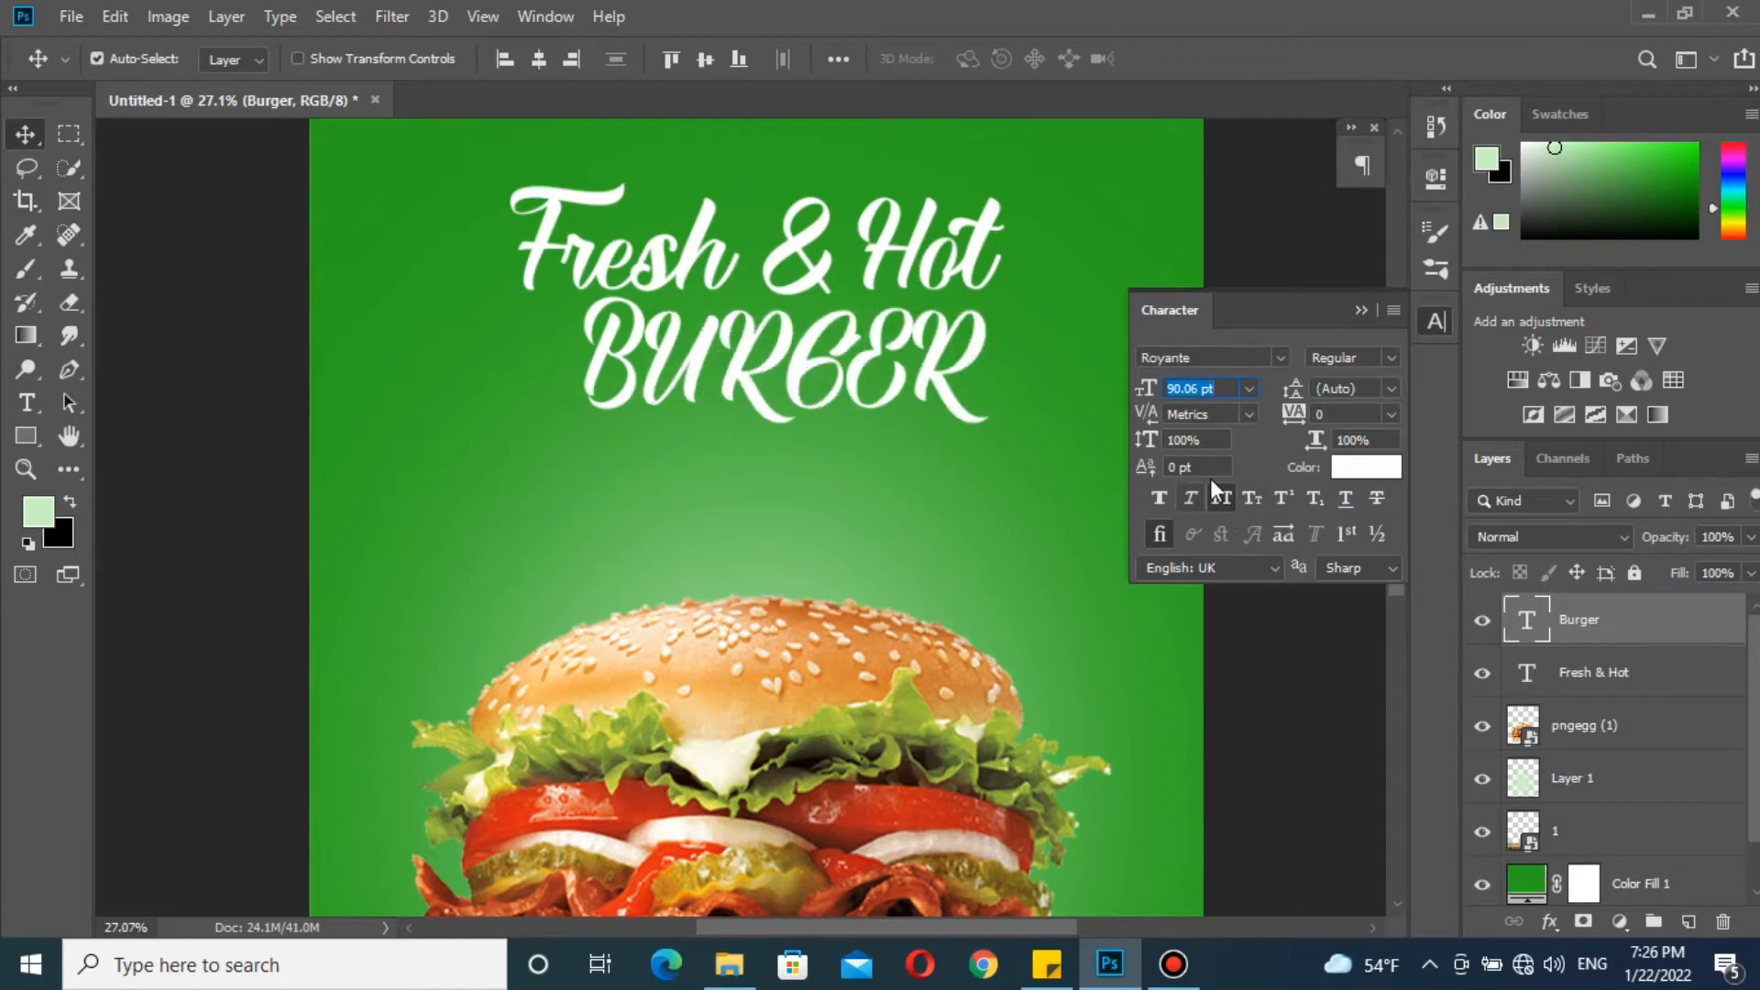
pyautogui.press('BackSpace')
pyautogui.click(1281, 357)
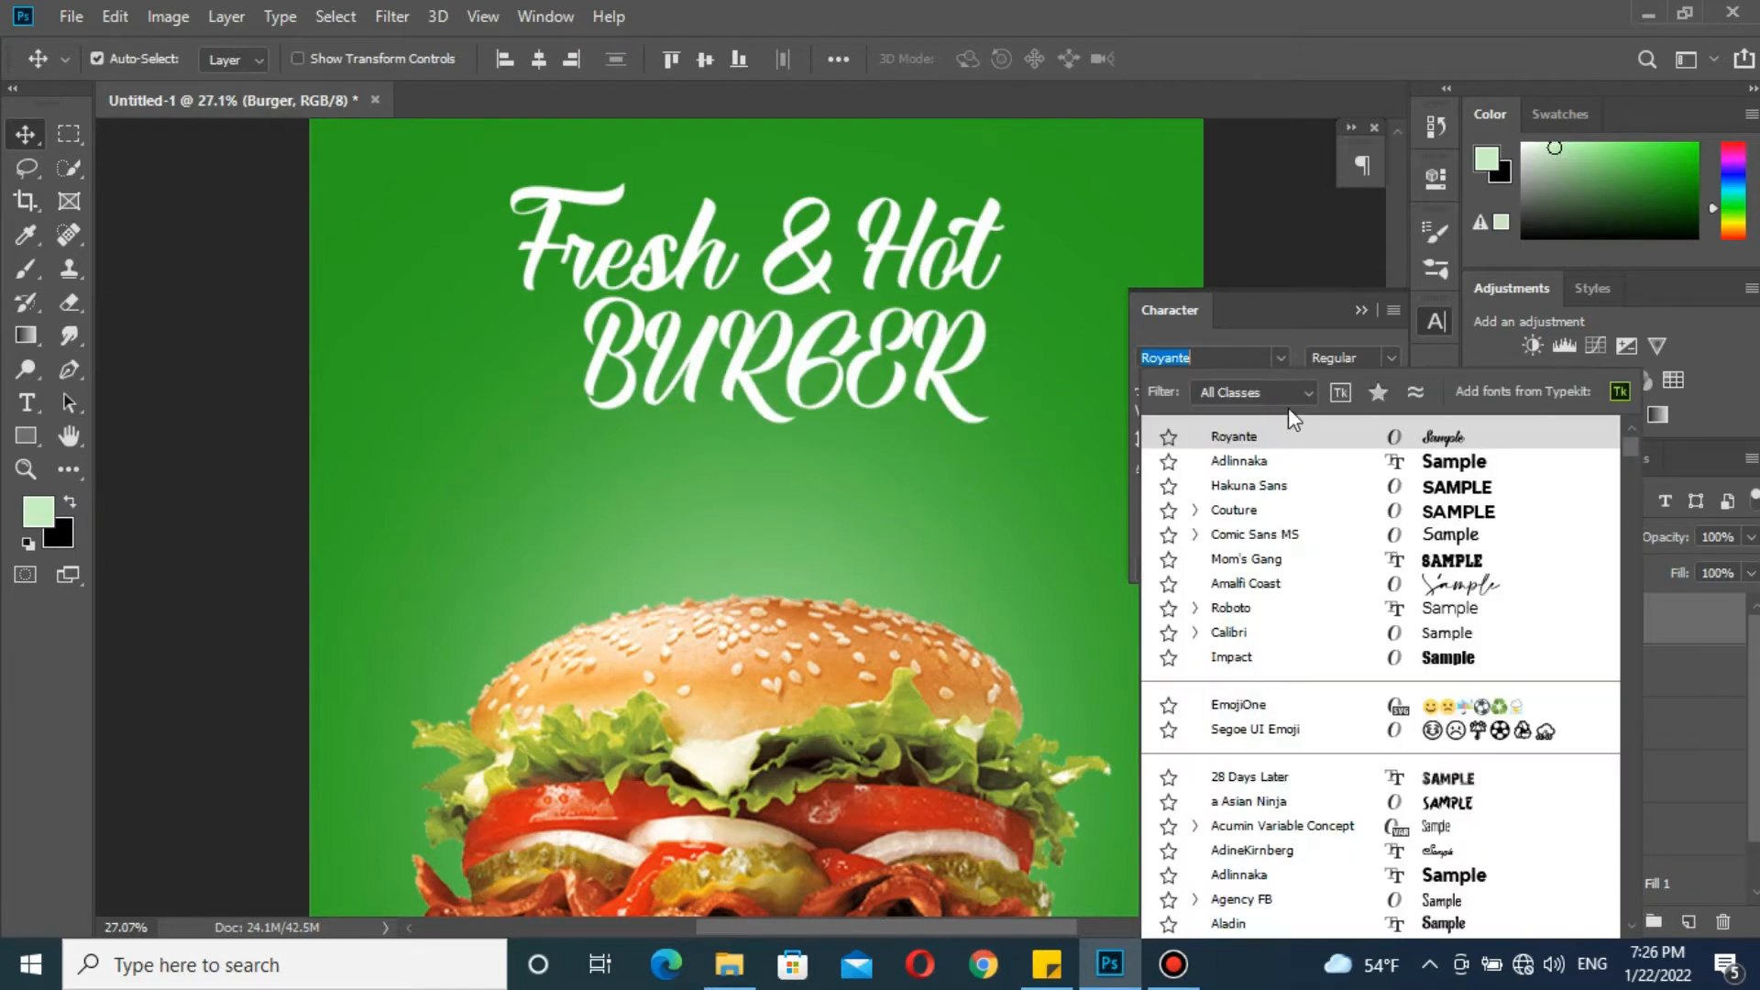
pyautogui.press('Down')
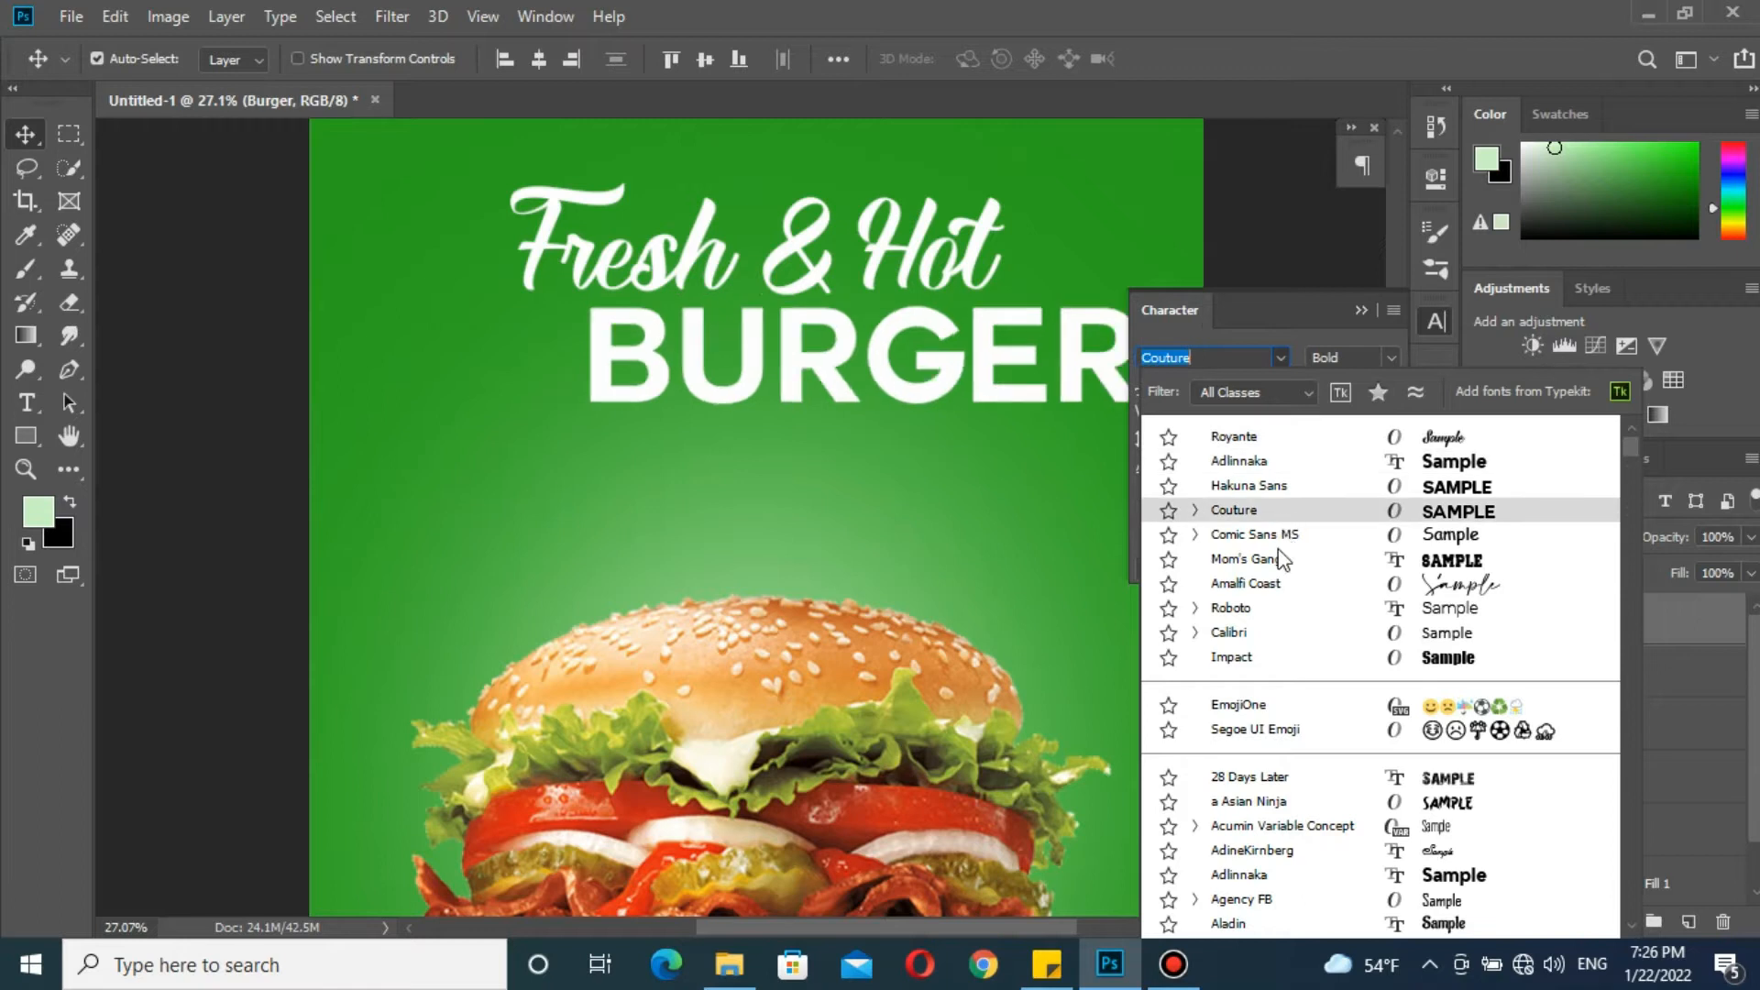
pyautogui.click(1273, 558)
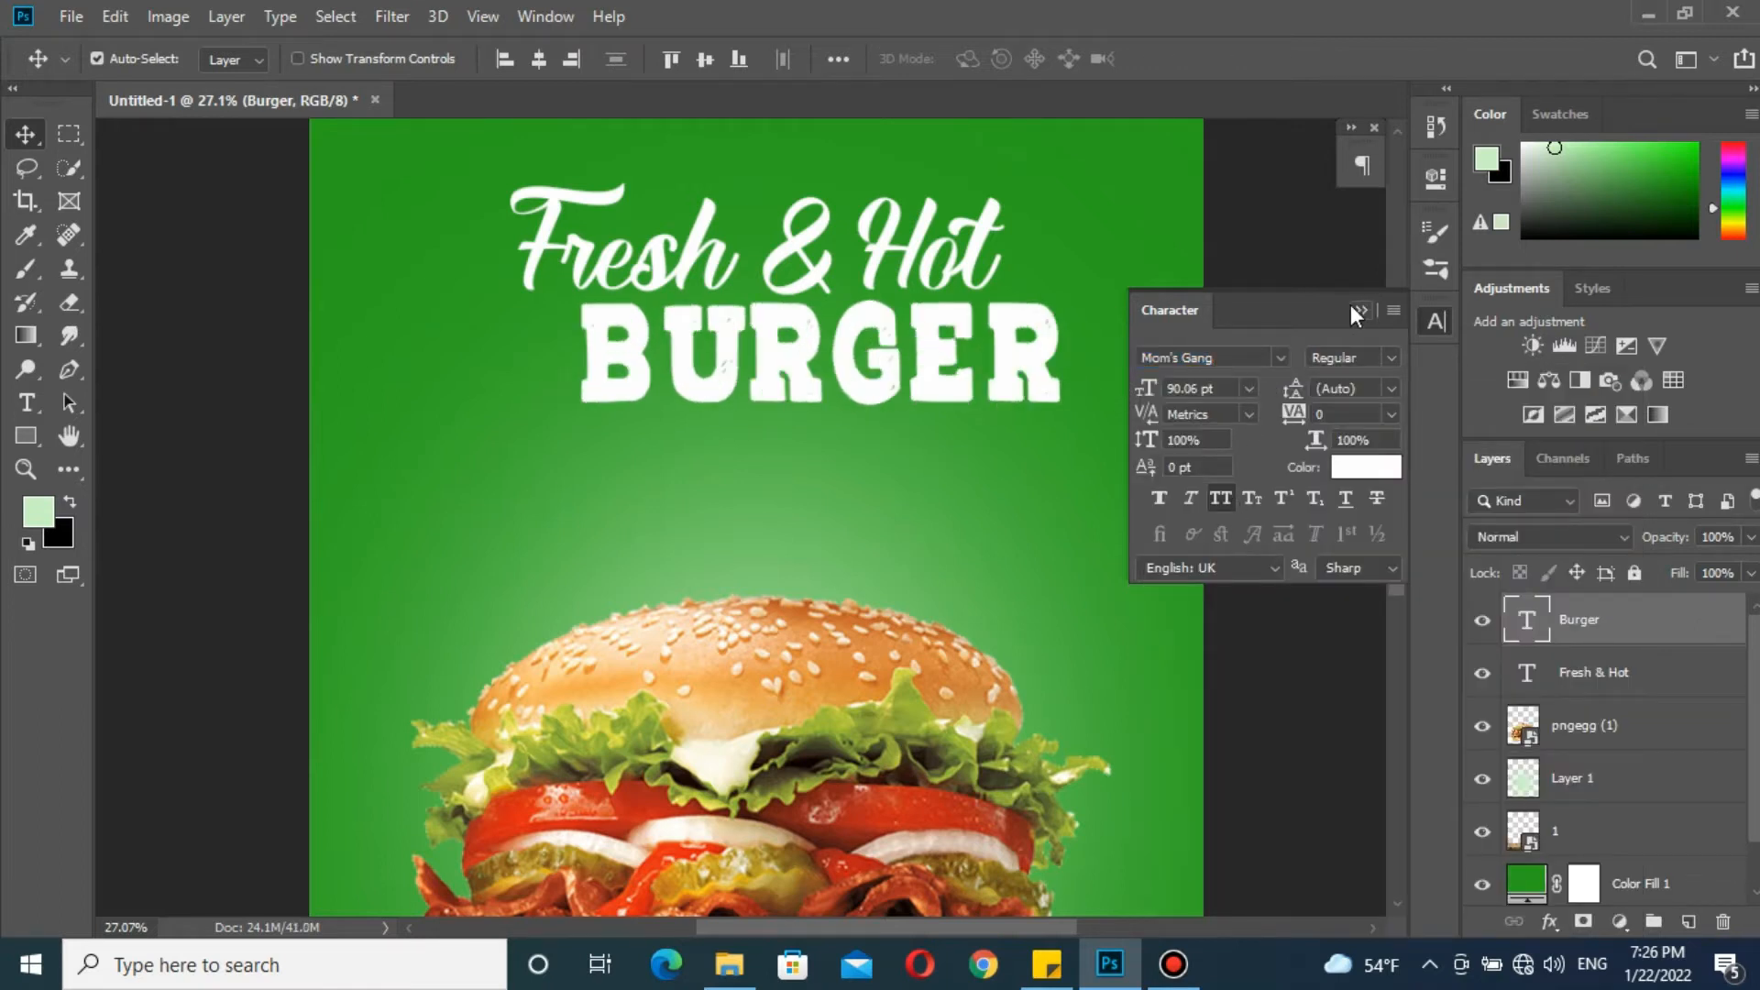
pyautogui.click(538, 59)
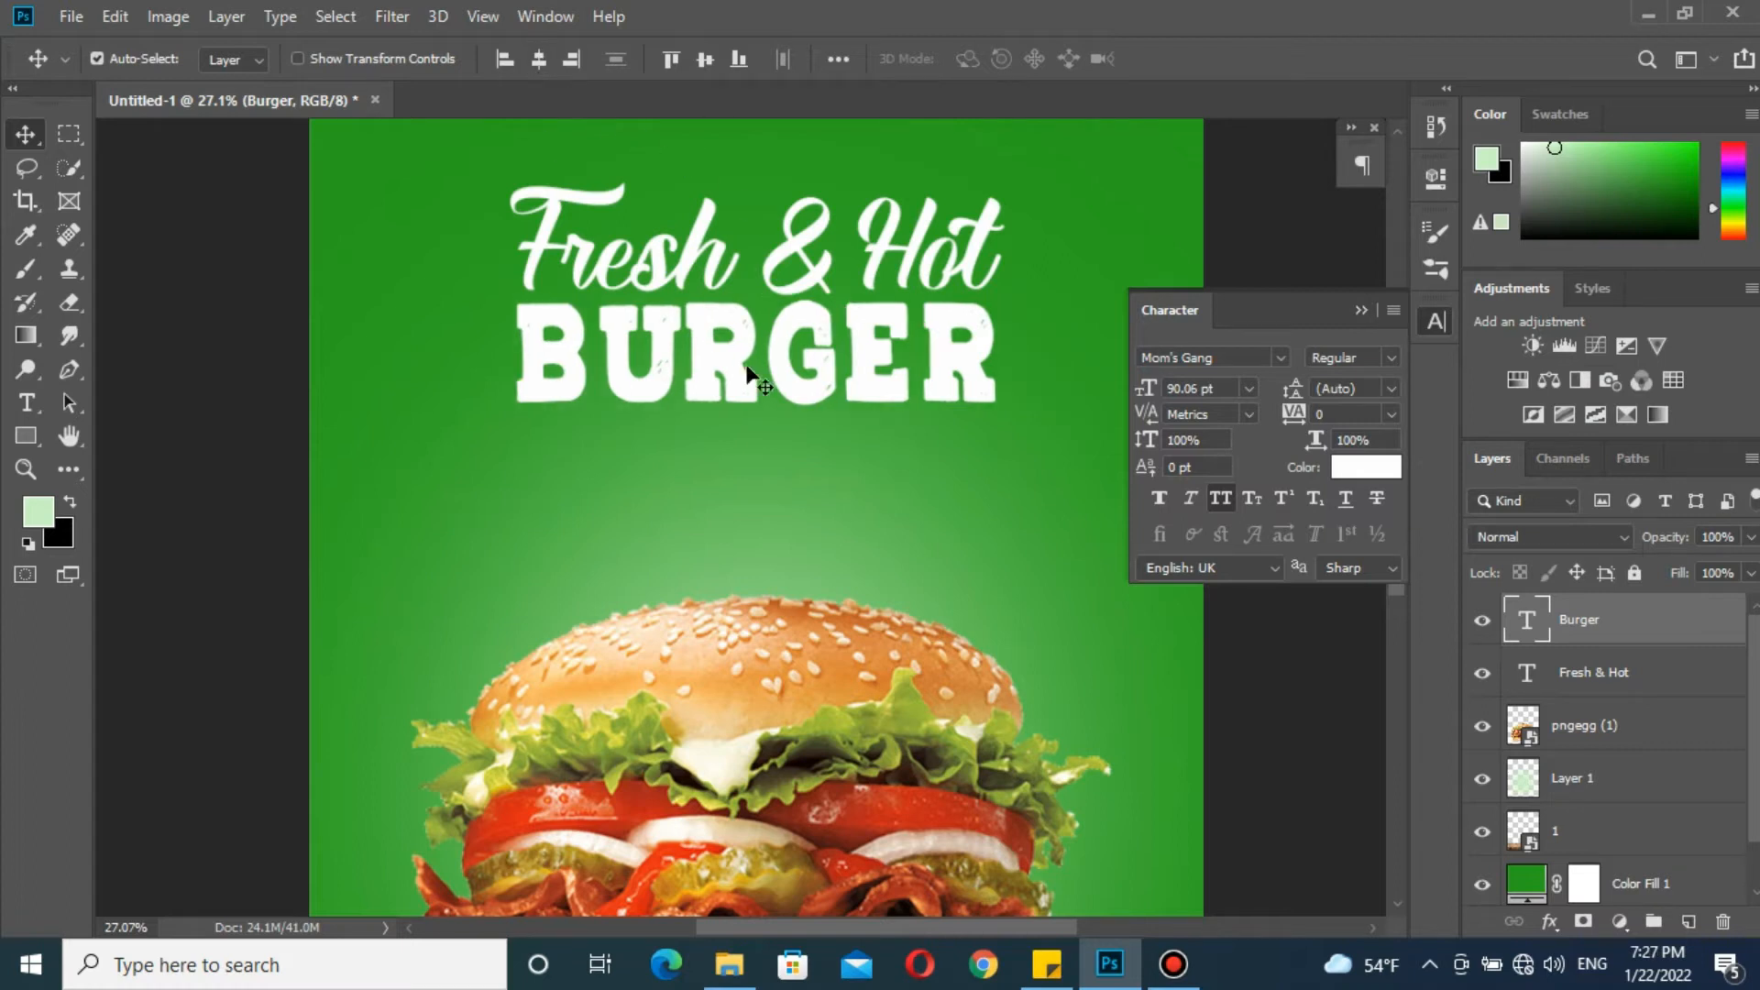
pyautogui.moveTo(781, 375); pyautogui.dragTo(789, 395)
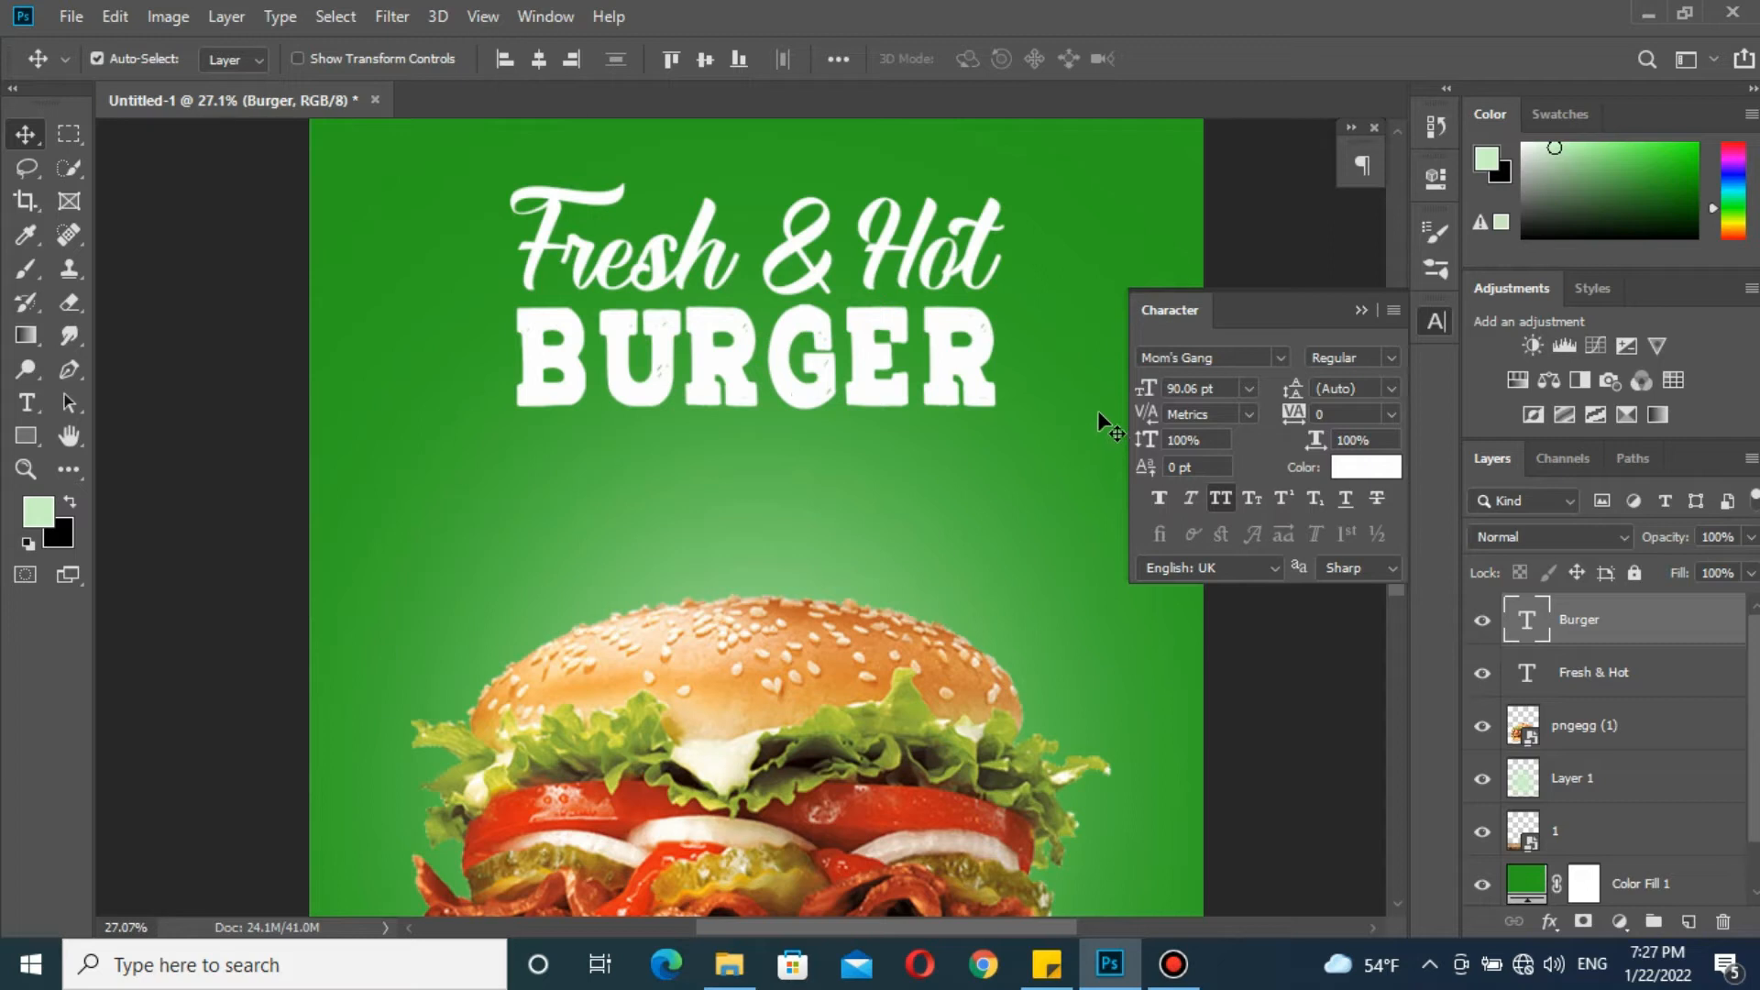
# Switch to Sticky Notes and copy the three-line Lorem Ipsum paragraph from the note
pyautogui.click(1046, 964)
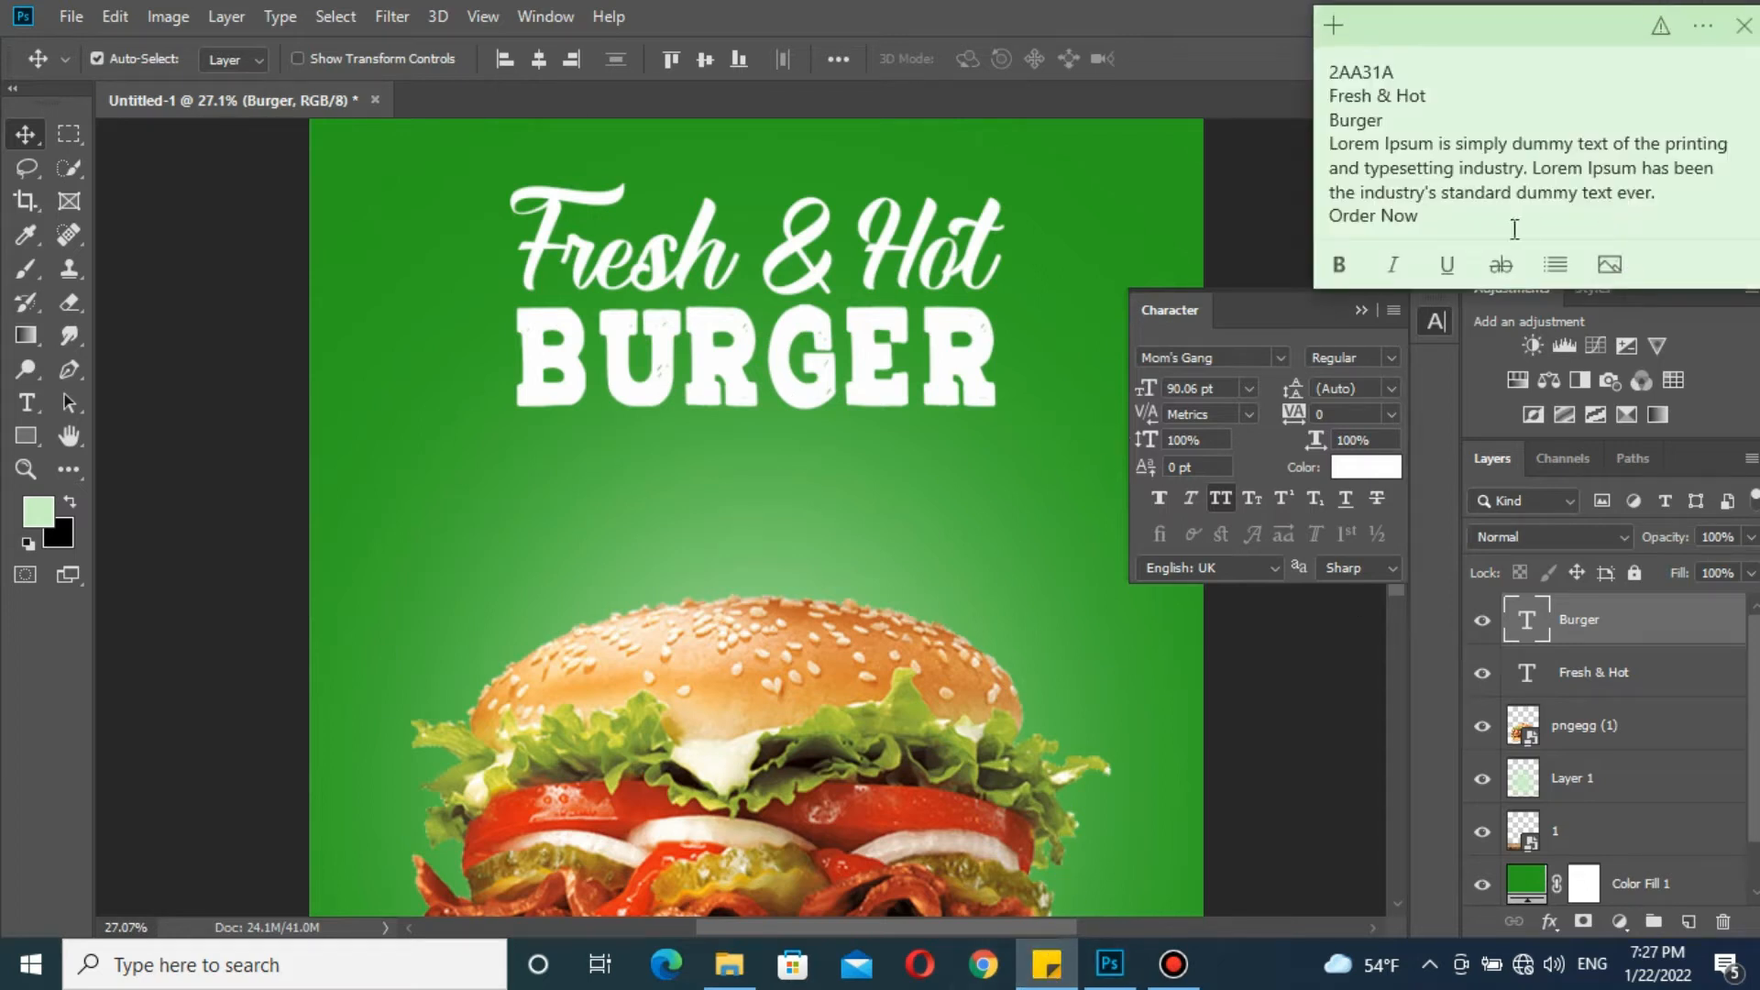
pyautogui.moveTo(1662, 194); pyautogui.dragTo(1361, 135)
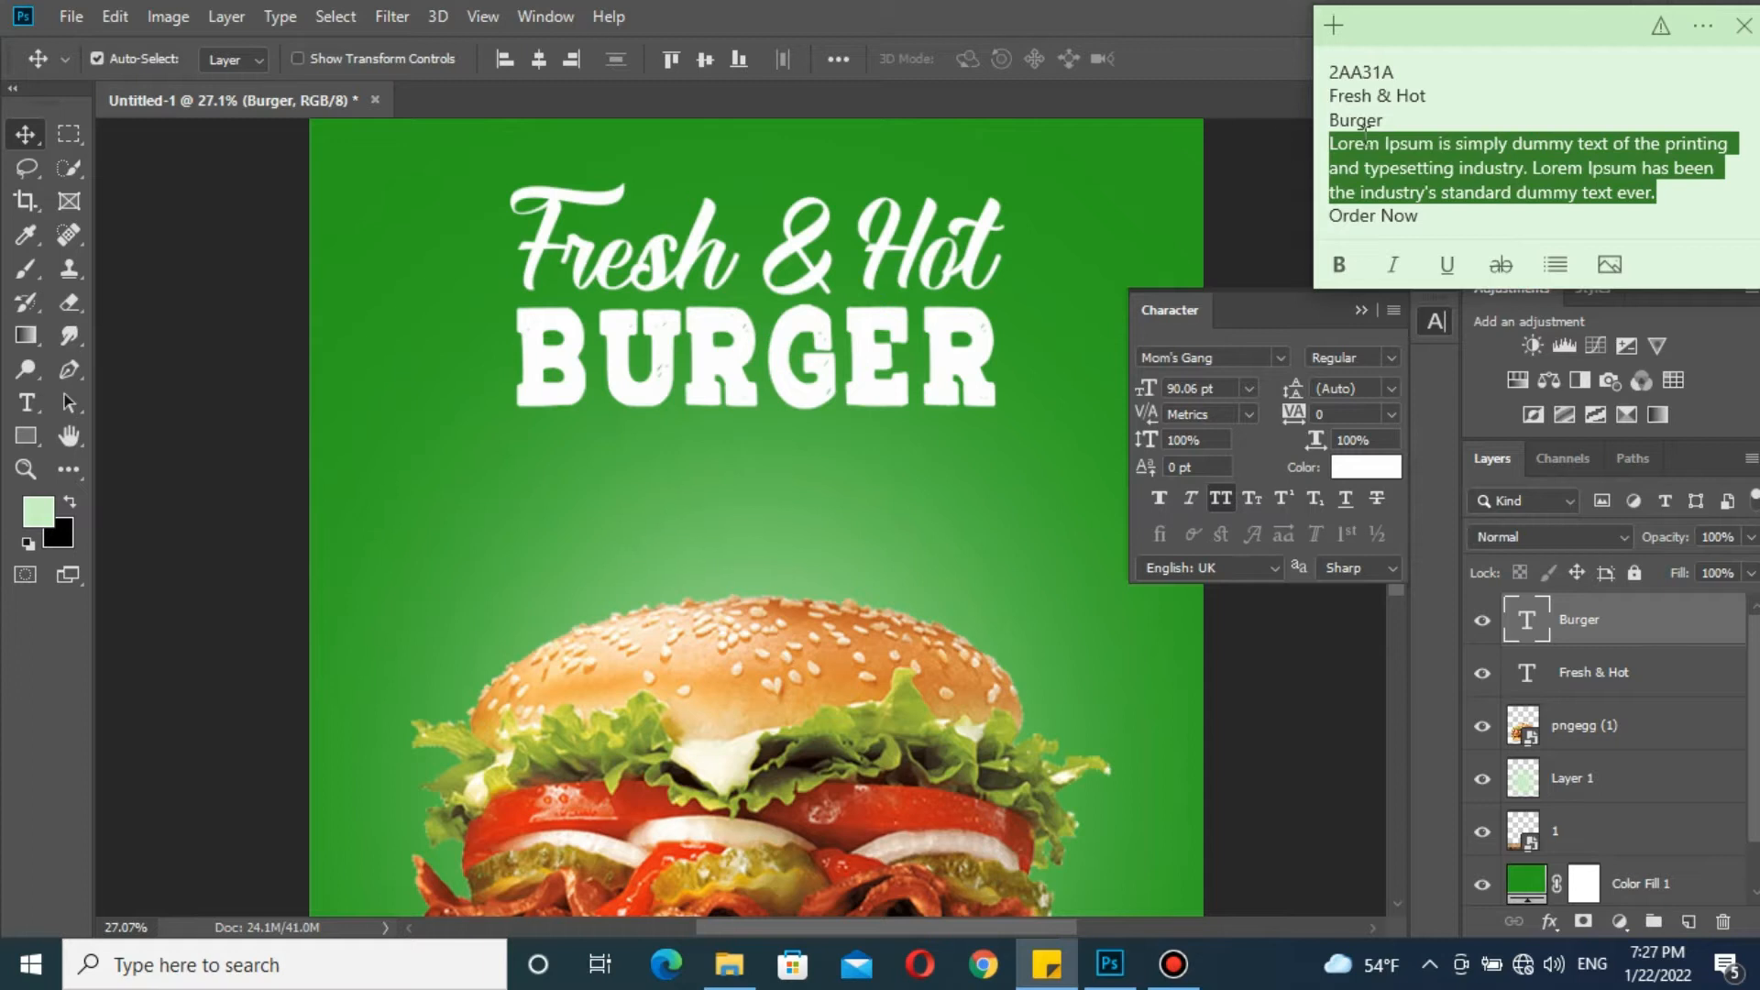
pyautogui.rightClick(1383, 144)
pyautogui.click(1422, 161)
# Return to Photoshop and paste the copied Lorem Ipsum paragraph as a new text layer below "BURGER"
pyautogui.click(955, 432)
pyautogui.press('t')
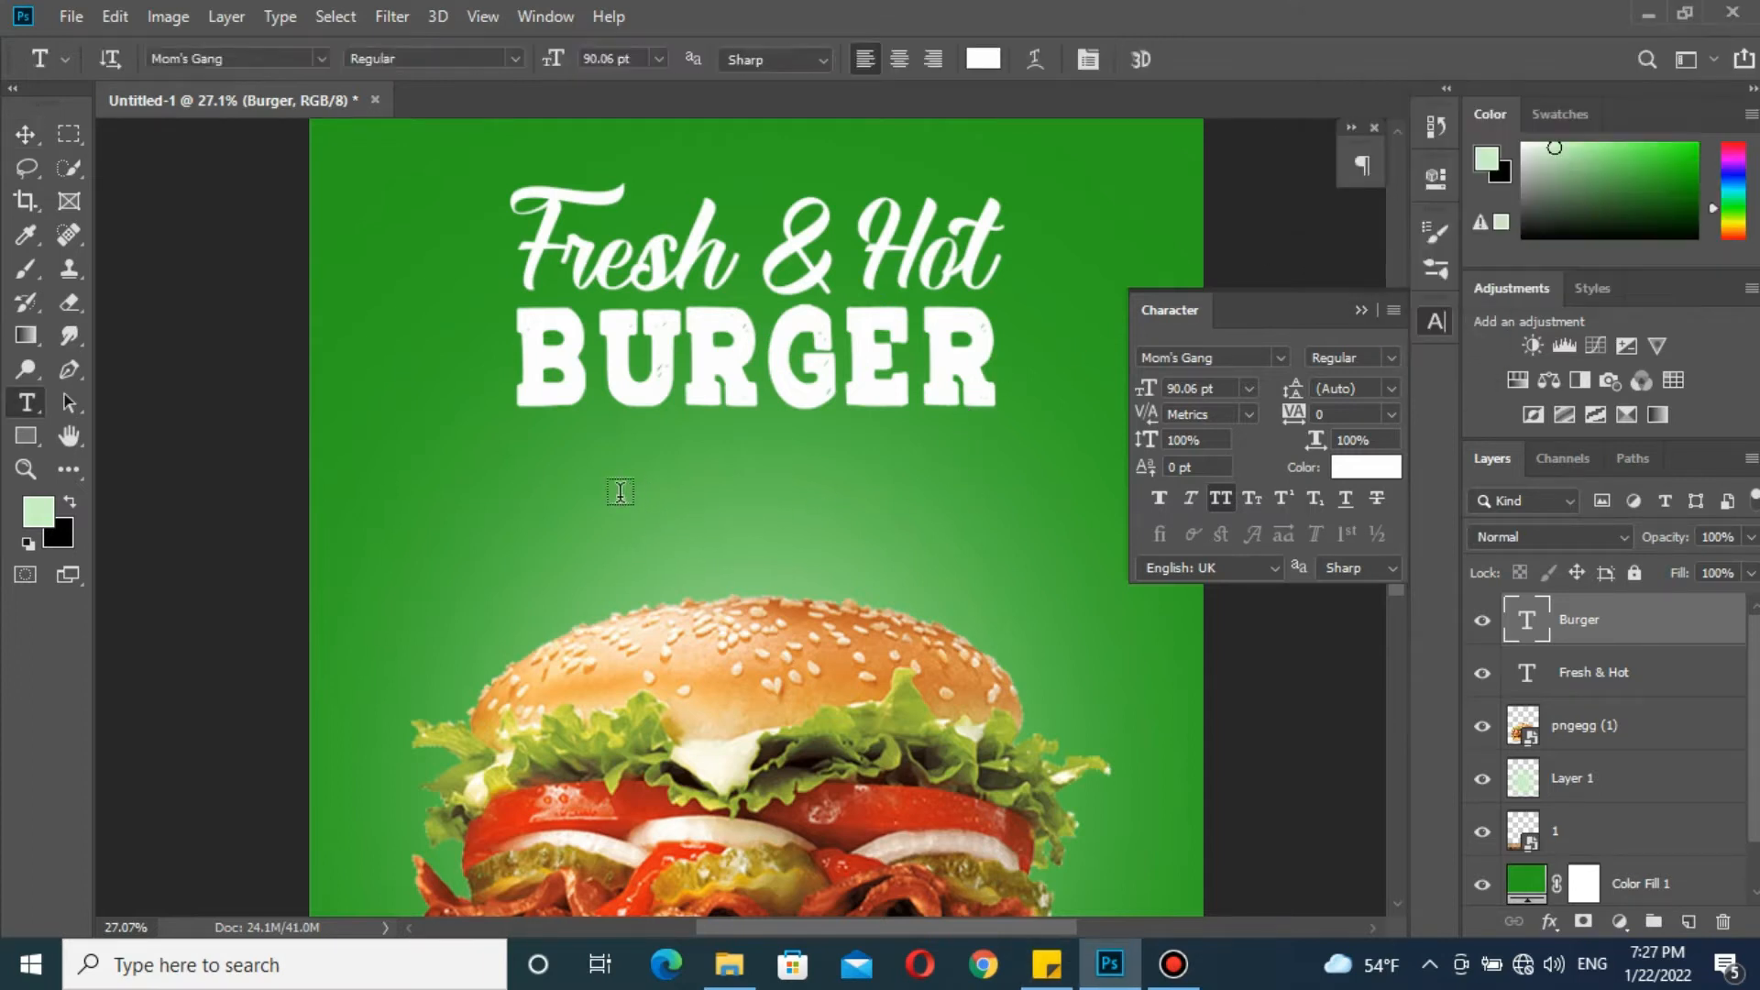
pyautogui.click(608, 486)
pyautogui.hotkey('ctrl', 'v')
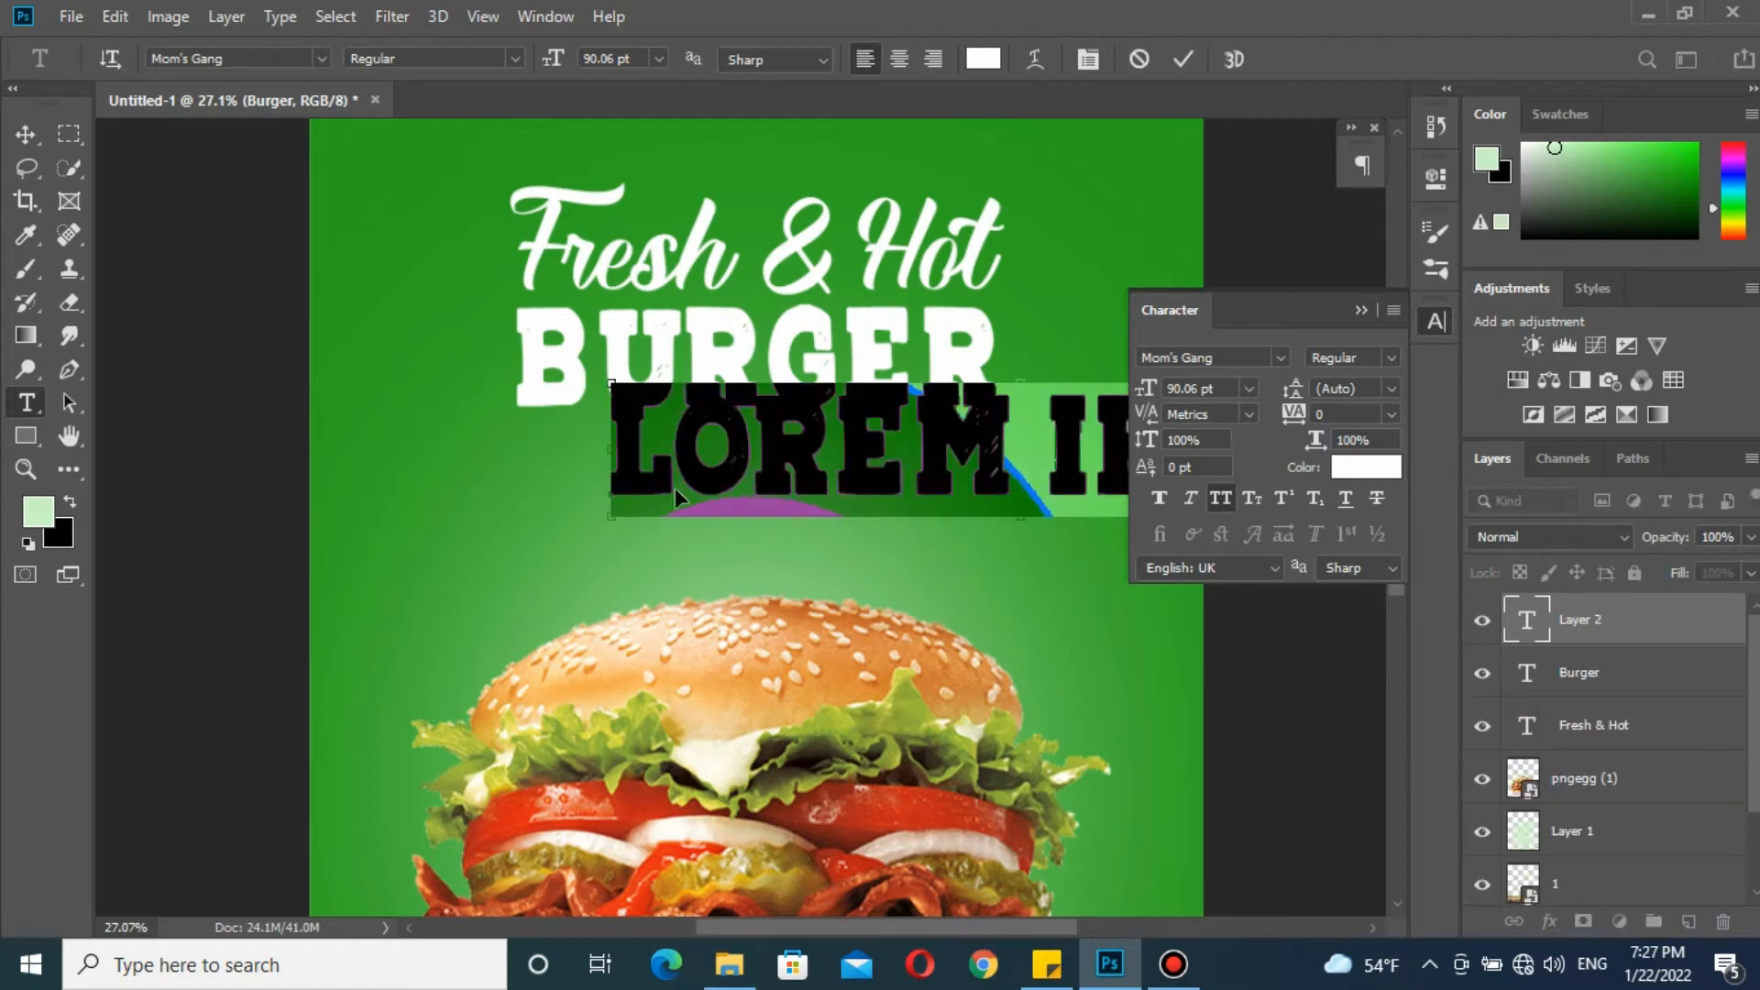
pyautogui.rightClick(714, 435)
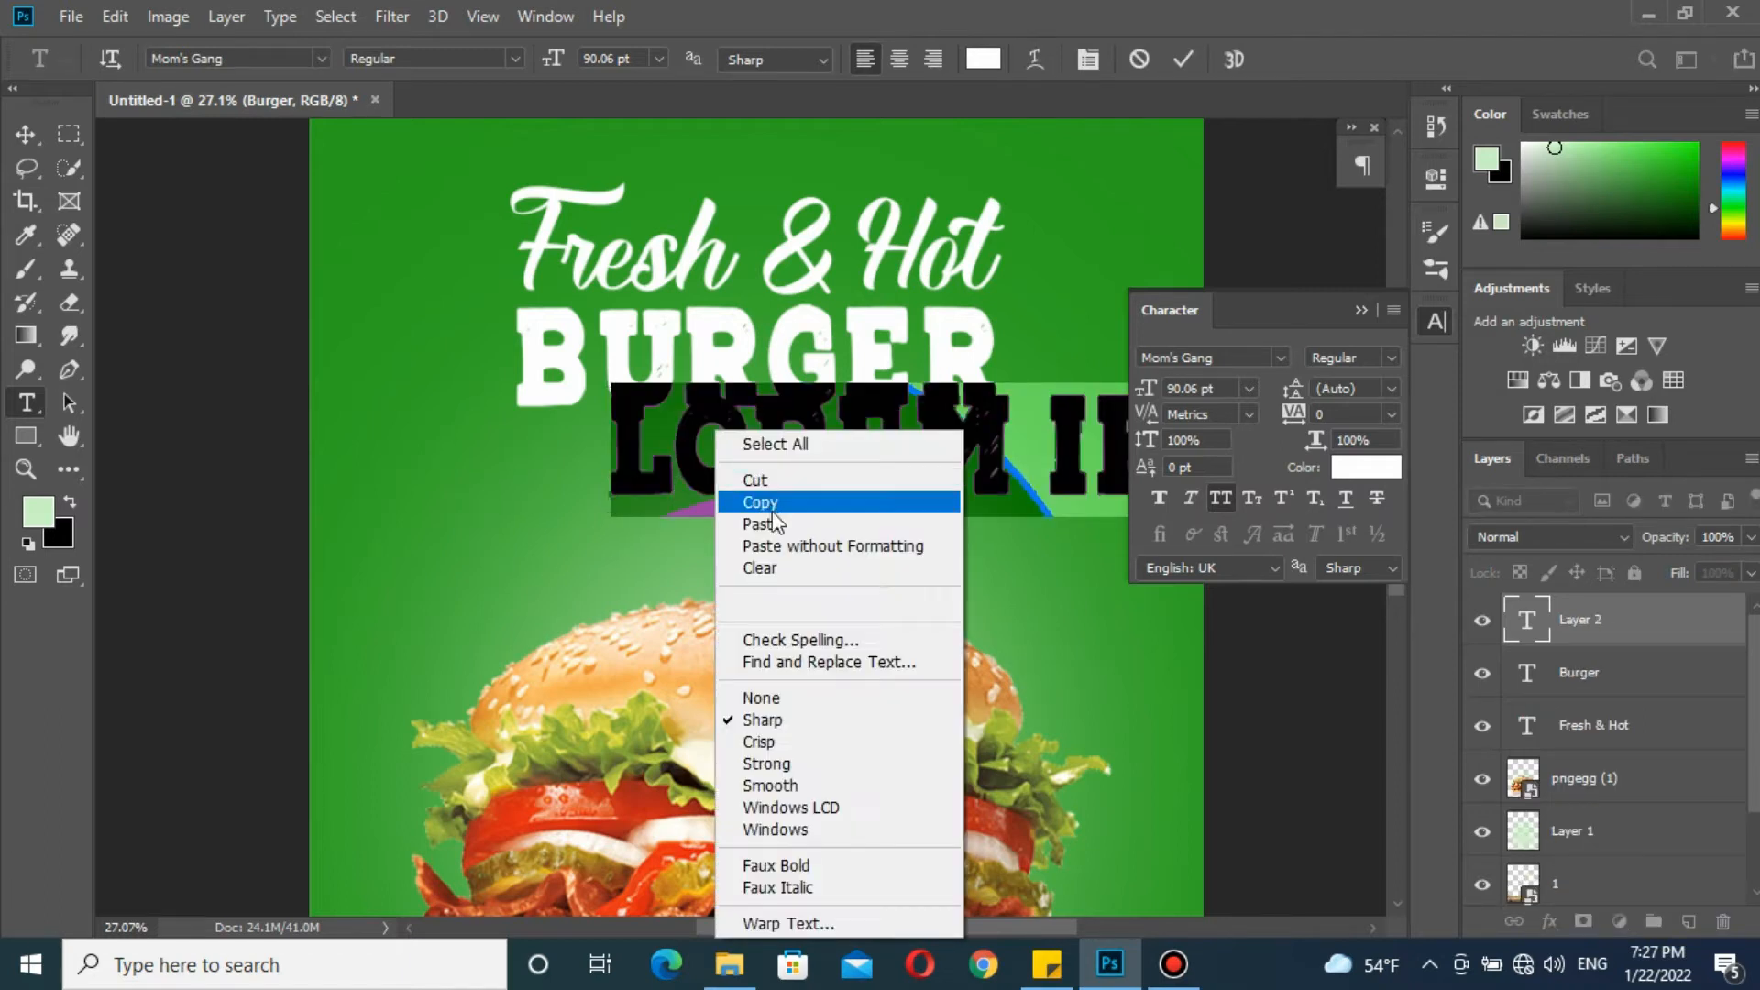
pyautogui.click(759, 523)
# Set the Lorem Ipsum paragraph to 19.06 pt in the Comic Sans MS font
pyautogui.moveTo(1146, 390); pyautogui.dragTo(1090, 393)
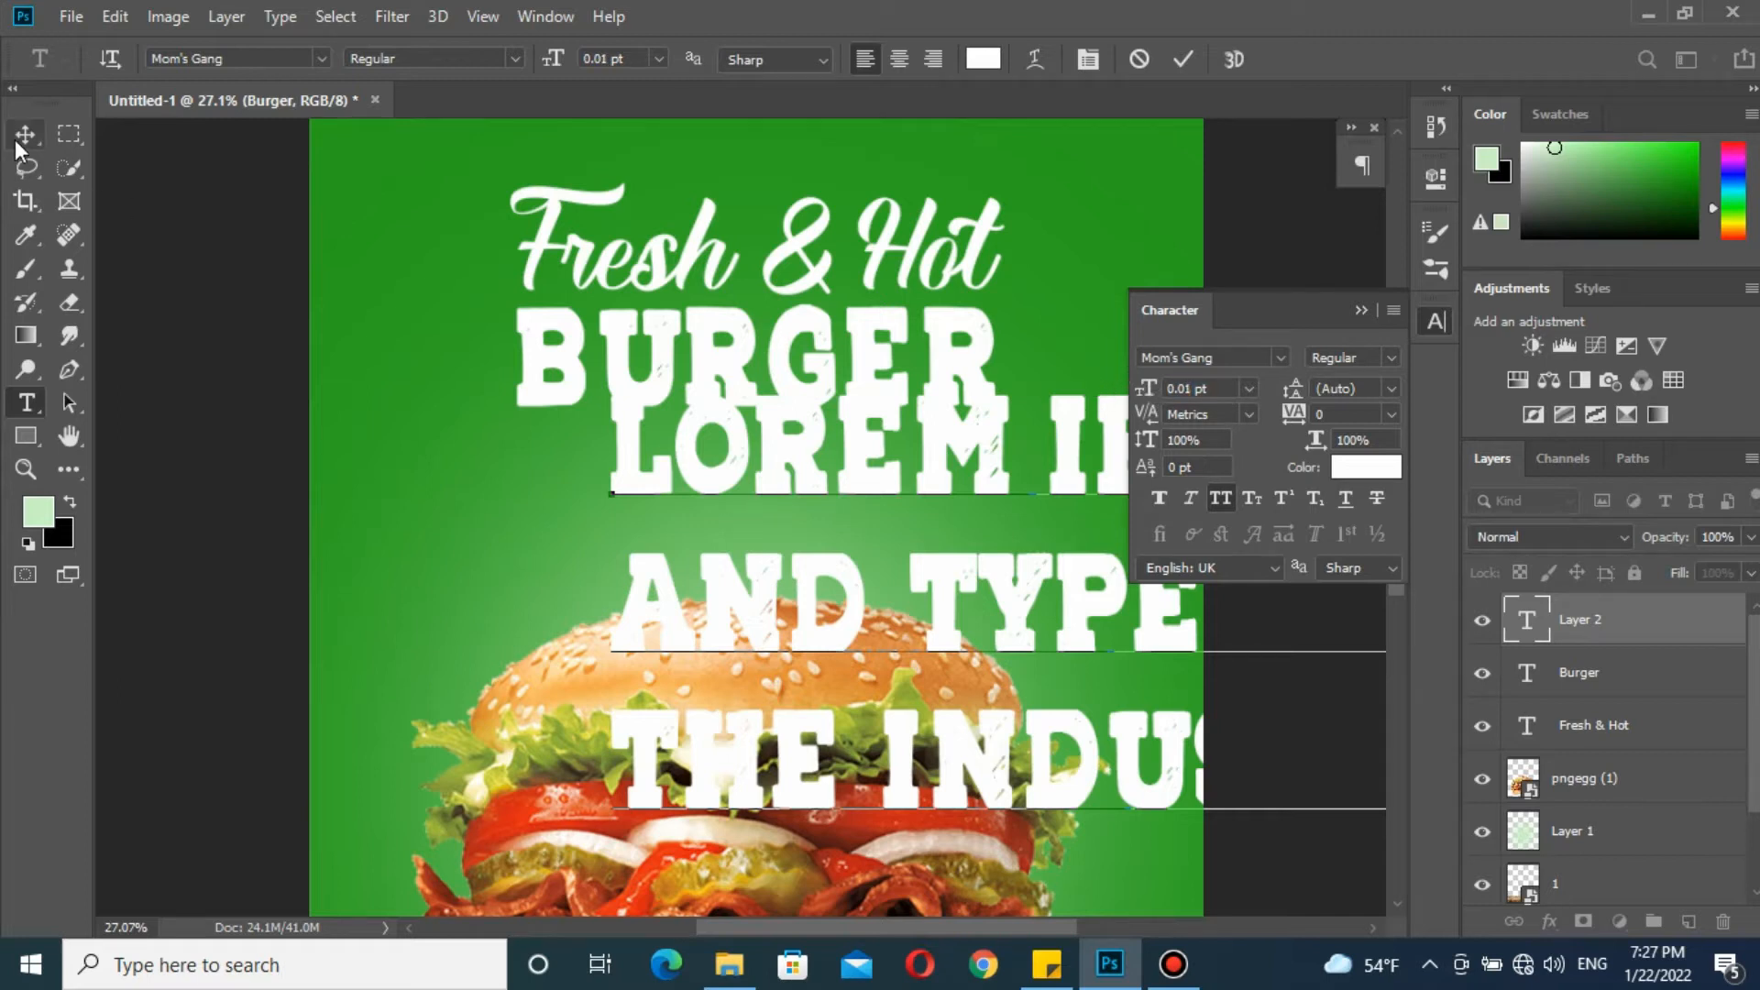
pyautogui.click(18, 142)
pyautogui.moveTo(1069, 394); pyautogui.dragTo(1060, 394)
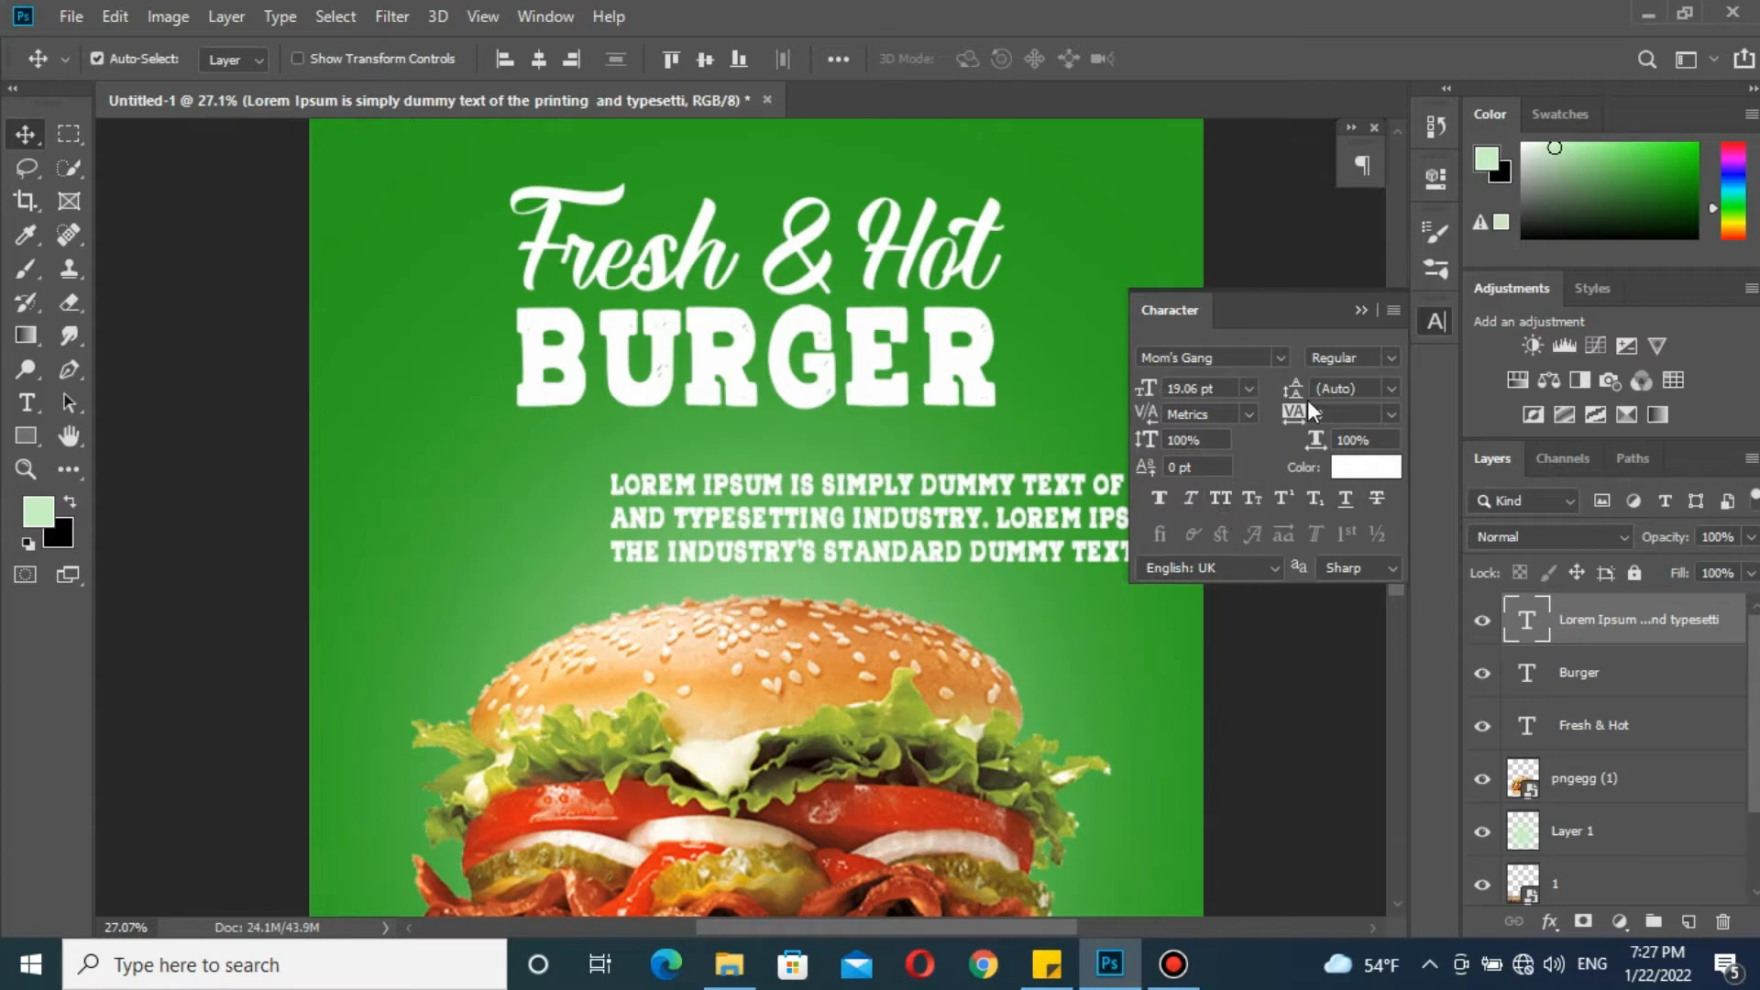
pyautogui.click(1282, 357)
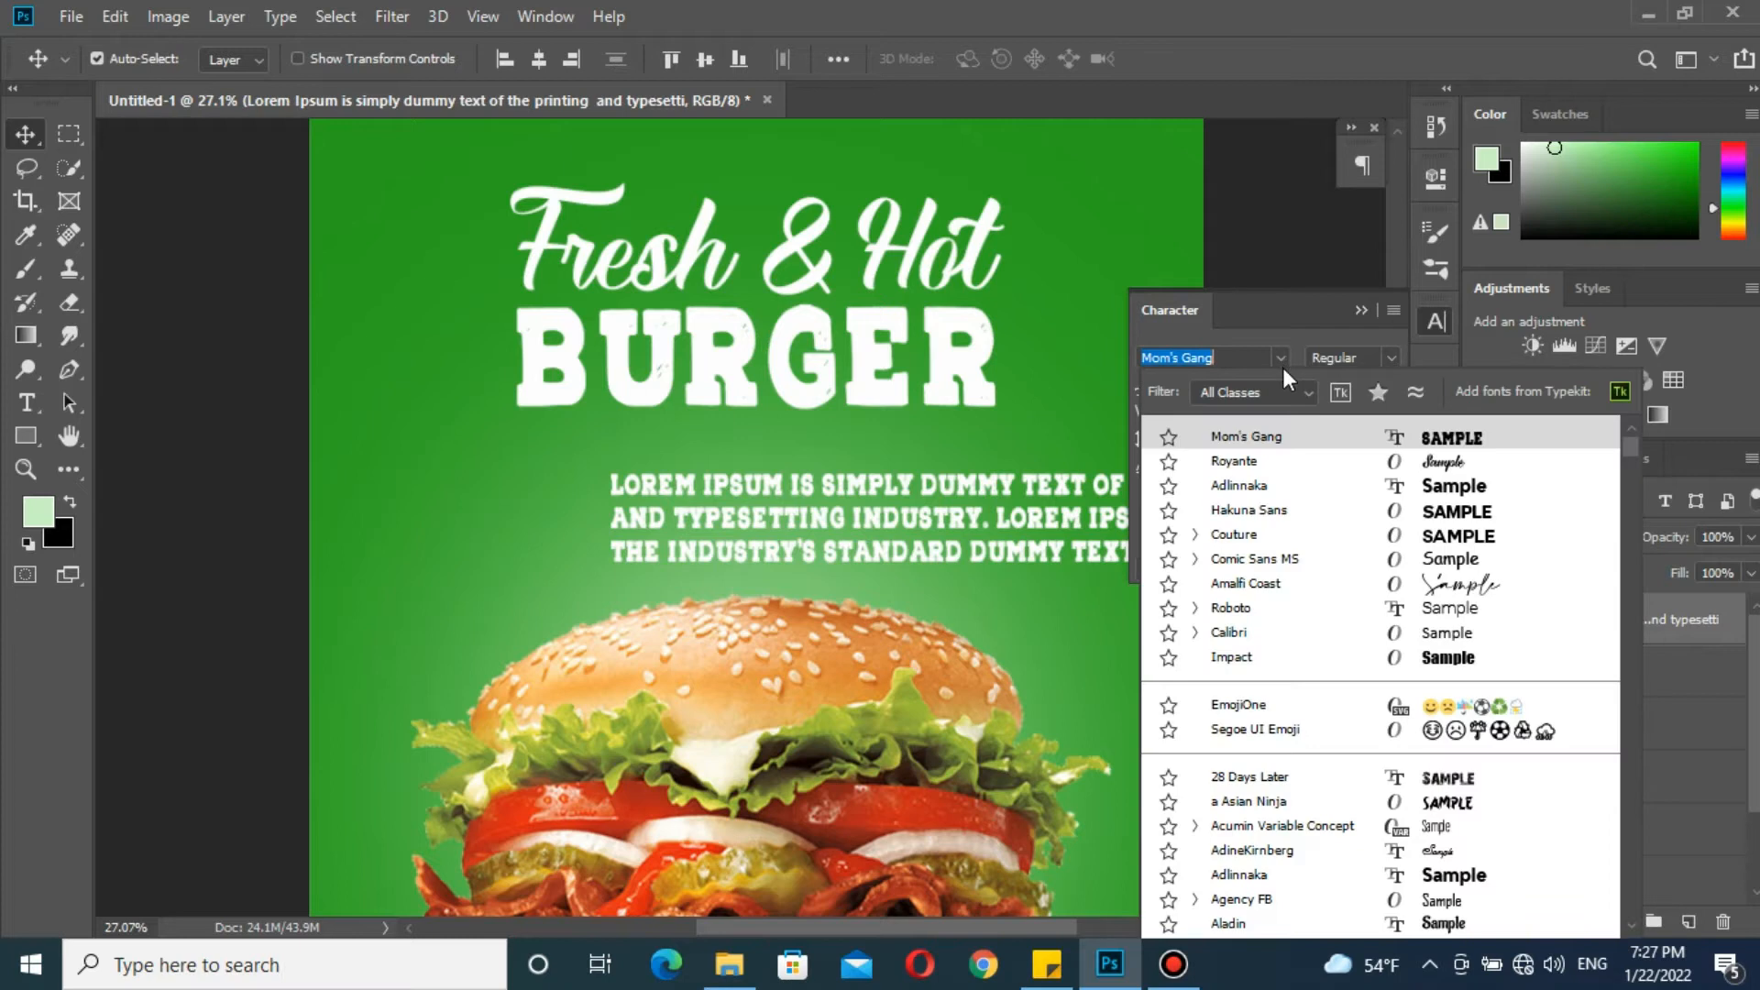
pyautogui.click(1287, 561)
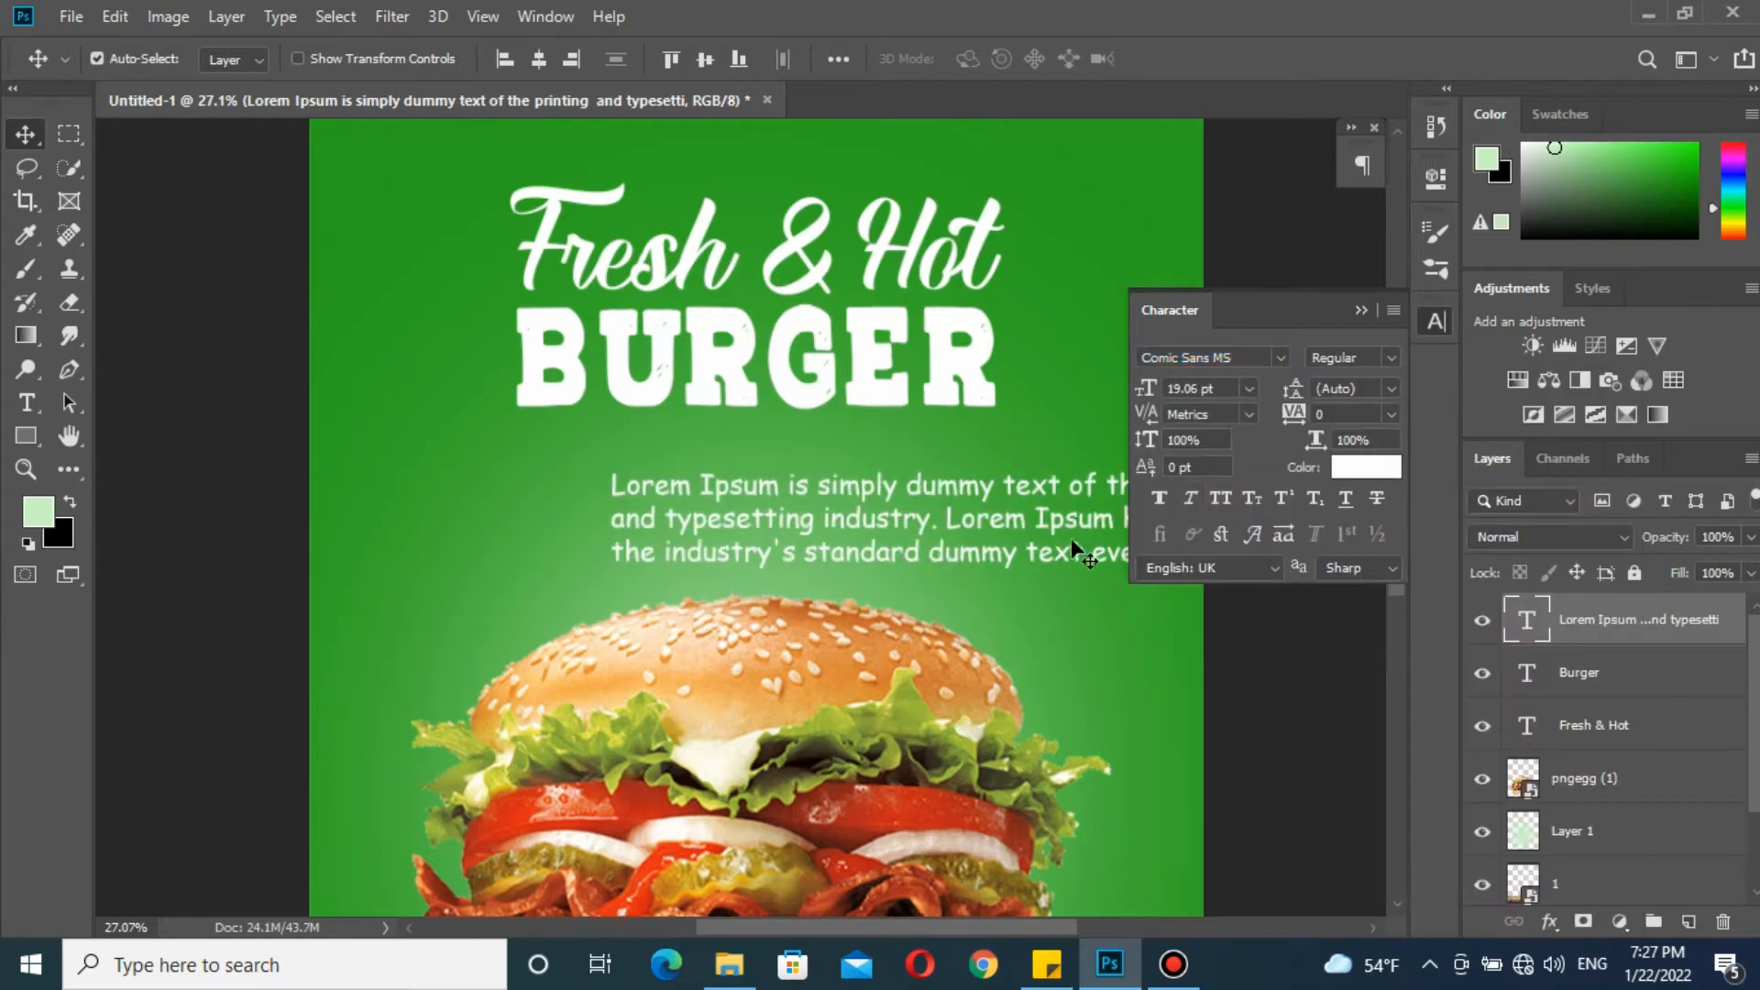
# Place the paragraph between "BURGER" and the burger image, with its lines centre-aligned and the layer centred horizontally on the canvas
pyautogui.moveTo(880, 508); pyautogui.dragTo(763, 508)
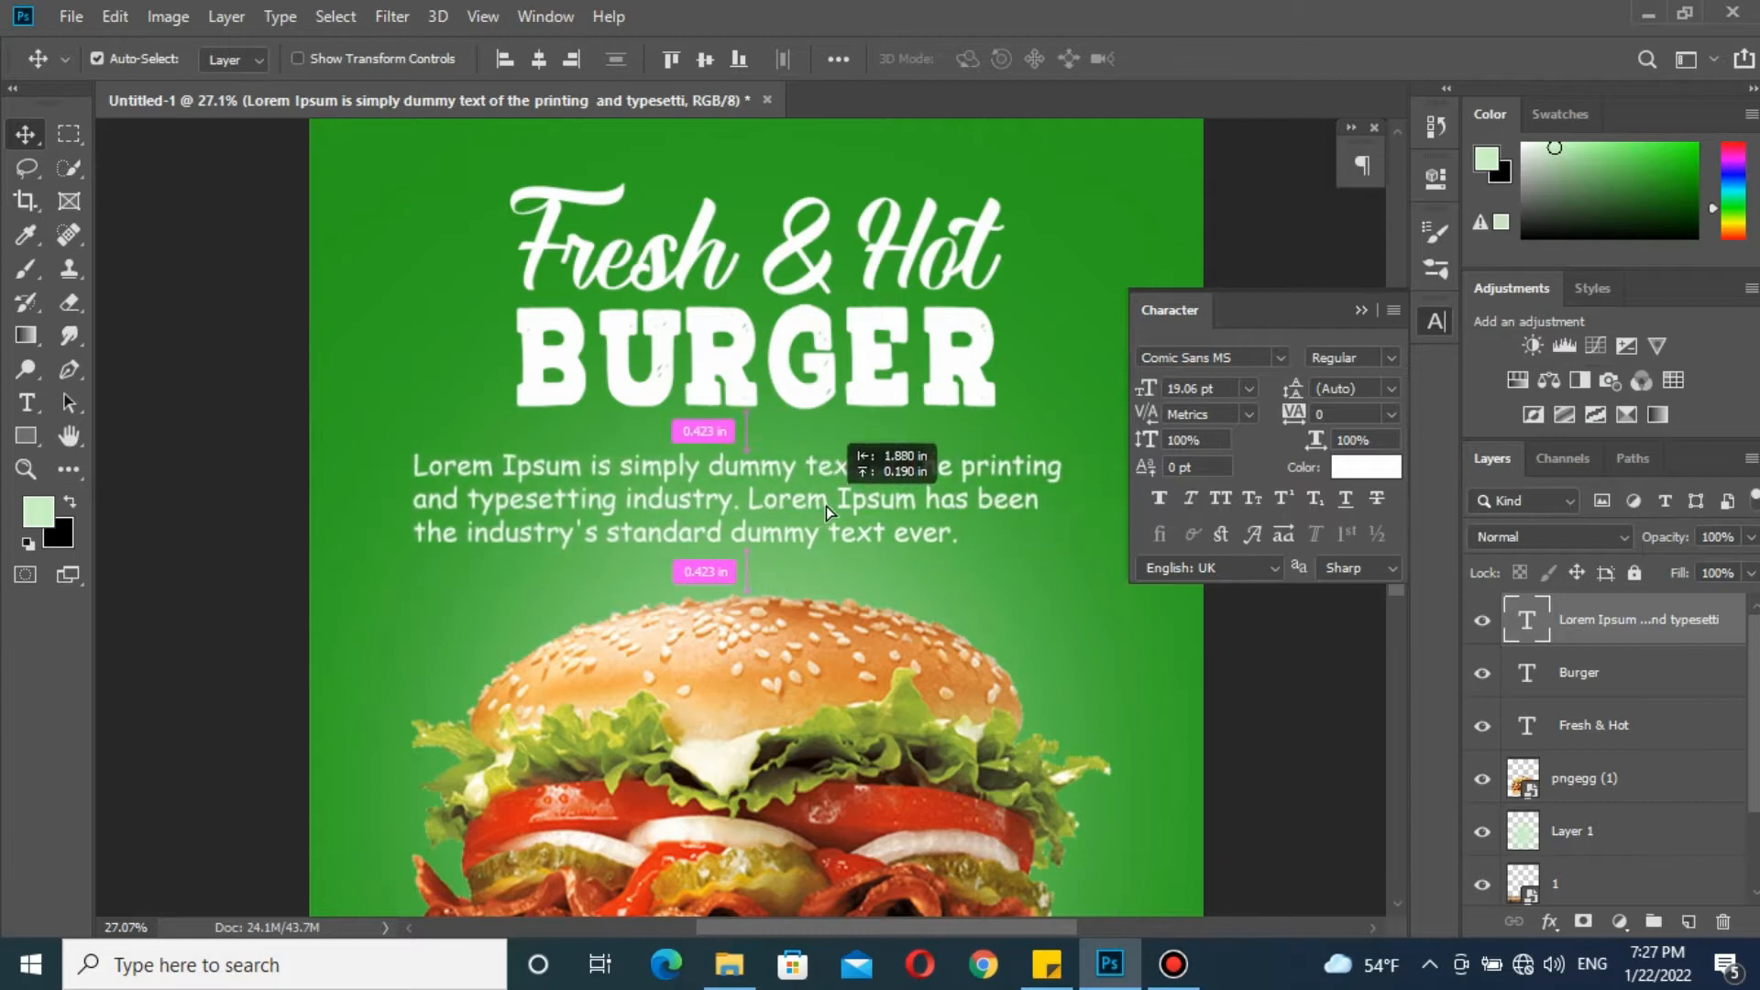
pyautogui.click(1353, 134)
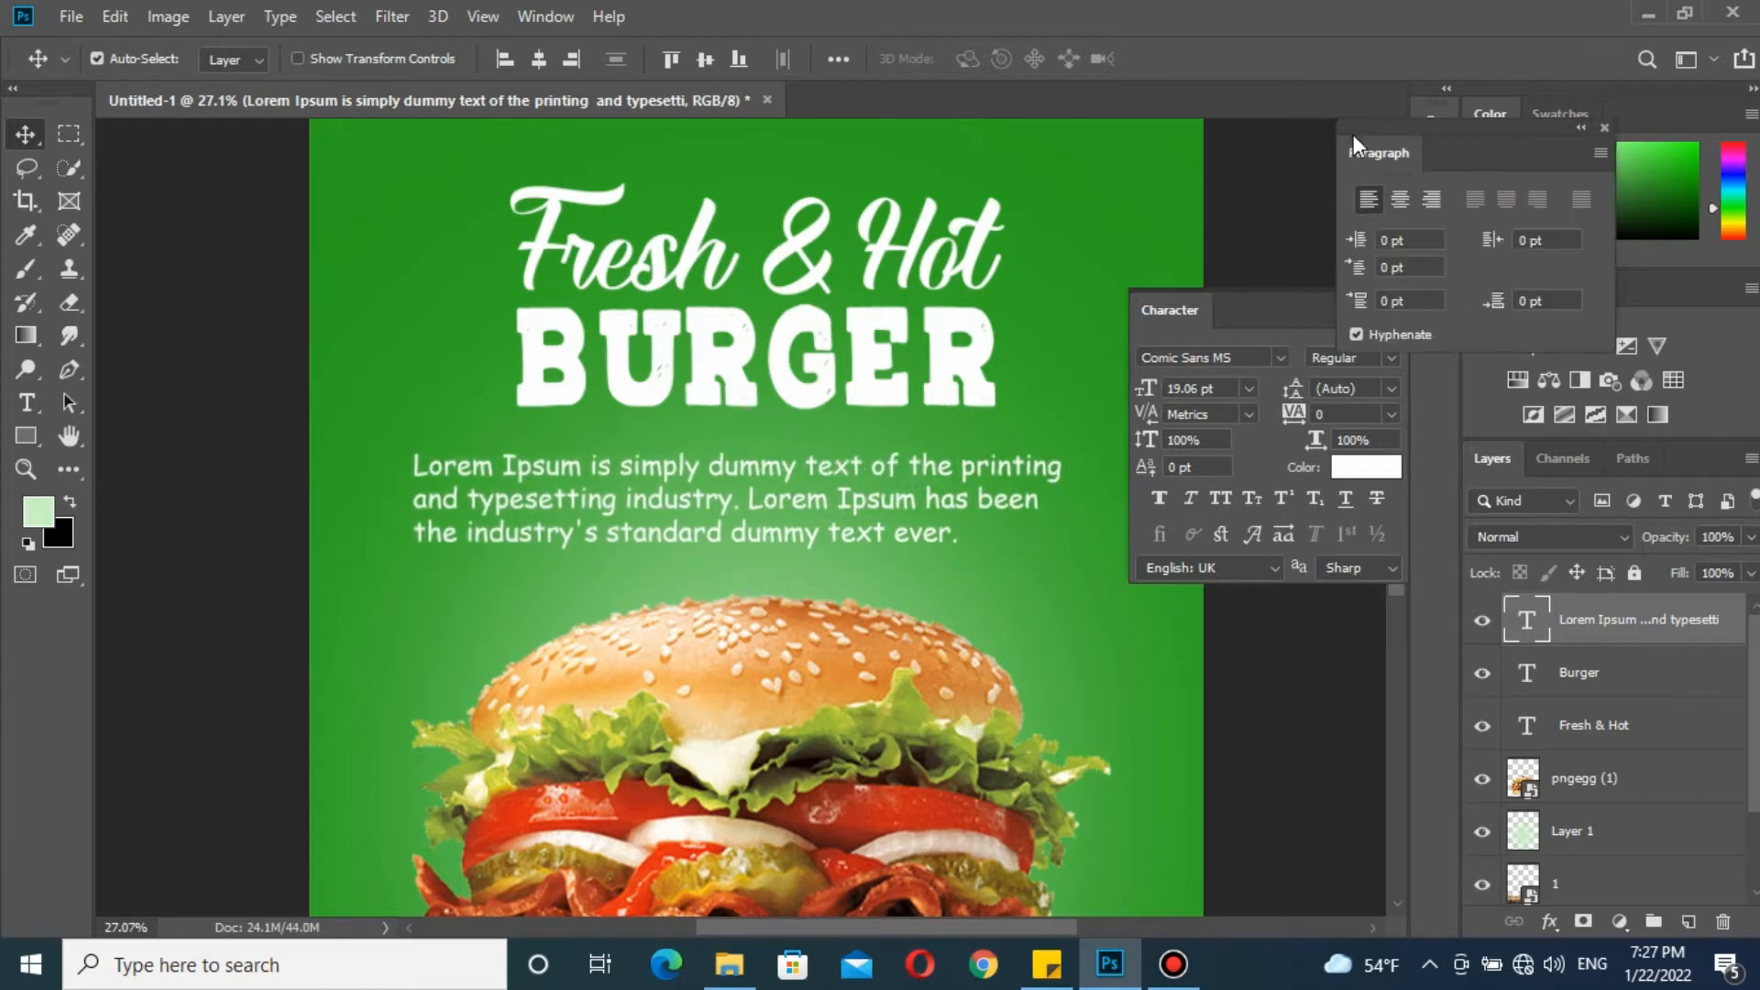
pyautogui.click(1399, 206)
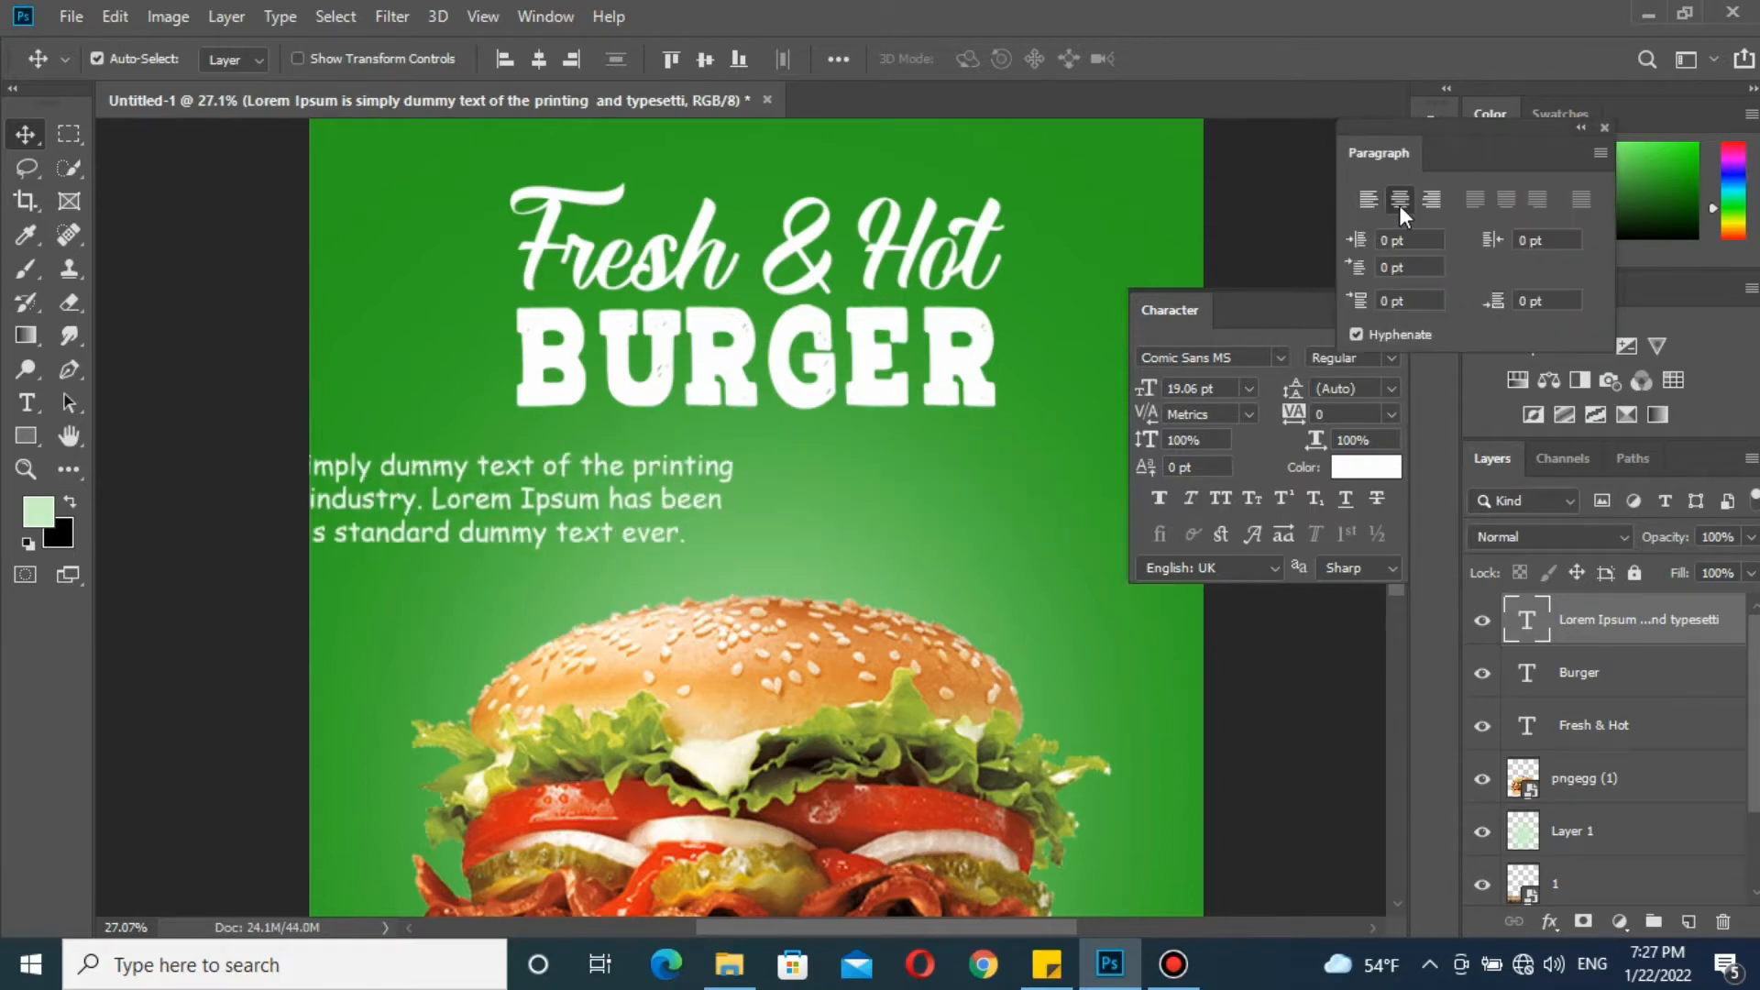
pyautogui.click(1583, 129)
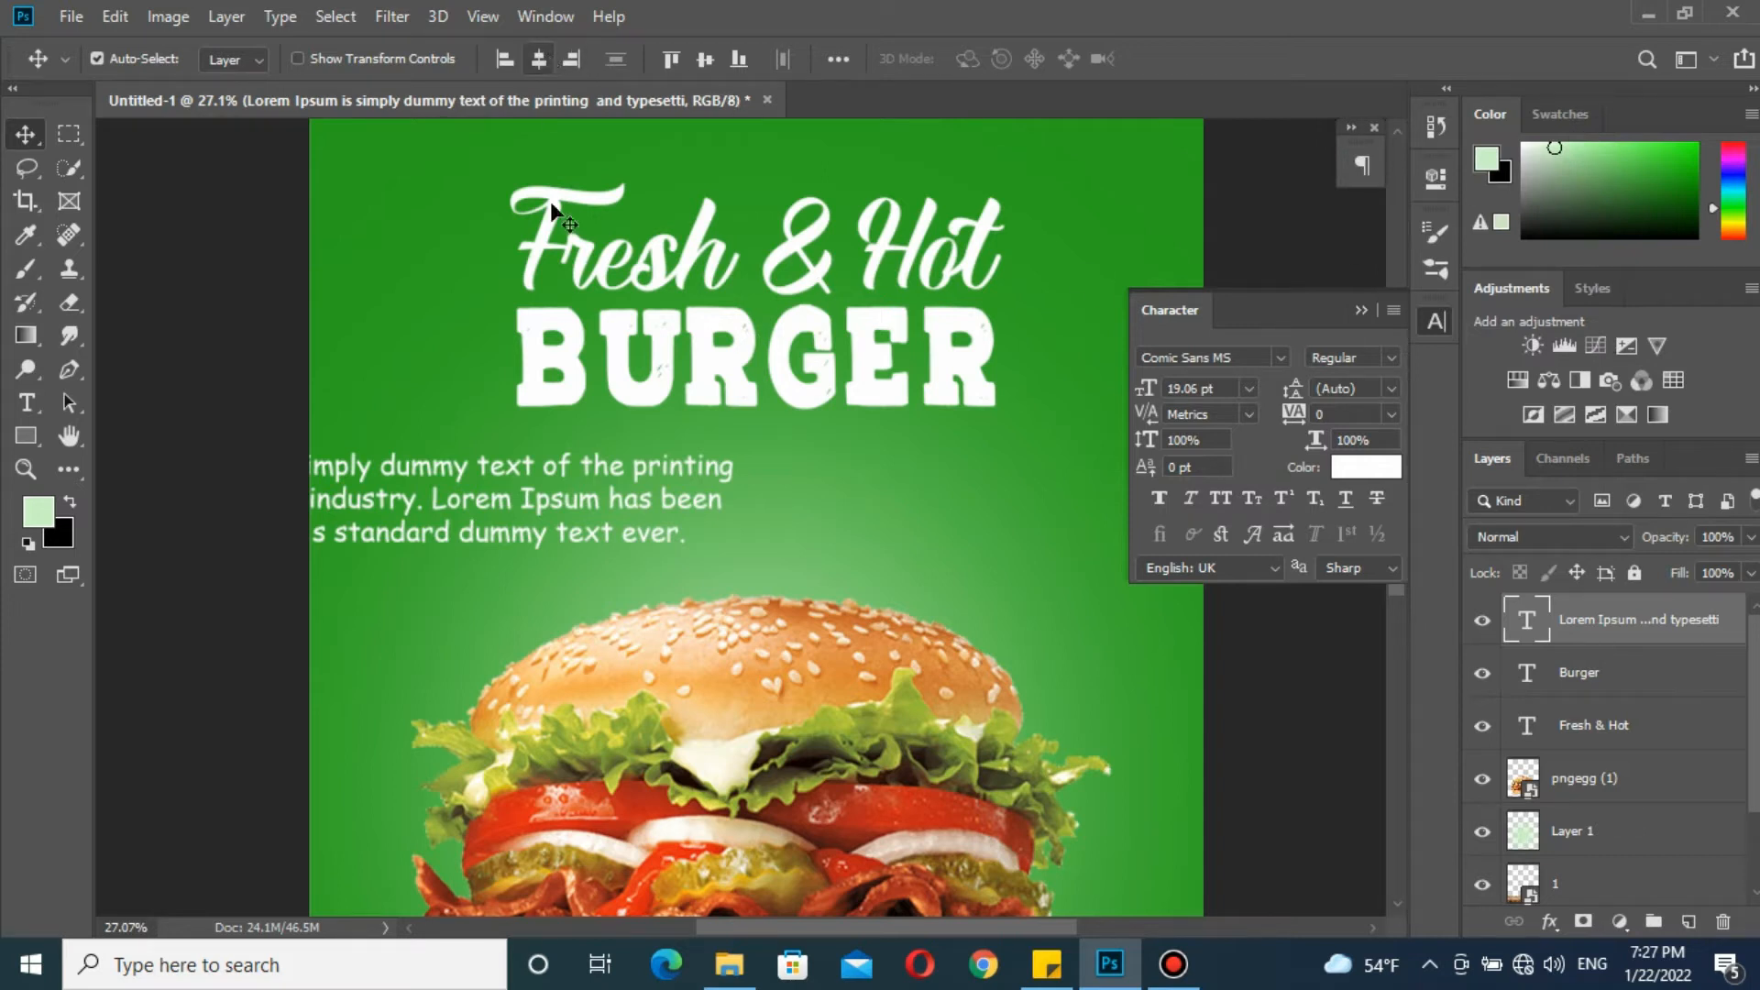
pyautogui.click(539, 59)
# Reduce the paragraph to 14.06 pt, keeping it centred, and move it up closer beneath "BURGER"
pyautogui.moveTo(1152, 390); pyautogui.dragTo(1149, 390)
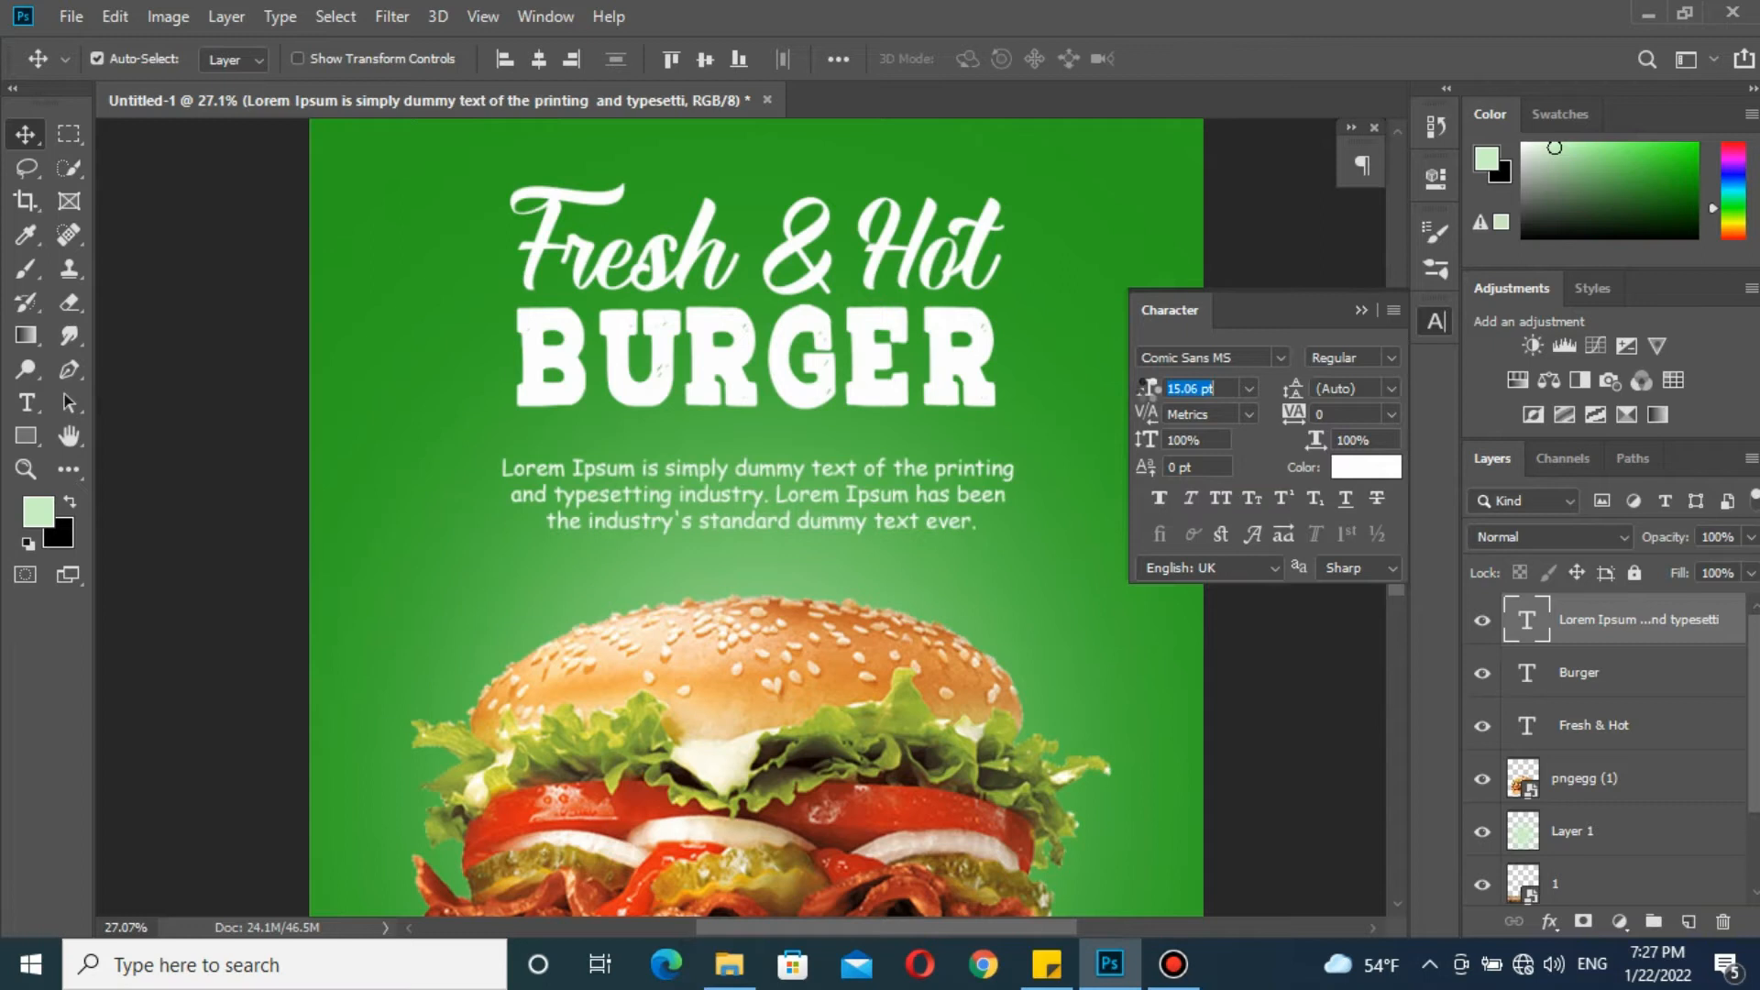
pyautogui.click(538, 59)
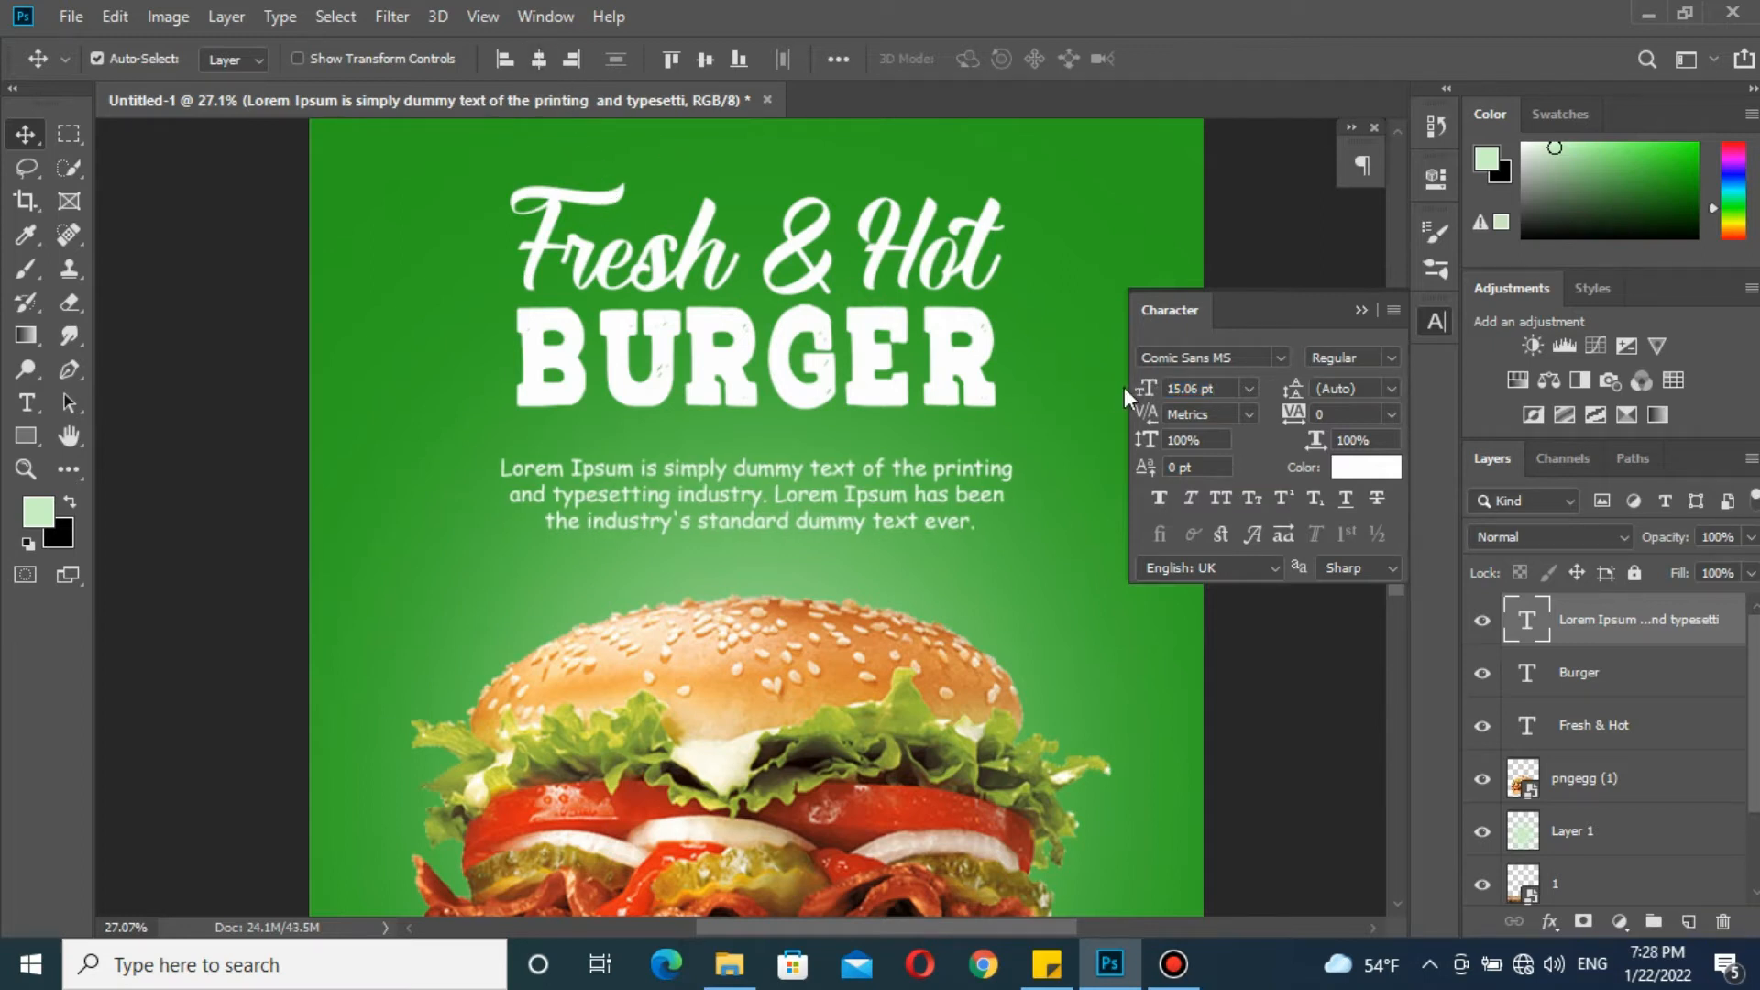
pyautogui.moveTo(1145, 391); pyautogui.dragTo(1141, 392)
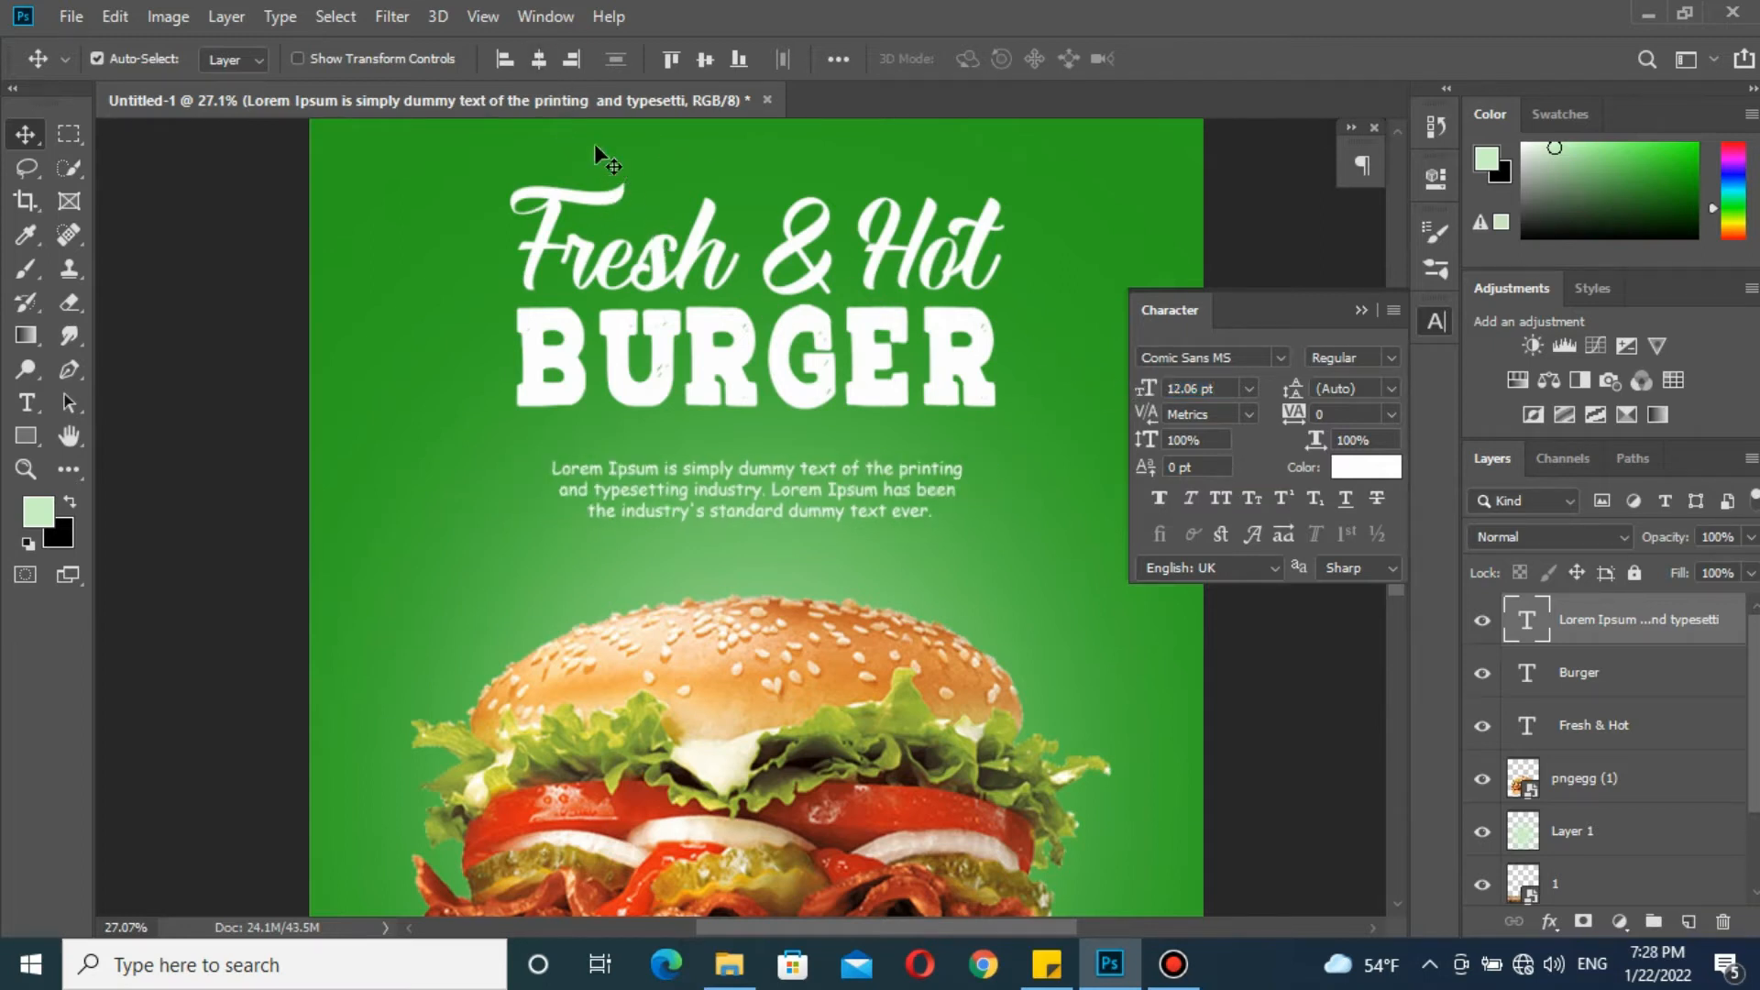
pyautogui.click(539, 60)
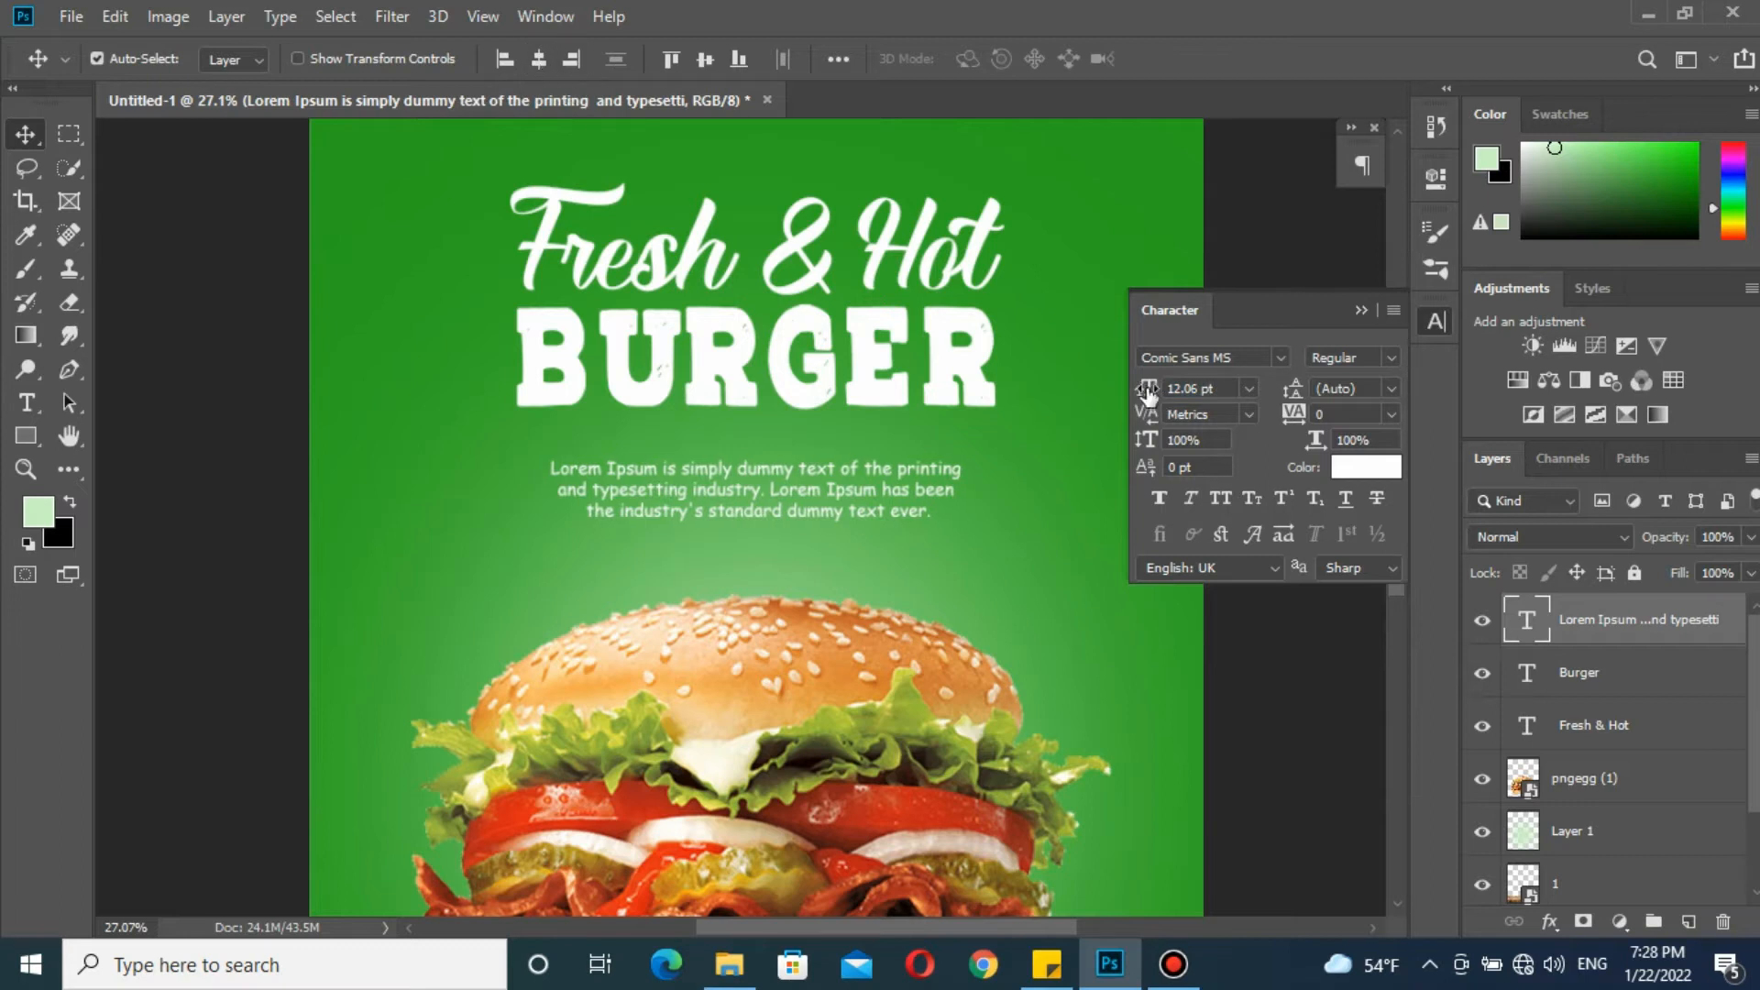
pyautogui.moveTo(1147, 392); pyautogui.dragTo(1153, 392)
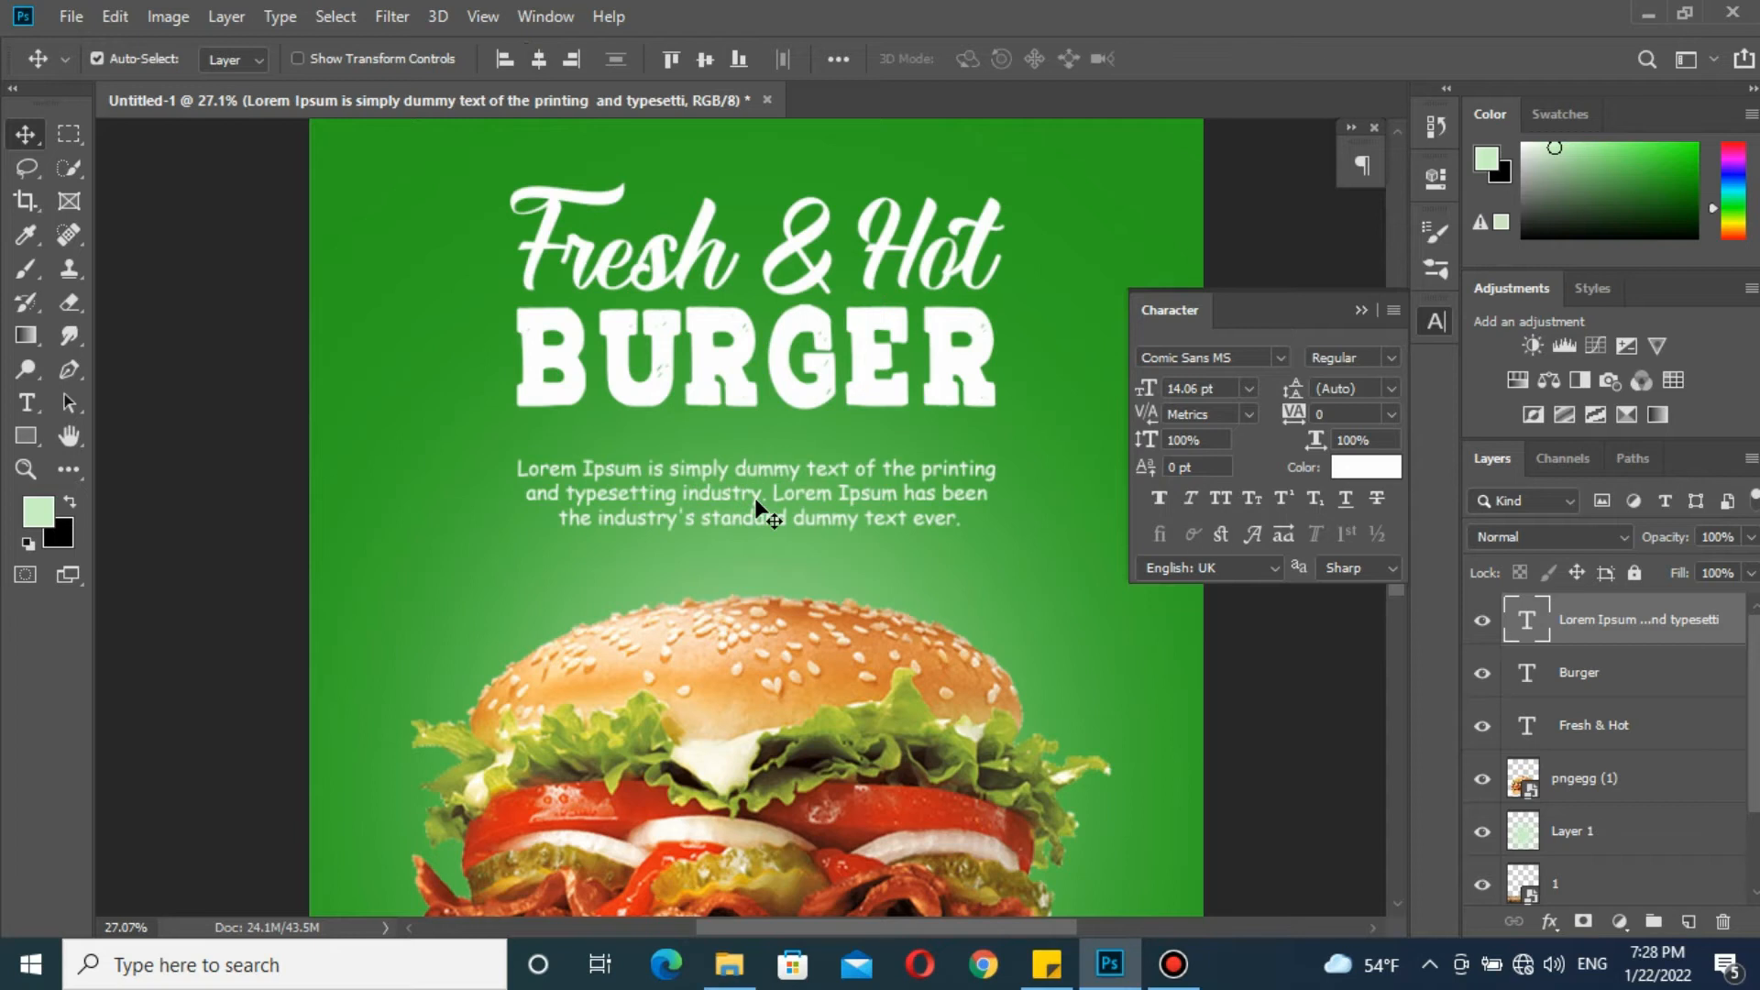
pyautogui.moveTo(753, 491); pyautogui.dragTo(753, 468)
# Group the "Fresh & Hot", "BURGER" and Lorem Ipsum text layers and name the group "Text"
pyautogui.scroll(-3, 817, 359)
pyautogui.scroll(2, 818, 356)
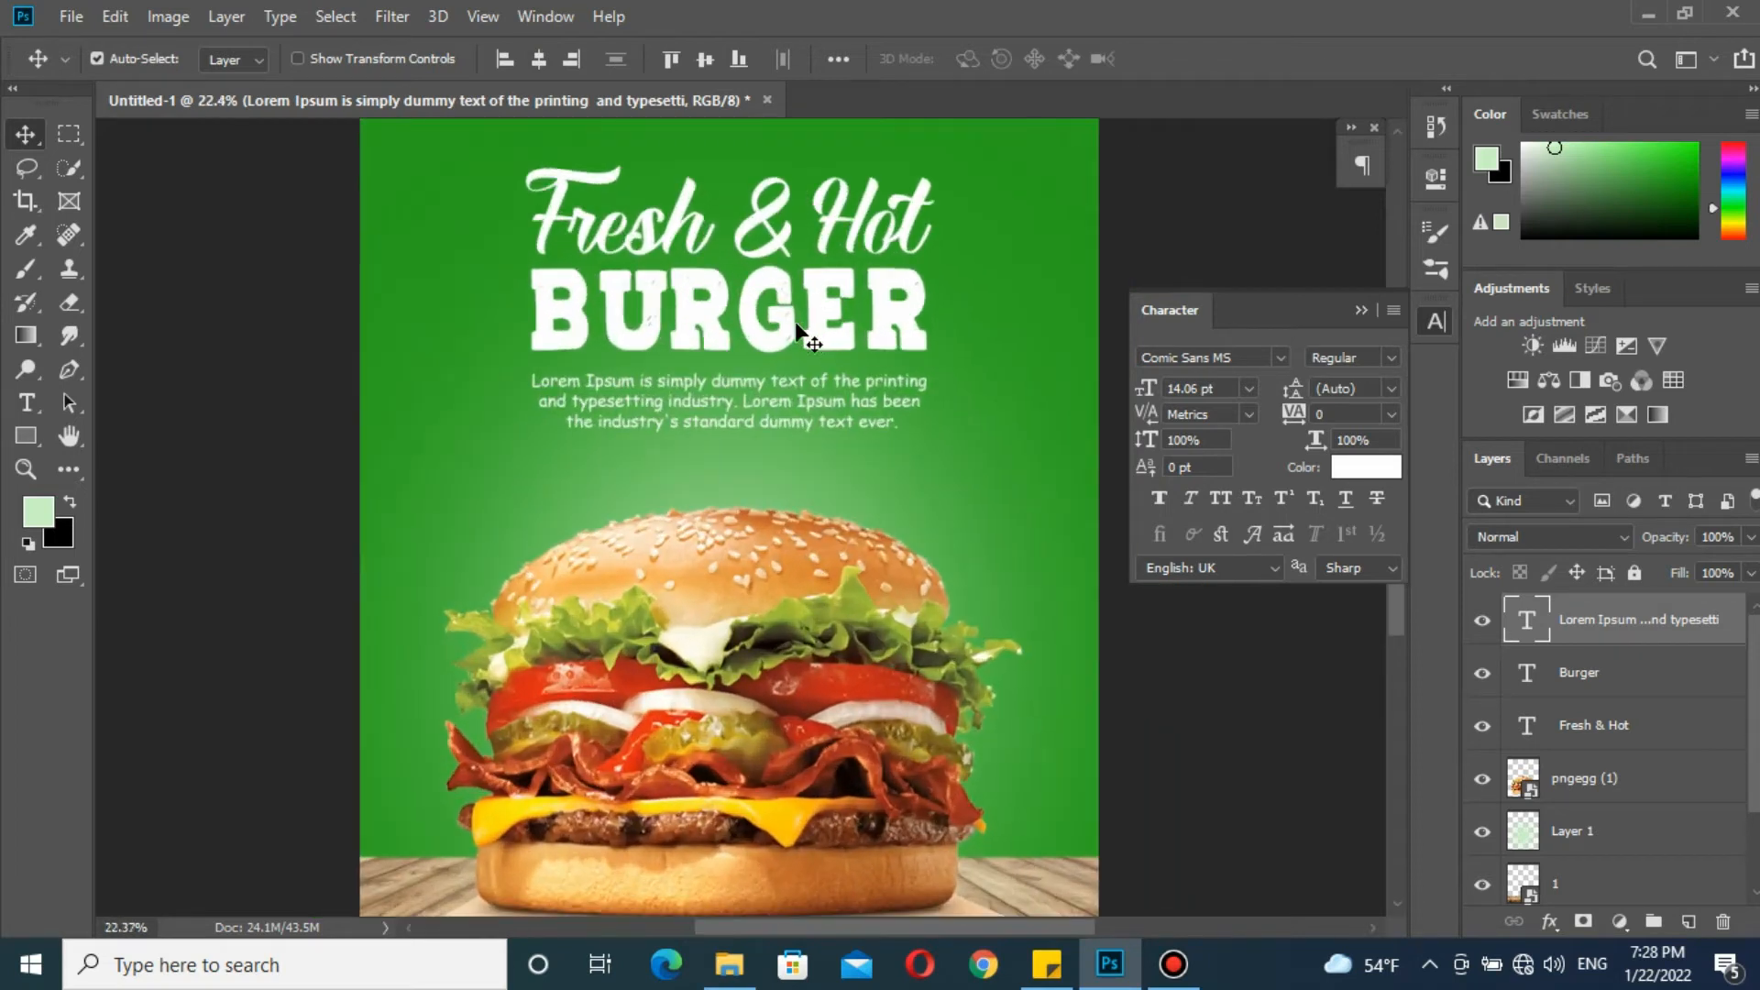
pyautogui.click(791, 323)
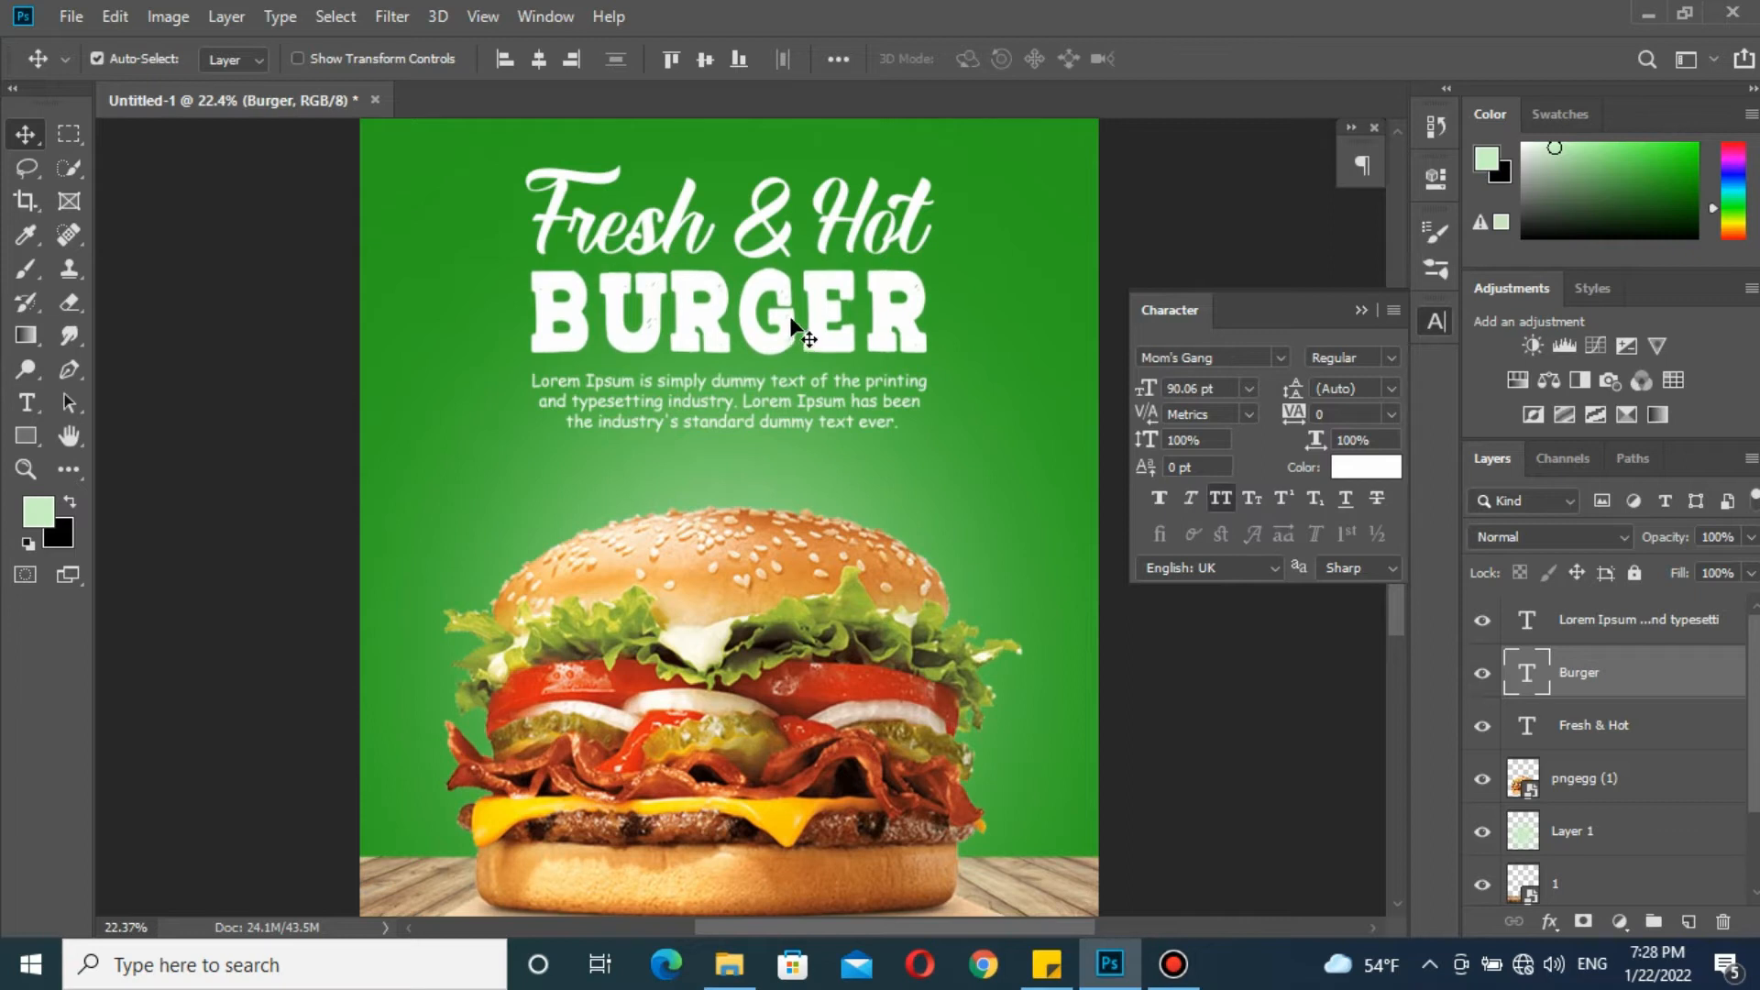
pyautogui.keyDown('shift'); pyautogui.click(777, 242); pyautogui.keyUp('shift')
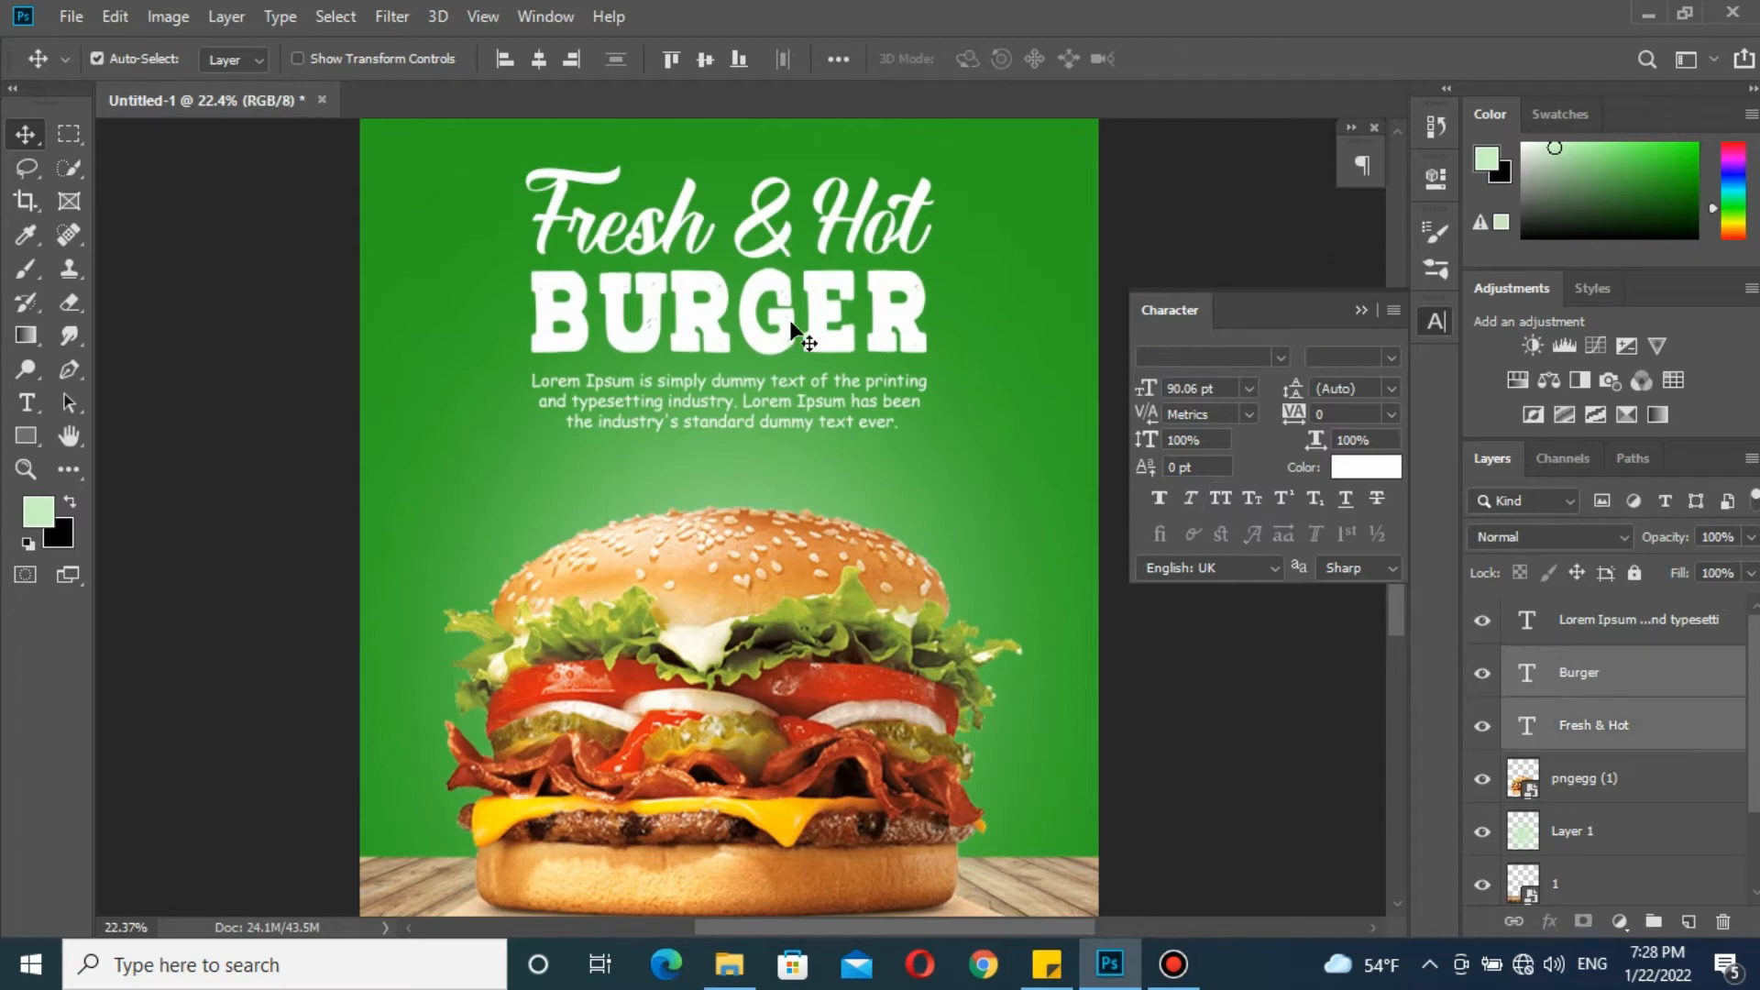
pyautogui.keyDown('shift'); pyautogui.click(788, 401); pyautogui.keyUp('shift')
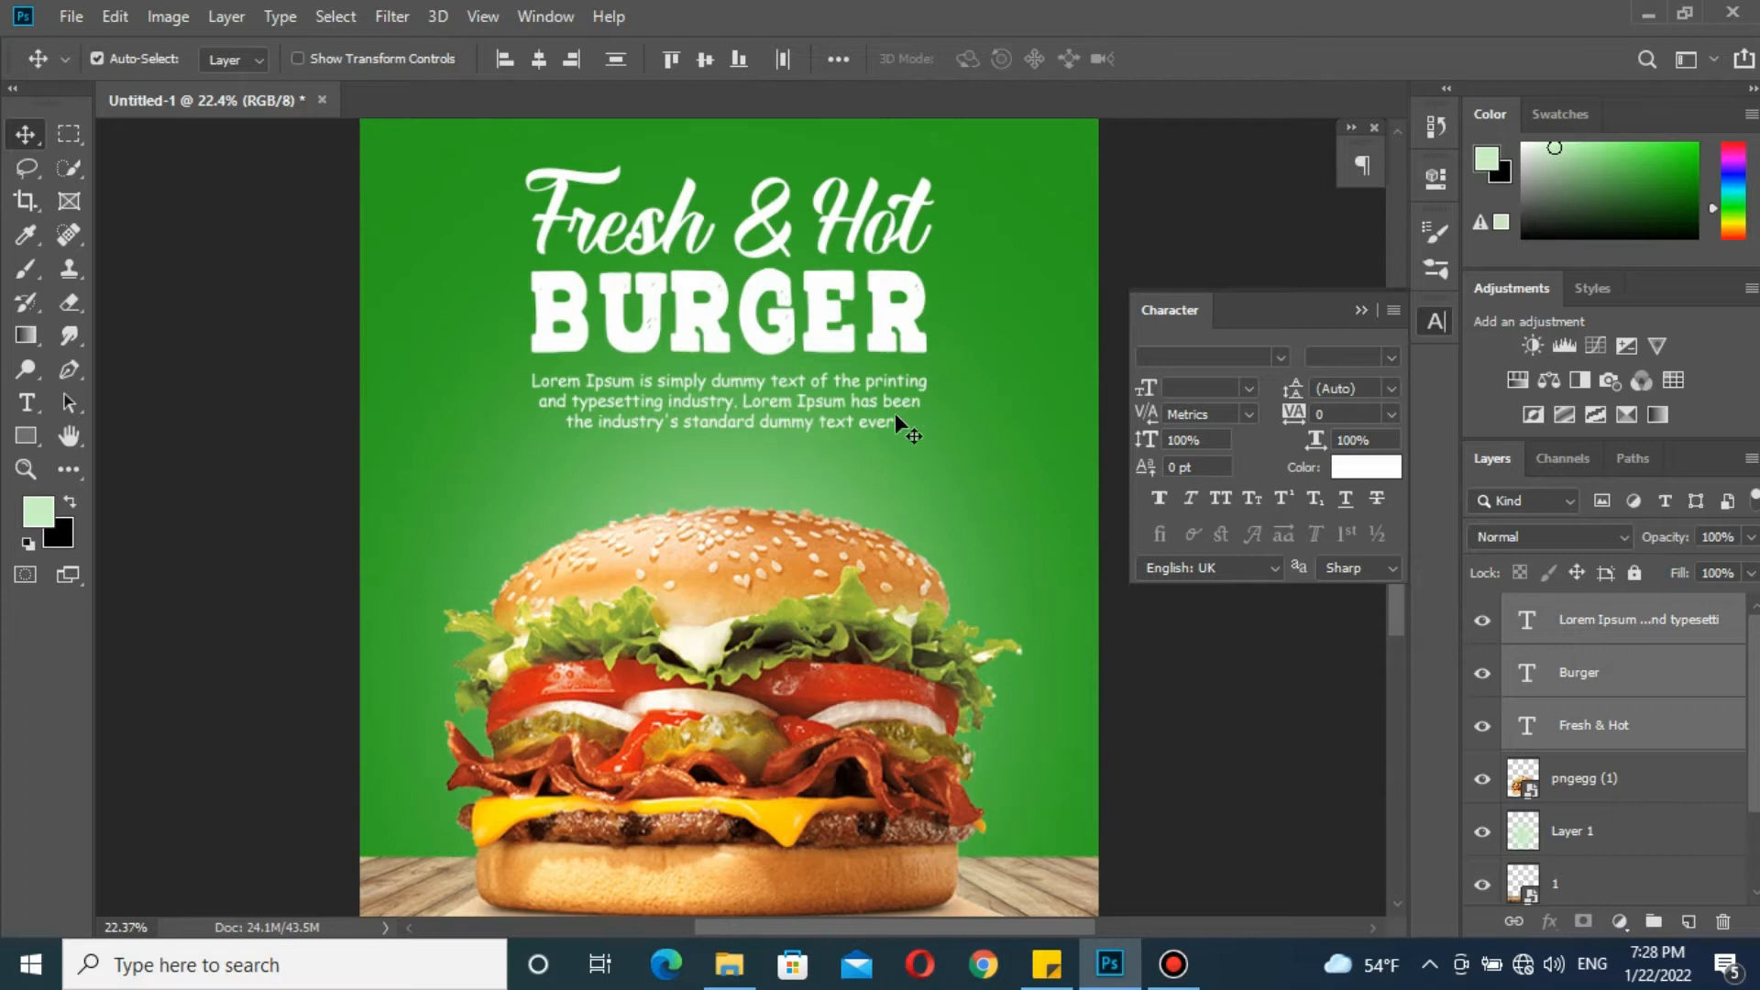
pyautogui.hotkey('ctrl', 'g')
pyautogui.doubleClick(1582, 609)
pyautogui.write('Text')
pyautogui.press('Return')
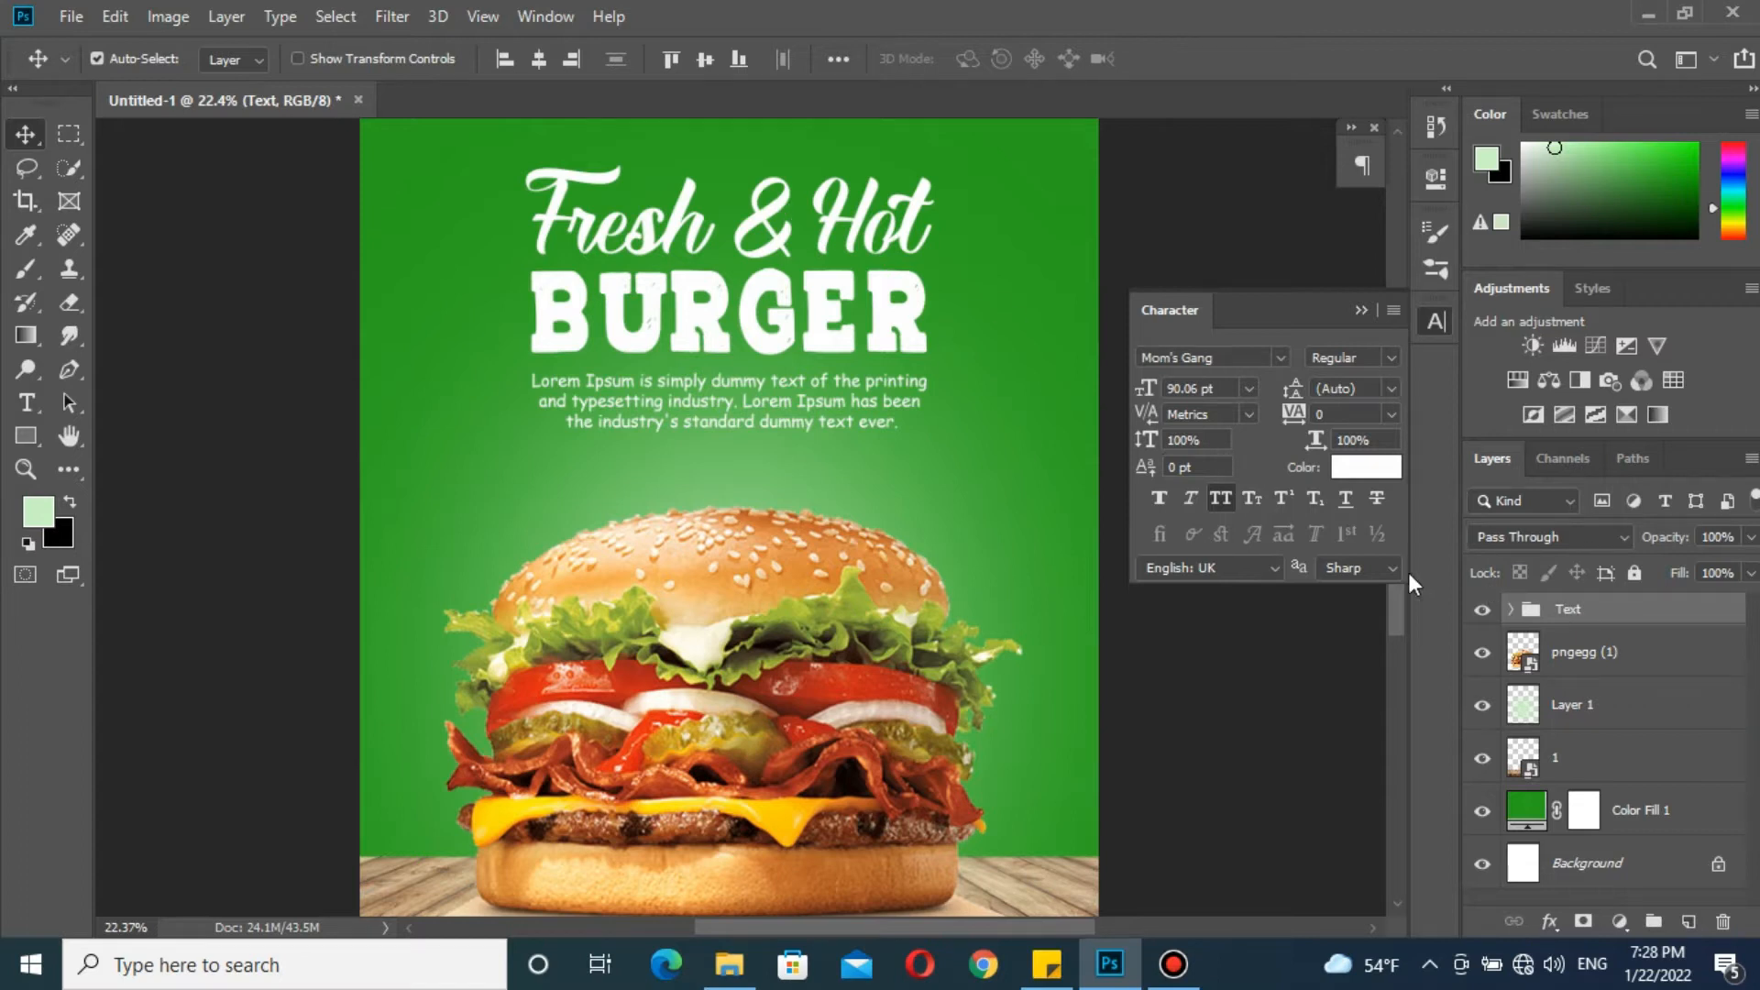
# Scale the Text group to 91.24% and move it up slightly on the poster
pyautogui.hotkey('ctrl', '0')
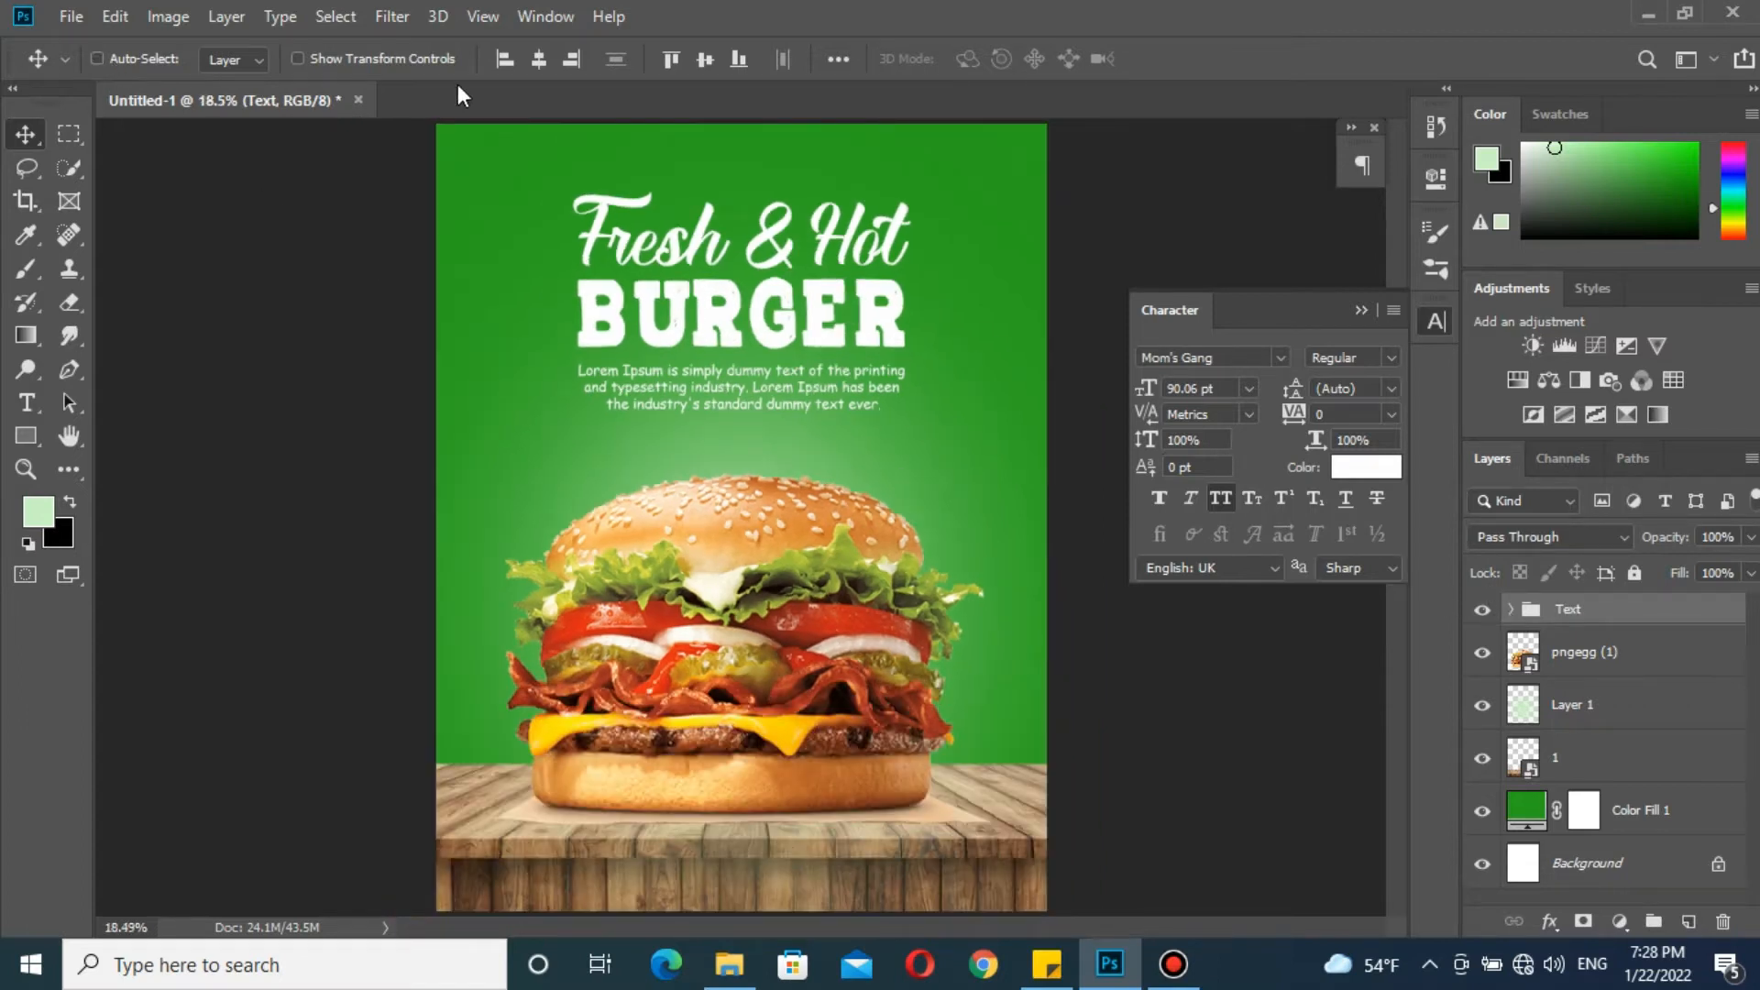
pyautogui.hotkey('ctrl', 't')
pyautogui.moveTo(756, 189); pyautogui.dragTo(755, 208)
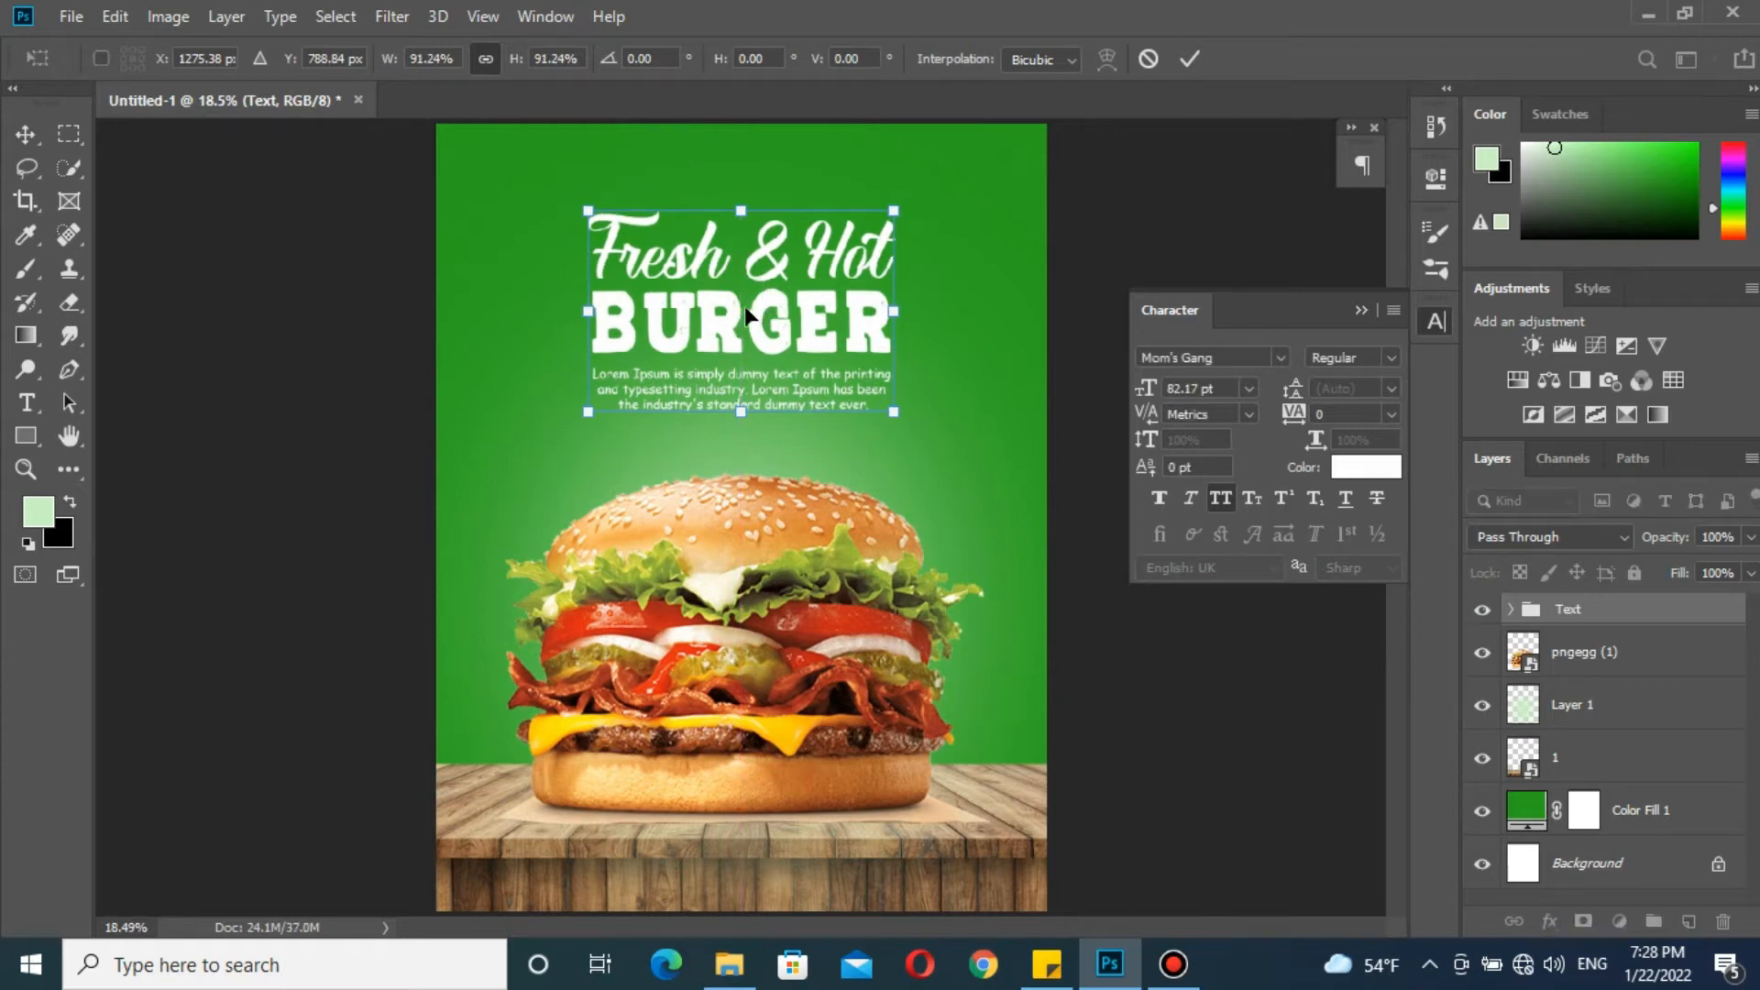
pyautogui.moveTo(757, 311); pyautogui.dragTo(756, 279)
pyautogui.press('Return')
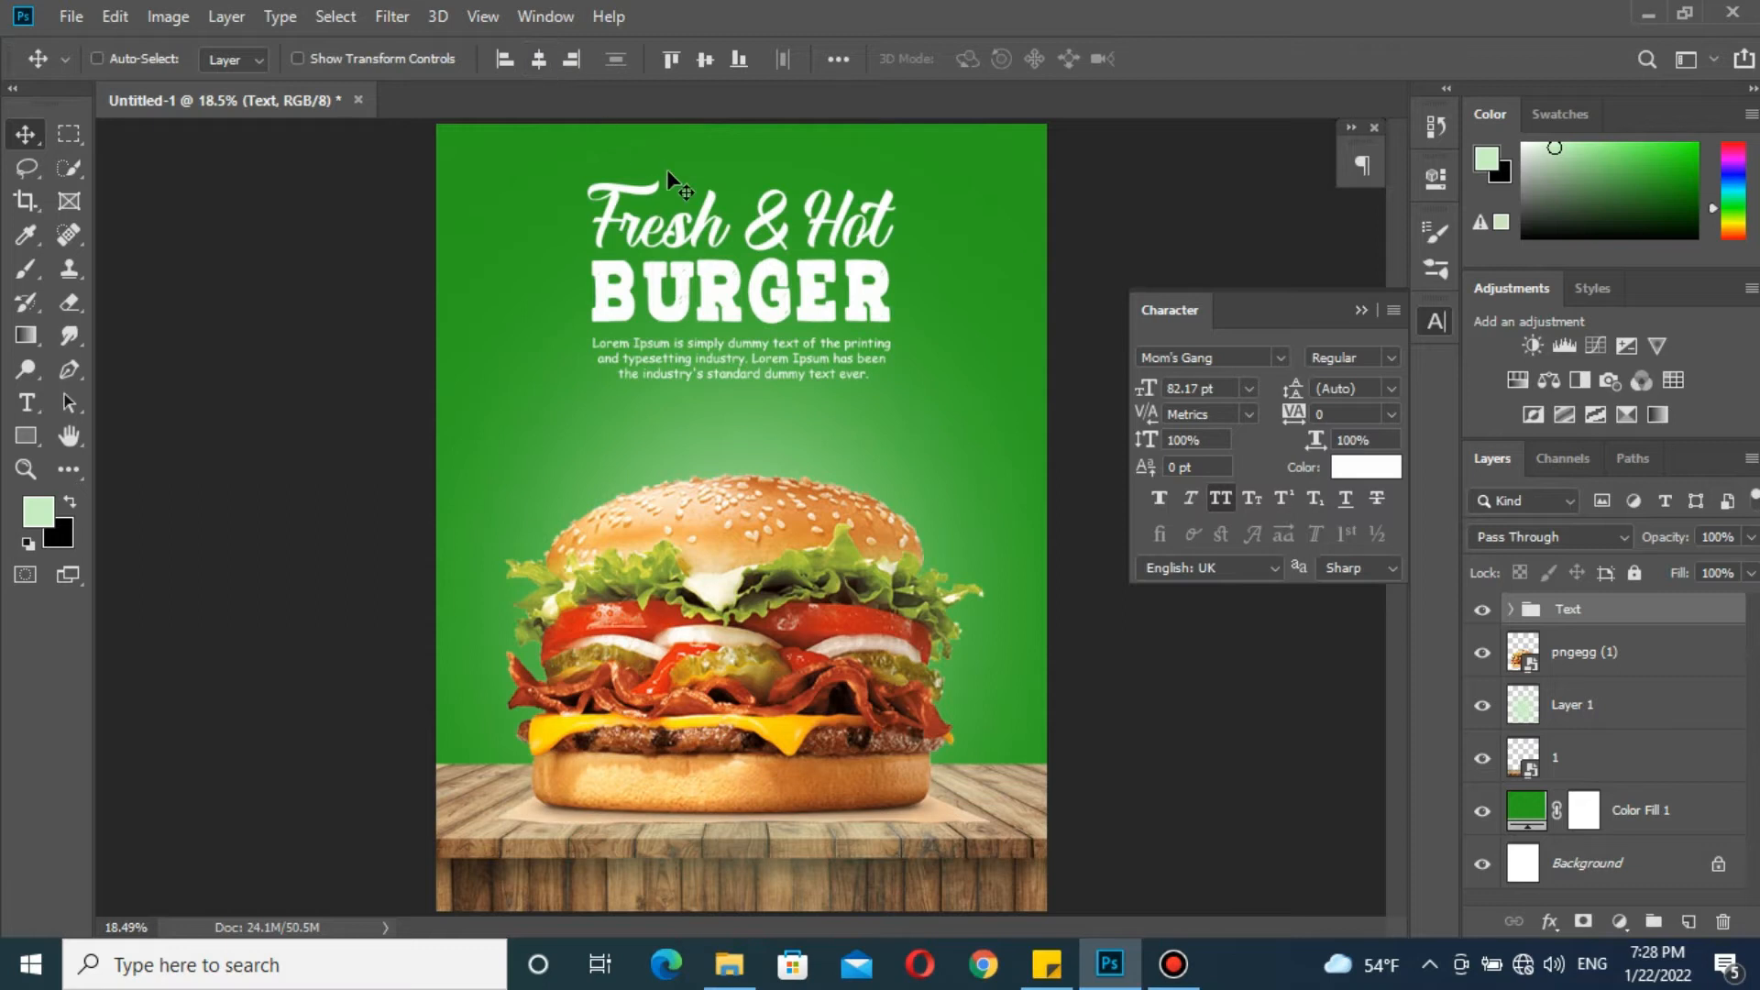
pyautogui.scroll(3, 796, 295)
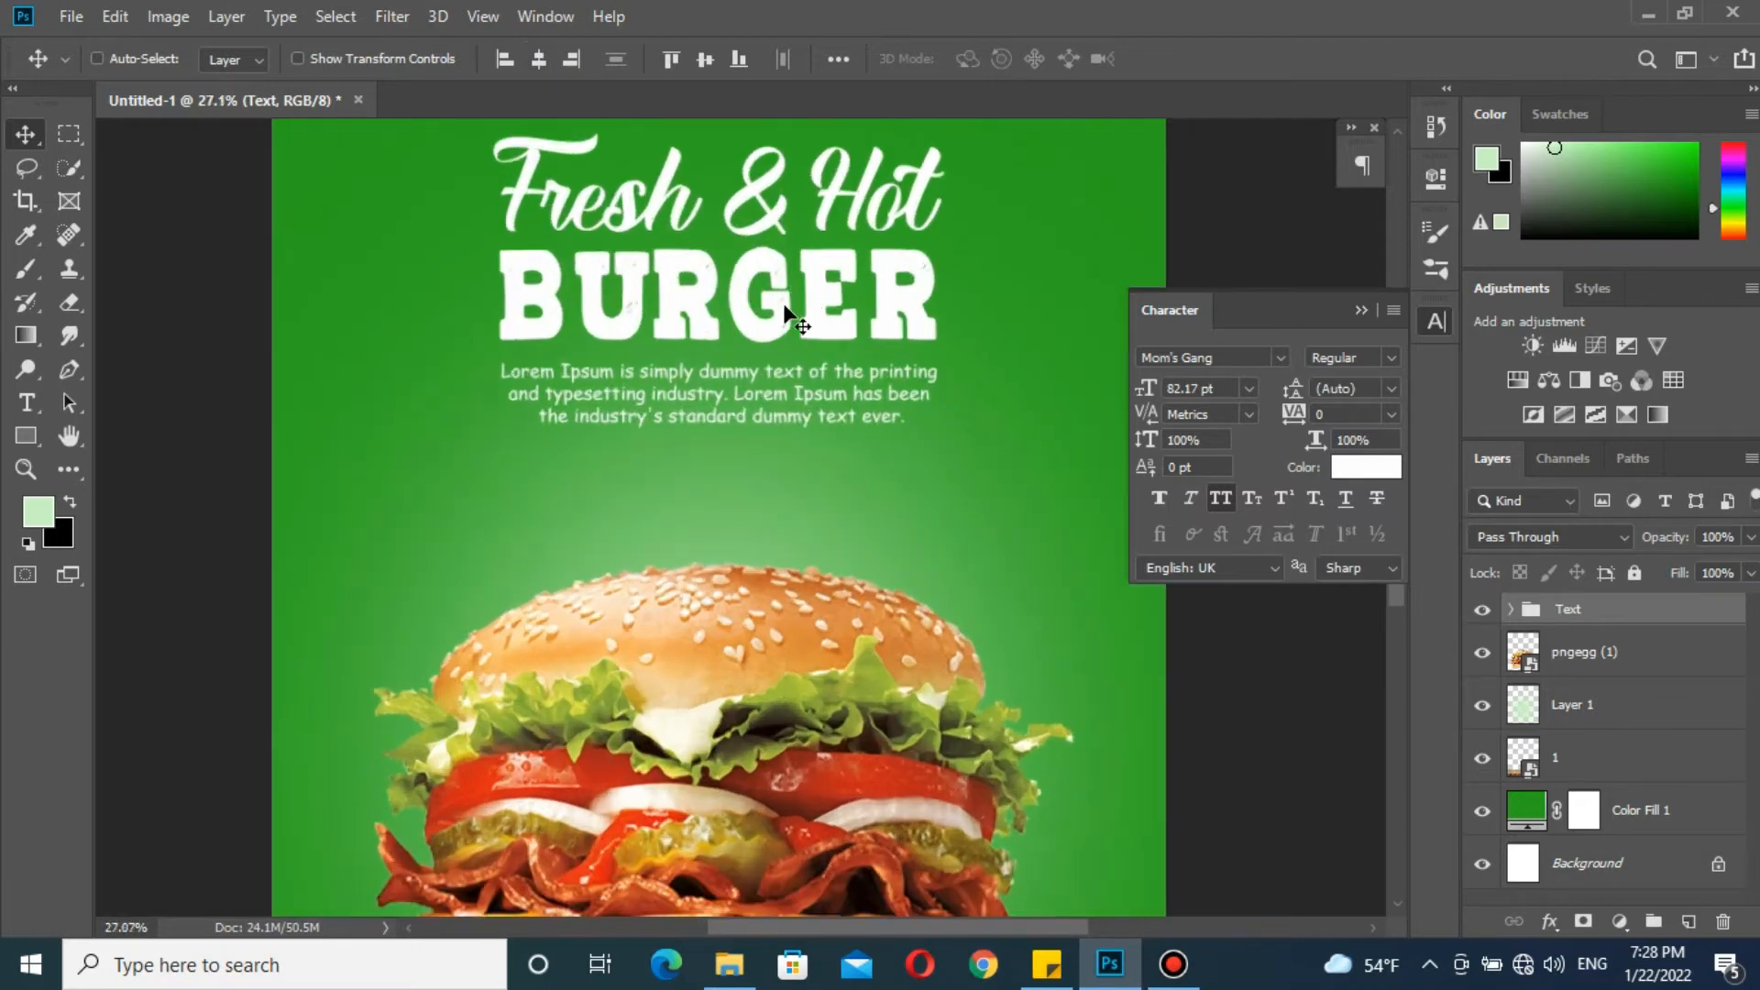
pyautogui.scroll(-3, 784, 328)
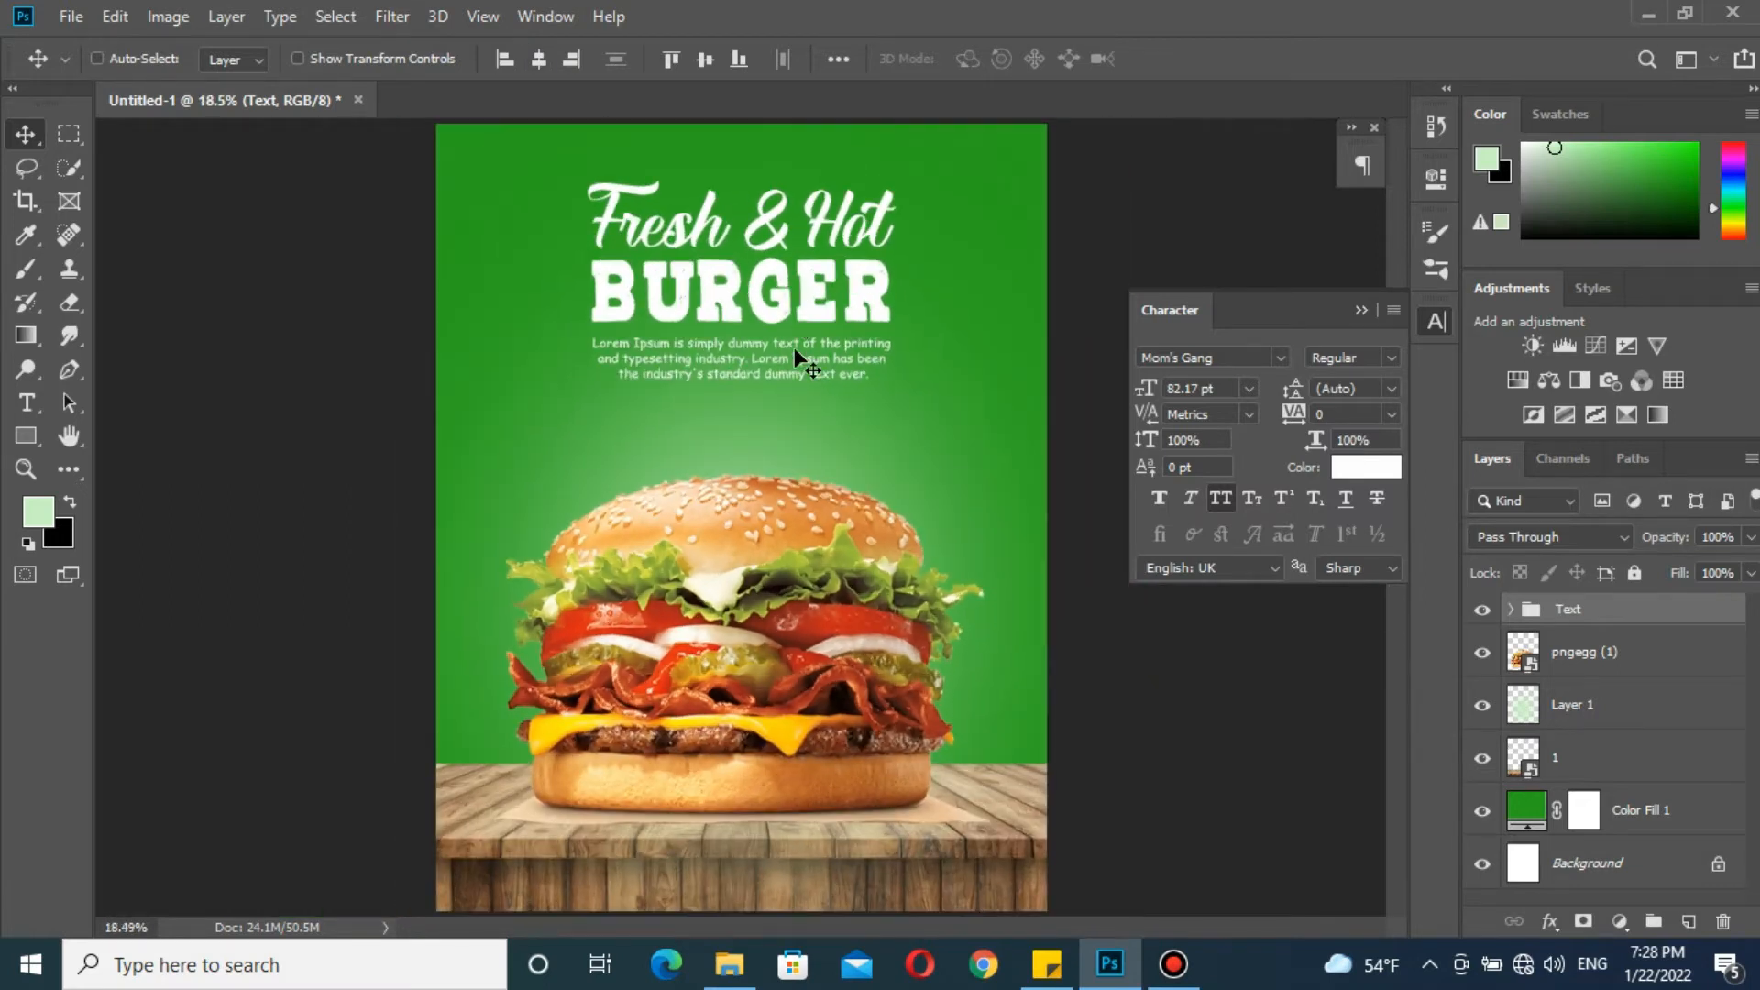
pyautogui.press('ctrl')
pyautogui.hotkey('ctrl', 't')
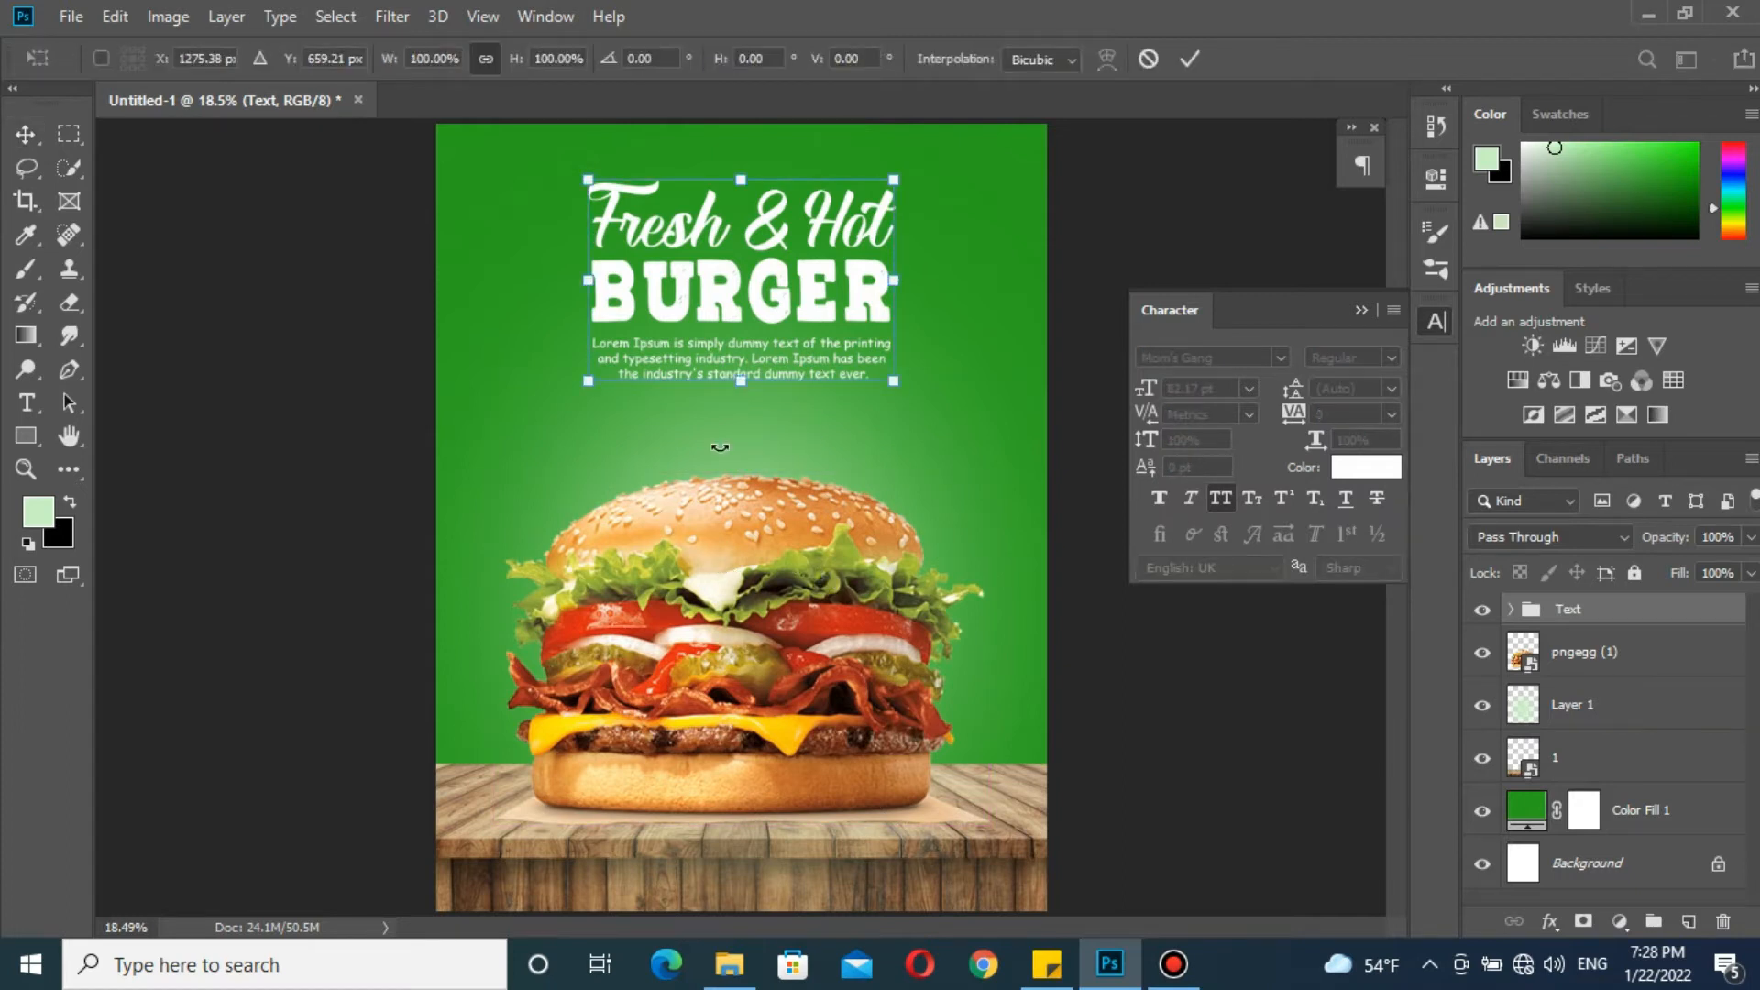
pyautogui.click(26, 137)
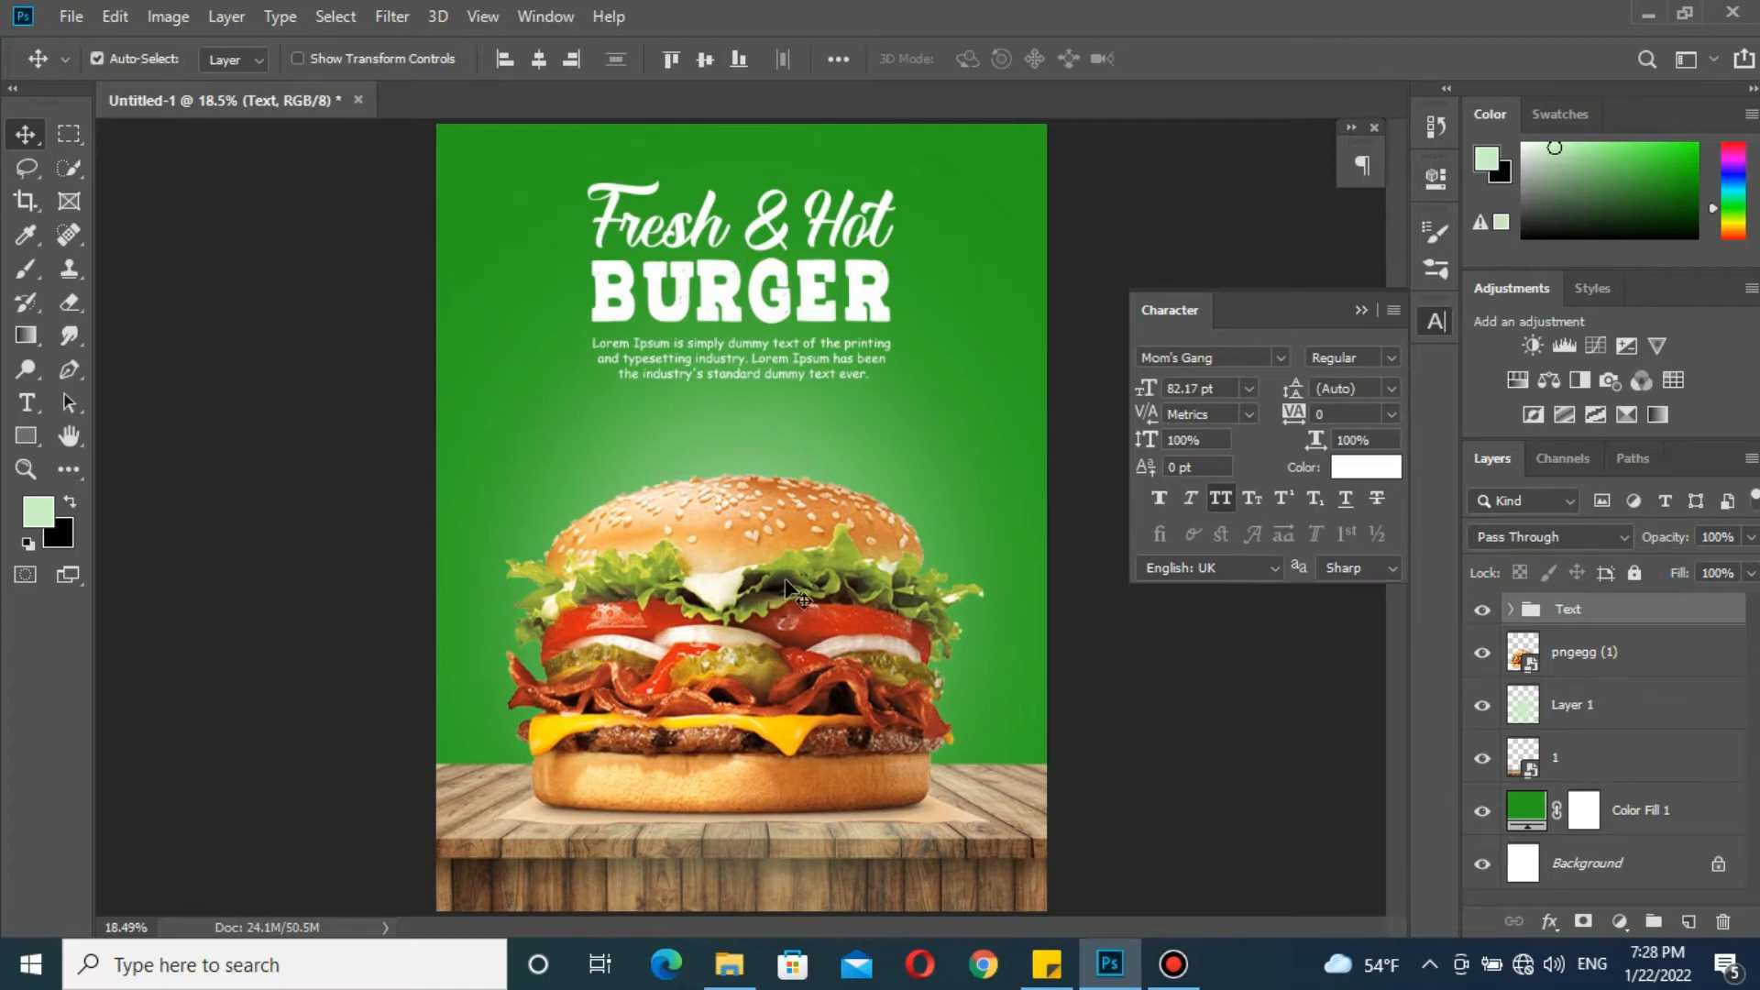
# Scale the burger image down slightly and lower it a little on the wooden table
pyautogui.keyDown('ctrl'); pyautogui.click(785, 581); pyautogui.keyUp('ctrl')
pyautogui.keyDown('ctrl'); pyautogui.rightClick(785, 581); pyautogui.keyUp('ctrl')
pyautogui.click(772, 564)
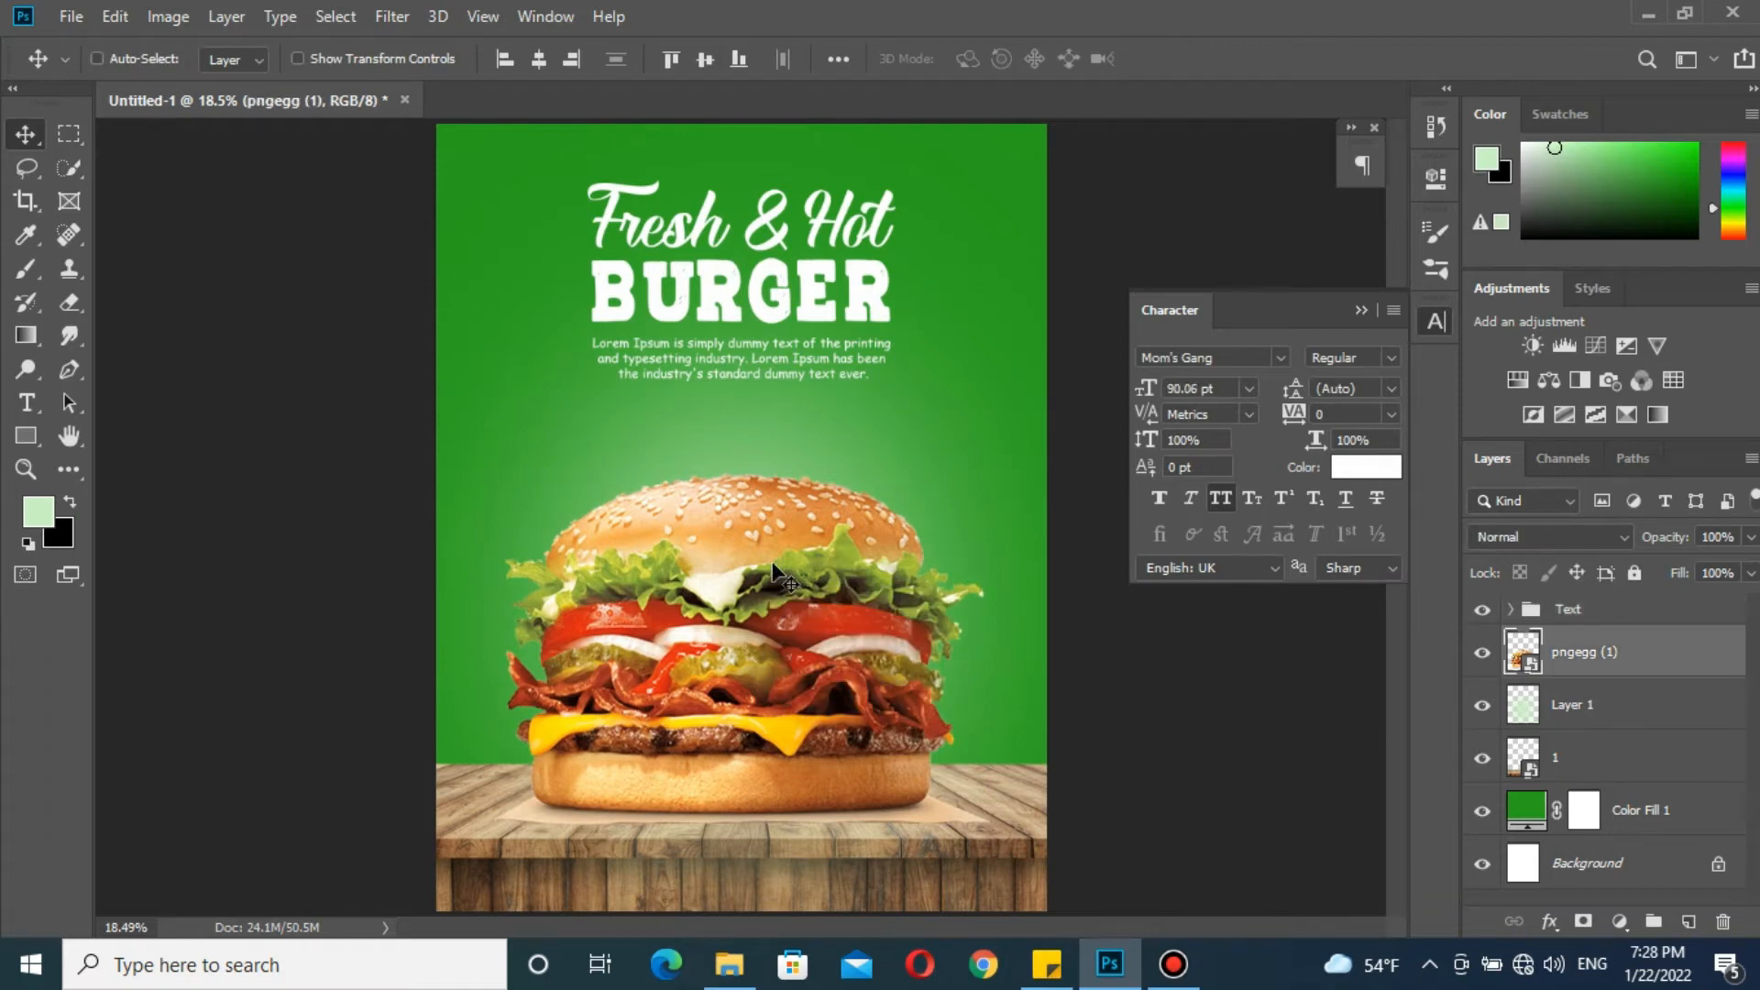
pyautogui.hotkey('ctrl', 't')
pyautogui.moveTo(739, 342); pyautogui.dragTo(739, 379)
pyautogui.press('Return')
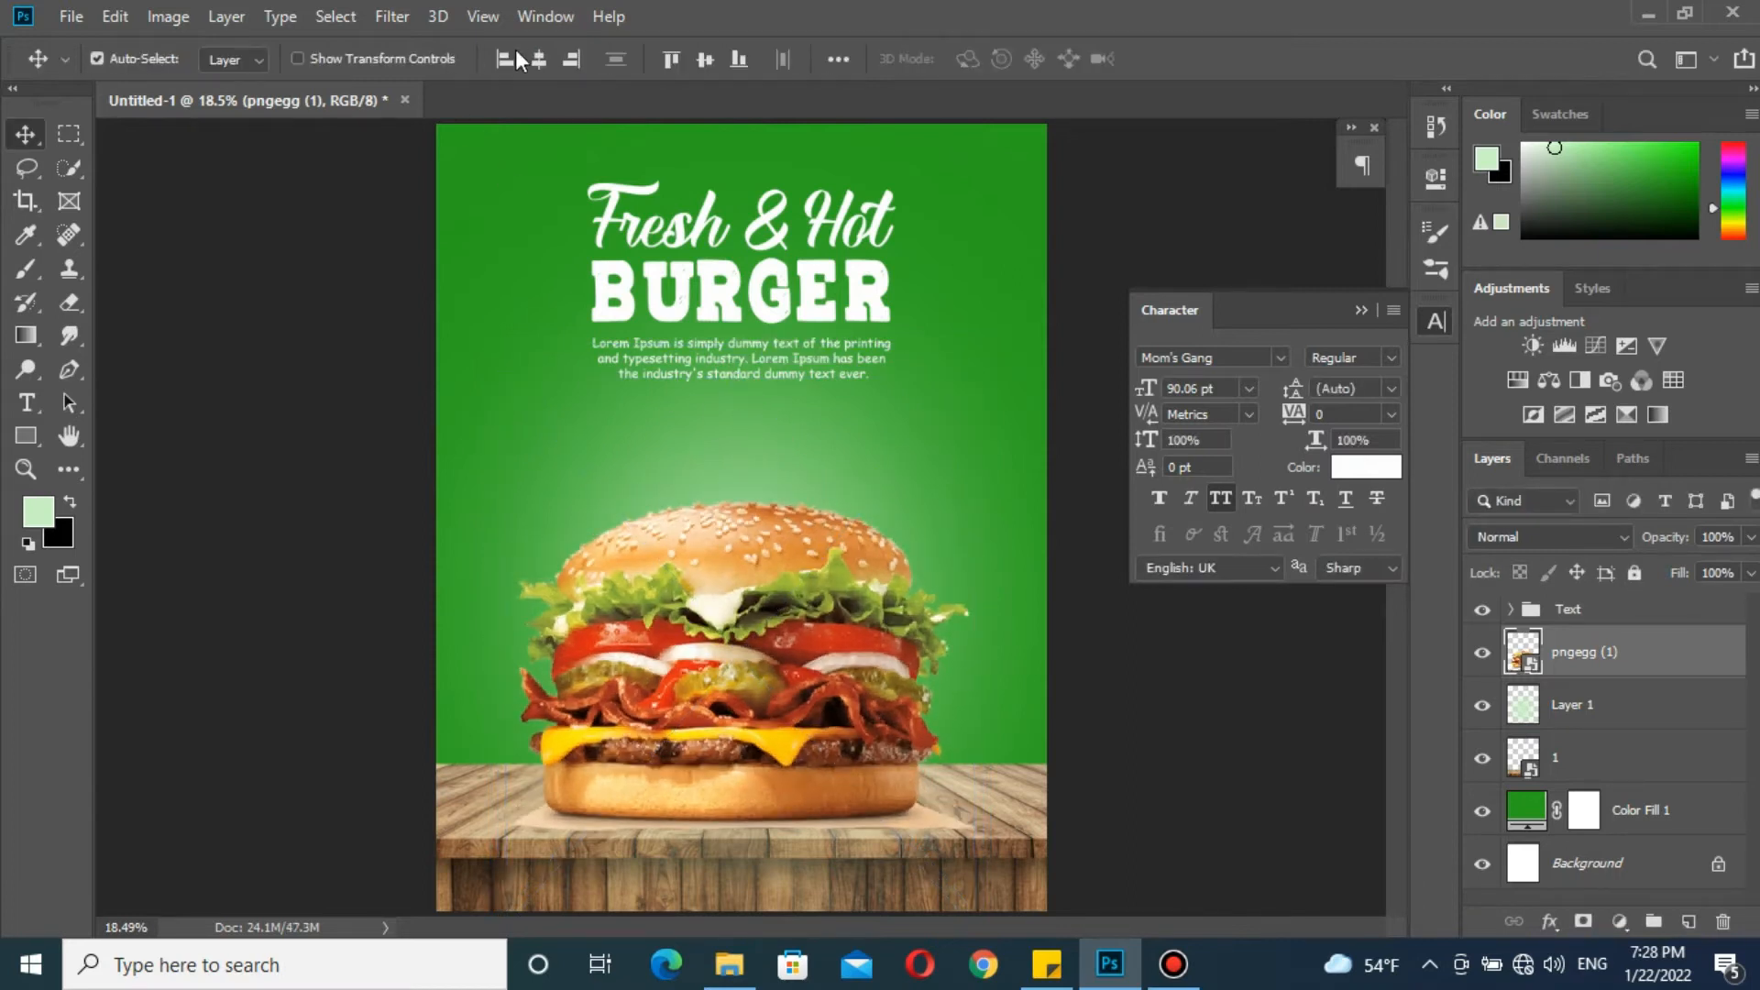
pyautogui.scroll(-3, 1051, 386)
pyautogui.scroll(3, 795, 541)
pyautogui.scroll(1, 794, 539)
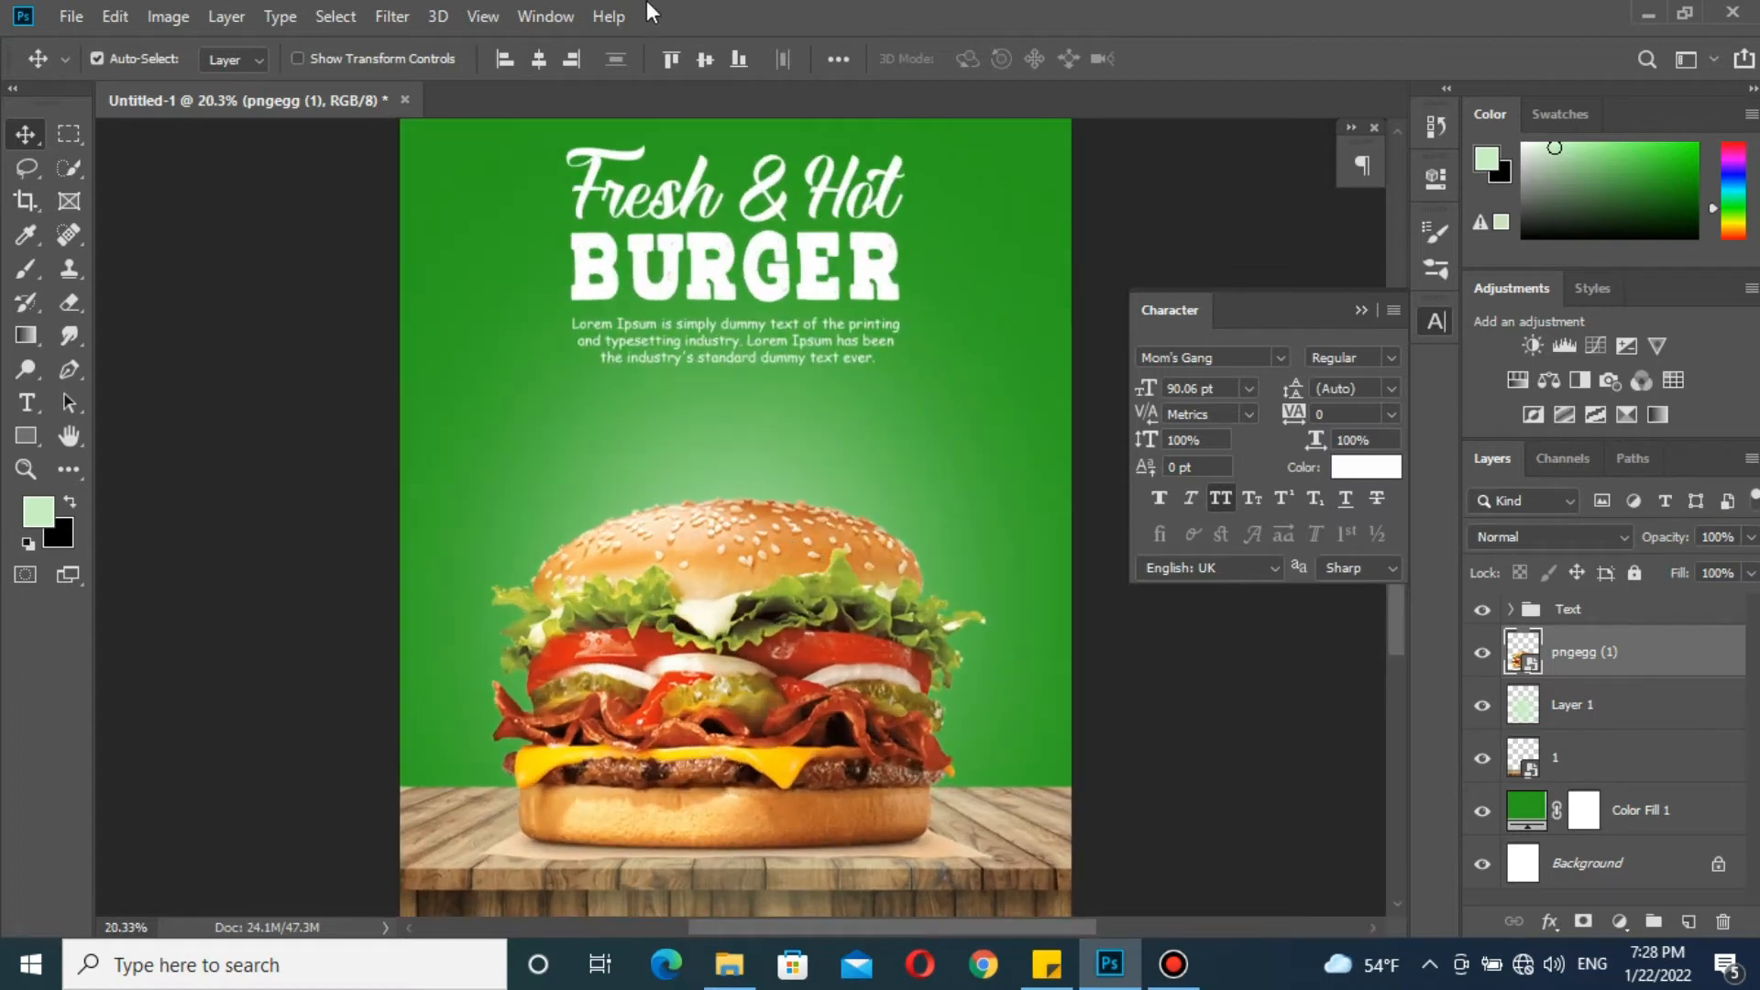
# Draw a rectangle about 734 x 221 px below the paragraph and round its corners to 110.5 px
pyautogui.click(728, 289)
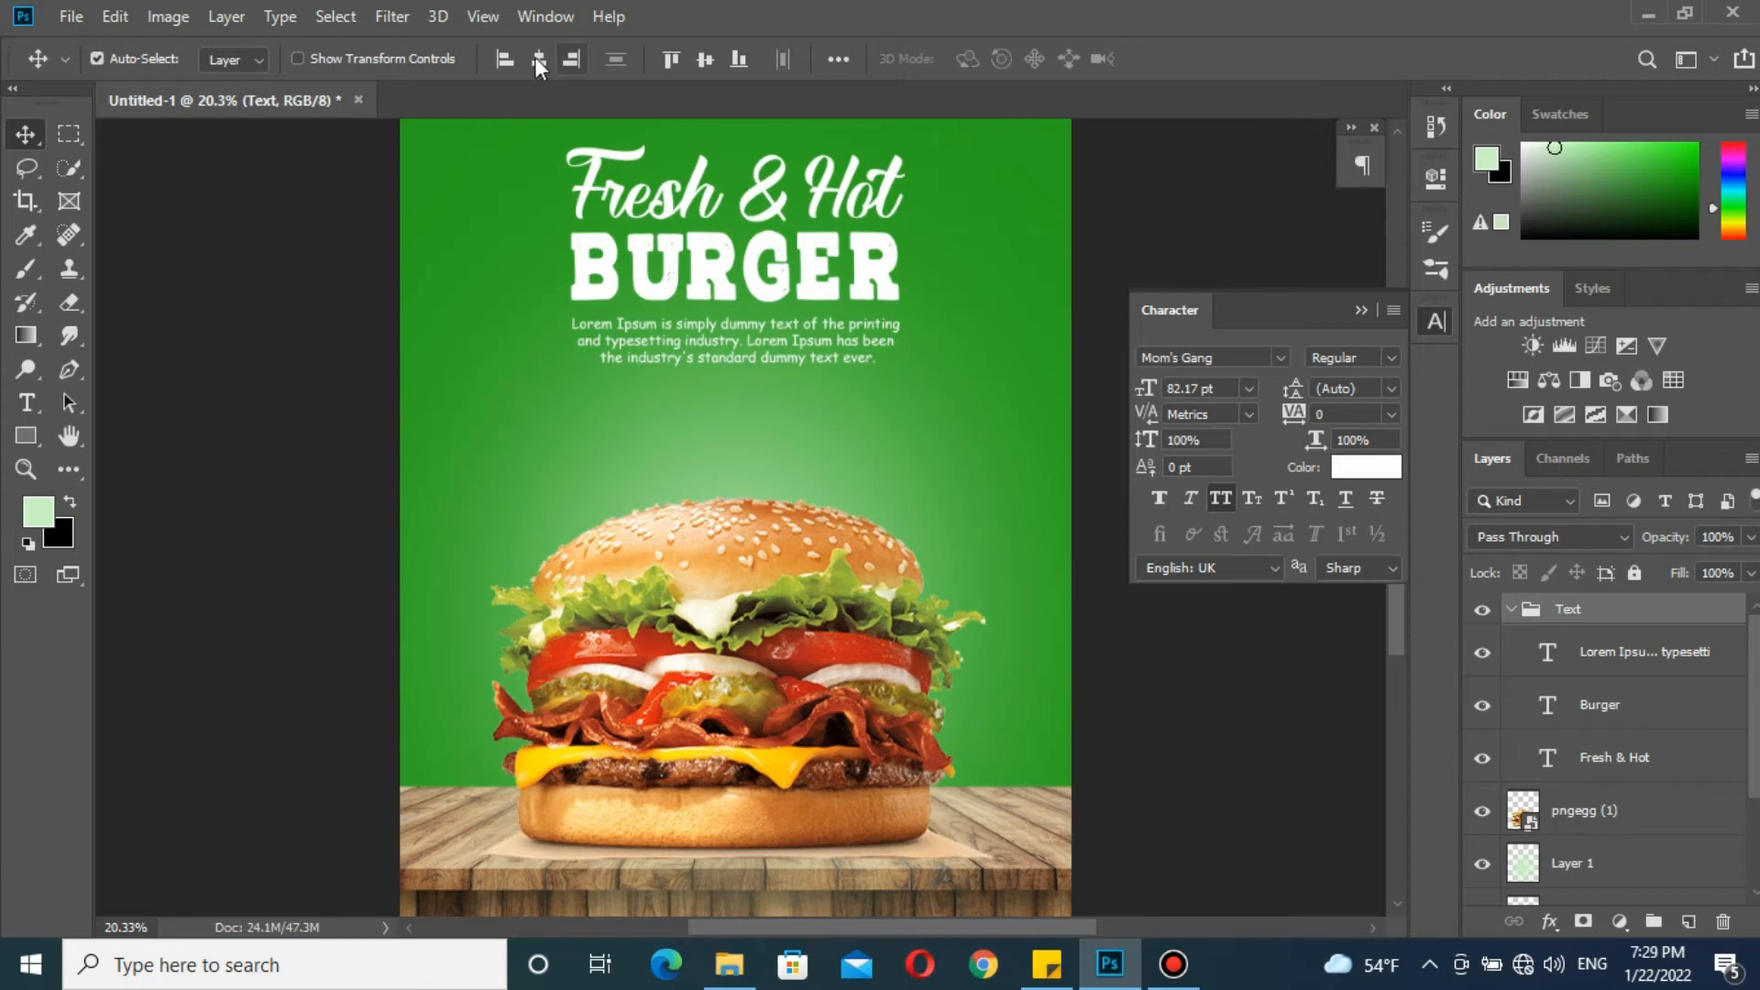
pyautogui.scroll(2, 679, 262)
pyautogui.scroll(-3, 679, 262)
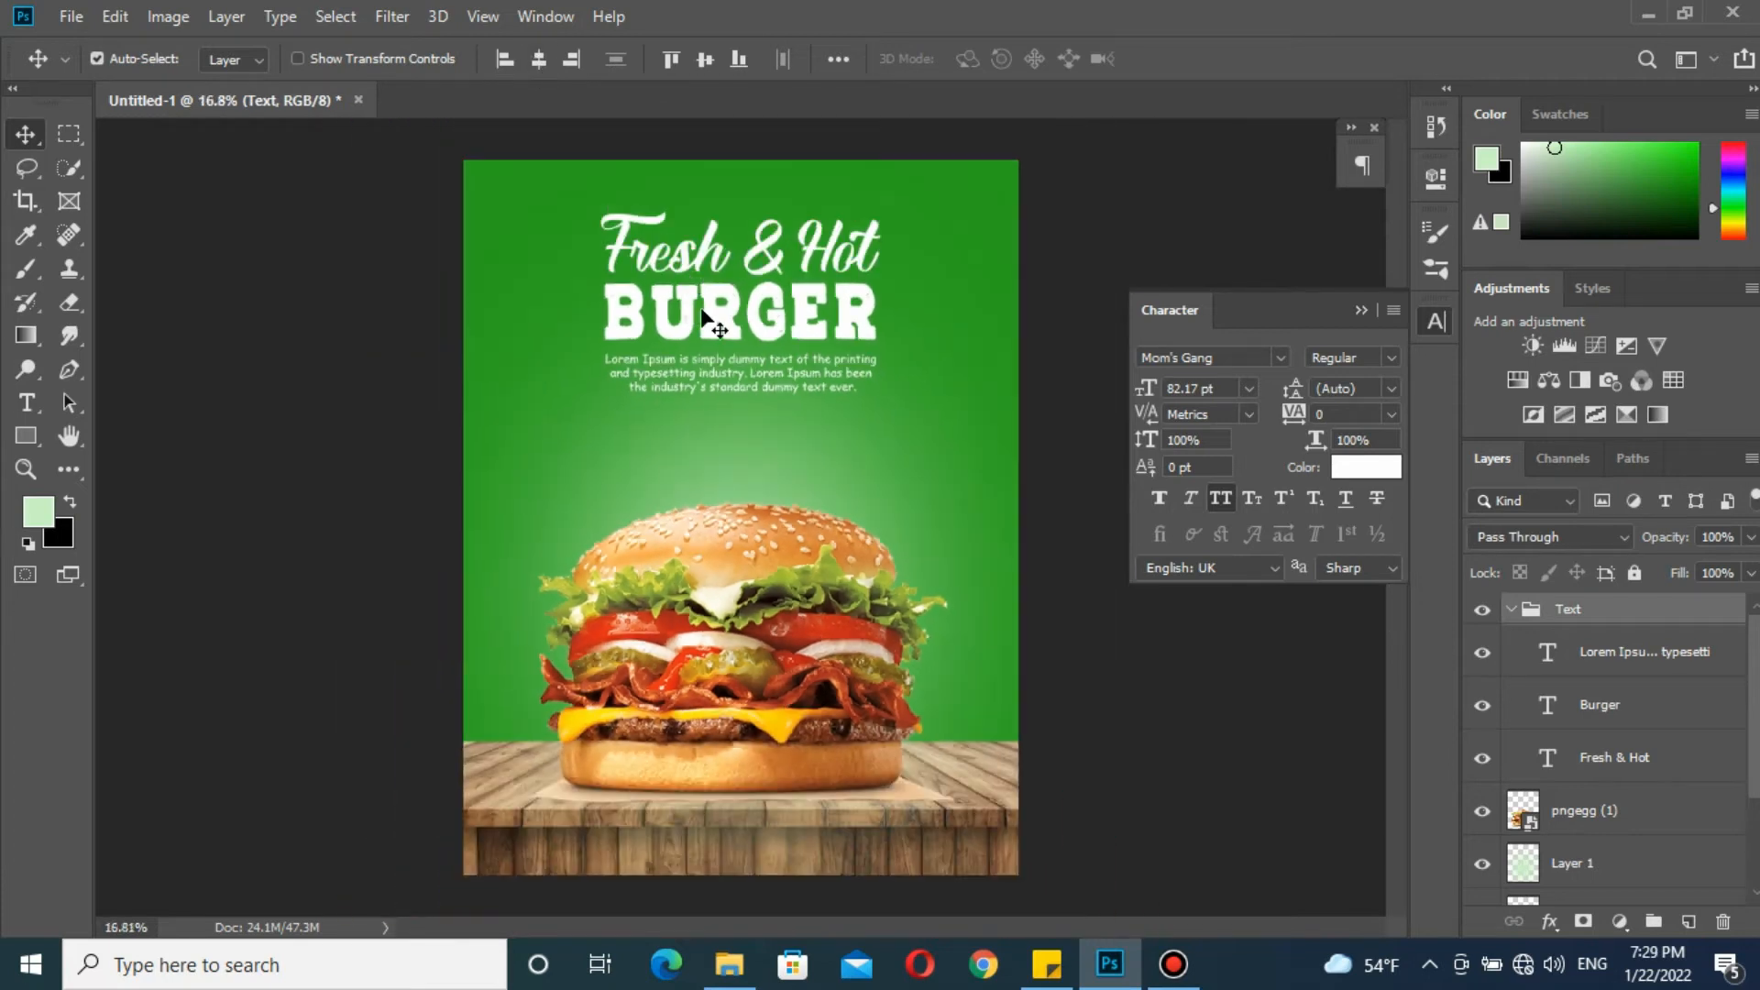
pyautogui.scroll(2, 738, 459)
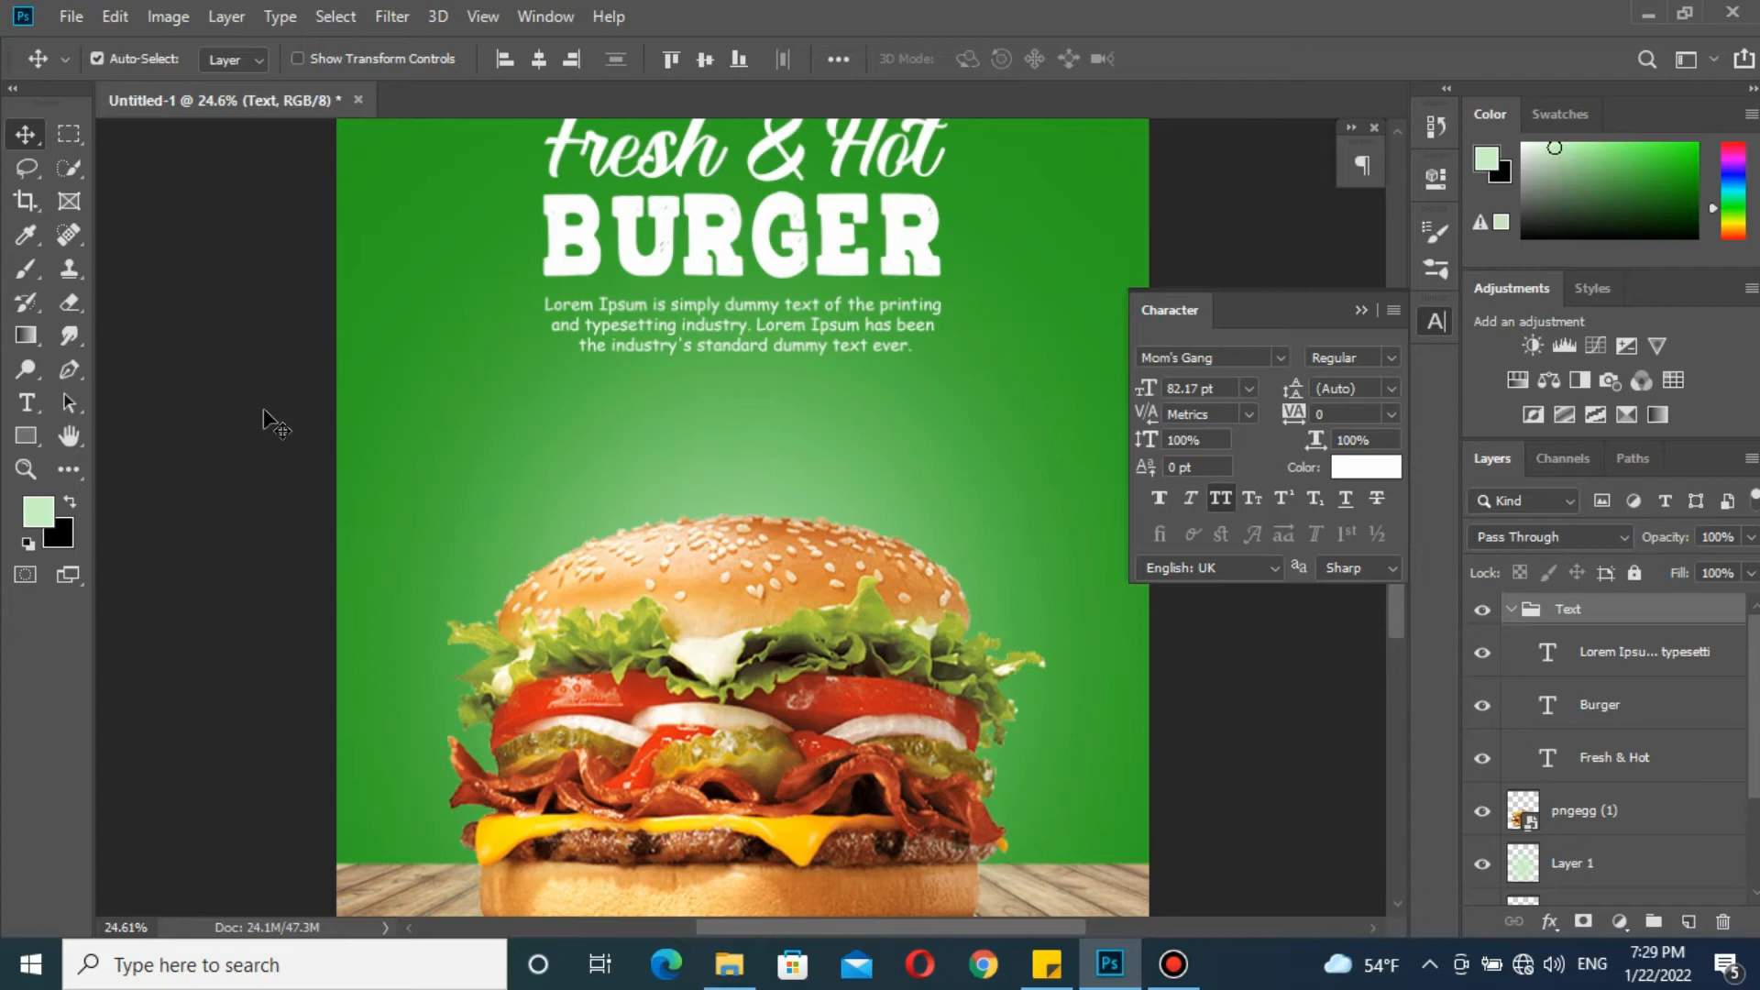
pyautogui.click(26, 436)
pyautogui.moveTo(636, 383); pyautogui.dragTo(871, 452)
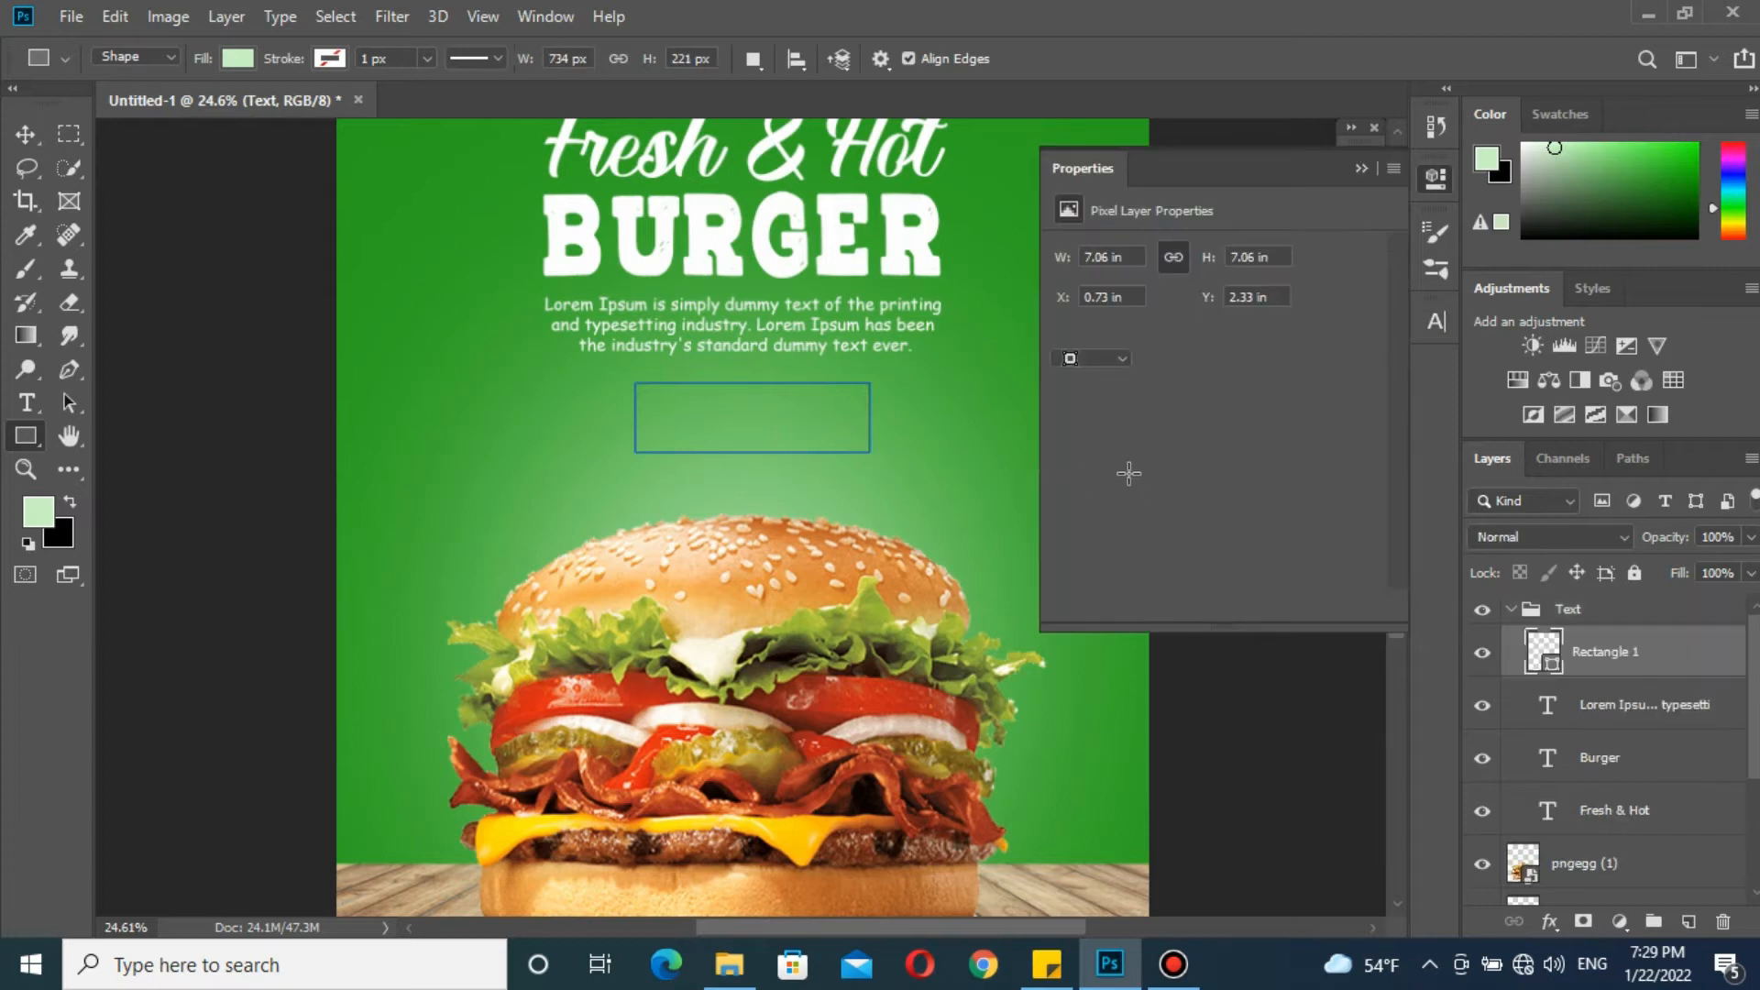
pyautogui.moveTo(1052, 427); pyautogui.dragTo(1261, 425)
pyautogui.press('Return')
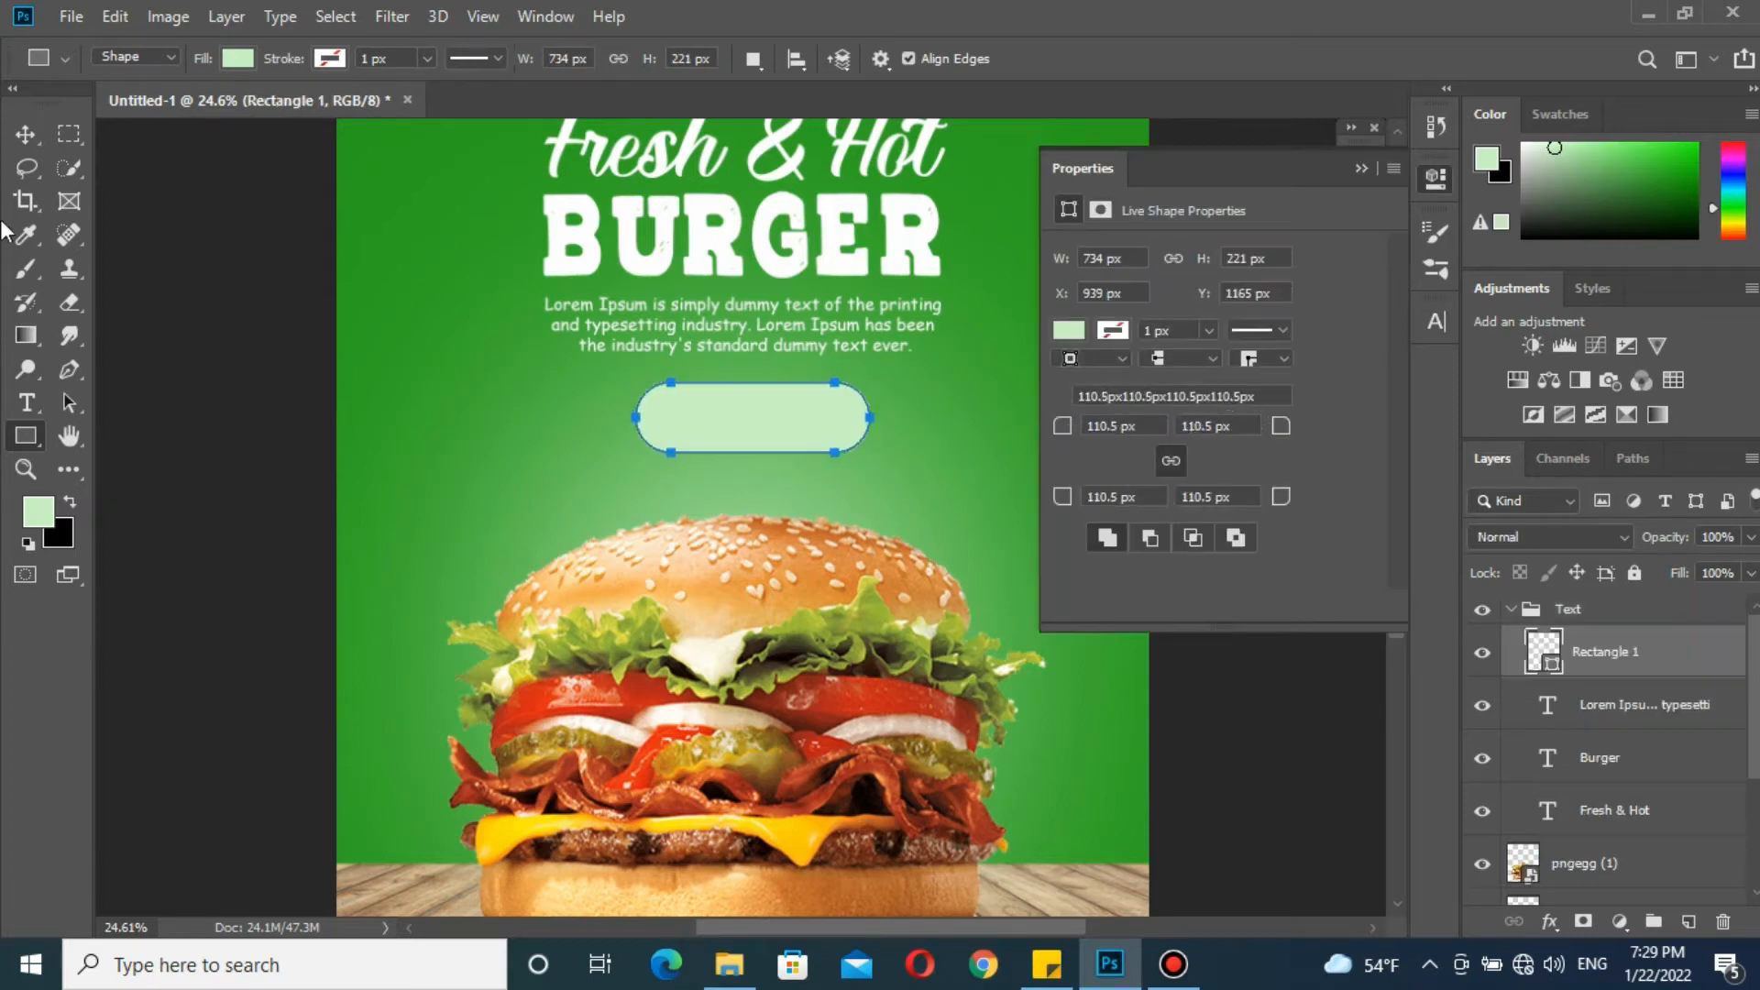
# Move the rounded rectangle layer out of the Text group to the top of the layer stack
pyautogui.click(25, 134)
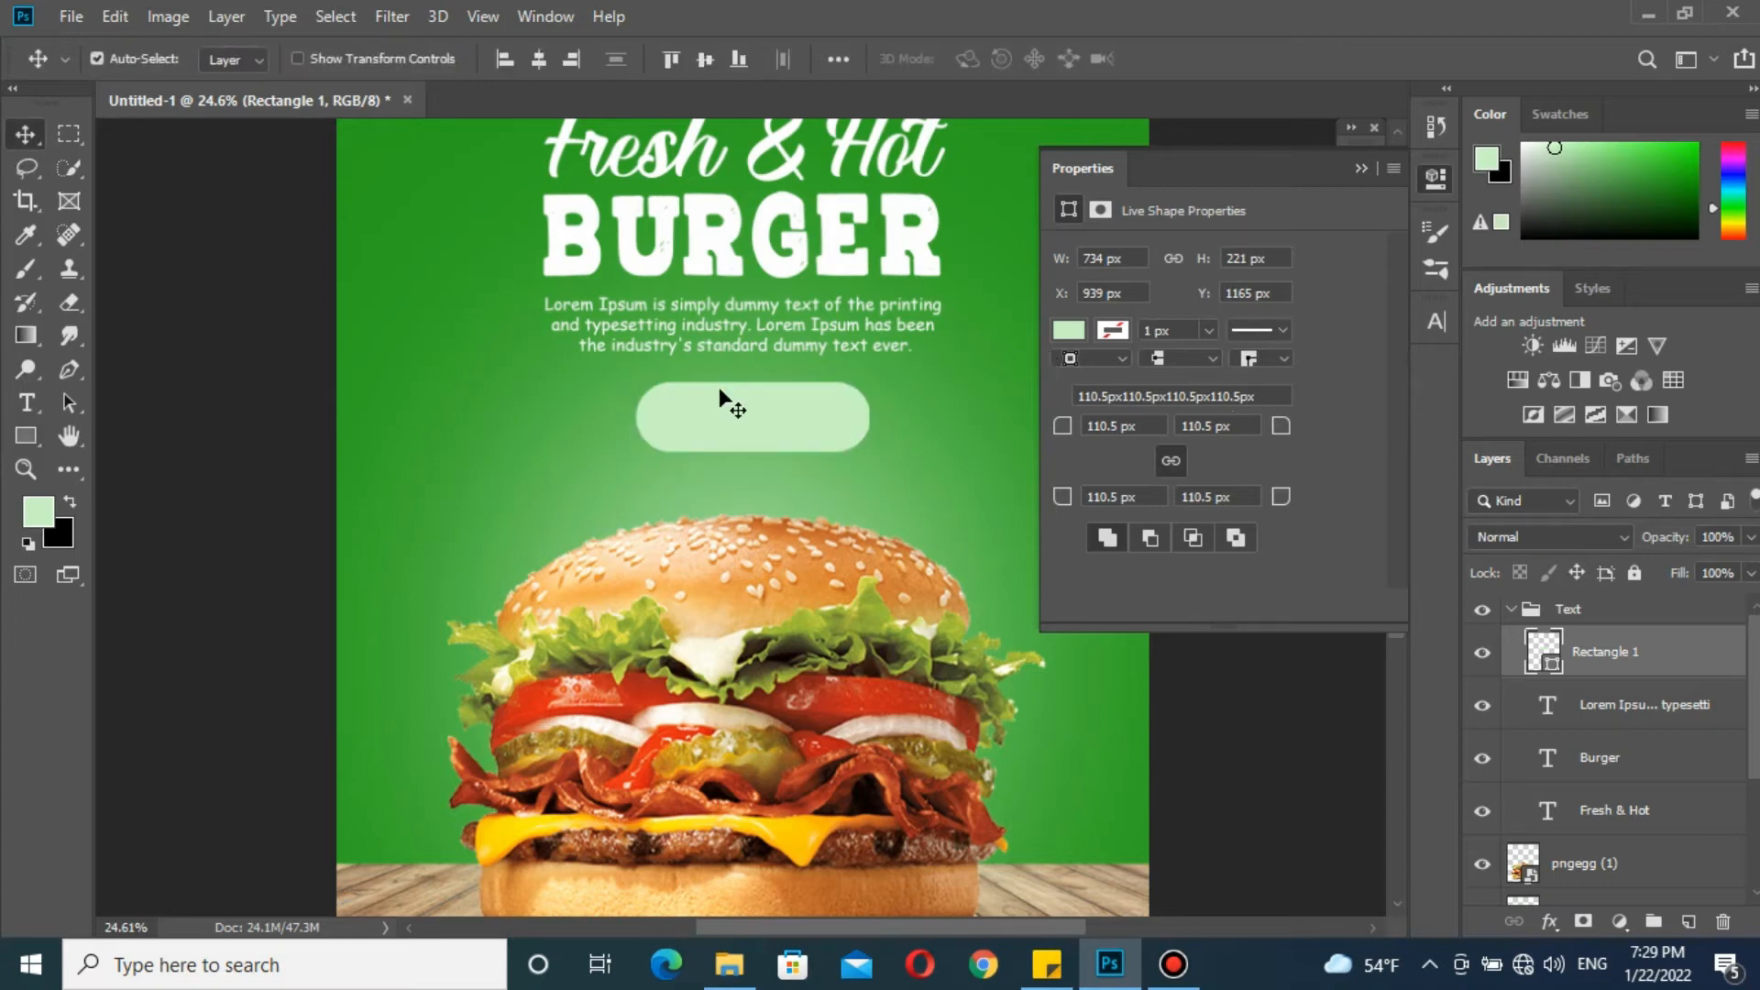
pyautogui.click(1366, 171)
pyautogui.moveTo(1683, 663); pyautogui.dragTo(1682, 600)
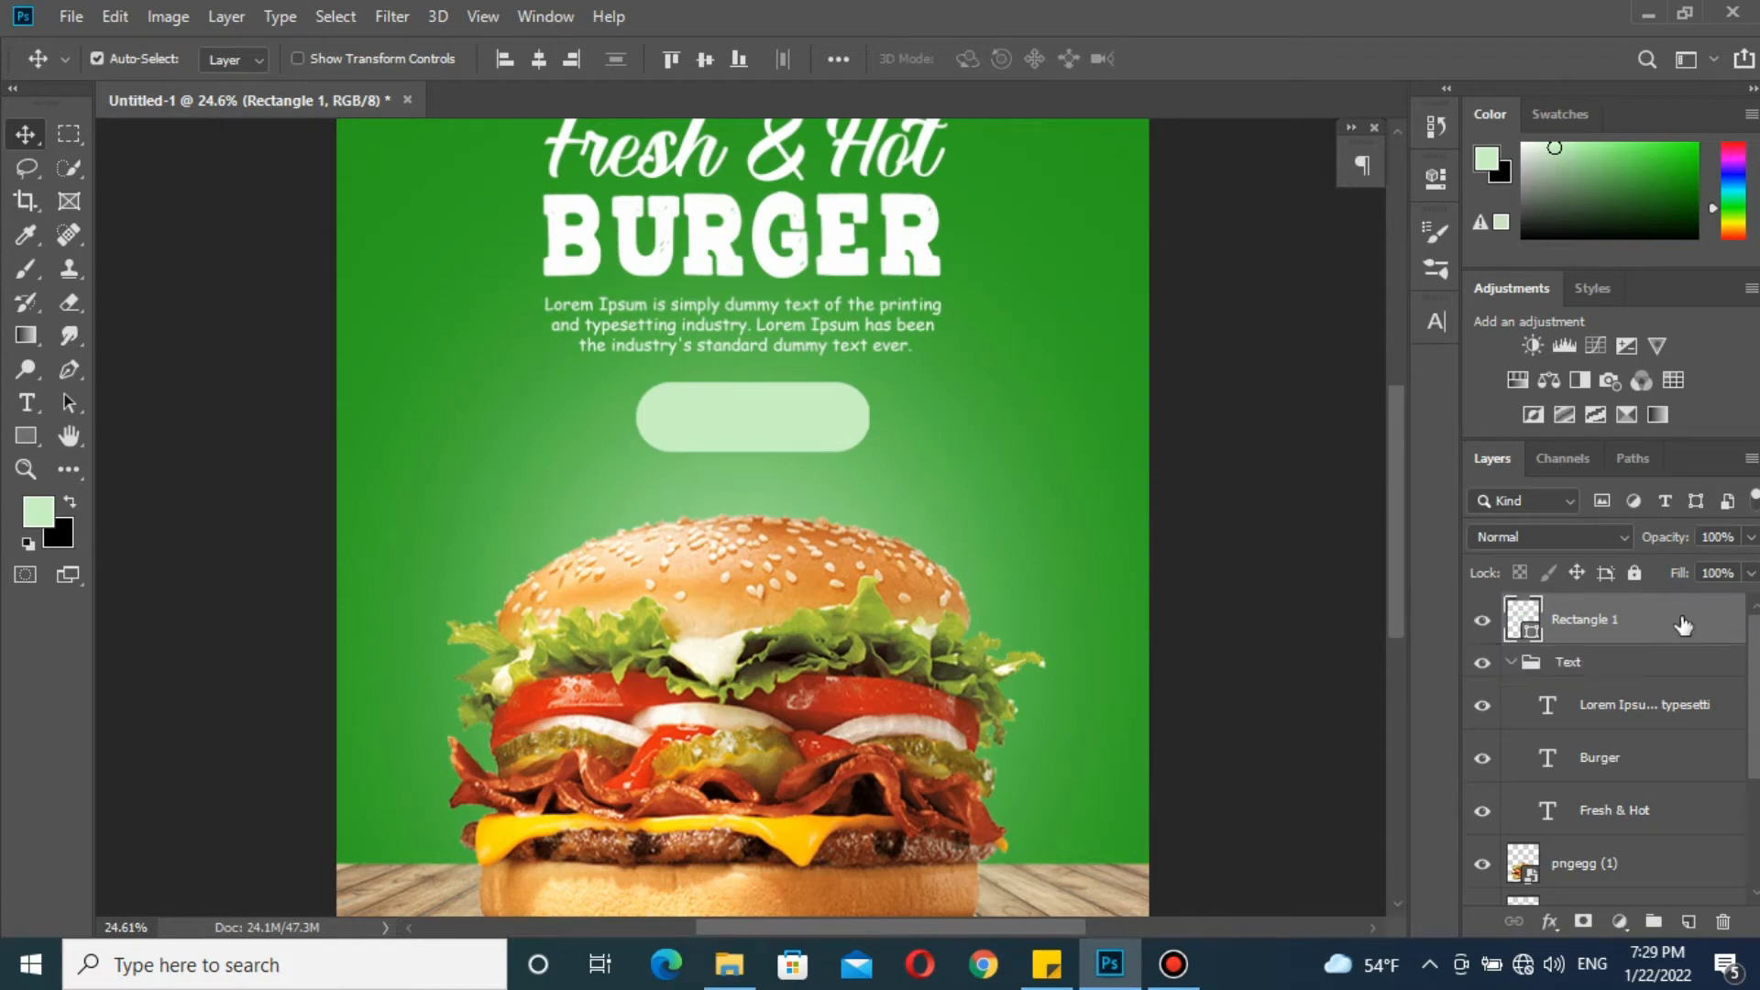
# Apply a Gradient Overlay to the rounded rectangle with a linear yellow-to-orange gradient at 90° and 100% opacity
pyautogui.rightClick(1680, 616)
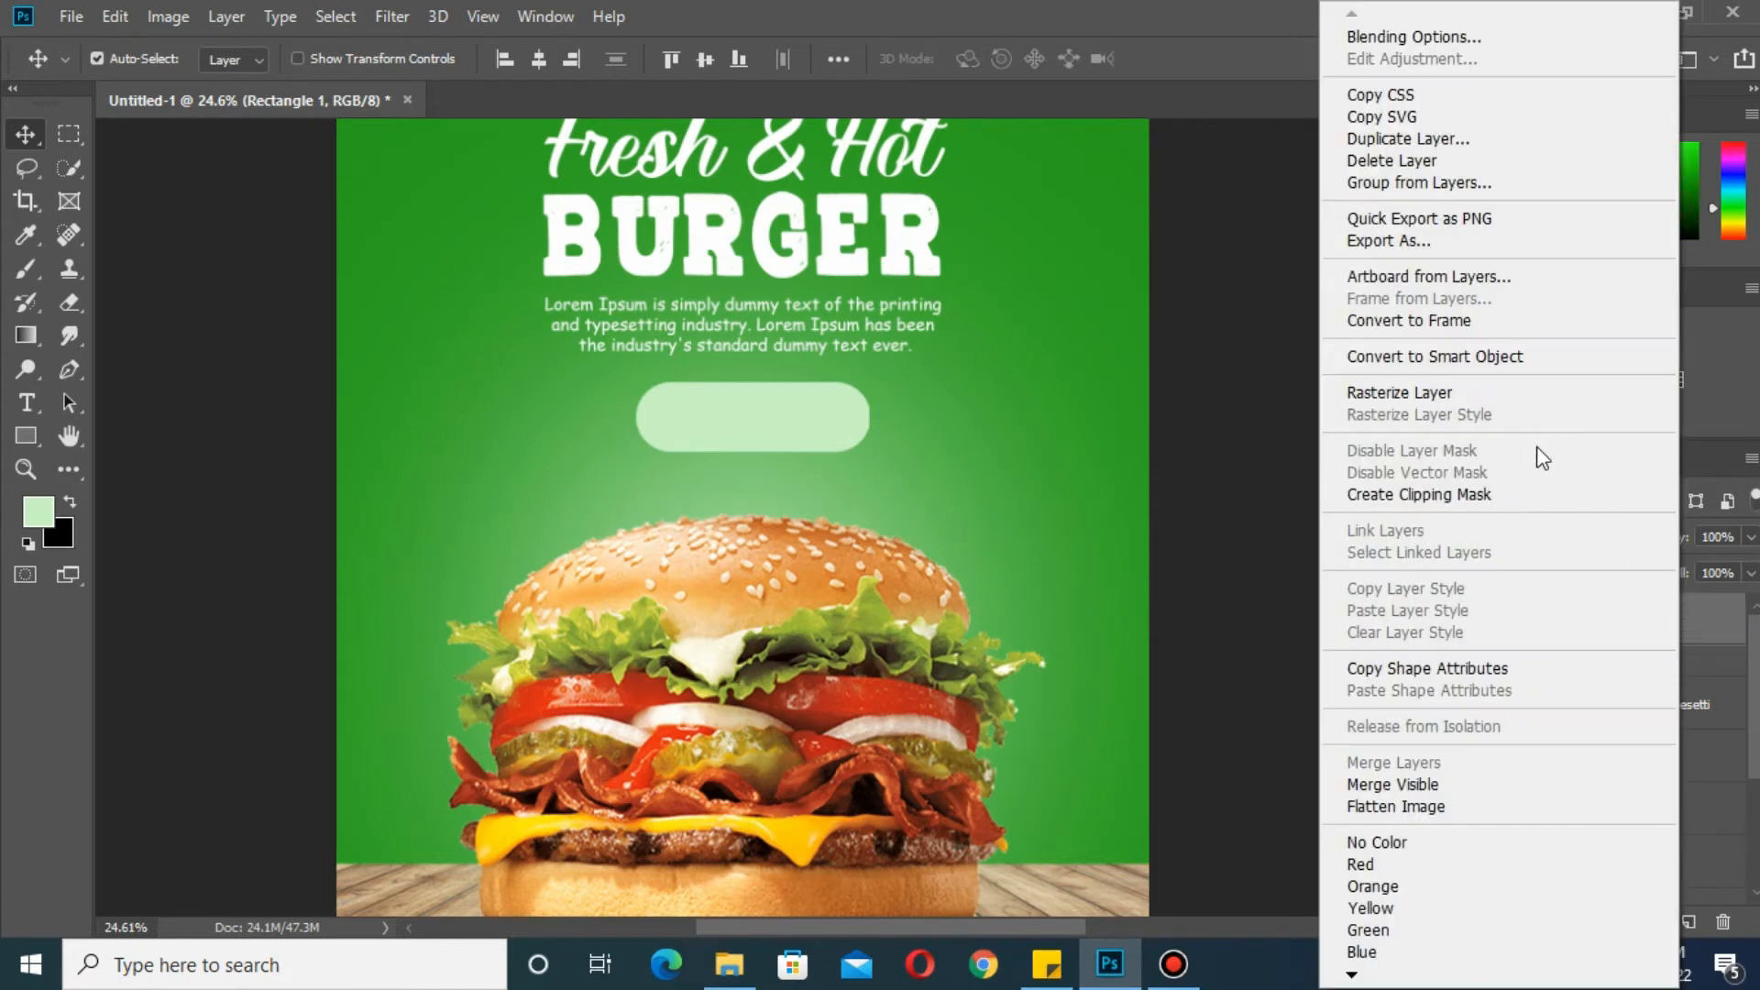
pyautogui.click(1515, 37)
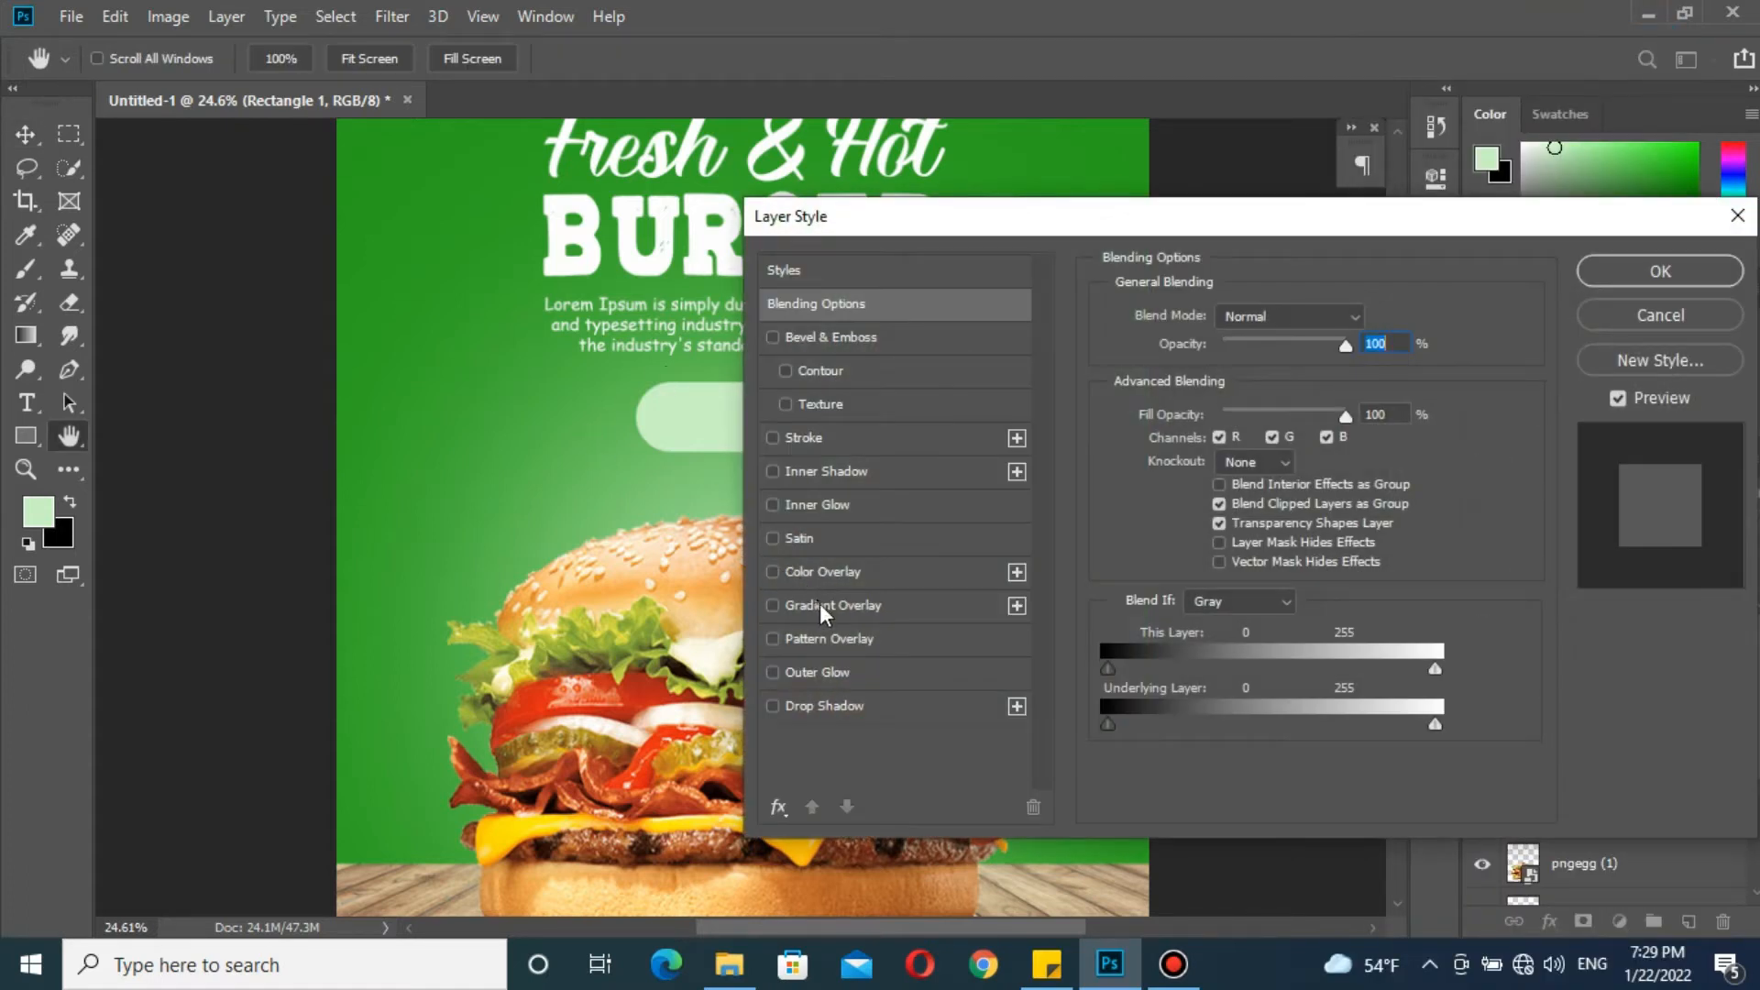
pyautogui.click(819, 603)
pyautogui.moveTo(1196, 230); pyautogui.dragTo(1325, 214)
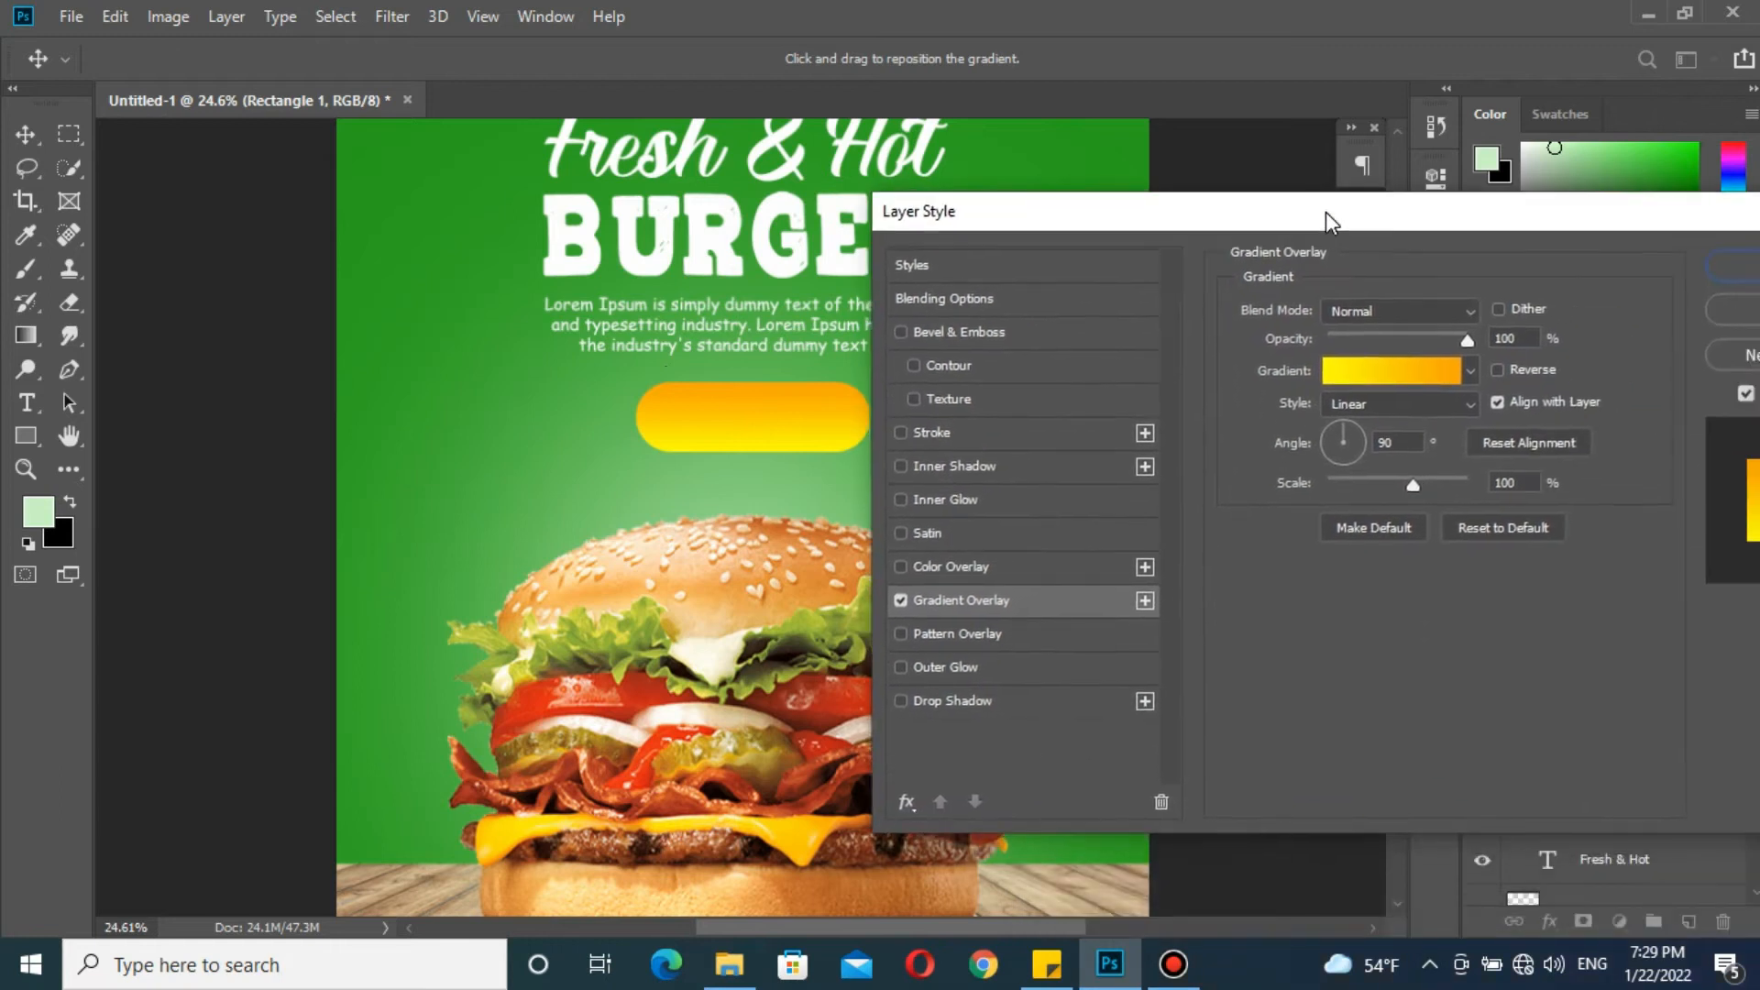
pyautogui.click(1466, 370)
pyautogui.click(1448, 378)
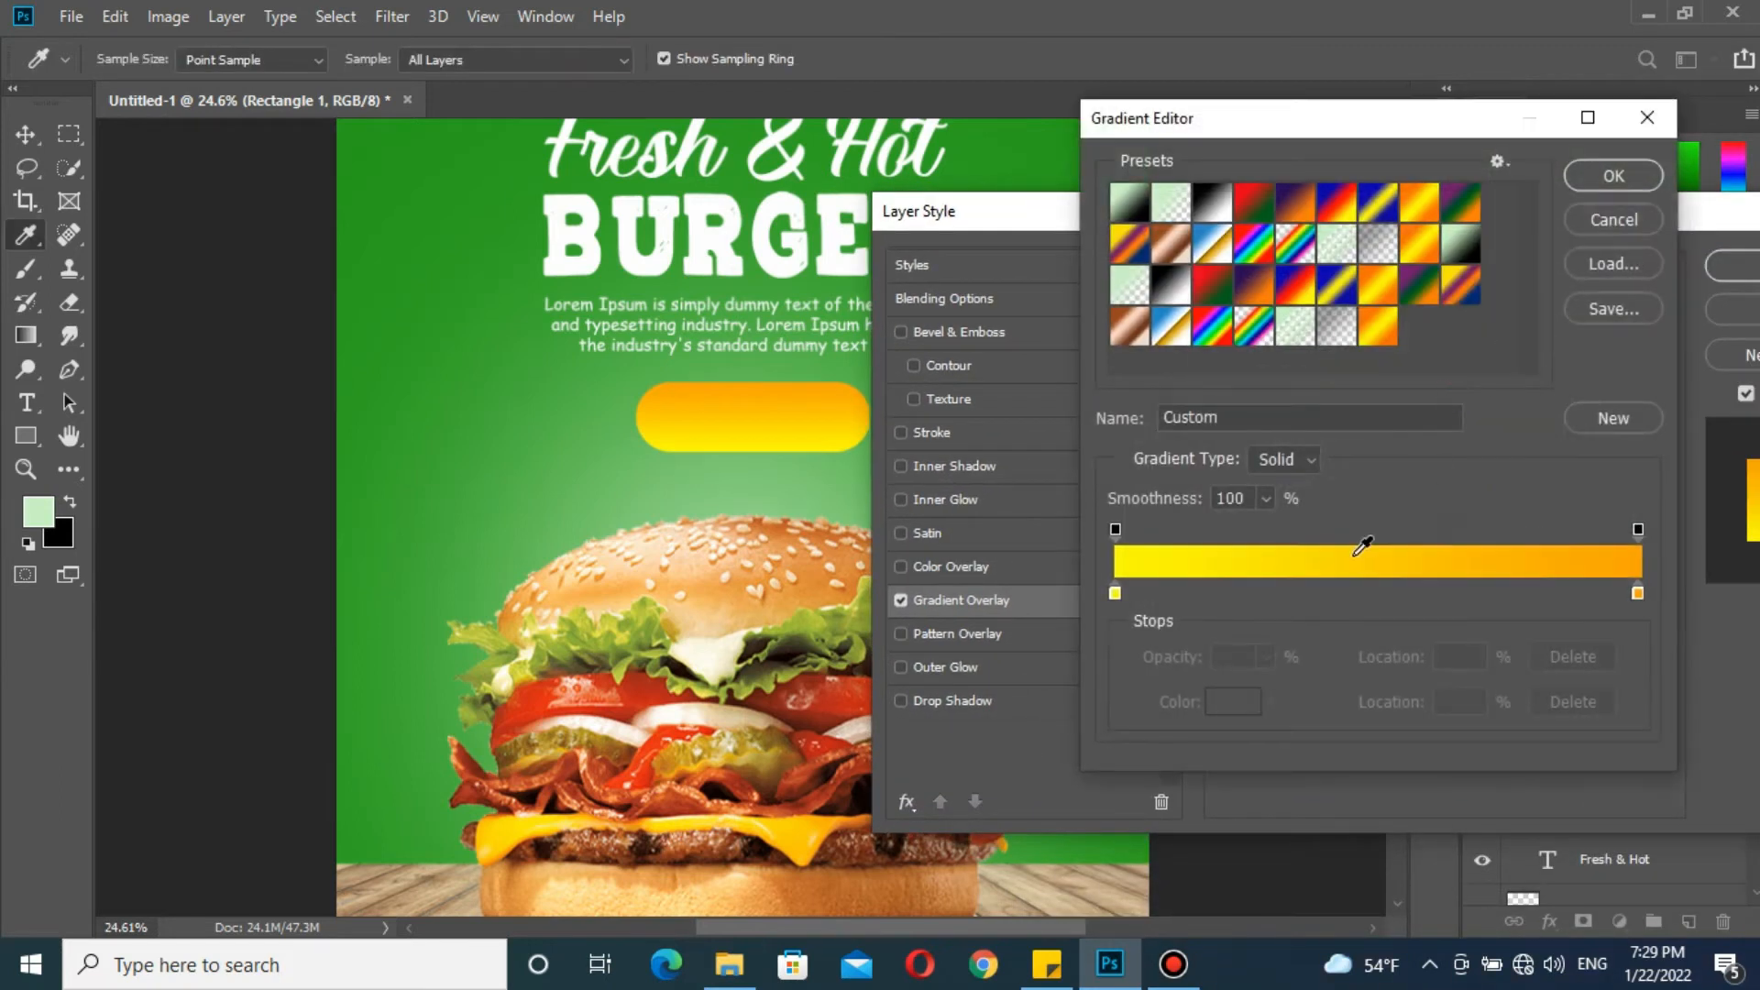
pyautogui.click(1624, 175)
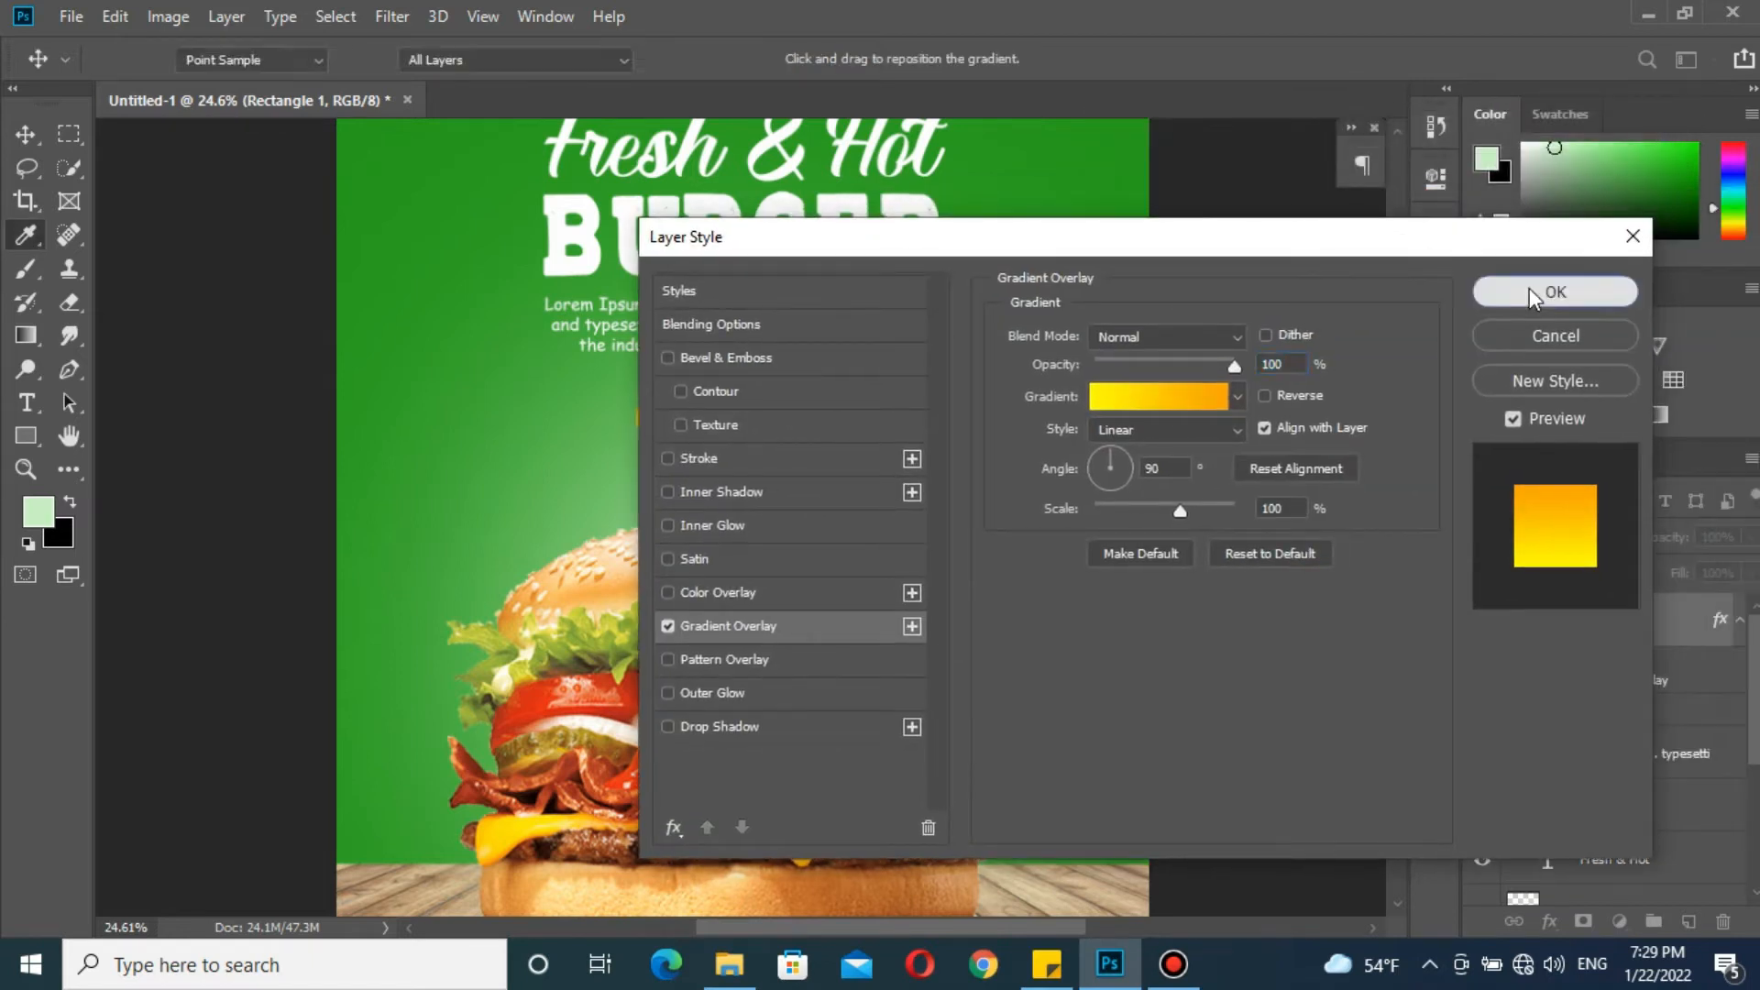
pyautogui.click(1529, 290)
# Centre the rounded rectangle horizontally on the canvas, keeping it between the paragraph and the burger
pyautogui.hotkey('ctrl', '-')
pyautogui.scroll(3, 781, 431)
pyautogui.moveTo(775, 443); pyautogui.dragTo(777, 441)
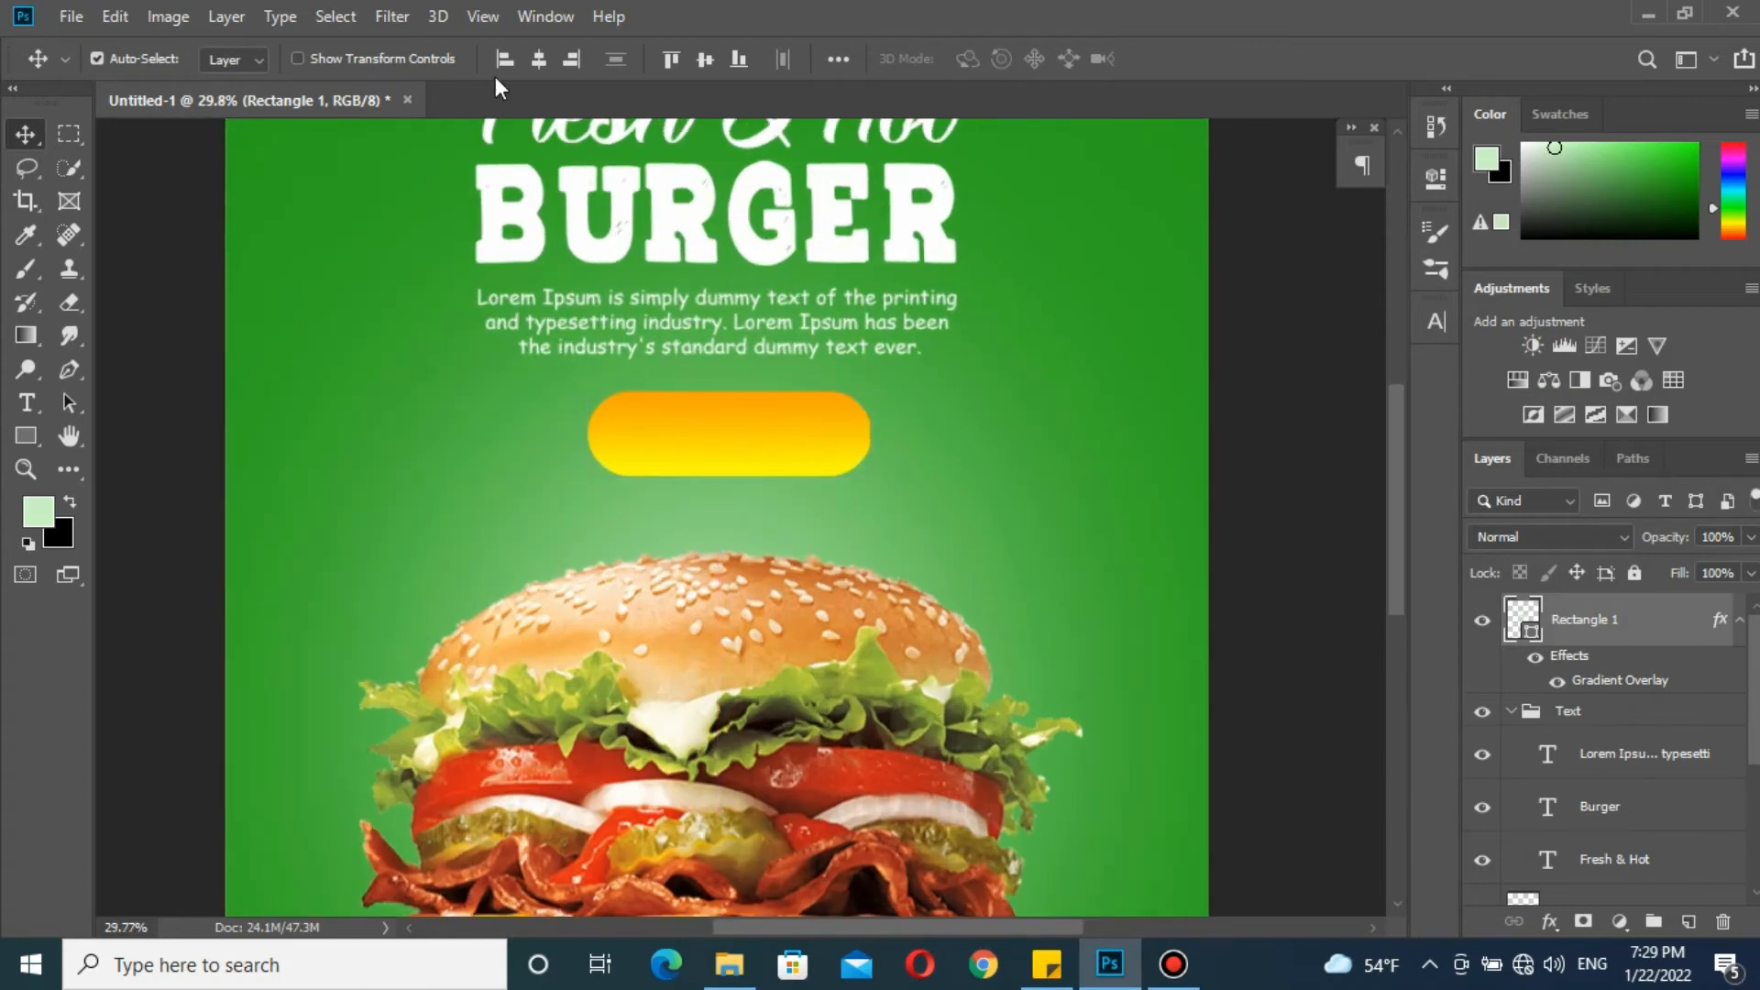
pyautogui.click(539, 58)
# Add a new text layer reading "ORDER NOW" near the orange rounded rectangle
pyautogui.scroll(1, 771, 410)
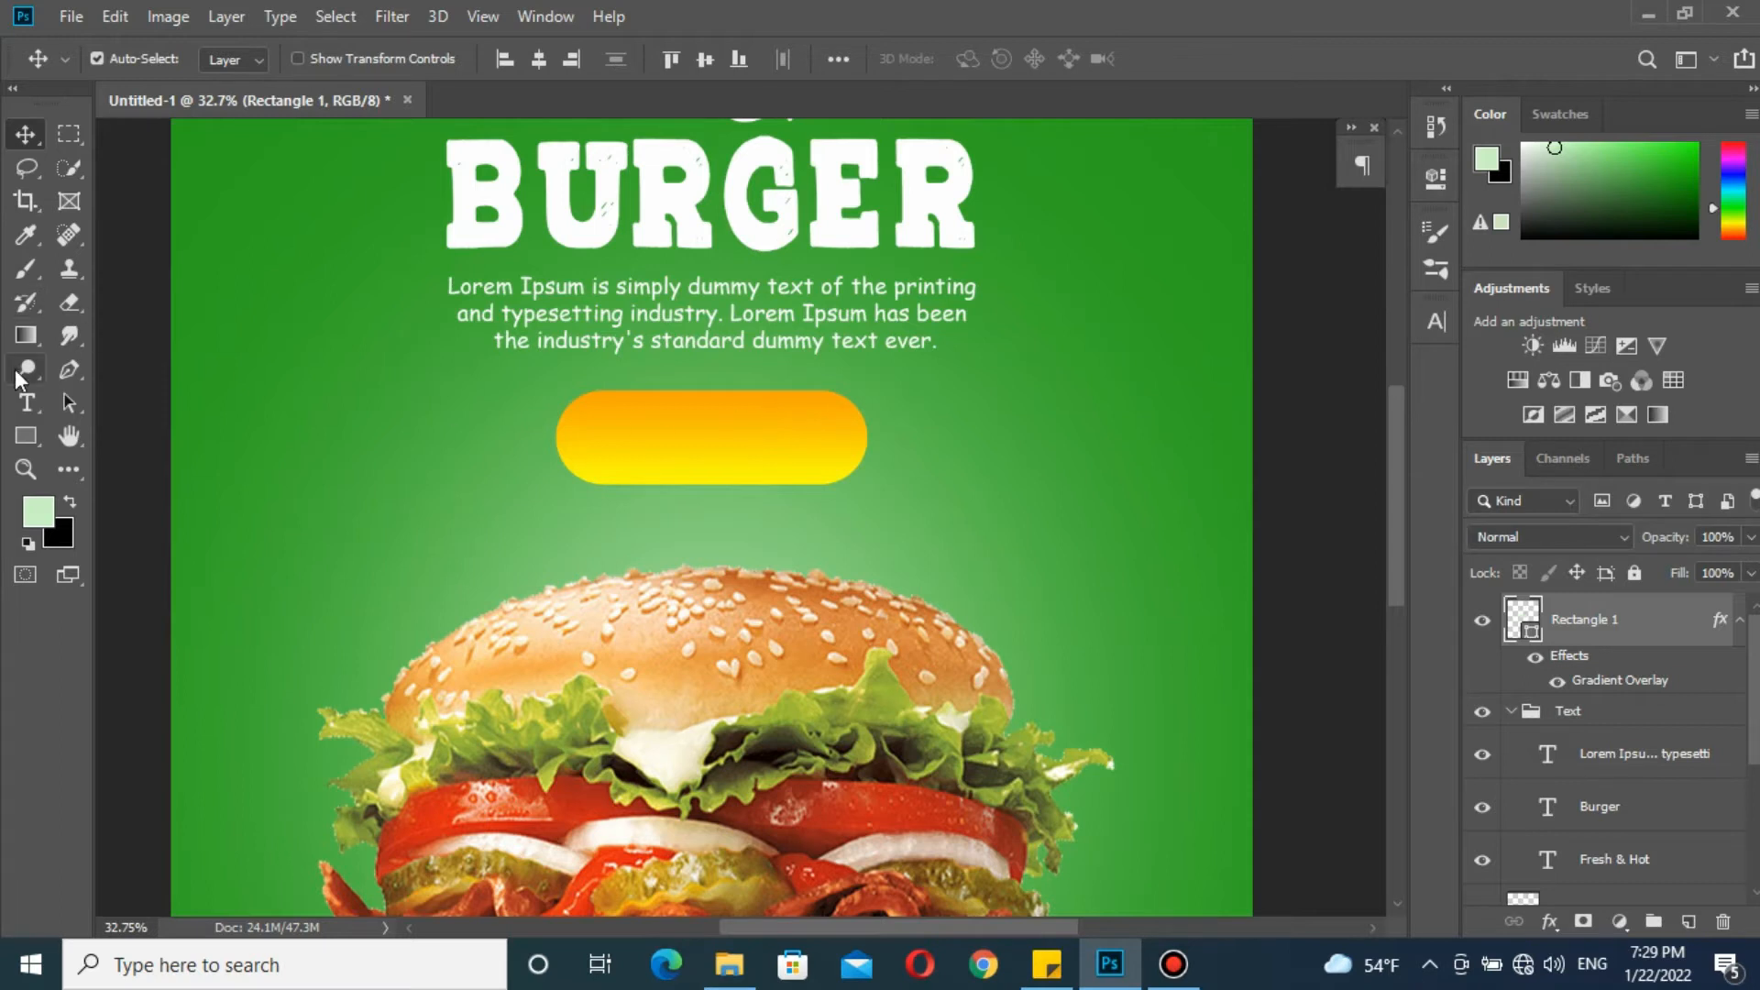
pyautogui.click(27, 403)
pyautogui.click(398, 415)
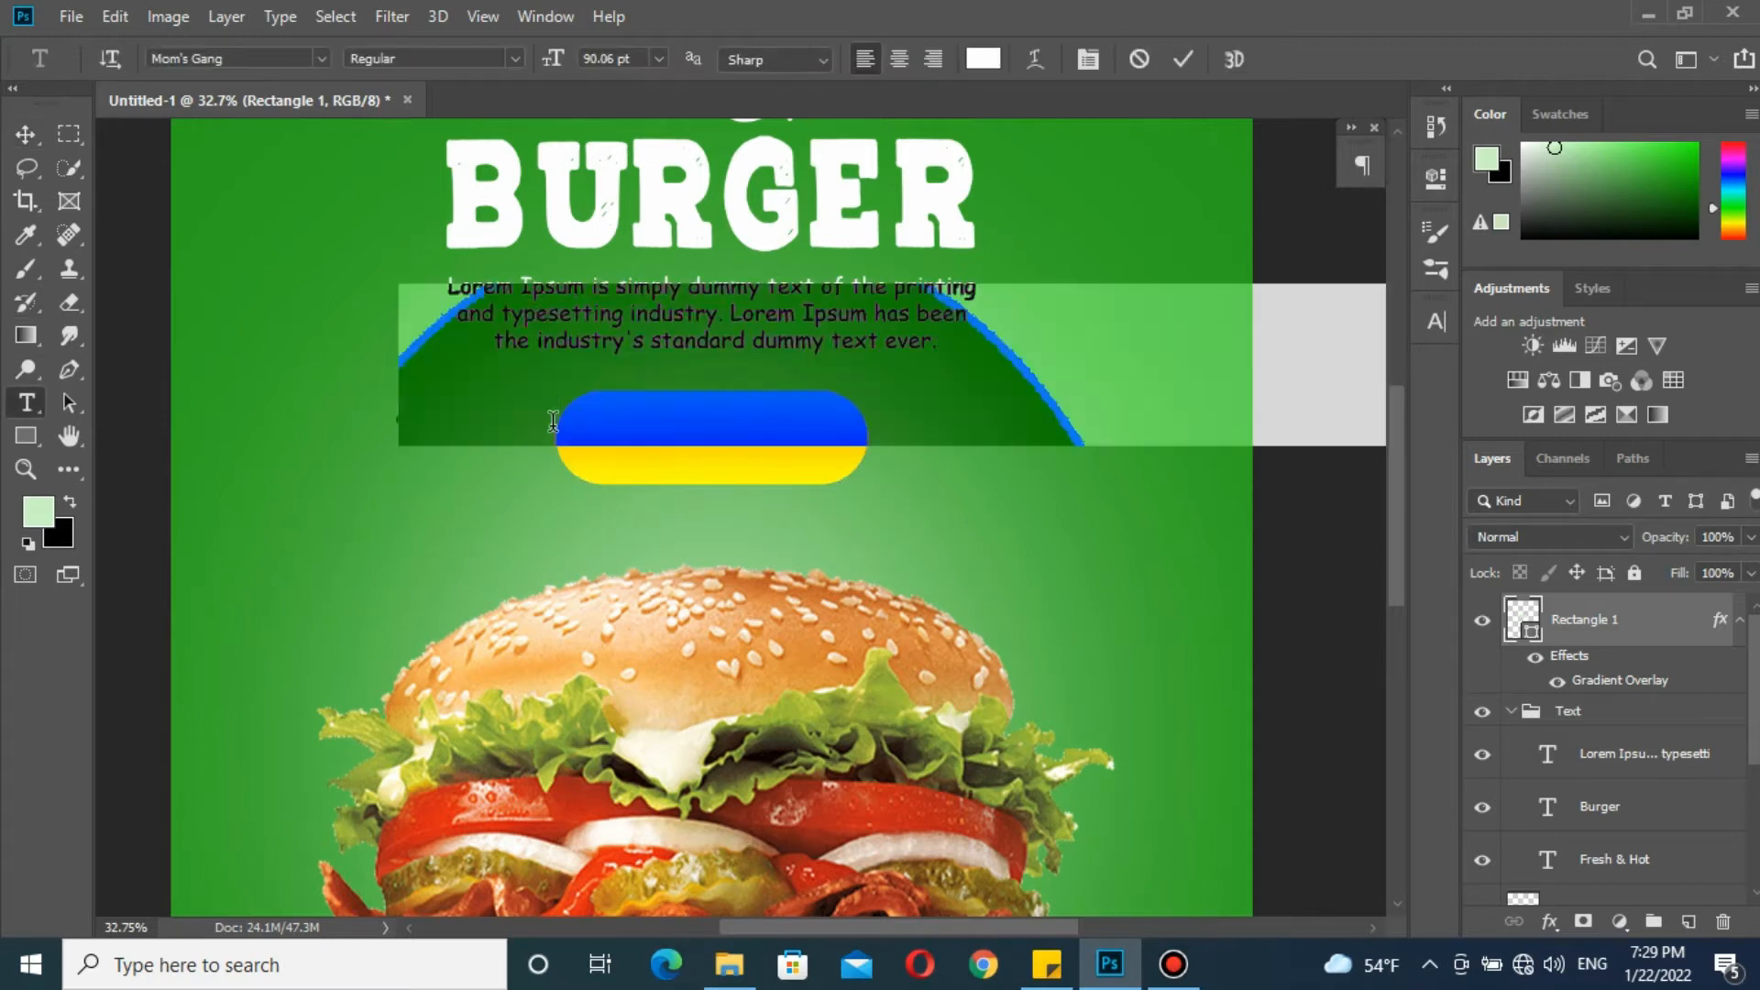
pyautogui.write('O')
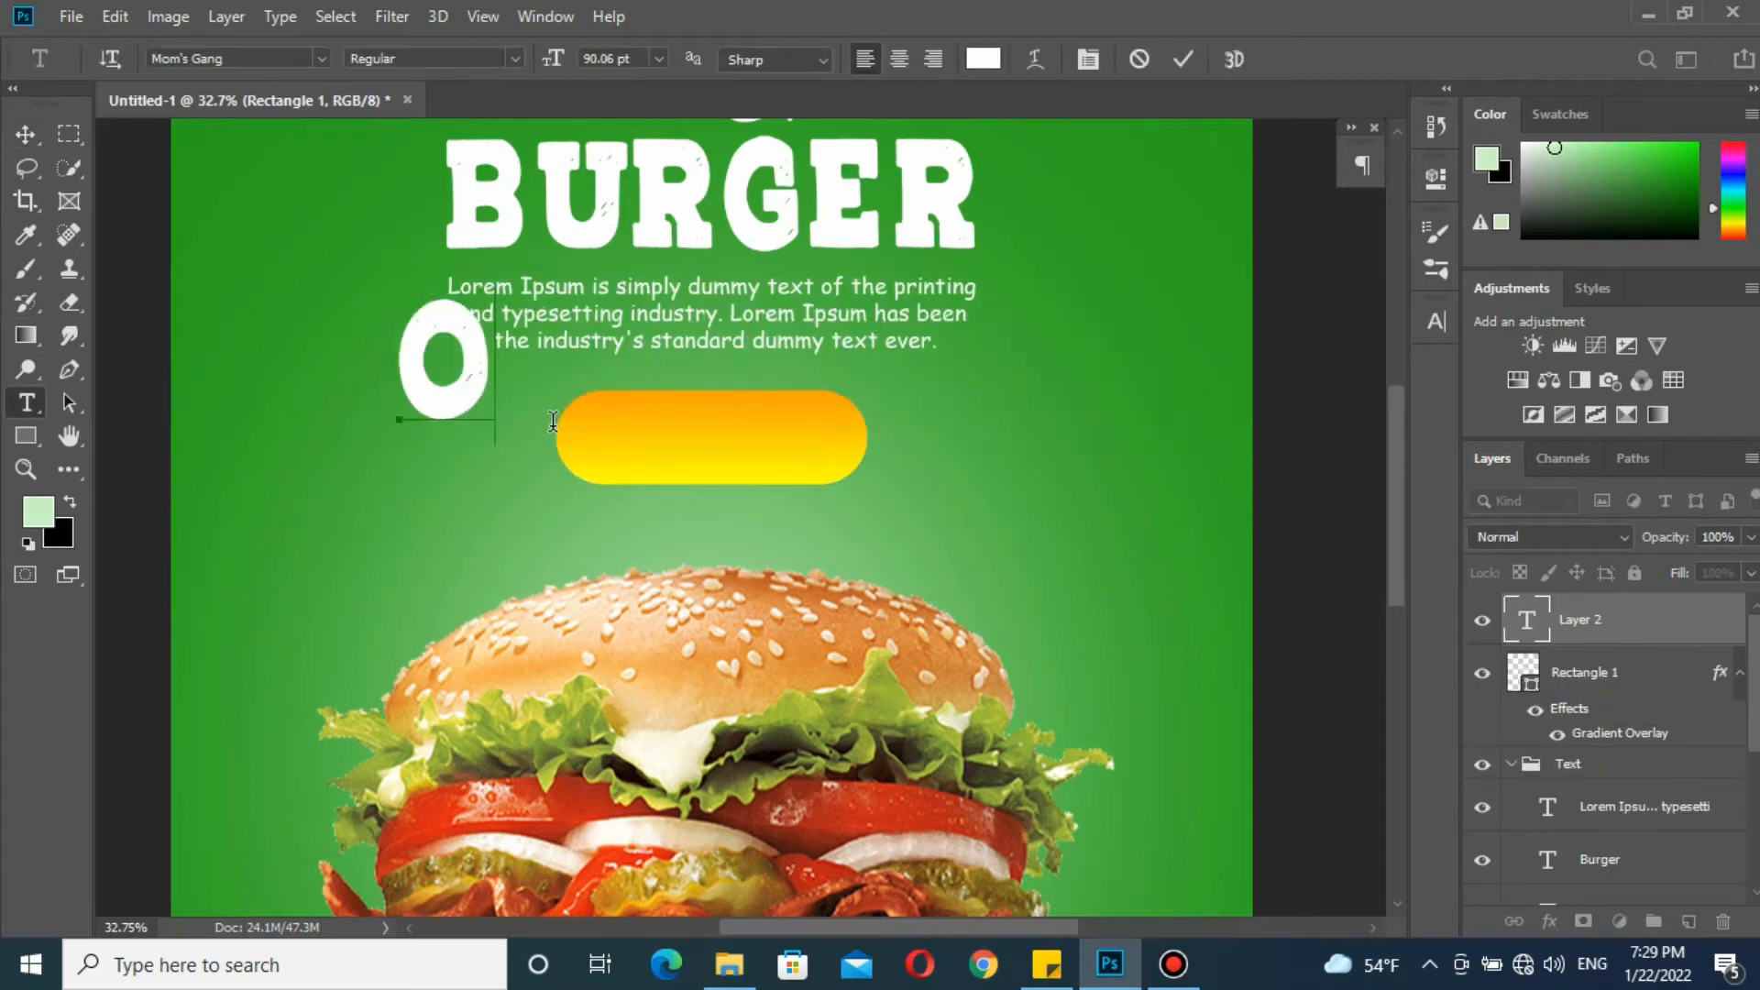
pyautogui.write('RDER NO')
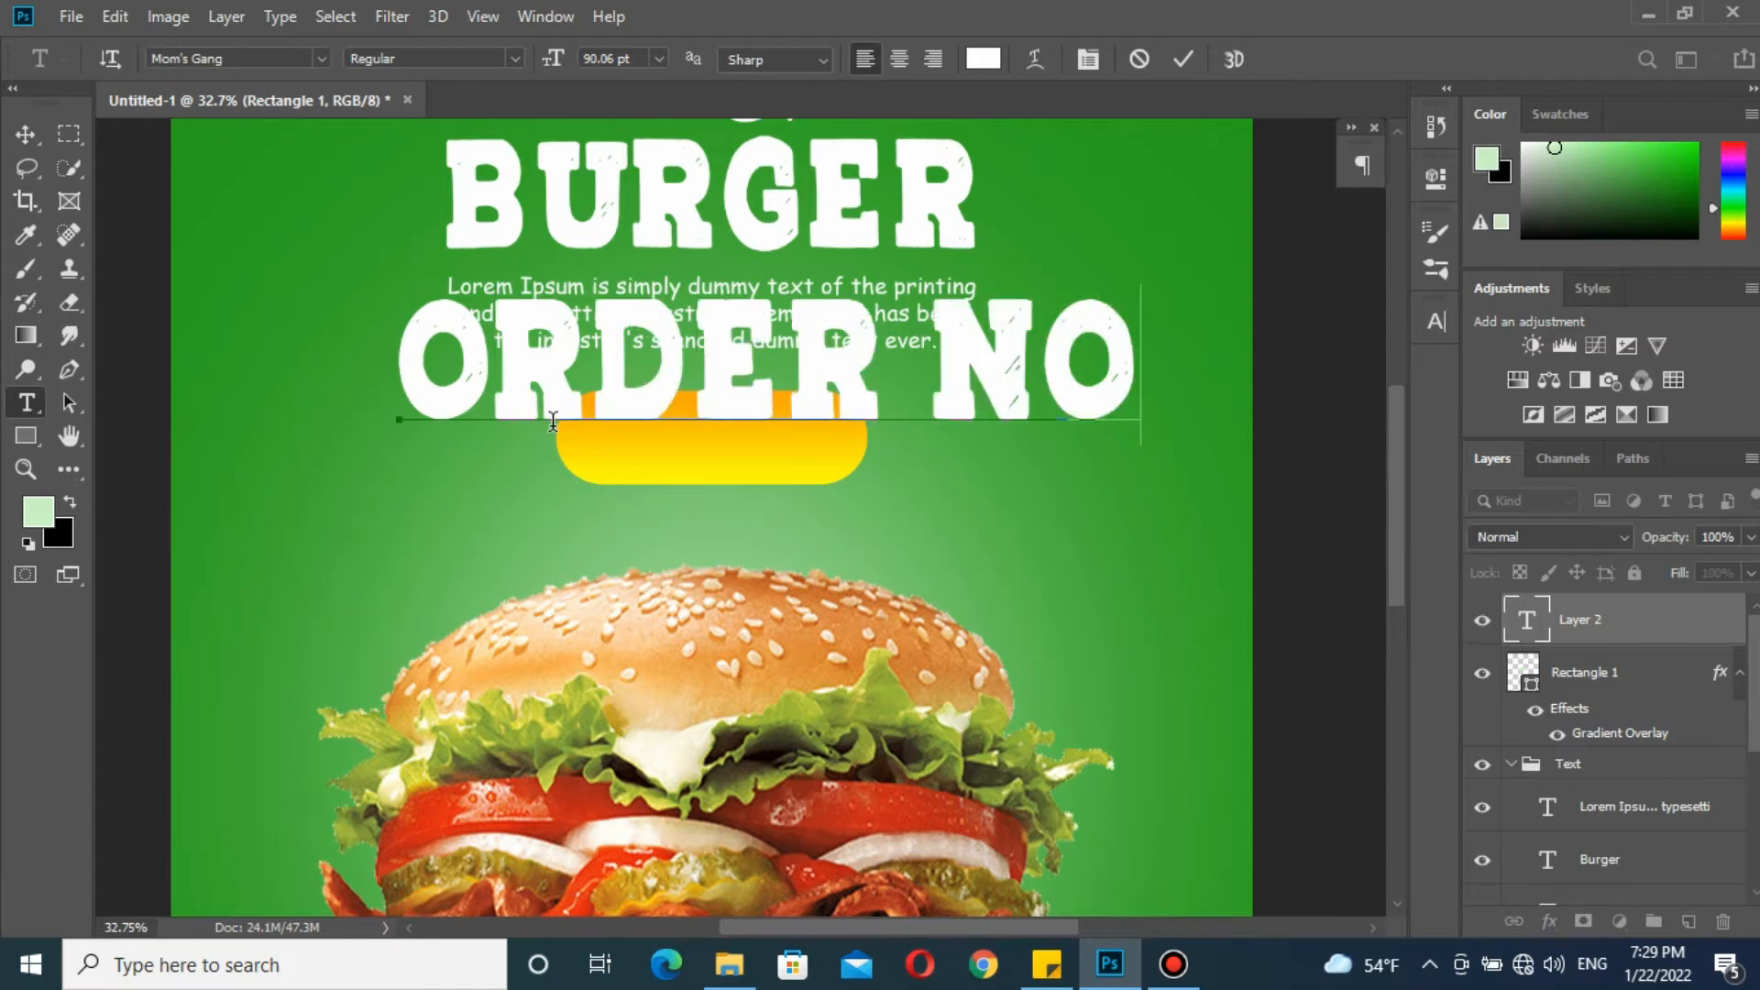
pyautogui.write('W')
pyautogui.click(24, 134)
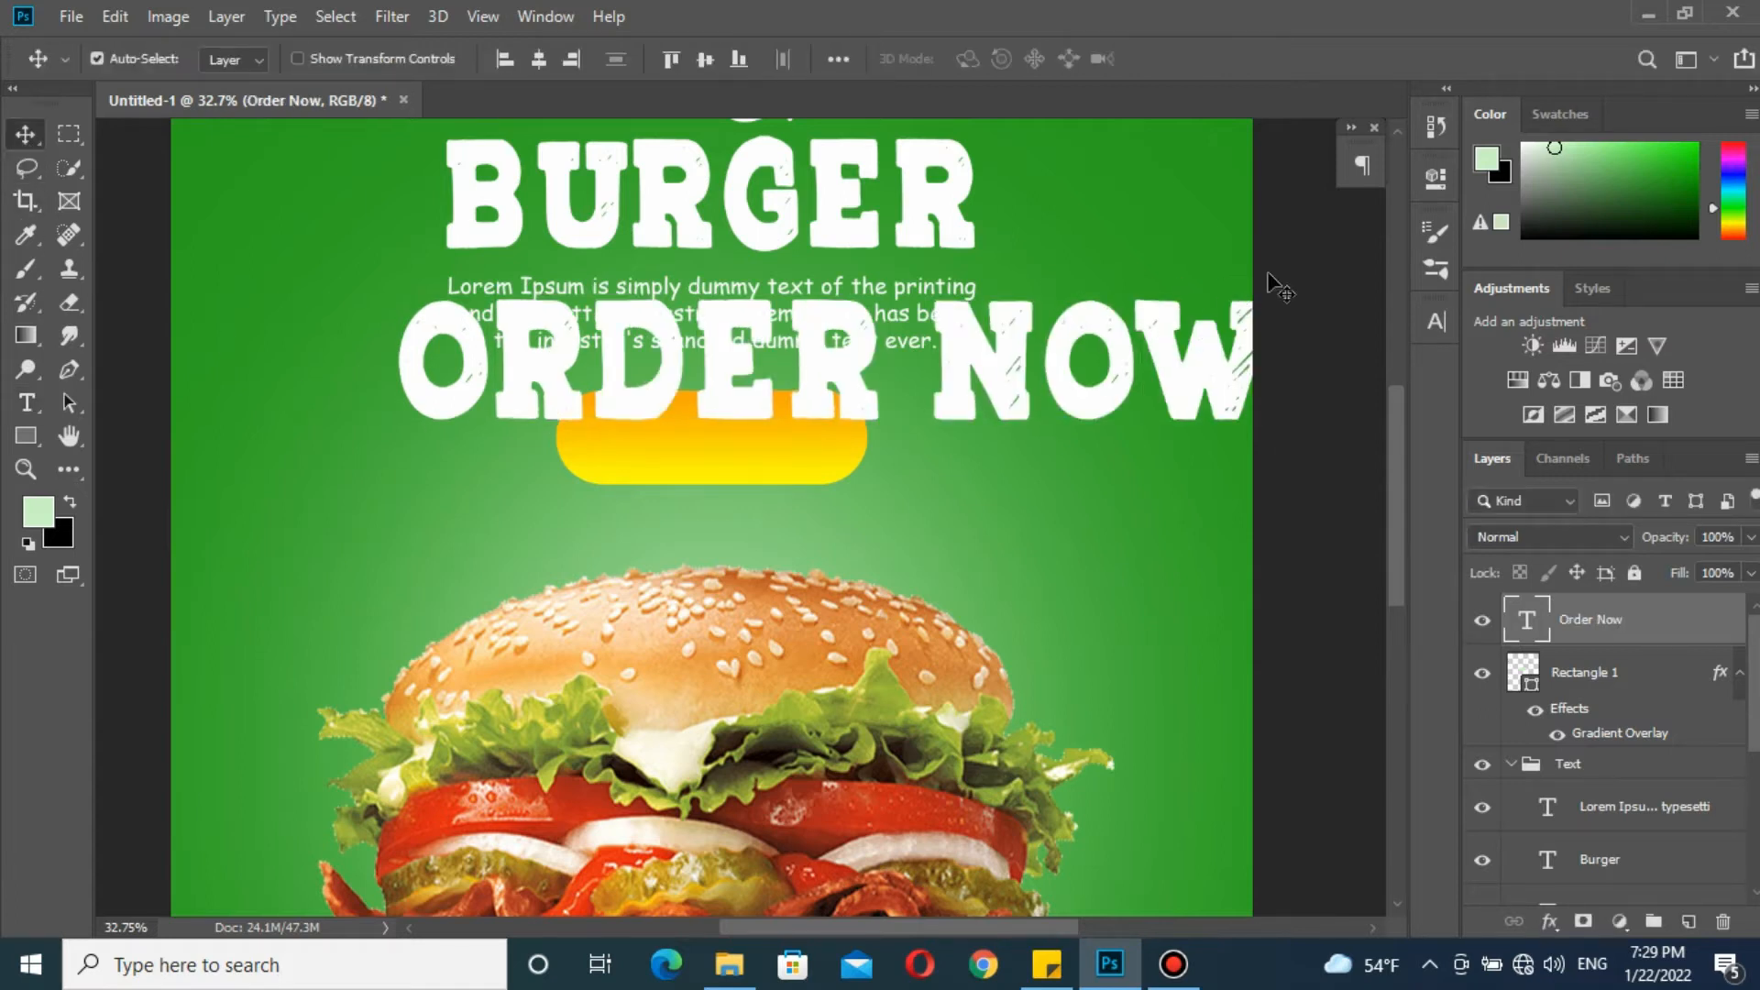
# Set the ORDER NOW text in the Couture Bold font at a size of 53.06 pt
pyautogui.click(1436, 321)
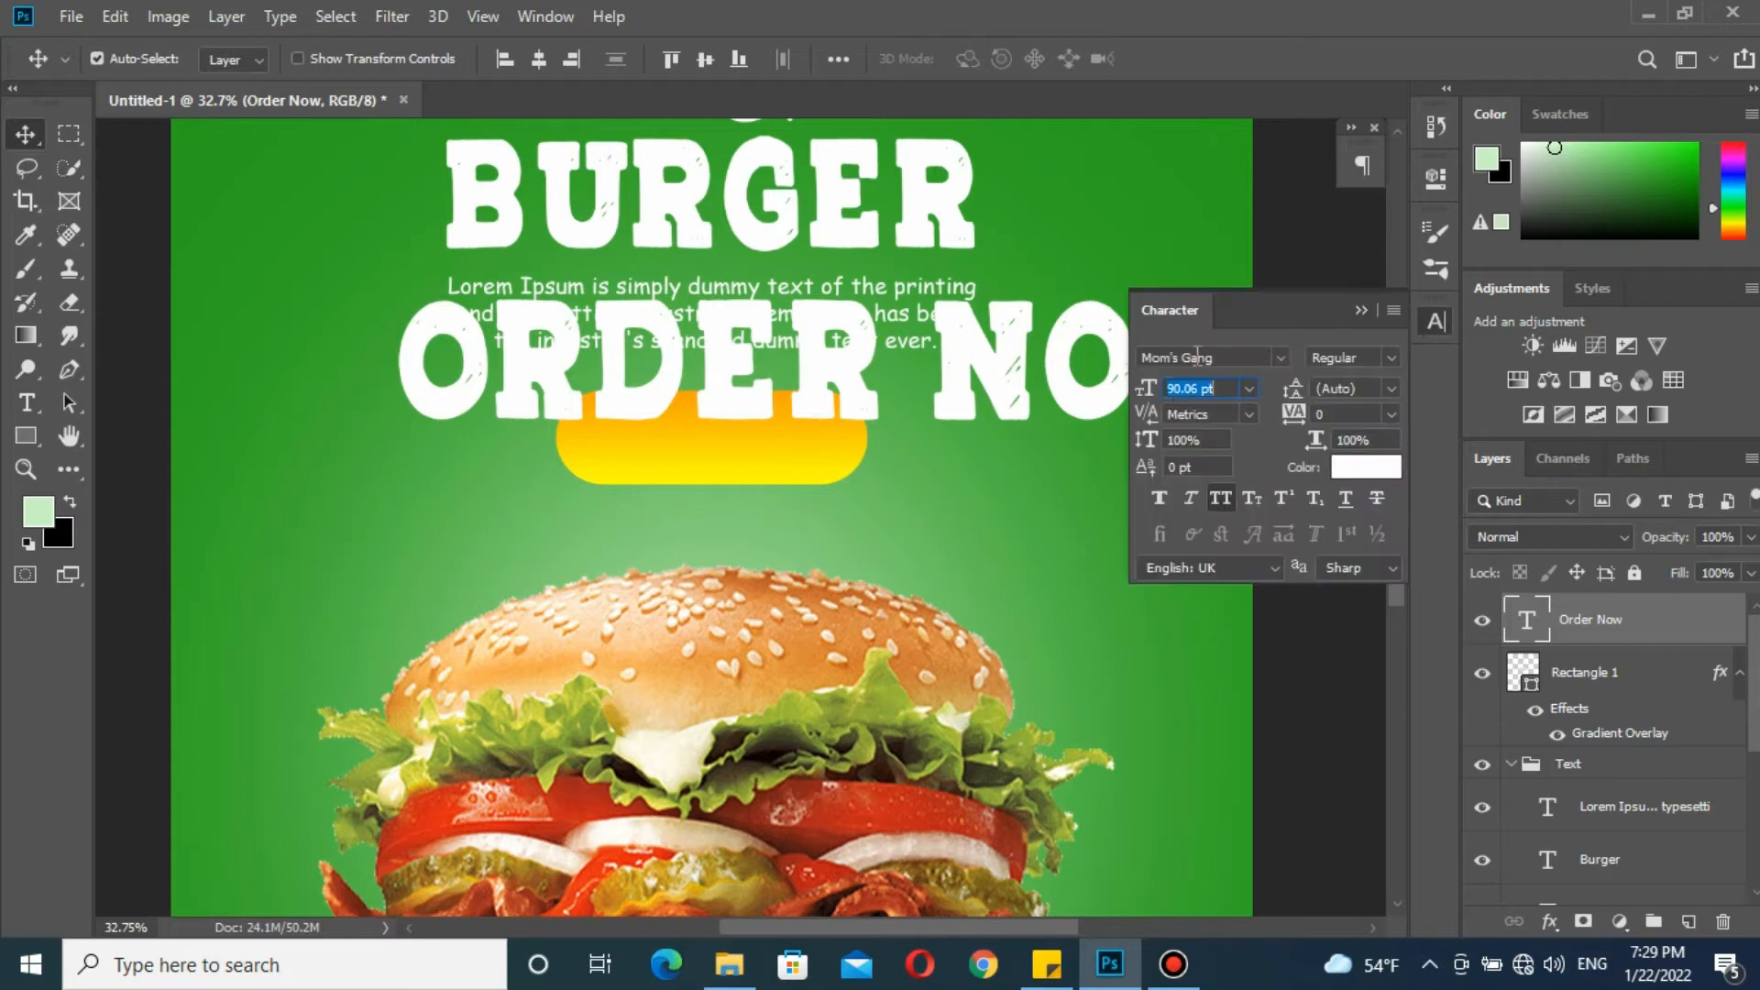
pyautogui.moveTo(1148, 388); pyautogui.dragTo(1108, 390)
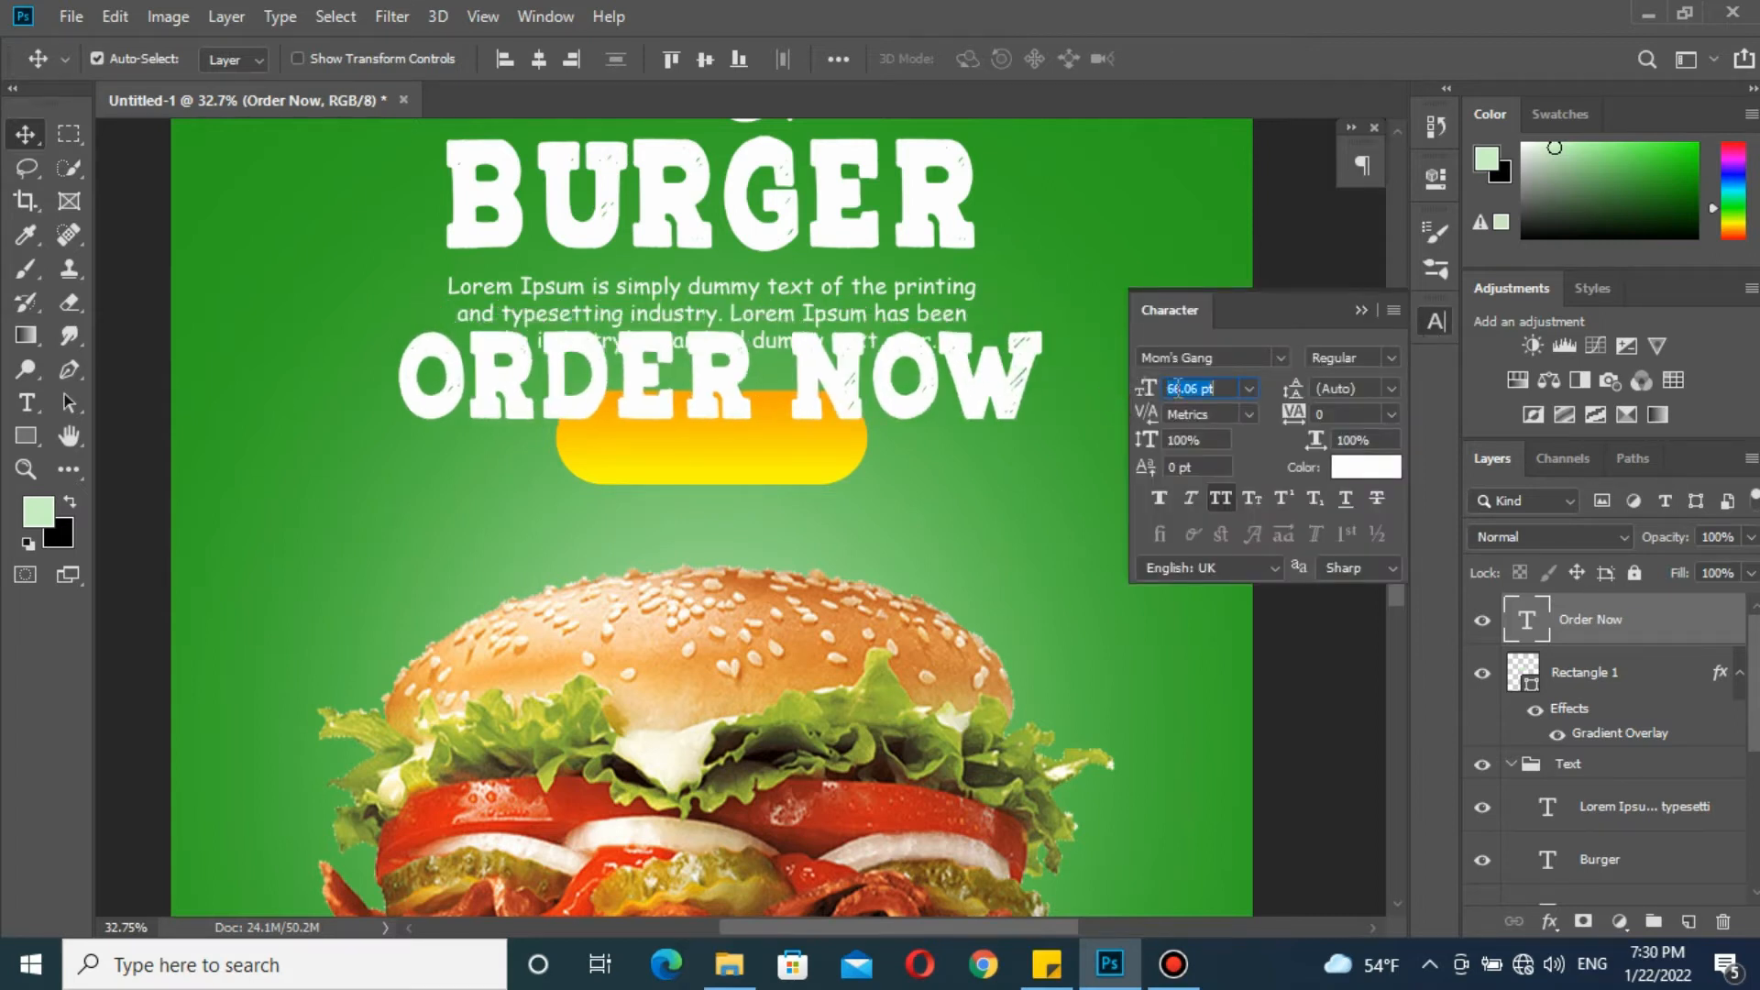
pyautogui.click(1281, 357)
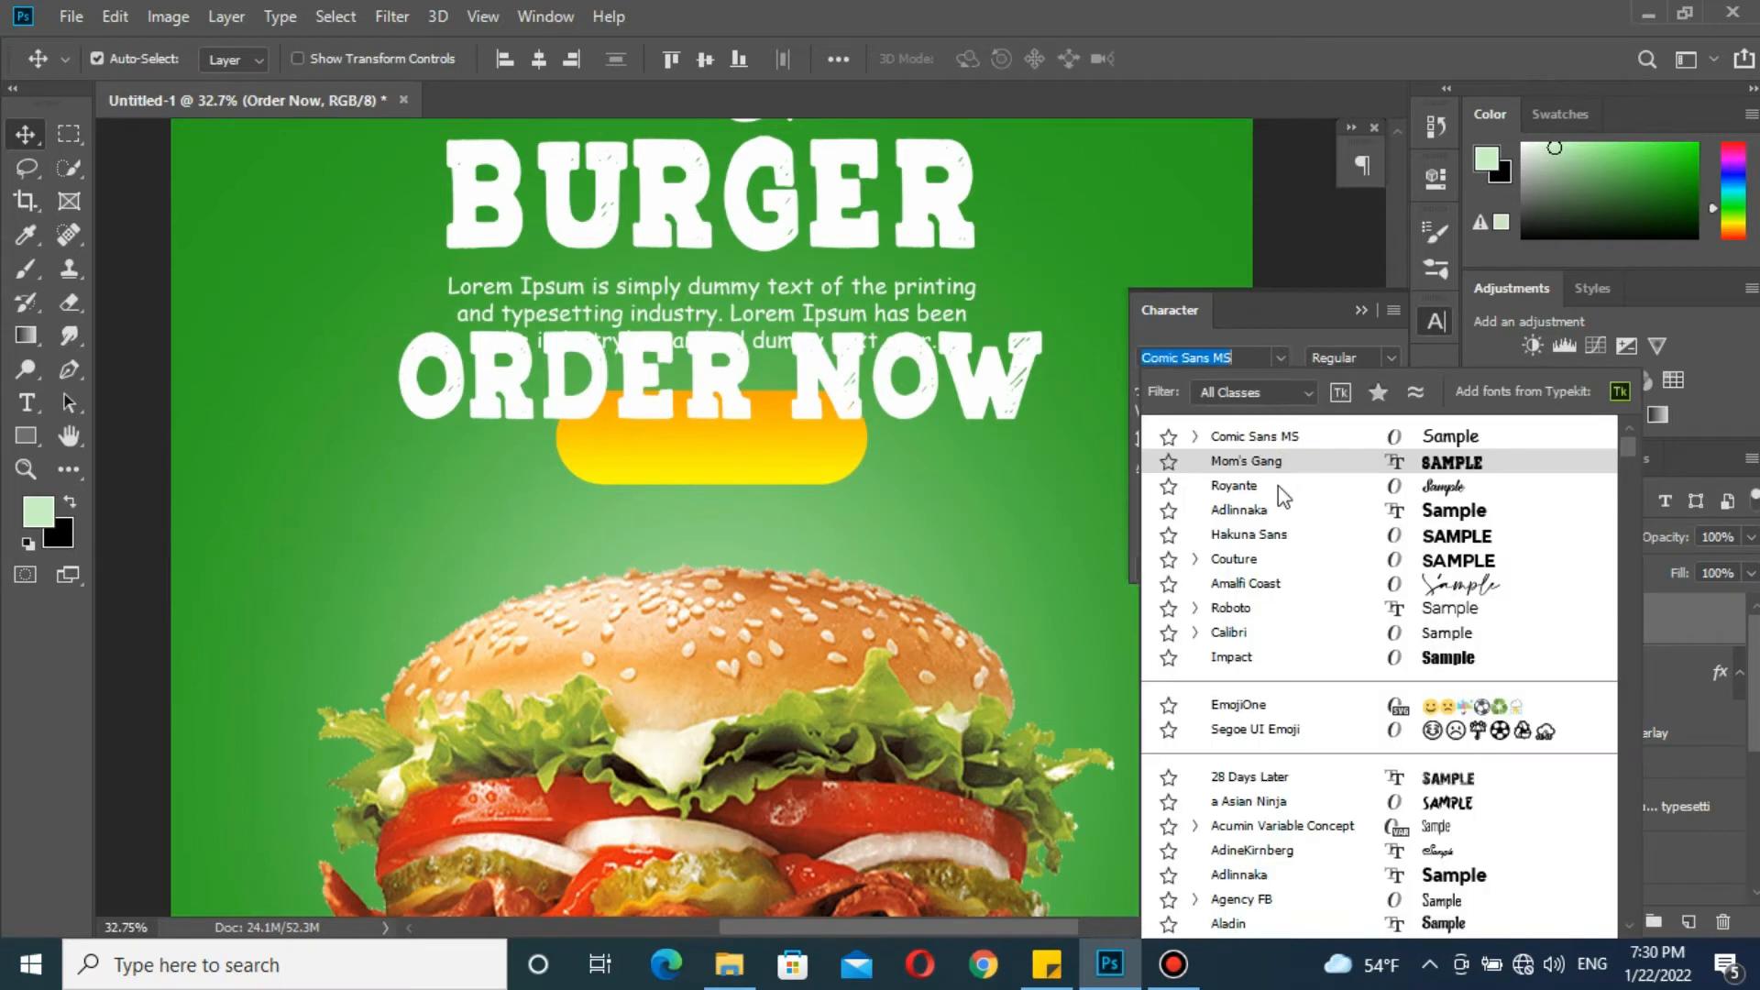
pyautogui.click(1276, 559)
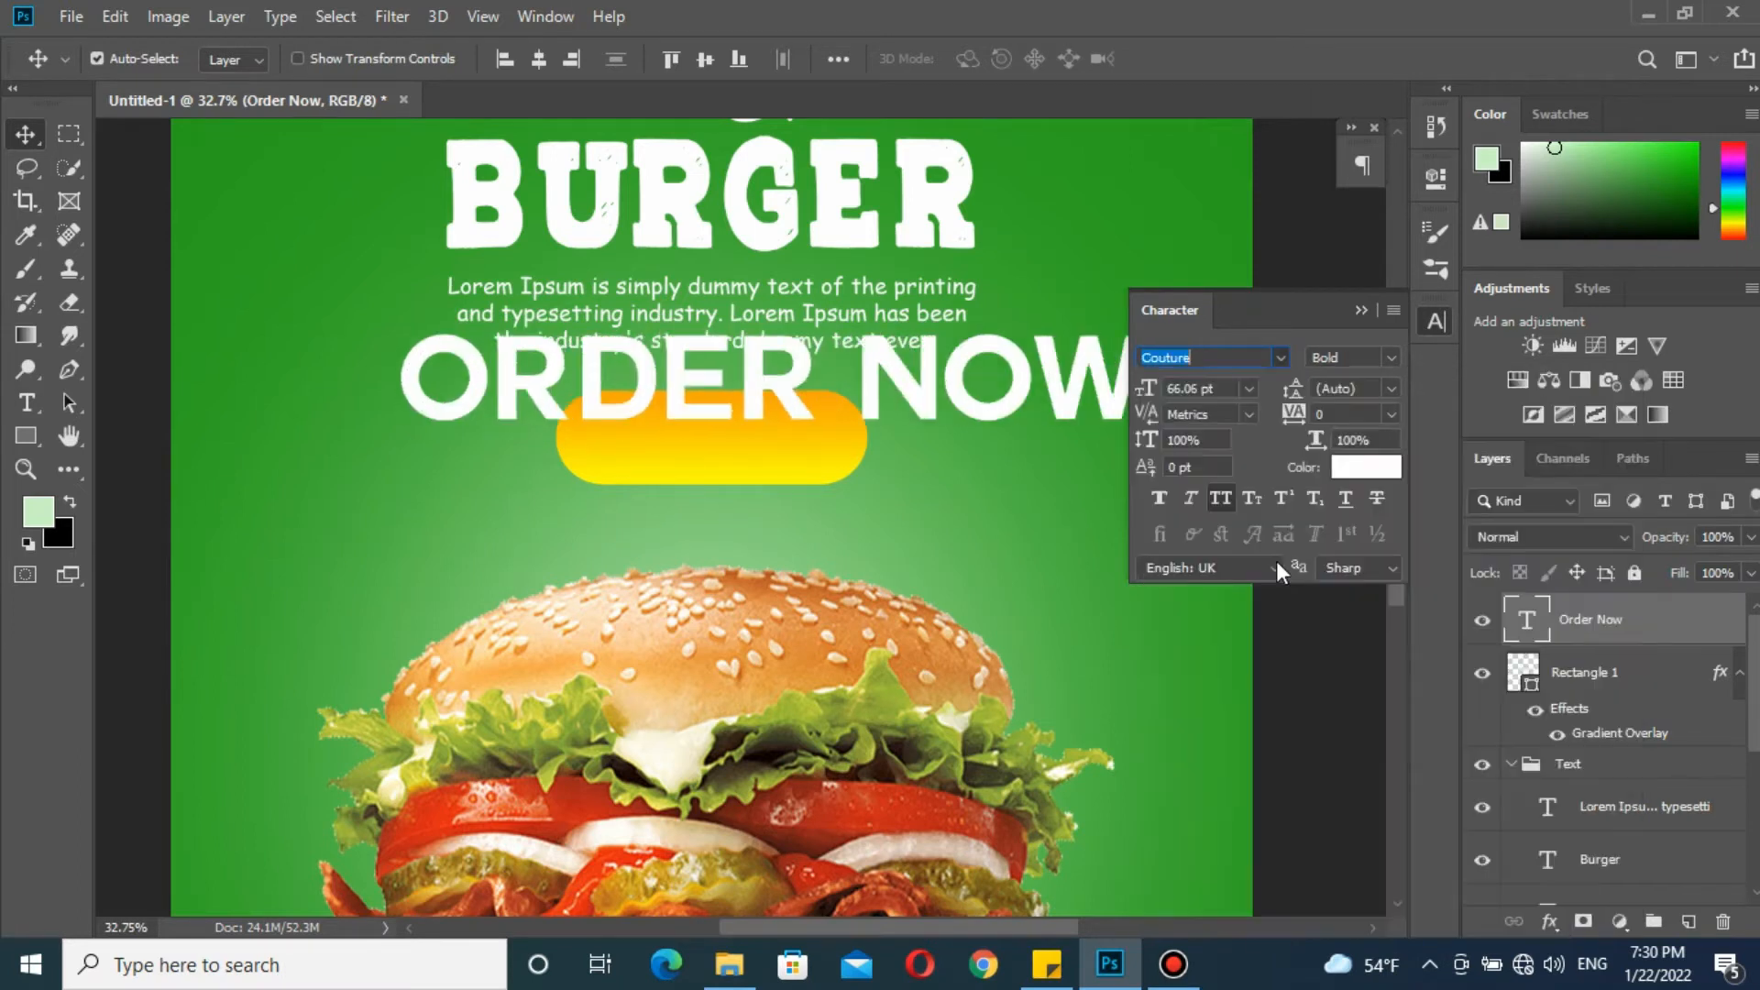
pyautogui.moveTo(1137, 392); pyautogui.dragTo(1117, 394)
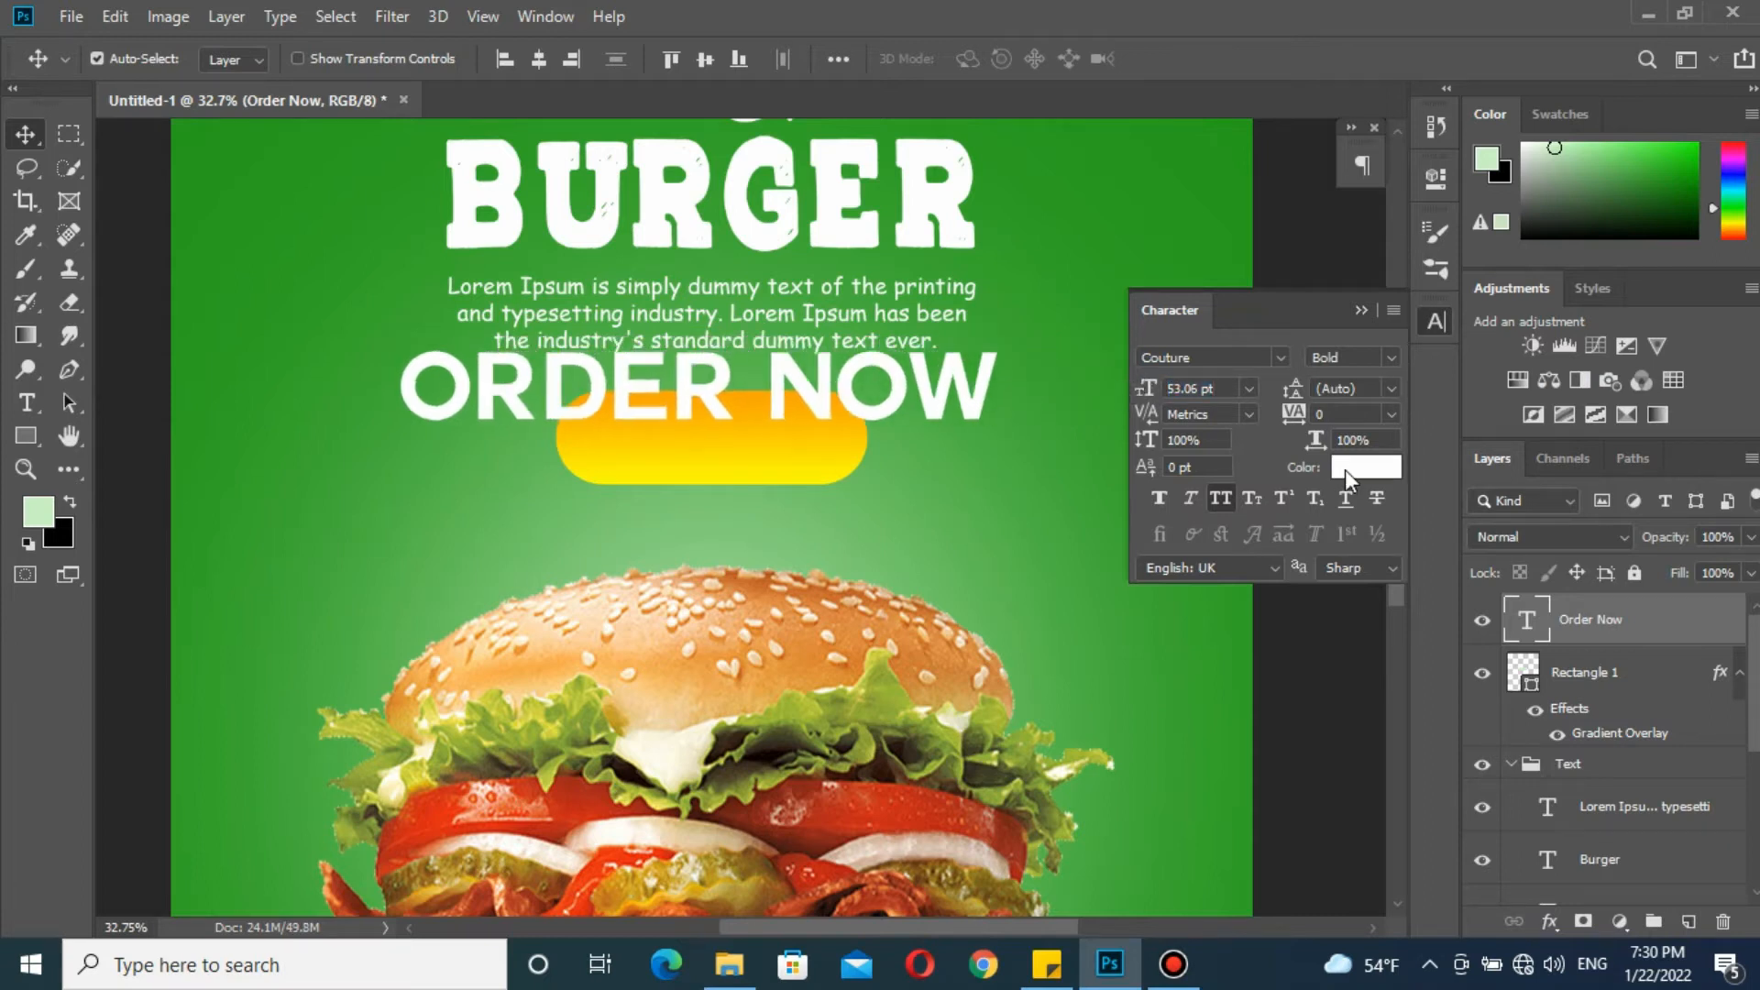
# Change the ORDER NOW text colour to near-black 0c0a0a
pyautogui.click(1346, 472)
pyautogui.click(1136, 725)
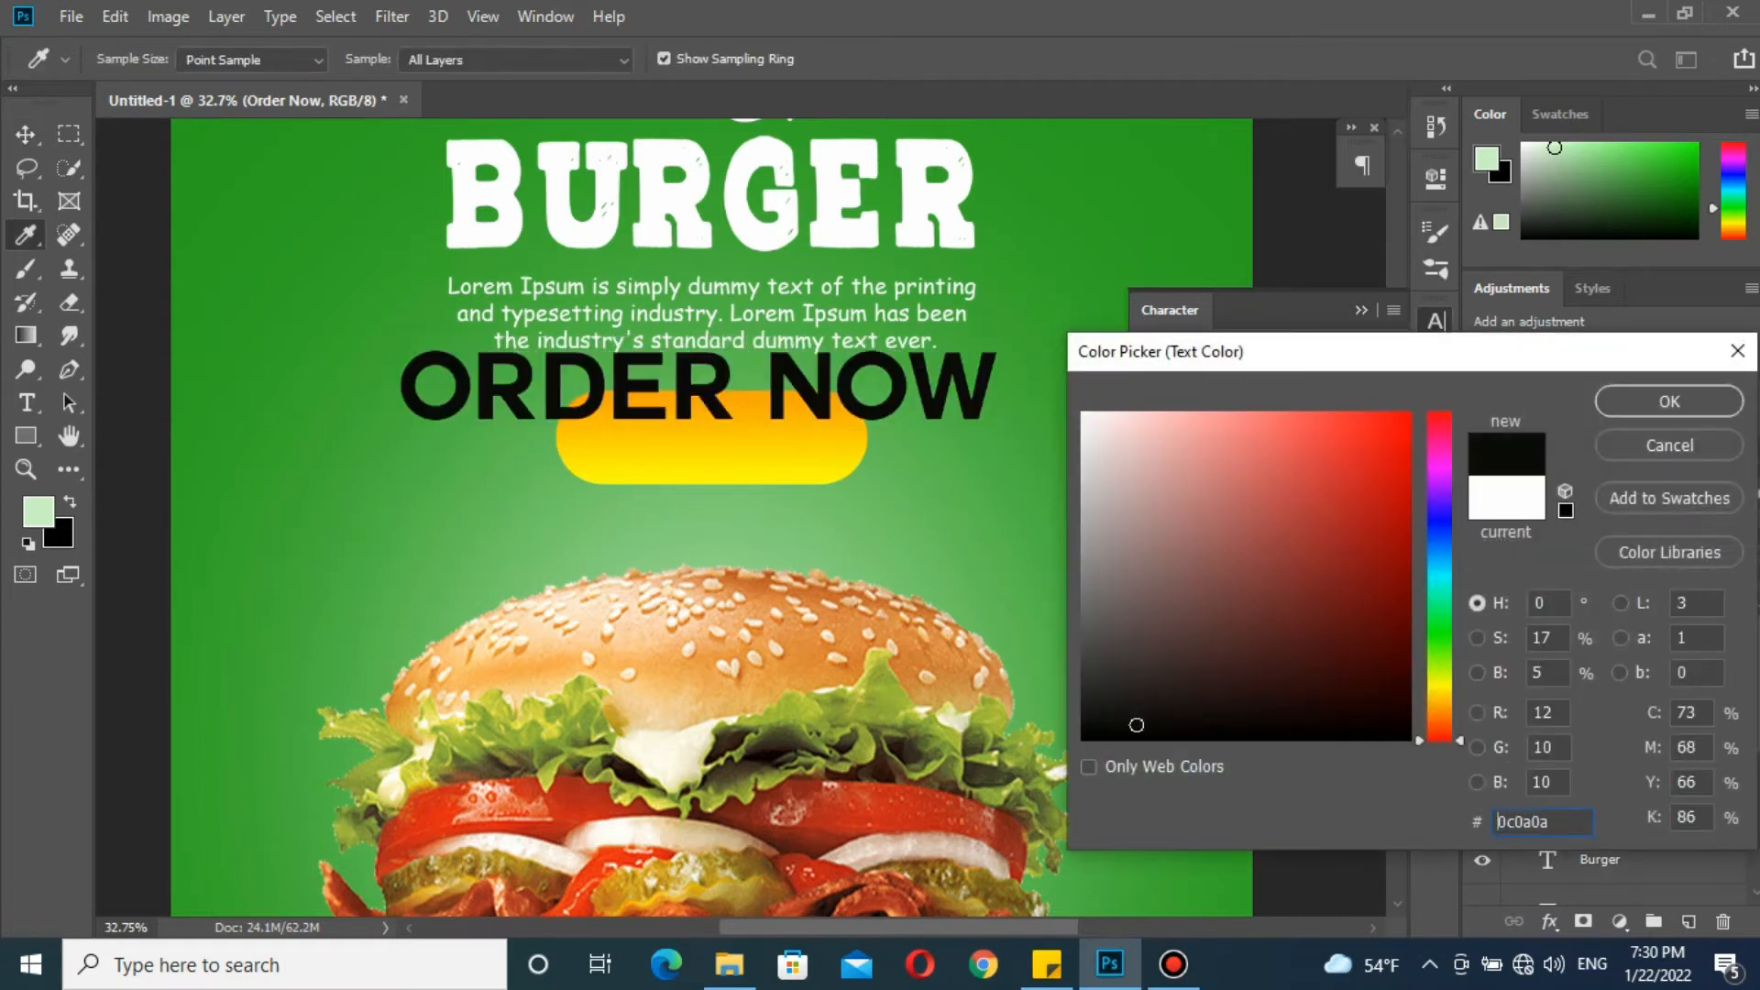
pyautogui.click(1668, 400)
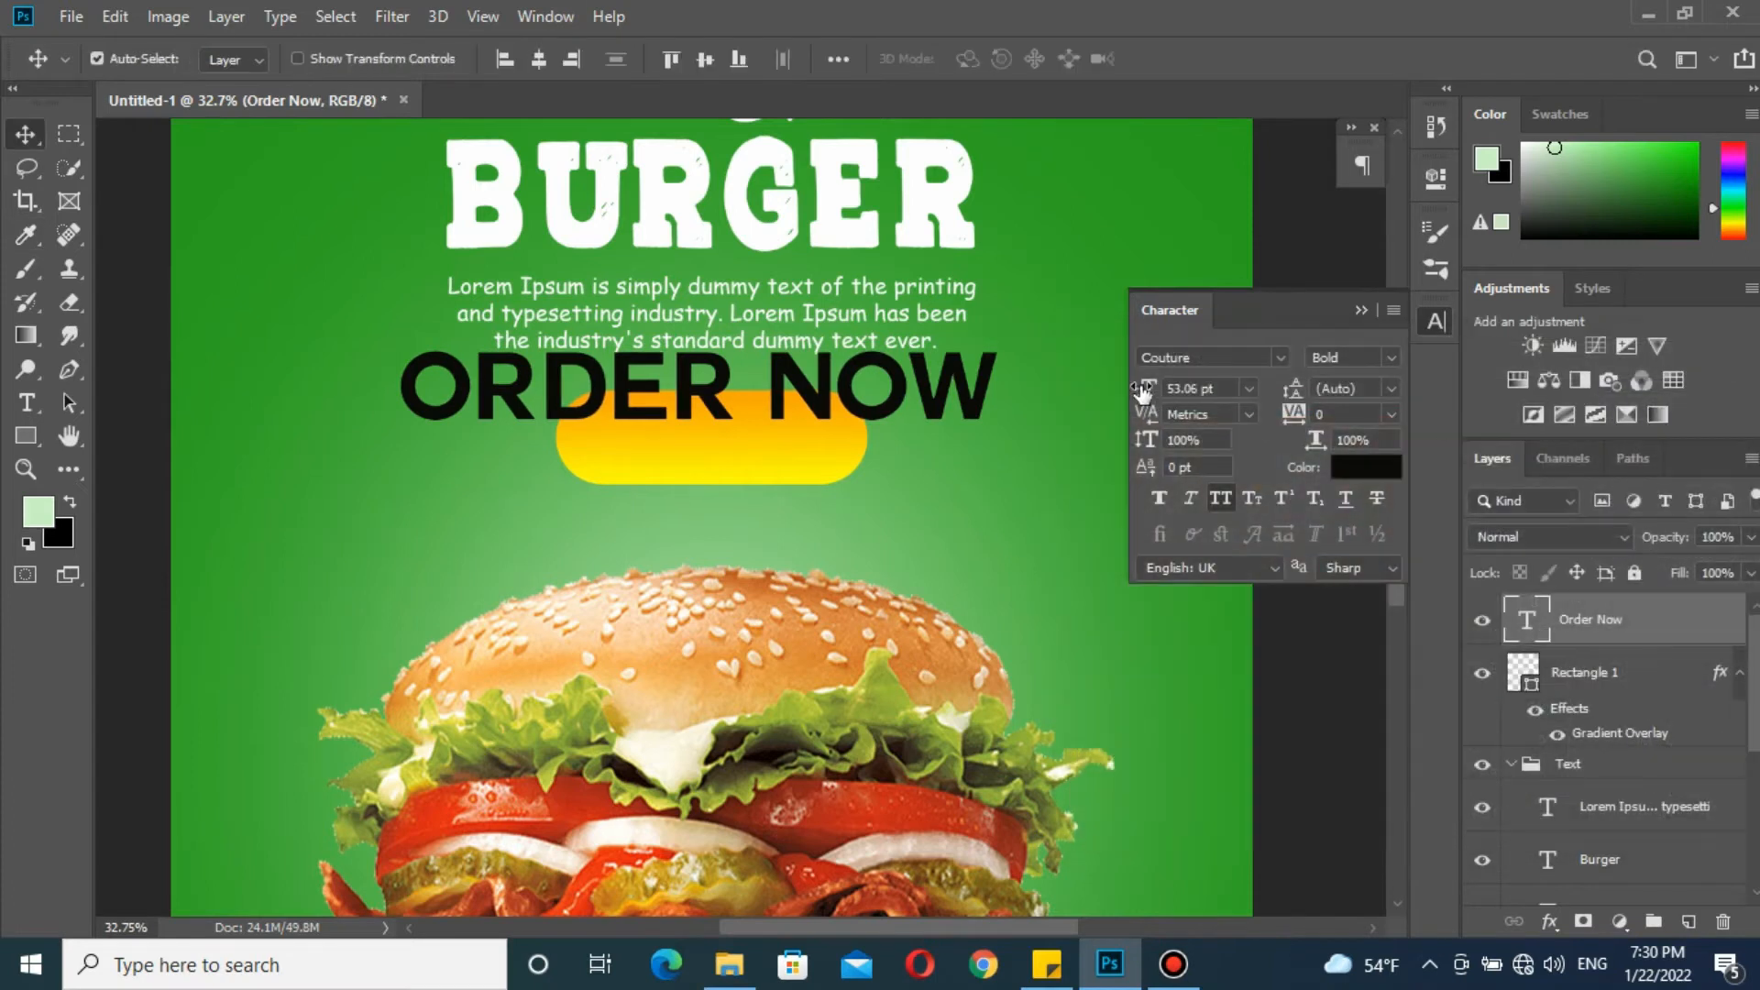
# Reduce the ORDER NOW text to 22.06 pt and centre it on the rounded rectangle
pyautogui.moveTo(1139, 392); pyautogui.dragTo(1097, 389)
pyautogui.click(539, 59)
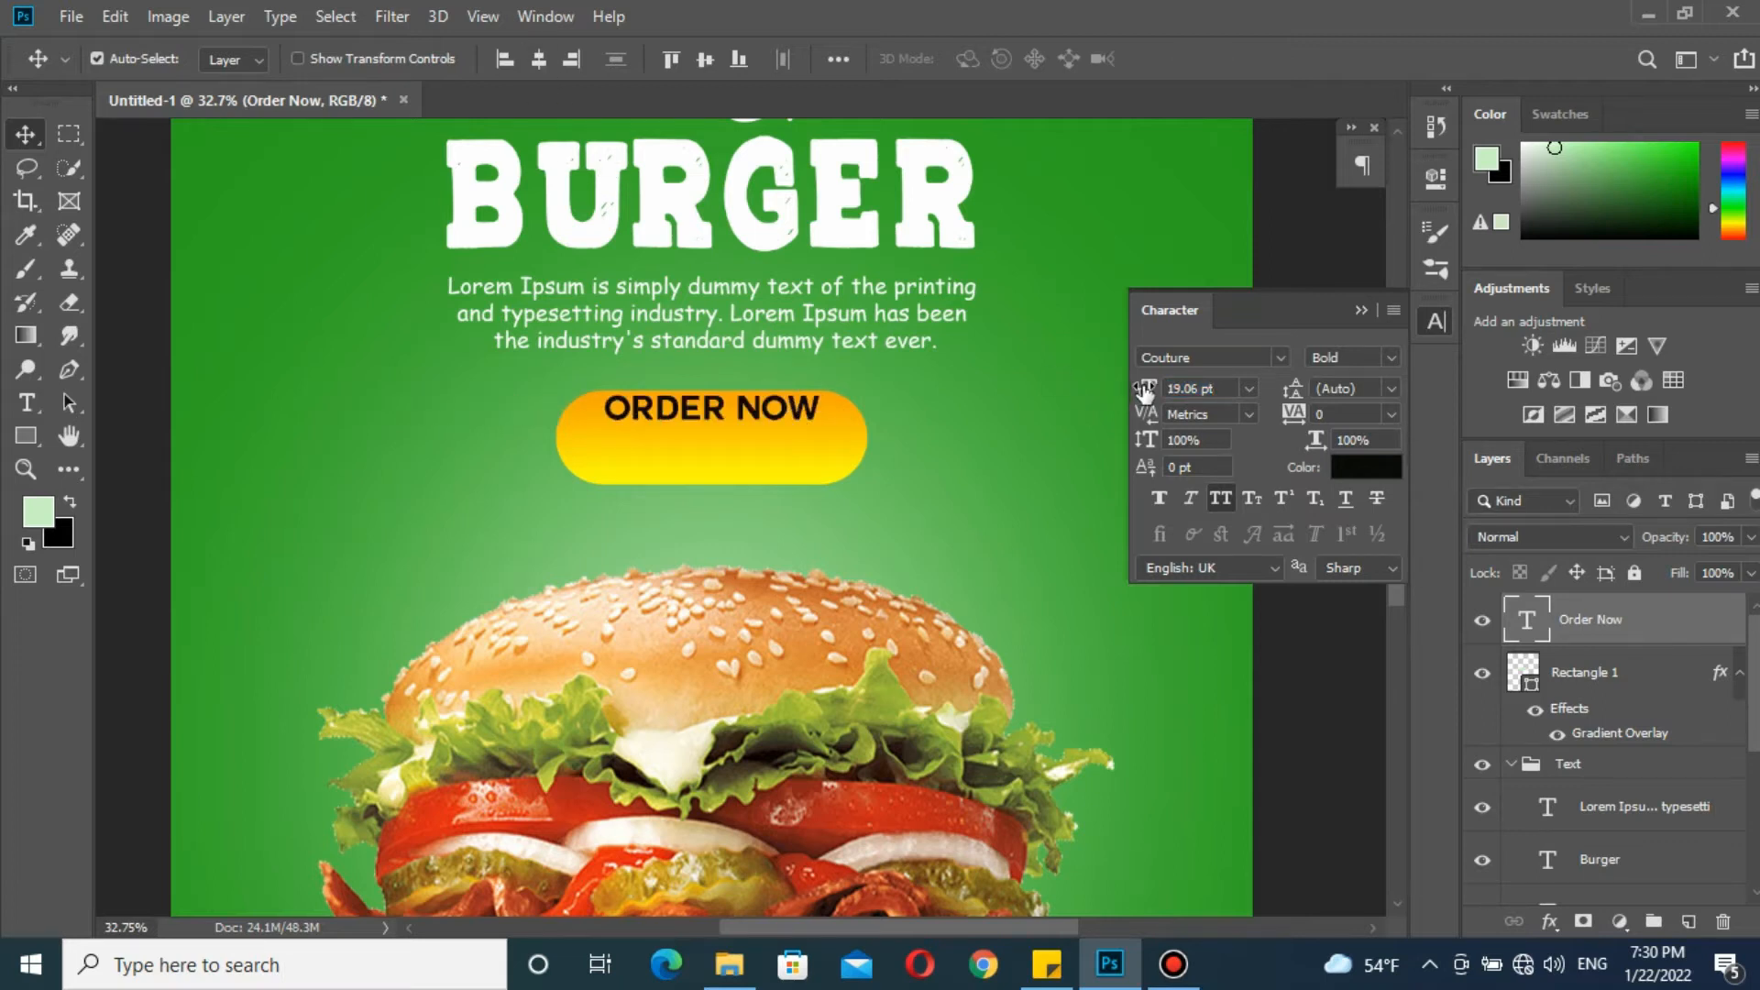
pyautogui.moveTo(1146, 391); pyautogui.dragTo(1150, 389)
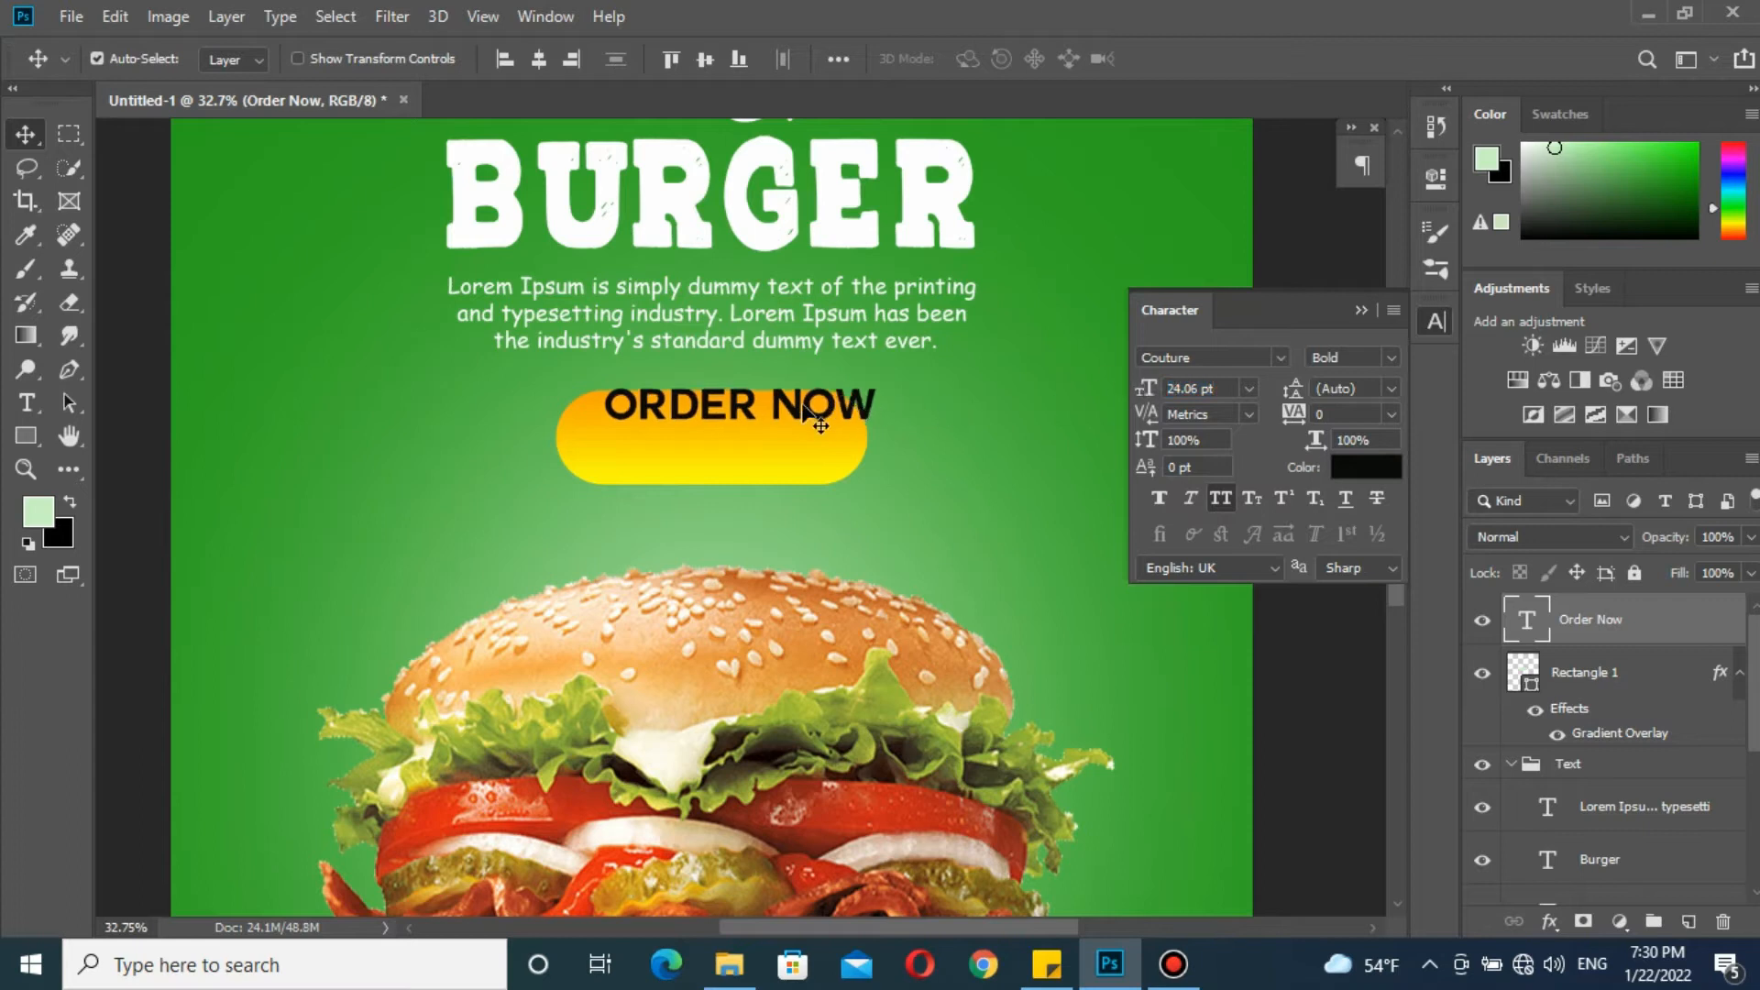
pyautogui.moveTo(797, 417); pyautogui.dragTo(769, 448)
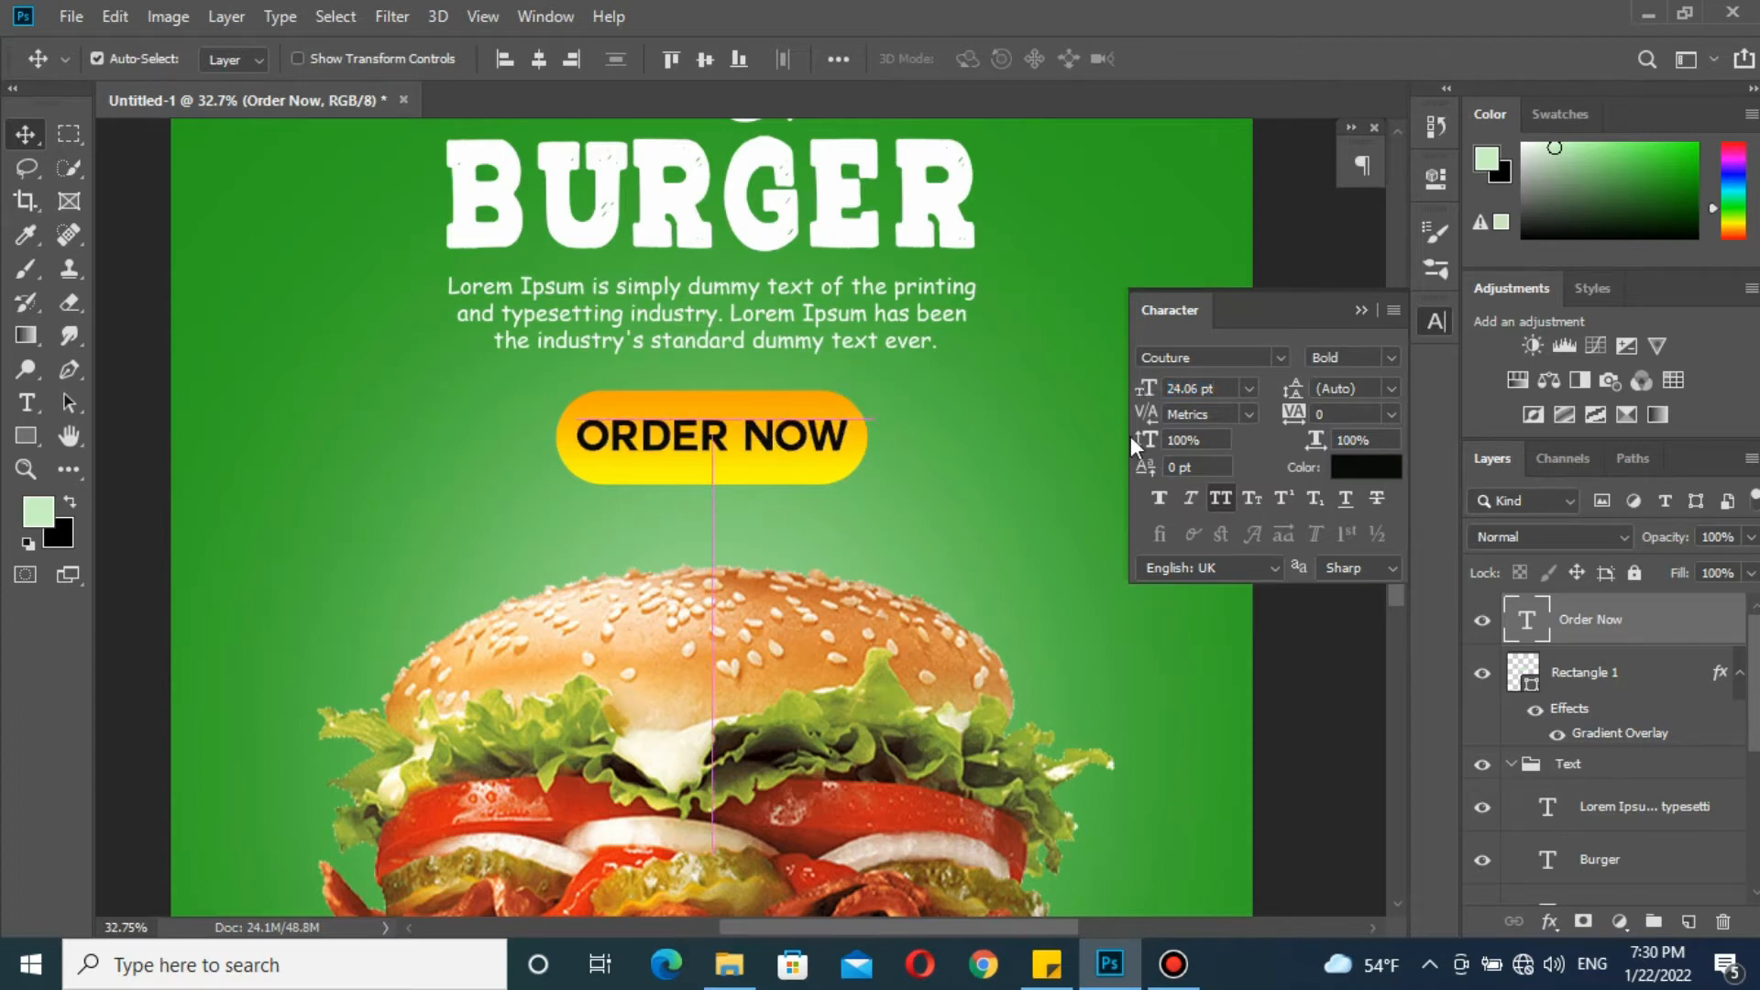
pyautogui.moveTo(1144, 396); pyautogui.dragTo(1140, 393)
pyautogui.click(542, 56)
# Reduce the height of the rounded rectangle slightly and re-centre the ORDER NOW text vertically inside it
pyautogui.click(841, 415)
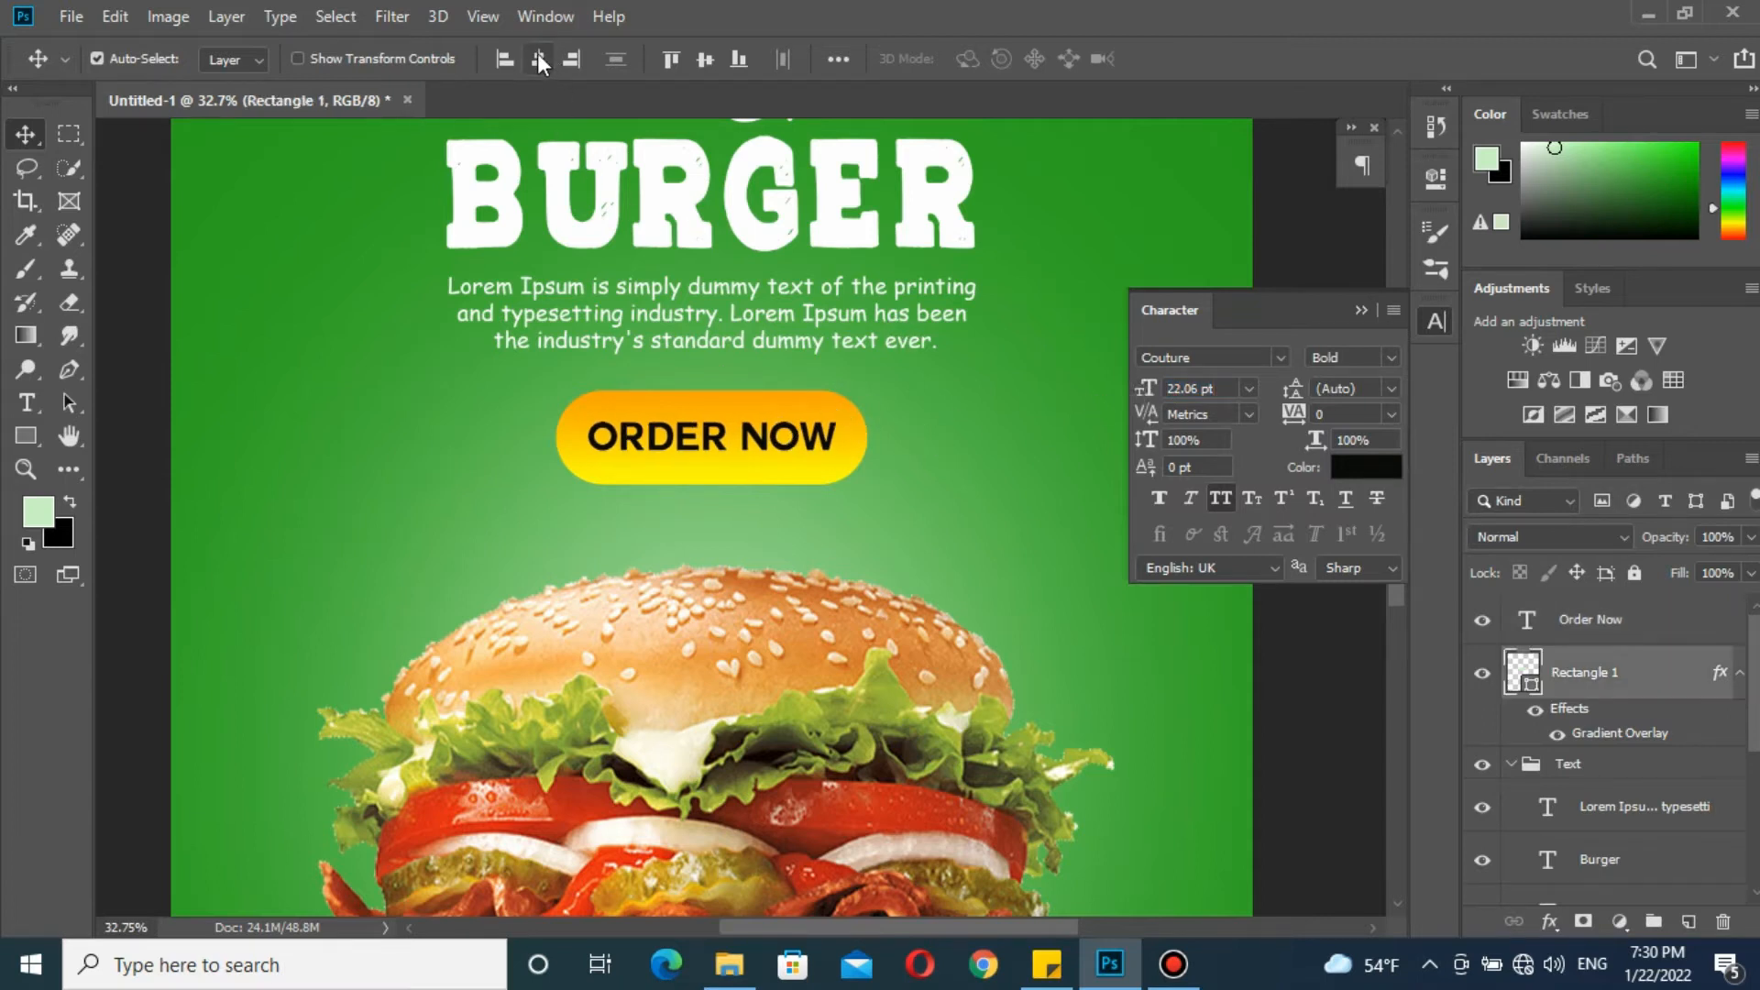
pyautogui.scroll(-4, 857, 405)
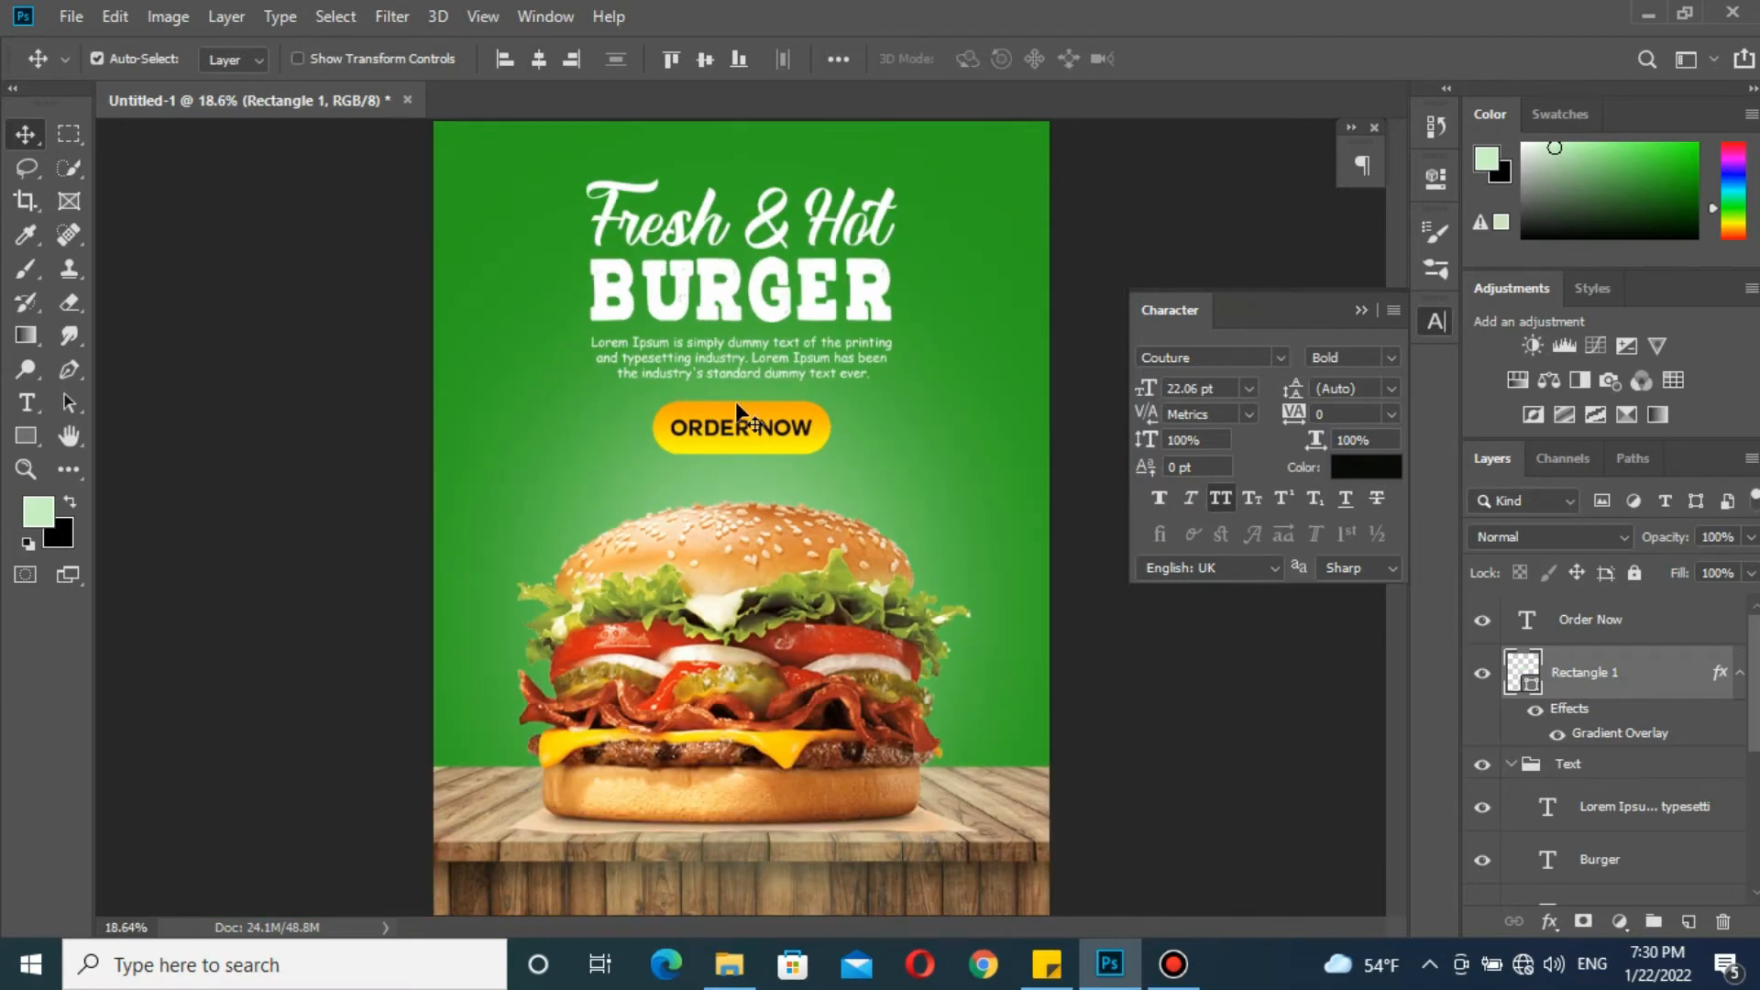
pyautogui.scroll(3, 745, 404)
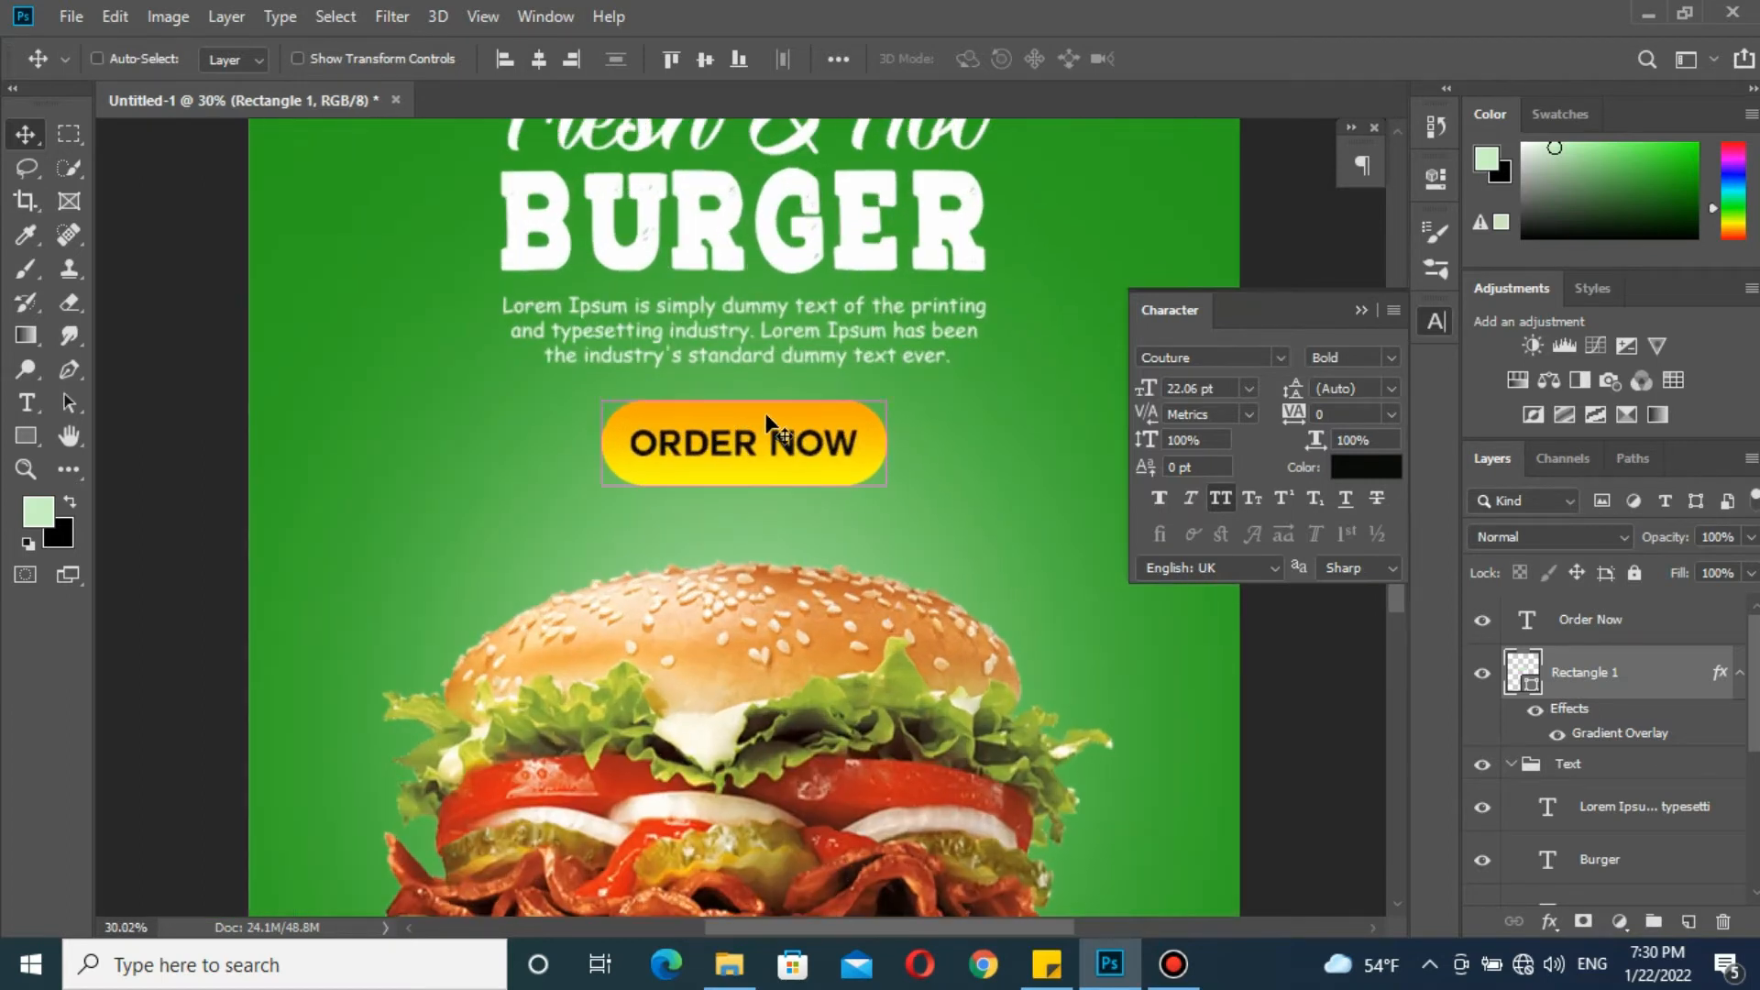
pyautogui.hotkey('ctrl', 't')
pyautogui.moveTo(739, 477); pyautogui.dragTo(779, 426)
pyautogui.press('Return')
pyautogui.scroll(2, 744, 447)
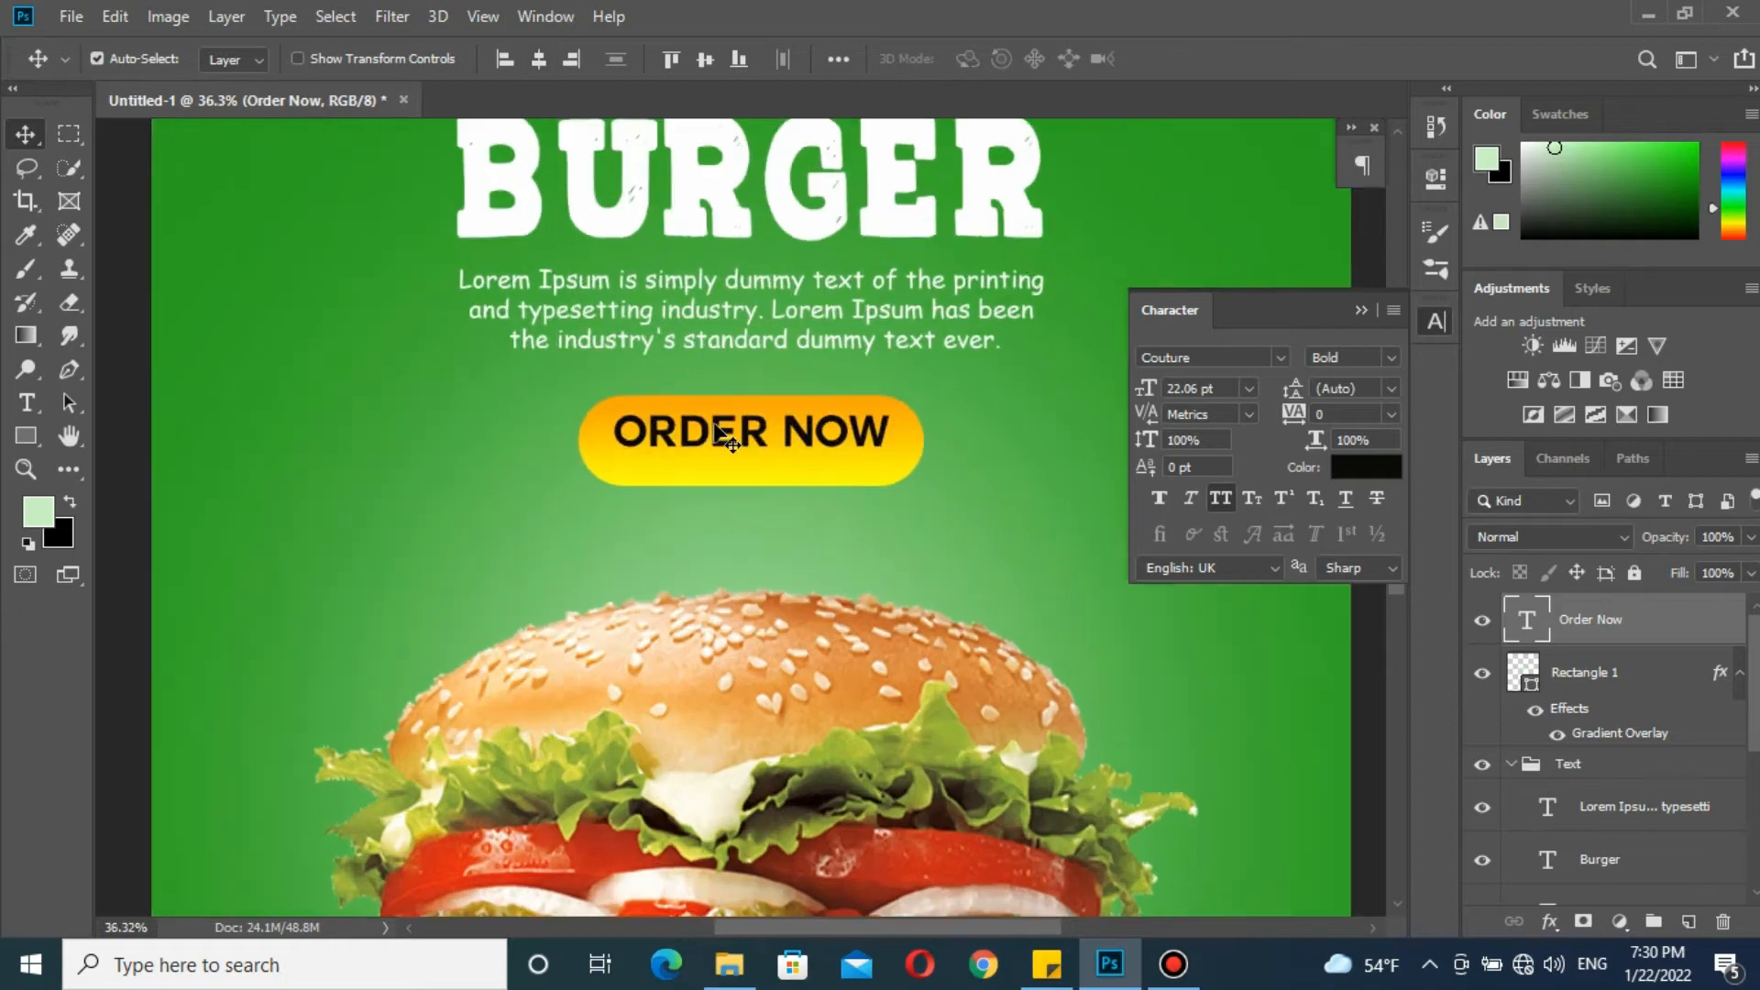
pyautogui.moveTo(726, 432); pyautogui.dragTo(727, 444)
pyautogui.scroll(-4, 997, 440)
pyautogui.scroll(-1, 997, 437)
pyautogui.scroll(3, 937, 431)
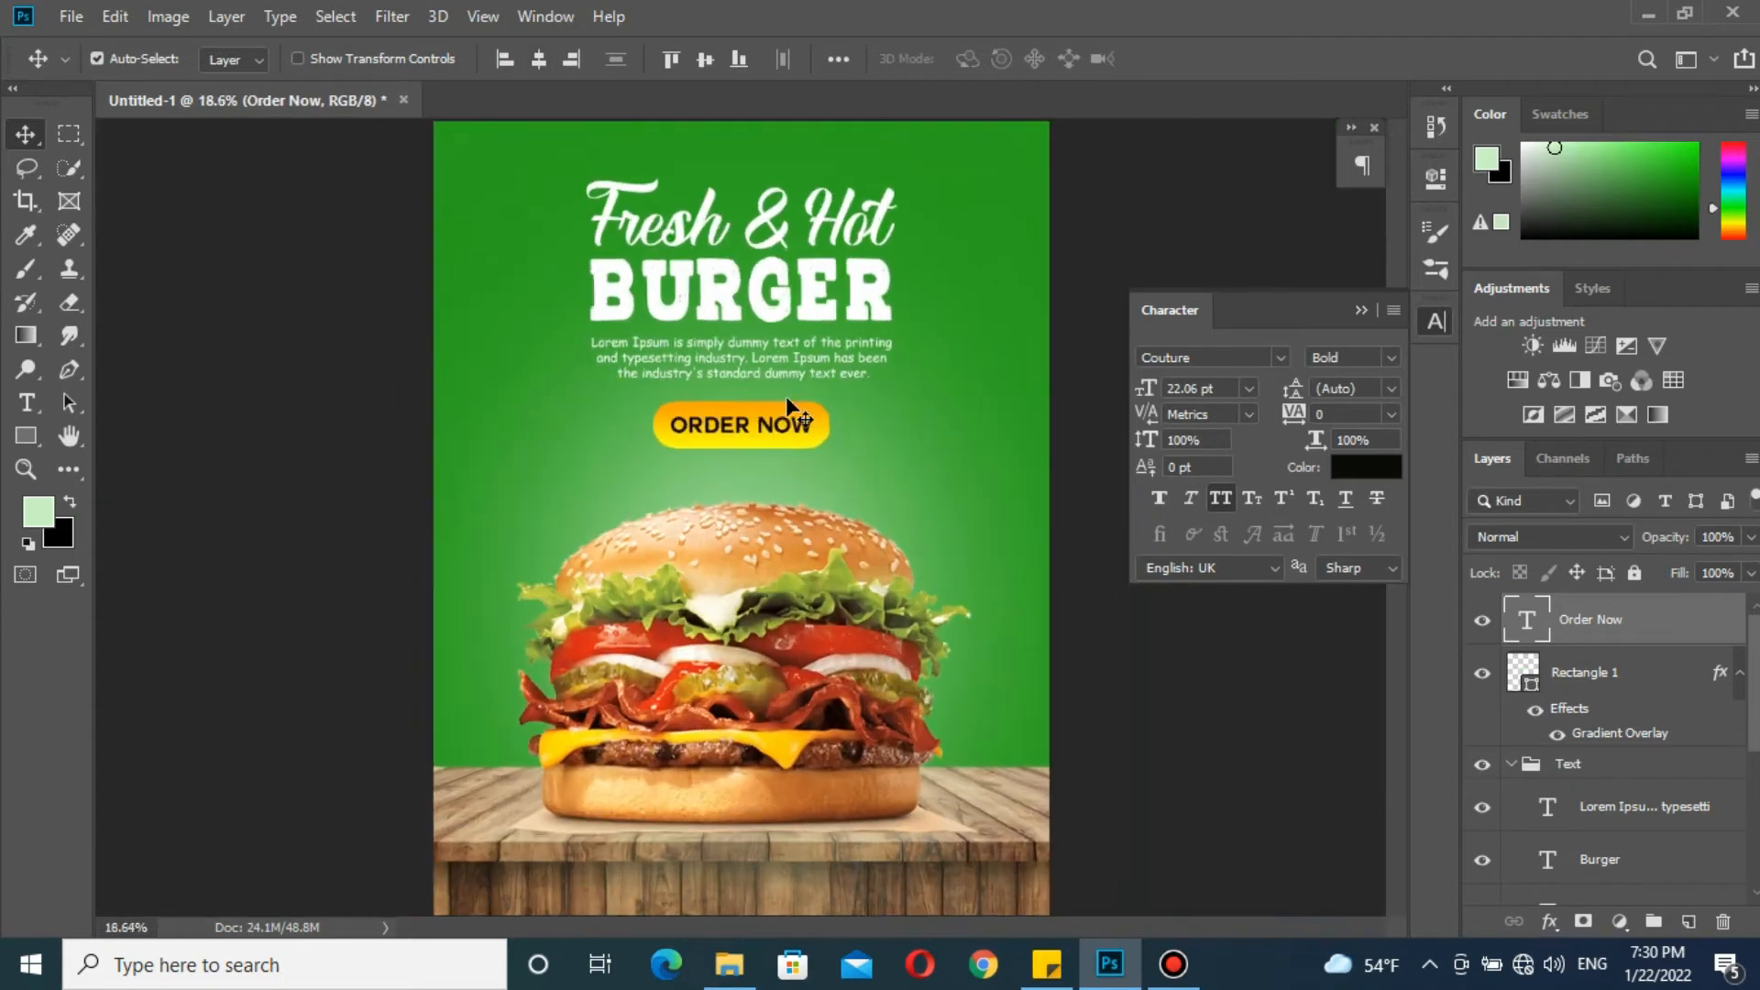
# Group the ORDER NOW text with the rounded rectangle and name the group "Action Button"
pyautogui.keyDown('ctrl'); pyautogui.click(1598, 674); pyautogui.keyUp('ctrl')
pyautogui.hotkey('ctrl', 'g')
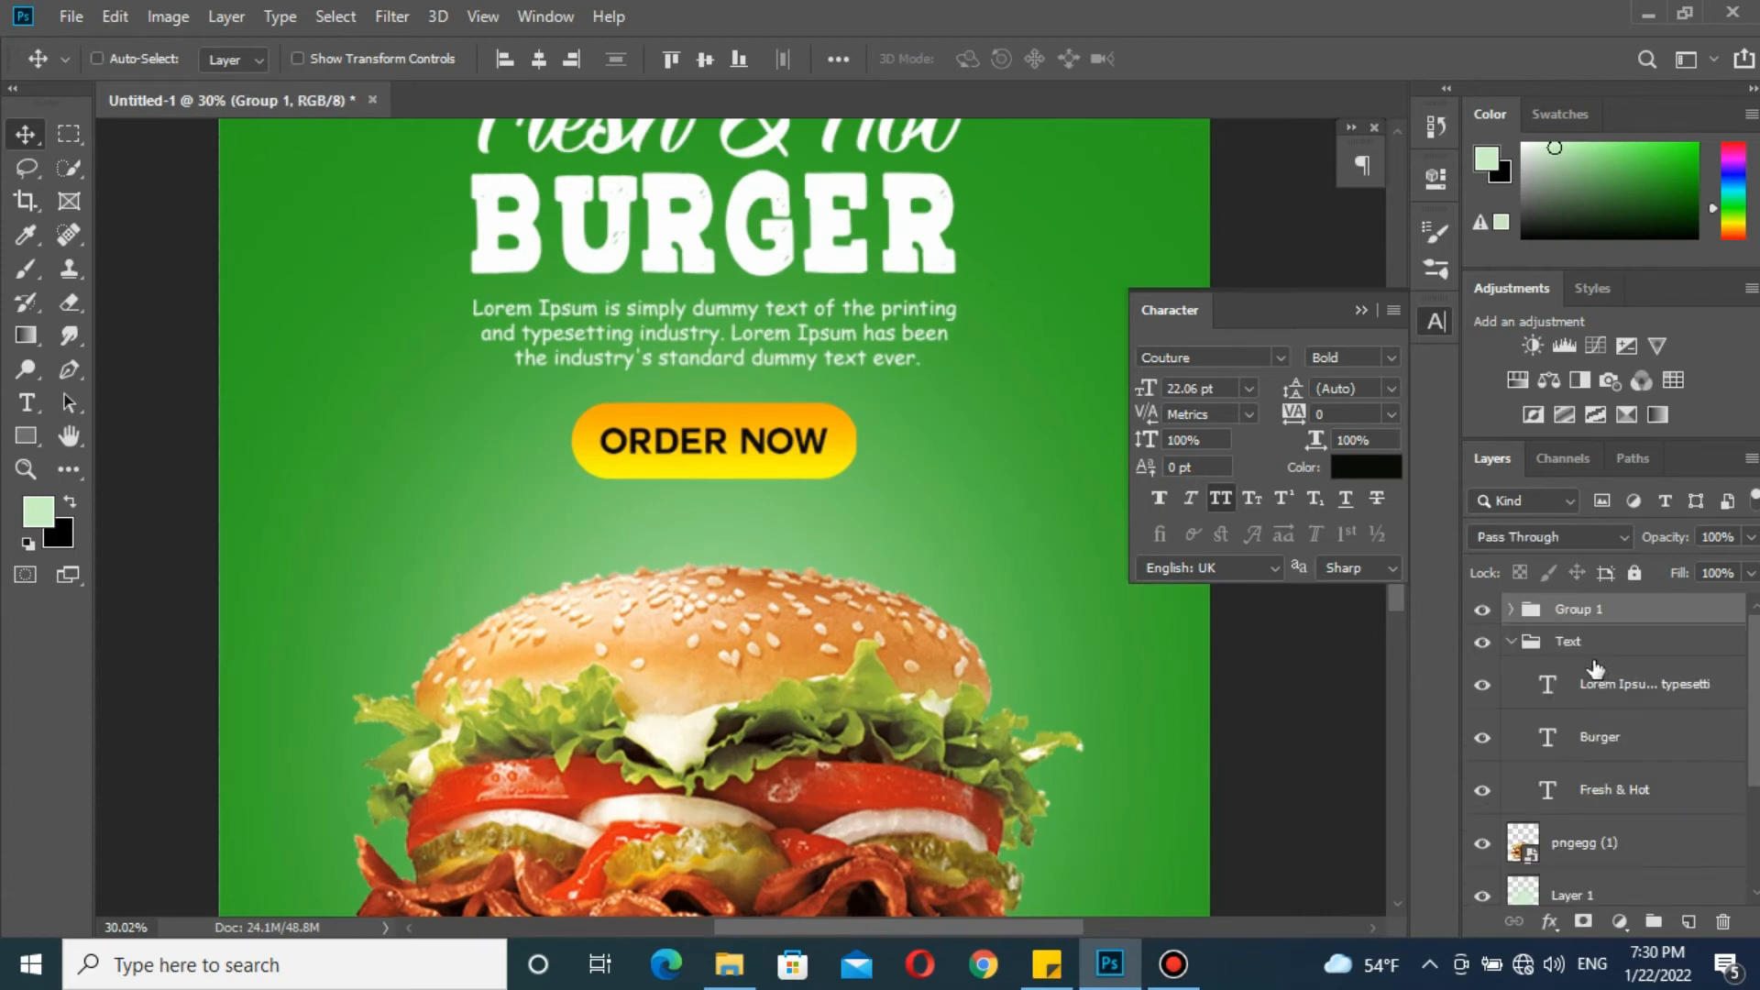
pyautogui.doubleClick(1589, 610)
pyautogui.write('Ac')
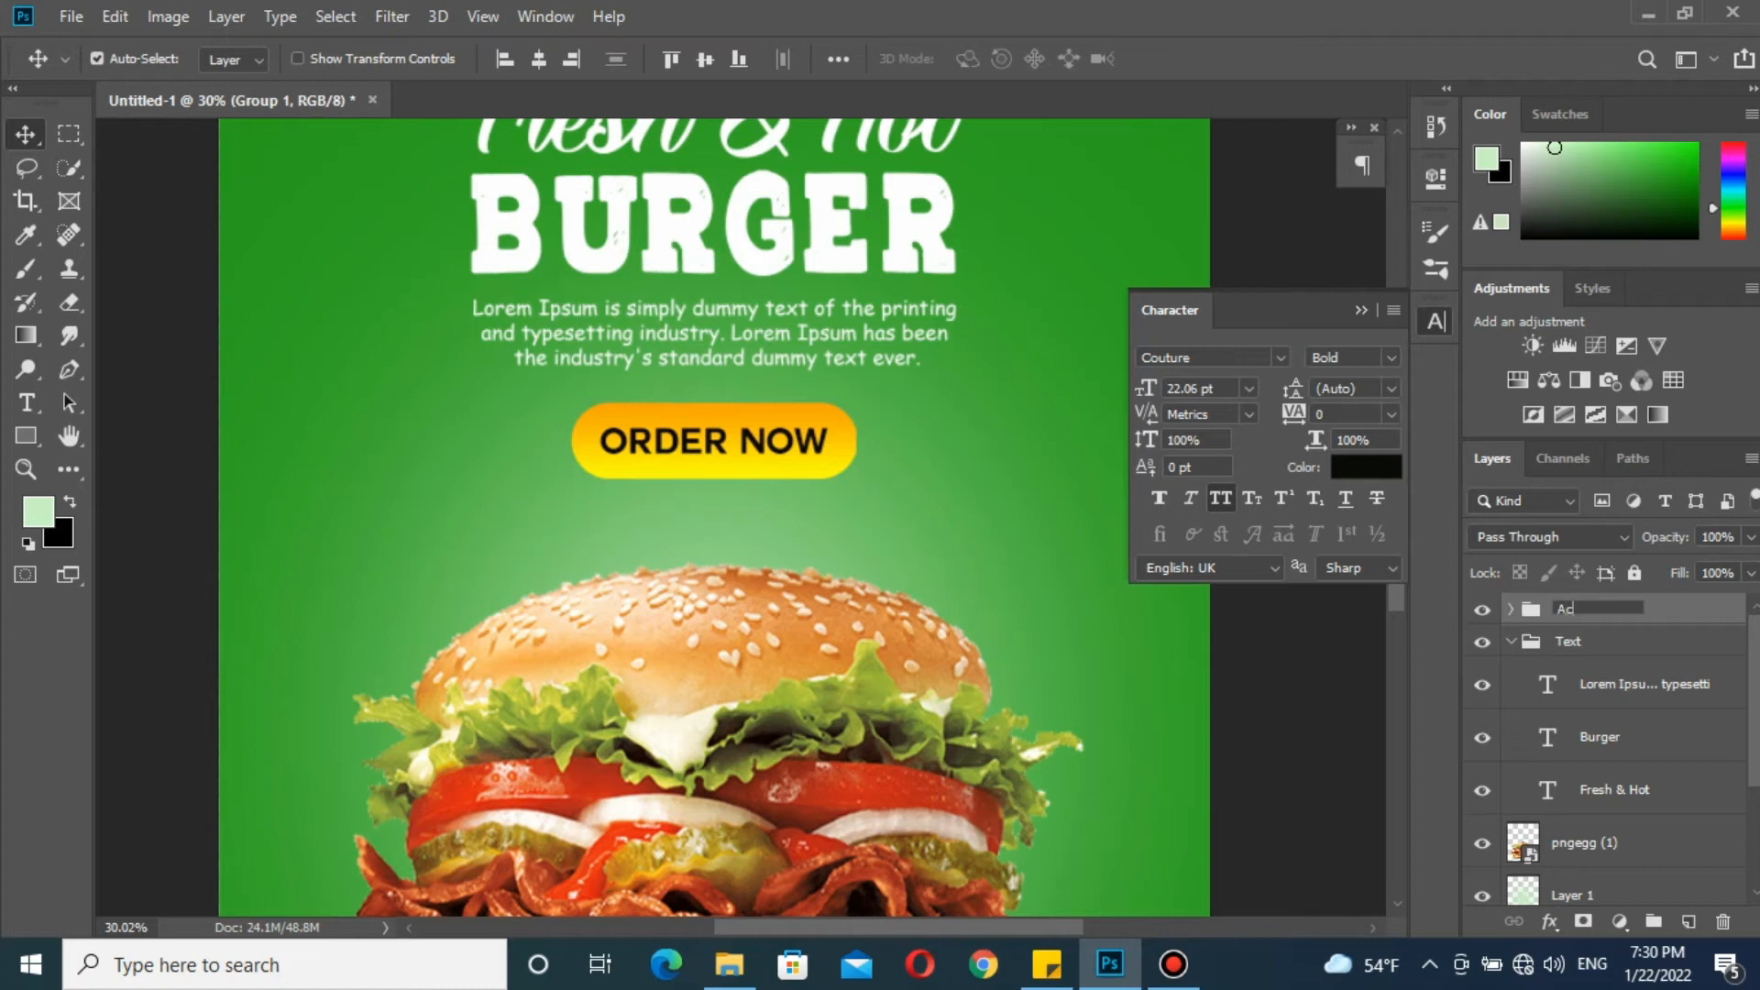
pyautogui.write('tion Button')
pyautogui.press('Return')
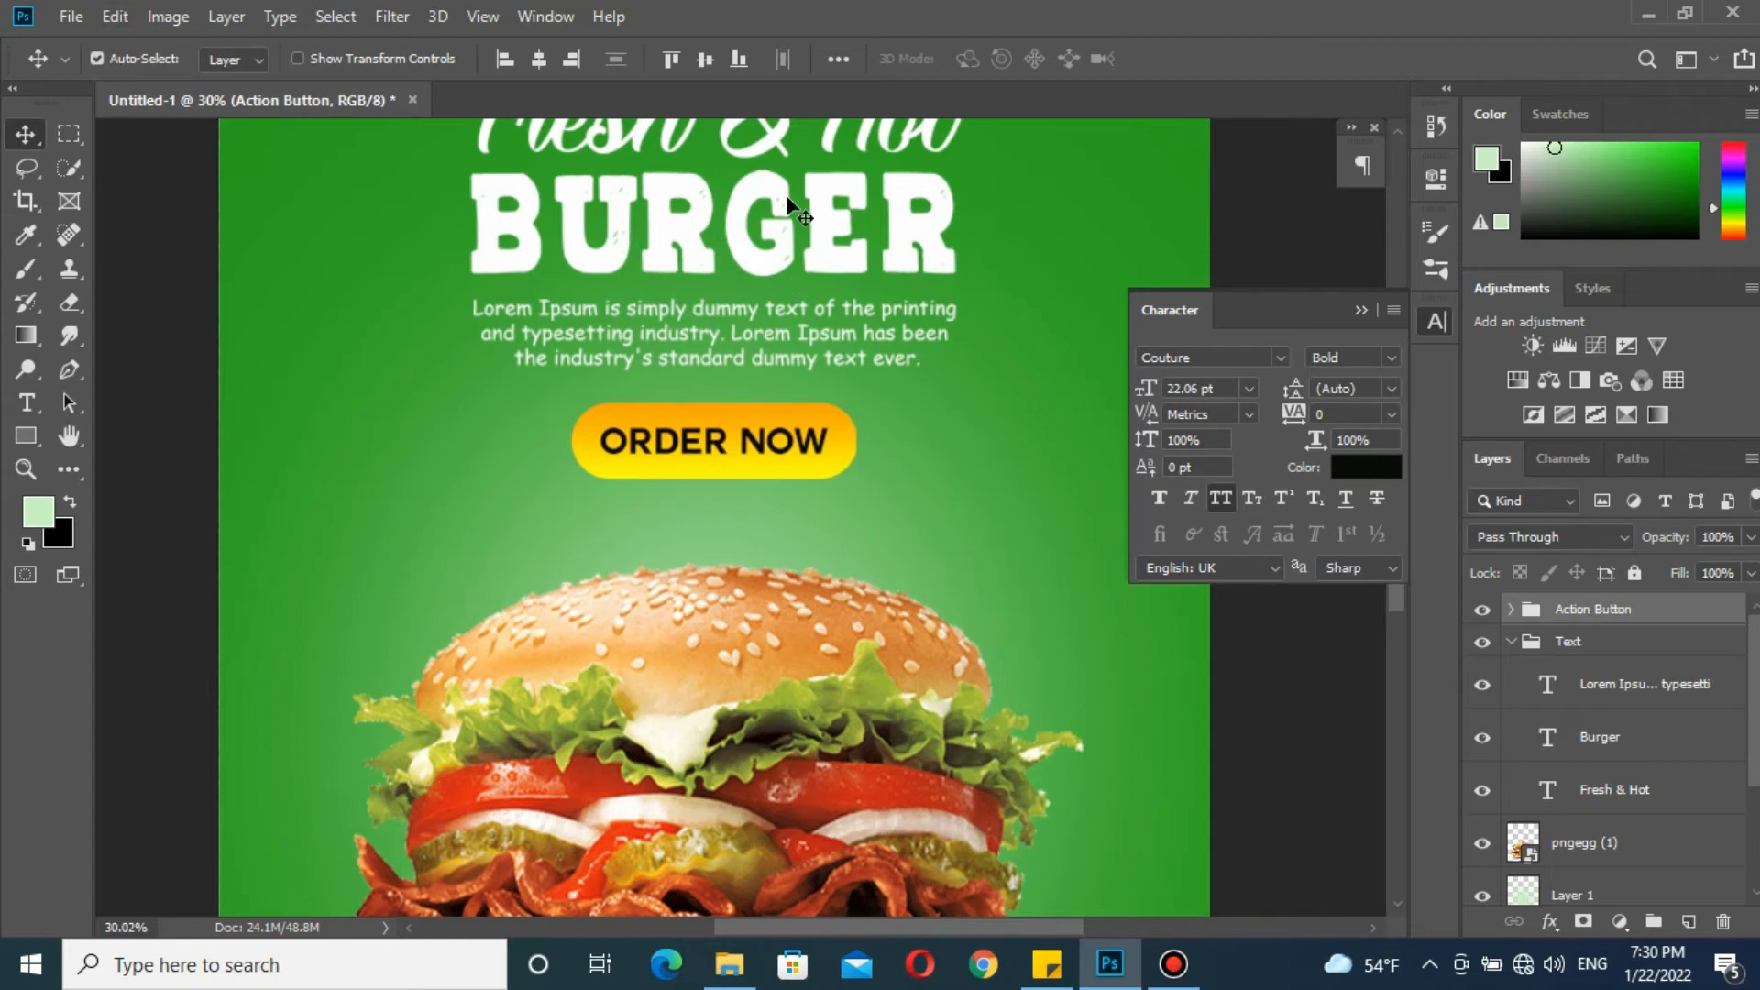
# Scale down the Action Button group until its text is 18.83 pt, centre it horizontally and move it slightly closer to the paragraph
pyautogui.hotkey('ctrl', 't')
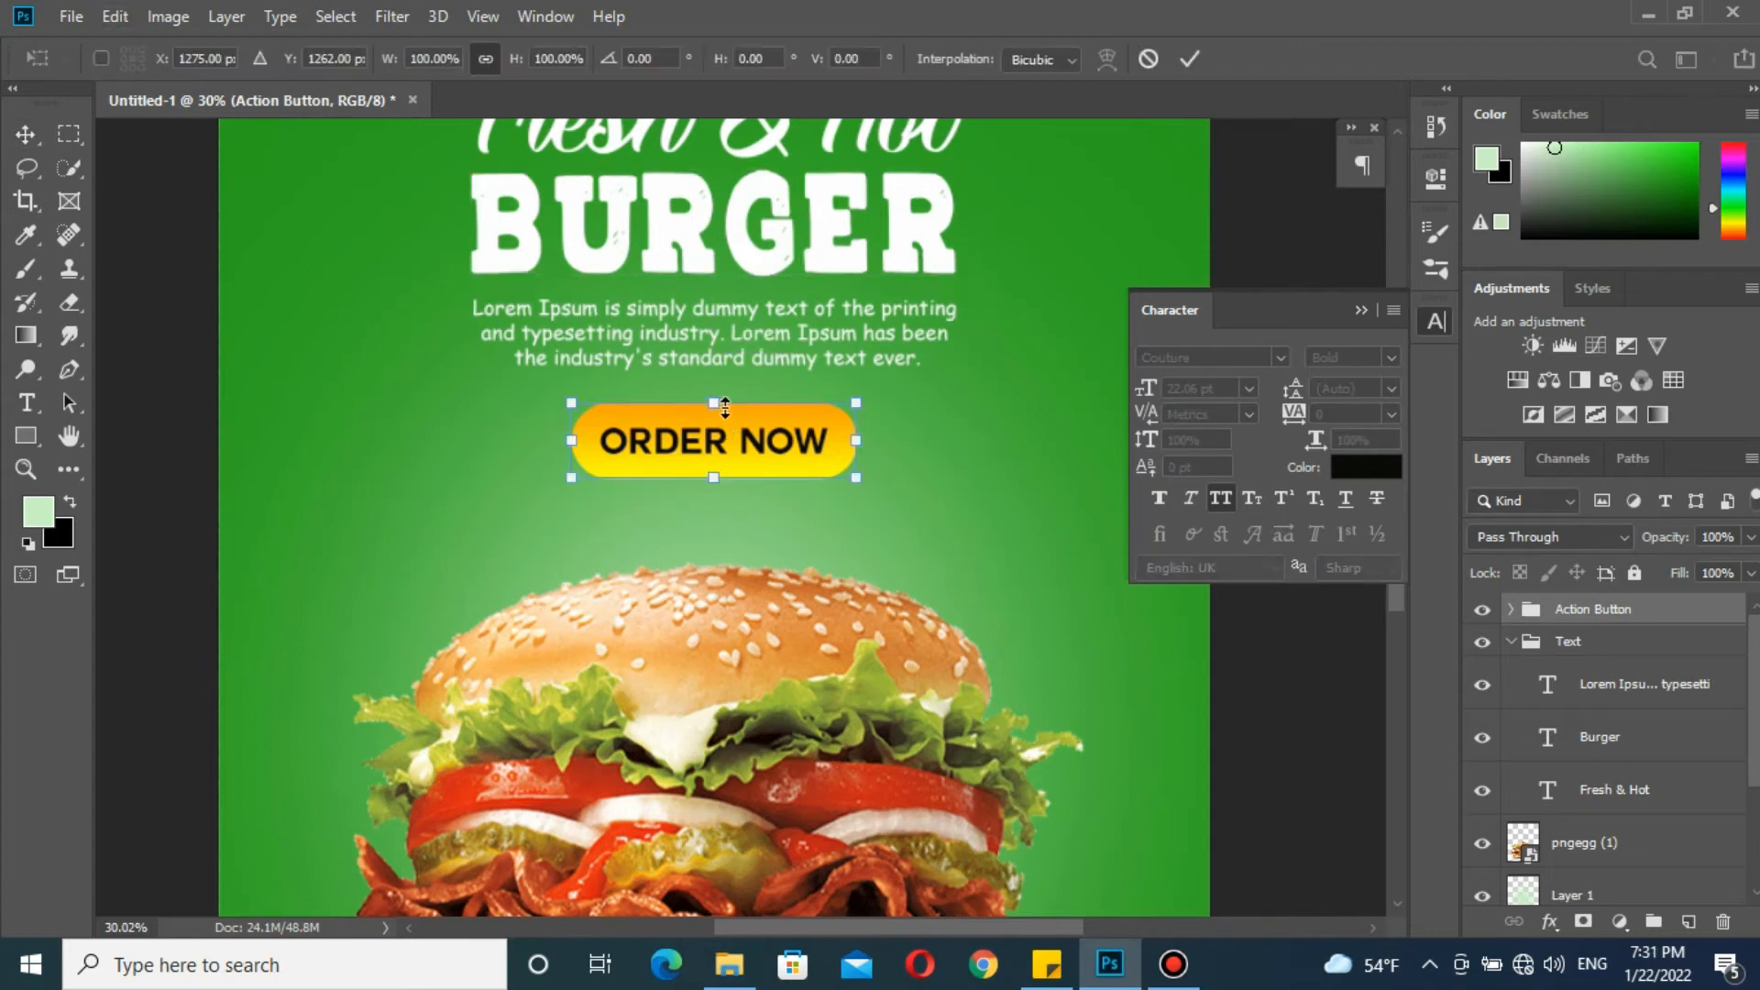
pyautogui.moveTo(850, 398); pyautogui.dragTo(810, 409)
pyautogui.press('Return')
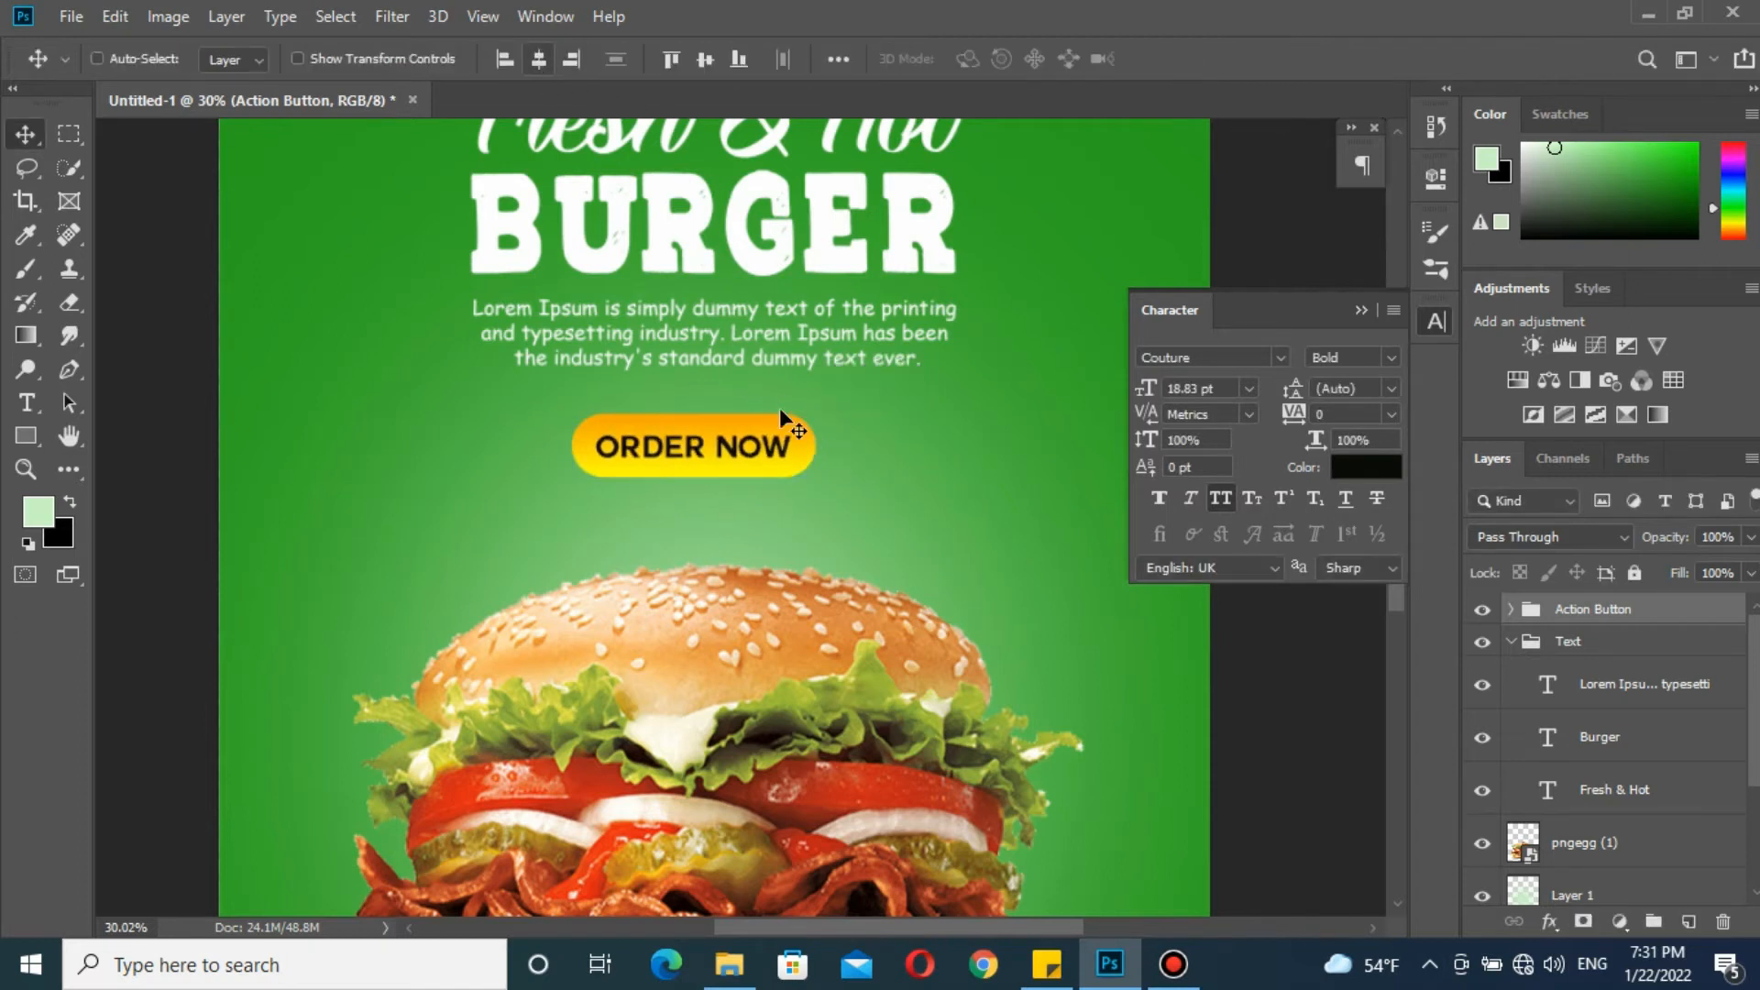
pyautogui.scroll(-7, 779, 409)
pyautogui.scroll(7, 779, 409)
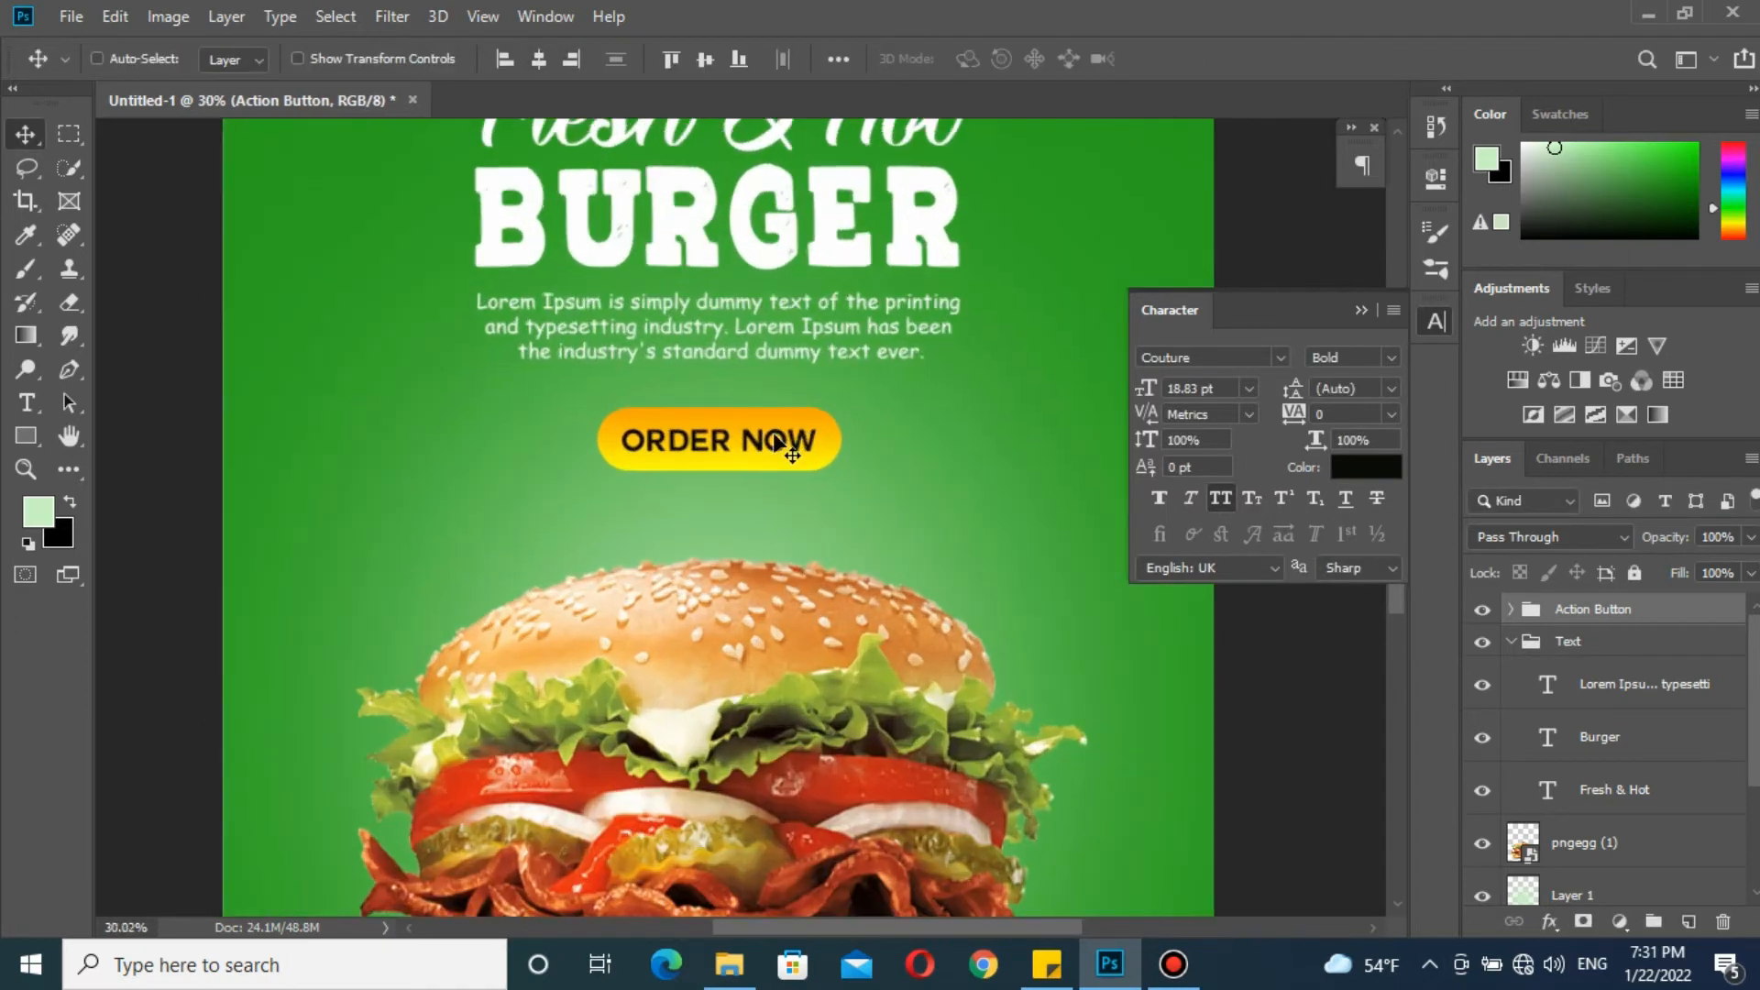
pyautogui.moveTo(784, 416); pyautogui.dragTo(784, 414)
pyautogui.scroll(-5, 784, 414)
pyautogui.scroll(3, 783, 409)
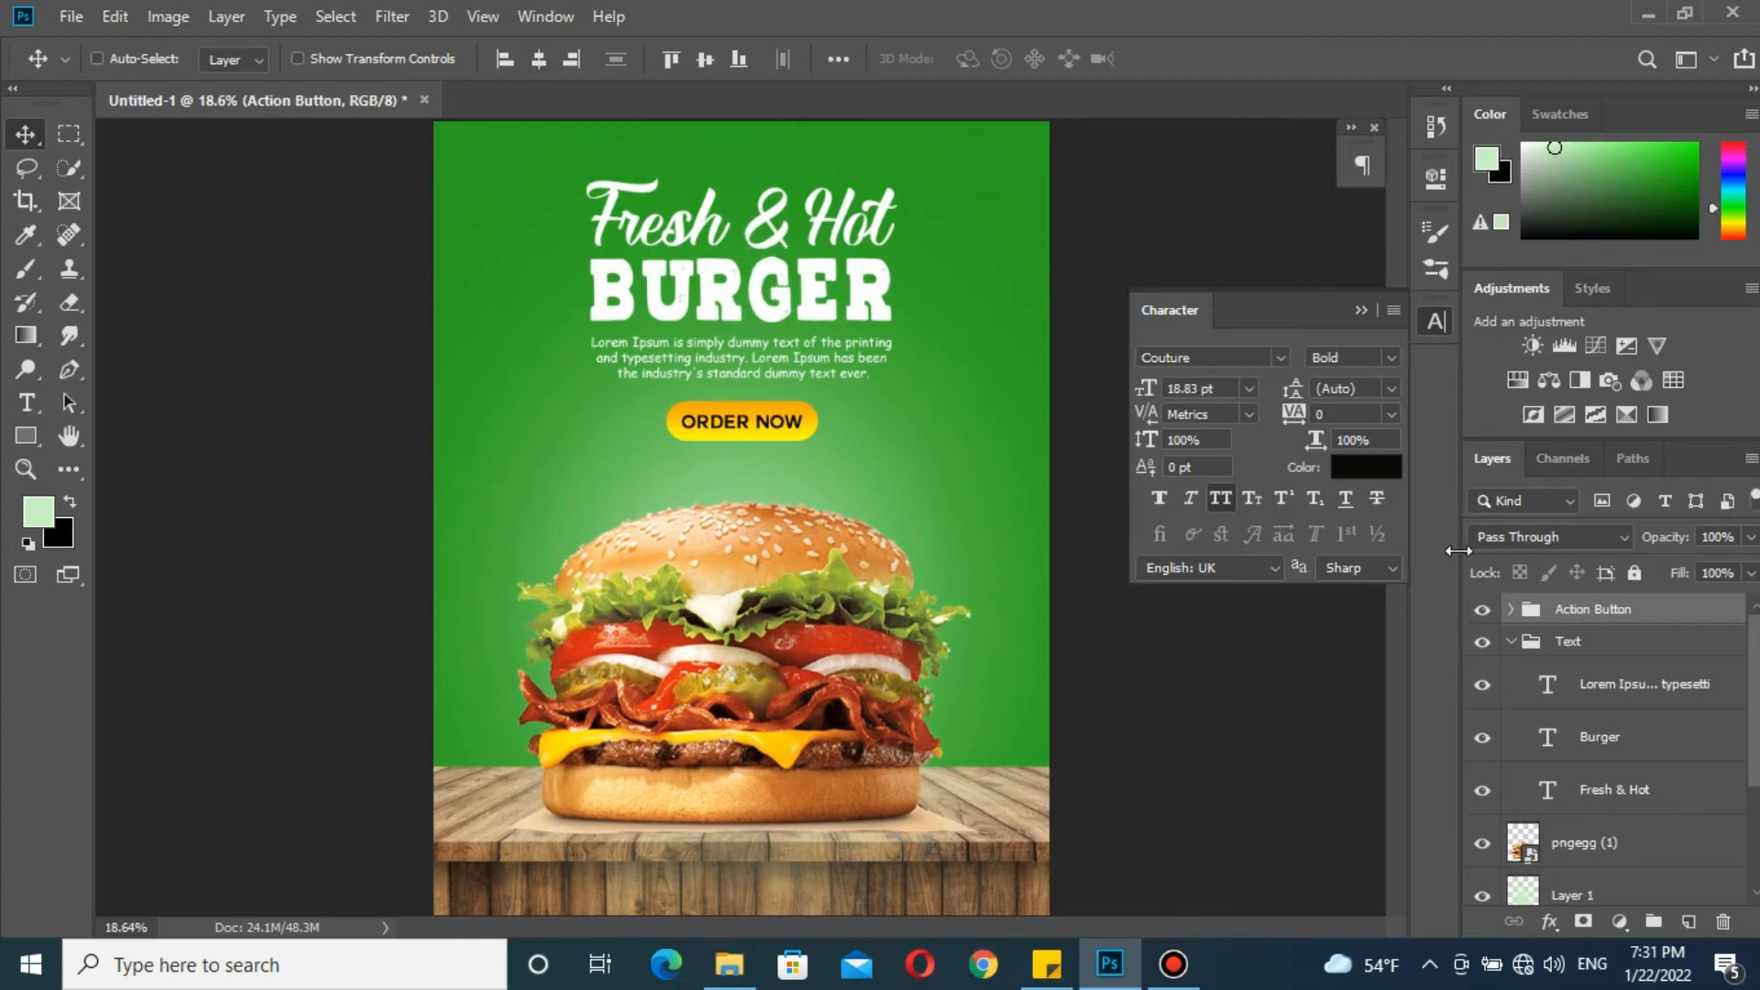
# Centre the Text group horizontally on the canvas and collapse the character settings
pyautogui.click(1659, 650)
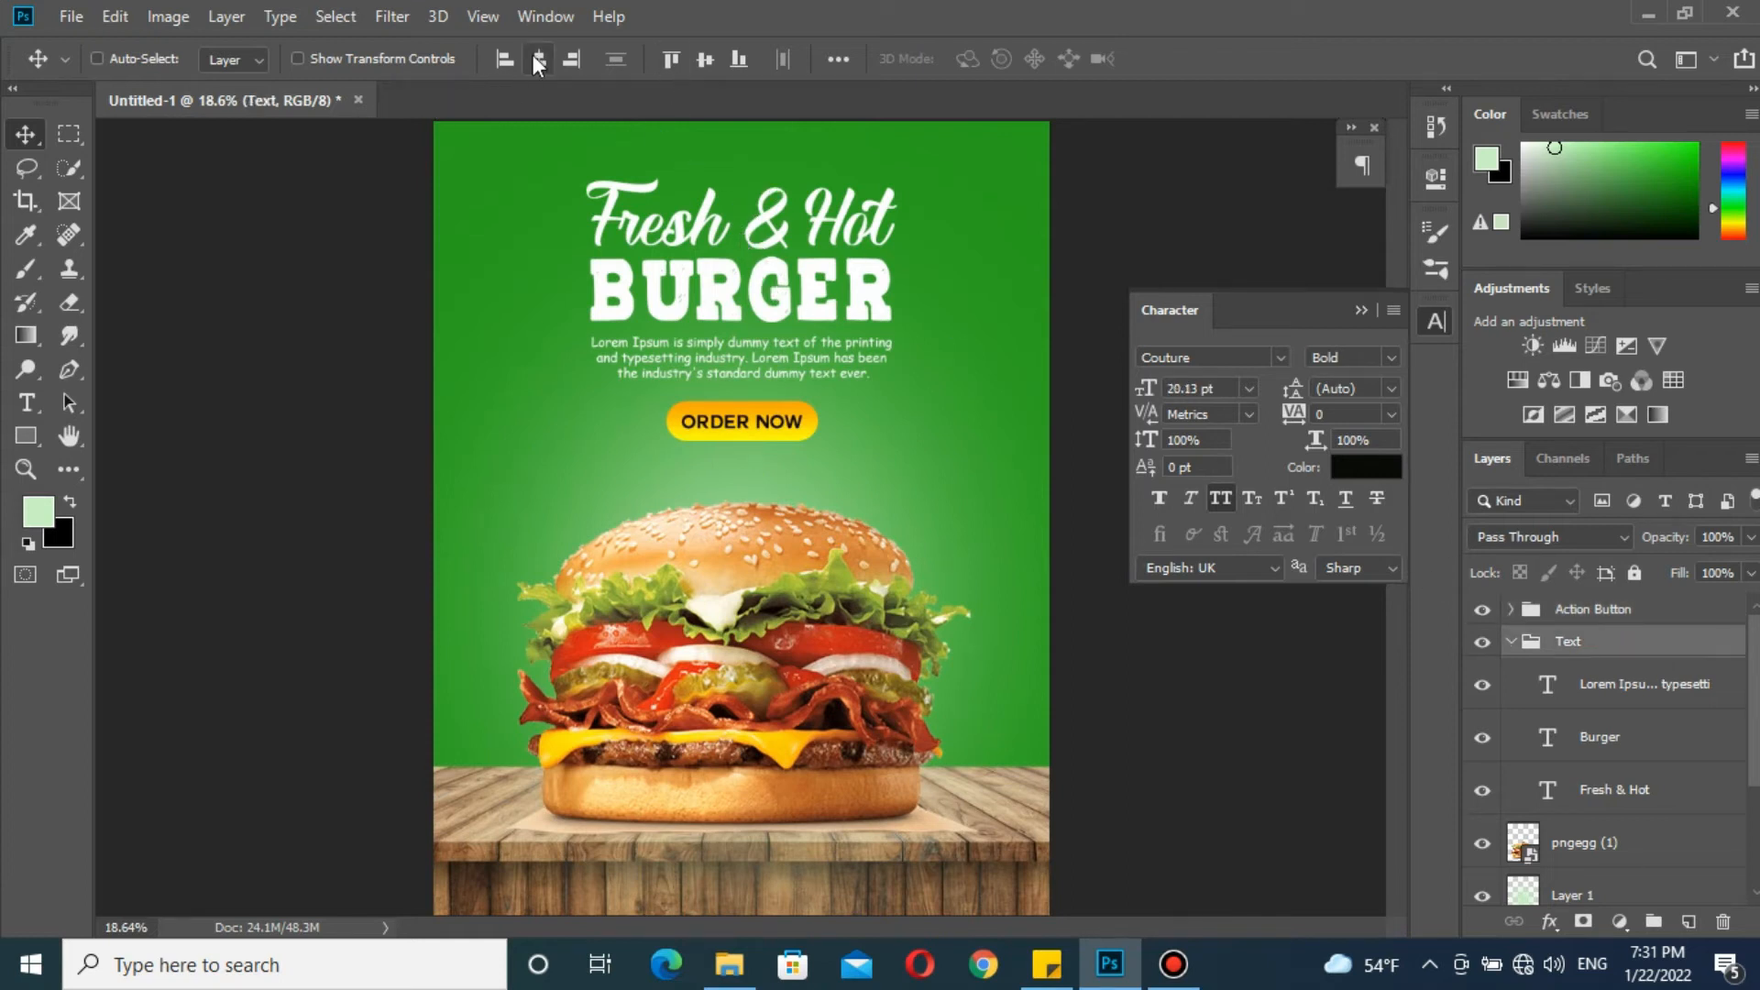
pyautogui.scroll(1, 706, 317)
pyautogui.scroll(-6, 706, 317)
pyautogui.scroll(4, 706, 317)
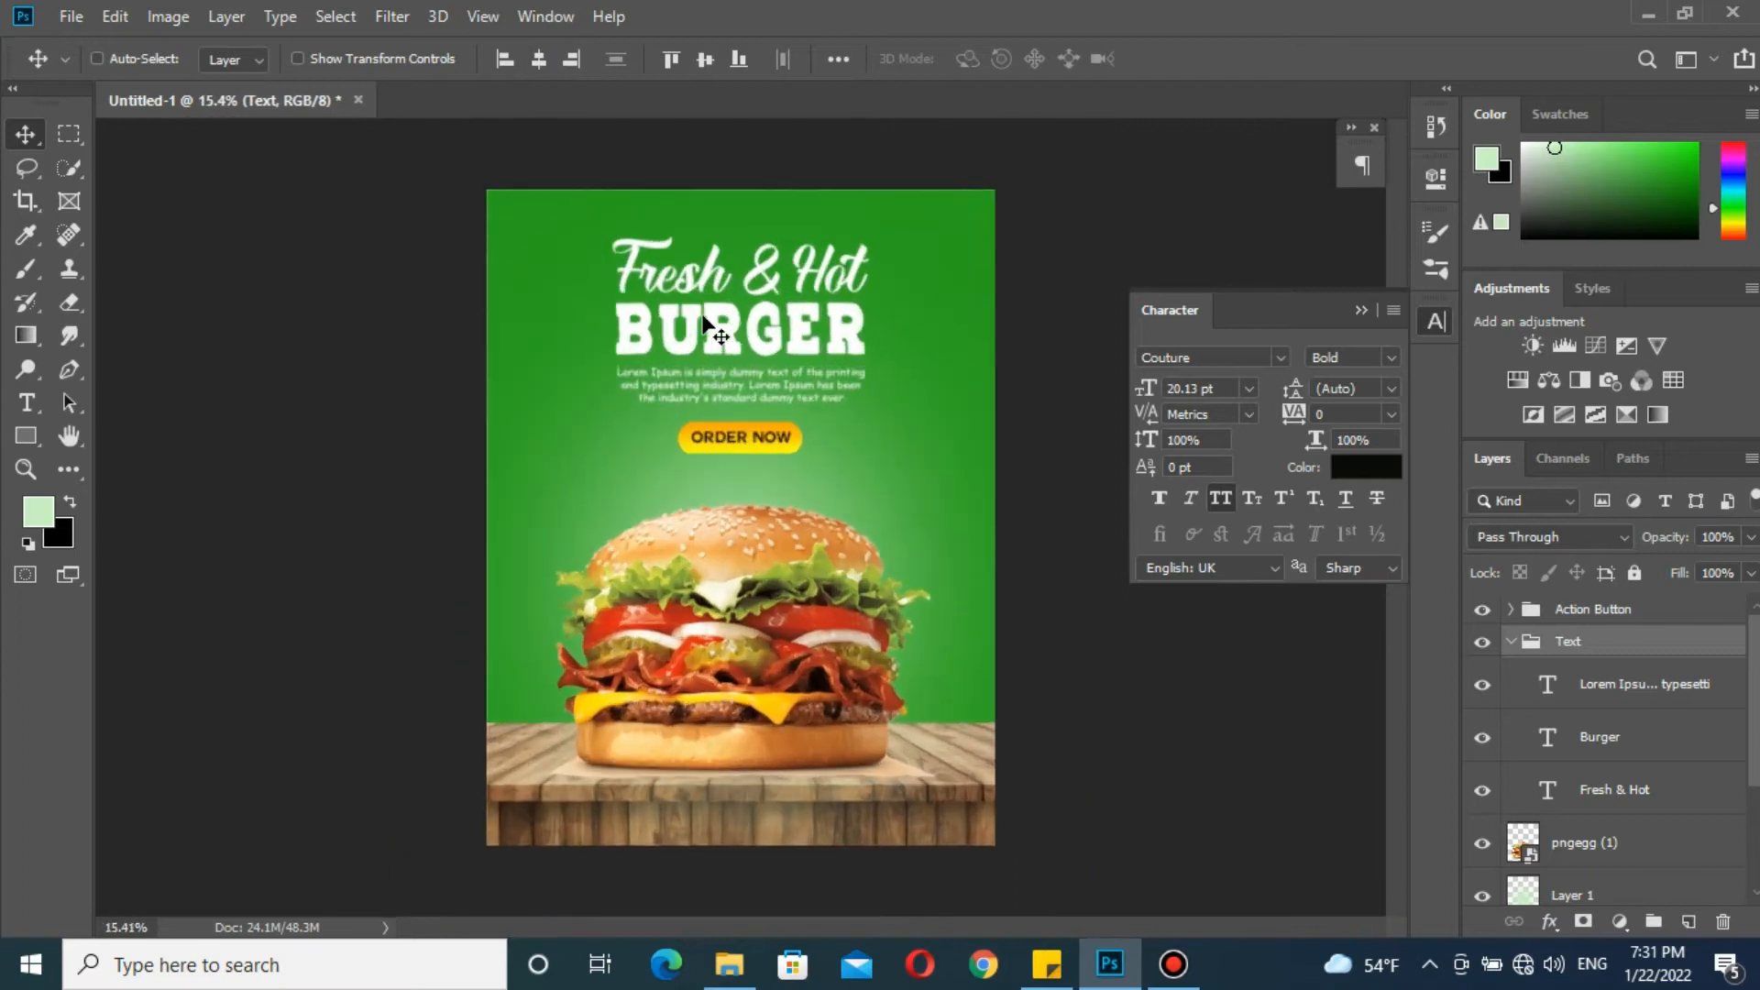
pyautogui.click(1360, 310)
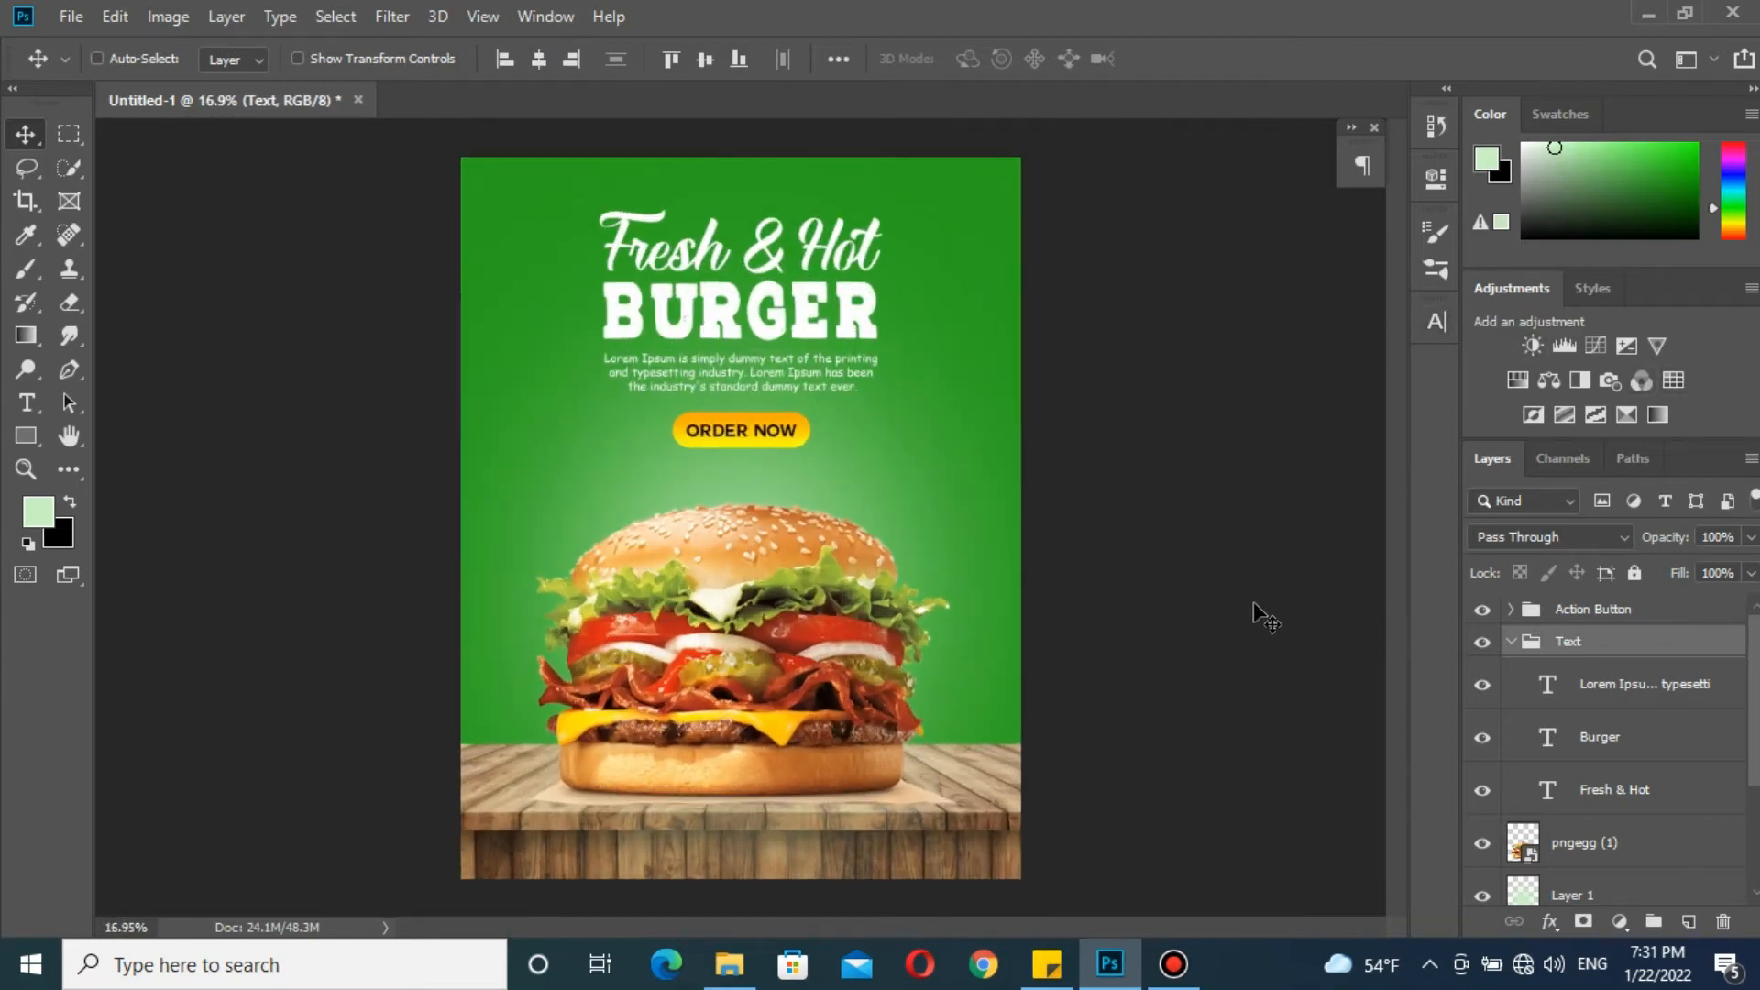
# Place the Layer 3 drop image from the Stock Files folder beside the word "Hot" and rotate it 27.45°
pyautogui.click(728, 963)
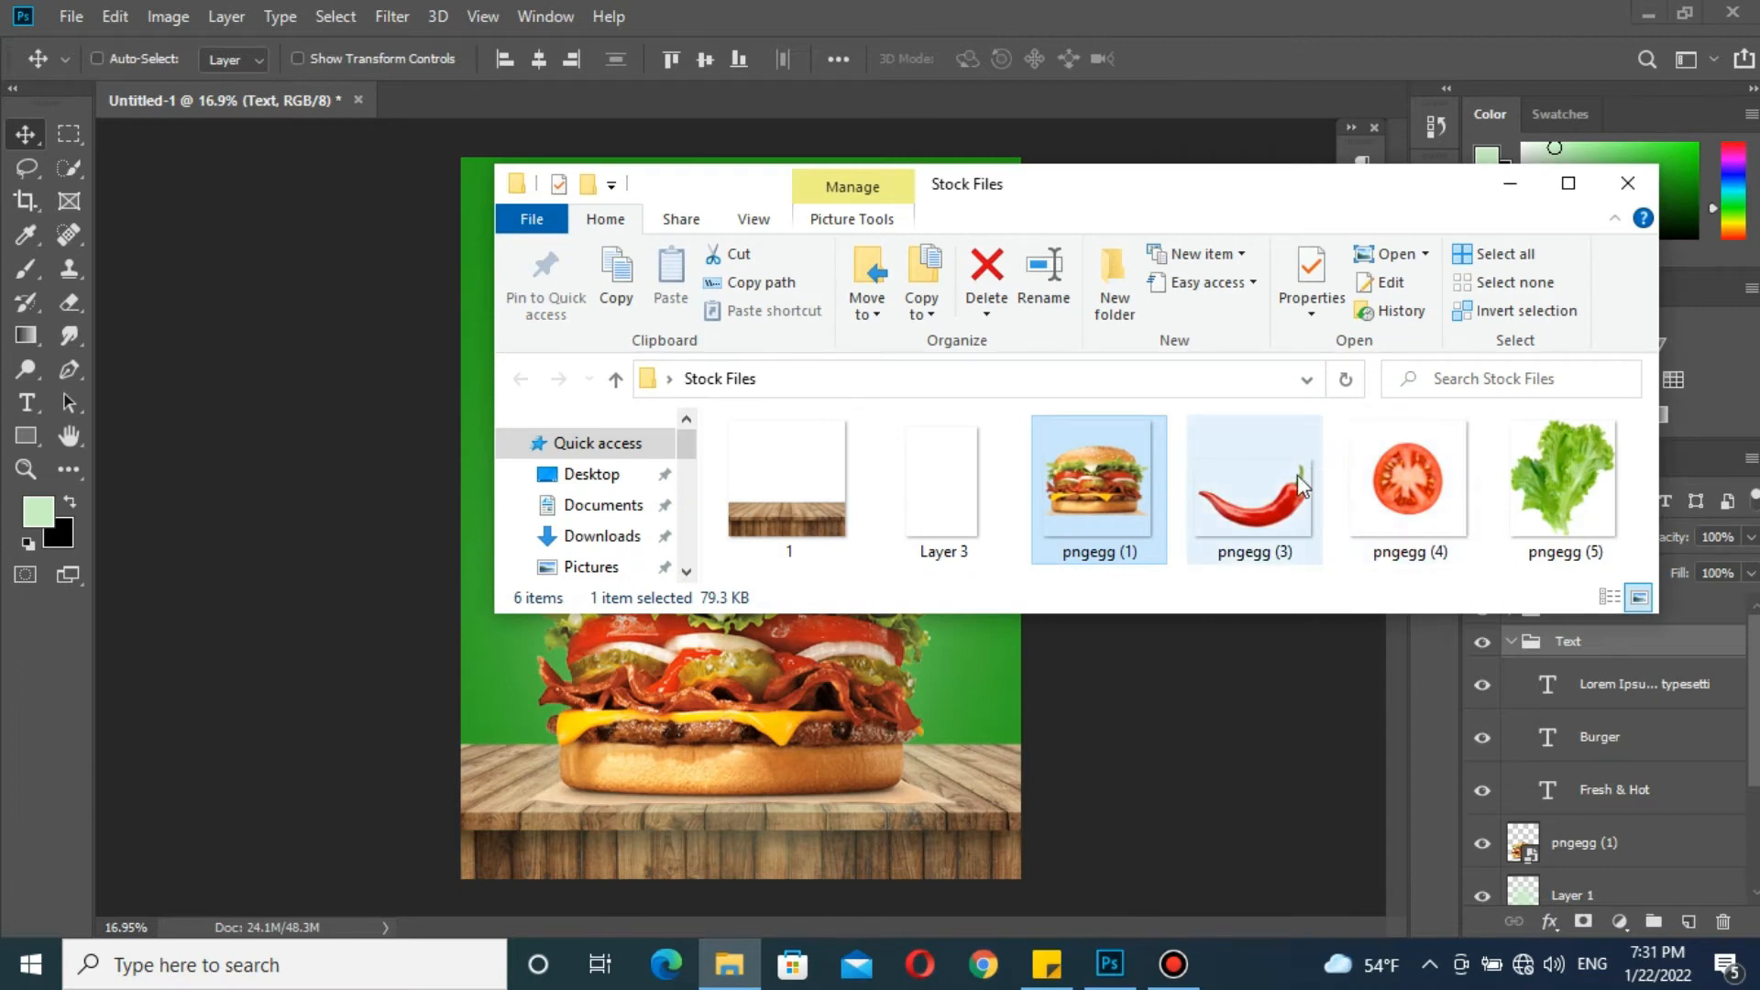
pyautogui.moveTo(954, 508); pyautogui.dragTo(547, 630)
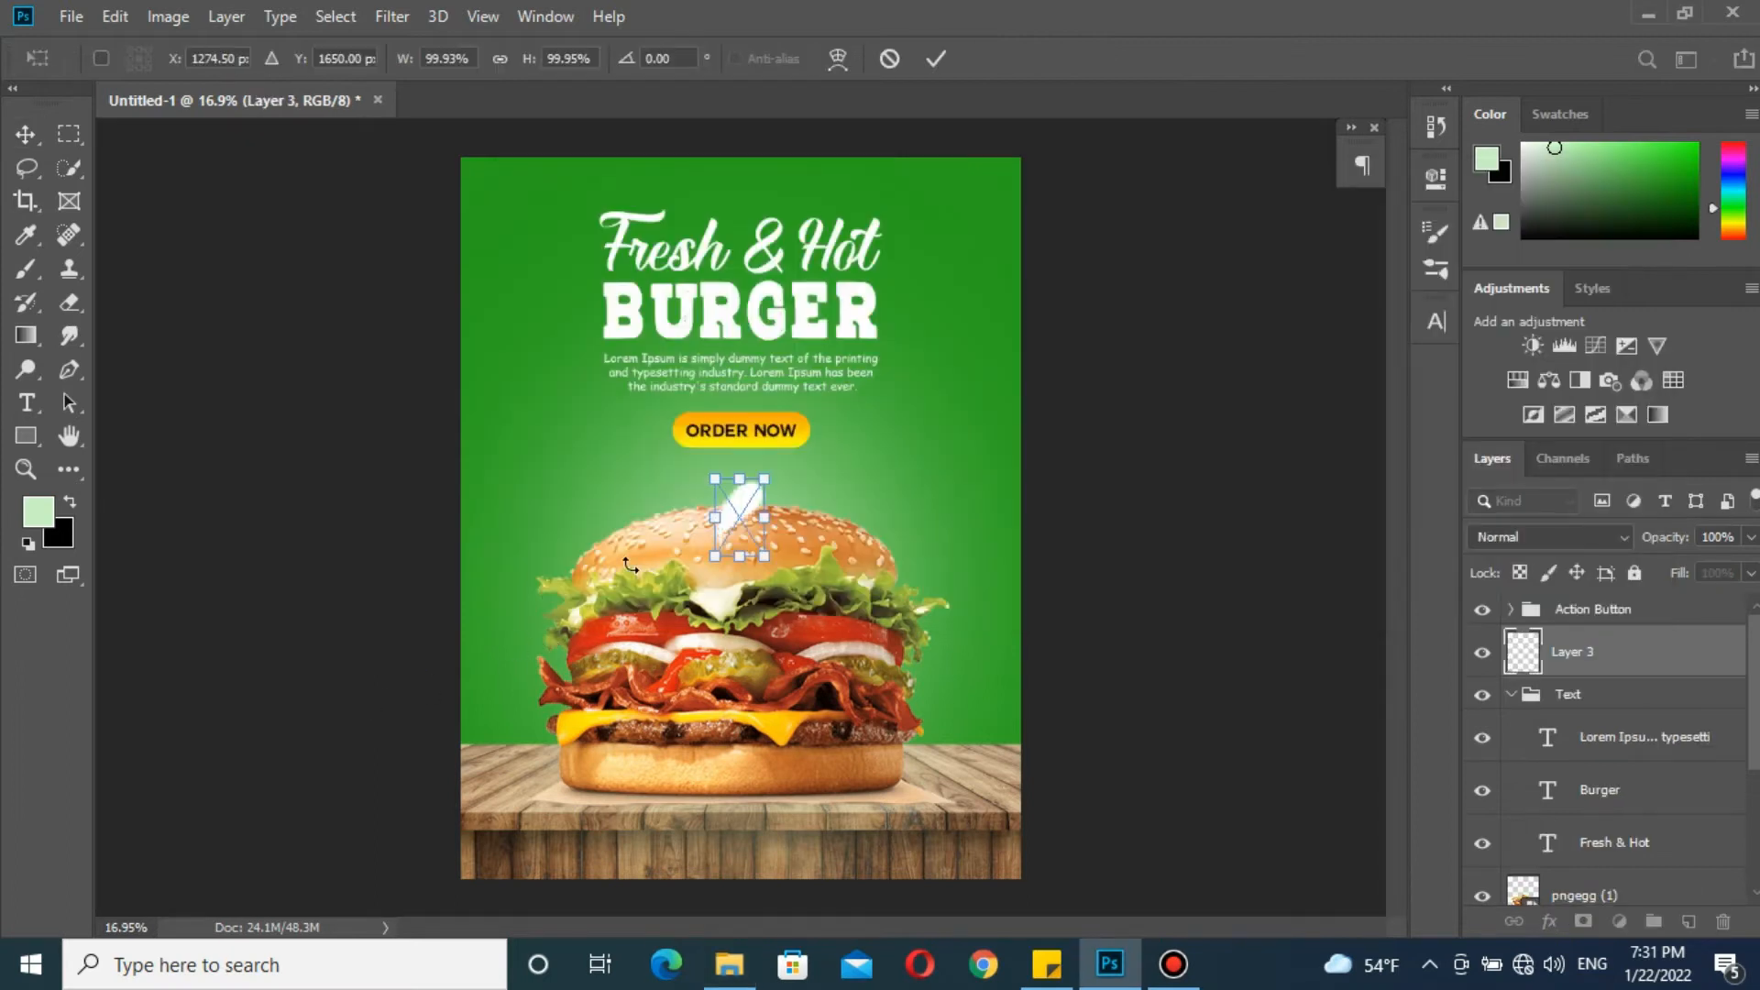
pyautogui.moveTo(743, 514); pyautogui.dragTo(921, 229)
pyautogui.scroll(2, 921, 229)
pyautogui.scroll(1, 921, 229)
pyautogui.scroll(2, 938, 429)
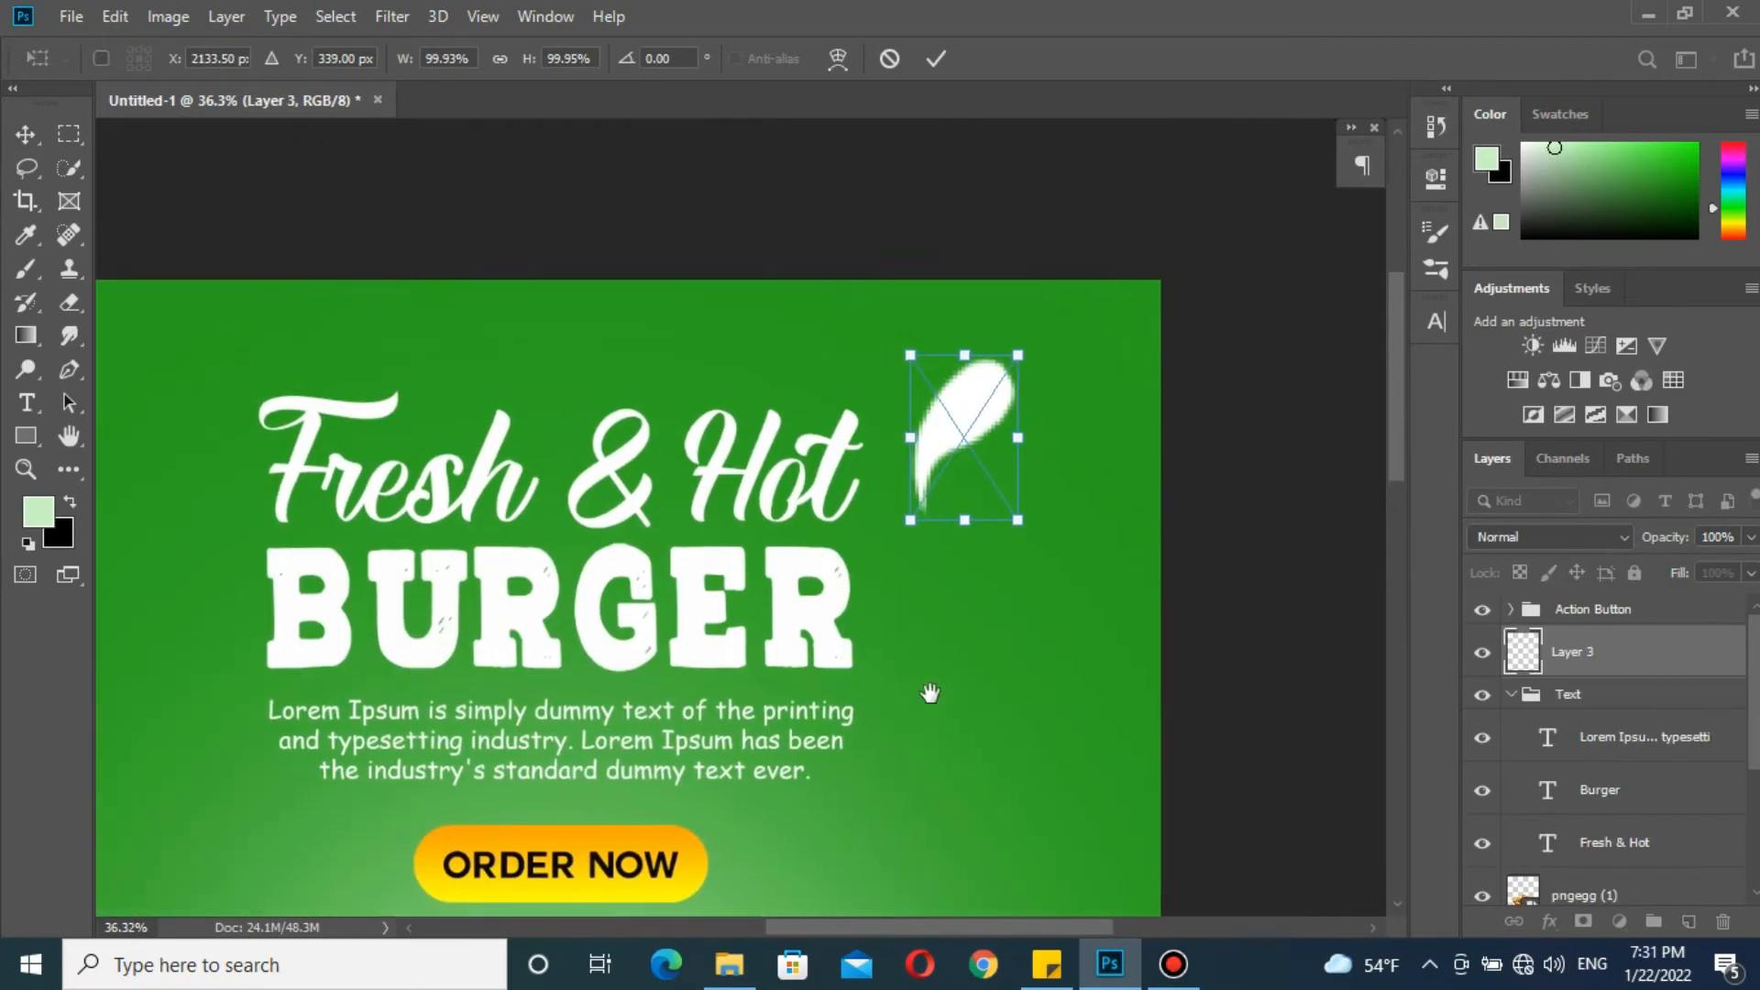
pyautogui.moveTo(1060, 542); pyautogui.dragTo(997, 640)
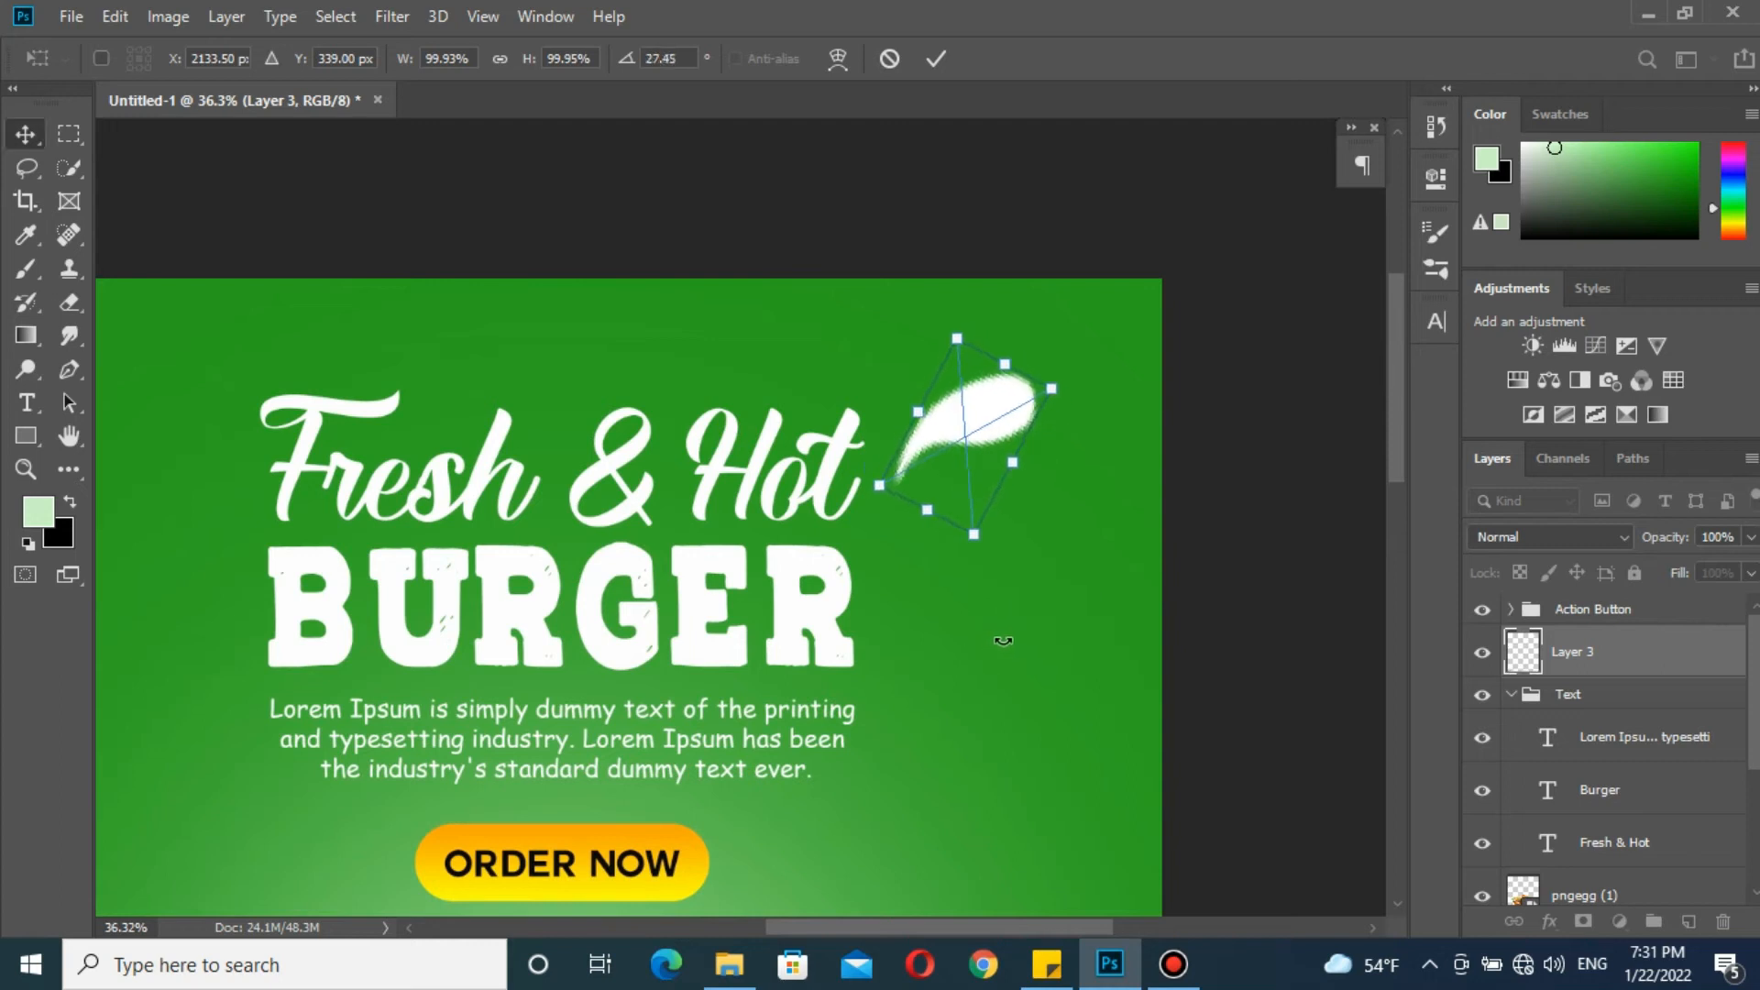
pyautogui.press('Return')
# Scale the white drop down to about 35% and keep it close to the end of "Hot"
pyautogui.hotkey('ctrl', 't')
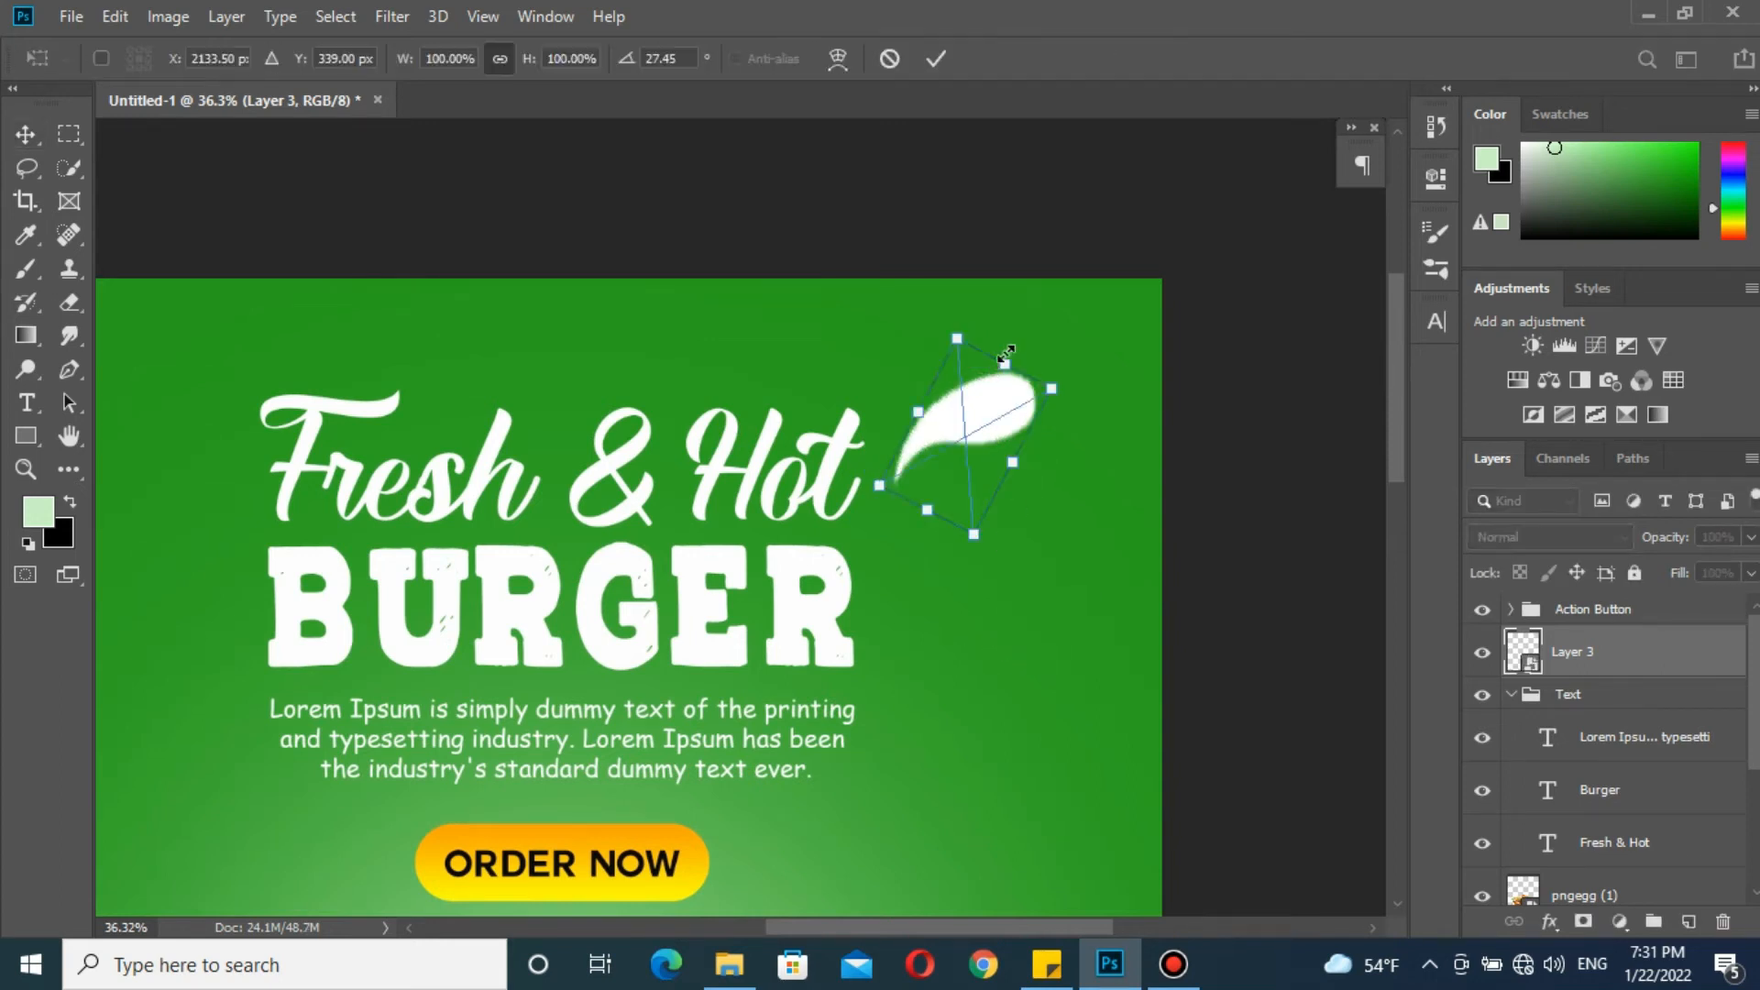
pyautogui.moveTo(1052, 392); pyautogui.dragTo(934, 431)
pyautogui.press('Return')
pyautogui.hotkey('ctrl', 't')
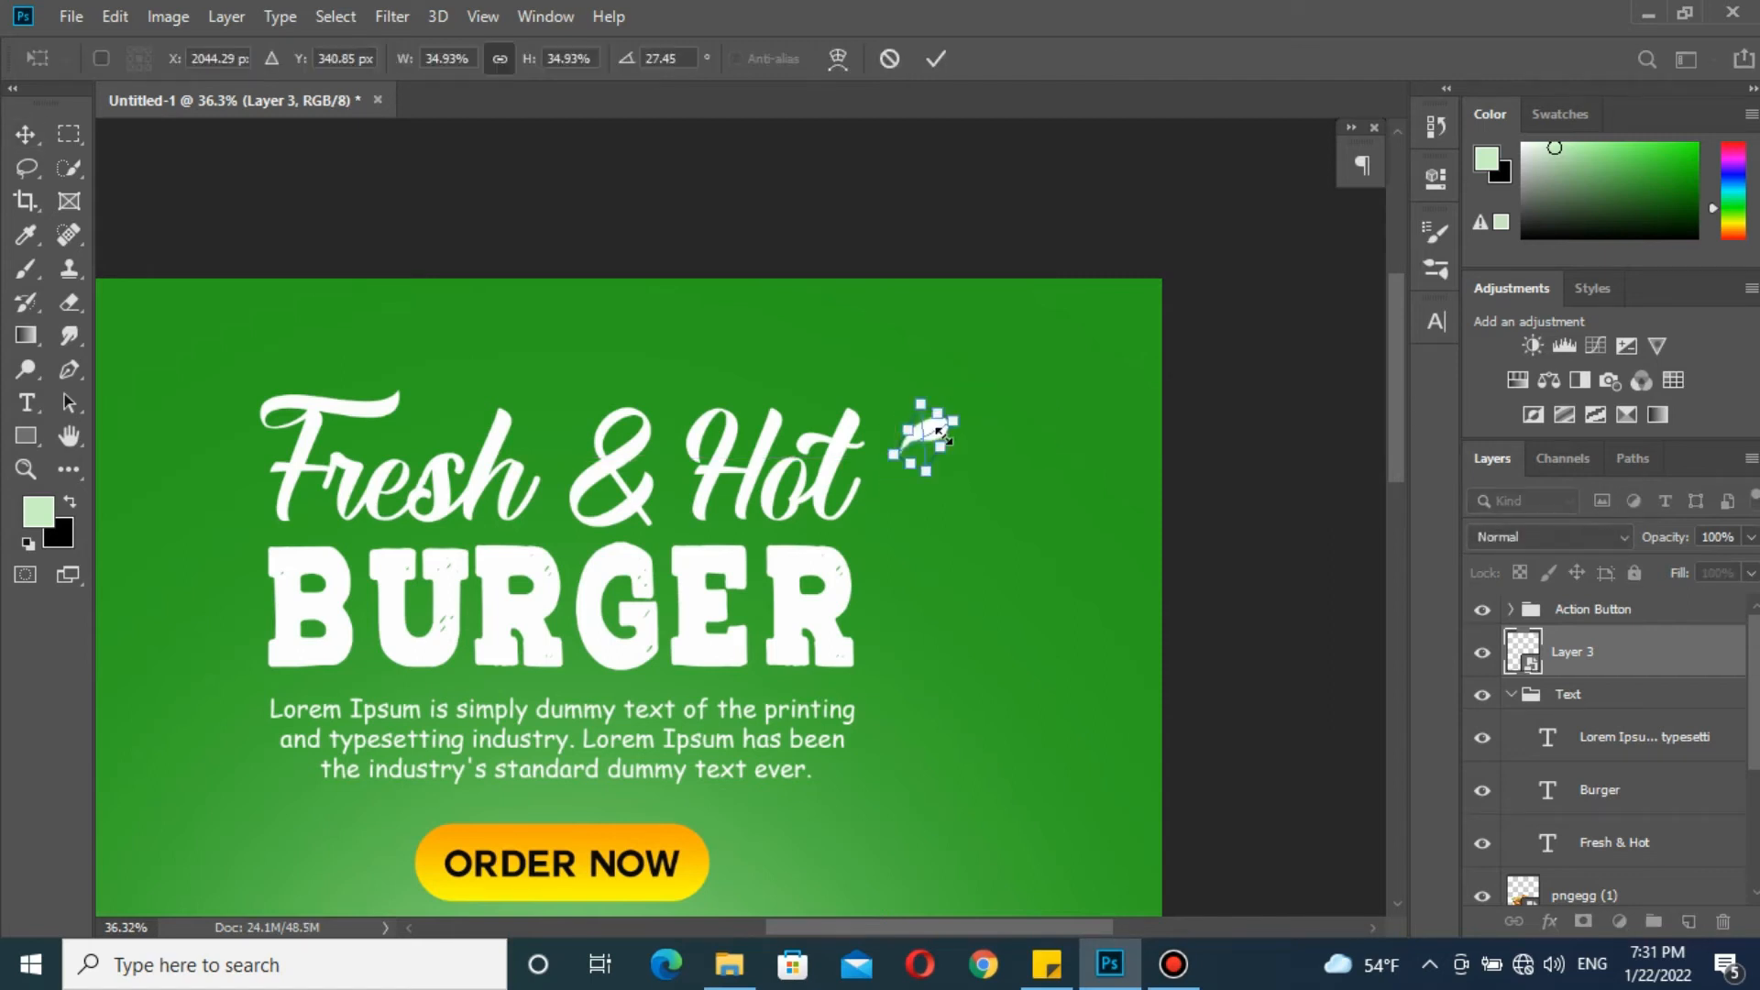
pyautogui.press('Return')
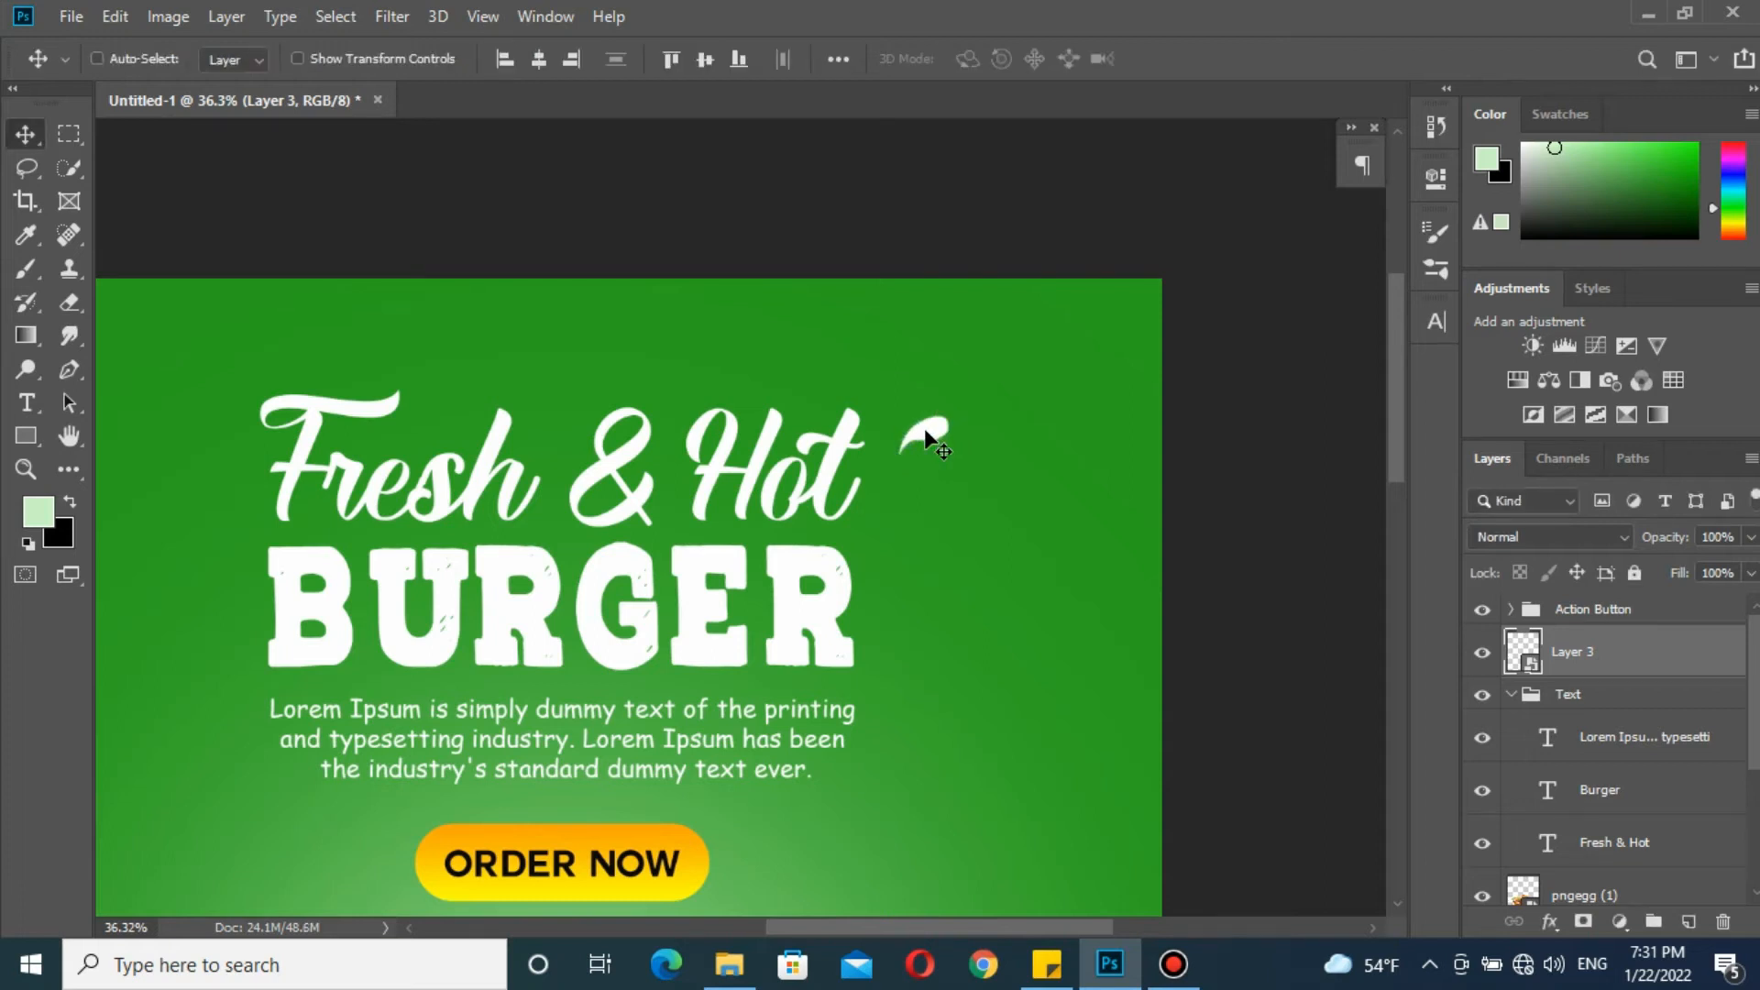
# Duplicate the Layer 3 drop and position the copy just below the original
pyautogui.rightClick(1563, 642)
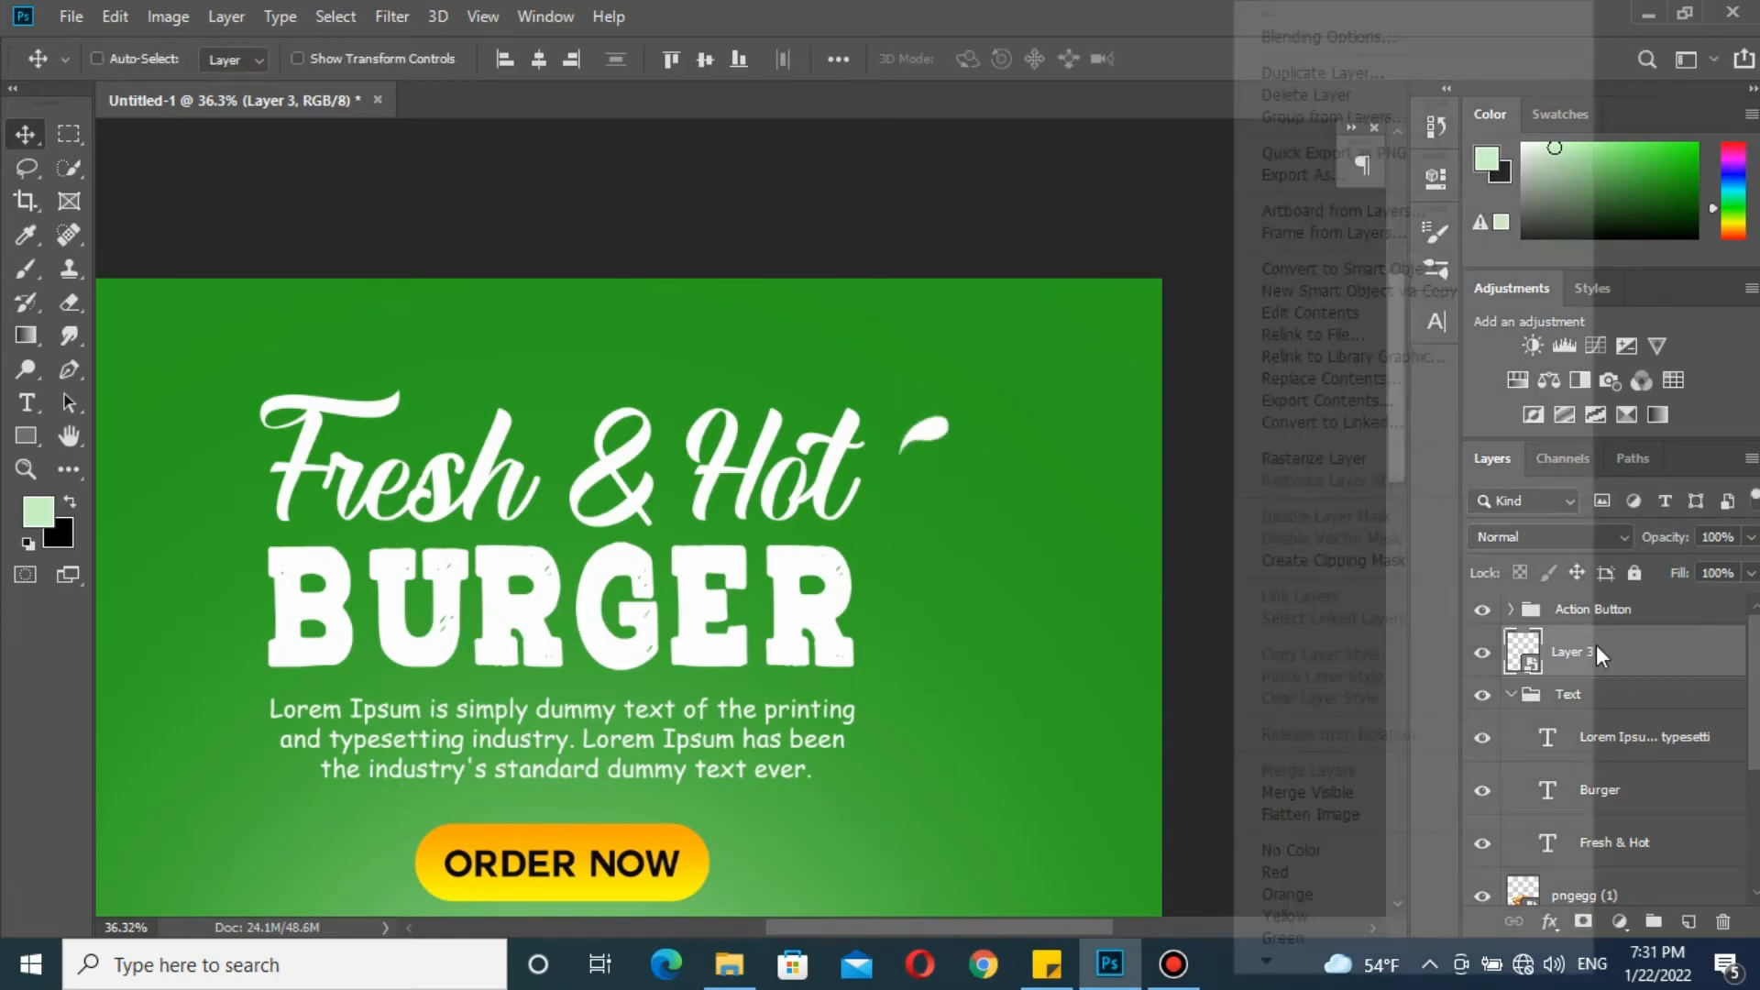
pyautogui.click(1487, 82)
pyautogui.click(1085, 246)
pyautogui.moveTo(920, 434)
pyautogui.mouseDown()
pyautogui.moveTo(927, 453)
pyautogui.moveTo(995, 466)
pyautogui.moveTo(926, 458)
pyautogui.mouseUp()
# Make the copied drop smaller and rotate it to a flatter angle beneath the original
pyautogui.hotkey('ctrl', 't')
pyautogui.press('Return')
pyautogui.scroll(5, 934, 449)
pyautogui.press('ctrl')
pyautogui.hotkey('ctrl', 't')
pyautogui.press('Return')
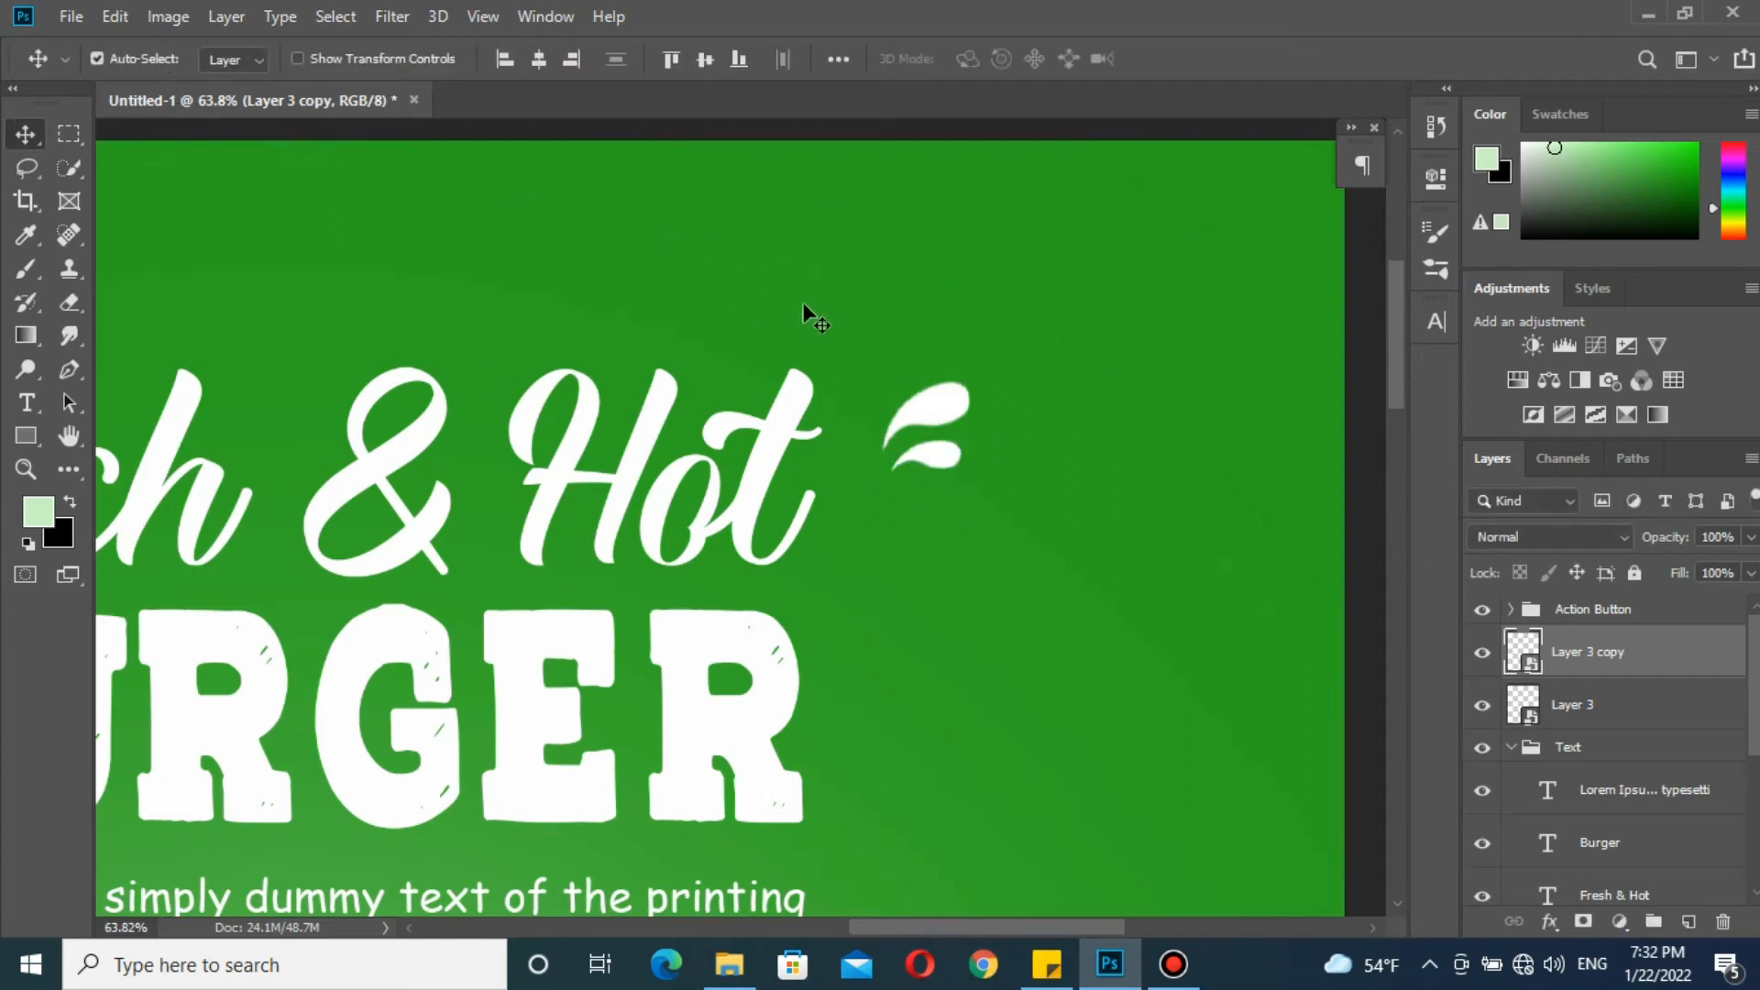
# Rotate and adjust the original Layer 3 drop slightly so it fans out above its smaller copy
pyautogui.click(969, 403)
pyautogui.hotkey('ctrl', 't')
pyautogui.moveTo(987, 451); pyautogui.dragTo(1001, 376)
pyautogui.press('Return')
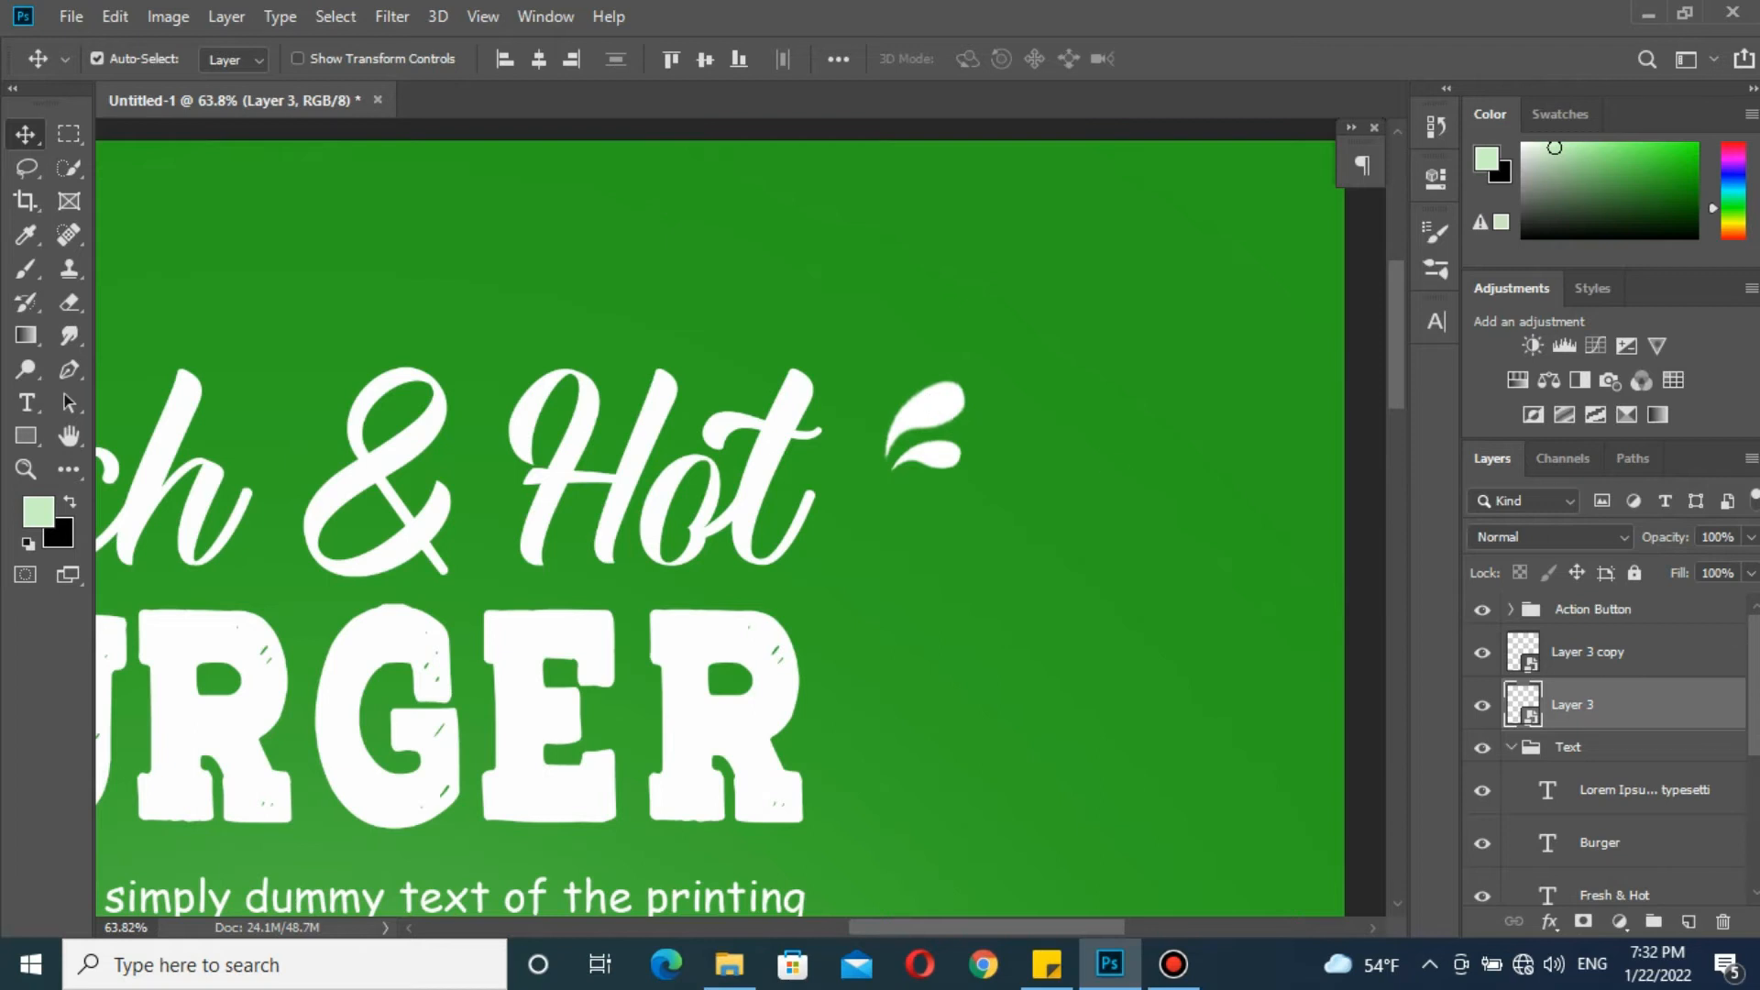
# Apply a Color Overlay in yellow #f7e549 to the Layer 3 drop
pyautogui.rightClick(1690, 694)
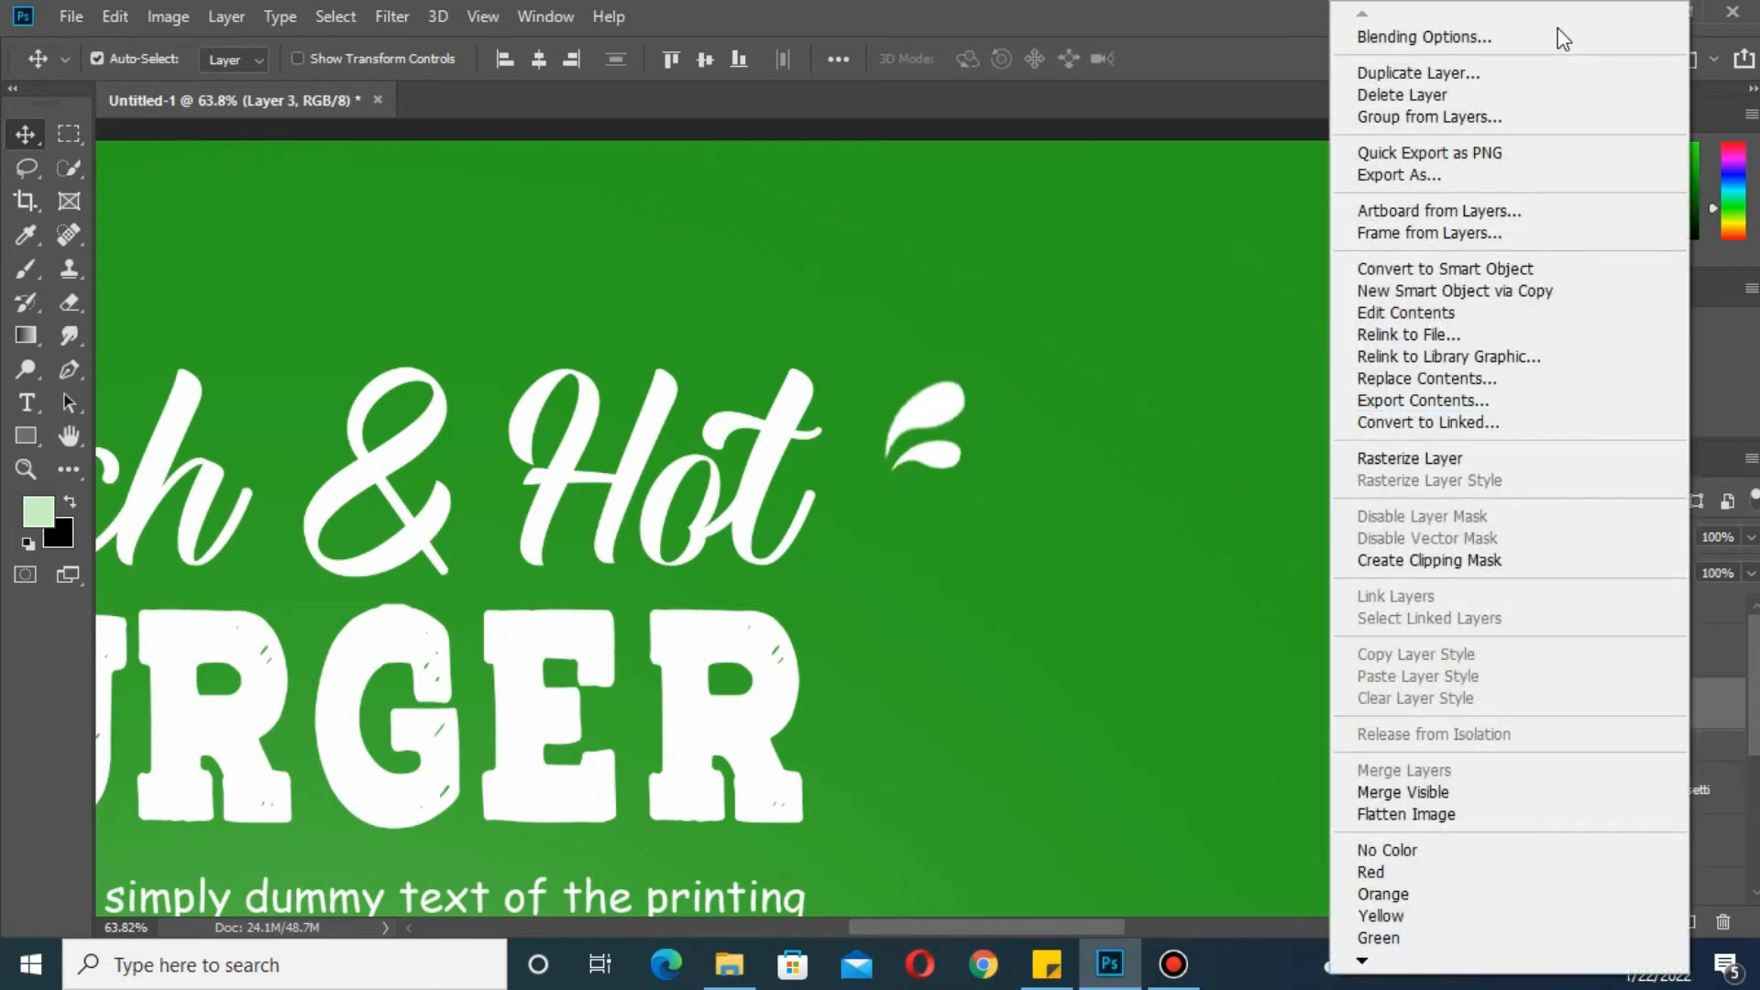
pyautogui.click(1556, 35)
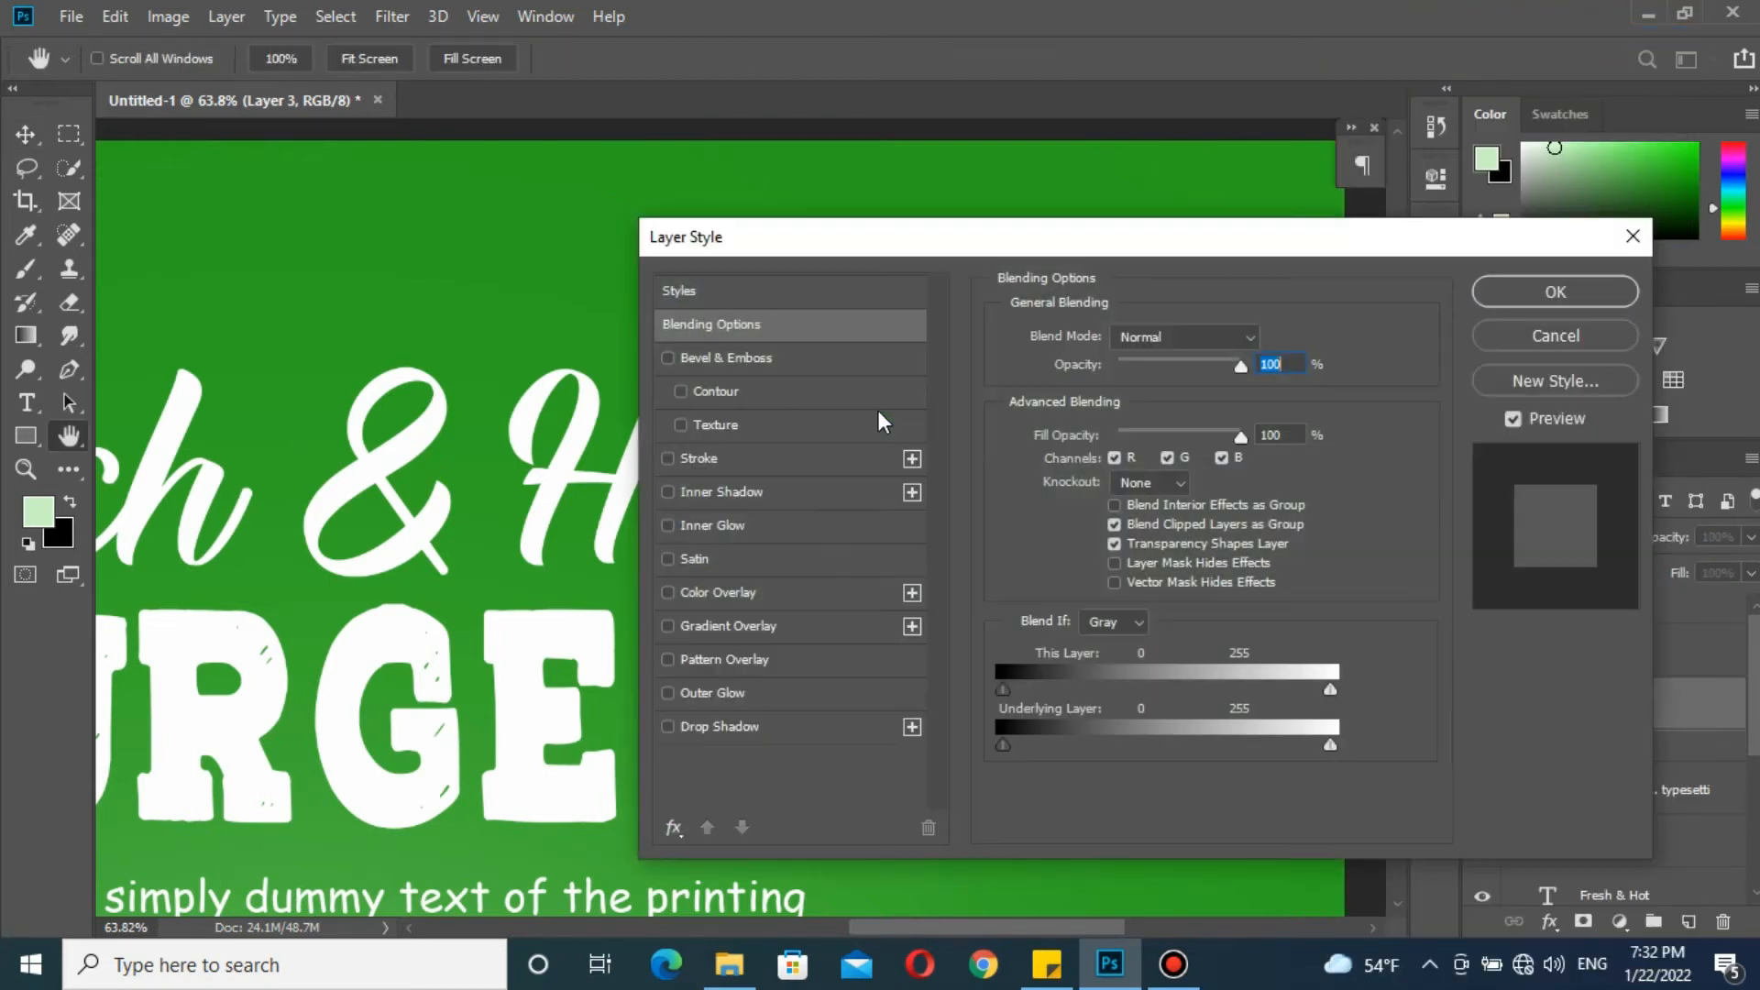
pyautogui.moveTo(818, 246); pyautogui.dragTo(1267, 235)
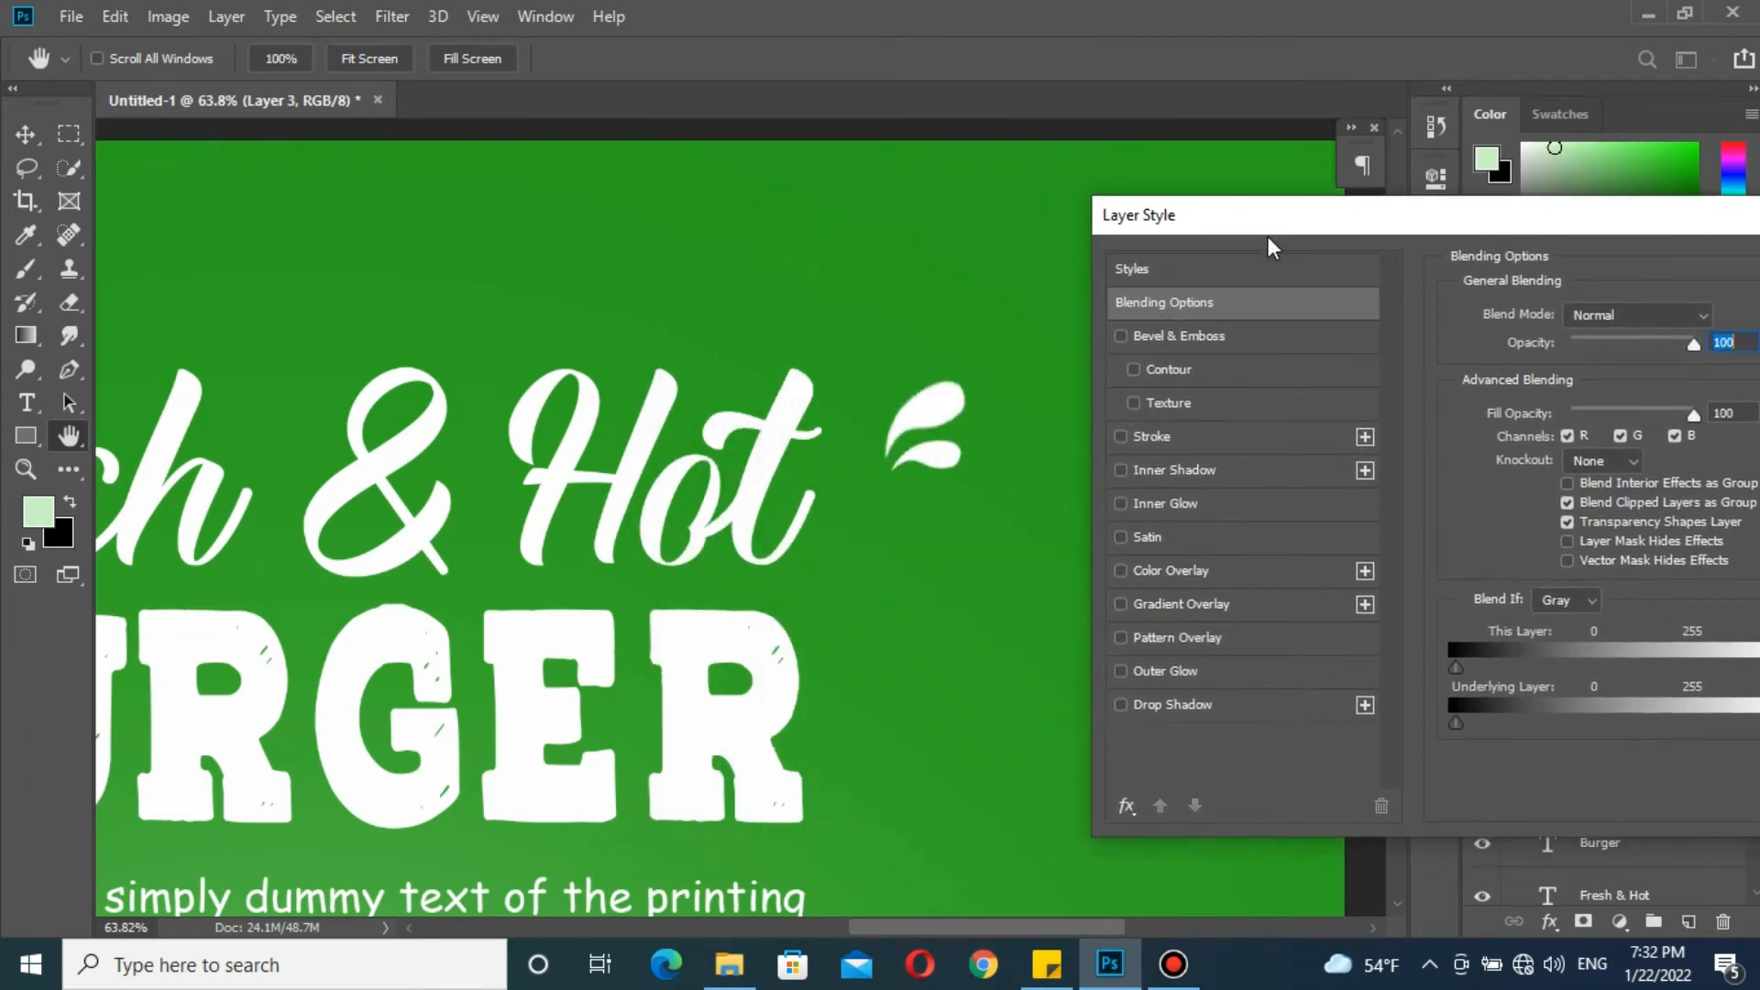
pyautogui.click(1158, 581)
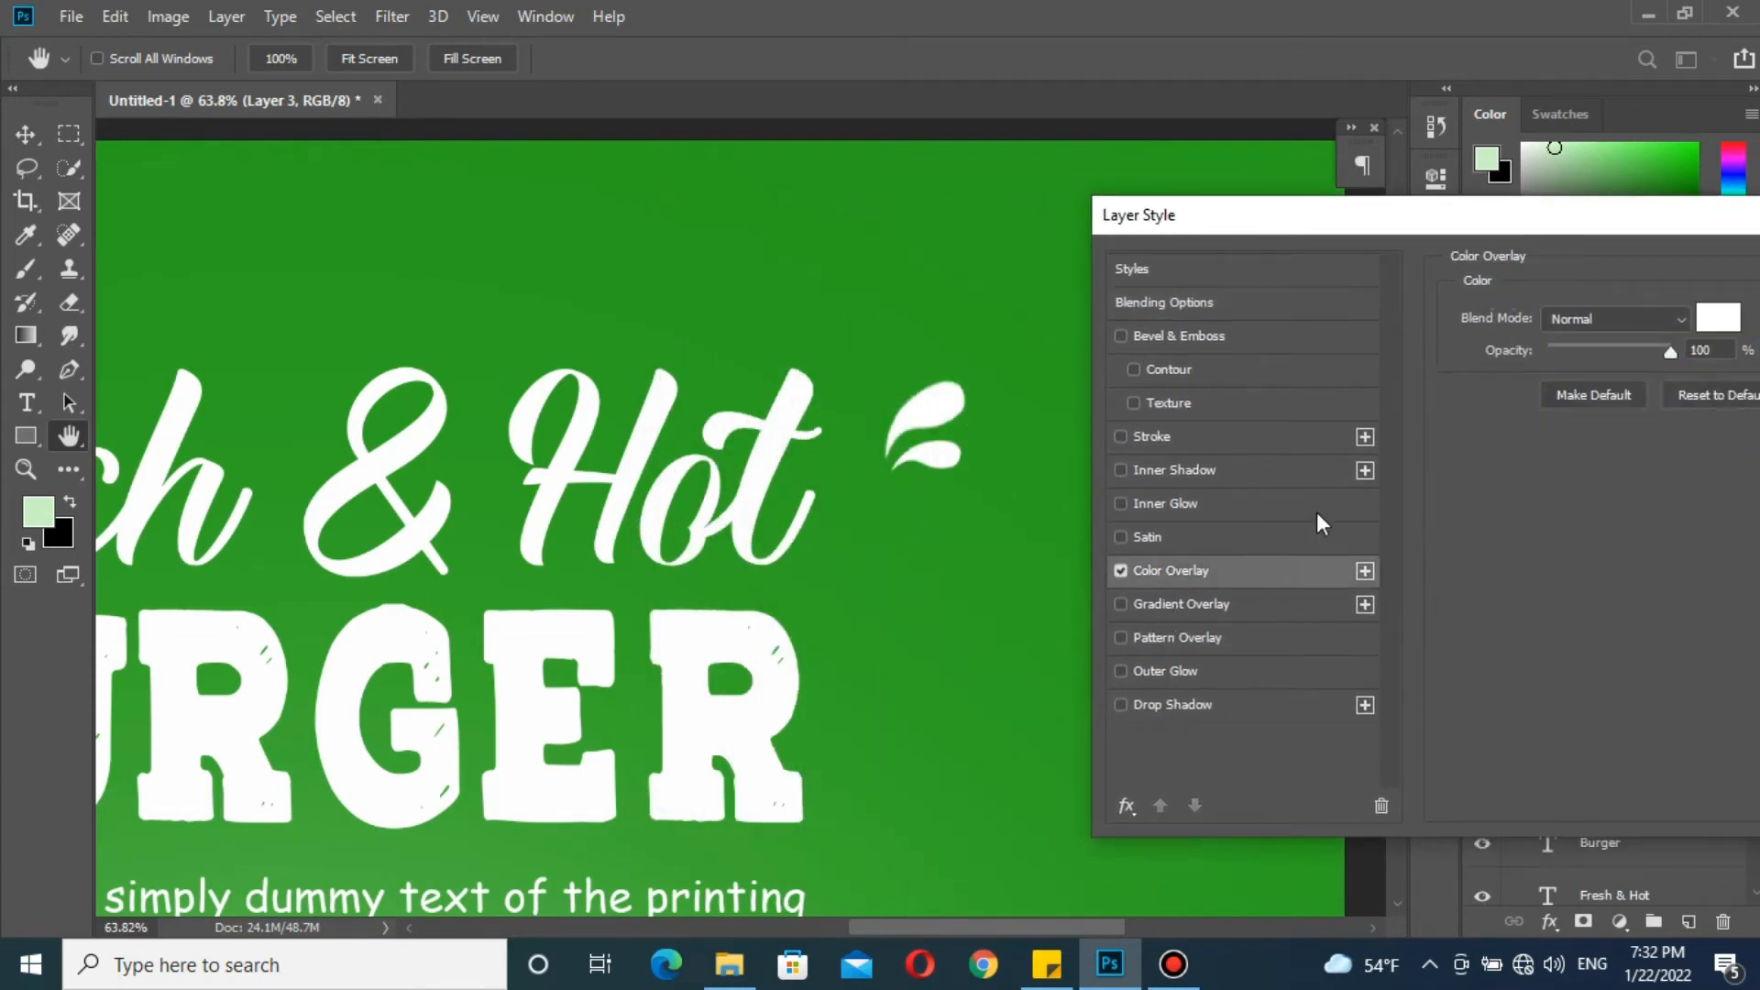
pyautogui.click(1723, 321)
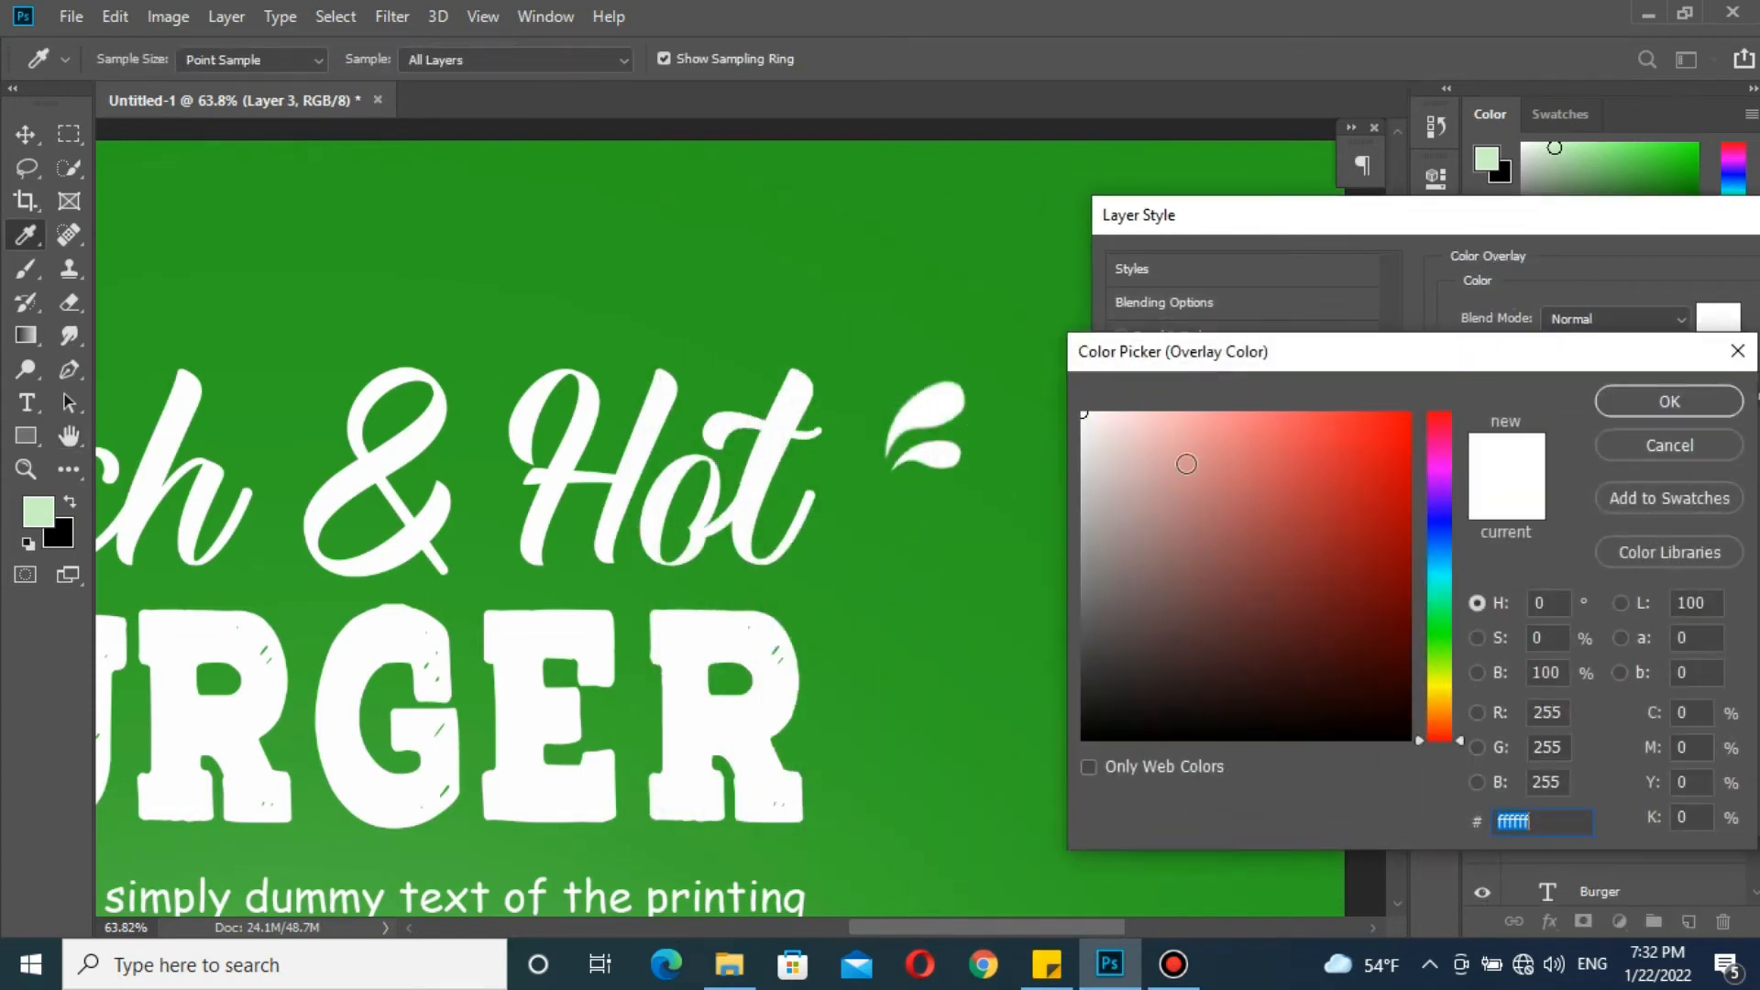
pyautogui.click(1450, 691)
pyautogui.click(1359, 429)
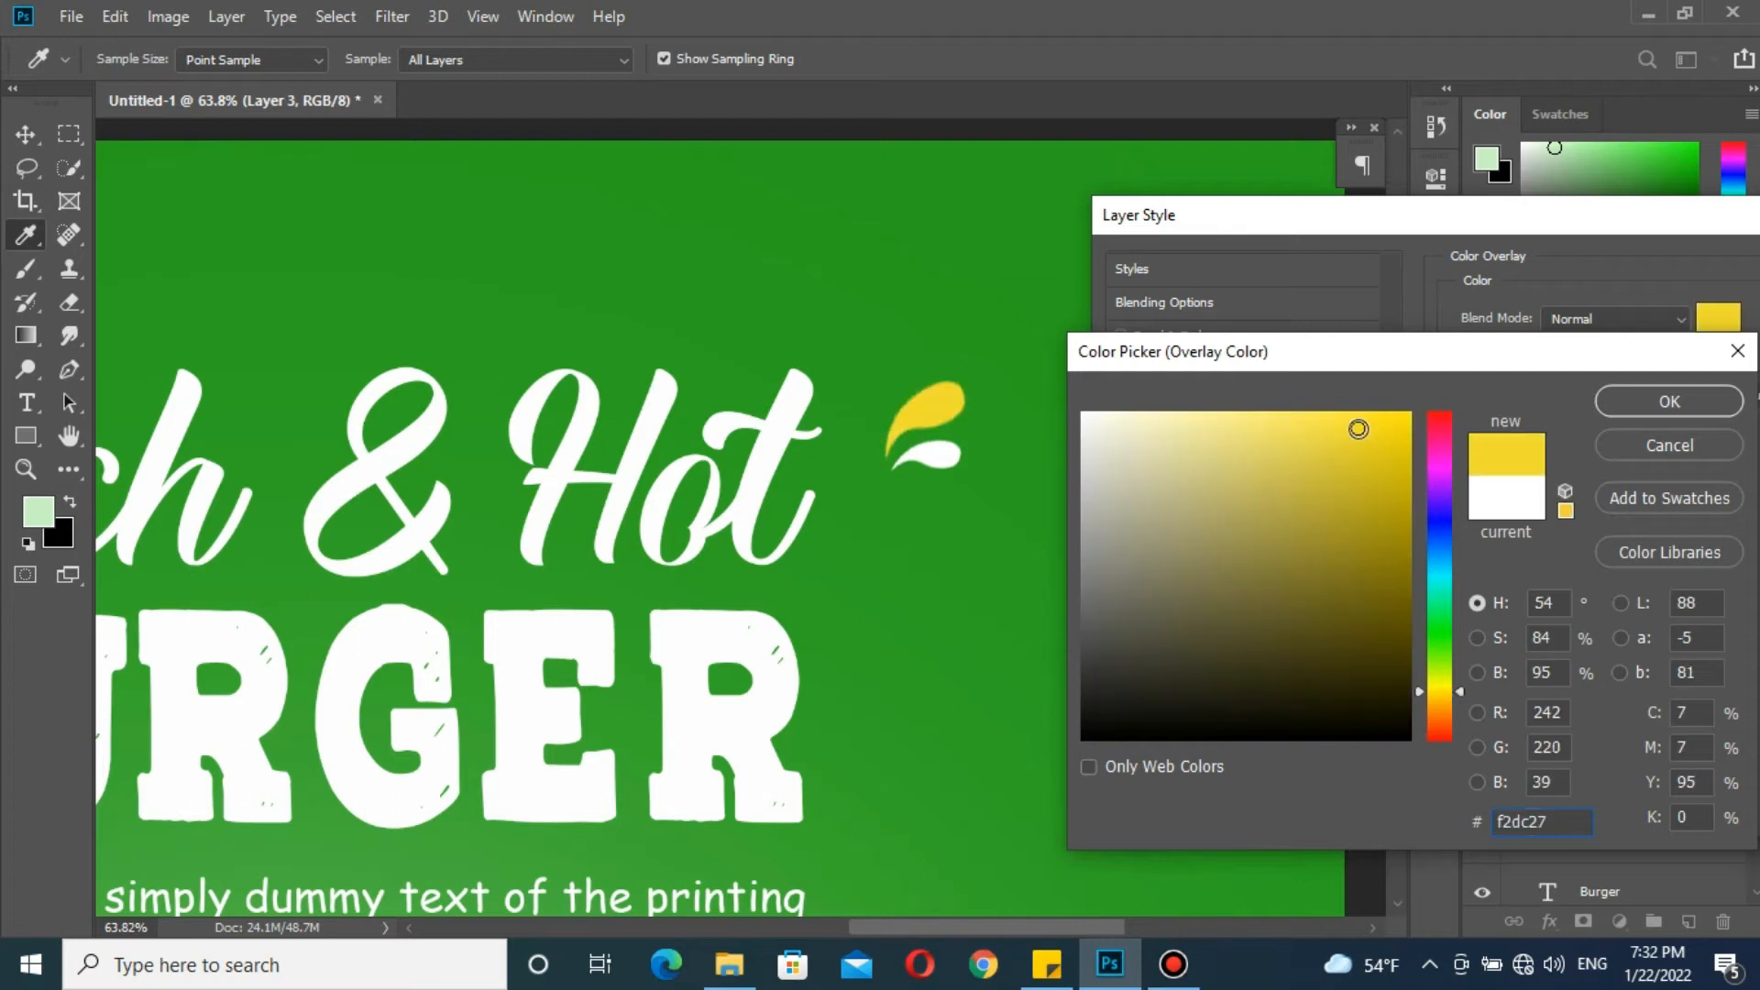
pyautogui.moveTo(1353, 428); pyautogui.dragTo(1314, 423)
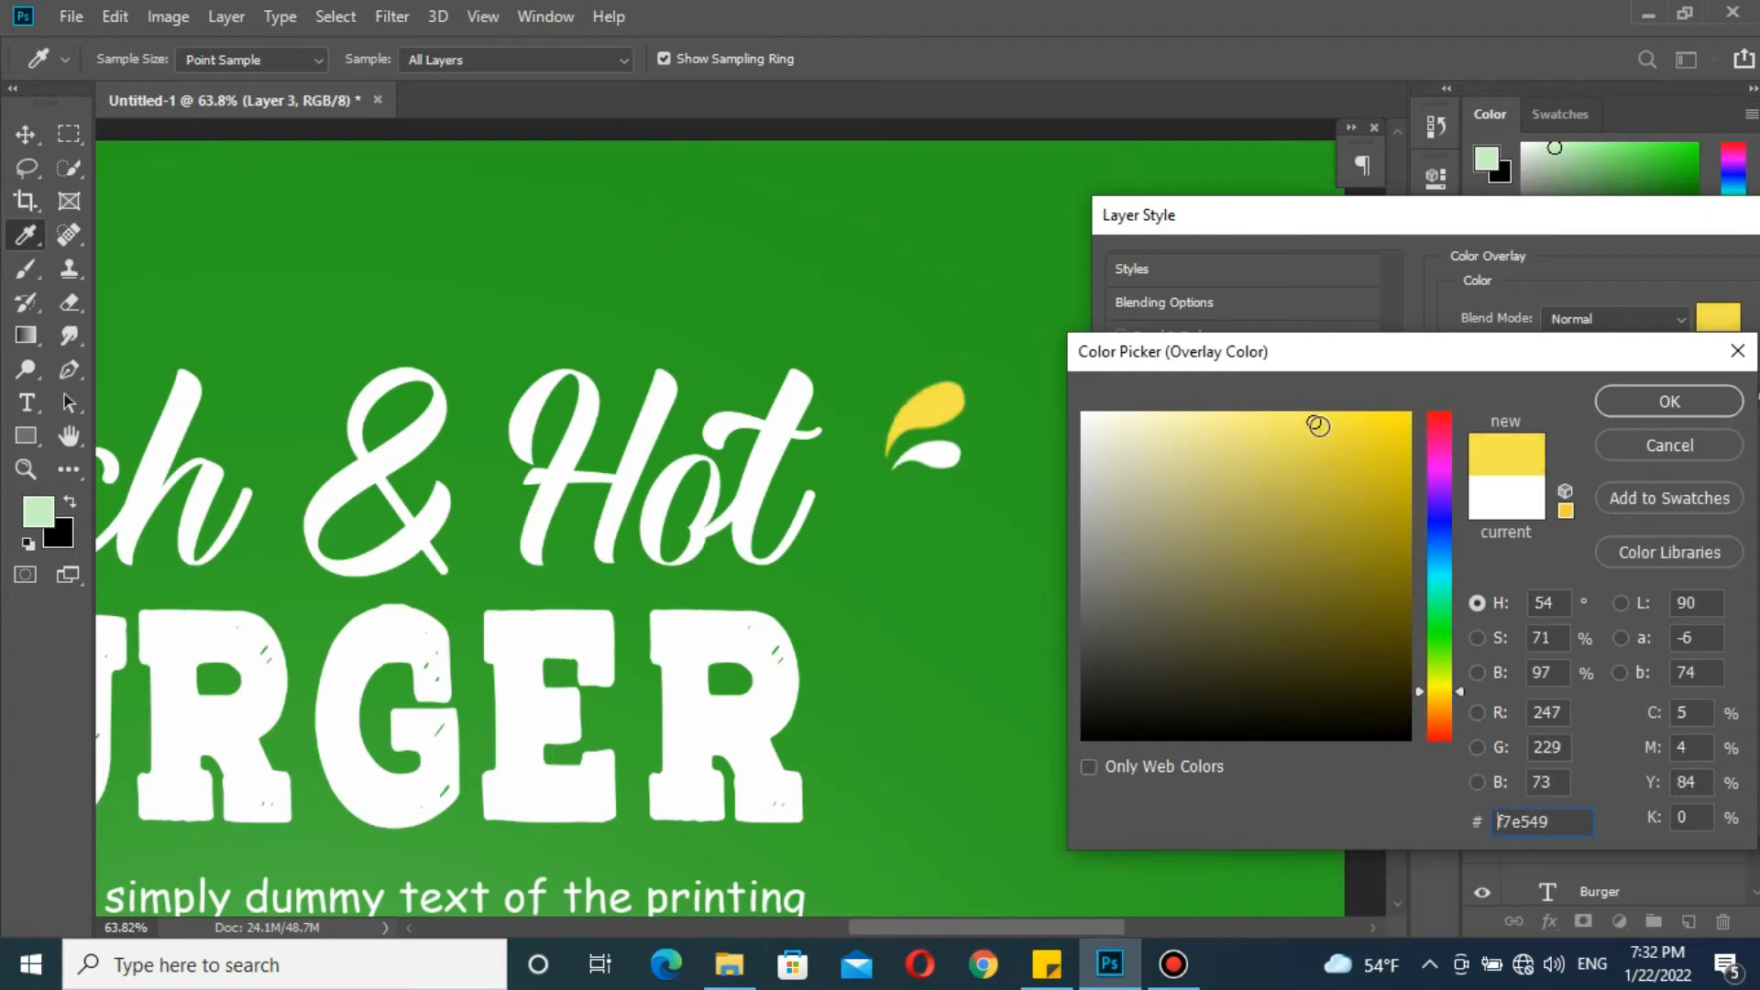
pyautogui.click(1602, 406)
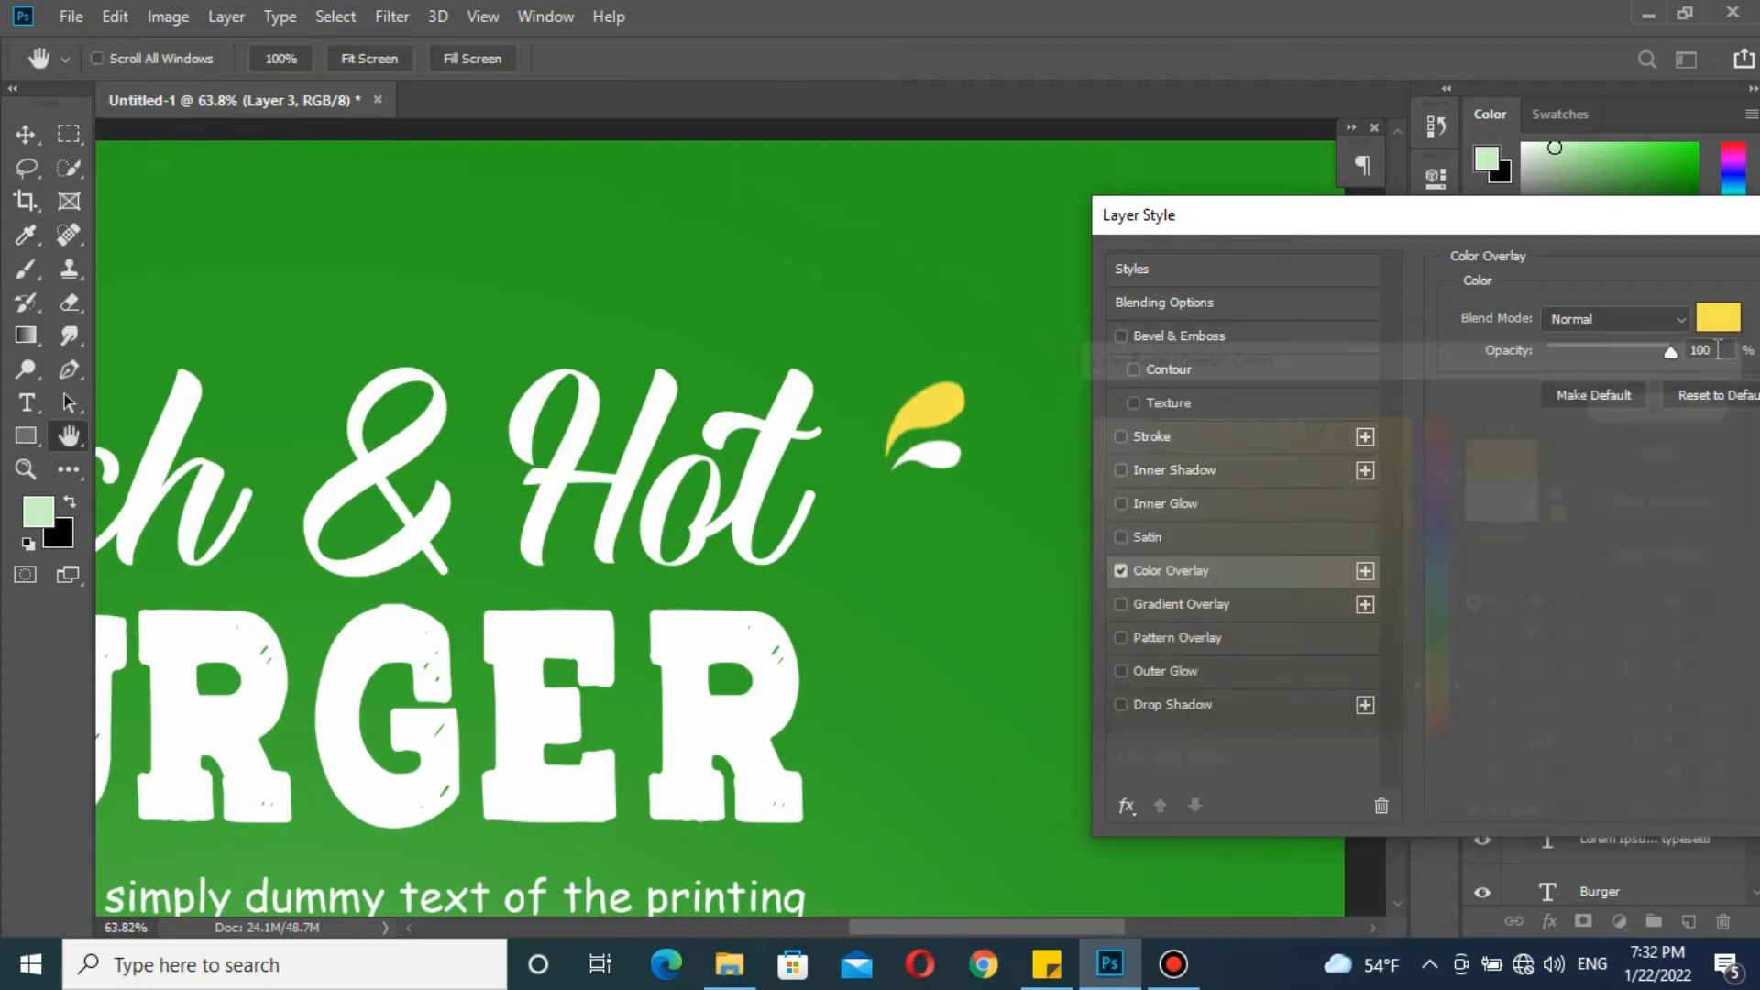
pyautogui.moveTo(1684, 216); pyautogui.dragTo(1196, 294)
pyautogui.click(1472, 349)
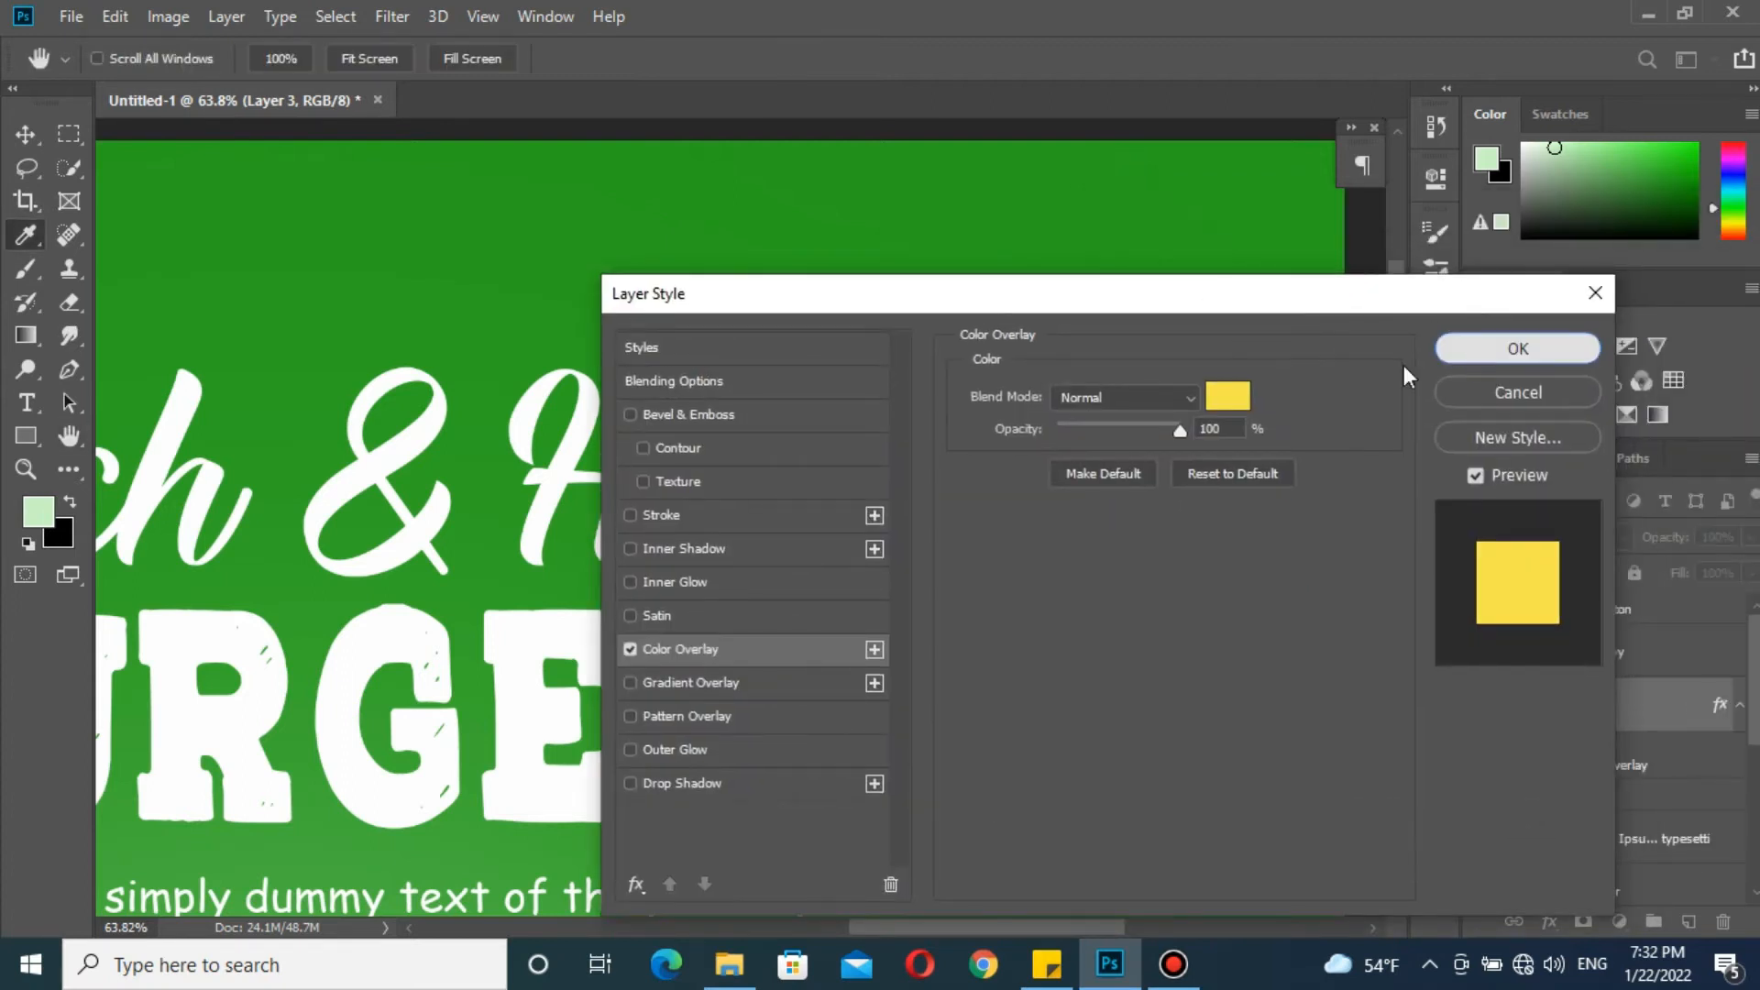
# Move both drop layers above the Action Button group in the layer stack
pyautogui.scroll(-6, 739, 413)
pyautogui.scroll(2, 739, 412)
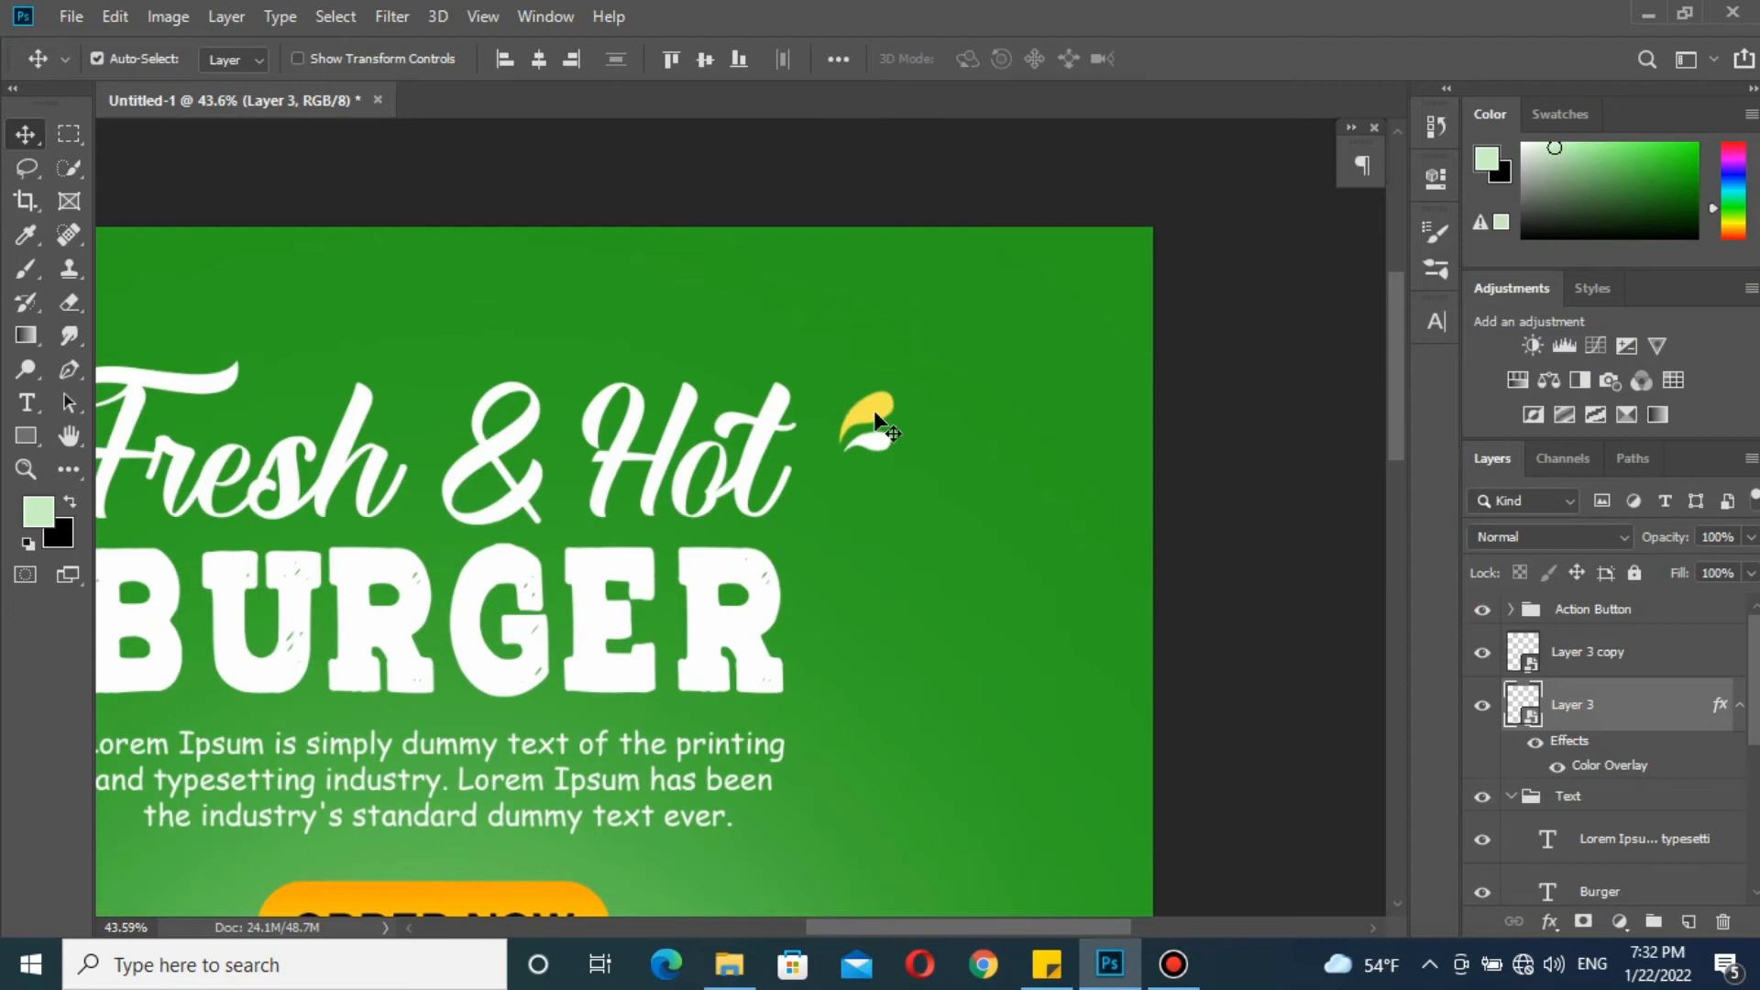
pyautogui.keyDown('shift'); pyautogui.click(881, 438); pyautogui.keyUp('shift')
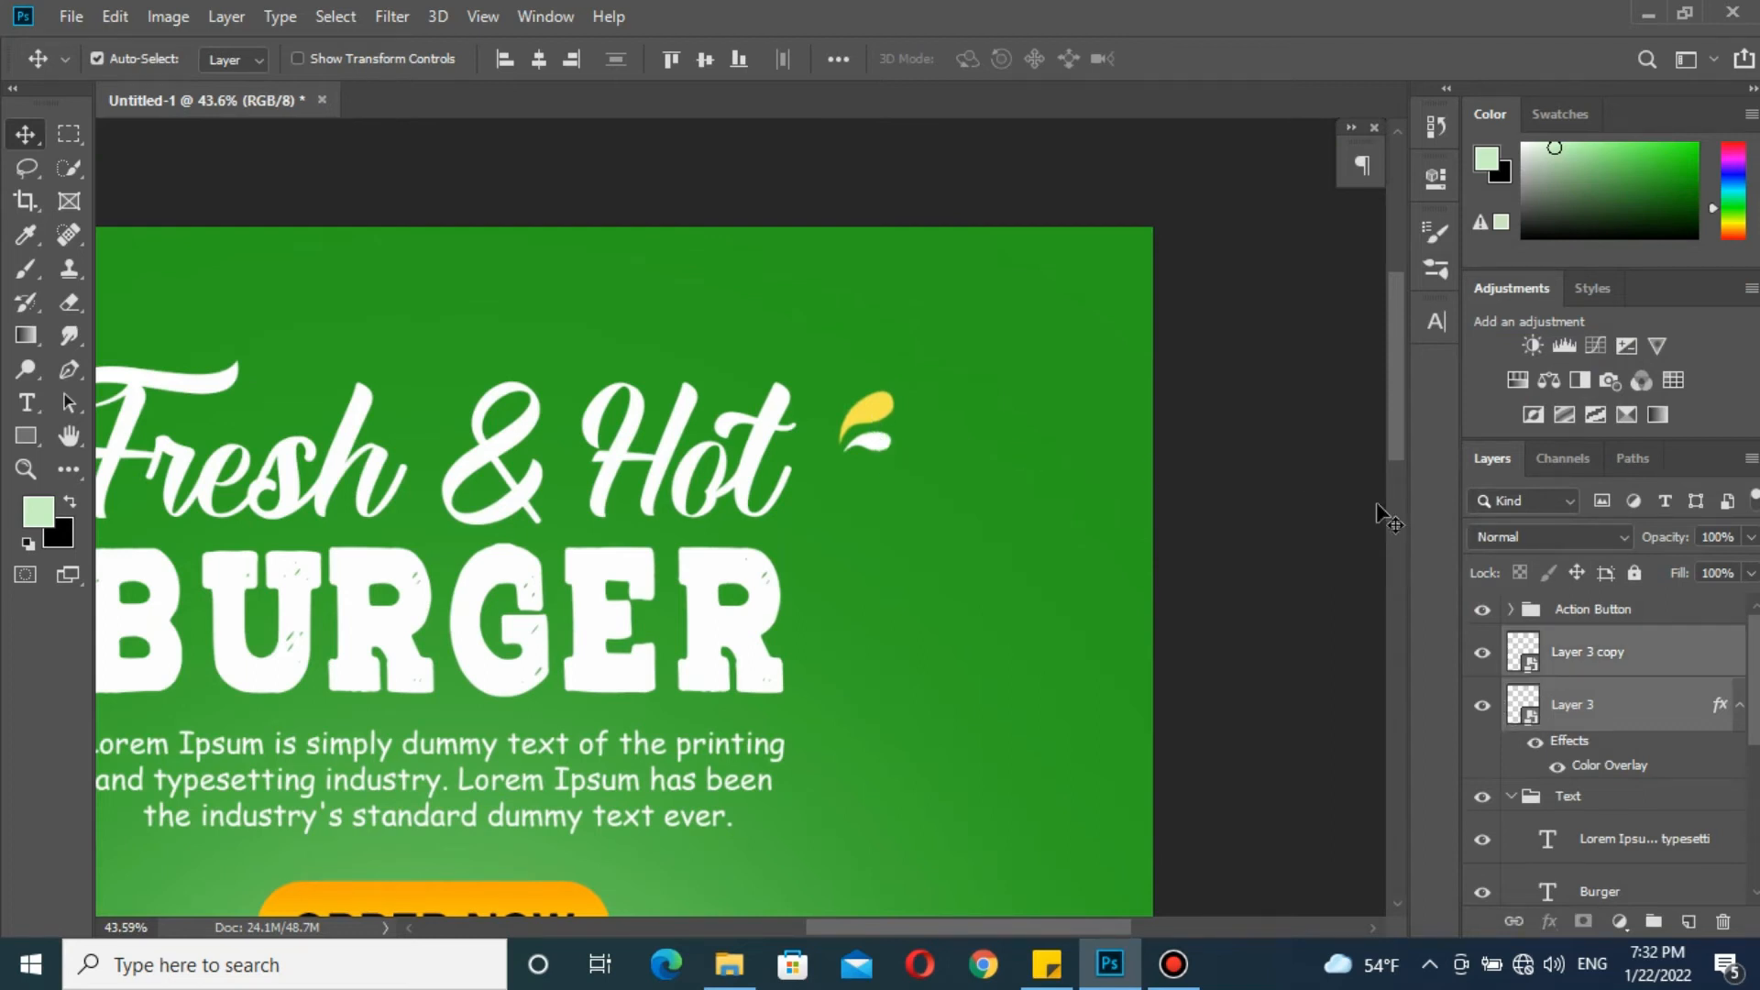
pyautogui.moveTo(1659, 666); pyautogui.dragTo(1655, 598)
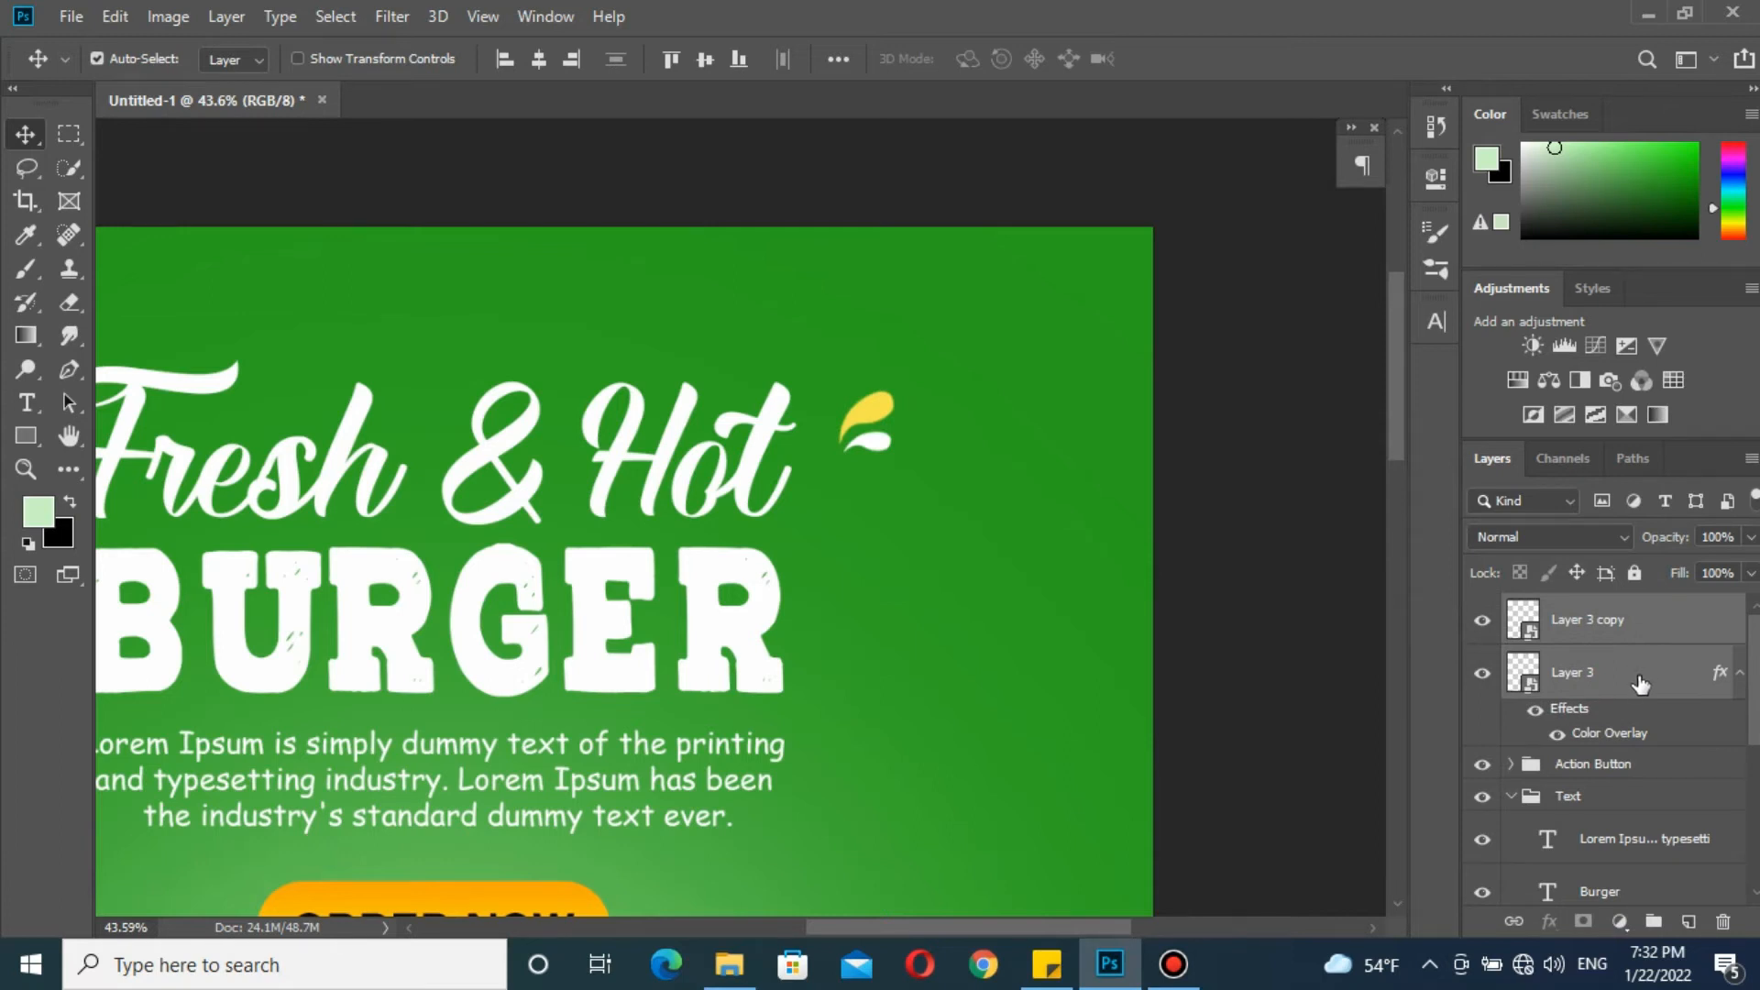
pyautogui.click(1290, 690)
# Duplicate the yellow and white drop pair and place the copy before the word "Fresh"
pyautogui.click(1657, 631)
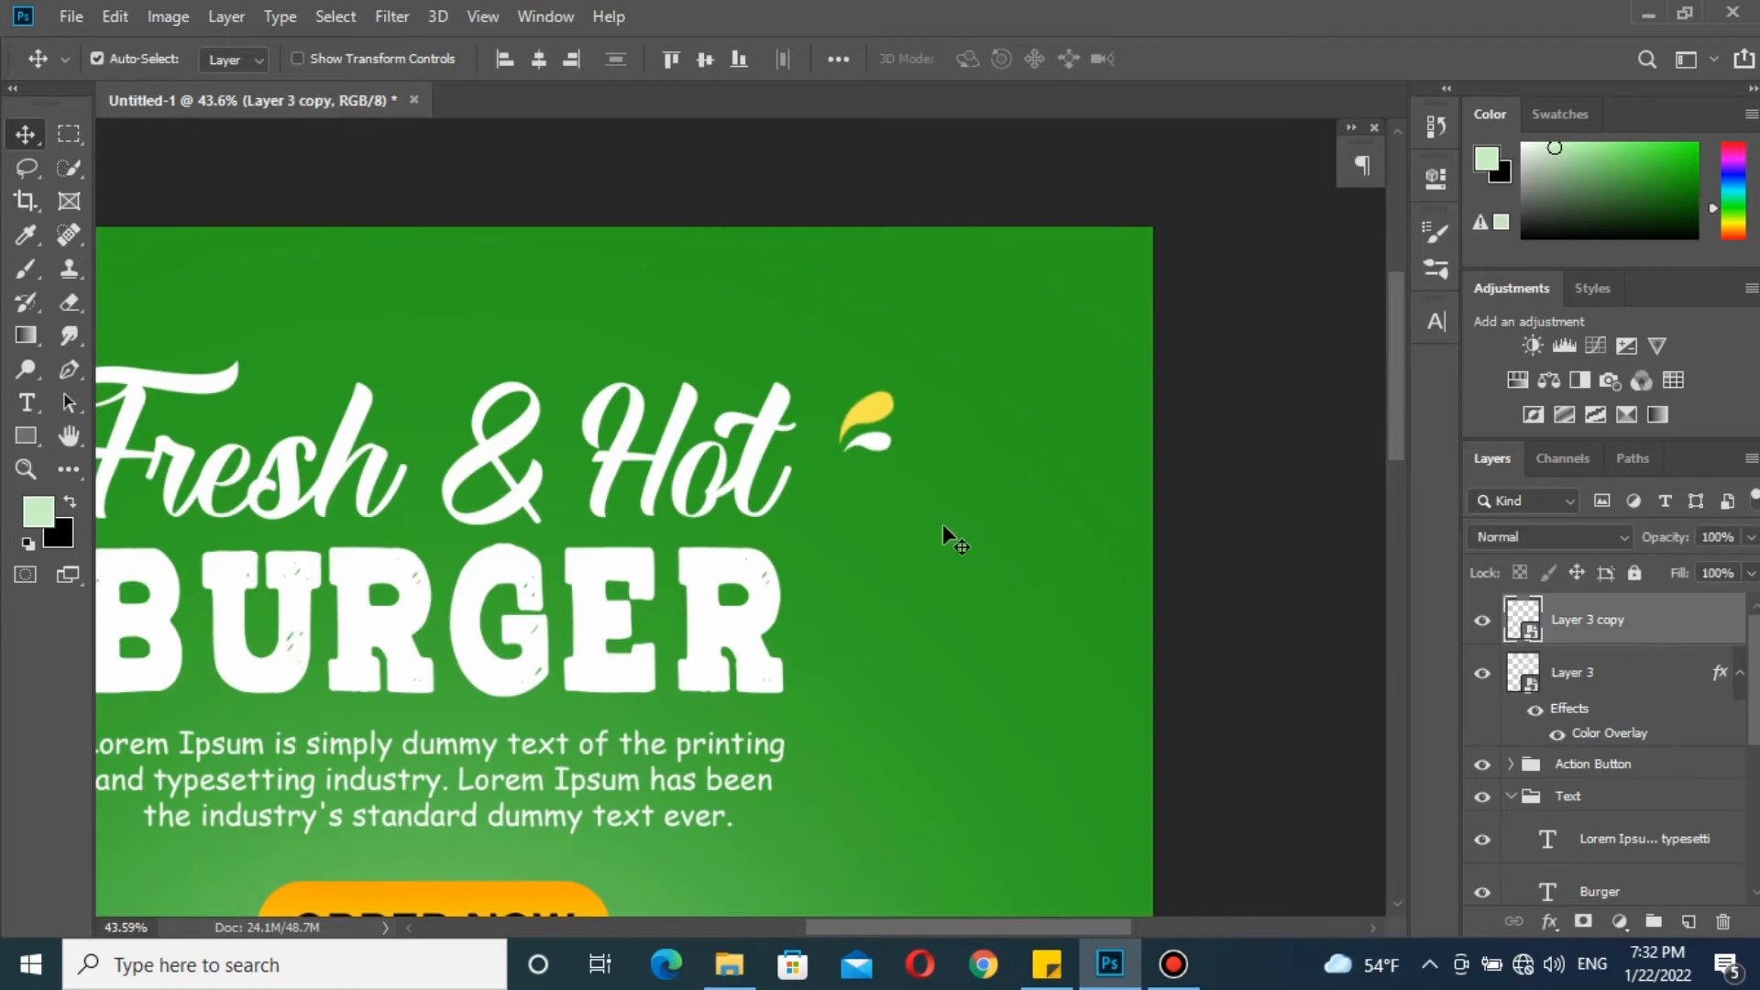
pyautogui.keyDown('shift'); pyautogui.click(1650, 674); pyautogui.keyUp('shift')
pyautogui.scroll(-2, 748, 519)
pyautogui.moveTo(820, 484); pyautogui.dragTo(197, 493)
pyautogui.scroll(3, 193, 476)
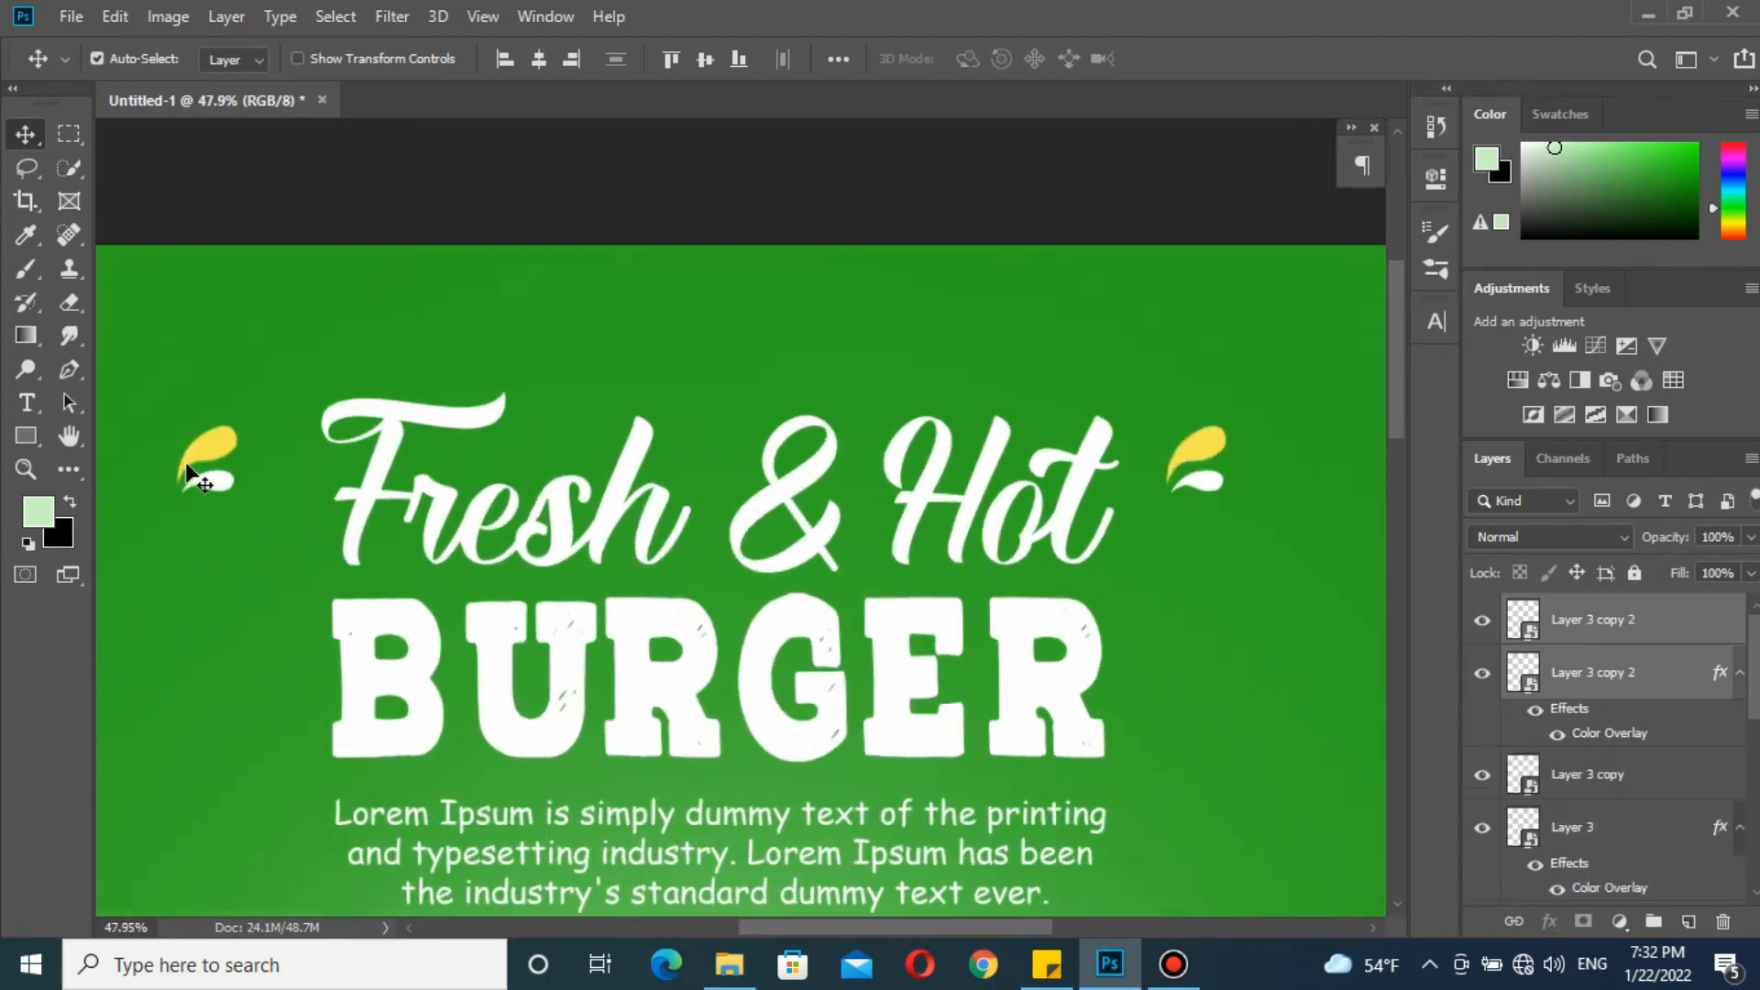
pyautogui.scroll(1, 172, 464)
# Flip the copied drop pair horizontally so it mirrors the pair after "Hot"
pyautogui.press('ctrl')
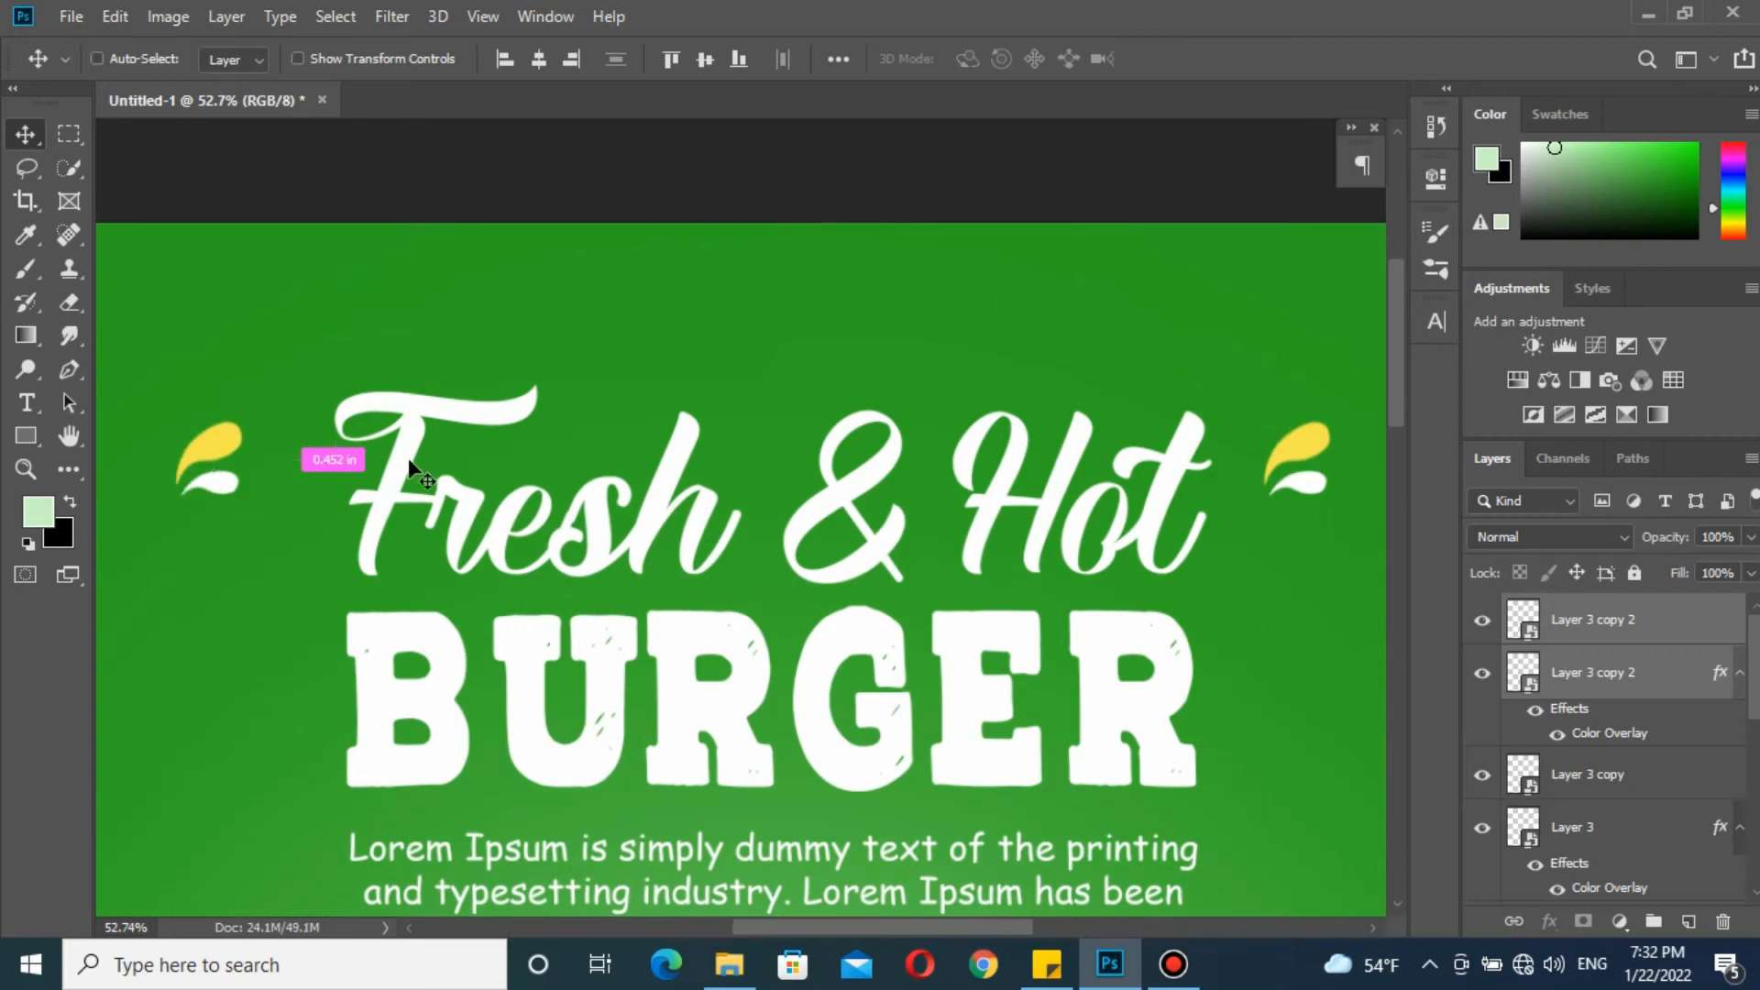
pyautogui.hotkey('ctrl', 't')
pyautogui.rightClick(220, 448)
pyautogui.click(271, 766)
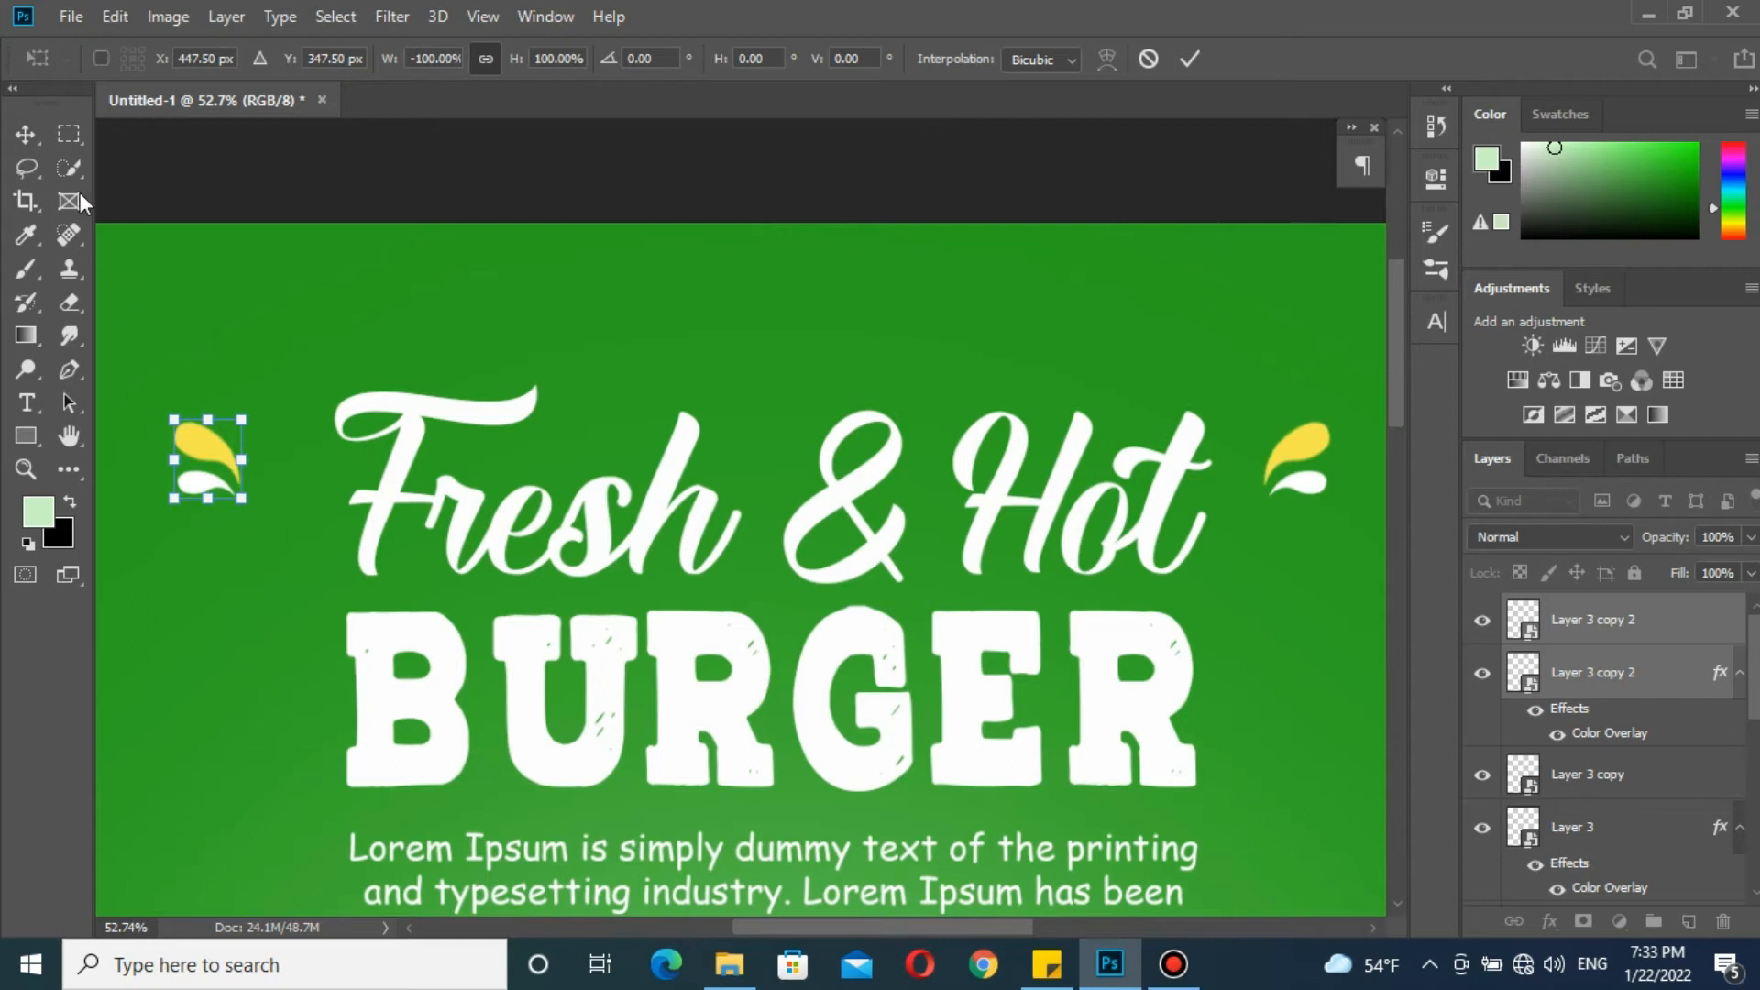
pyautogui.click(26, 134)
# Move the mirrored drop pair slightly closer to the word "Fresh"
pyautogui.scroll(-6, 562, 381)
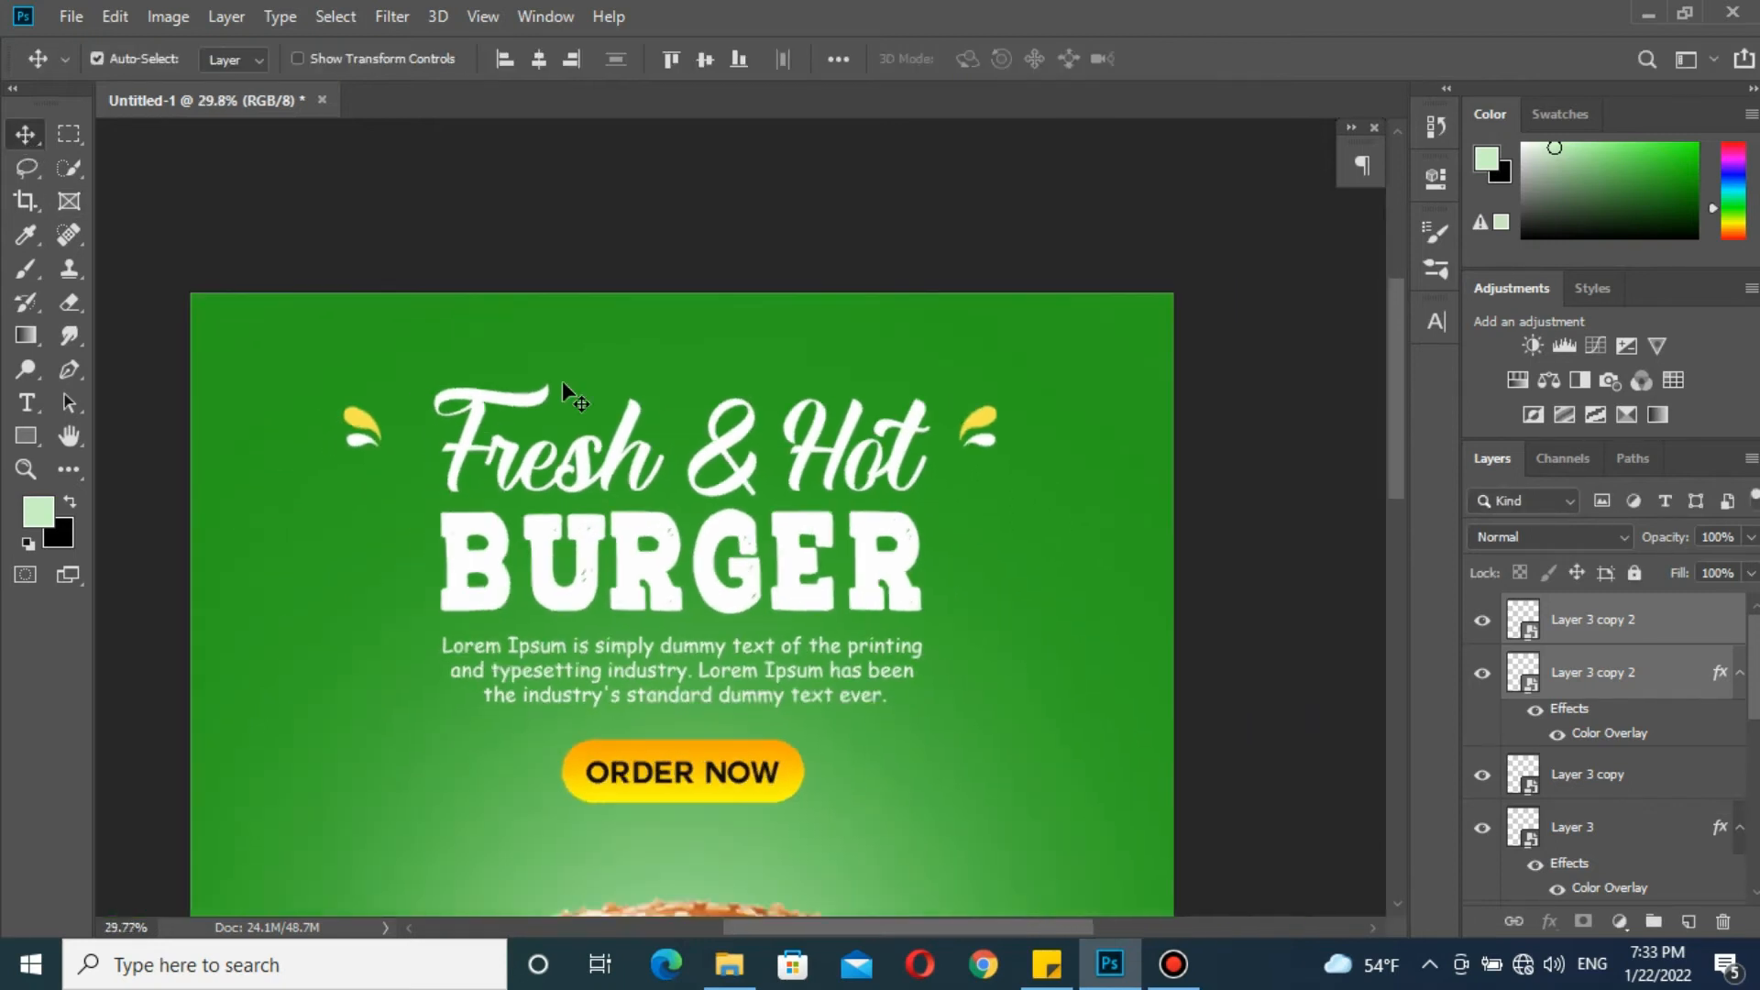
pyautogui.scroll(-1, 563, 381)
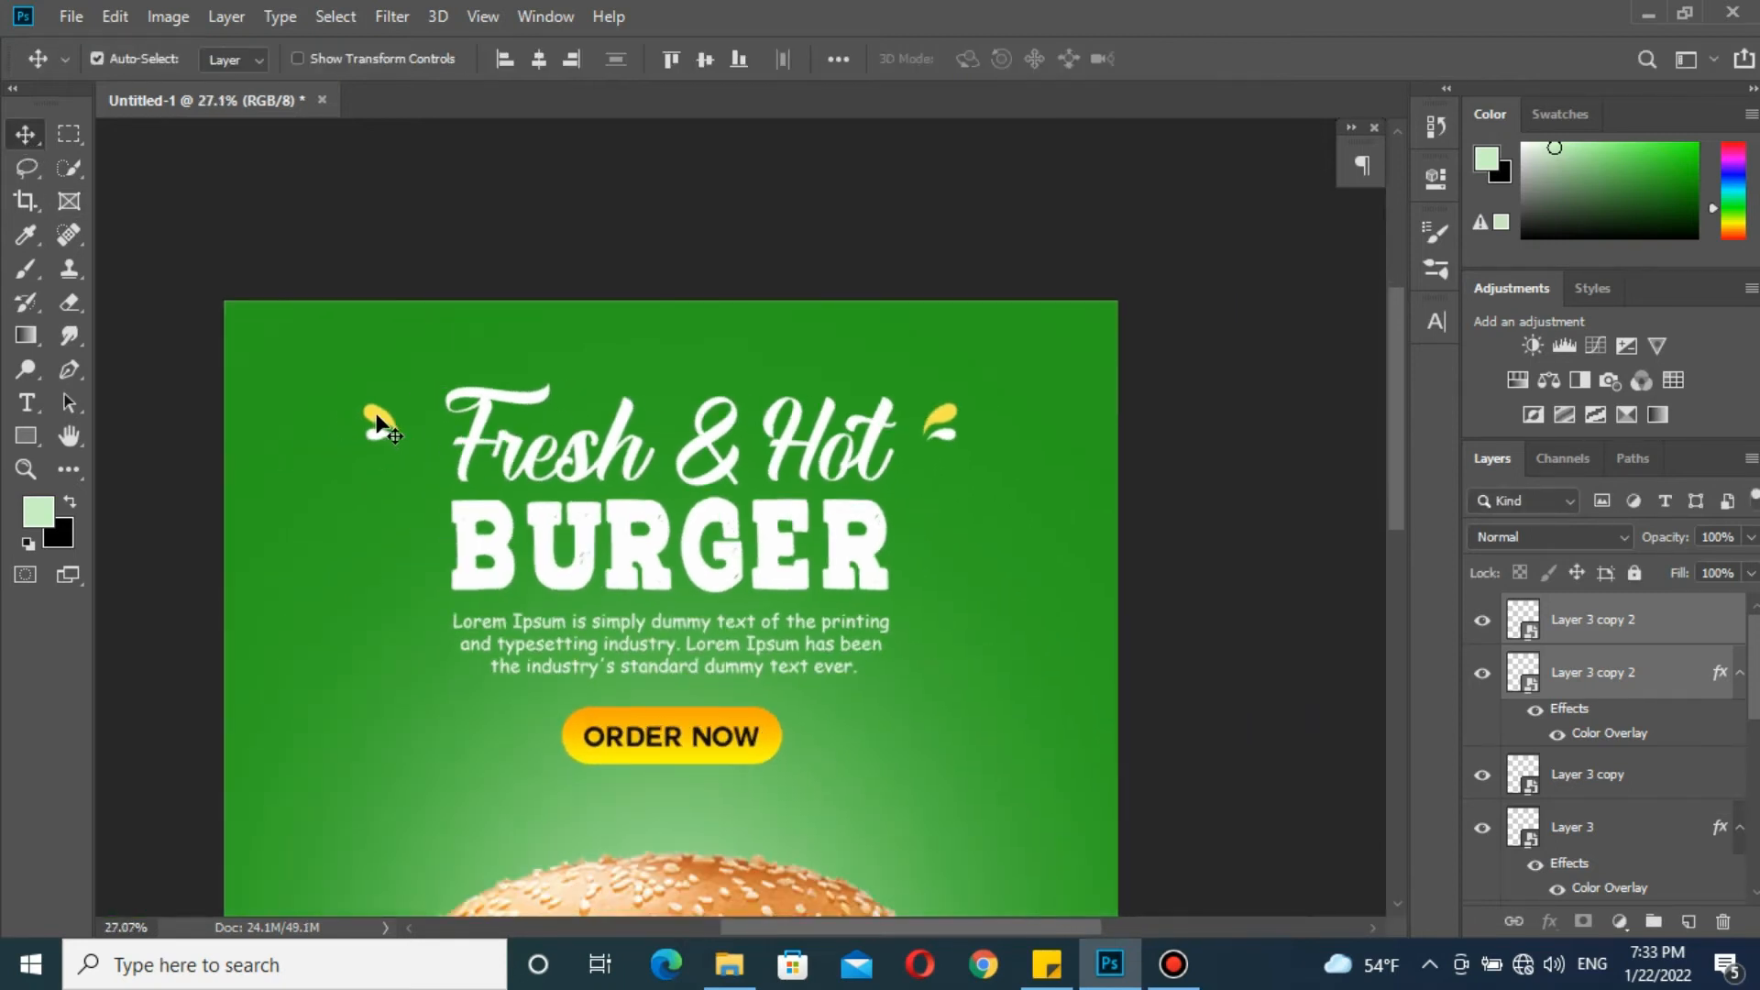
pyautogui.moveTo(383, 424); pyautogui.dragTo(398, 423)
pyautogui.scroll(3, 621, 383)
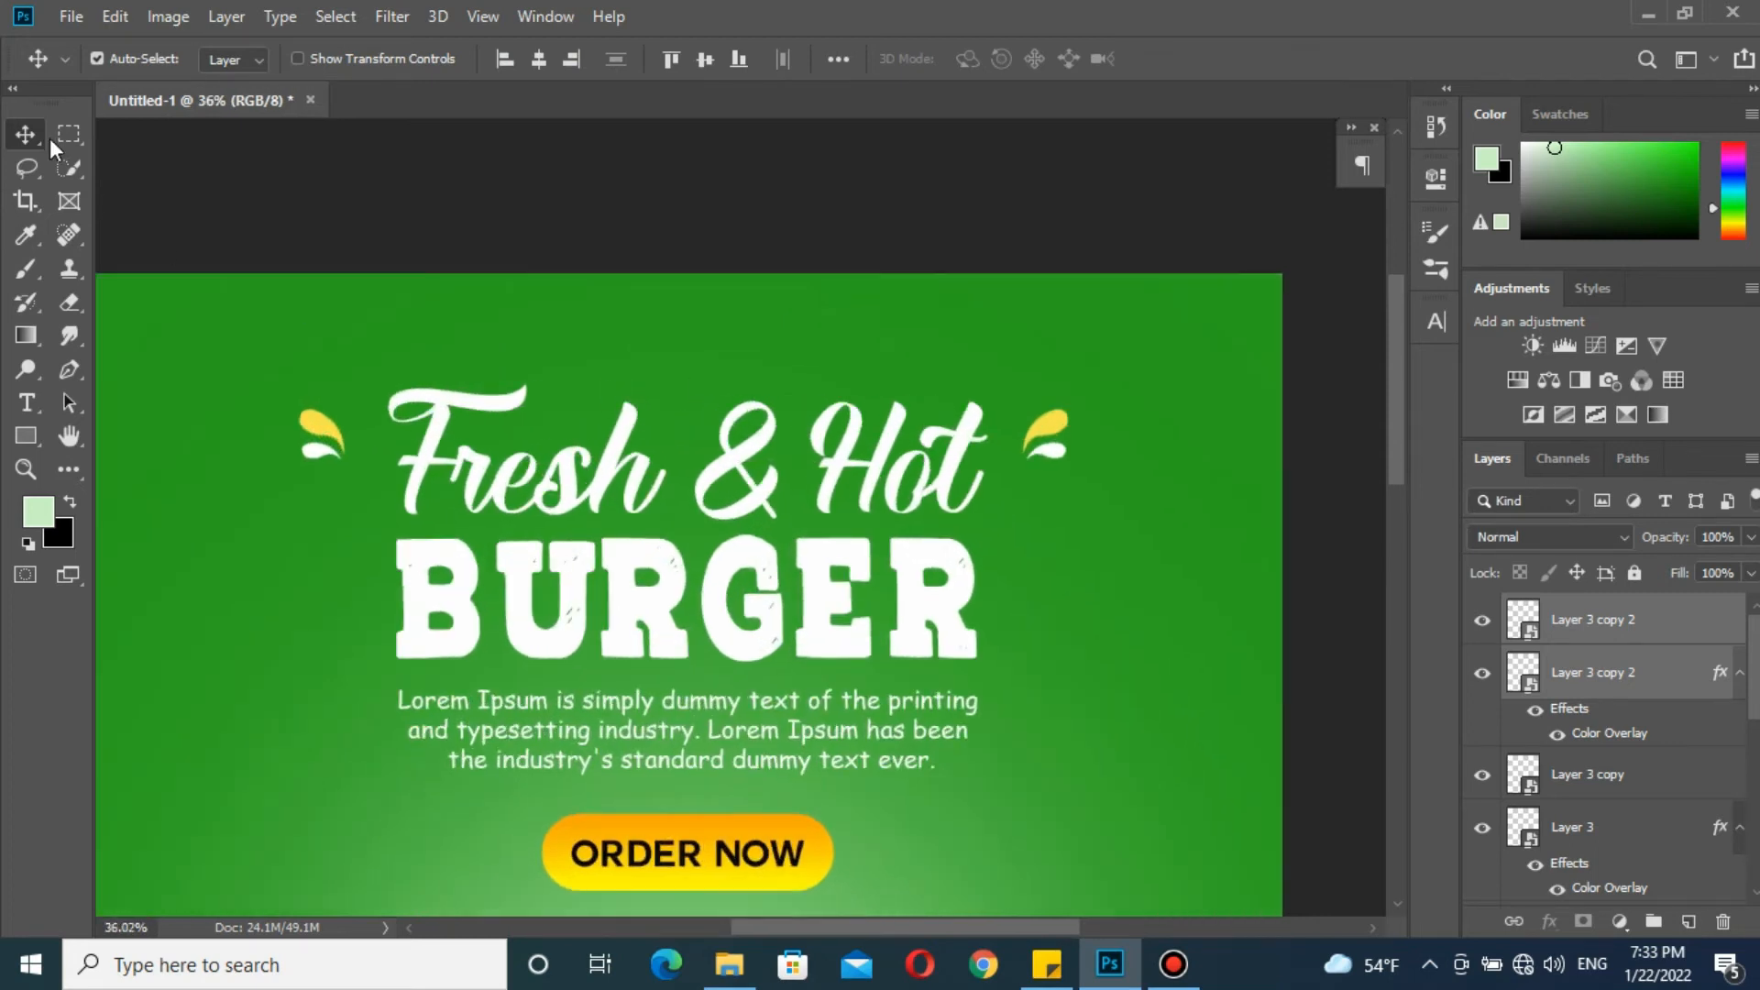
# Group the four drops on both sides of the headline and align the group by horizontal centers
pyautogui.click(302, 413)
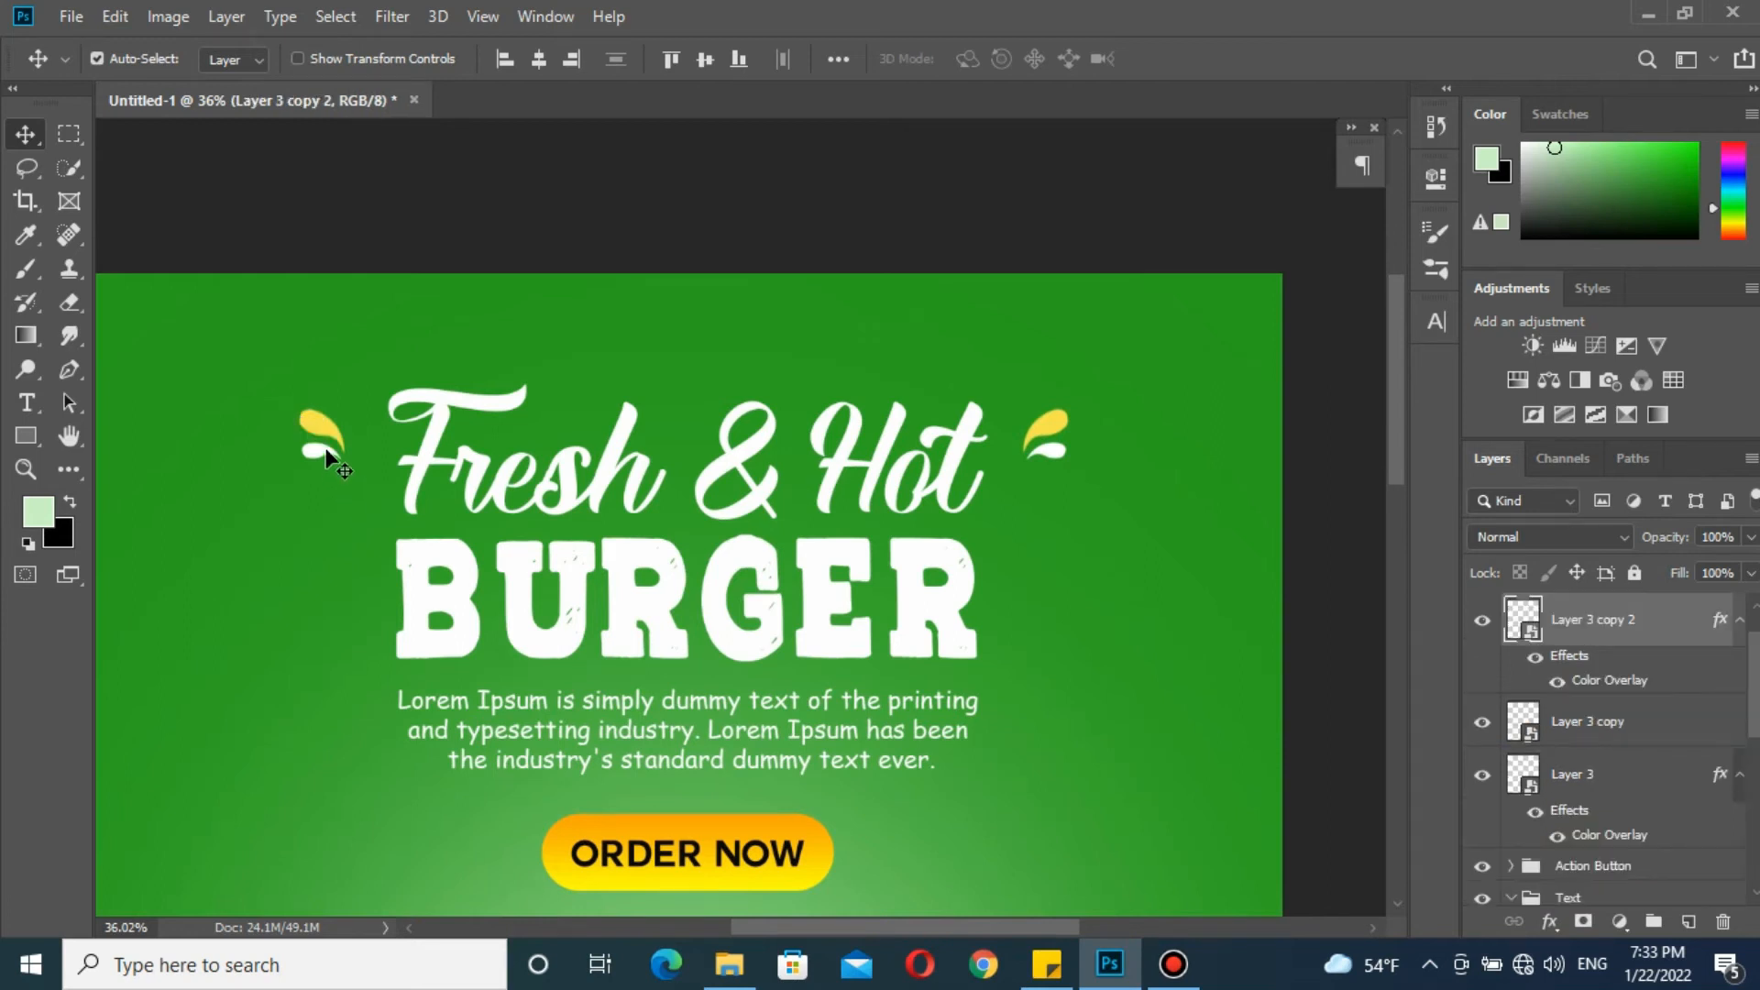
pyautogui.keyDown('shift'); pyautogui.click(327, 453); pyautogui.keyUp('shift')
pyautogui.click(358, 229)
pyautogui.click(317, 443)
pyautogui.keyDown('shift'); pyautogui.click(1056, 439); pyautogui.keyUp('shift')
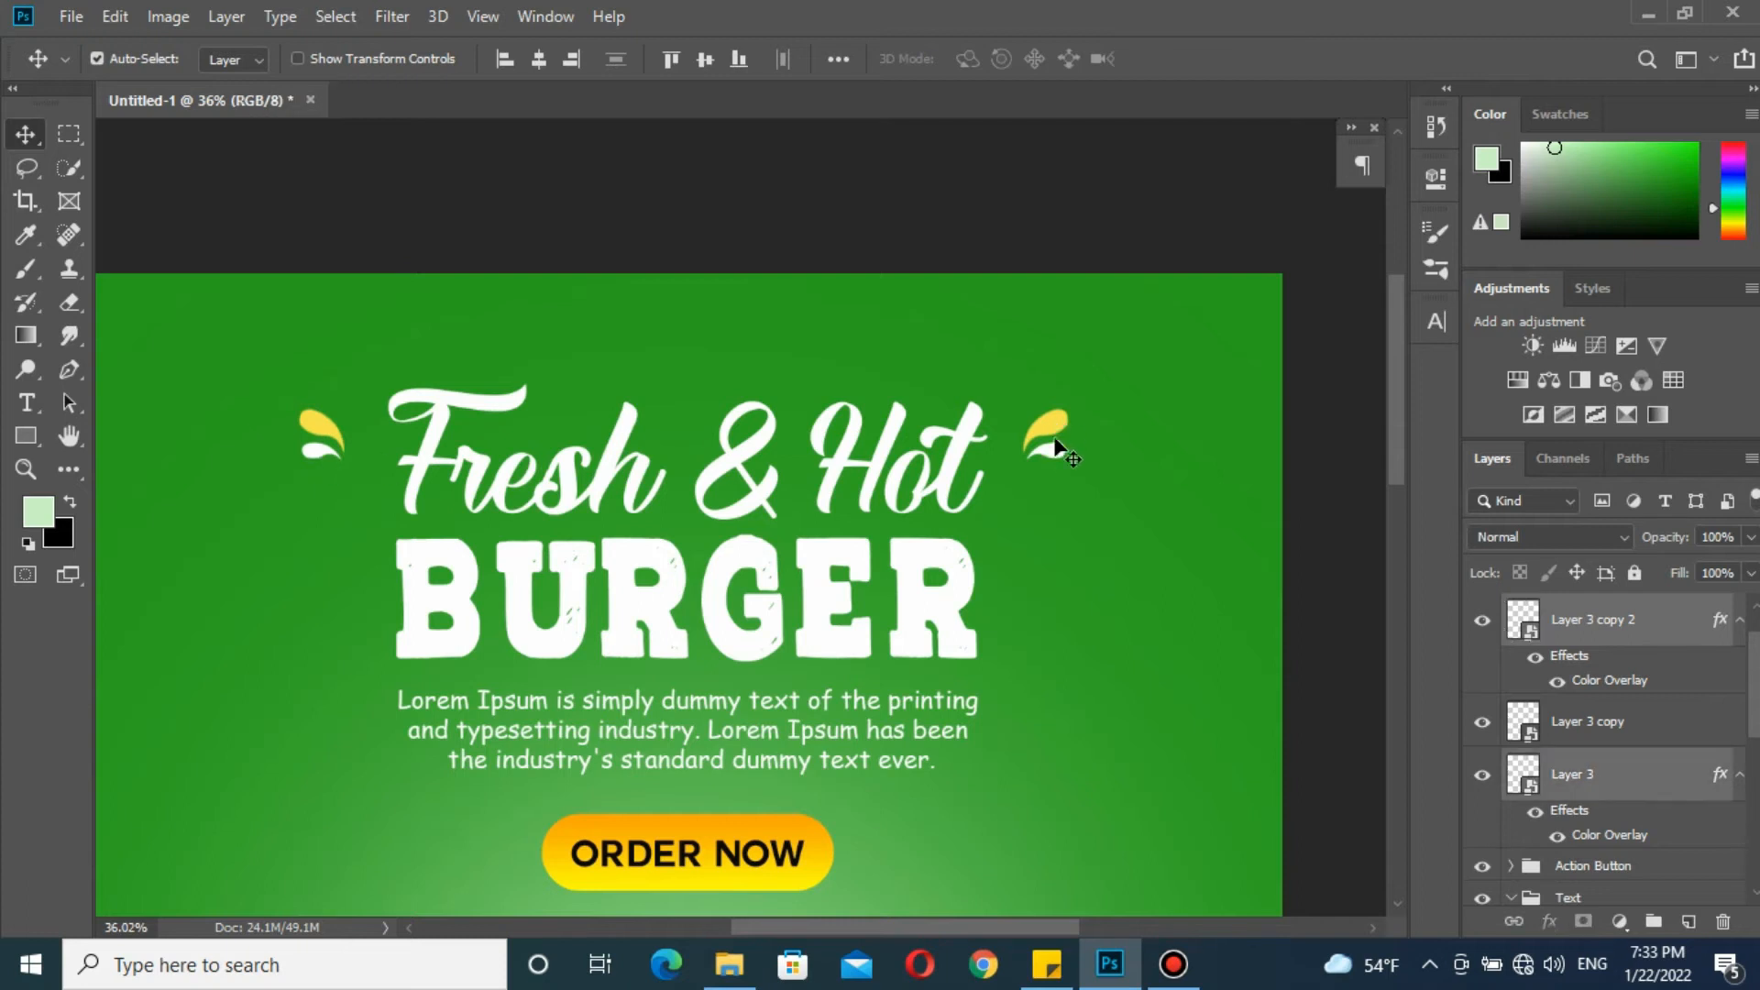
pyautogui.keyDown('shift'); pyautogui.click(1054, 447); pyautogui.keyUp('shift')
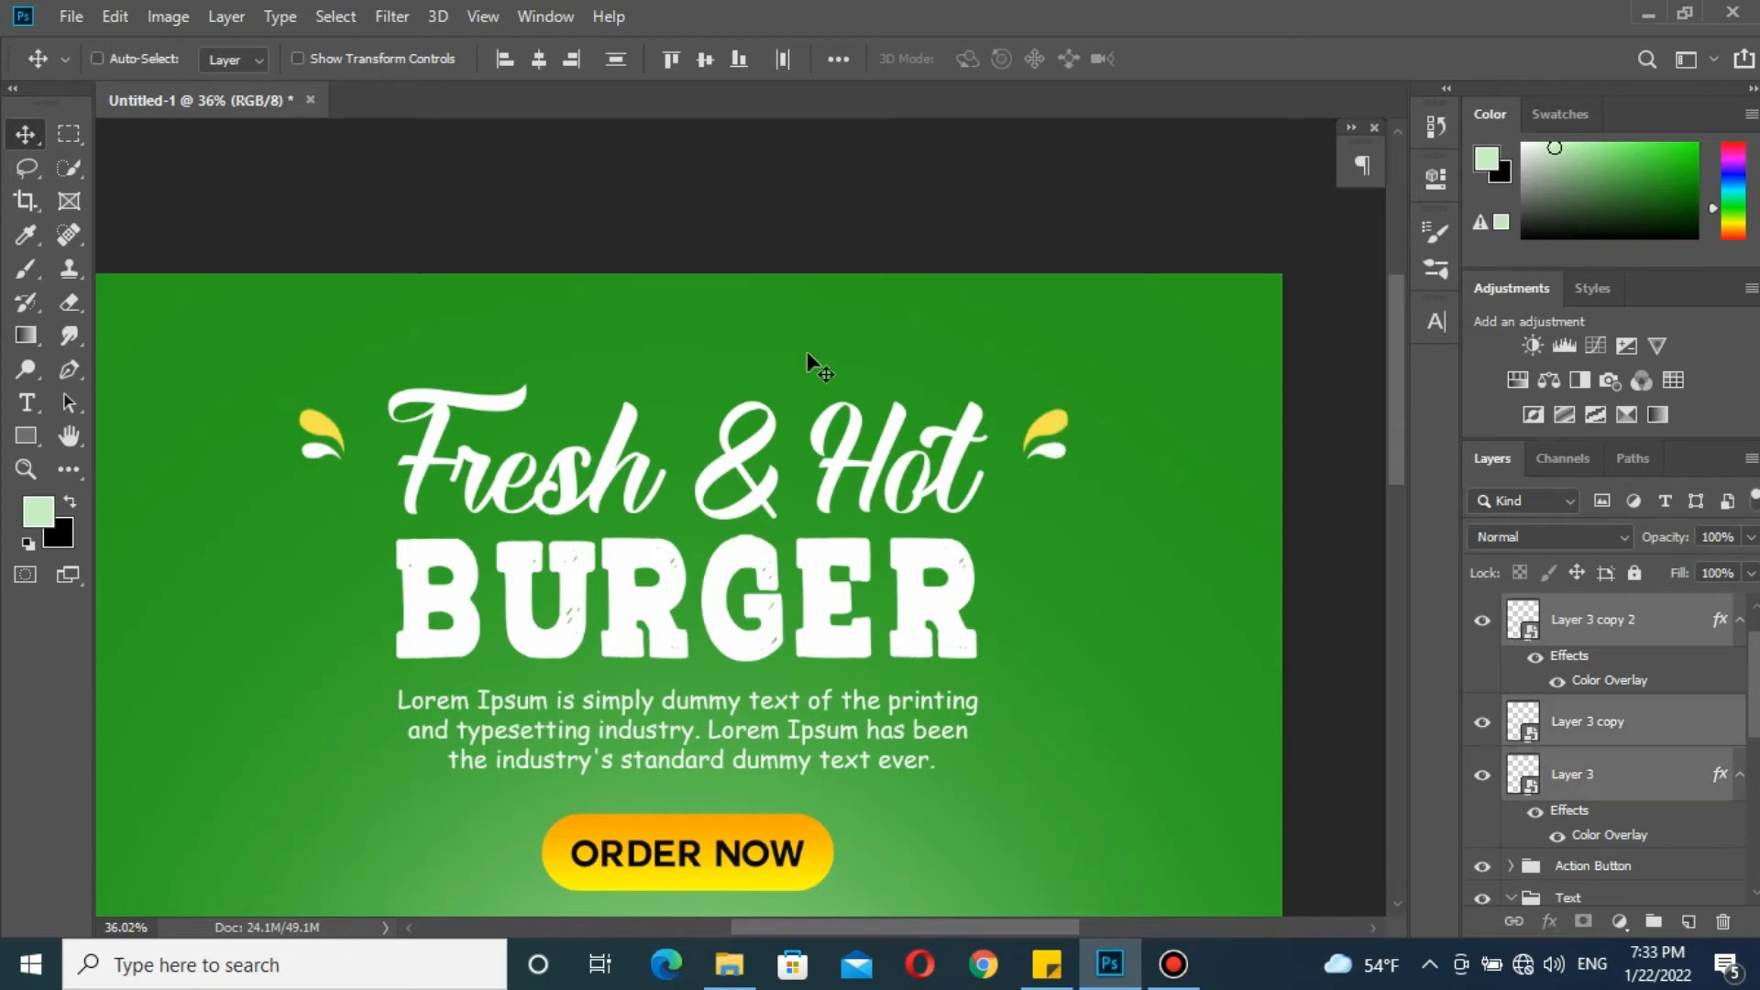
pyautogui.hotkey('ctrl', 'g')
pyautogui.click(538, 58)
# Place the chili image pngegg (3) from the Stock Files folder into the poster
pyautogui.scroll(-4, 638, 323)
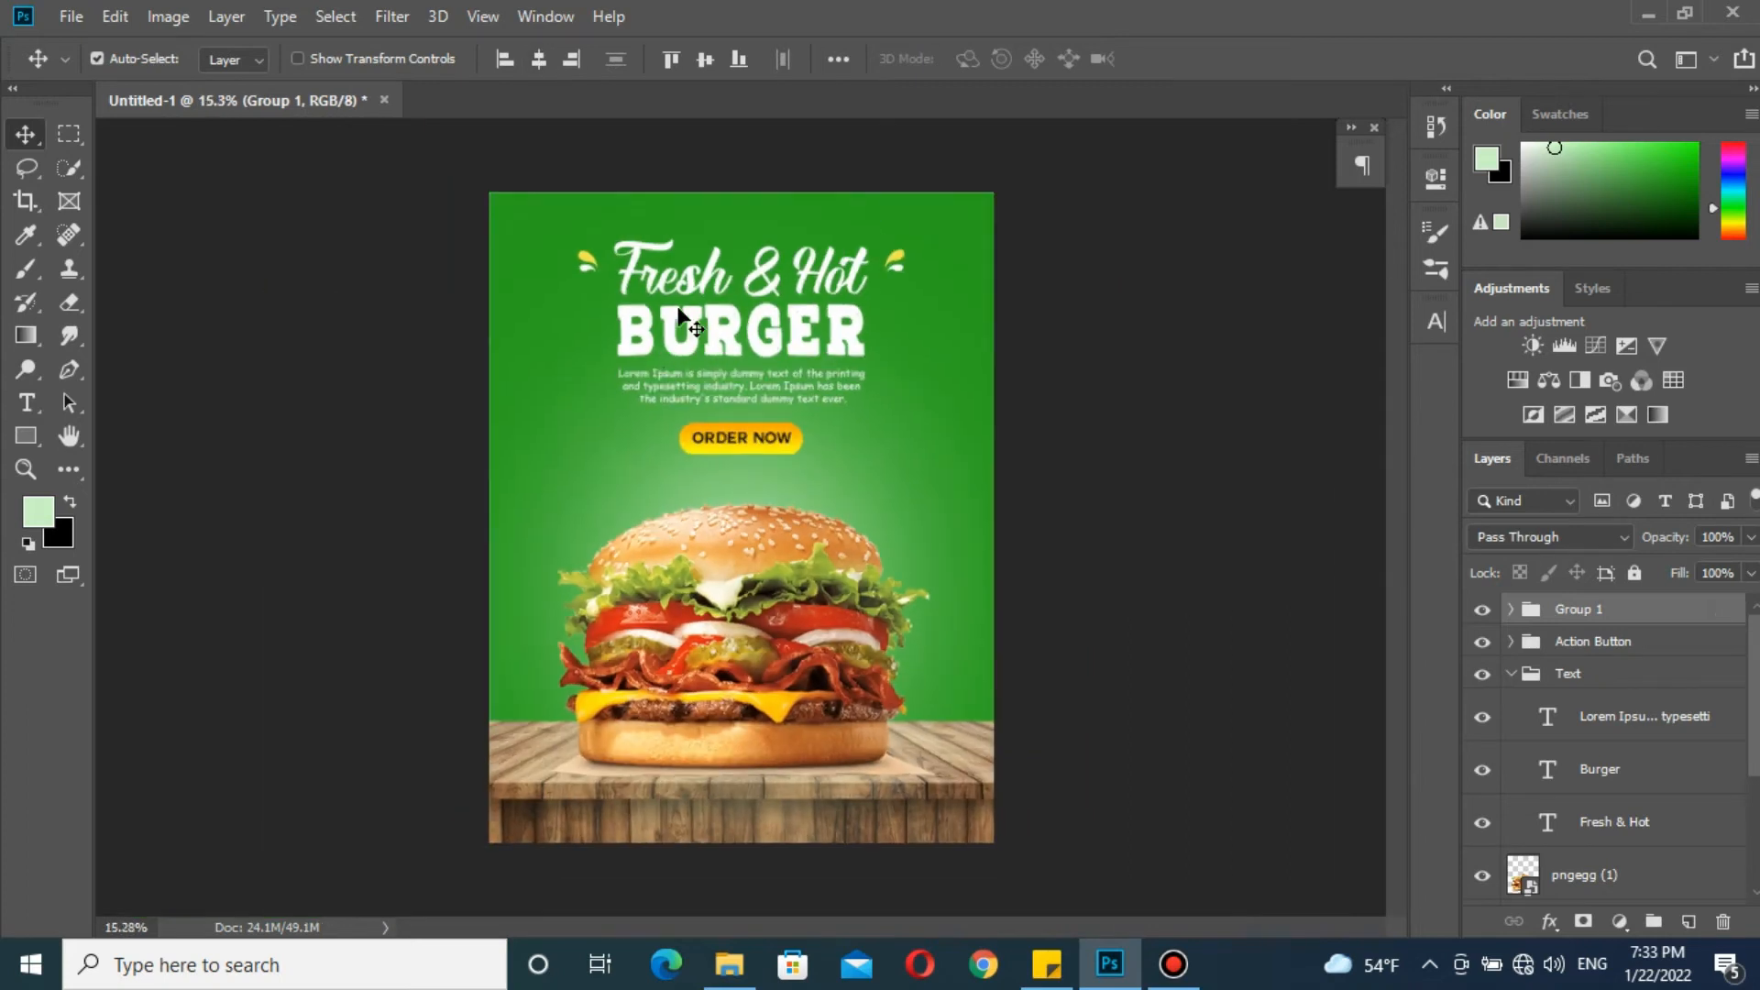
pyautogui.scroll(4, 729, 290)
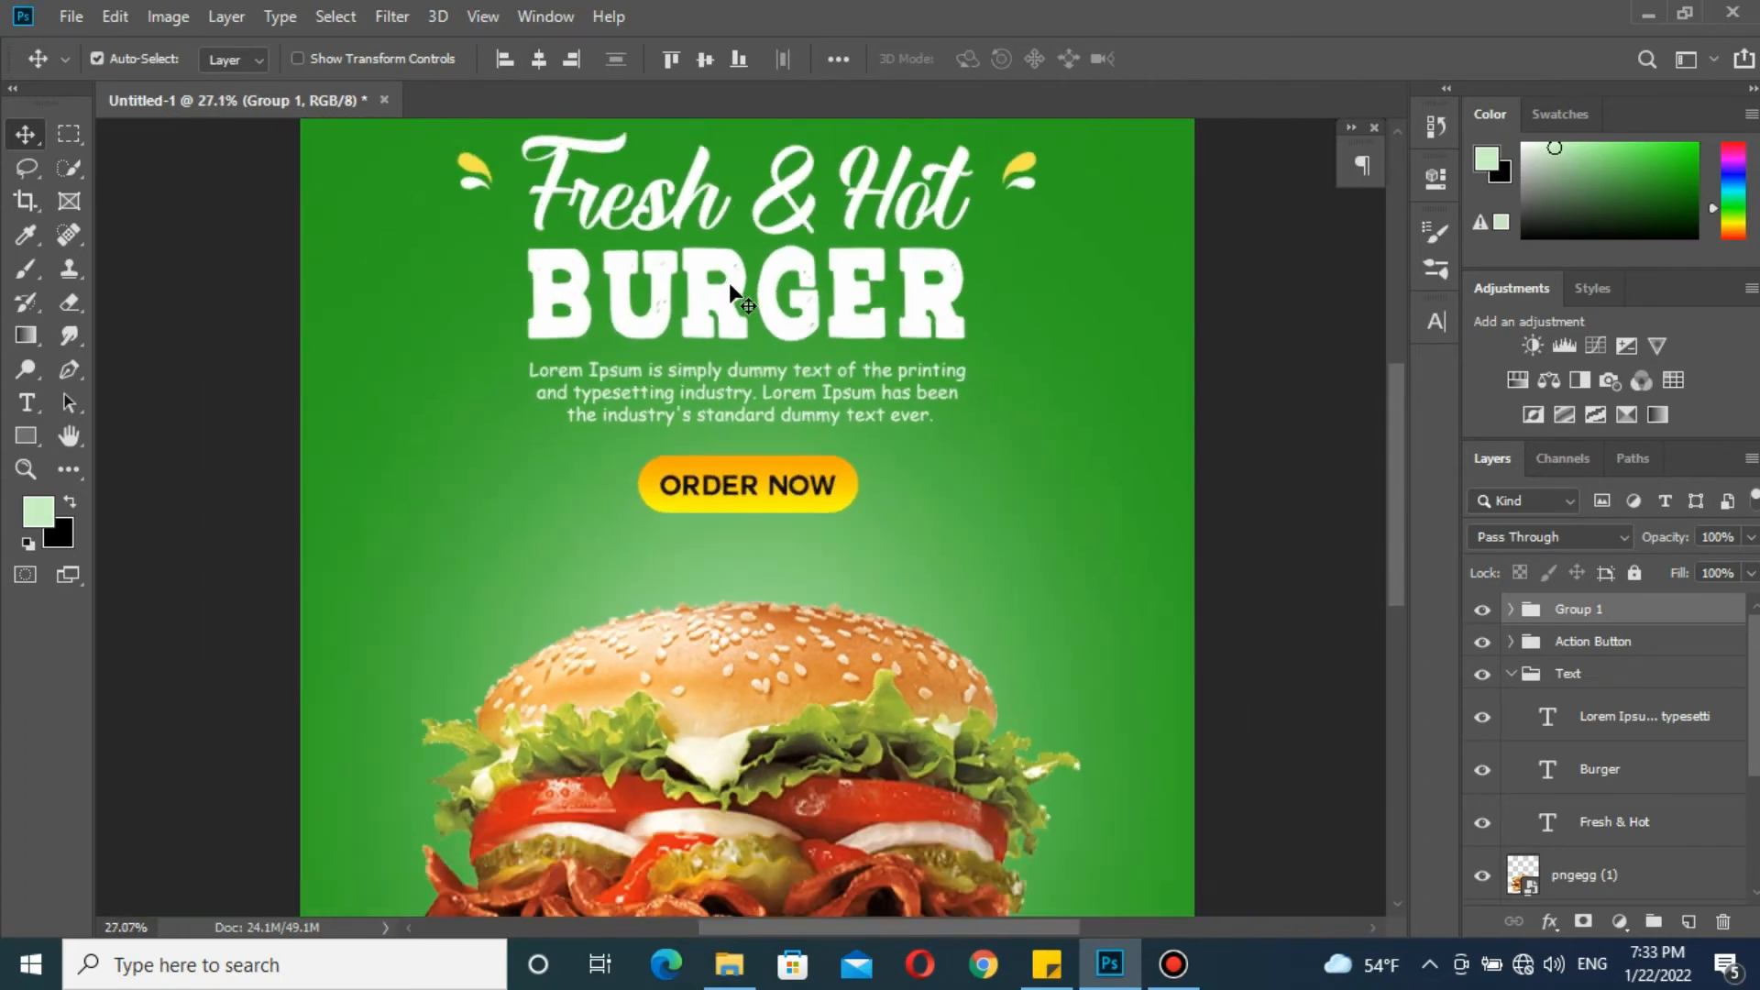
pyautogui.scroll(-2, 731, 291)
pyautogui.scroll(1, 731, 291)
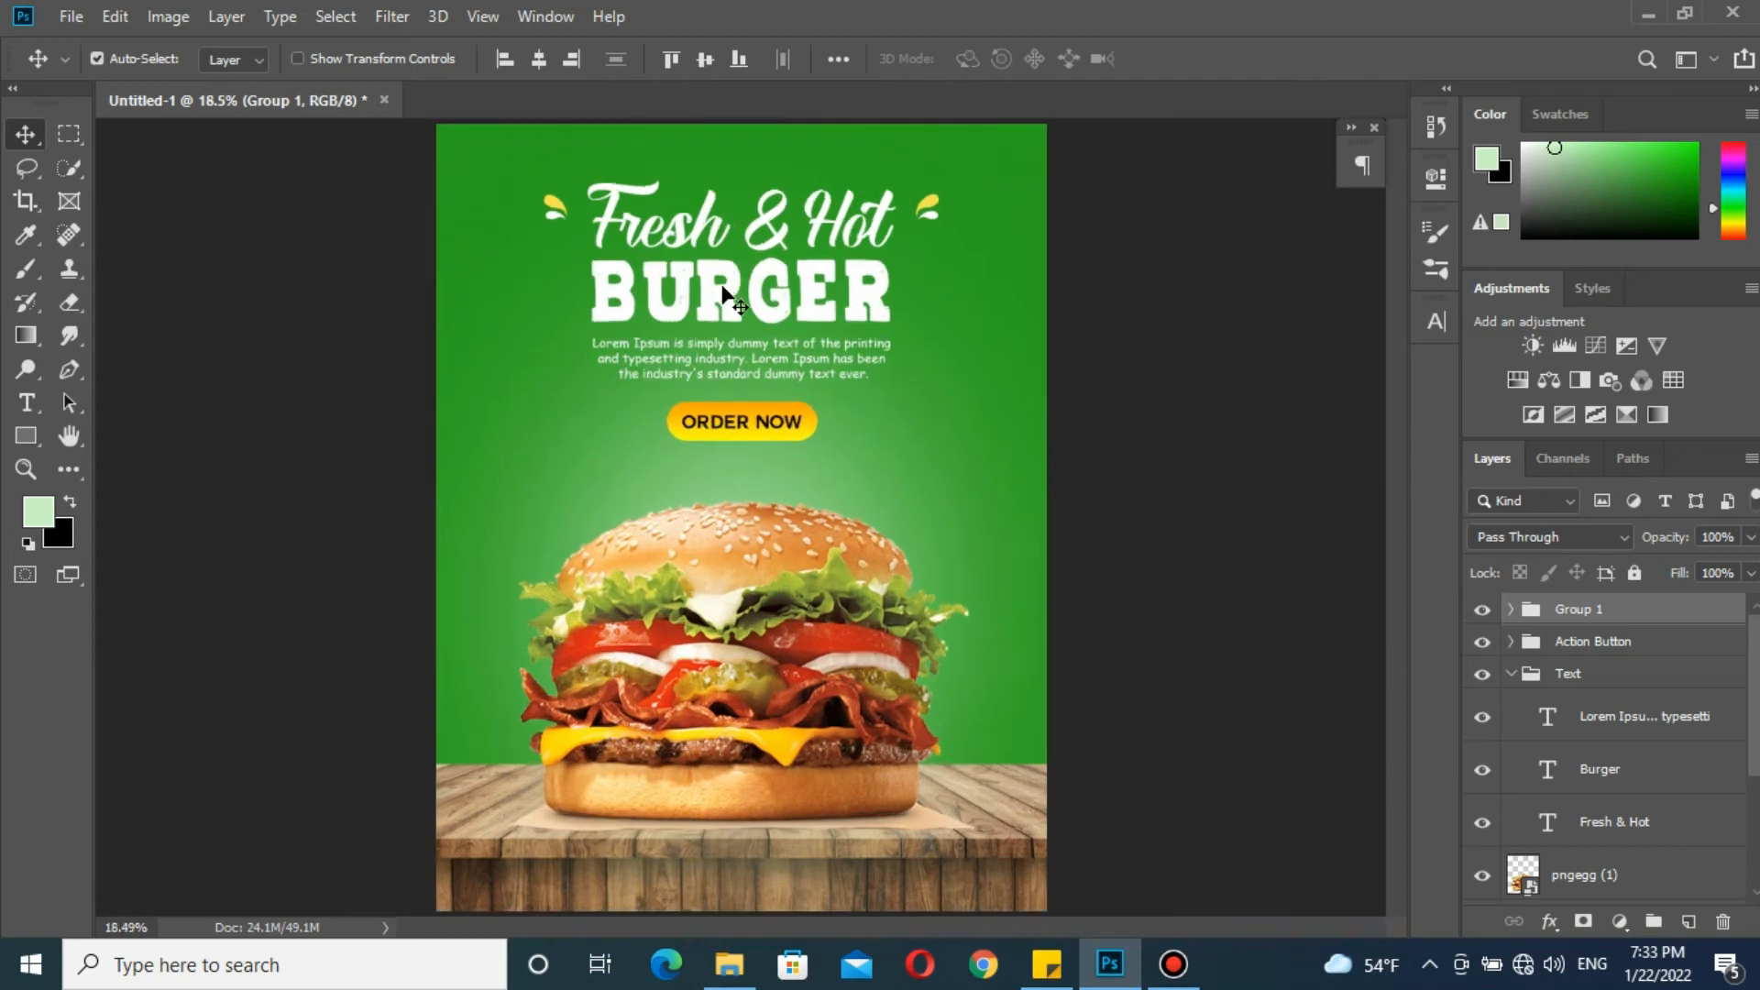
pyautogui.click(728, 965)
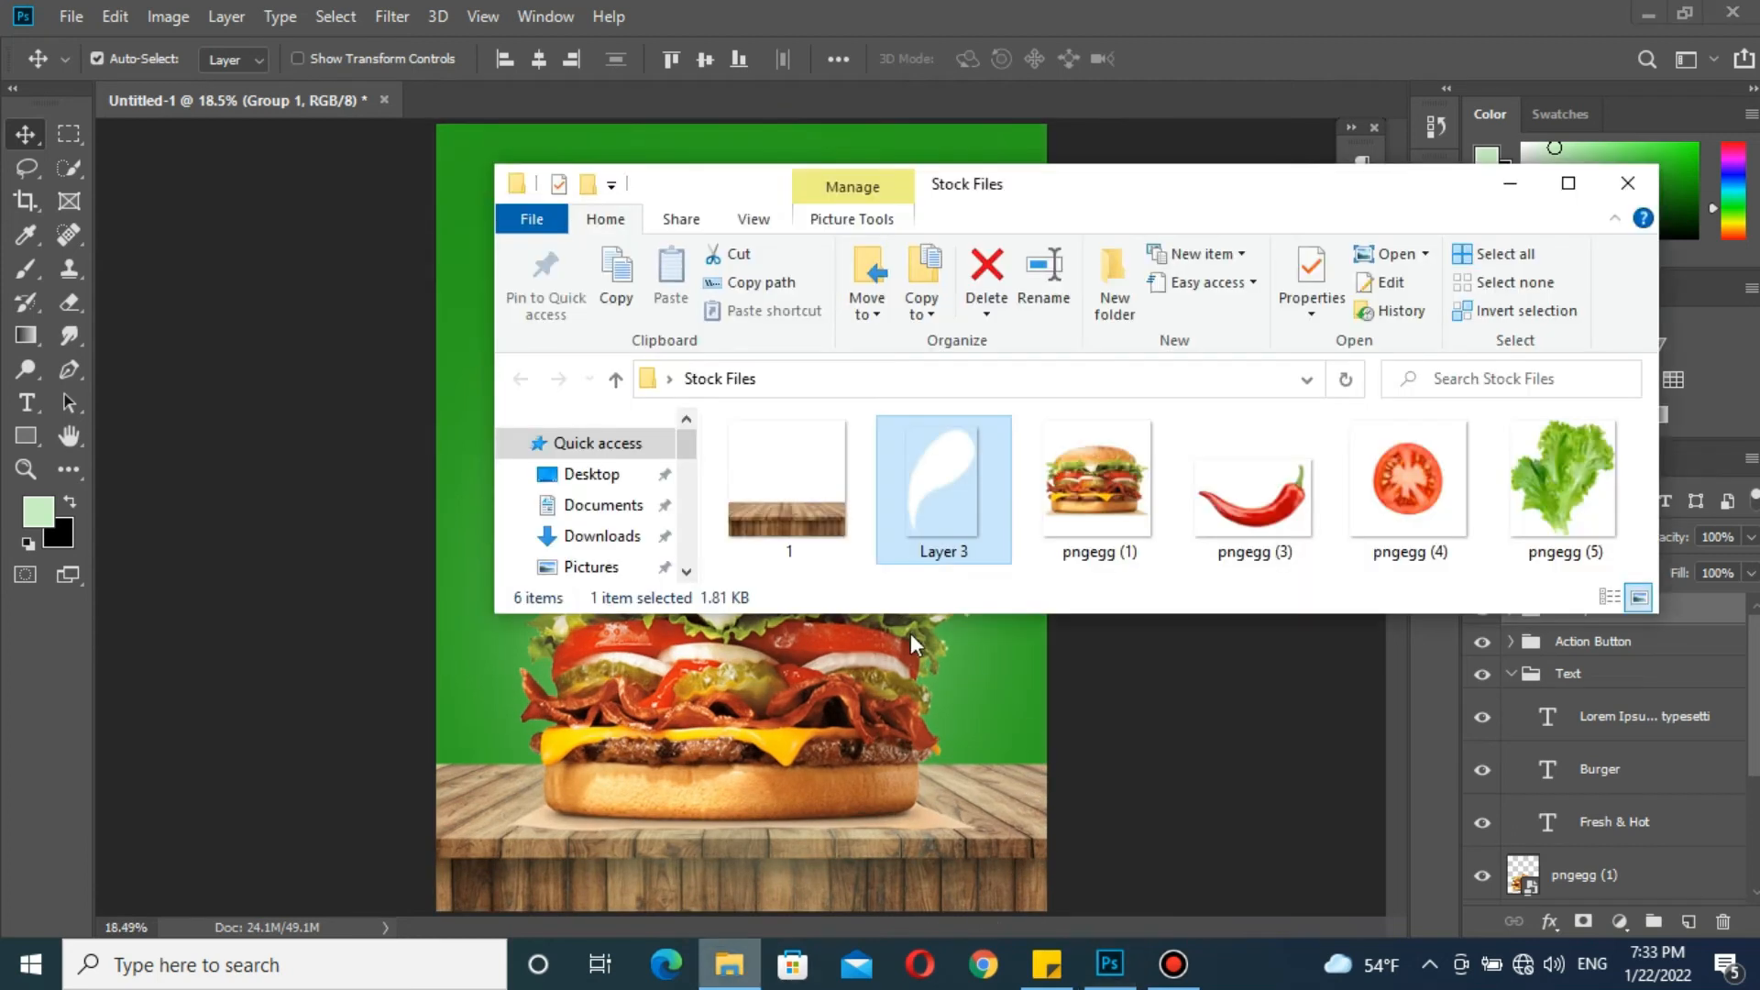
pyautogui.click(1234, 561)
pyautogui.moveTo(1233, 561); pyautogui.dragTo(971, 787)
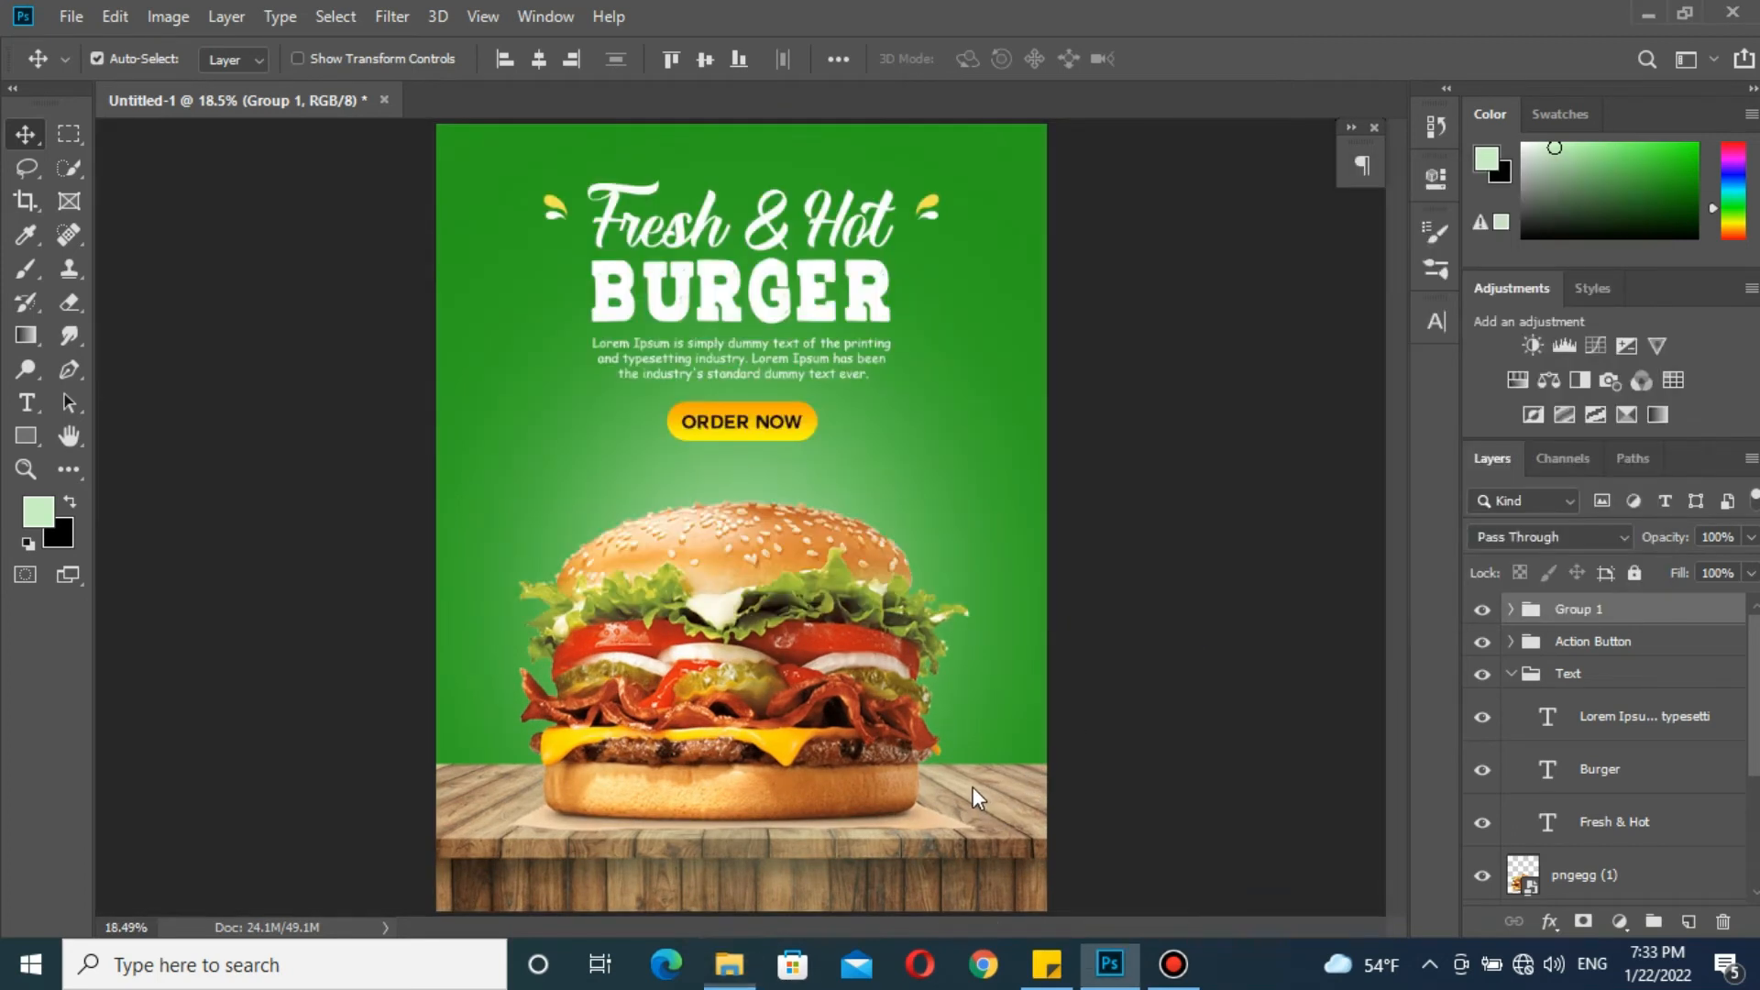
# Scale the chili down, rotate it and position it above the right side of the burger bun
pyautogui.moveTo(933, 647); pyautogui.dragTo(710, 292)
pyautogui.moveTo(561, 483); pyautogui.dragTo(979, 600)
pyautogui.press('Return')
pyautogui.hotkey('ctrl', 't')
pyautogui.press('Return')
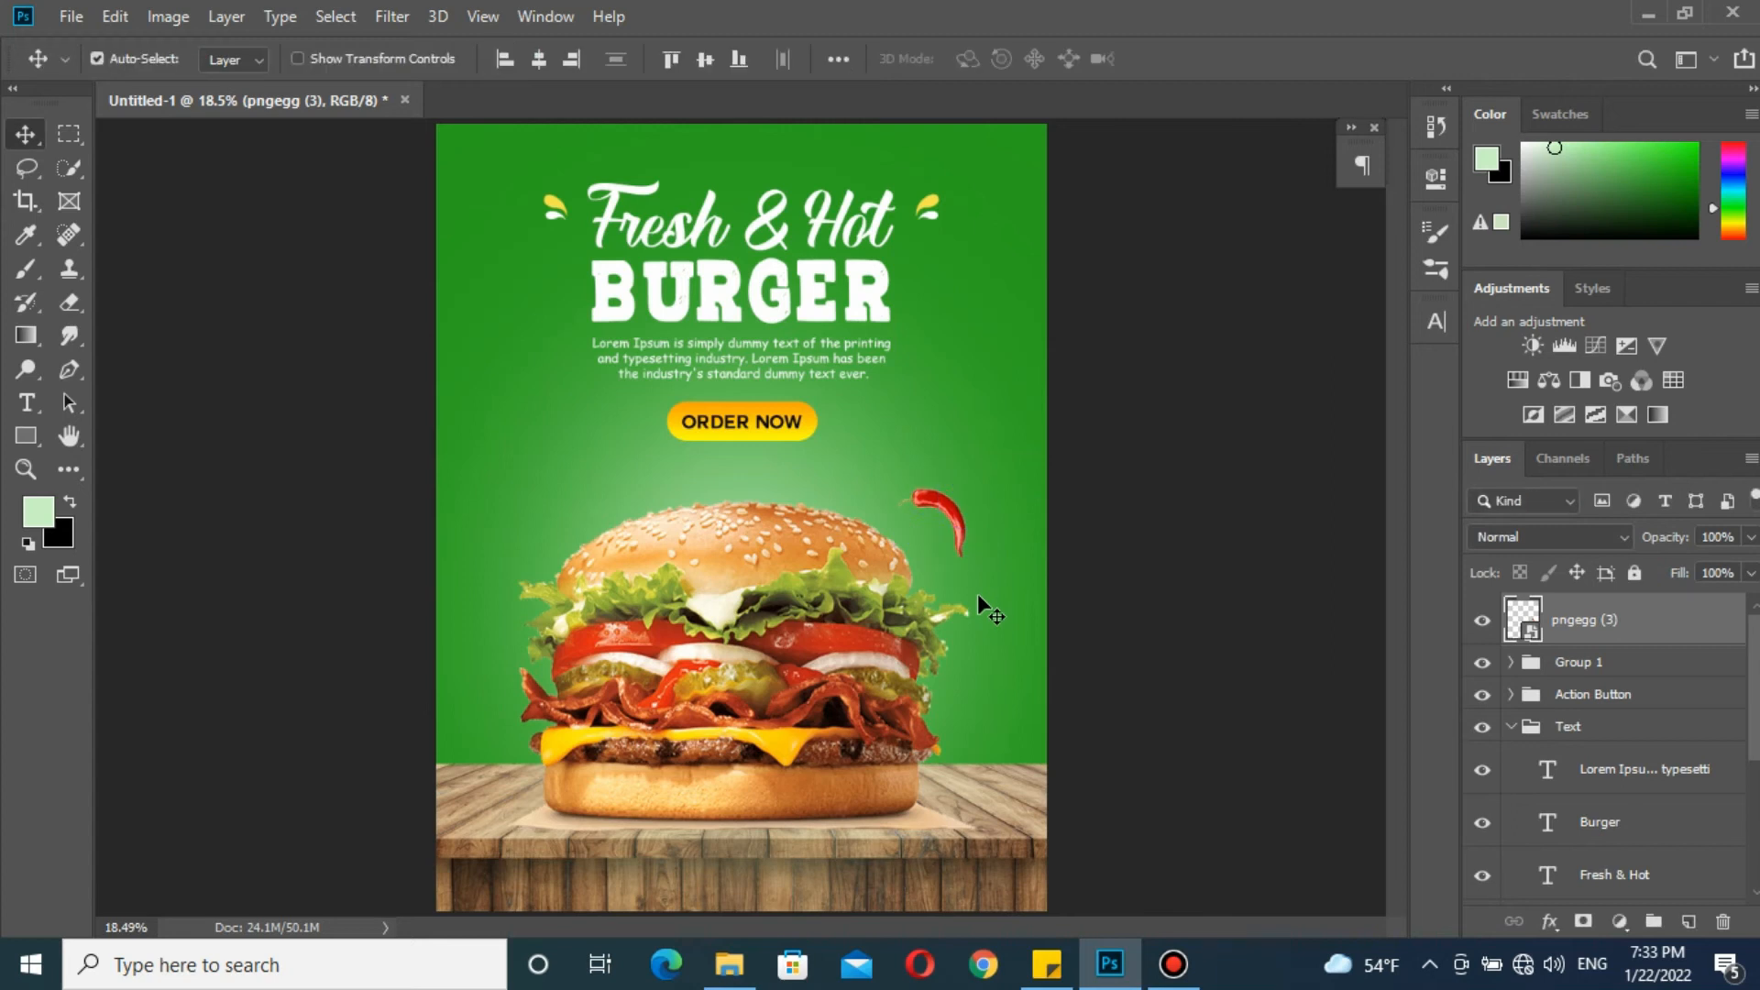
pyautogui.scroll(3, 959, 541)
pyautogui.moveTo(947, 504); pyautogui.dragTo(942, 493)
pyautogui.scroll(-3, 942, 499)
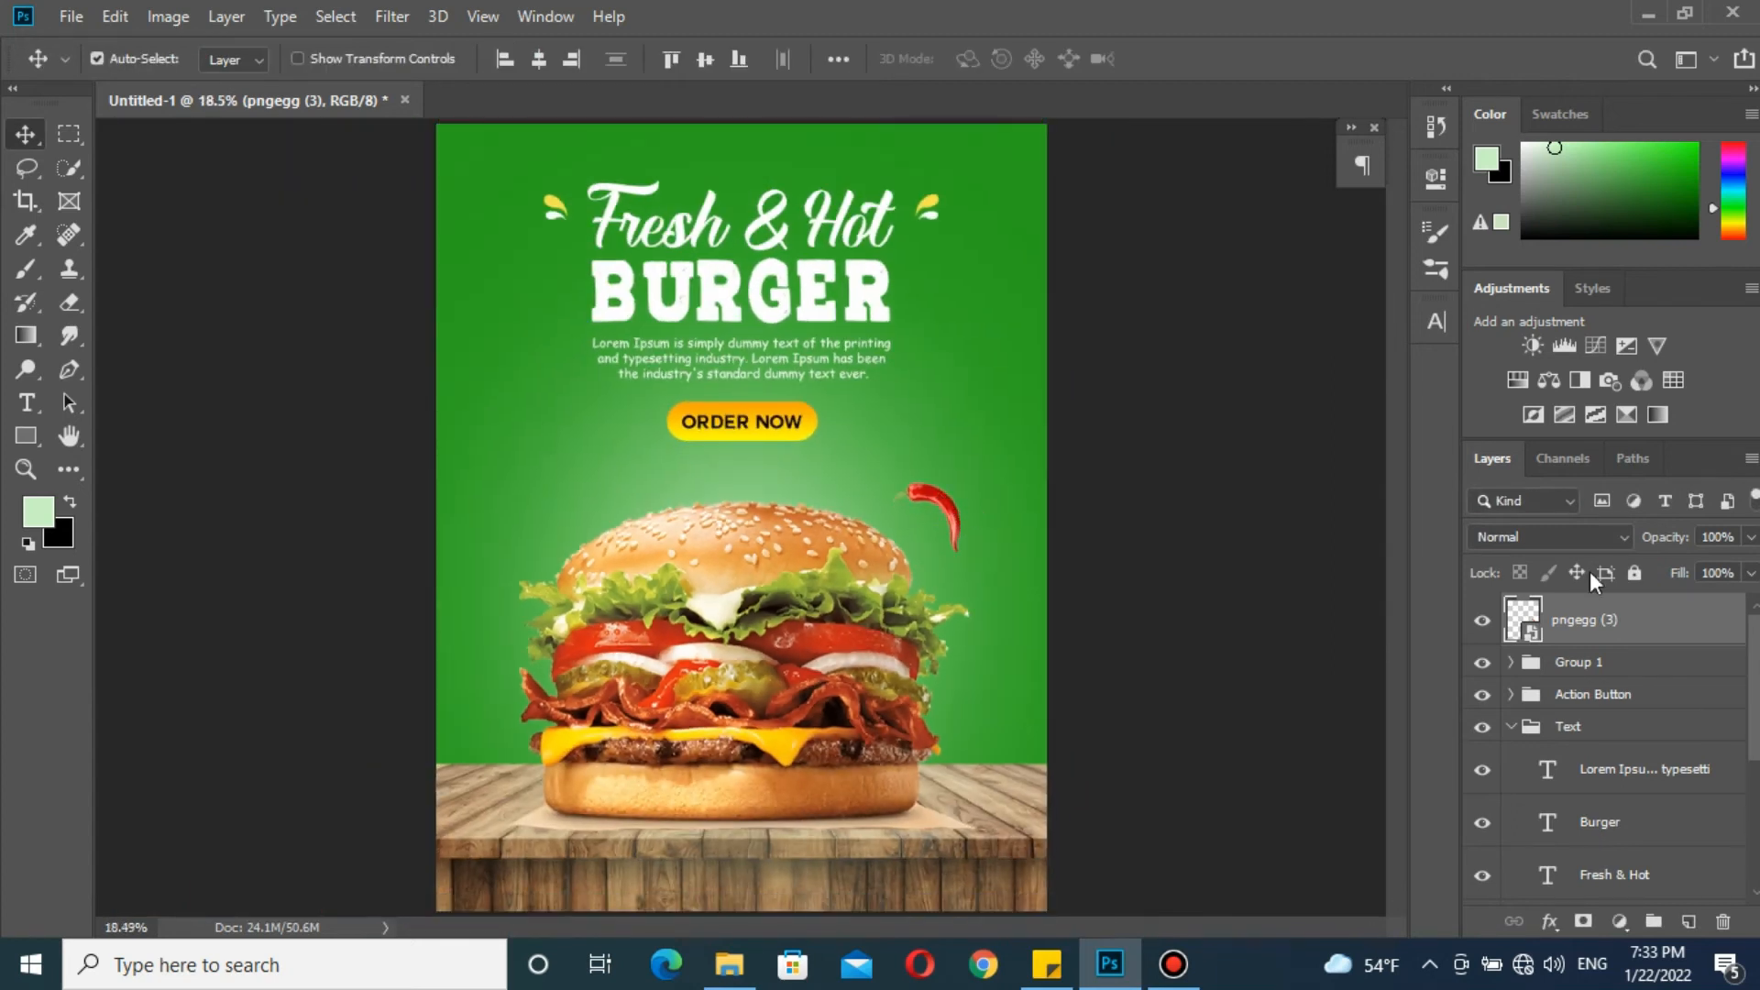
# Duplicate the pngegg (3) chili layer and place the copy above the left side of the burger bun
pyautogui.rightClick(1666, 622)
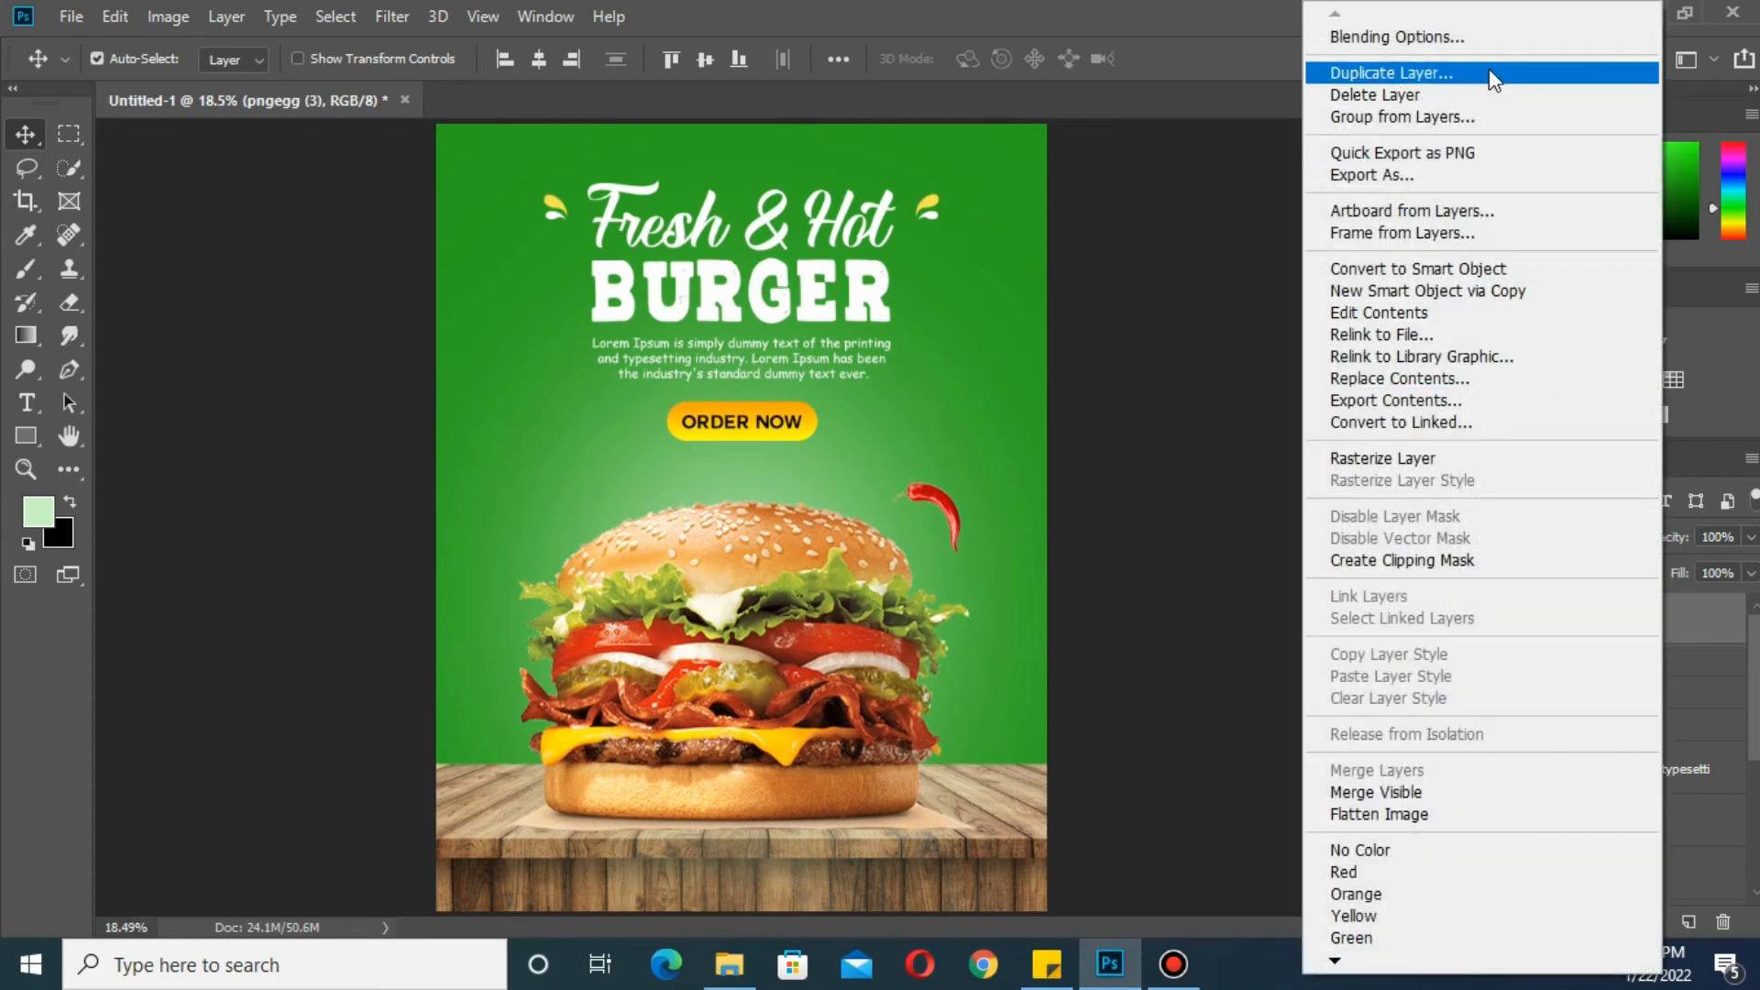
pyautogui.click(1492, 178)
pyautogui.click(1109, 245)
pyautogui.moveTo(945, 504); pyautogui.dragTo(546, 492)
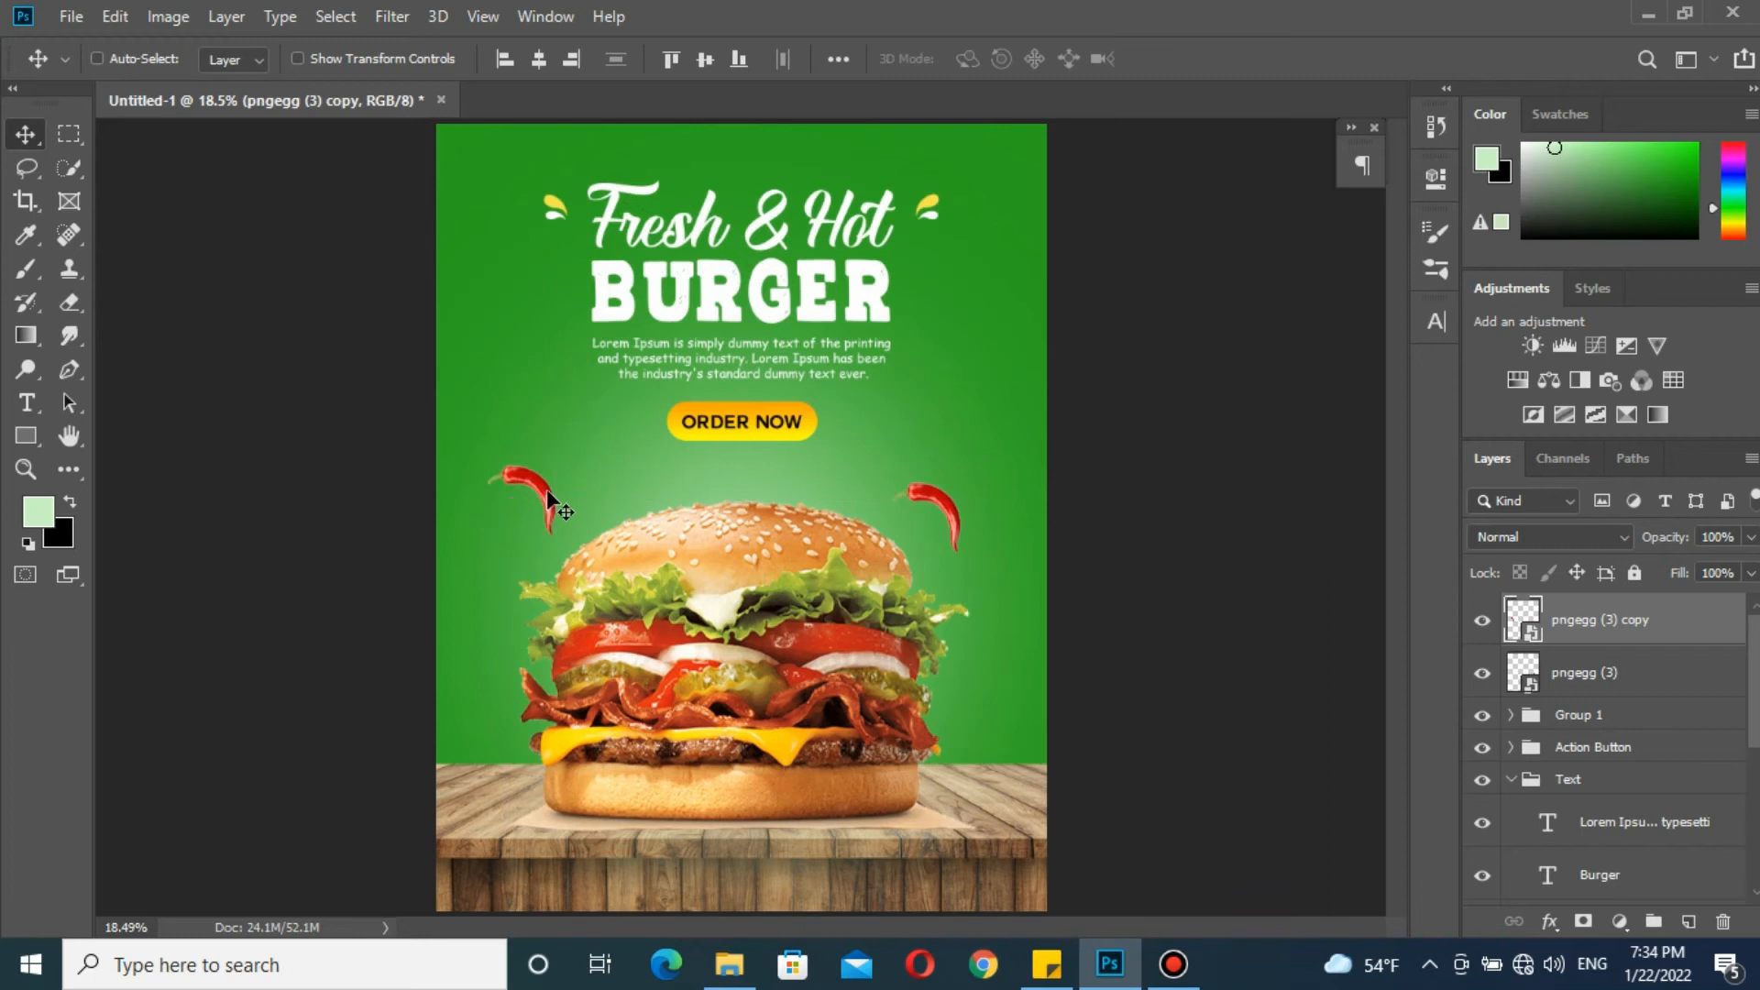
# Flip the copied chili horizontally, rotate it to arch downward to the left, and place it just above the bun
pyautogui.hotkey('ctrl', 't')
pyautogui.rightClick(546, 498)
pyautogui.click(620, 798)
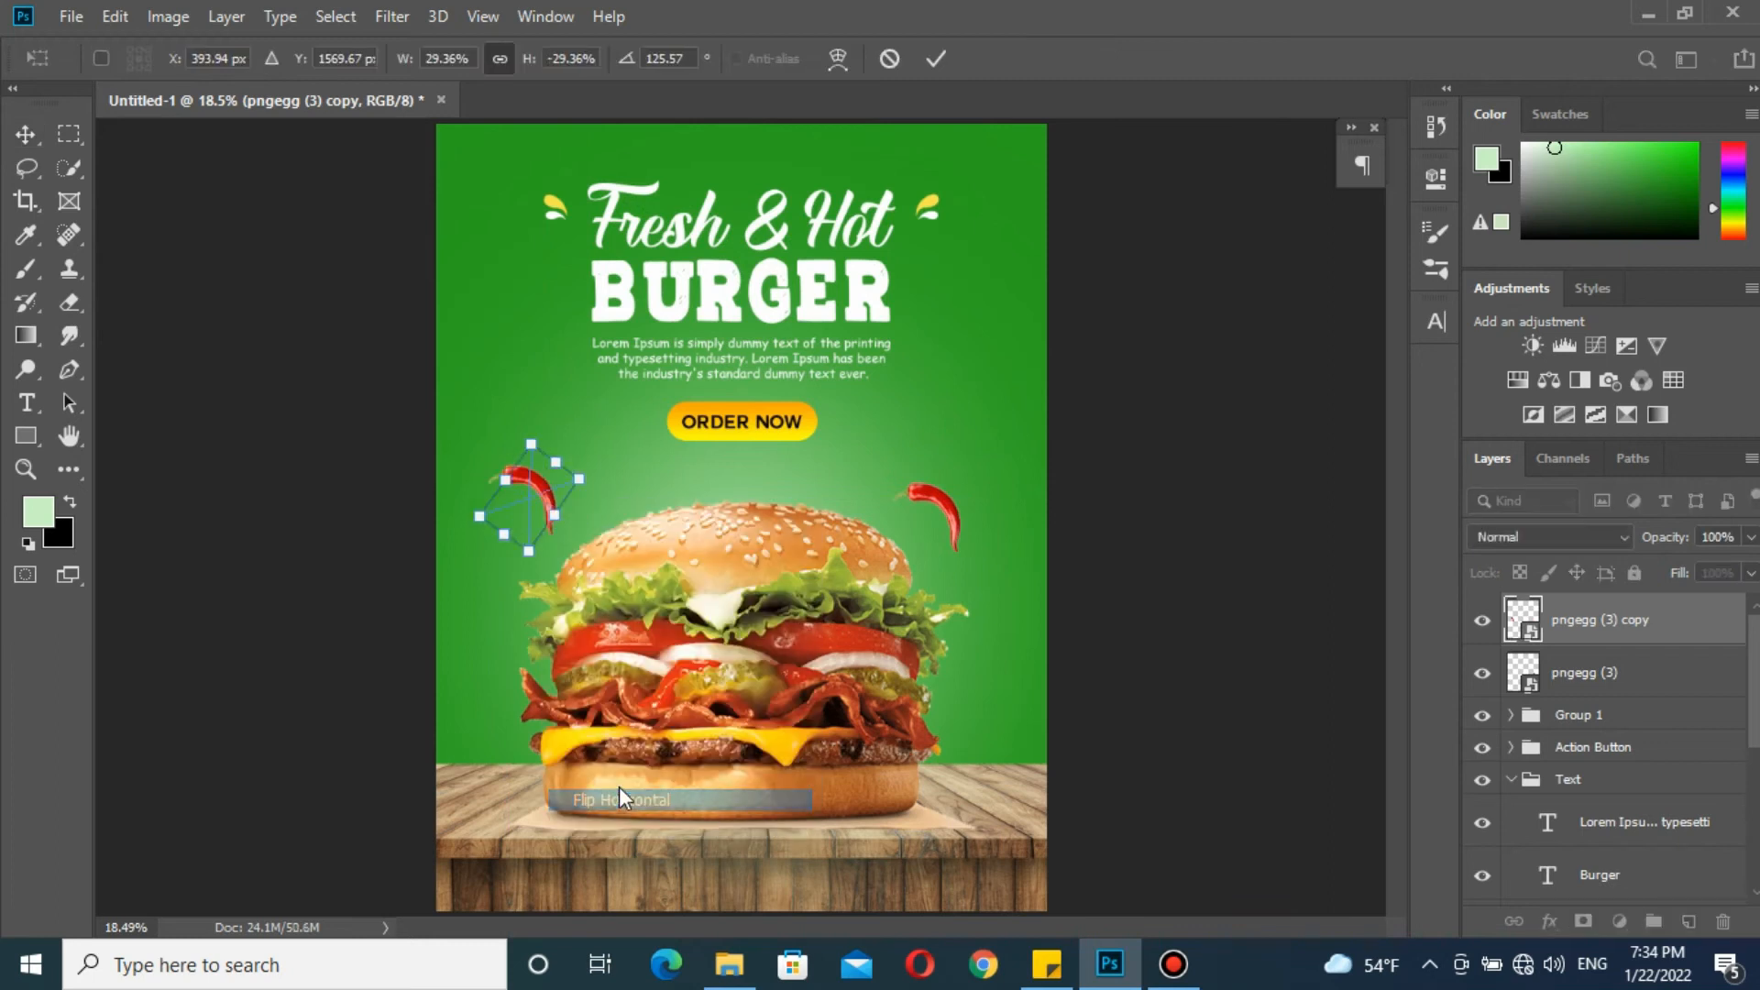
pyautogui.moveTo(612, 495); pyautogui.dragTo(585, 472)
pyautogui.press('Return')
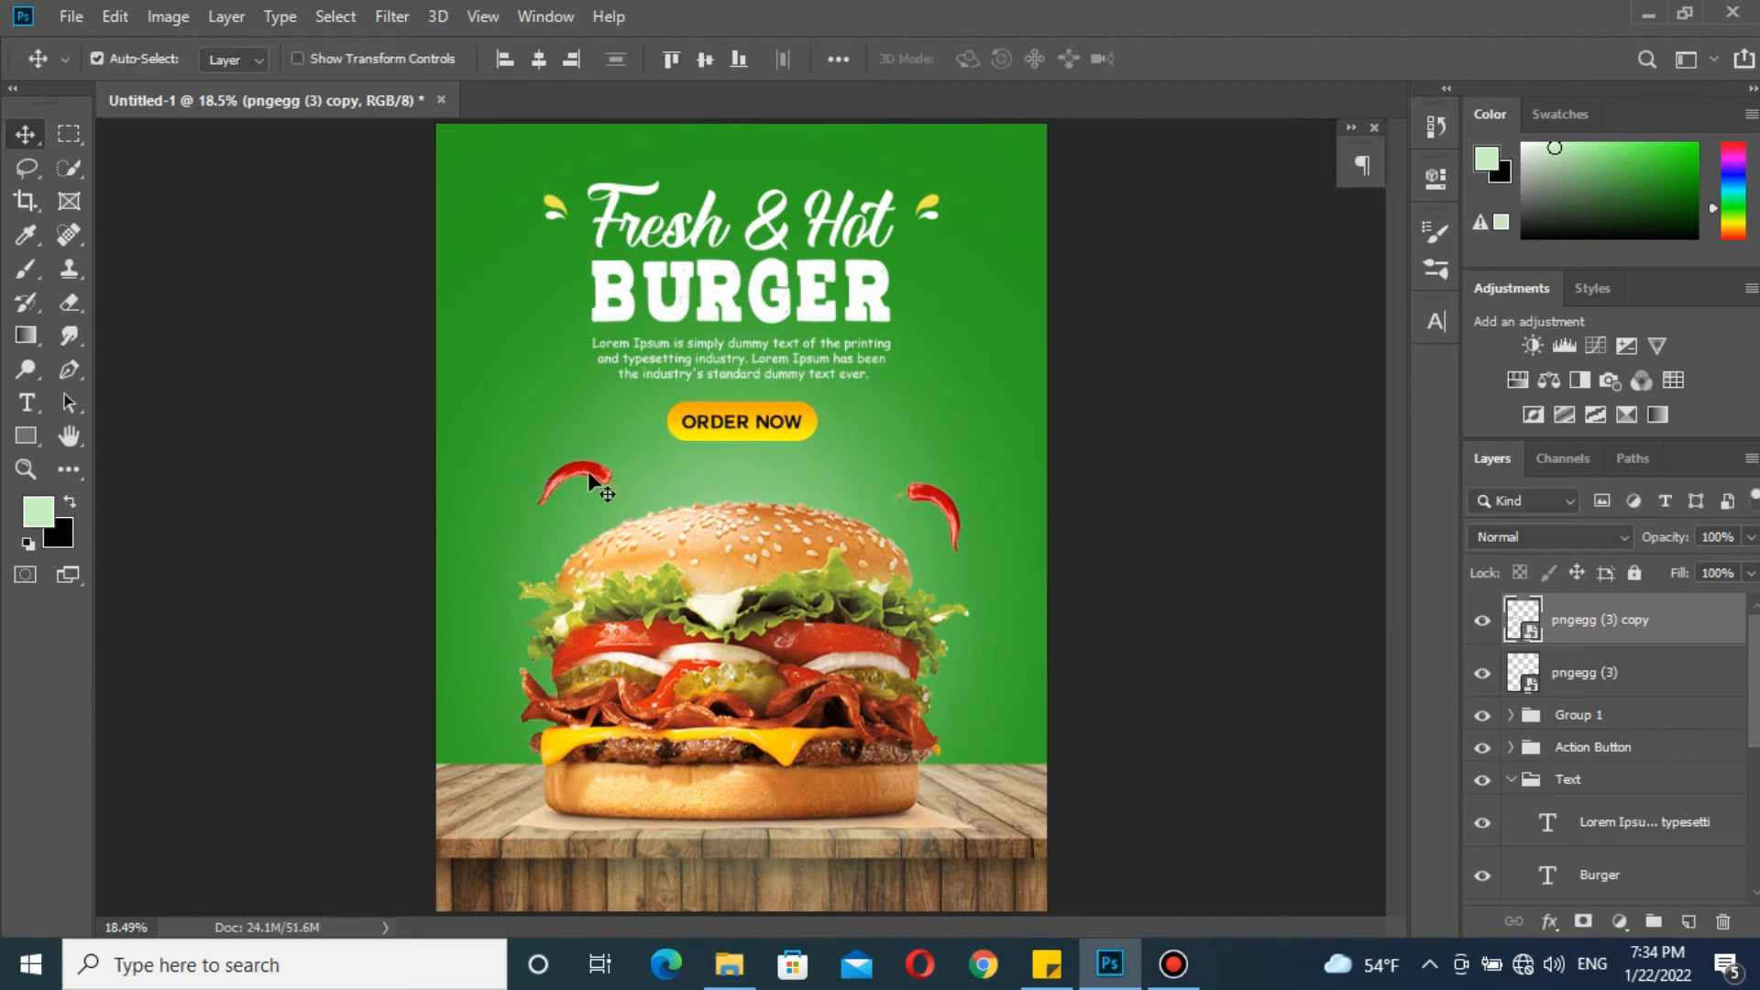
# Try a Motion Blur filter with a 3° angle and a 19-pixel distance on the right chili, layer pngegg (3)
pyautogui.scroll(5, 593, 471)
pyautogui.scroll(-6, 593, 471)
pyautogui.scroll(2, 593, 472)
pyautogui.scroll(1, 593, 471)
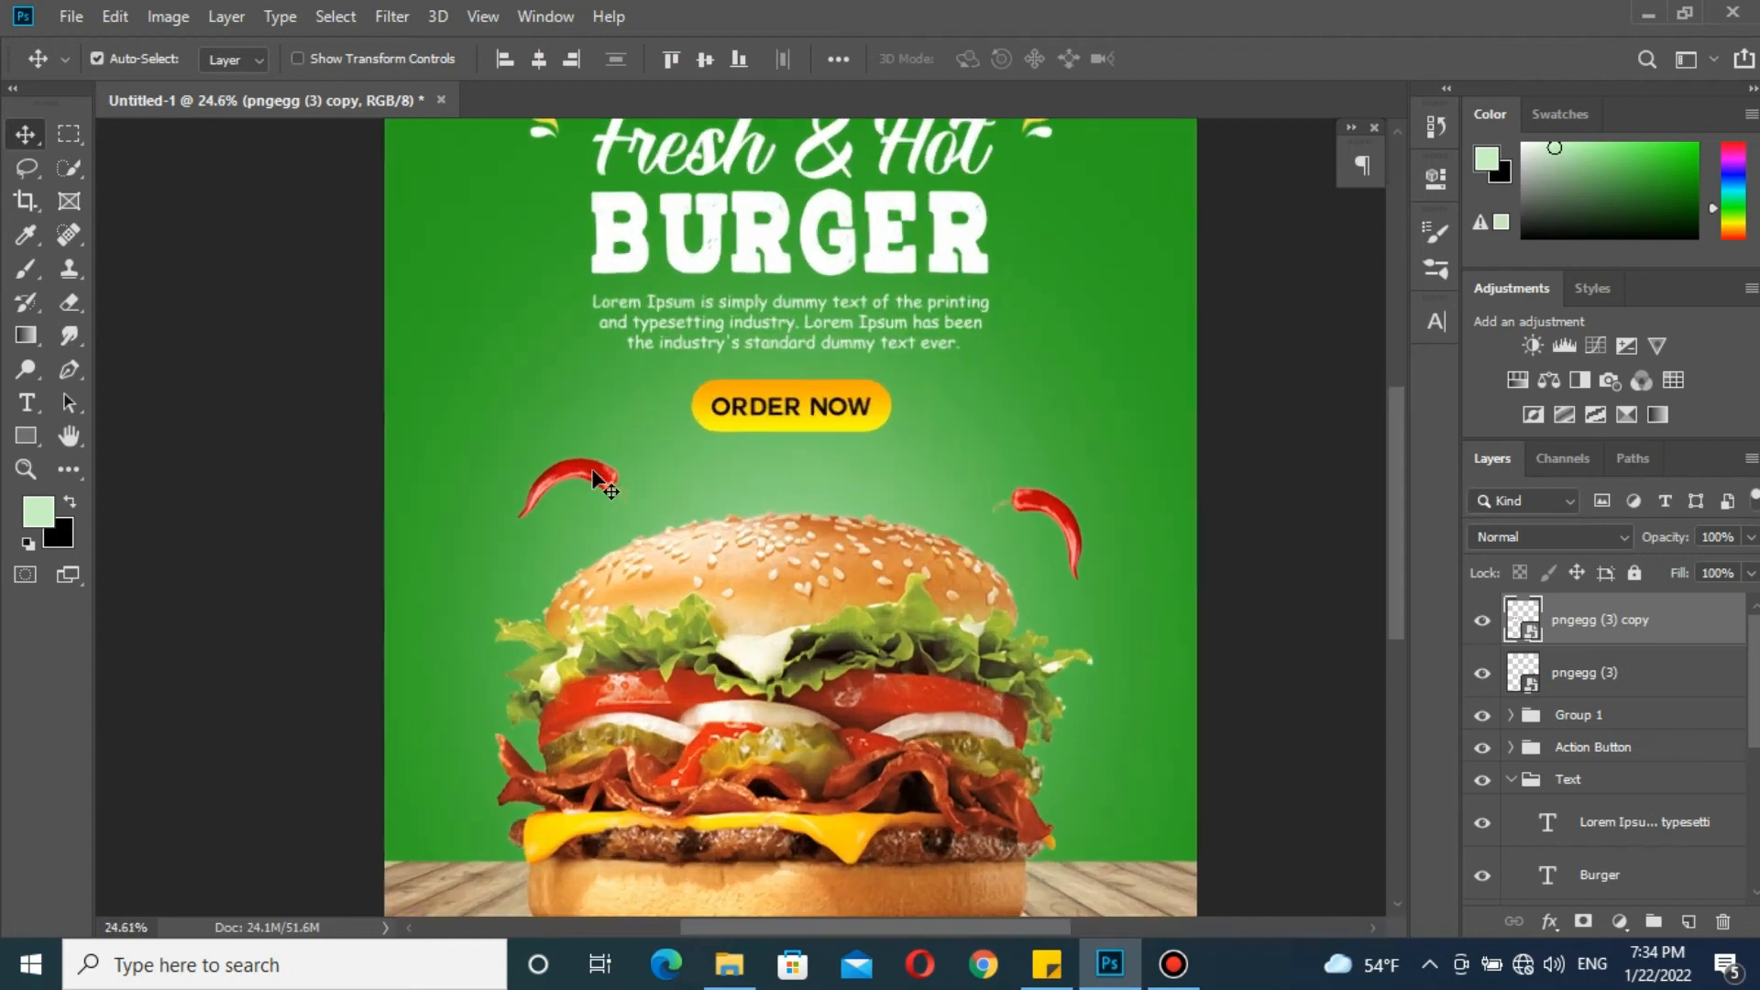
pyautogui.click(1072, 518)
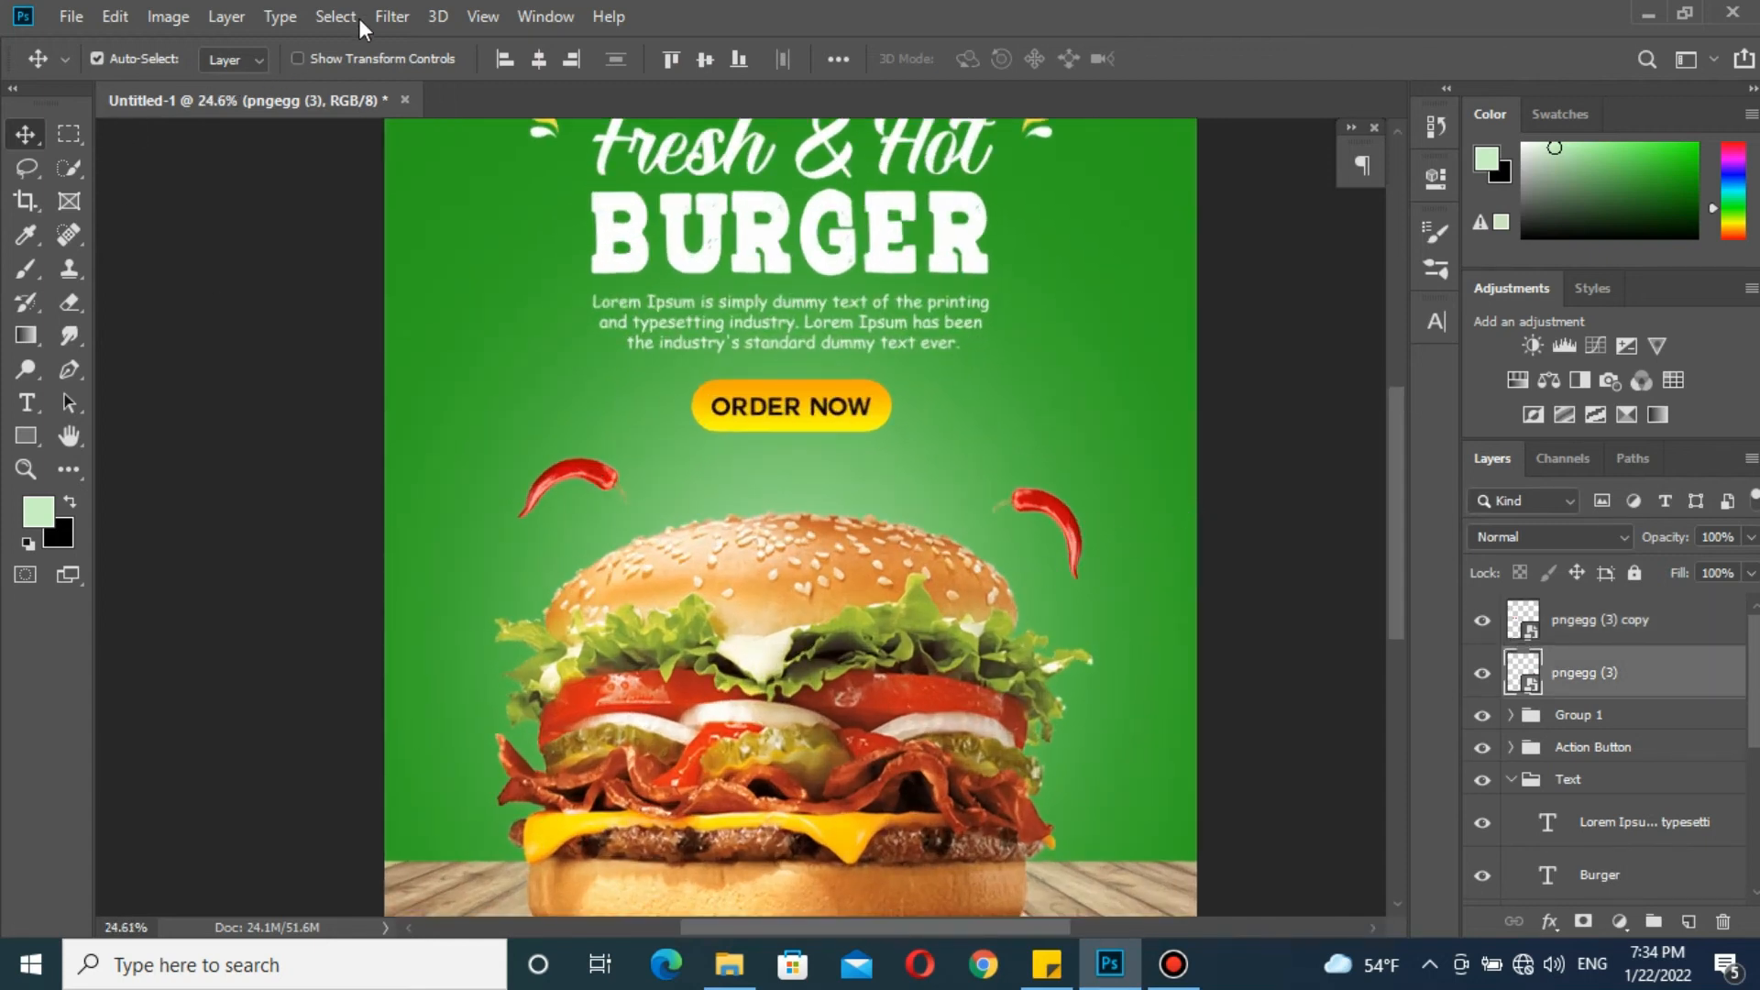
pyautogui.click(392, 16)
pyautogui.moveTo(495, 319)
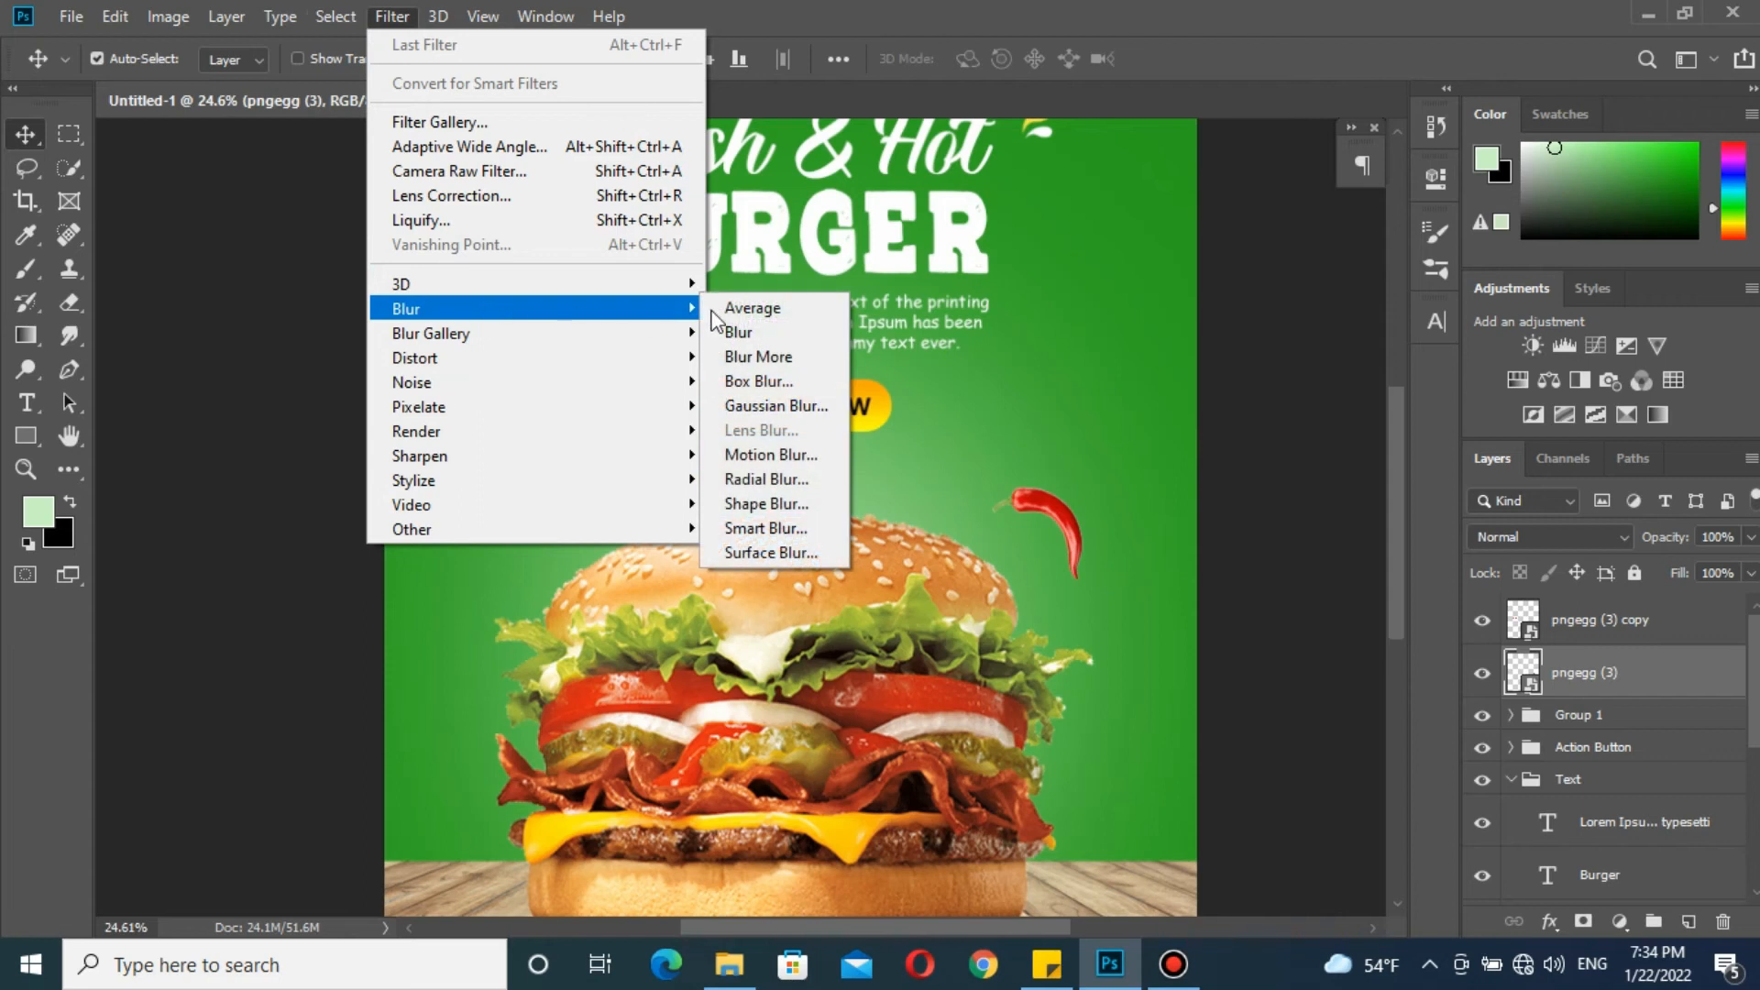
pyautogui.click(770, 454)
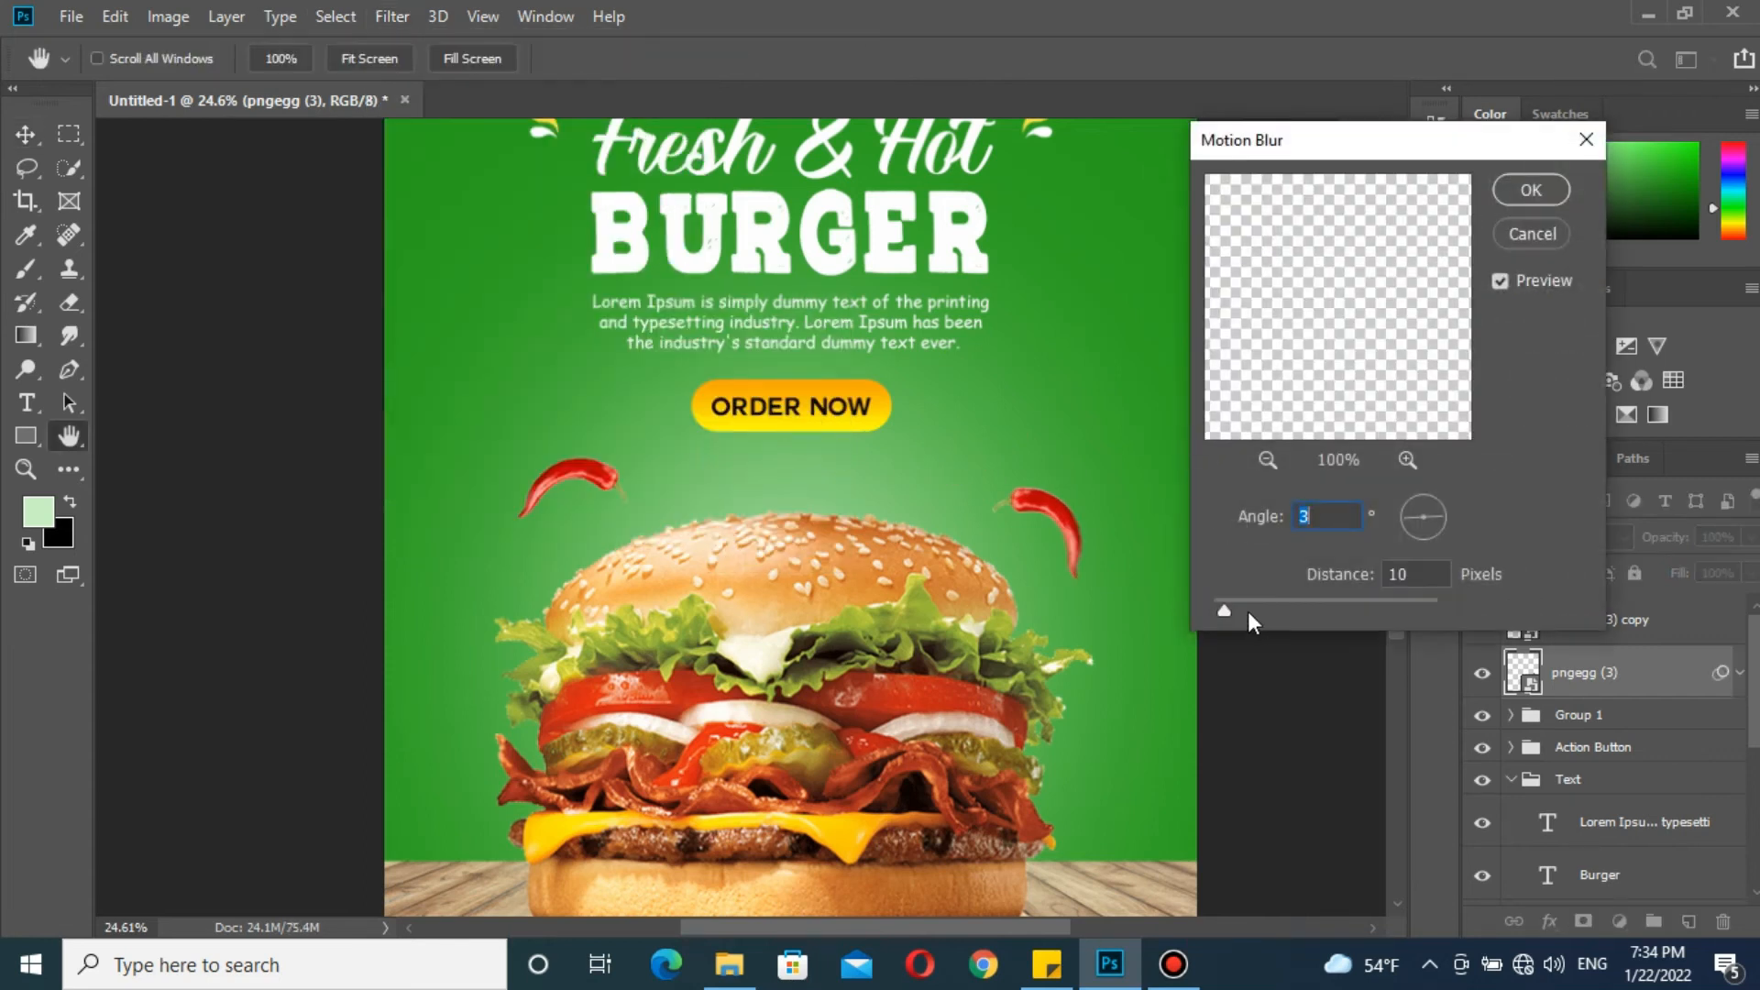
pyautogui.moveTo(1225, 611); pyautogui.dragTo(1234, 614)
pyautogui.press('Tab')
pyautogui.click(1518, 198)
pyautogui.scroll(-4, 722, 469)
pyautogui.scroll(4, 720, 468)
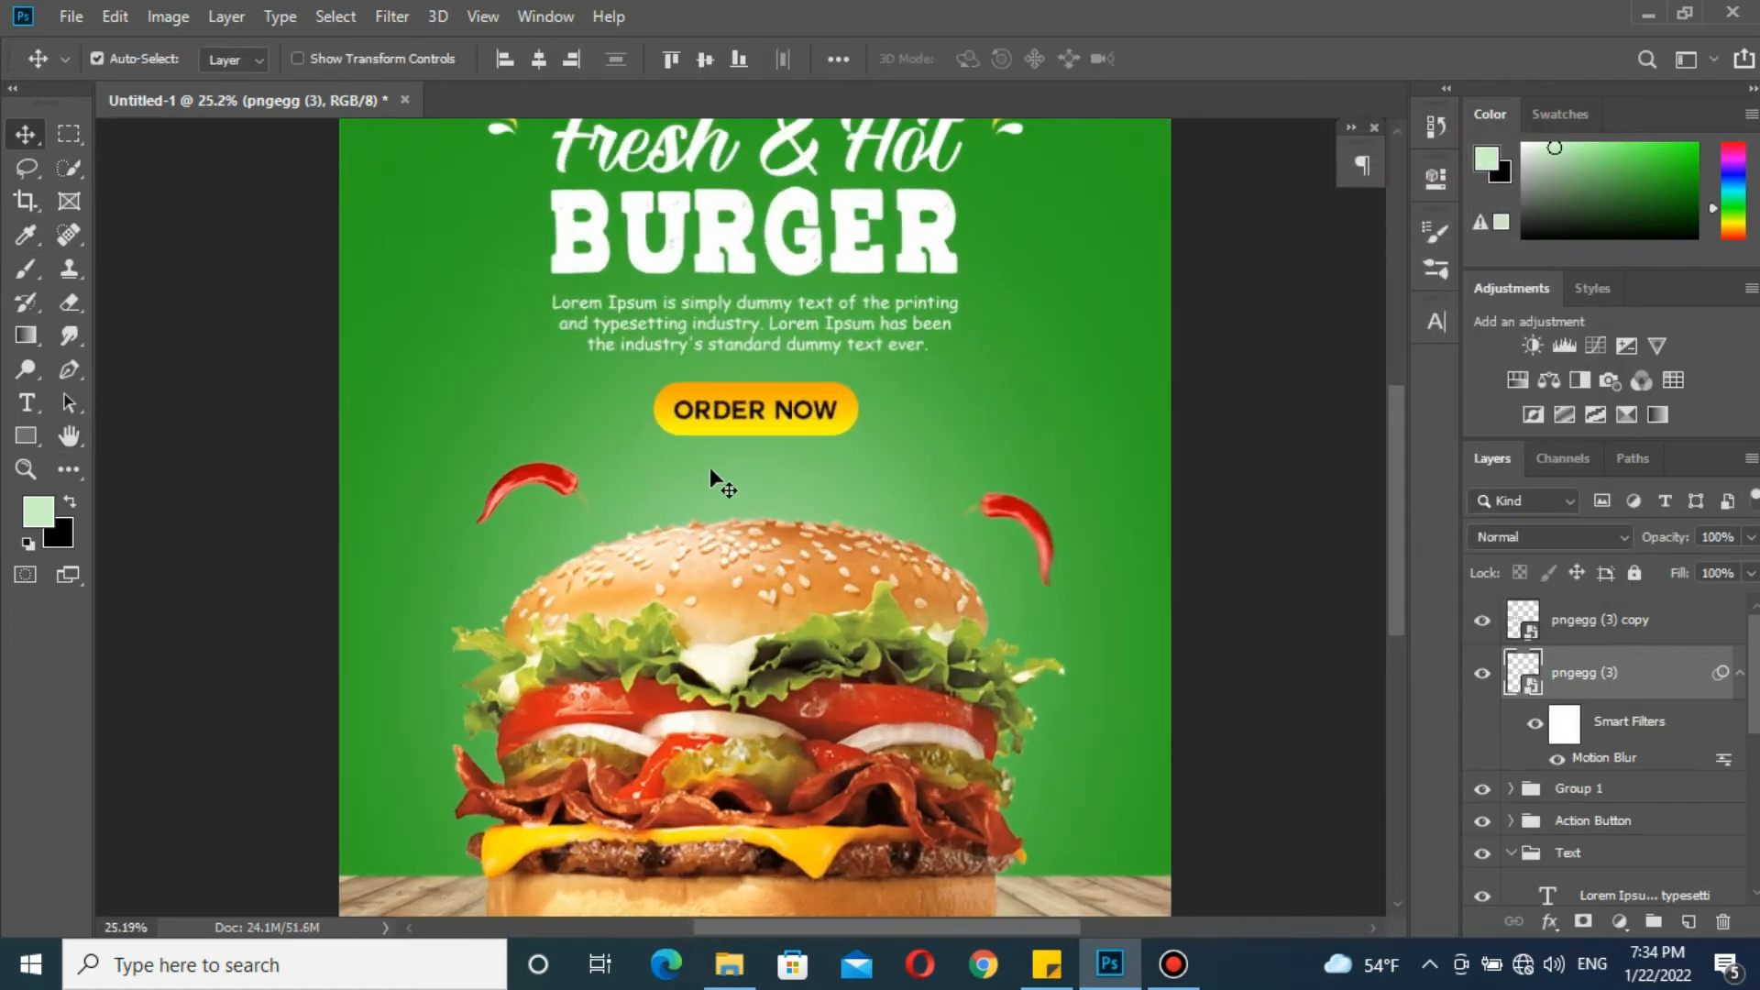
# Try a Motion Blur filter with an 86° angle and a 19-pixel distance on the left chili, layer pngegg (3) copy
pyautogui.click(524, 472)
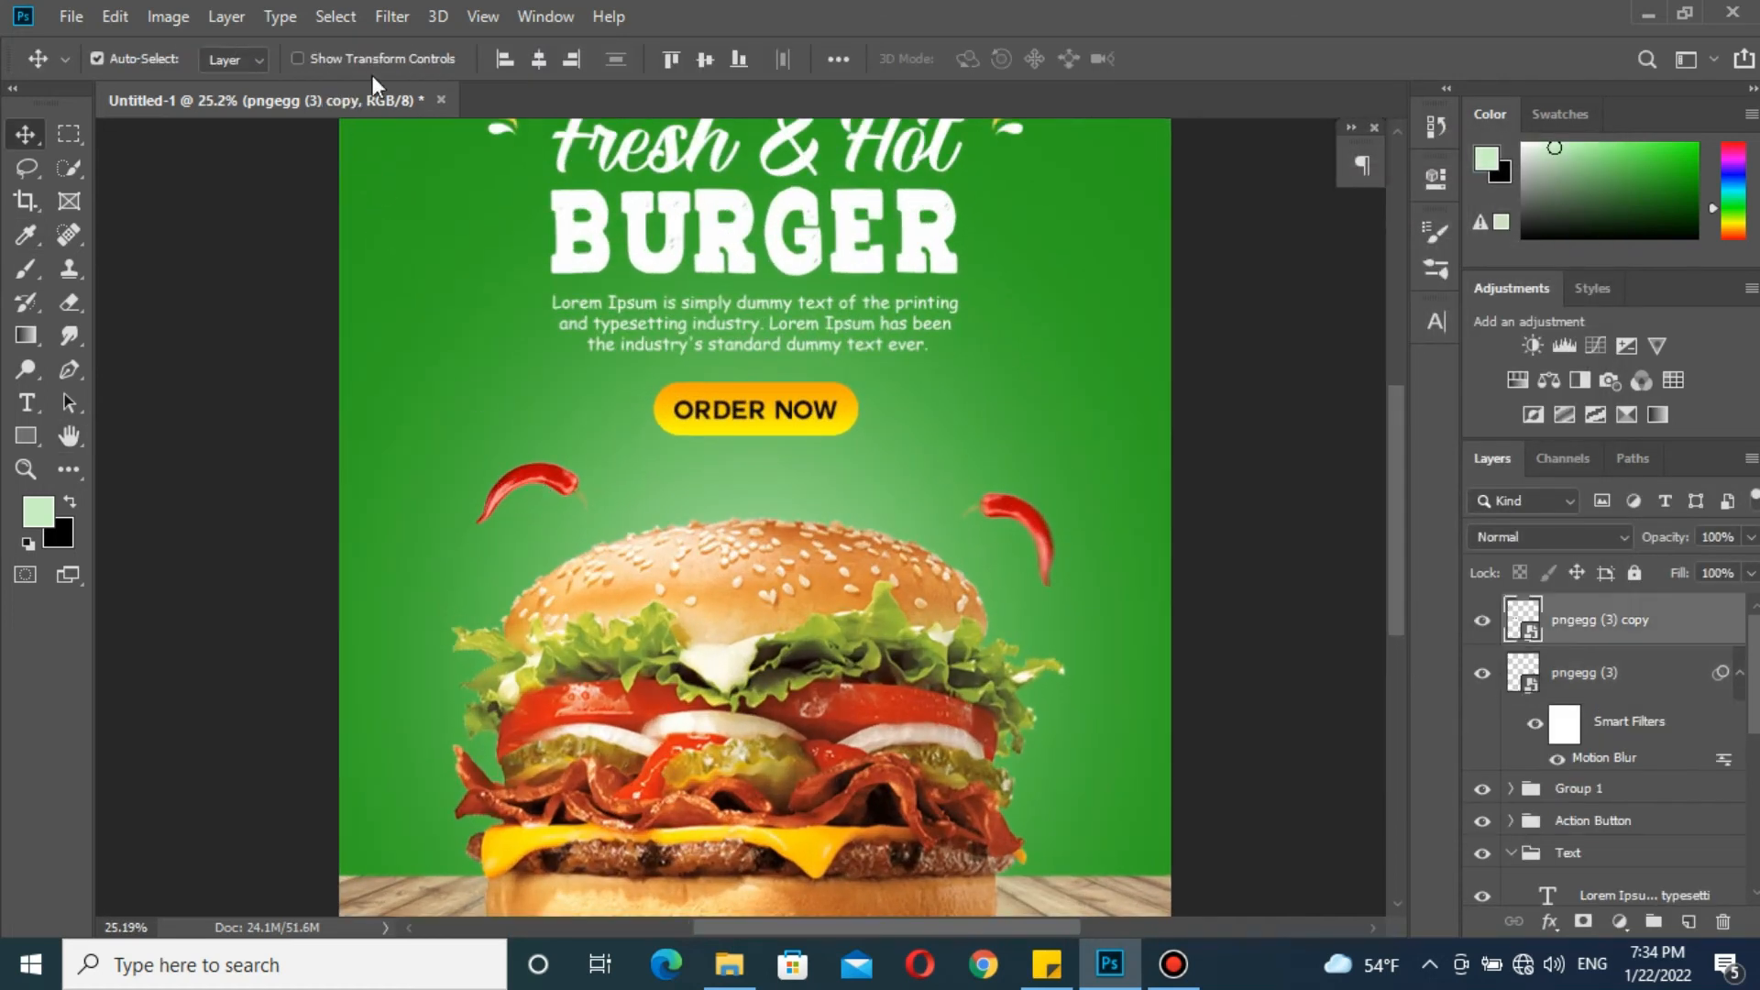
pyautogui.click(393, 17)
pyautogui.moveTo(503, 316)
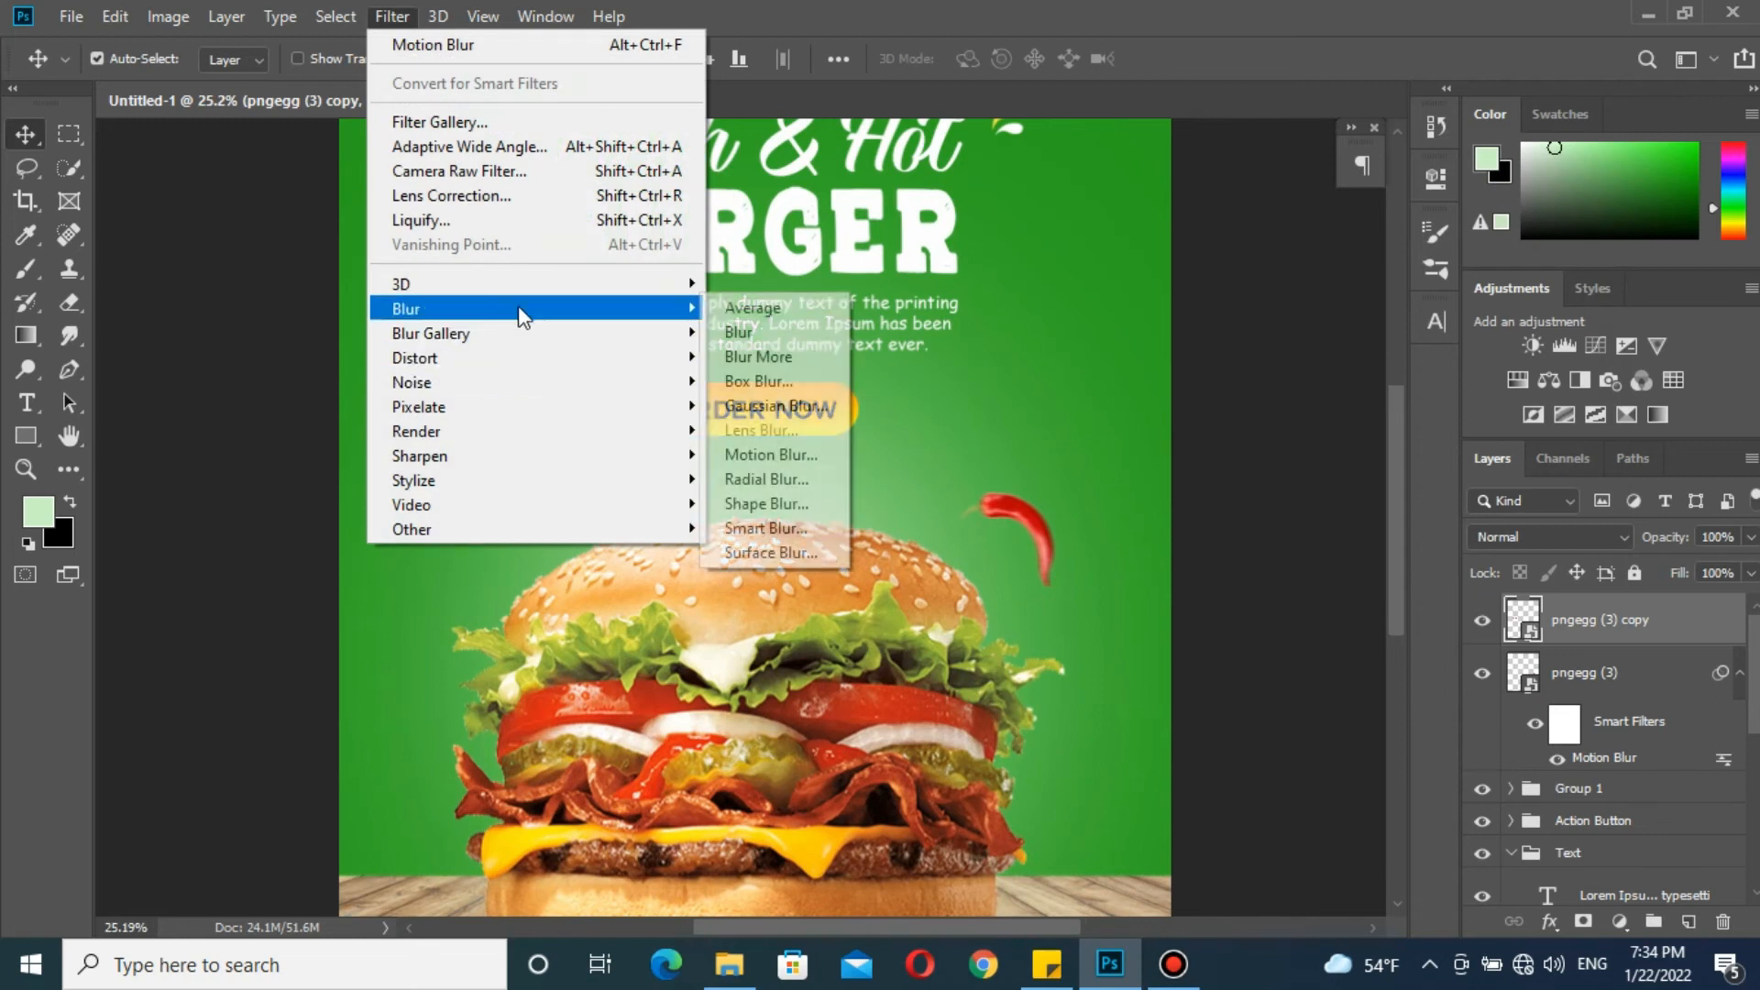
pyautogui.click(807, 455)
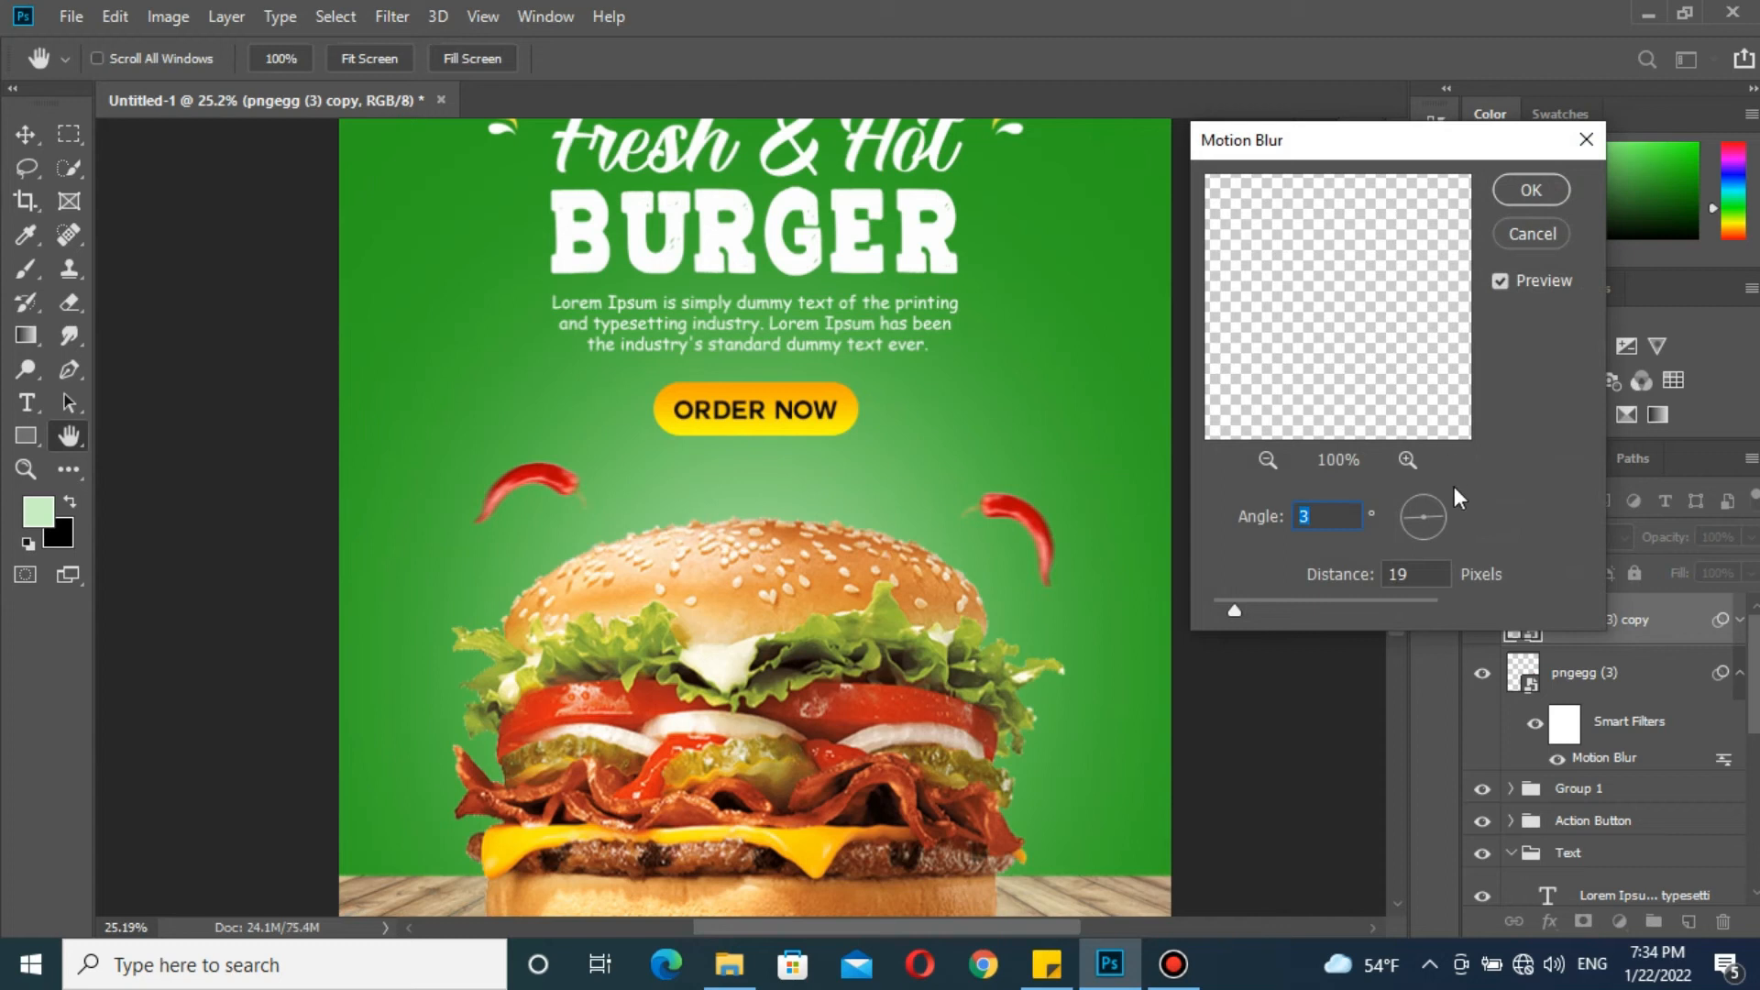
pyautogui.moveTo(1445, 520); pyautogui.dragTo(1426, 495)
pyautogui.click(1531, 190)
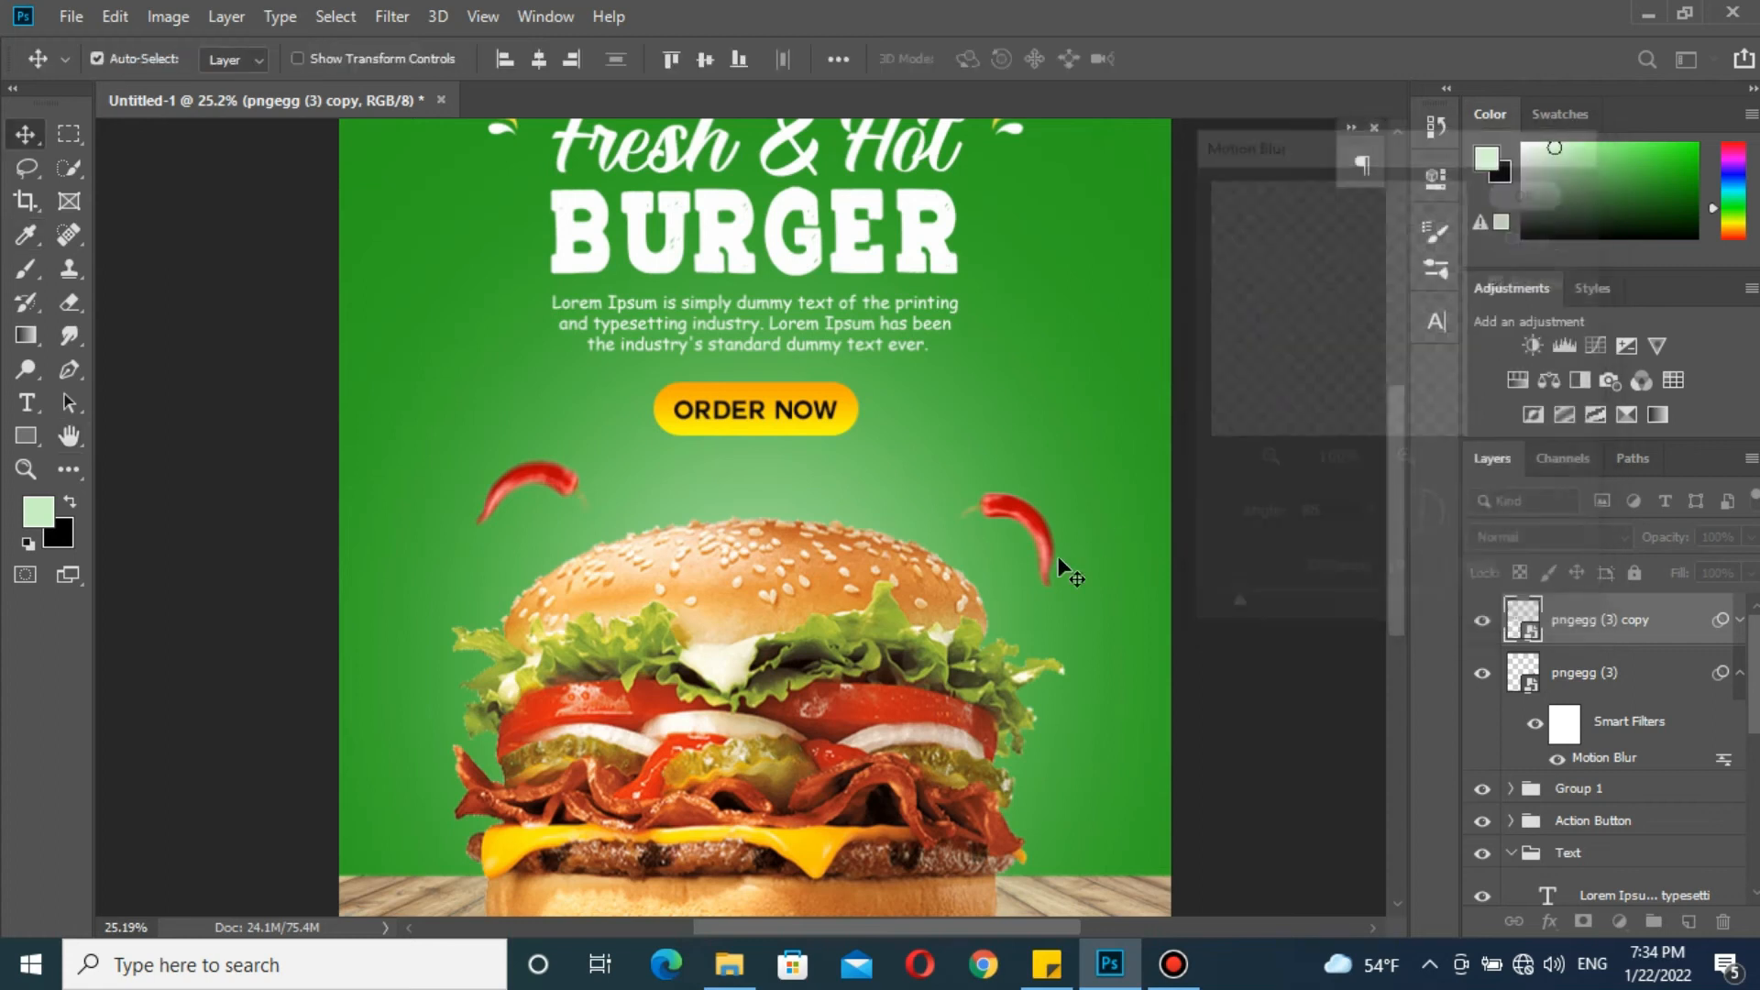
pyautogui.hotkey('ctrl', '0')
pyautogui.scroll(3, 658, 481)
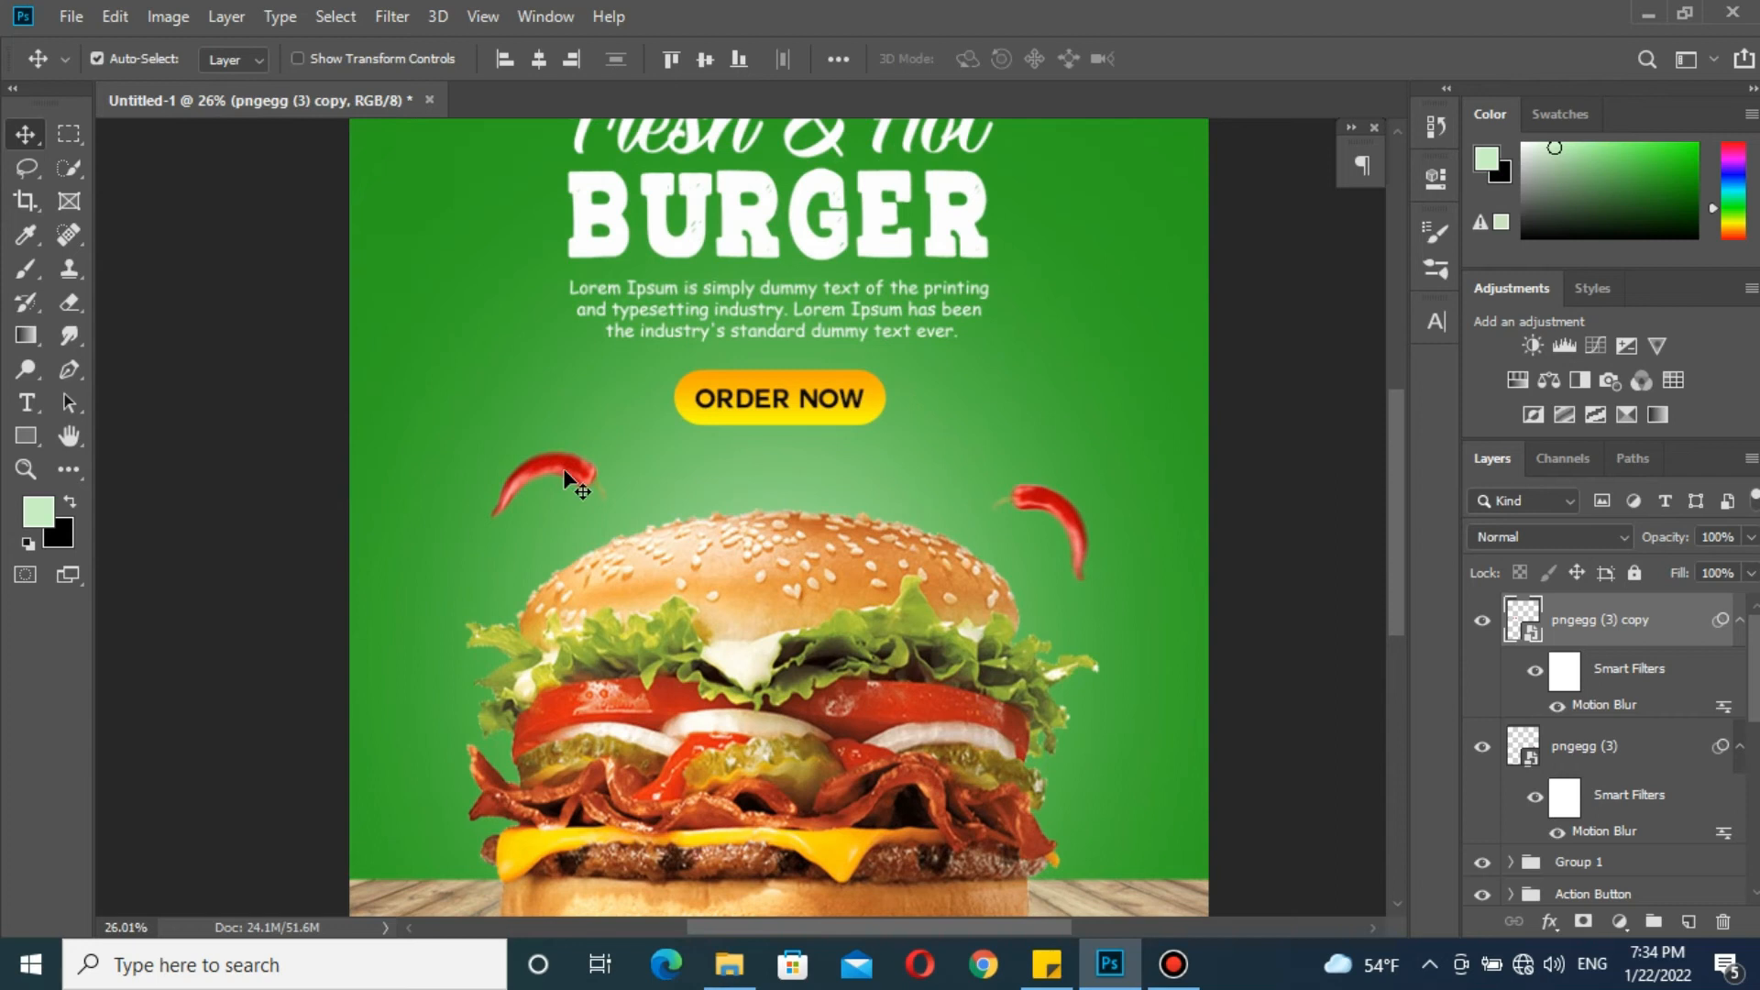
# Undo the Motion Blur filters on both chili layers
pyautogui.hotkey('ctrl', 'z')
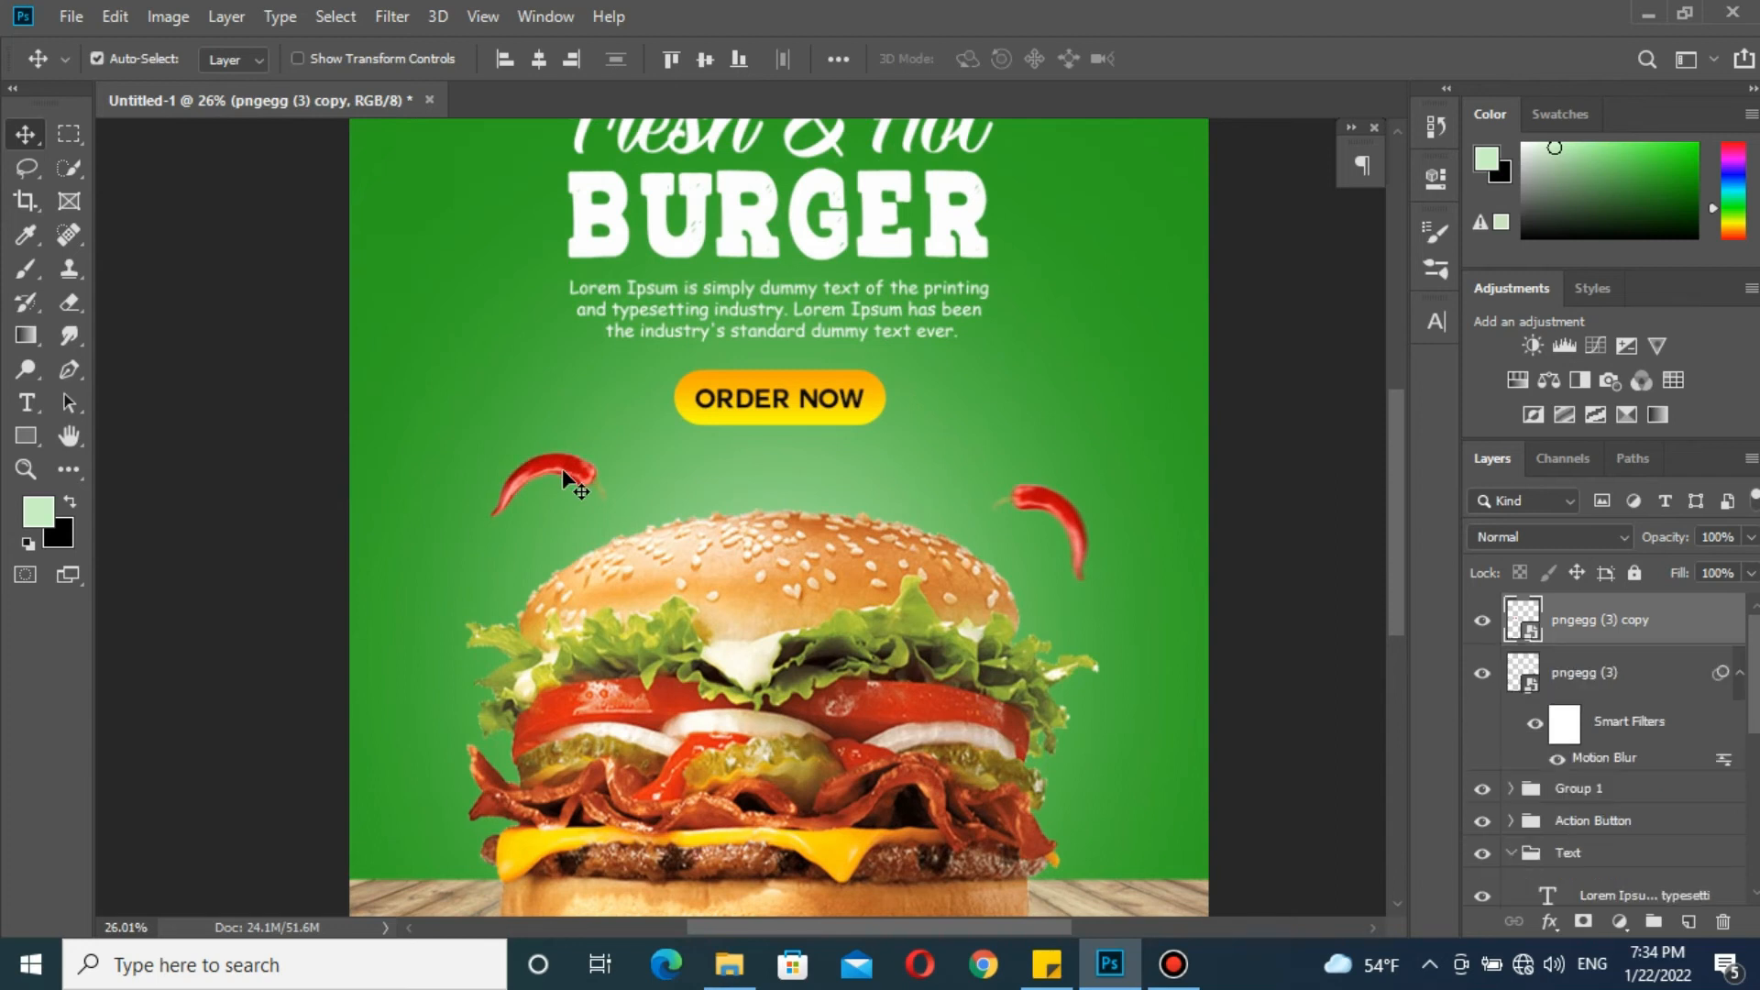
pyautogui.scroll(2, 562, 469)
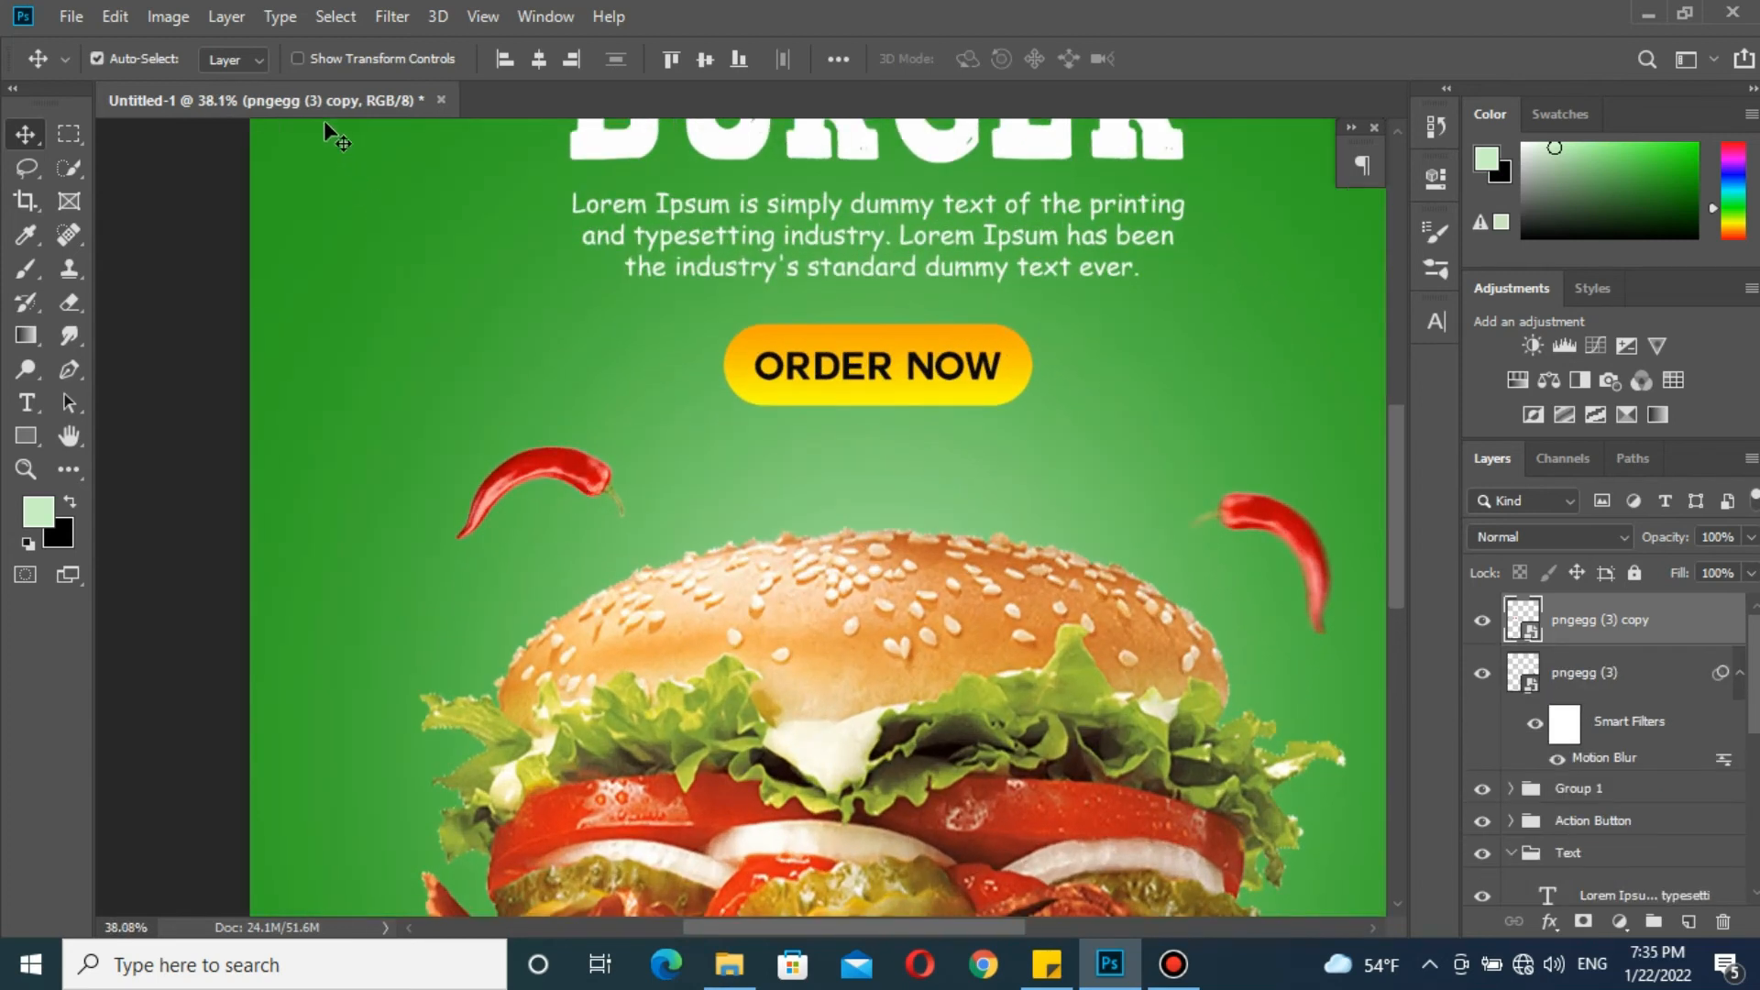
pyautogui.hotkey('ctrl', 'z')
pyautogui.scroll(-2, 481, 204)
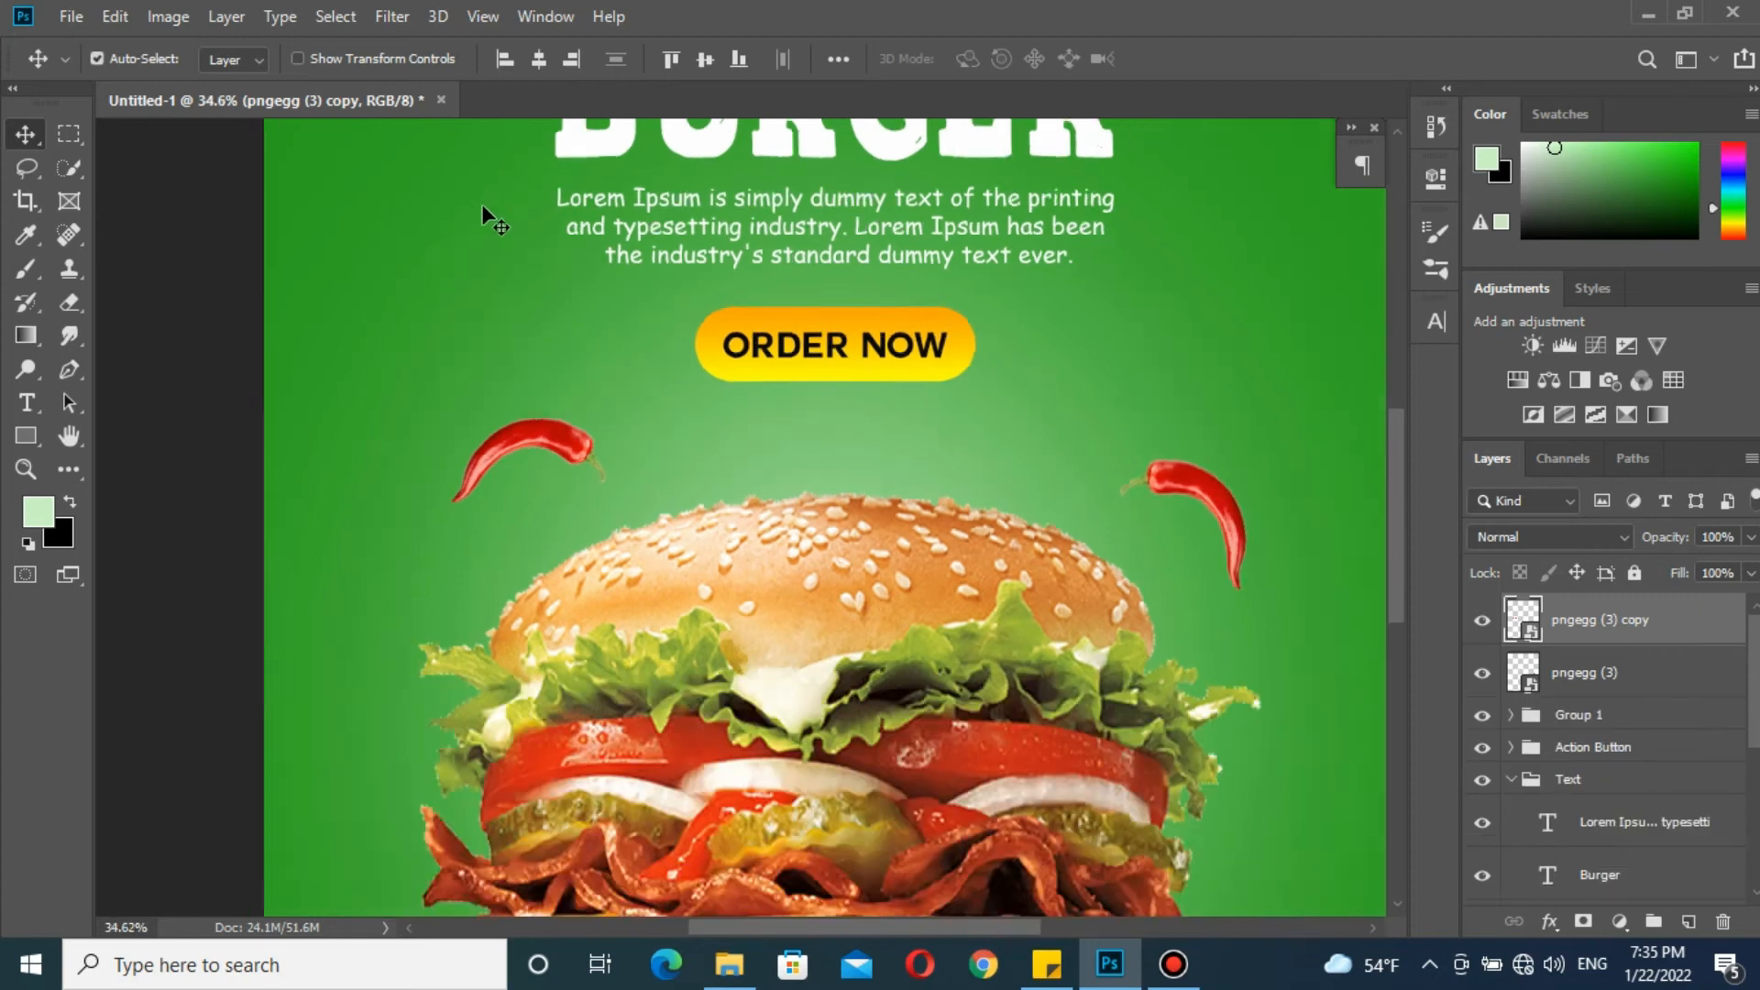
pyautogui.scroll(-2, 939, 423)
pyautogui.scroll(3, 939, 424)
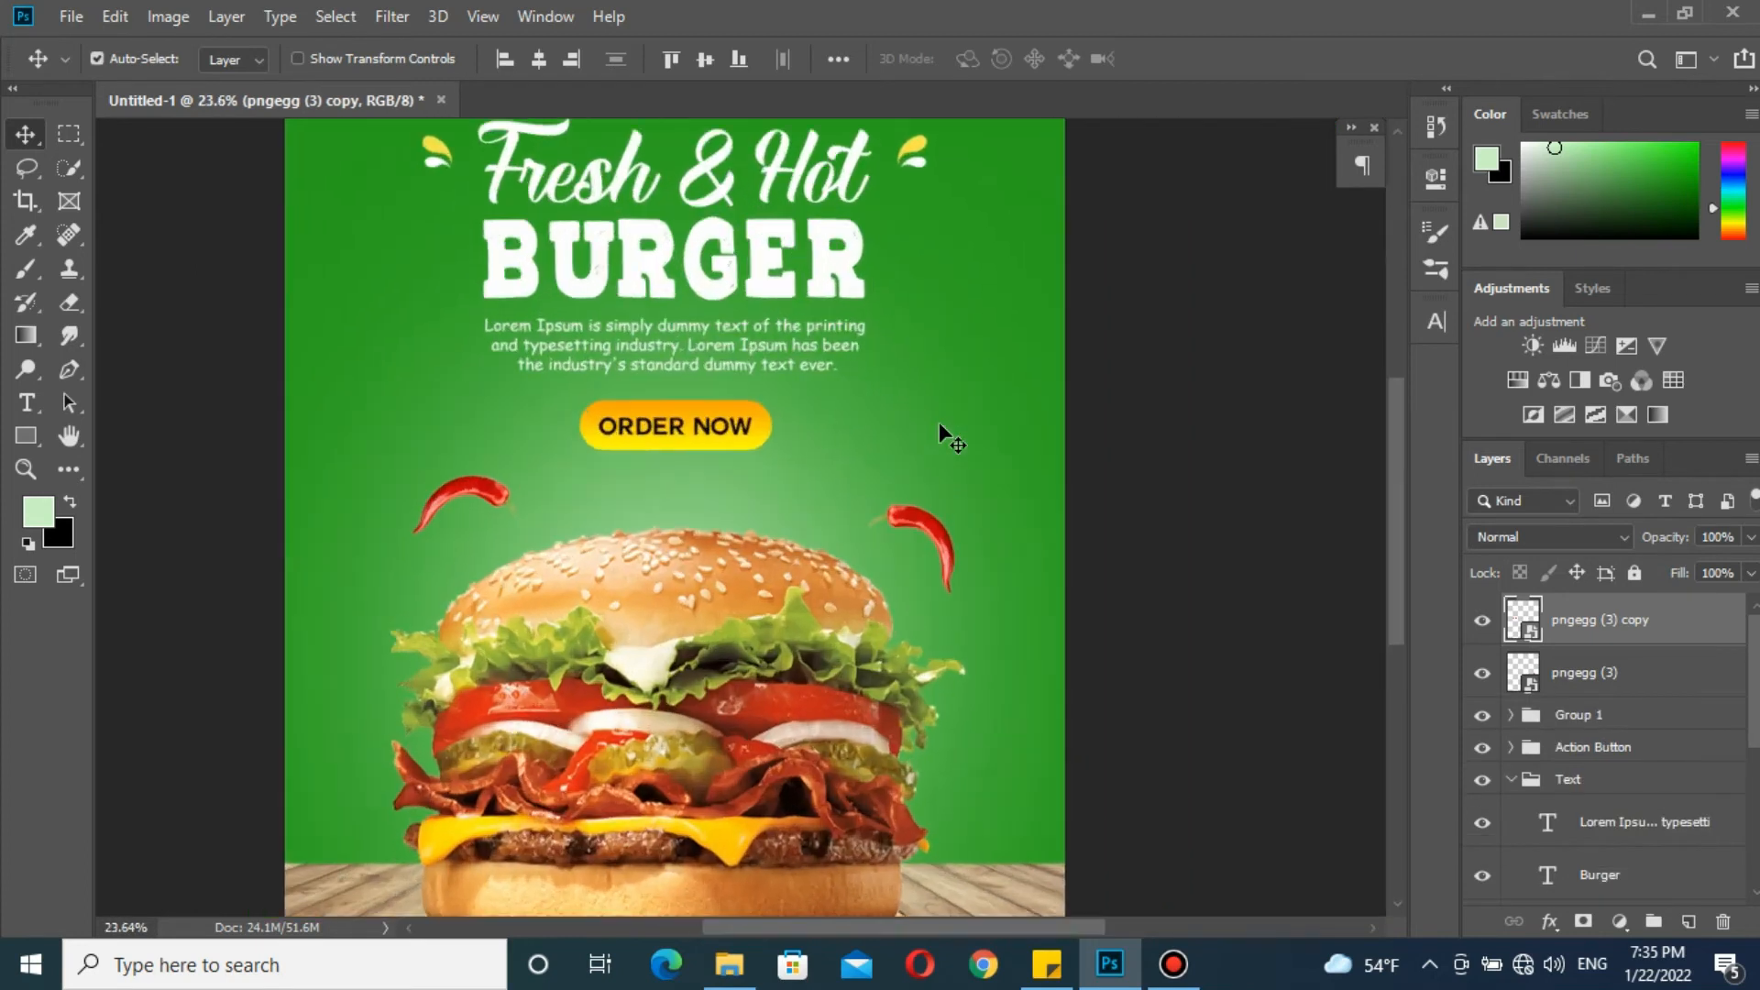
# Apply a Motion Blur filter to the right chili with an 86° angle and a 14-pixel distance
pyautogui.click(917, 542)
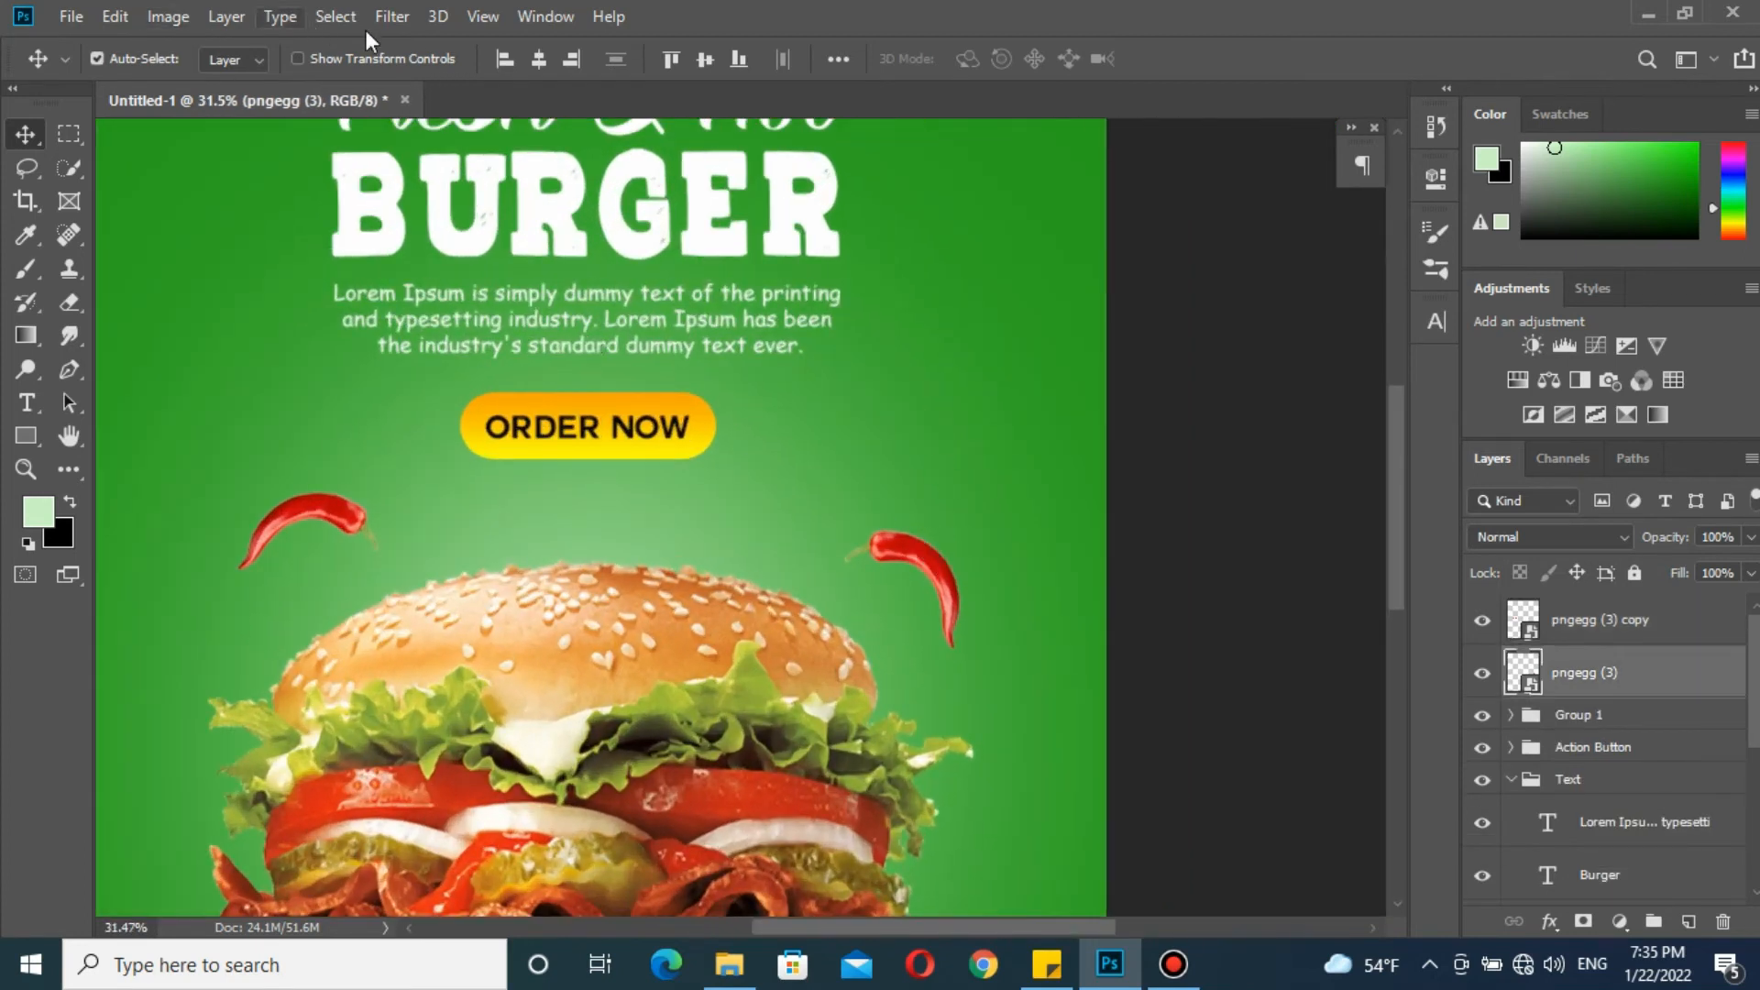
pyautogui.click(393, 27)
pyautogui.moveTo(568, 312)
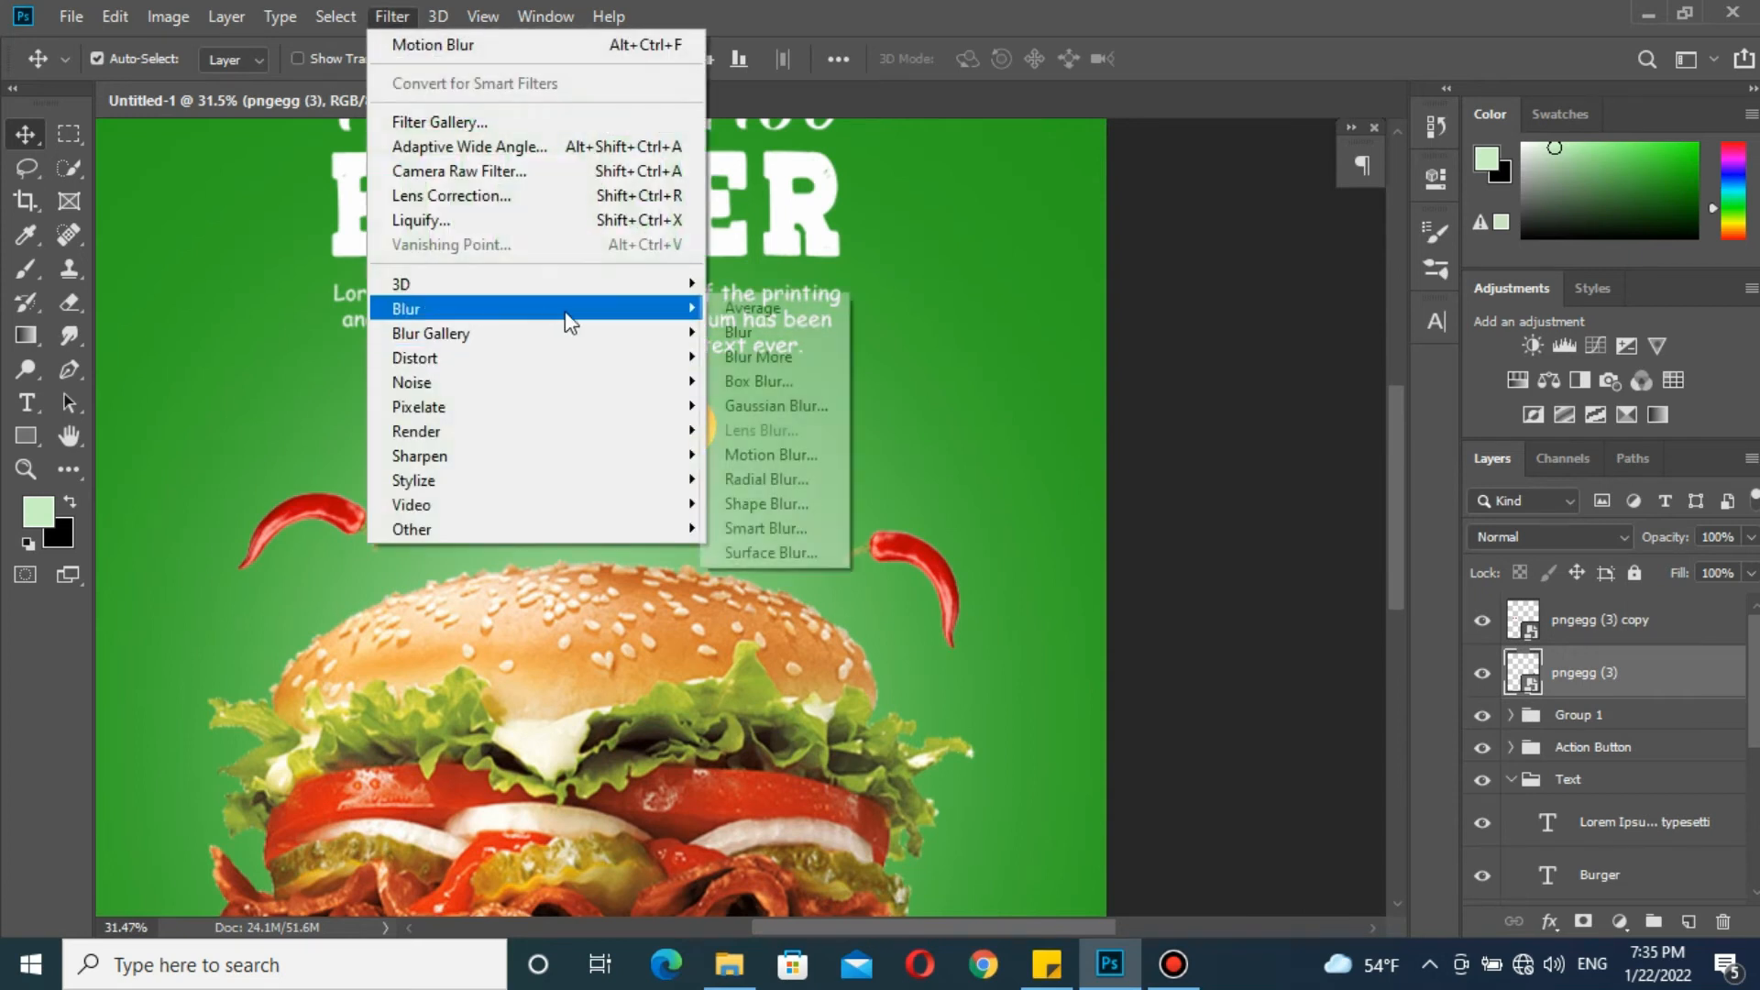
pyautogui.click(770, 455)
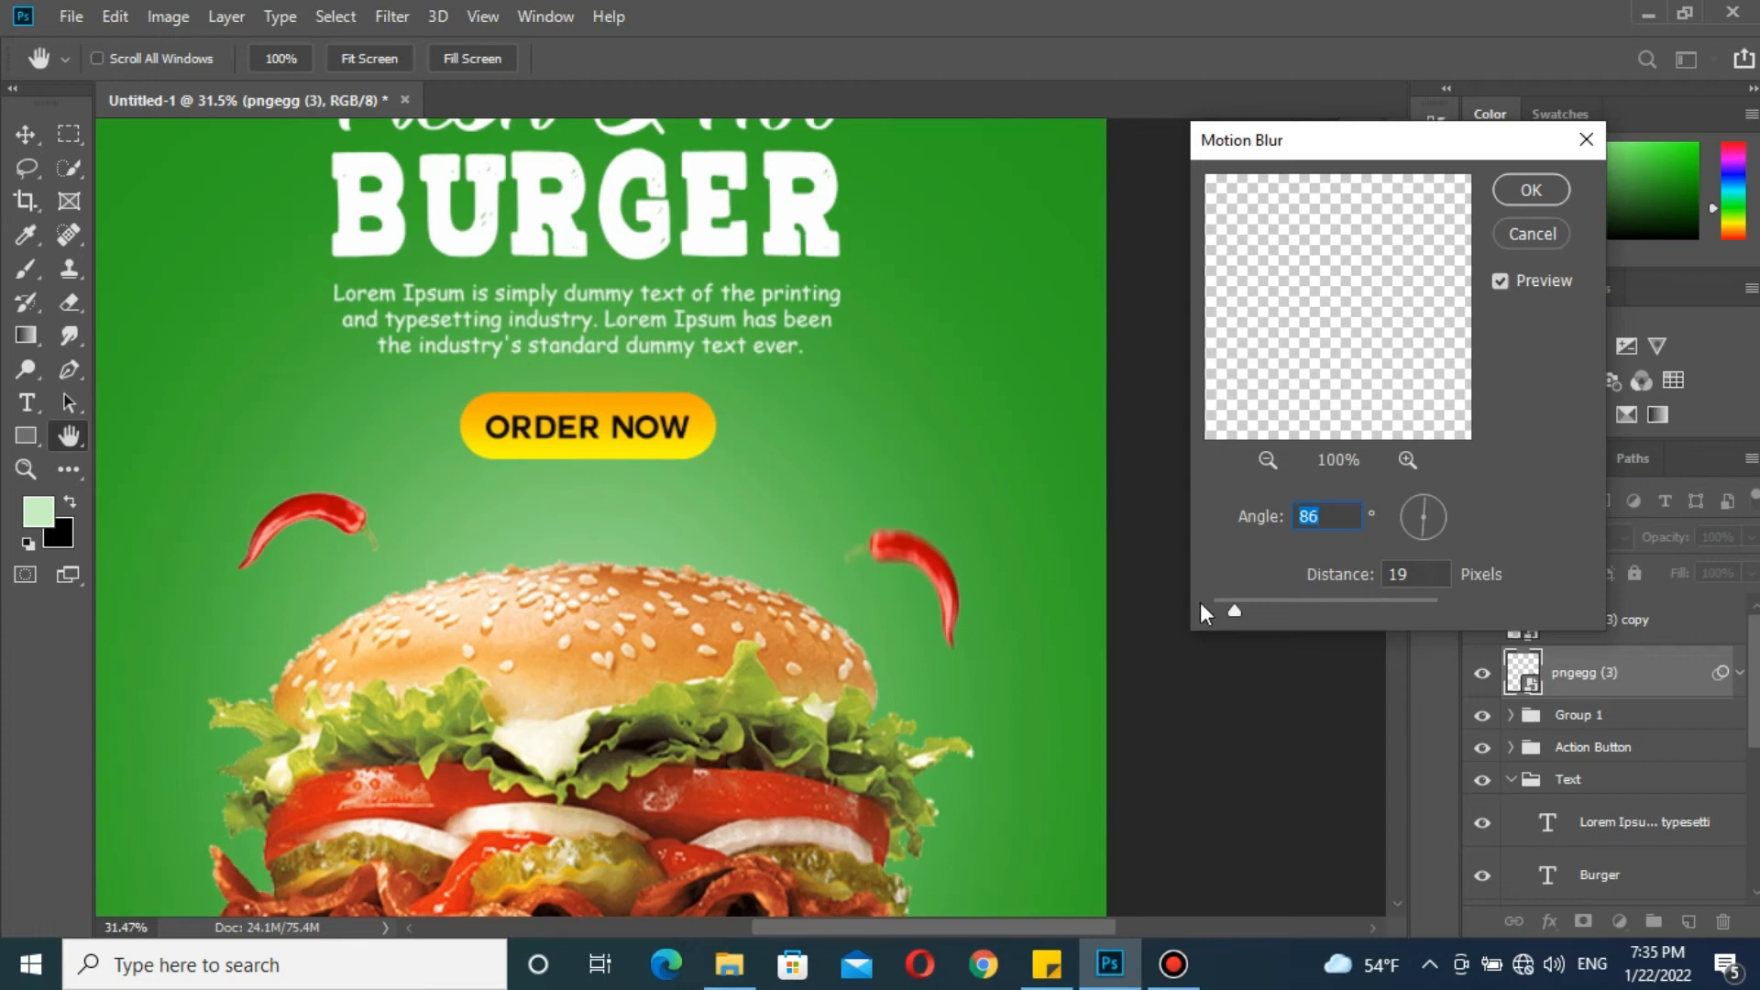
pyautogui.moveTo(1232, 614); pyautogui.dragTo(1228, 617)
pyautogui.click(1544, 195)
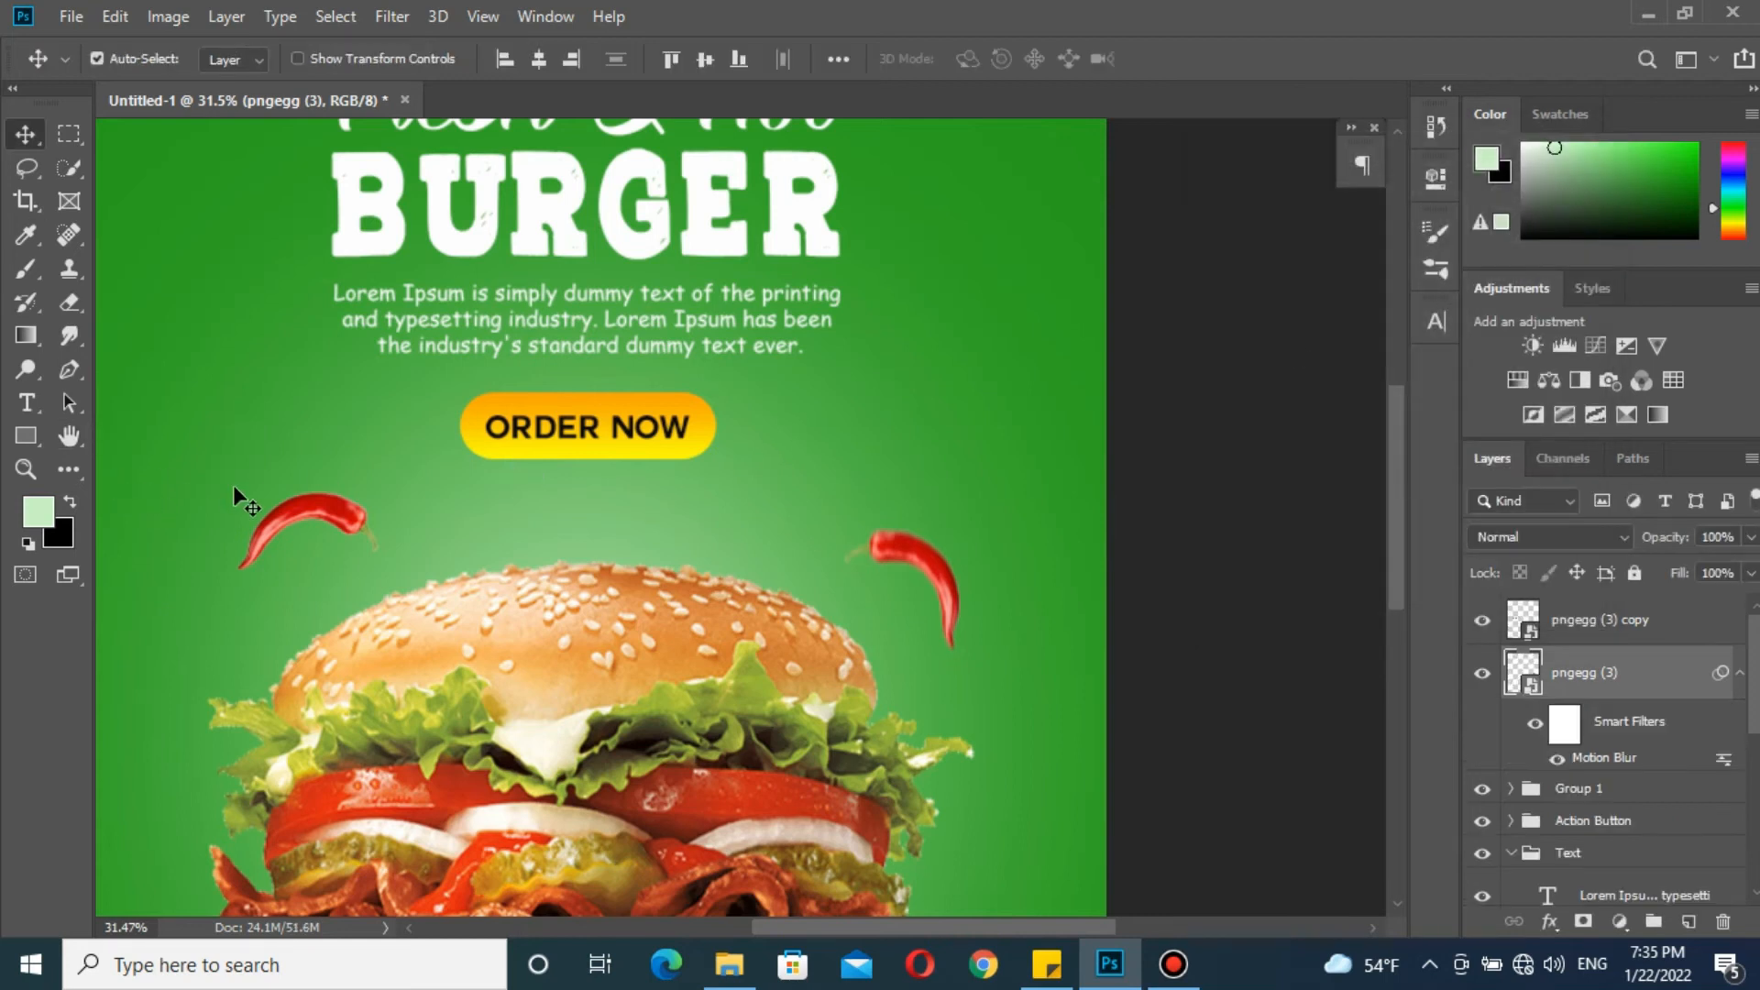
# Apply the same Motion Blur filter, 86° angle and 14-pixel distance, to the left chili copy
pyautogui.click(314, 511)
pyautogui.click(391, 17)
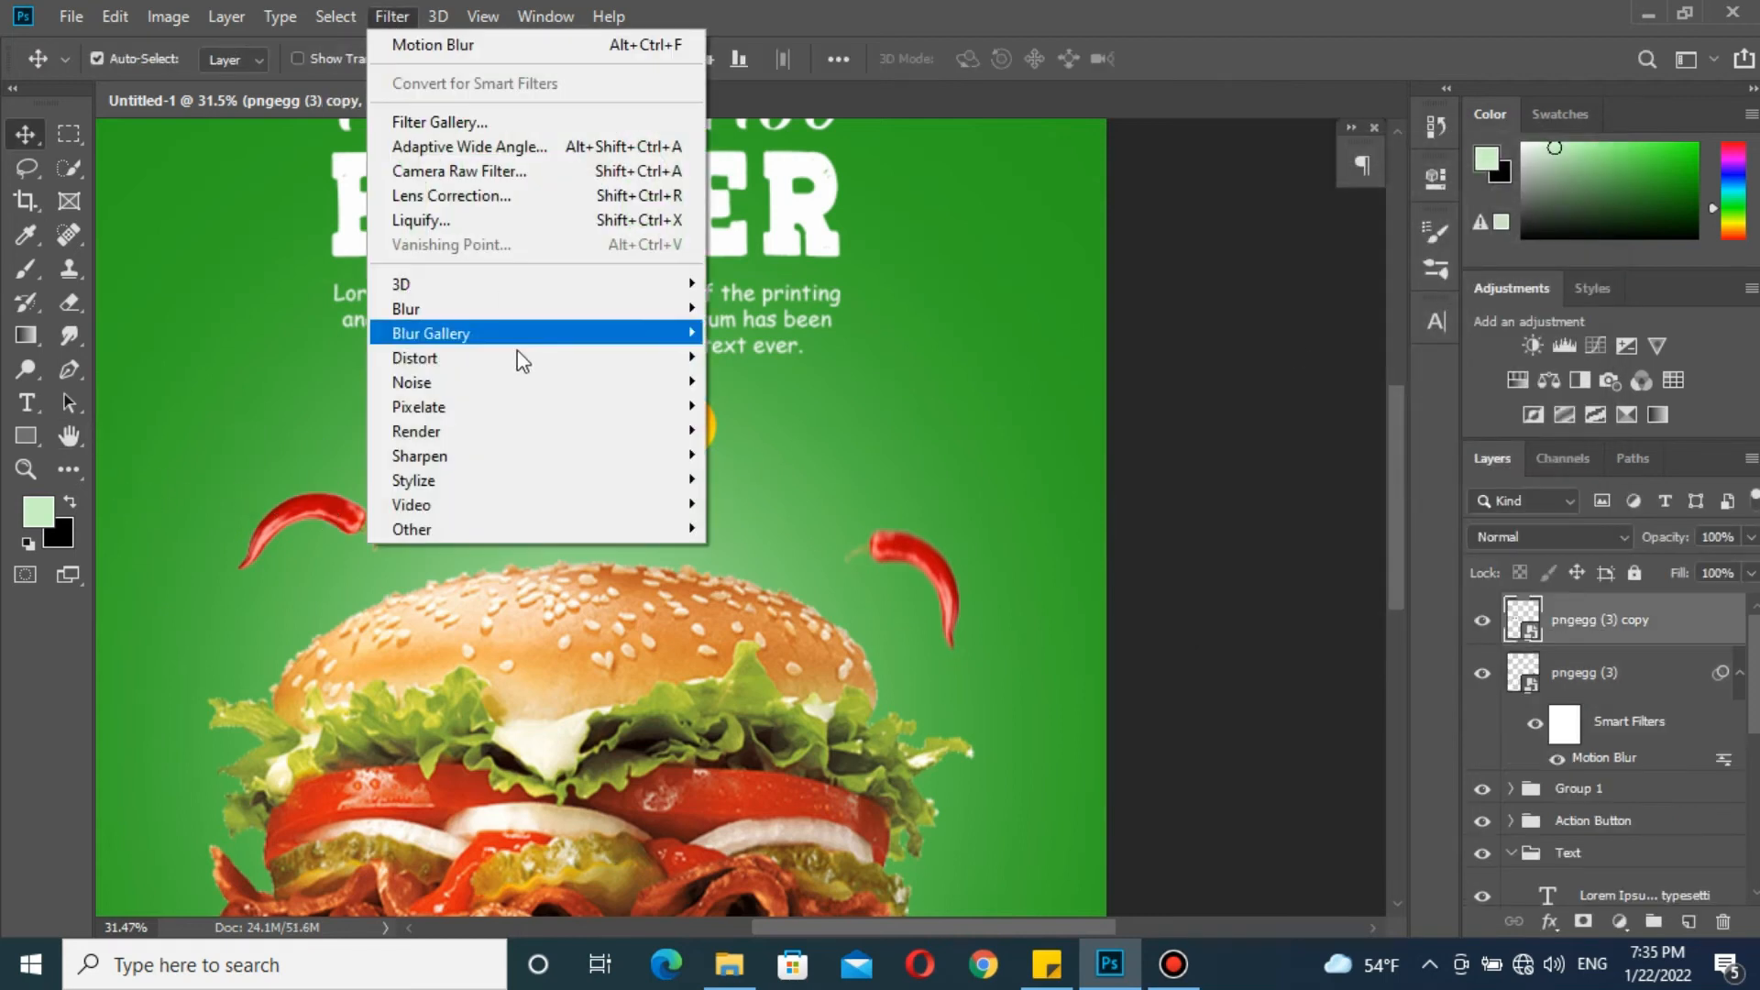
pyautogui.moveTo(532, 310)
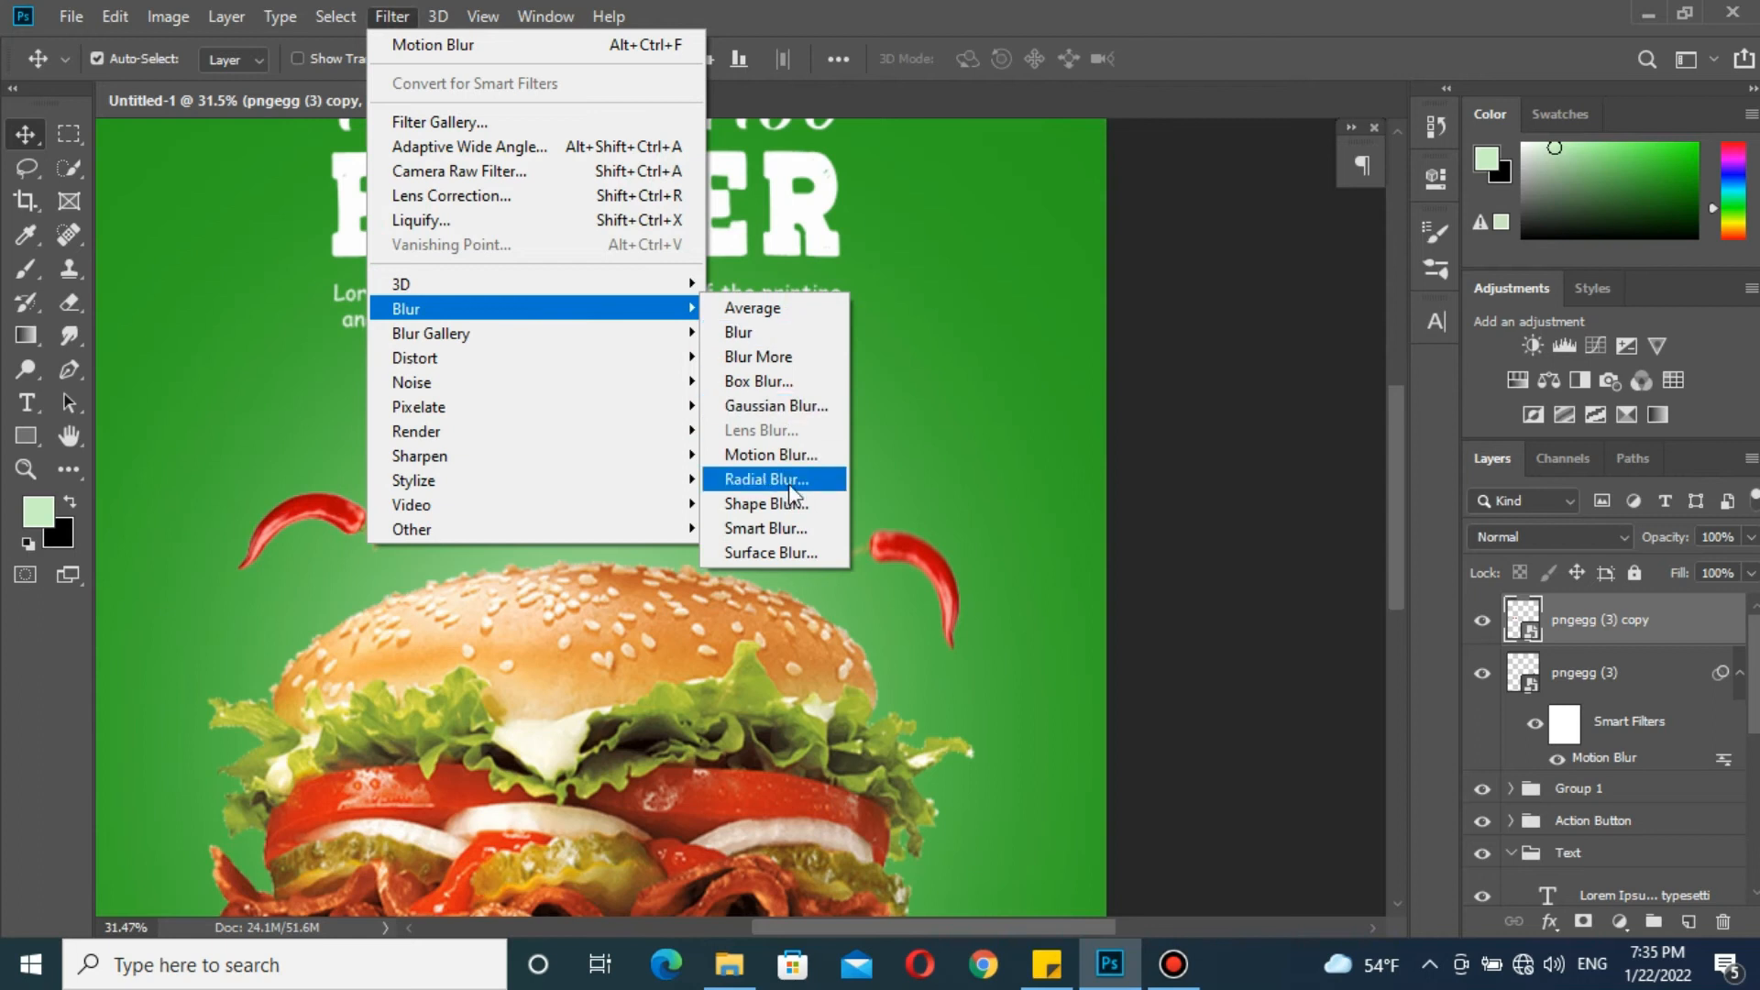
pyautogui.click(786, 456)
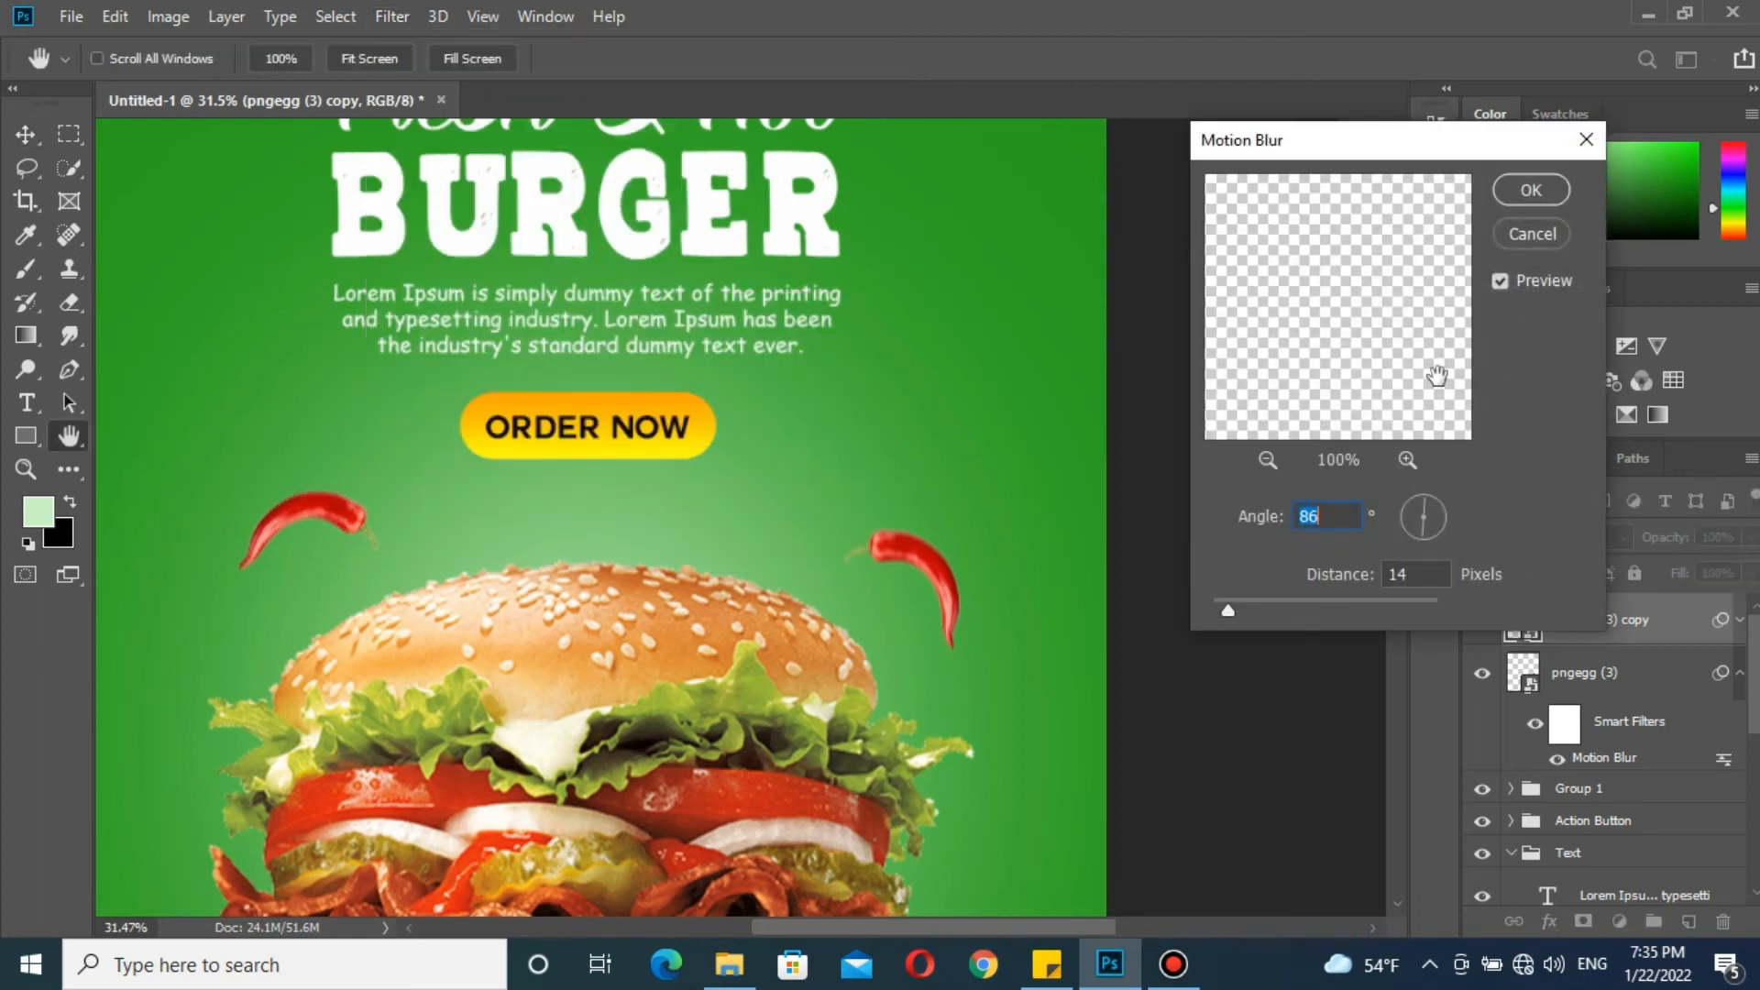
pyautogui.click(1531, 192)
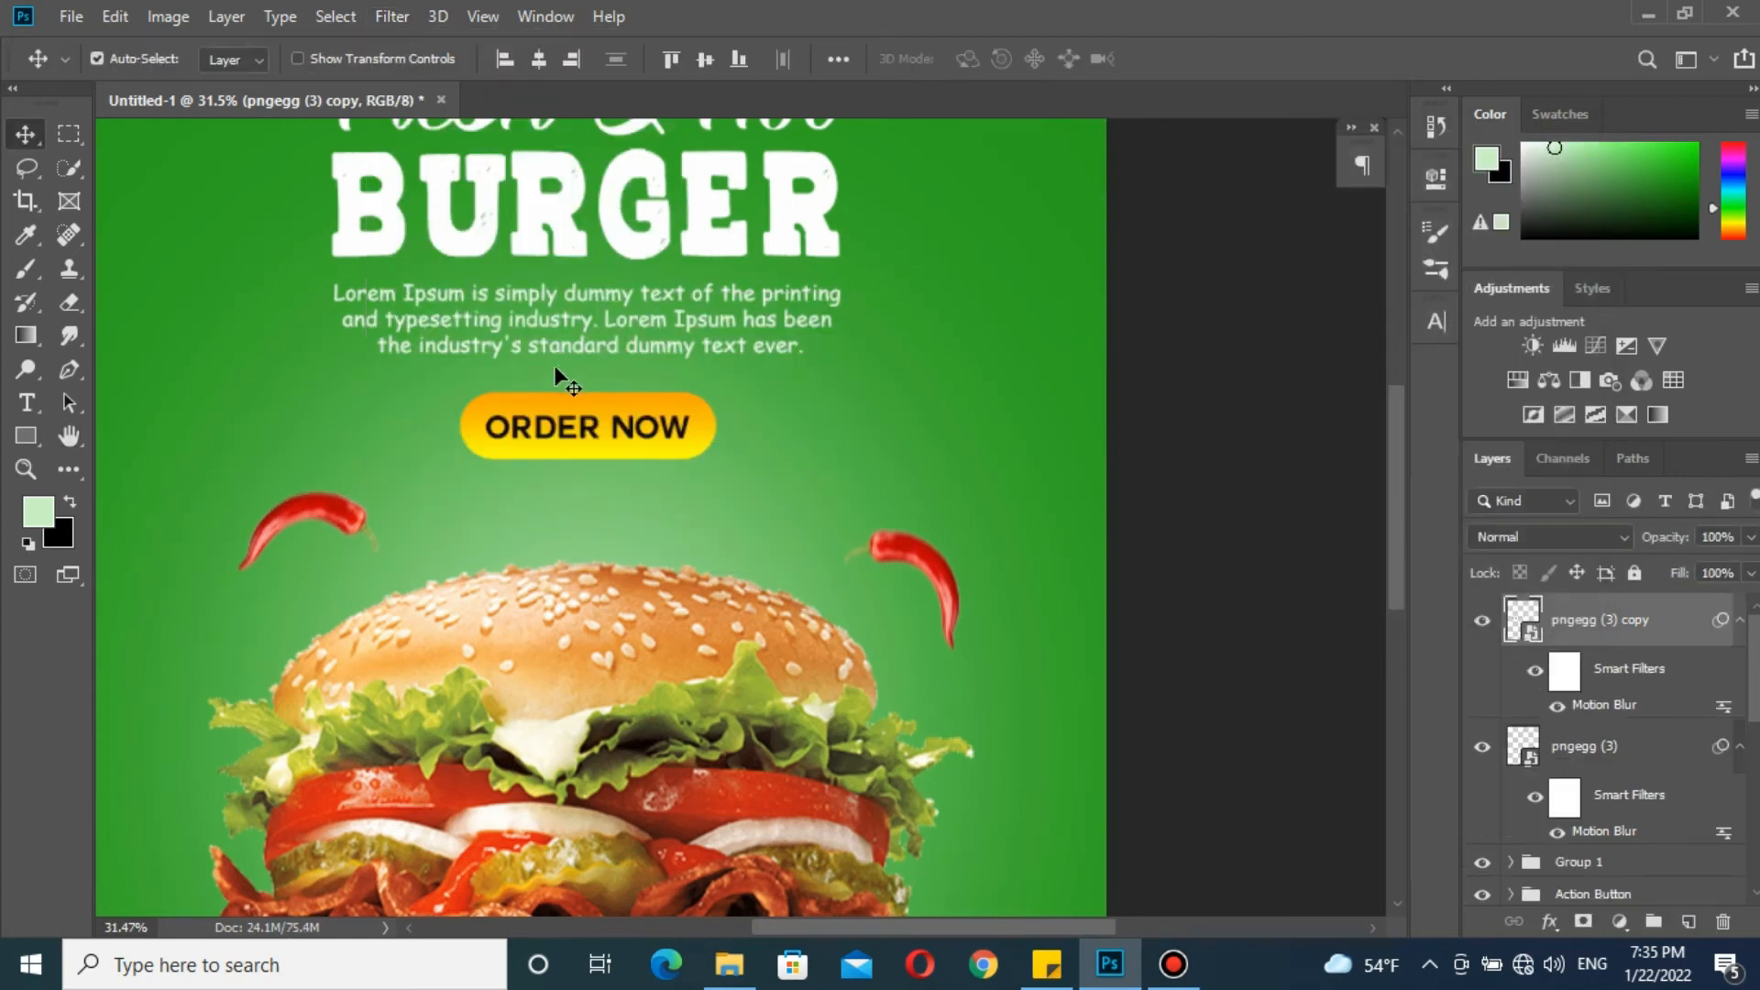
pyautogui.hotkey('ctrl', '0')
pyautogui.scroll(-2, 826, 438)
pyautogui.scroll(5, 826, 438)
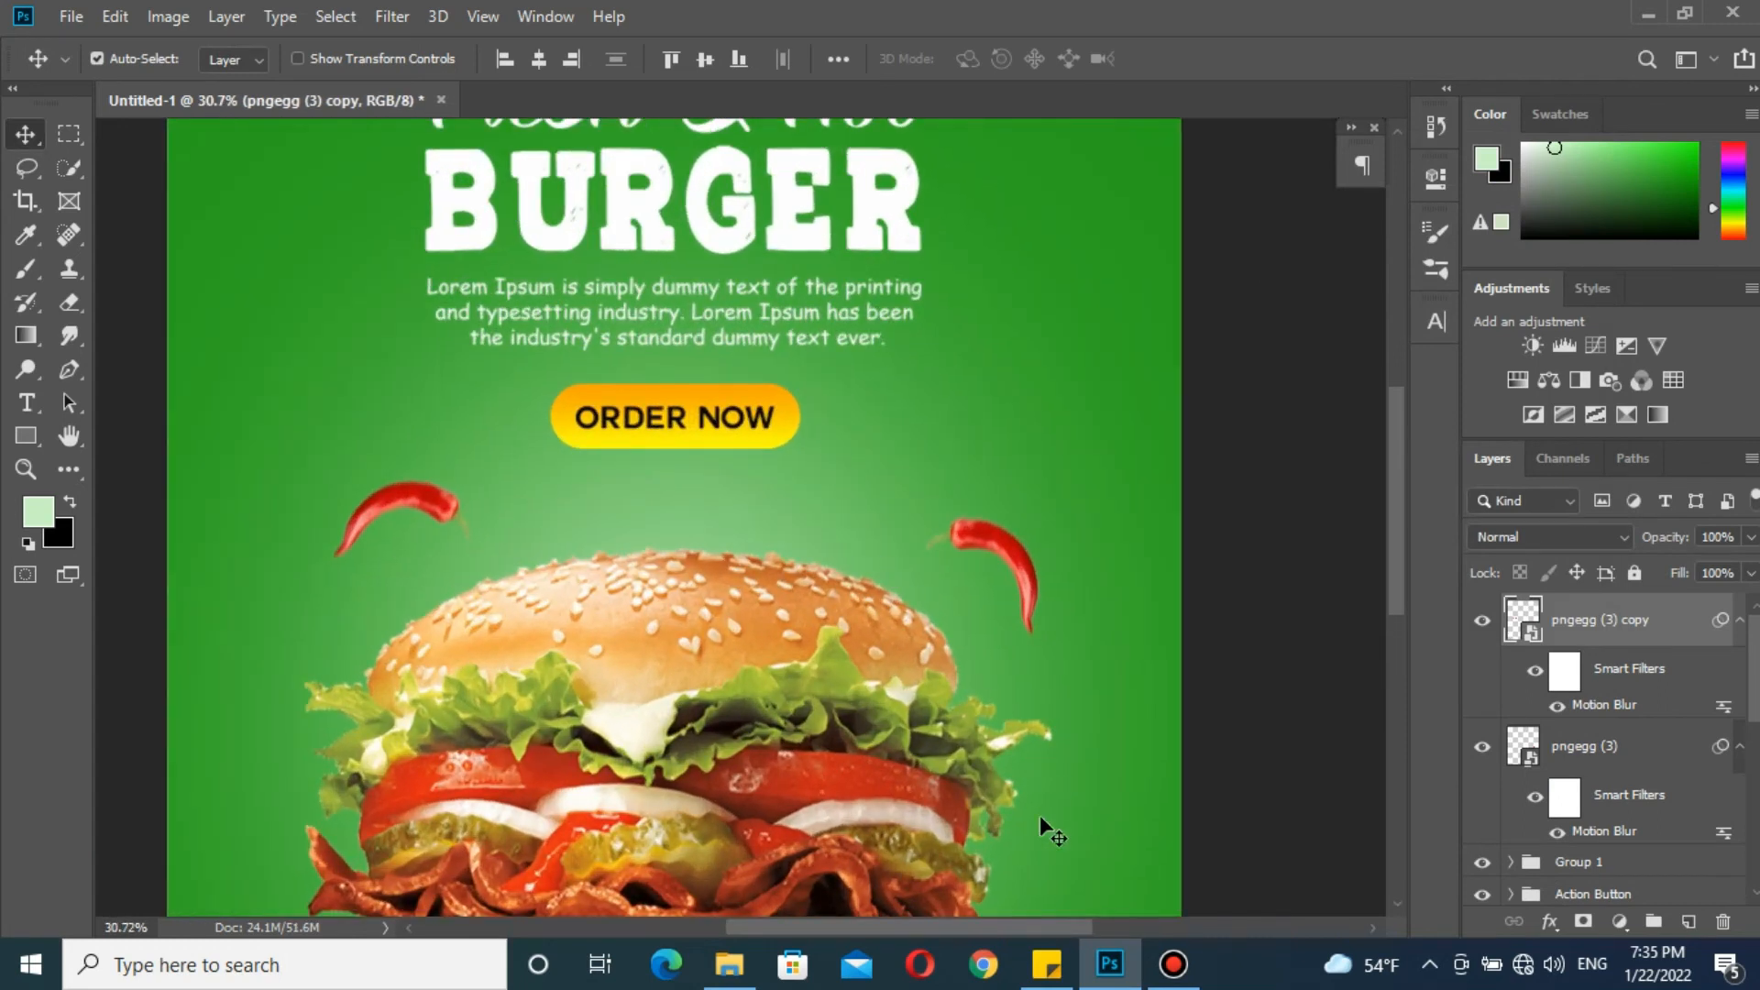
# Place the tomato image pngegg (4) from the Stock Files folder at the poster's right edge, scaled down to about 28%
pyautogui.click(729, 965)
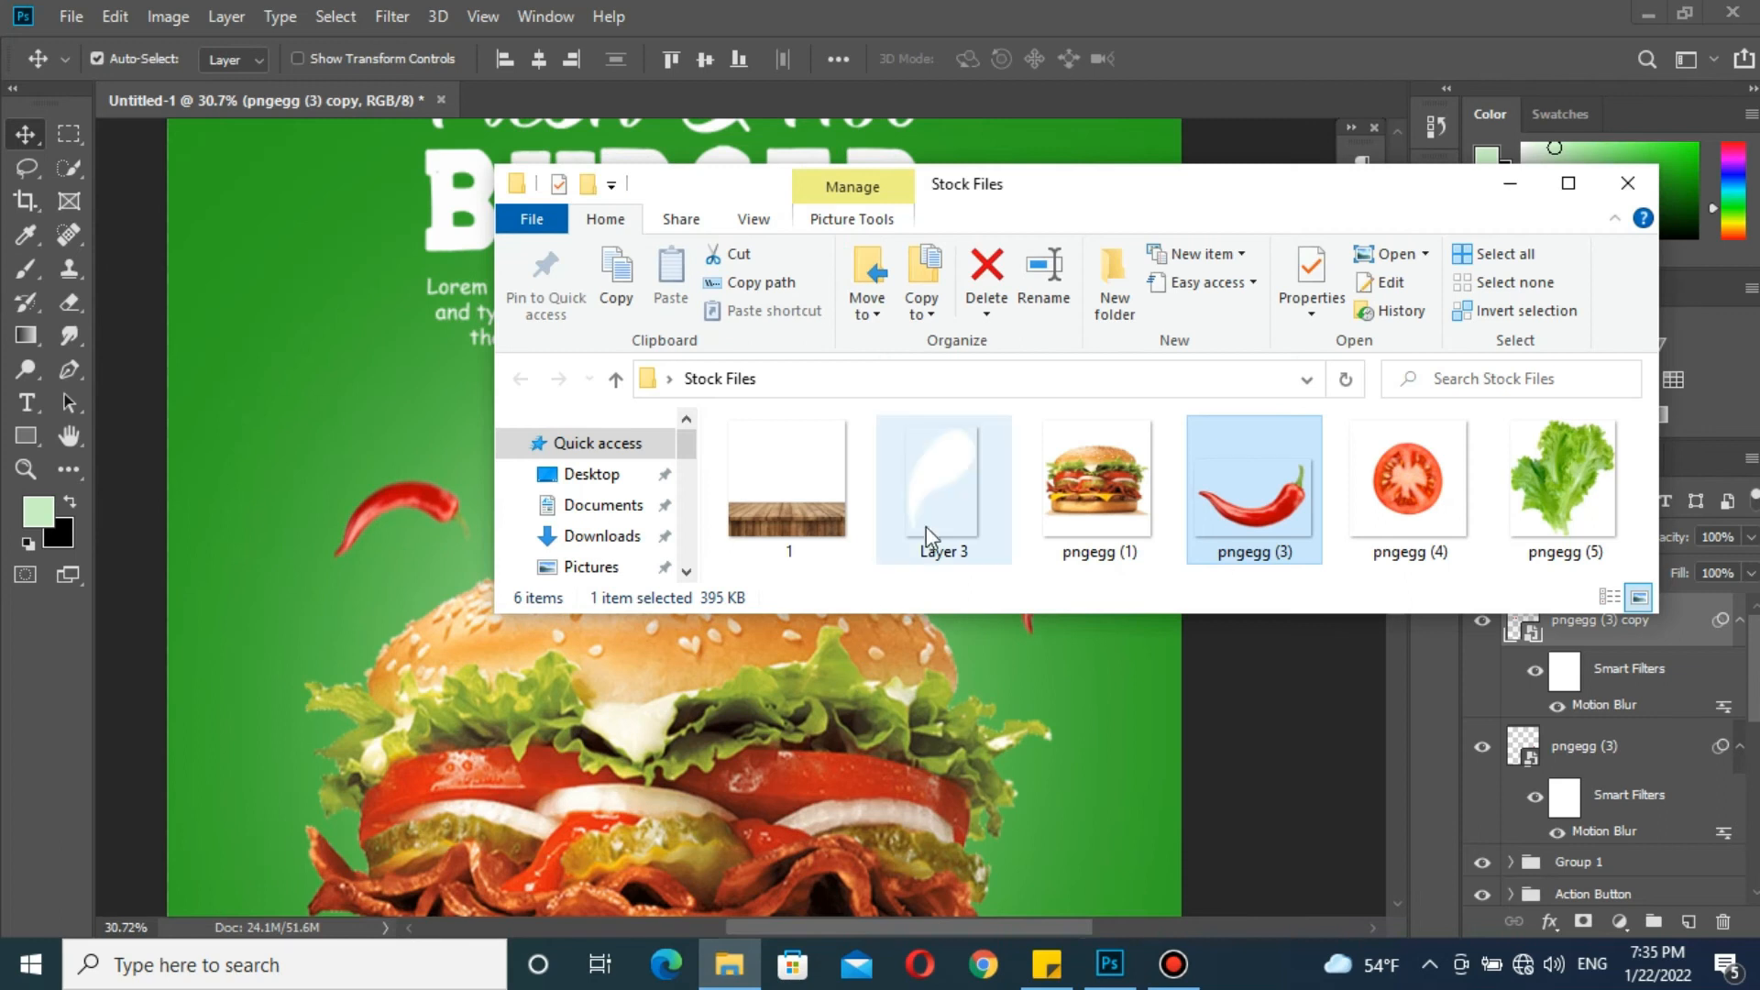
pyautogui.moveTo(1406, 482); pyautogui.dragTo(1135, 724)
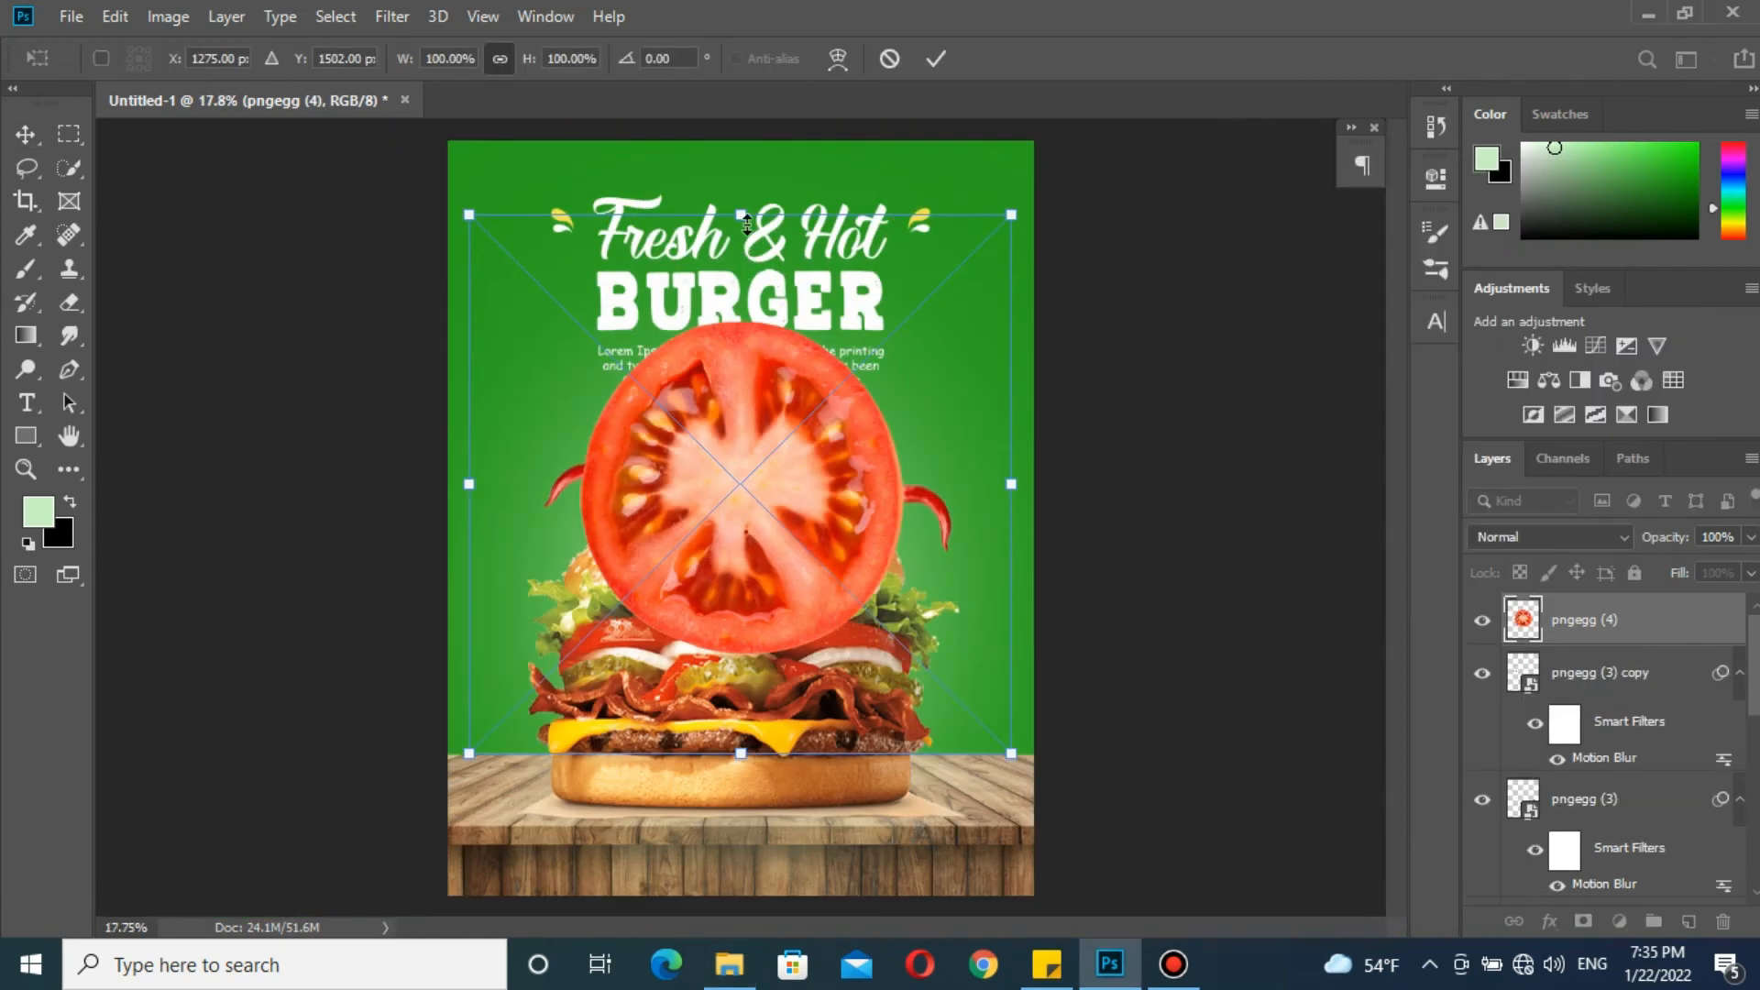
pyautogui.moveTo(747, 223); pyautogui.dragTo(740, 601)
pyautogui.moveTo(768, 674); pyautogui.dragTo(1074, 424)
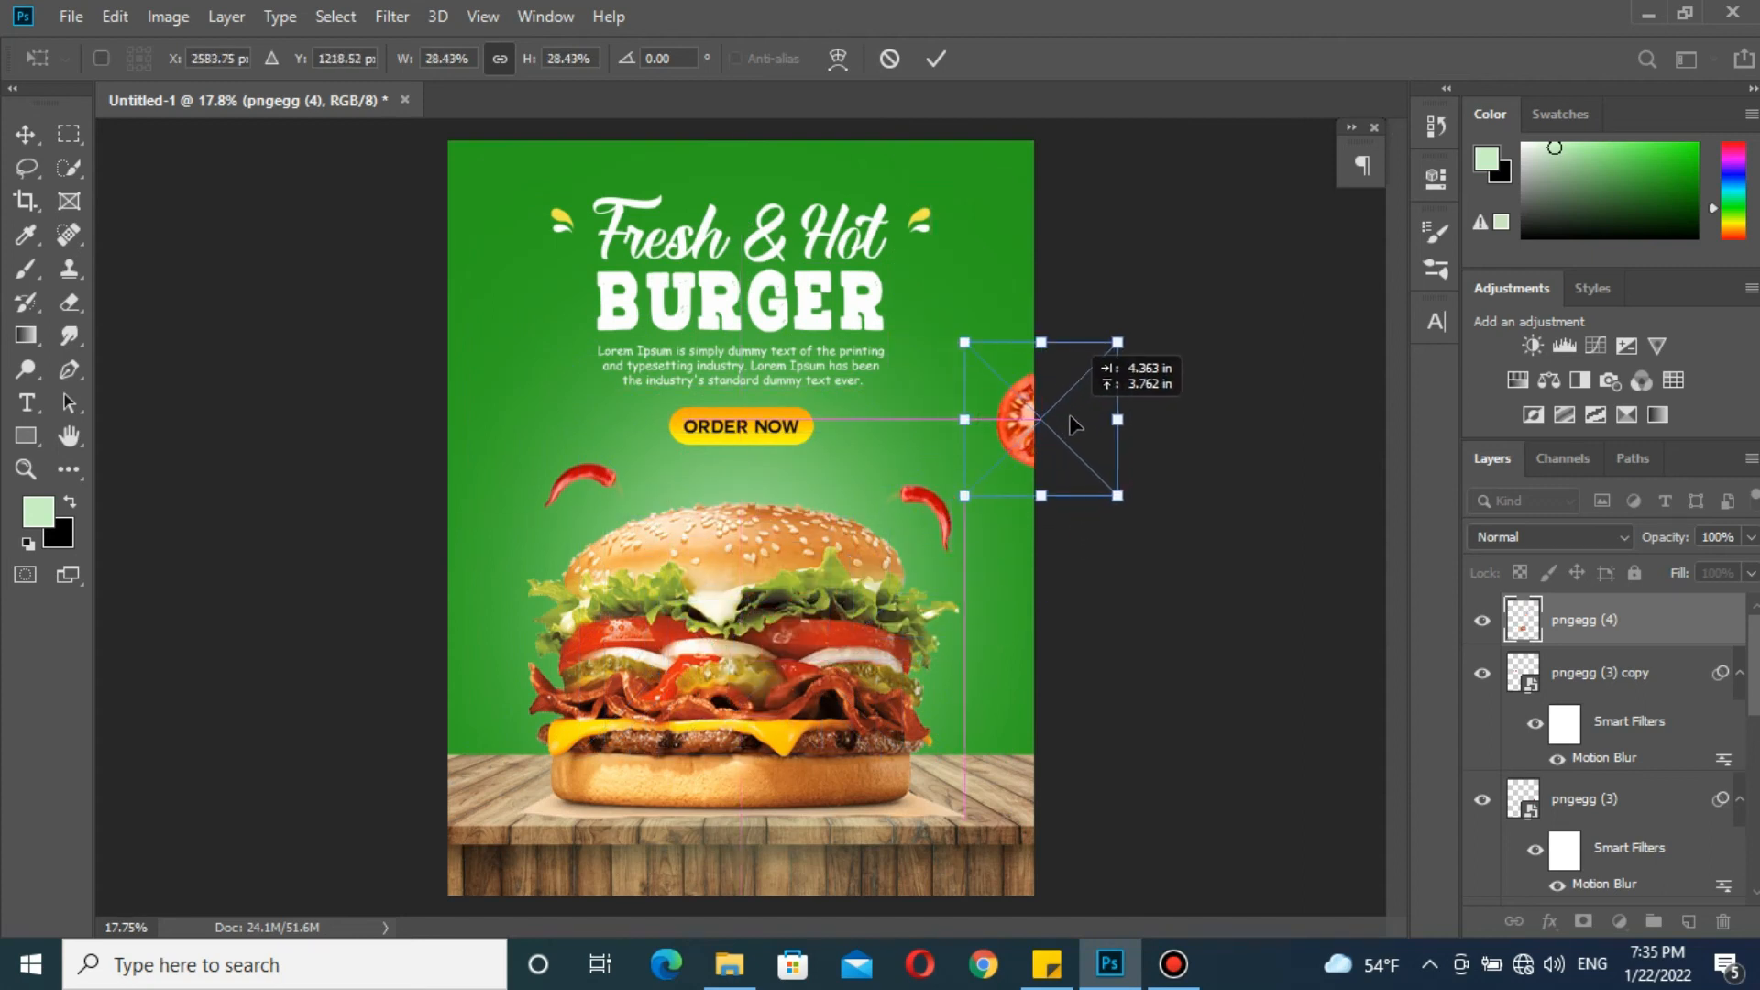
# Reduce the tomato slice to about 23% and center it on the poster's right edge so only half of it shows
pyautogui.scroll(3, 1074, 424)
pyautogui.moveTo(1156, 554); pyautogui.dragTo(1093, 492)
pyautogui.moveTo(973, 410); pyautogui.dragTo(982, 420)
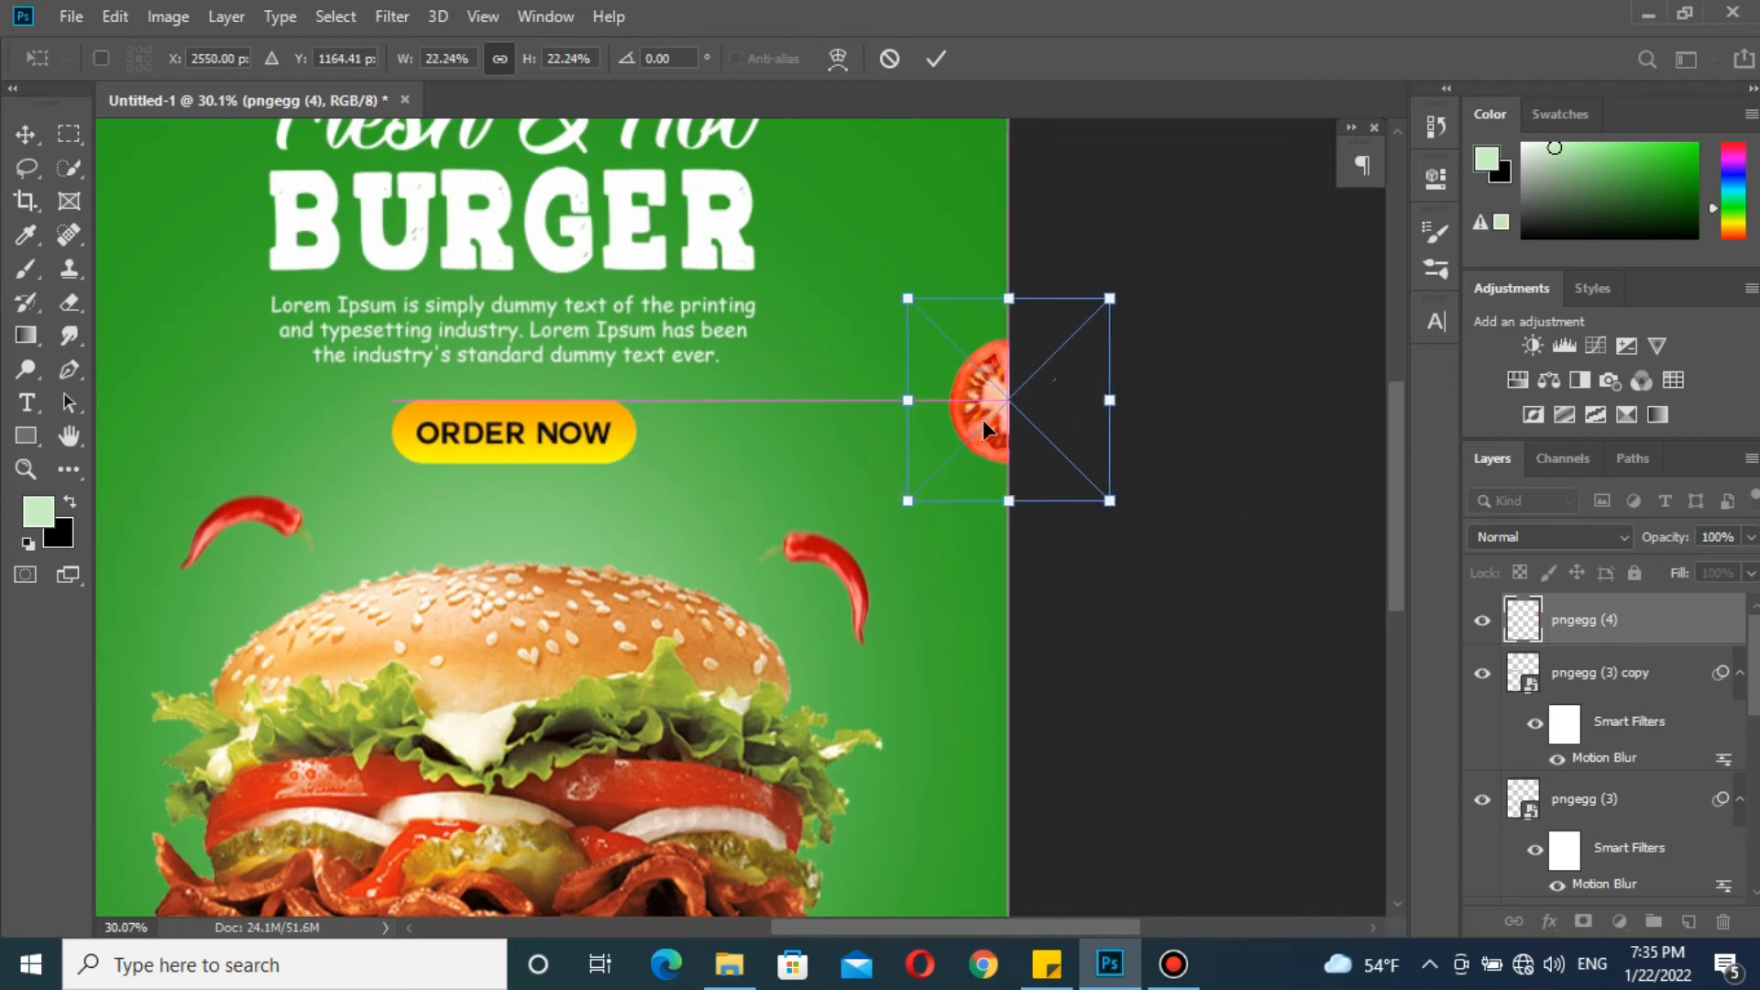
pyautogui.scroll(2, 981, 405)
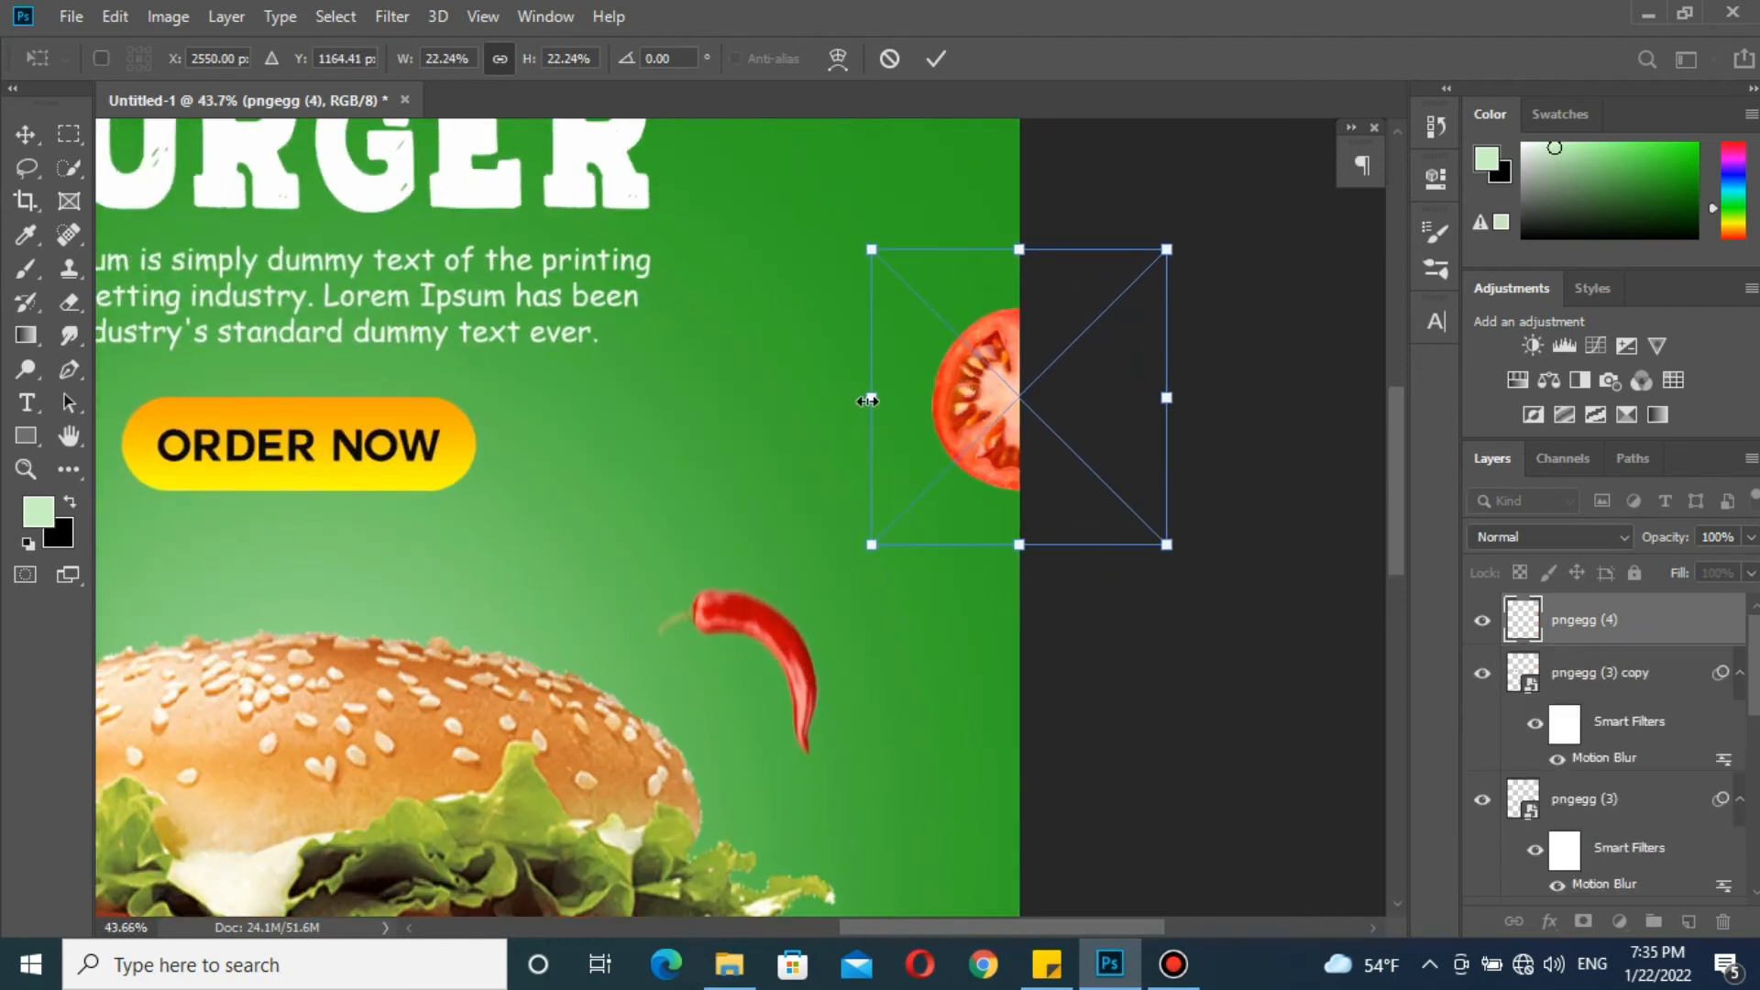
pyautogui.moveTo(867, 400); pyautogui.dragTo(860, 397)
pyautogui.press('Return')
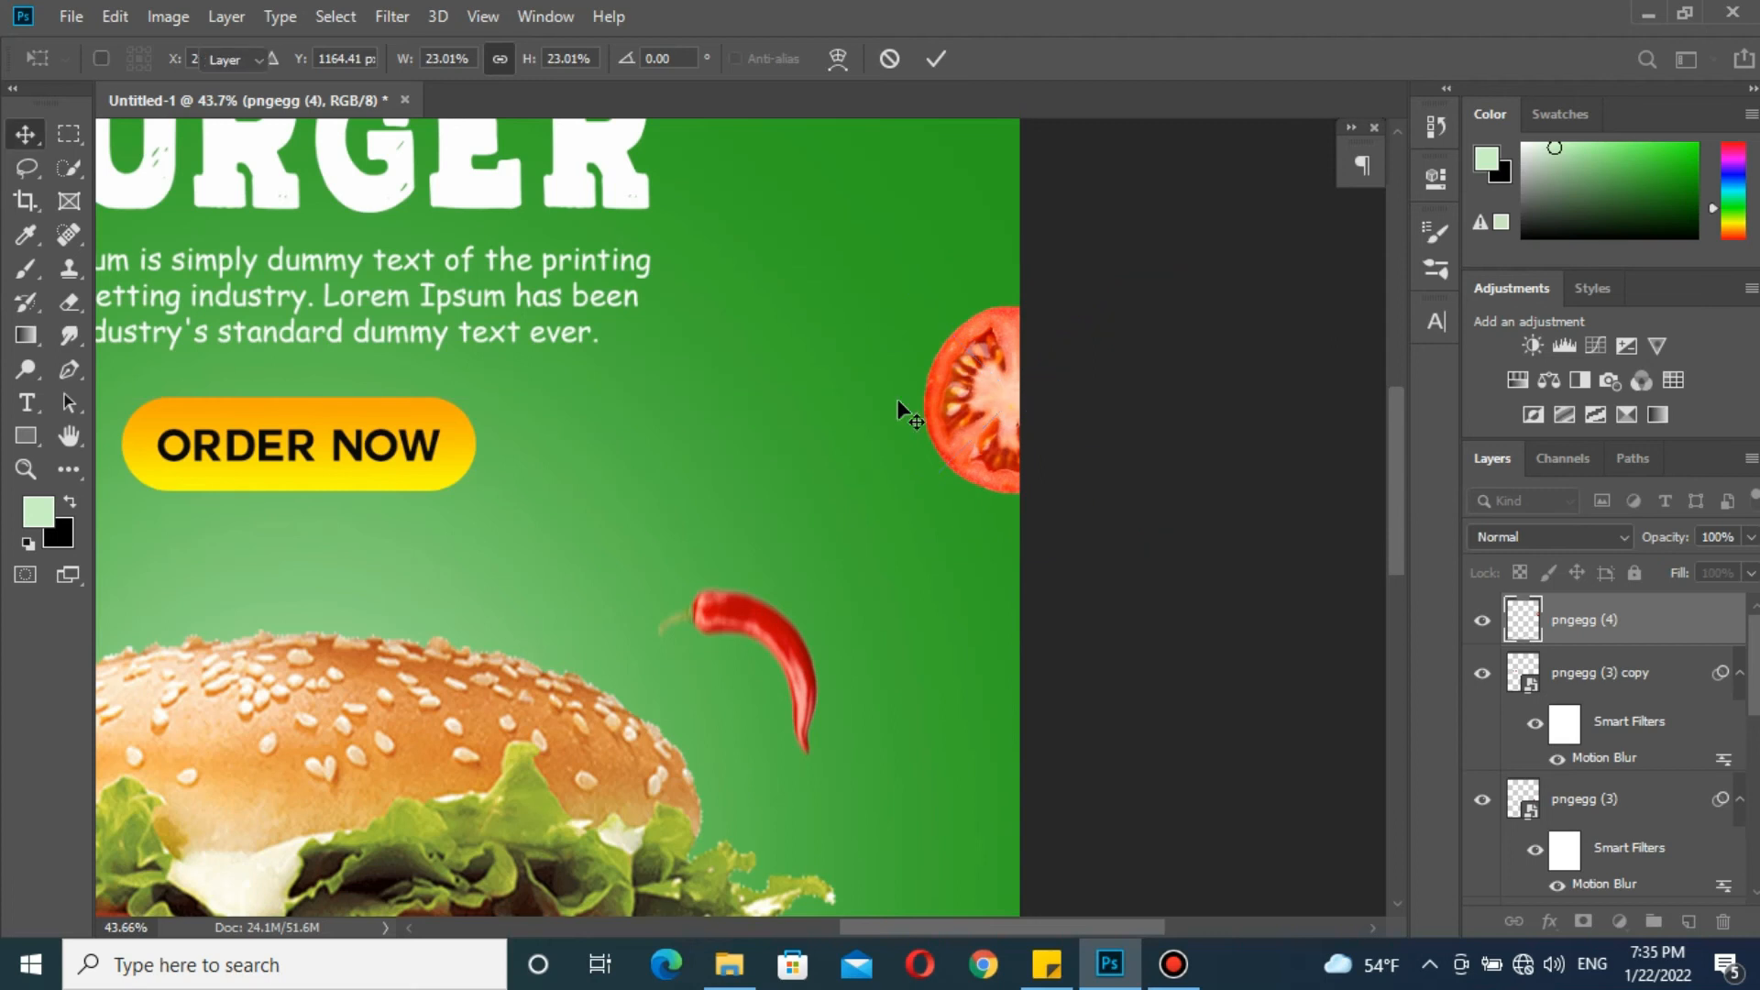
# Enlarge the tomato slice a little and move it slightly lower along the poster's right edge
pyautogui.scroll(-3, 999, 413)
pyautogui.scroll(-2, 997, 403)
pyautogui.press('ctrl')
pyautogui.hotkey('ctrl', 't')
pyautogui.moveTo(1023, 345); pyautogui.dragTo(1021, 303)
pyautogui.press('Return')
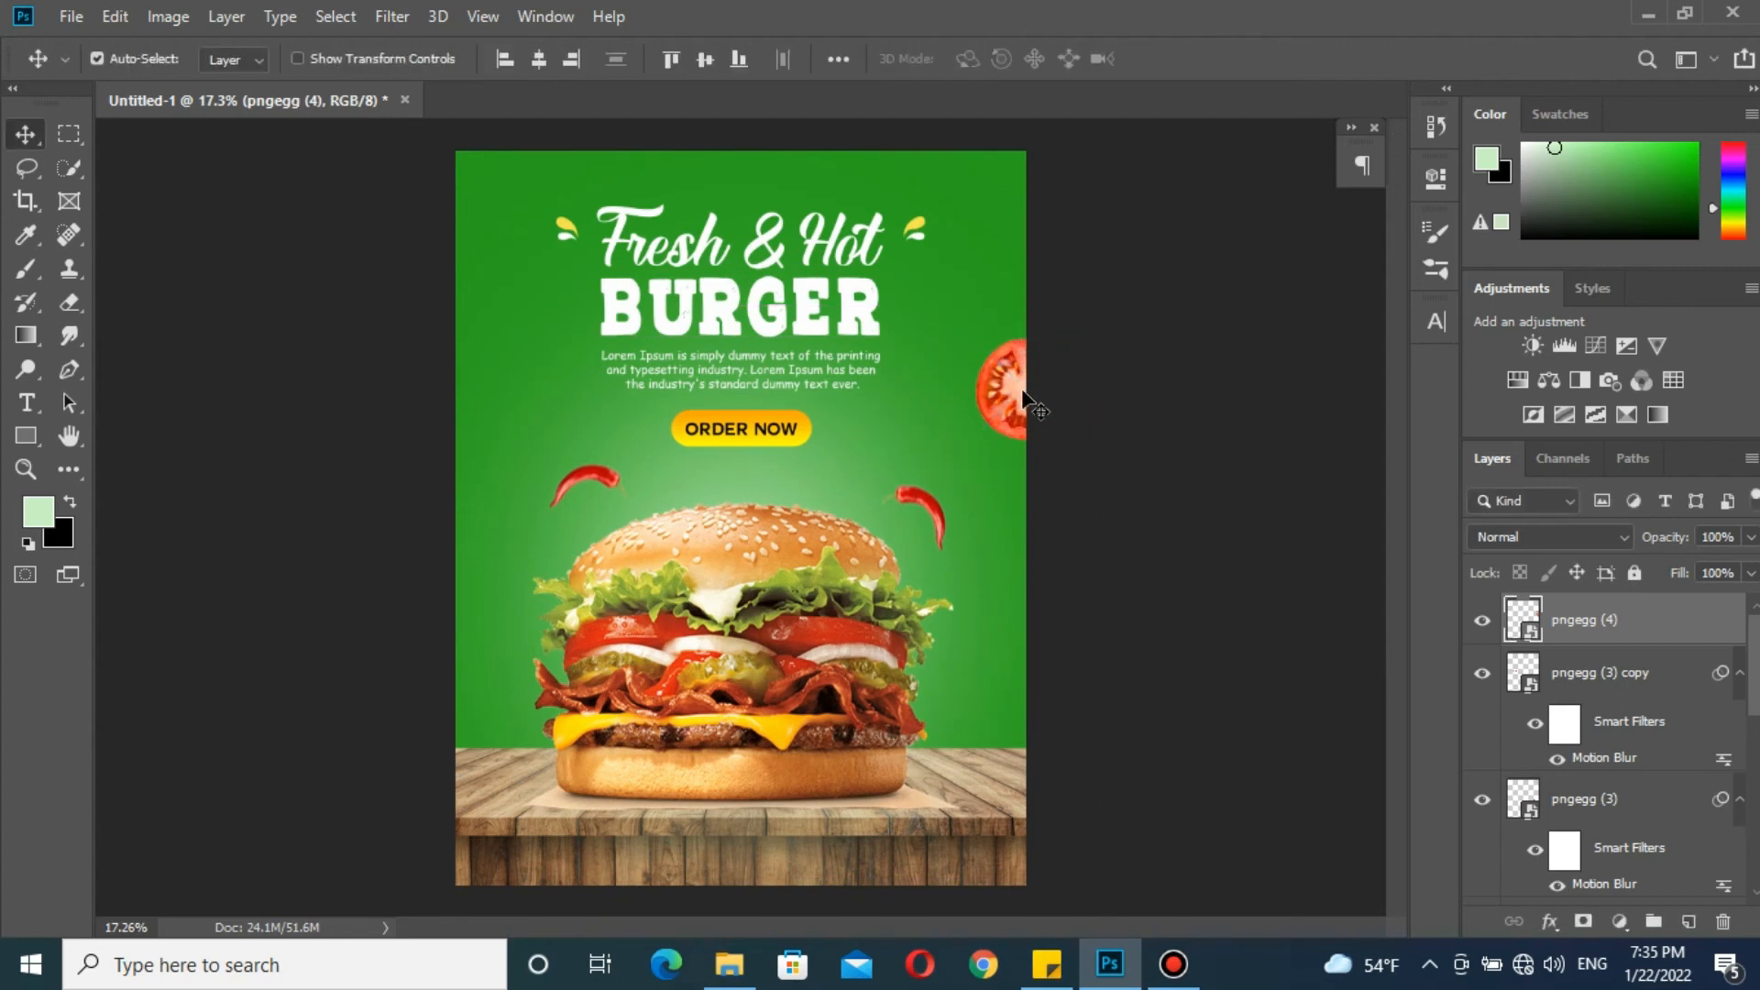
pyautogui.moveTo(1005, 406); pyautogui.dragTo(998, 454)
# Apply a Motion Blur filter to the tomato slice with a near-vertical angle and a slightly increased distance
pyautogui.scroll(2, 998, 454)
pyautogui.scroll(1, 999, 455)
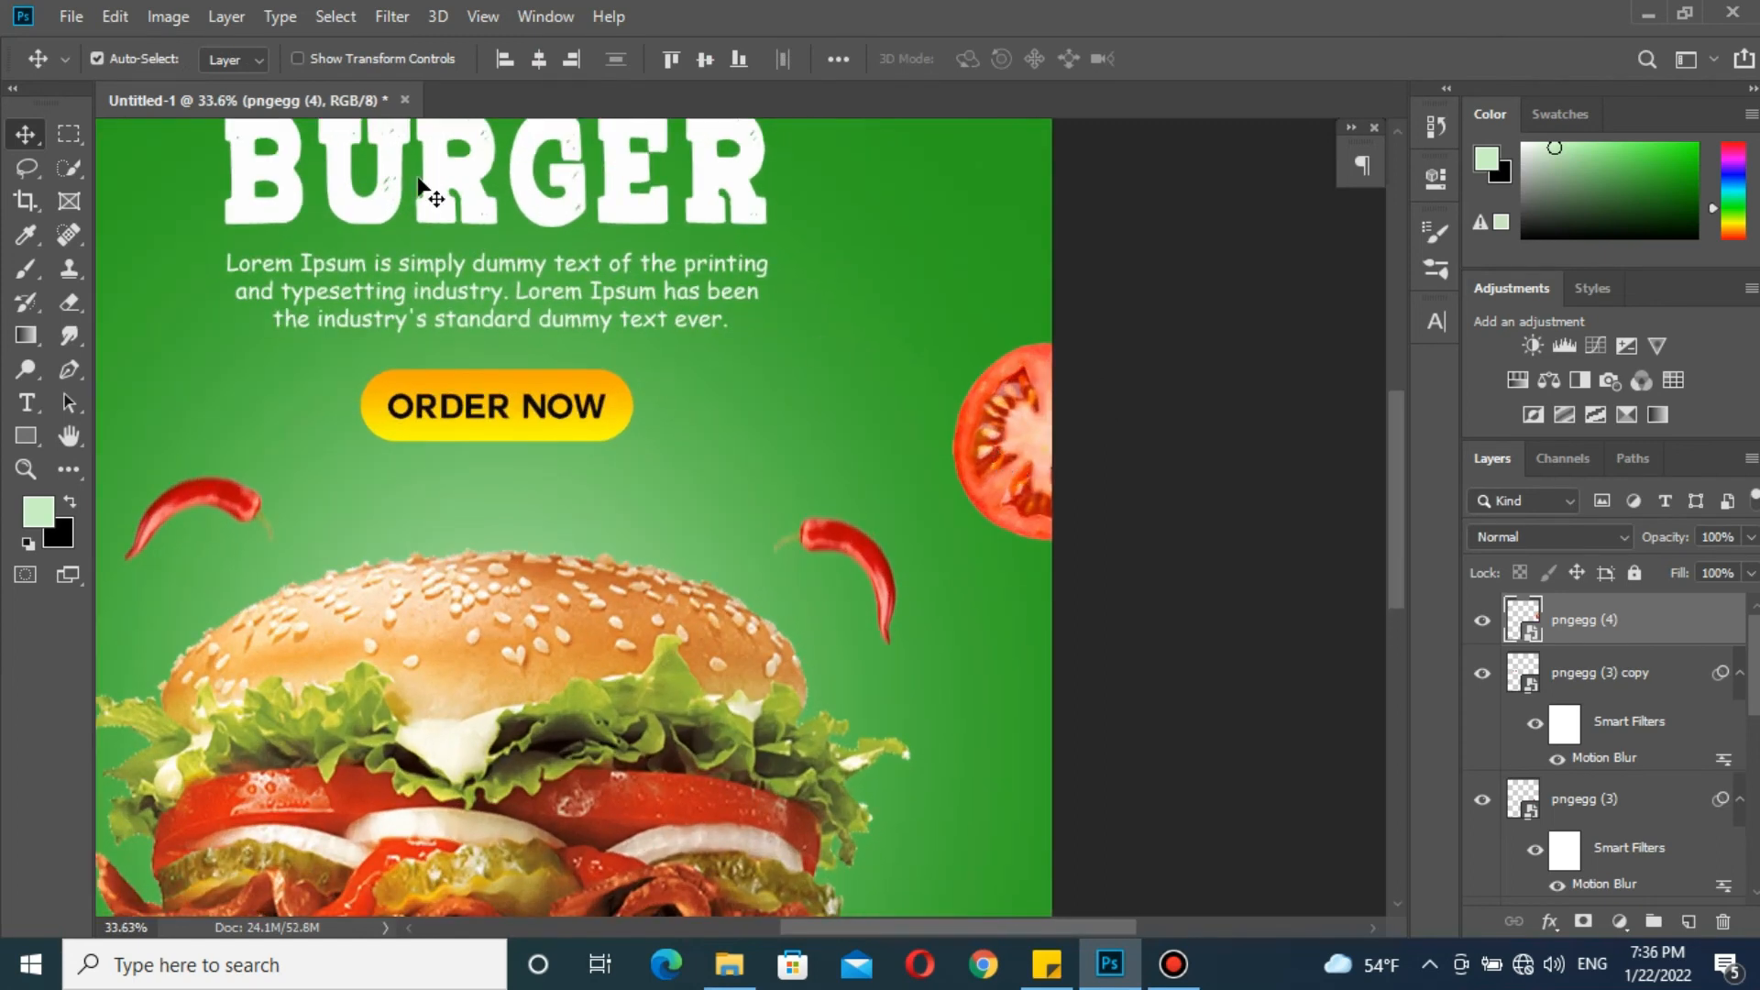
pyautogui.click(392, 17)
pyautogui.moveTo(442, 309)
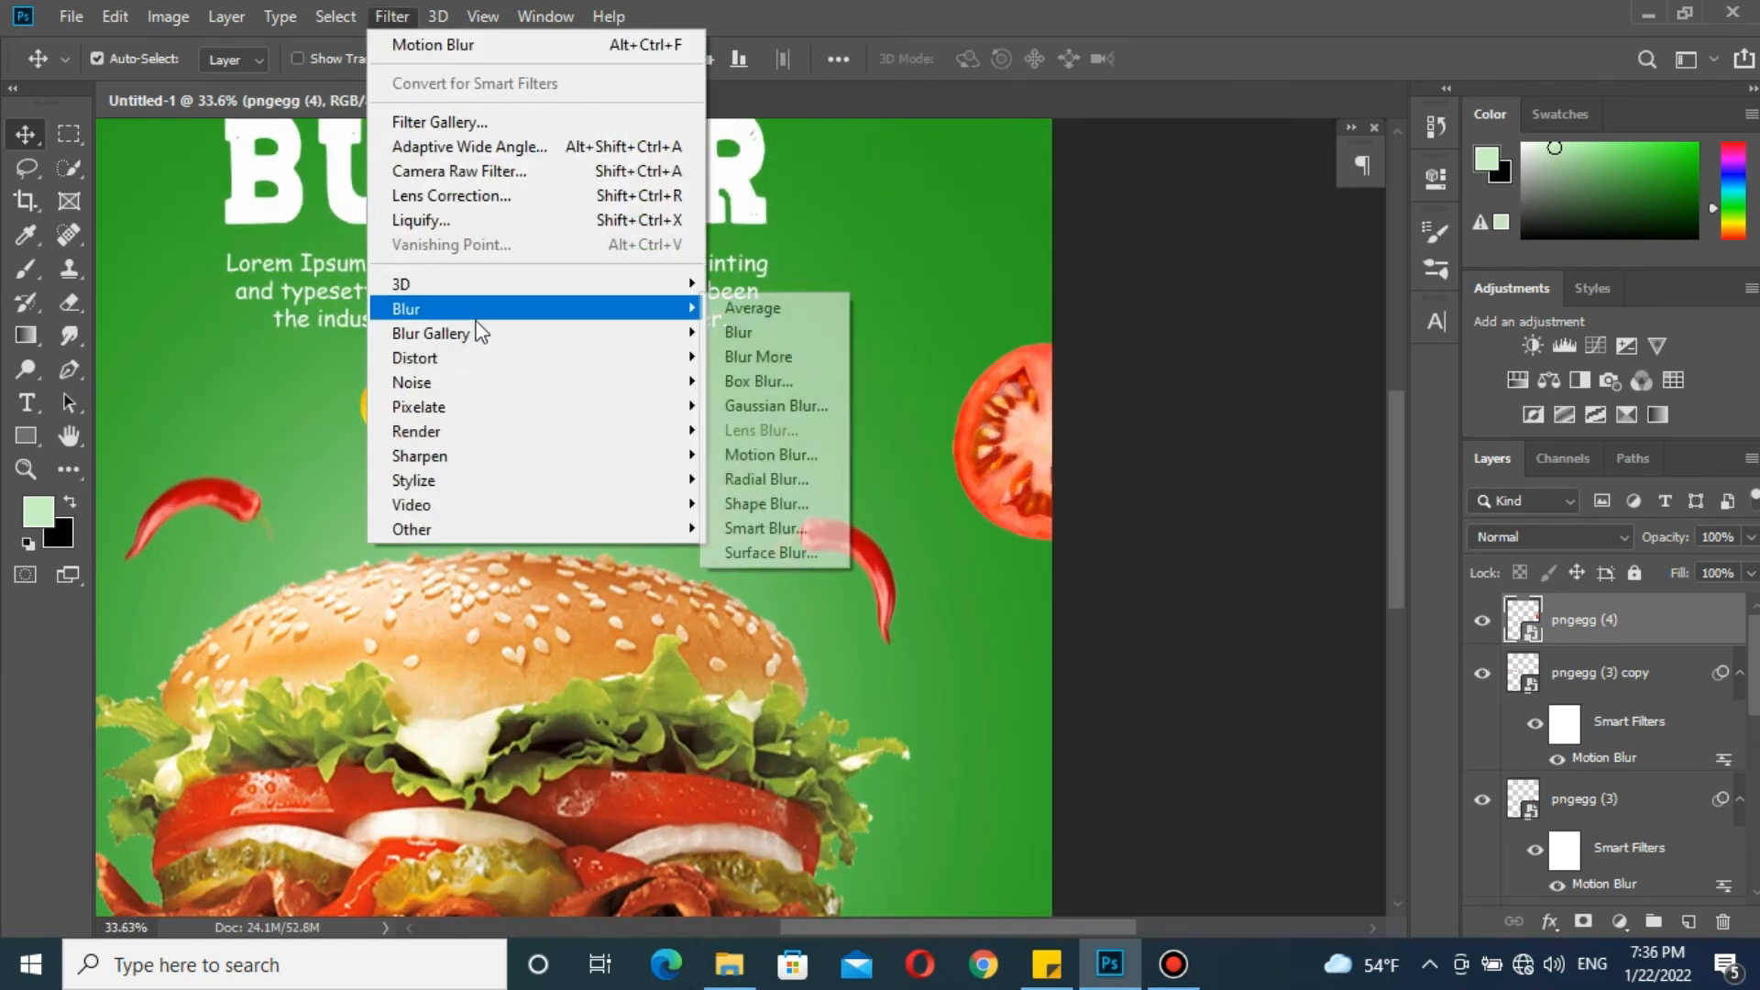
pyautogui.click(765, 454)
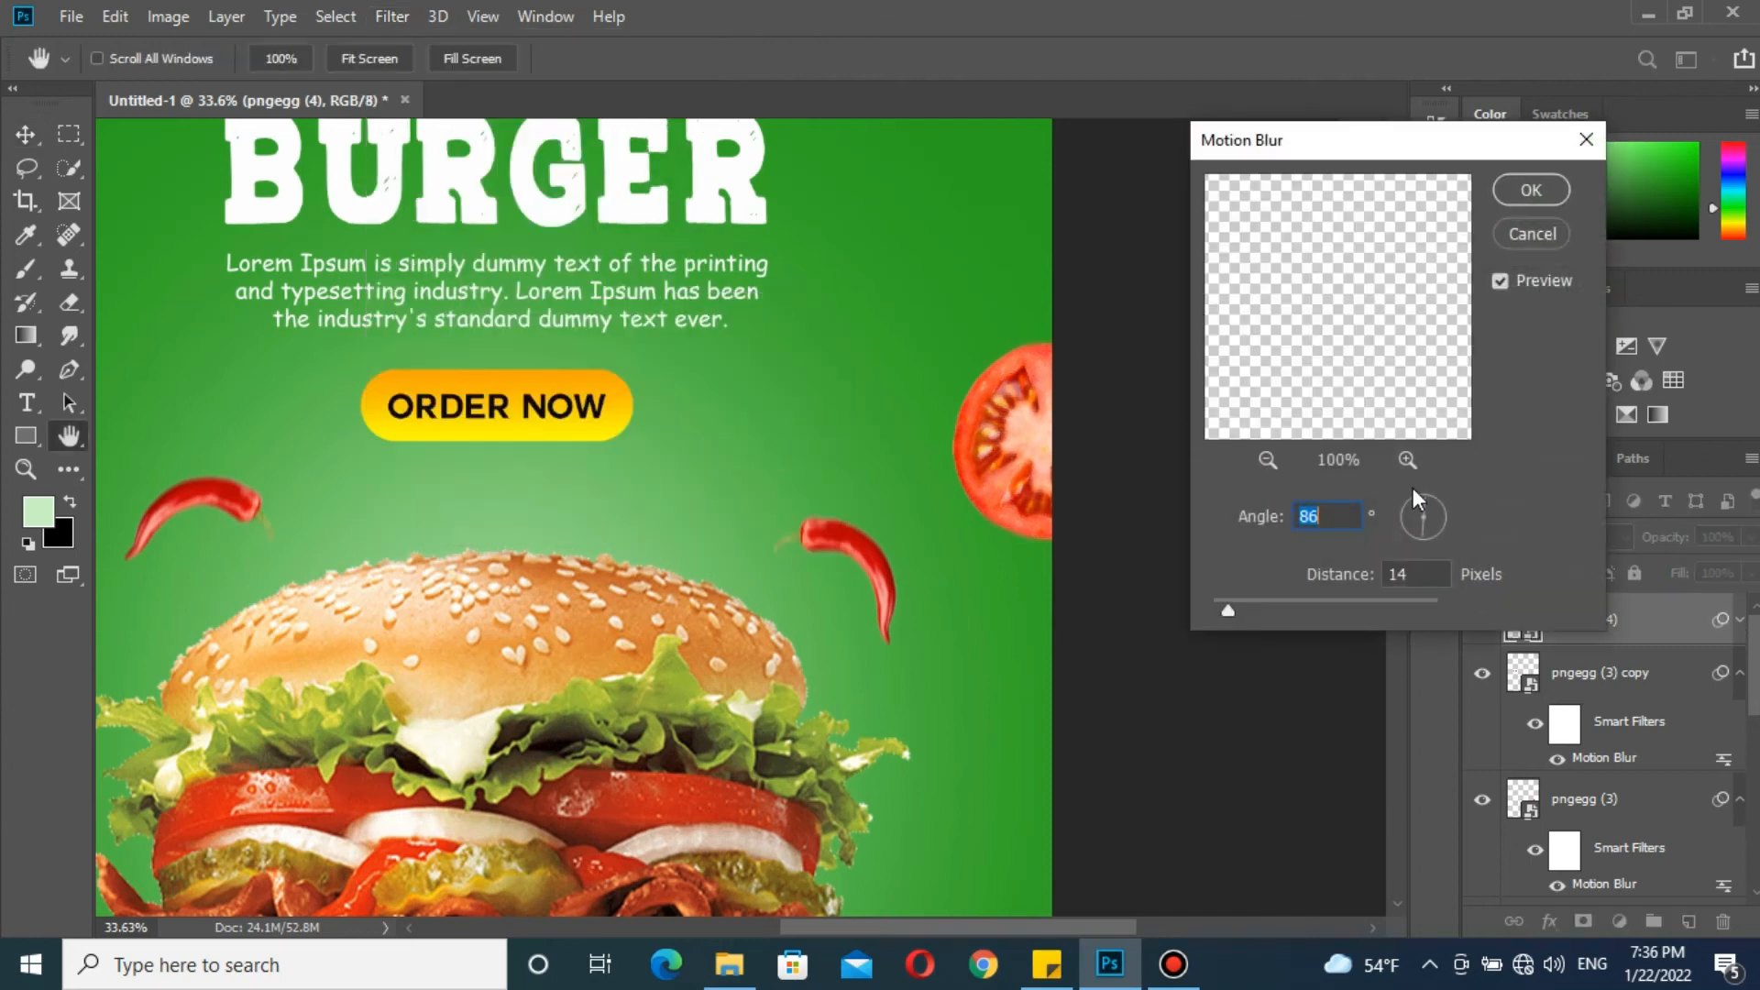
pyautogui.moveTo(1423, 497); pyautogui.dragTo(1419, 481)
pyautogui.click(1235, 606)
pyautogui.moveTo(1233, 607); pyautogui.dragTo(1235, 604)
pyautogui.click(1537, 190)
pyautogui.hotkey('ctrl', '0')
pyautogui.scroll(5, 1040, 393)
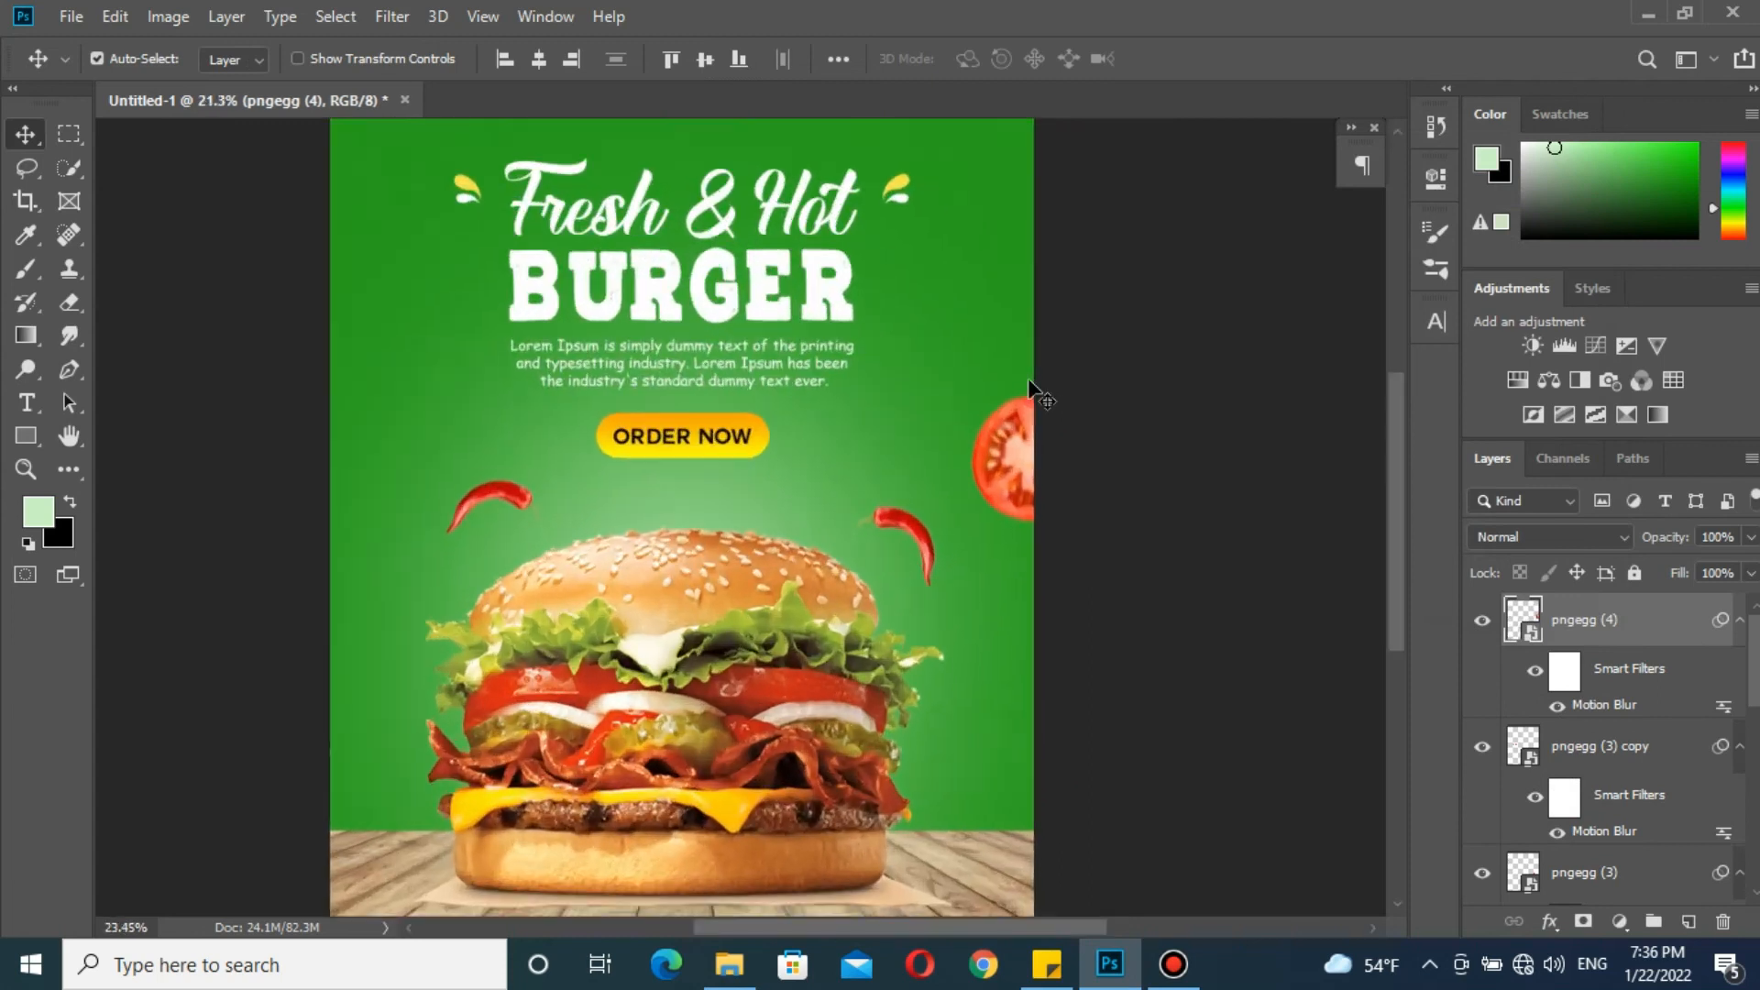
# Place the lettuce image pngegg (5) from the Stock Files folder at the poster's left edge, scaled to about 24% and rotated about 77°
pyautogui.click(728, 963)
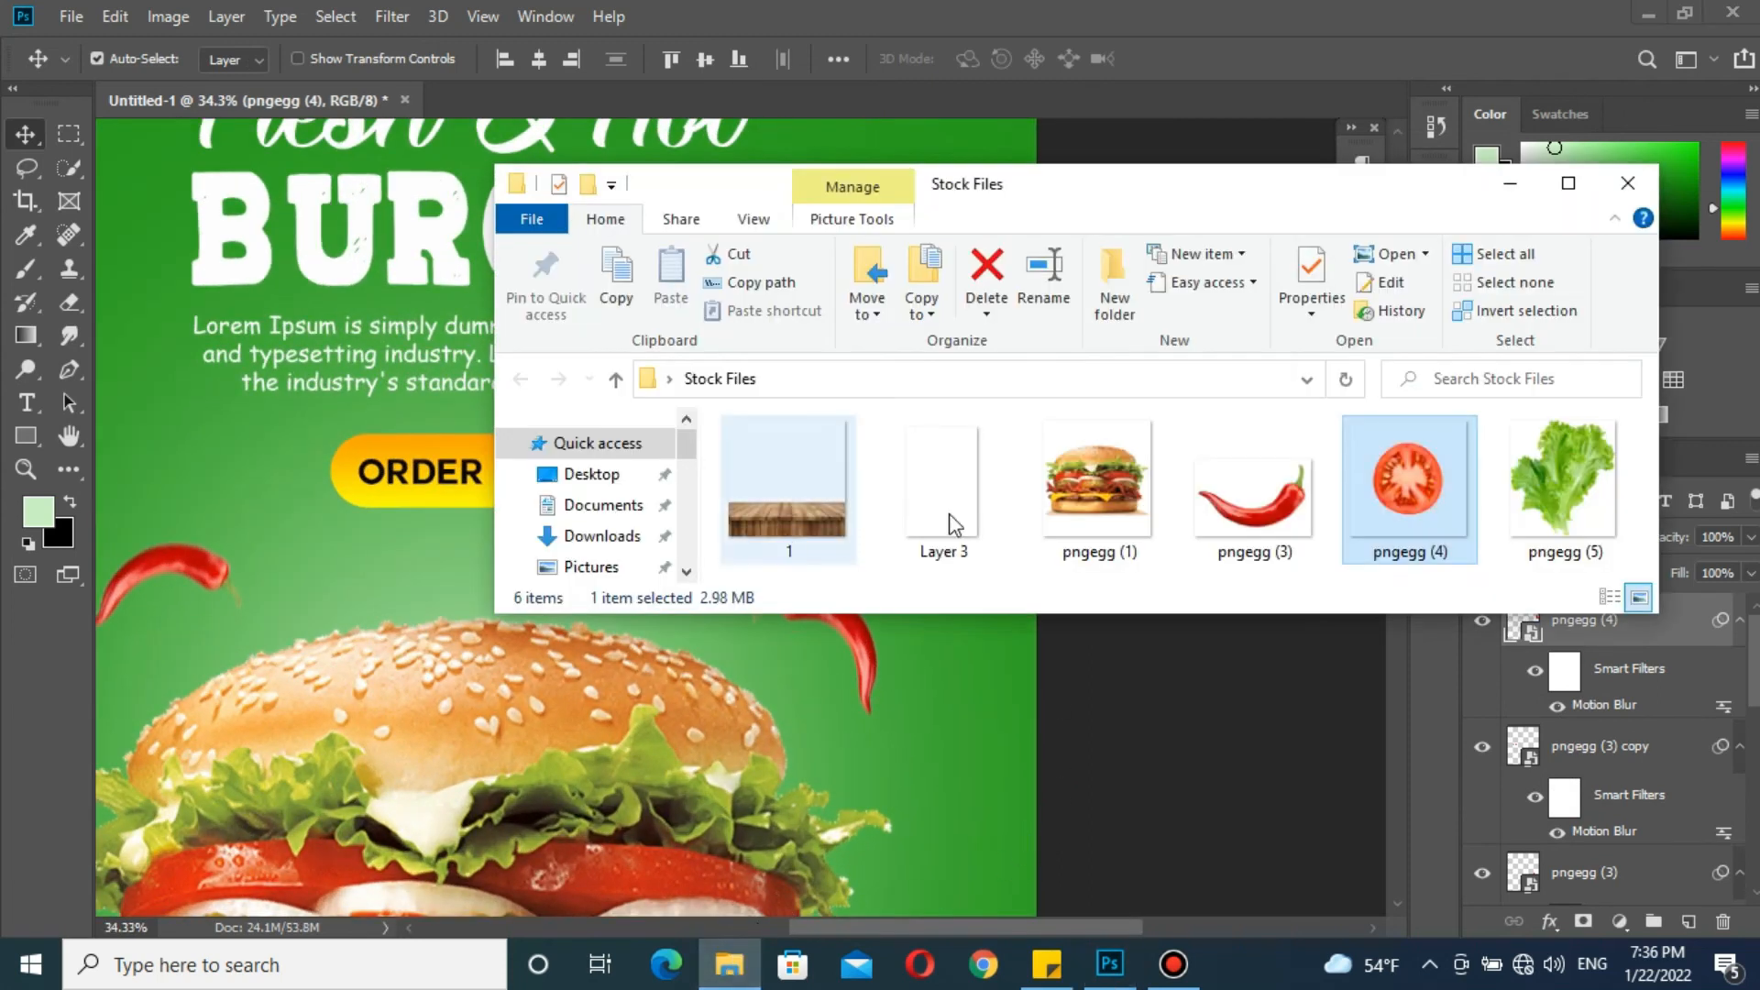
pyautogui.click(1558, 495)
pyautogui.moveTo(1063, 566); pyautogui.dragTo(367, 505)
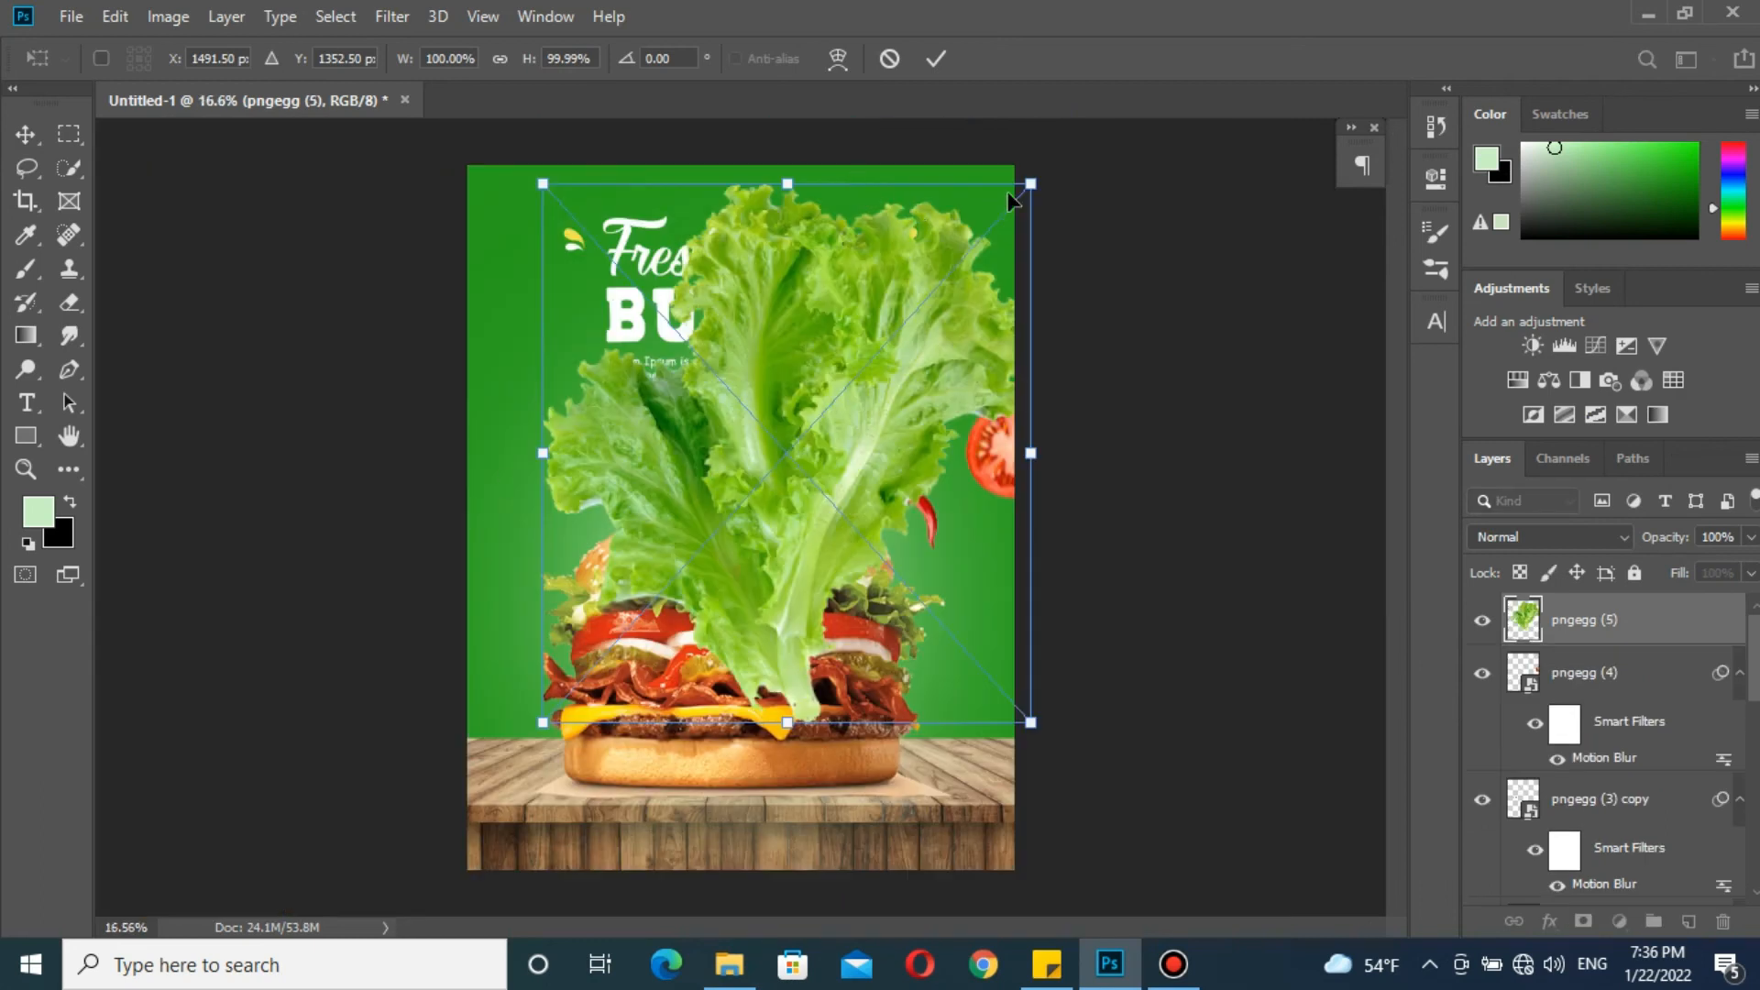
pyautogui.moveTo(1047, 179); pyautogui.dragTo(503, 404)
pyautogui.scroll(2, 502, 403)
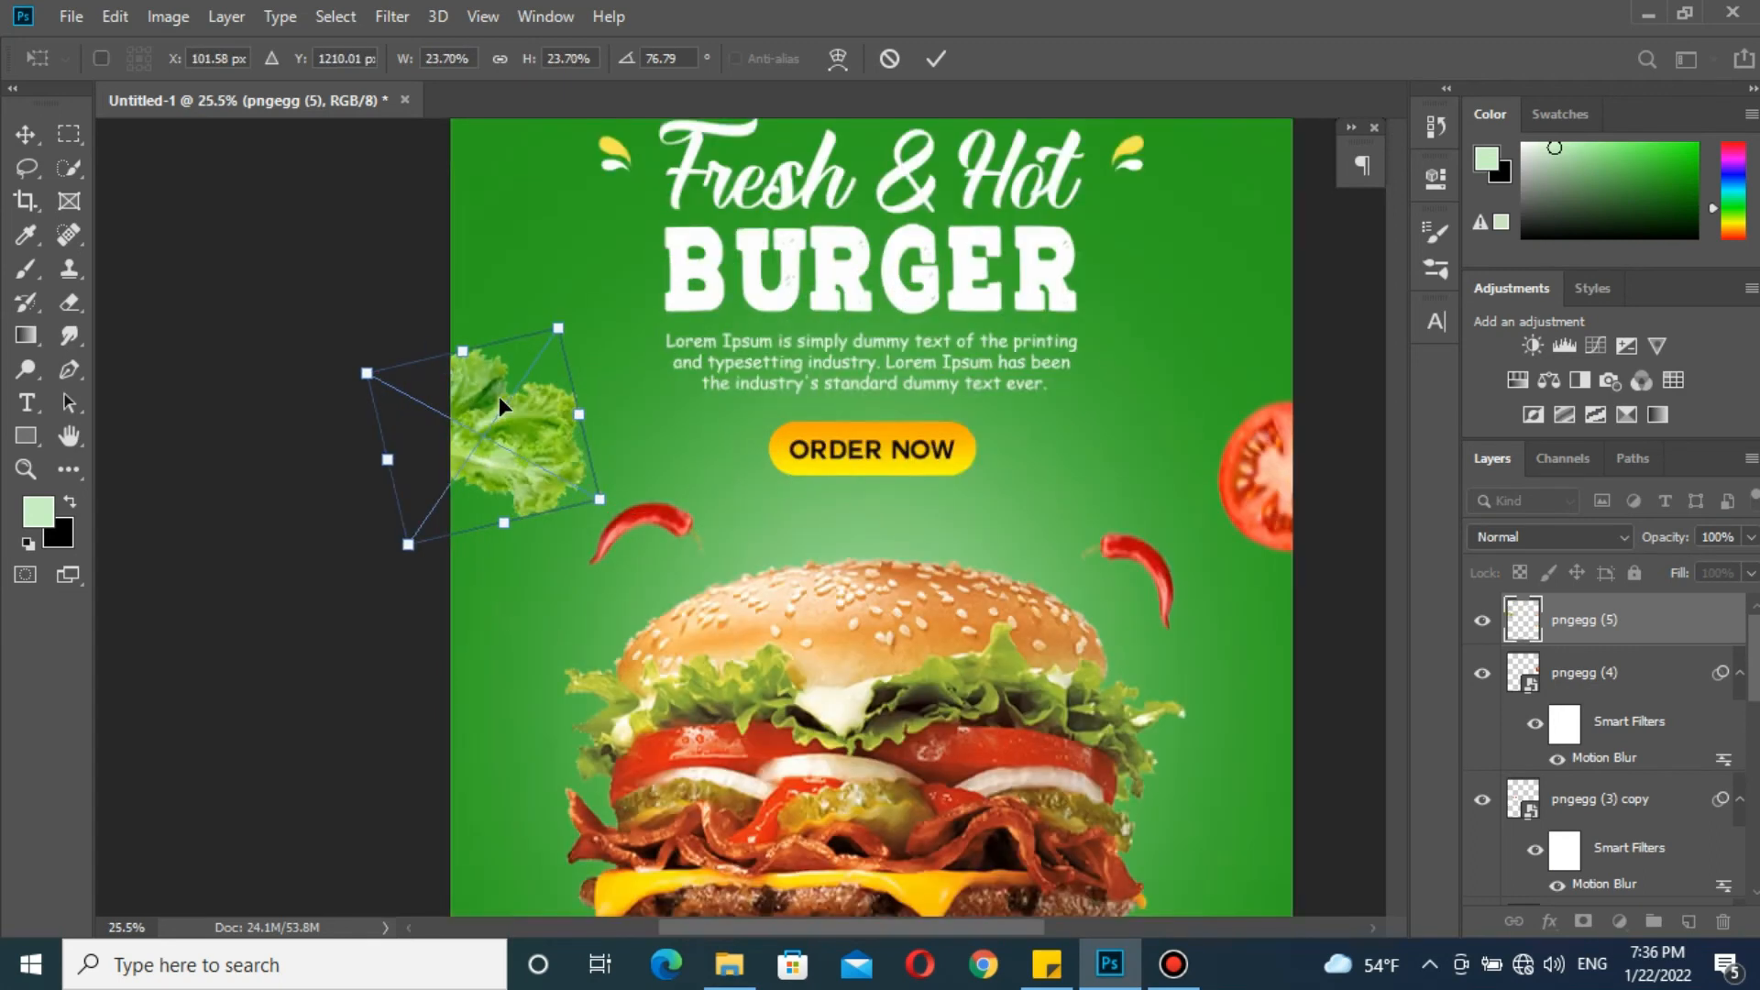
pyautogui.moveTo(459, 348); pyautogui.dragTo(441, 270)
pyautogui.moveTo(663, 509); pyautogui.dragTo(683, 527)
pyautogui.press('Return')
# Transform the lettuce again, adjusting its size slightly and moving it a little further into the poster from the left edge
pyautogui.hotkey('ctrl', 't')
pyautogui.moveTo(492, 392); pyautogui.dragTo(491, 363)
pyautogui.moveTo(608, 389); pyautogui.dragTo(557, 367)
pyautogui.moveTo(519, 365); pyautogui.dragTo(552, 364)
pyautogui.press('Return')
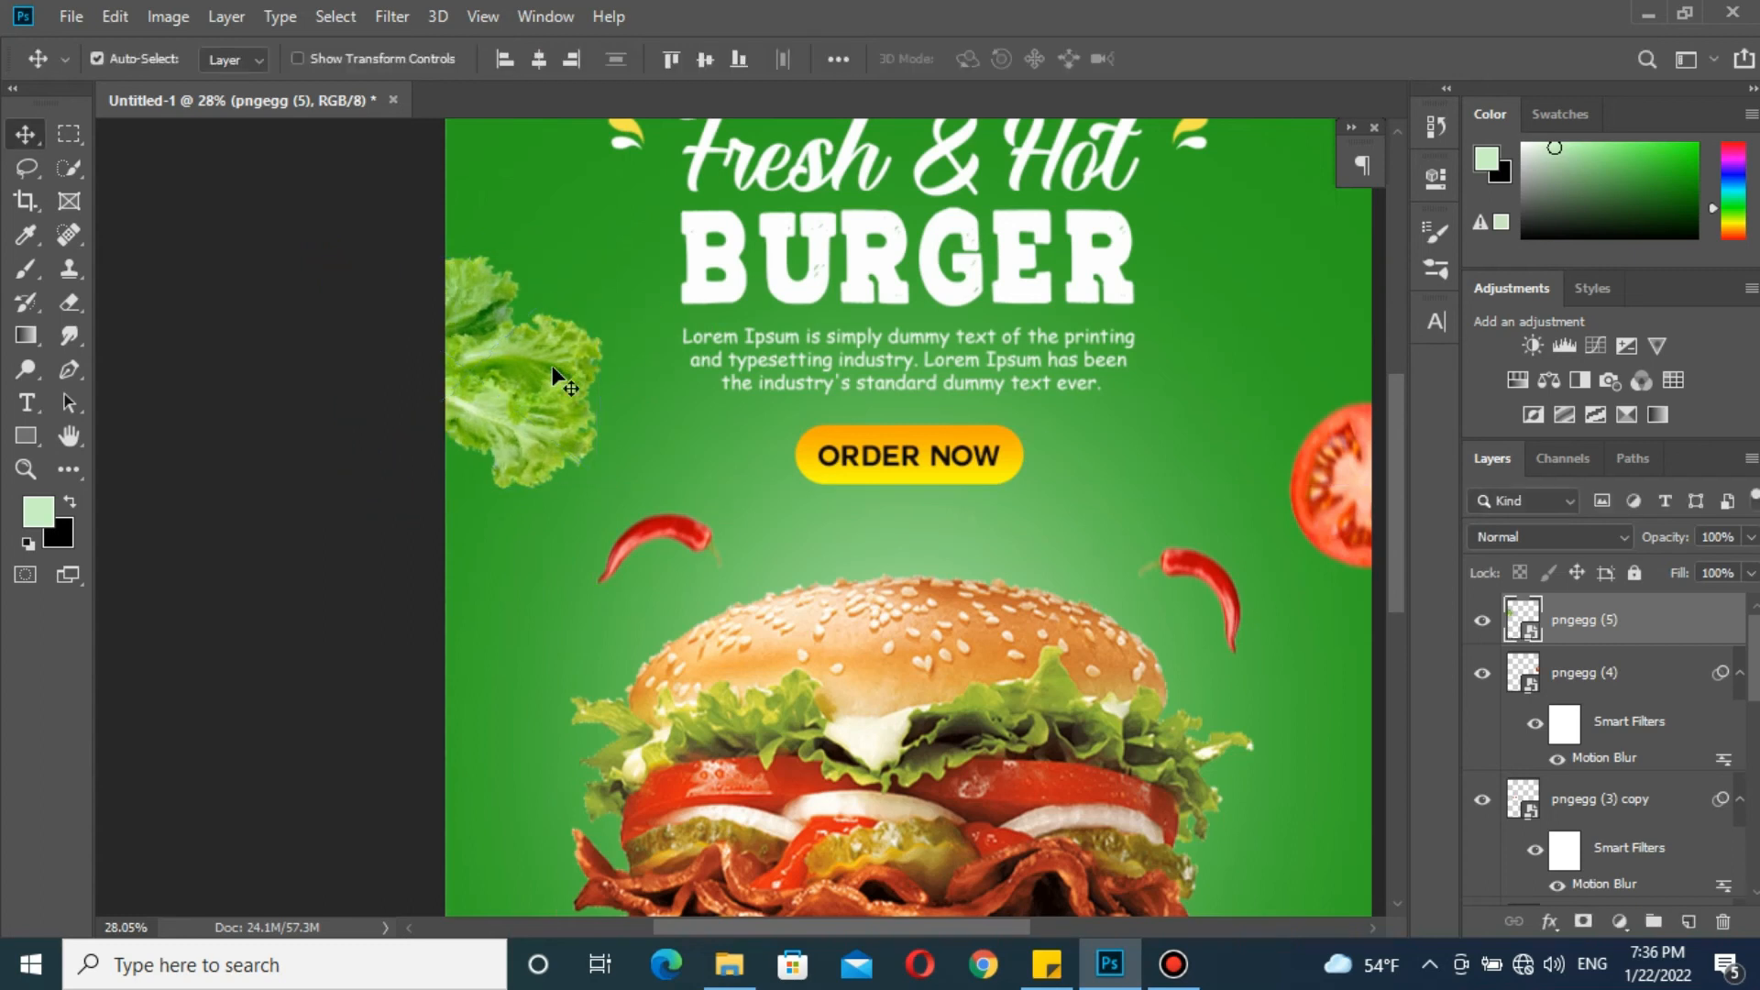
# Apply a Motion Blur filter to the lettuce with an angle of -78° and a distance of 19 pixels
pyautogui.scroll(-3, 551, 364)
pyautogui.scroll(5, 552, 365)
pyautogui.scroll(1, 552, 368)
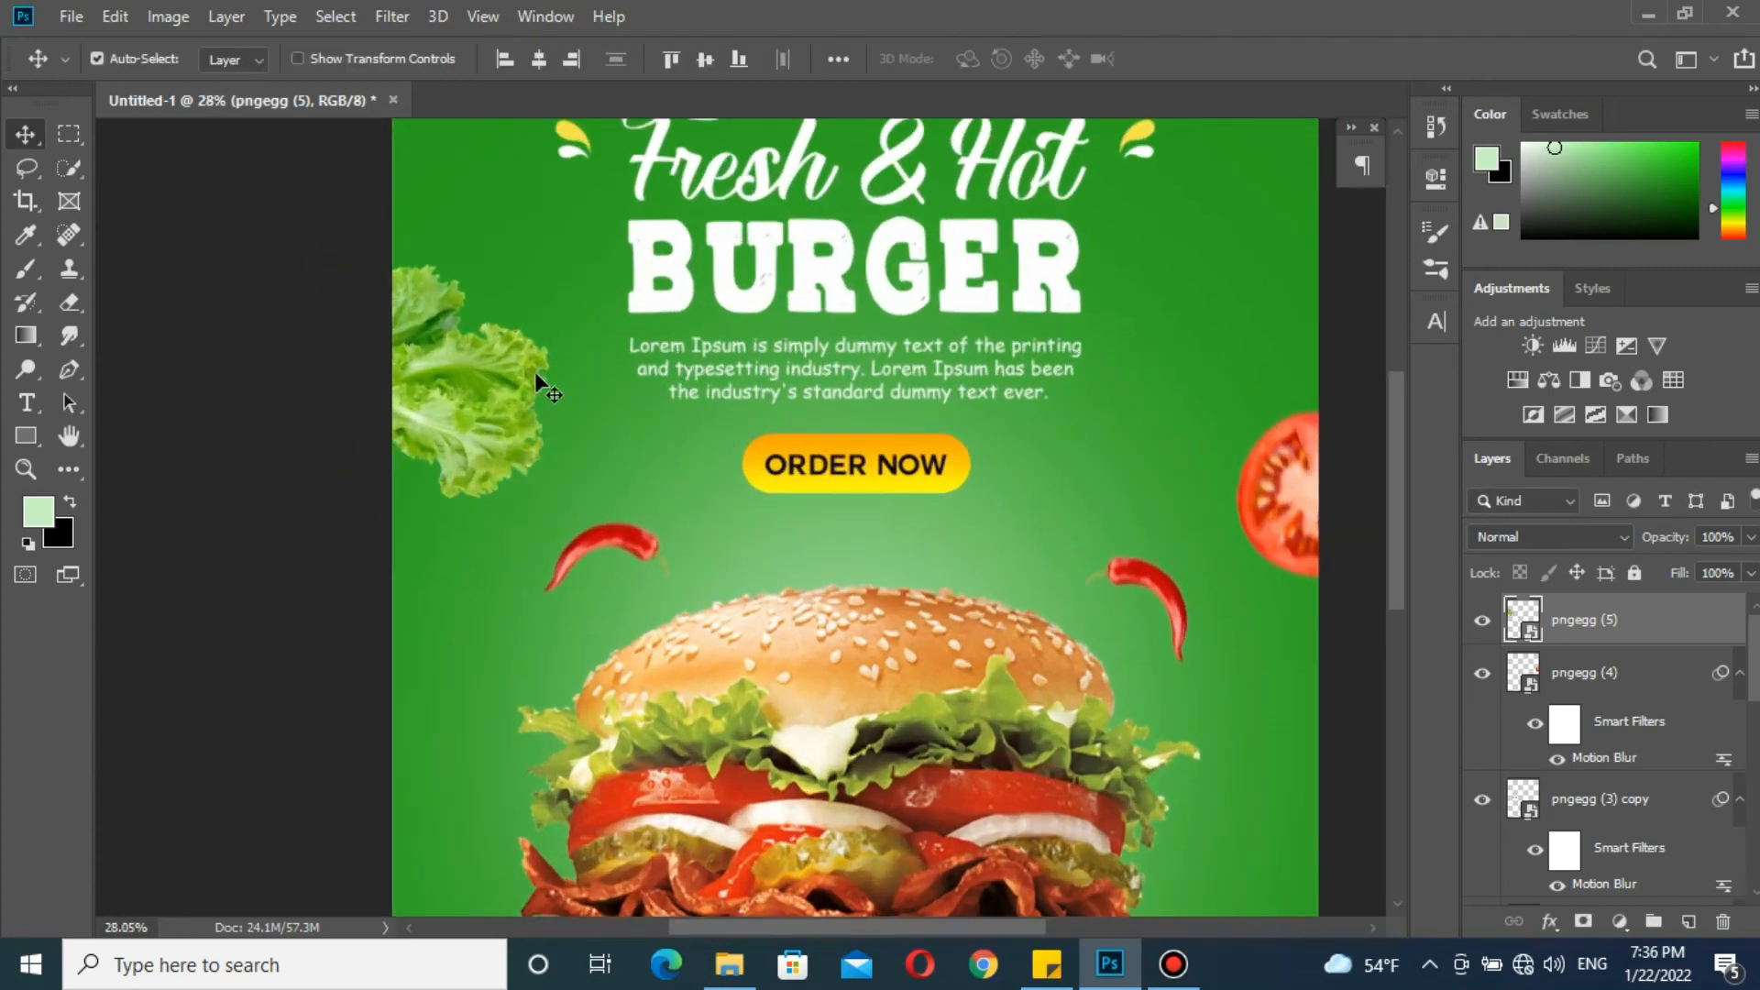
pyautogui.click(393, 16)
pyautogui.moveTo(509, 314)
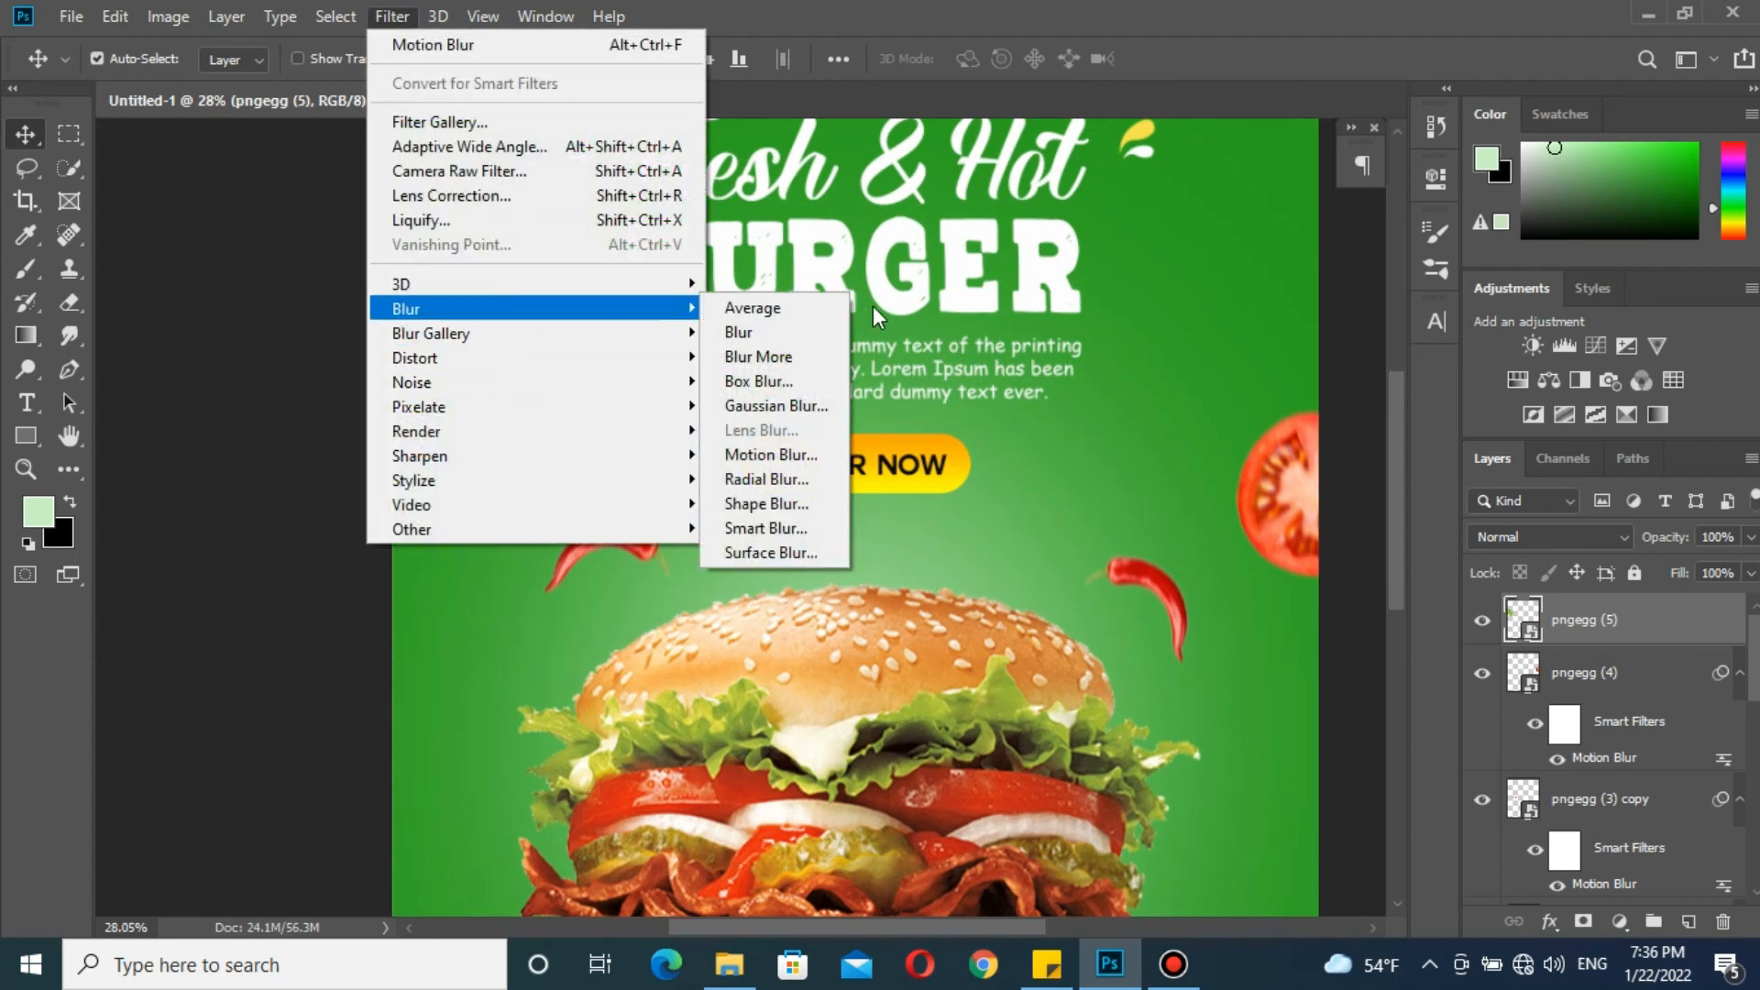
pyautogui.click(806, 454)
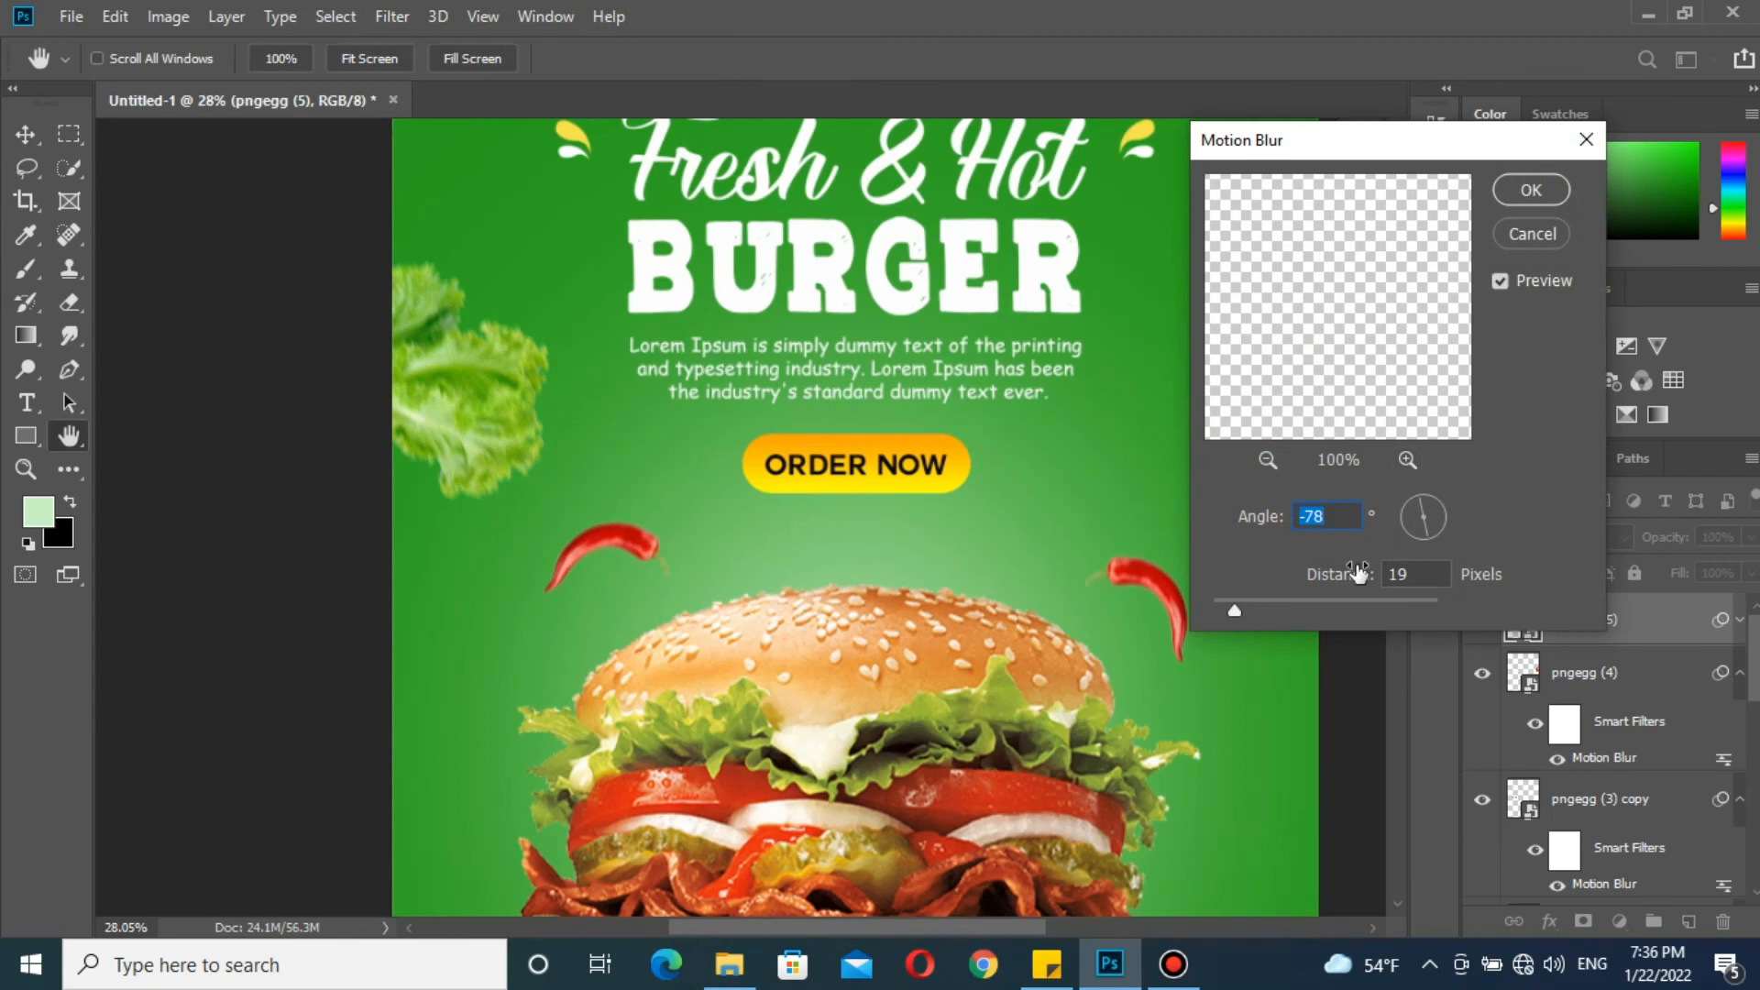
pyautogui.click(1542, 195)
pyautogui.press('v')
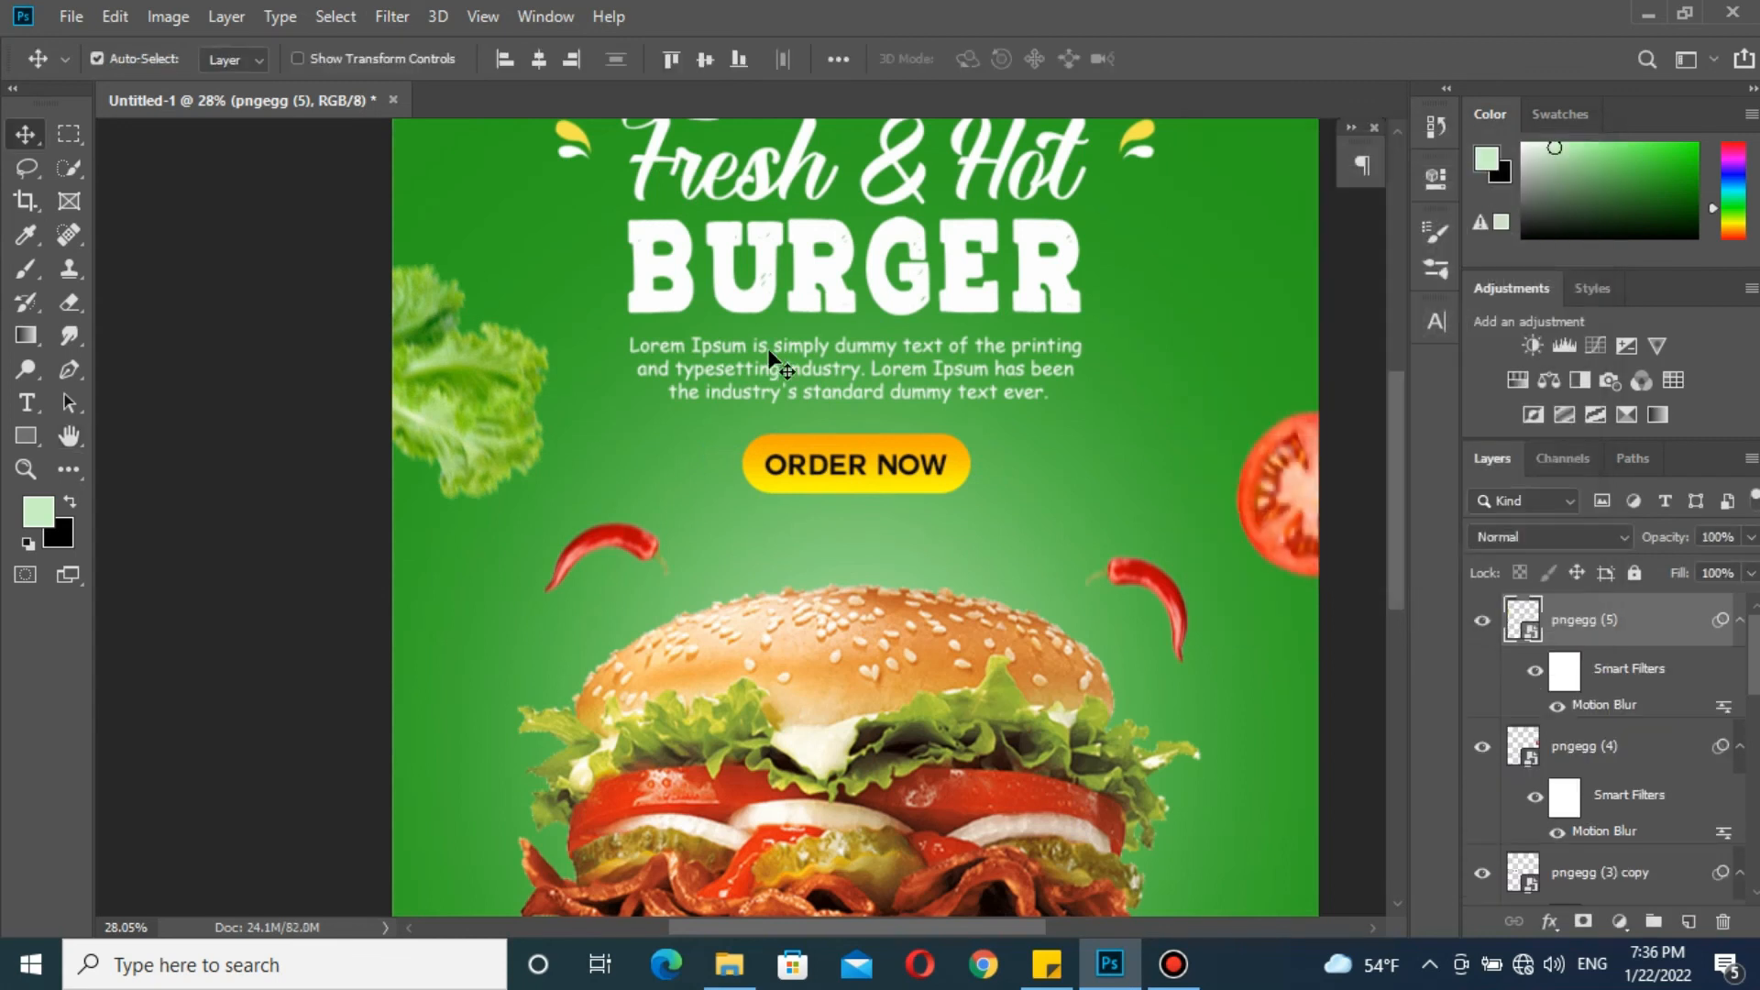
# Move the lettuce and the tomato slice slightly lower along the poster's edges and check the overall composition
pyautogui.hotkey('ctrl', '0')
pyautogui.scroll(-3, 770, 353)
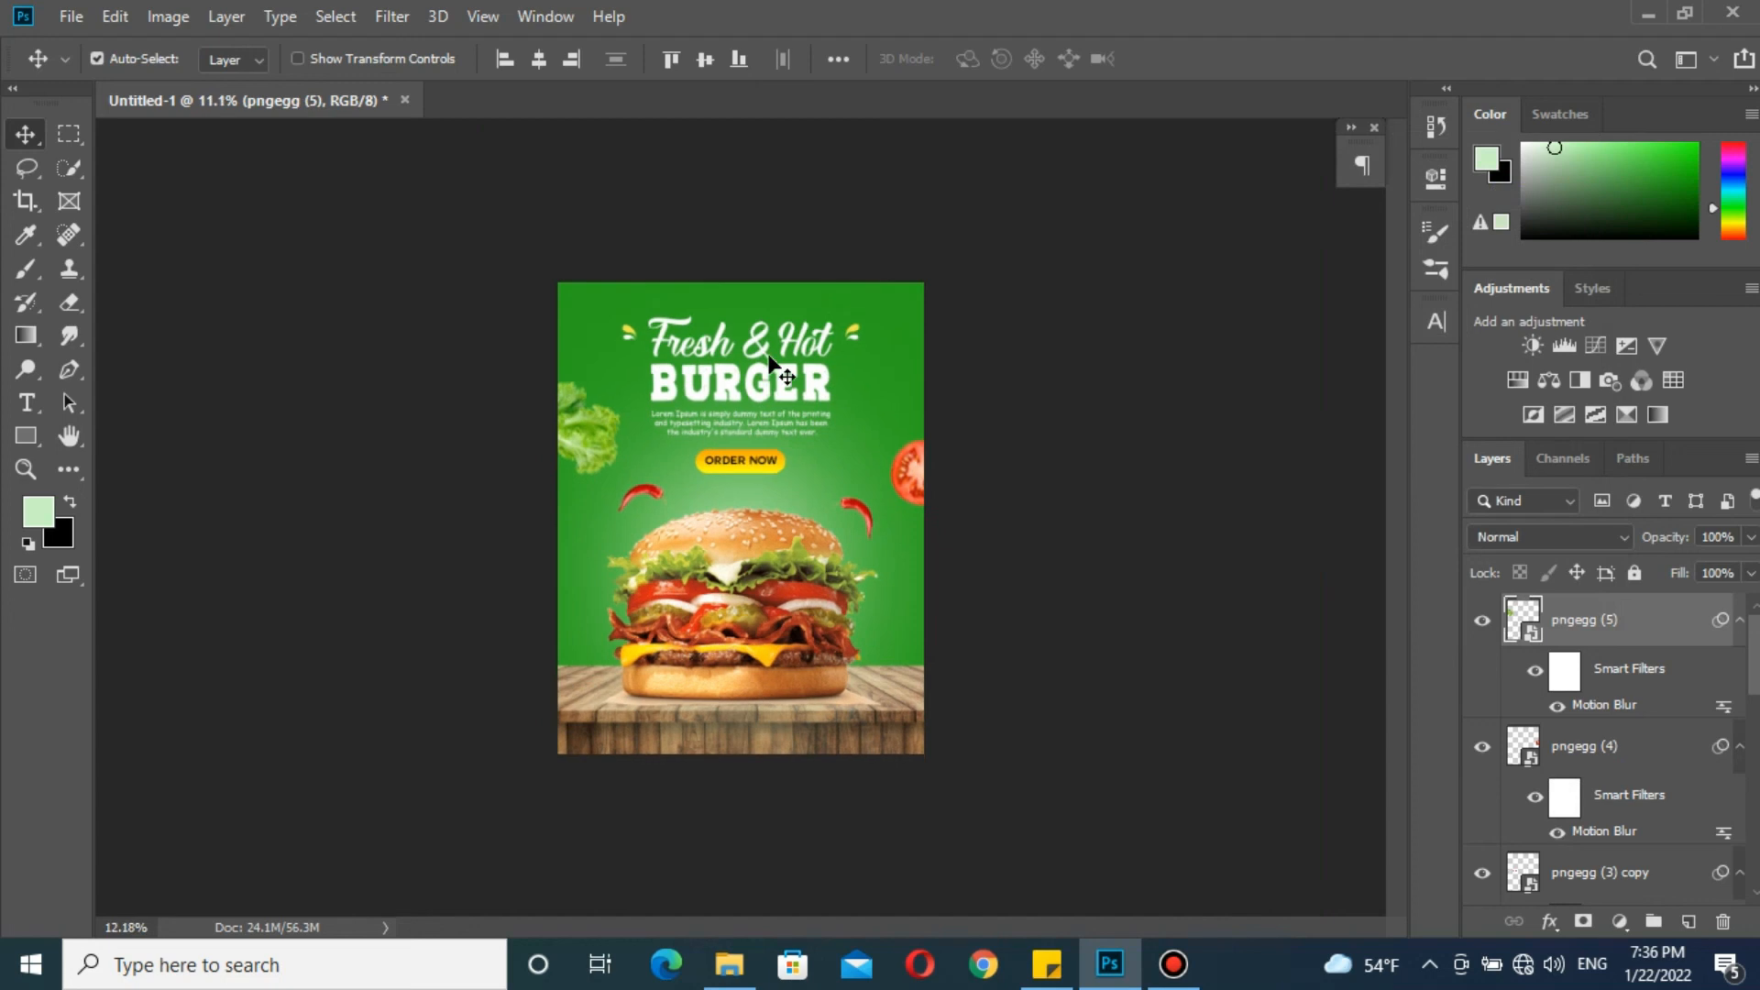
pyautogui.scroll(5, 770, 356)
pyautogui.moveTo(514, 379); pyautogui.dragTo(515, 393)
pyautogui.moveTo(1012, 468); pyautogui.dragTo(1053, 478)
pyautogui.scroll(-1, 726, 444)
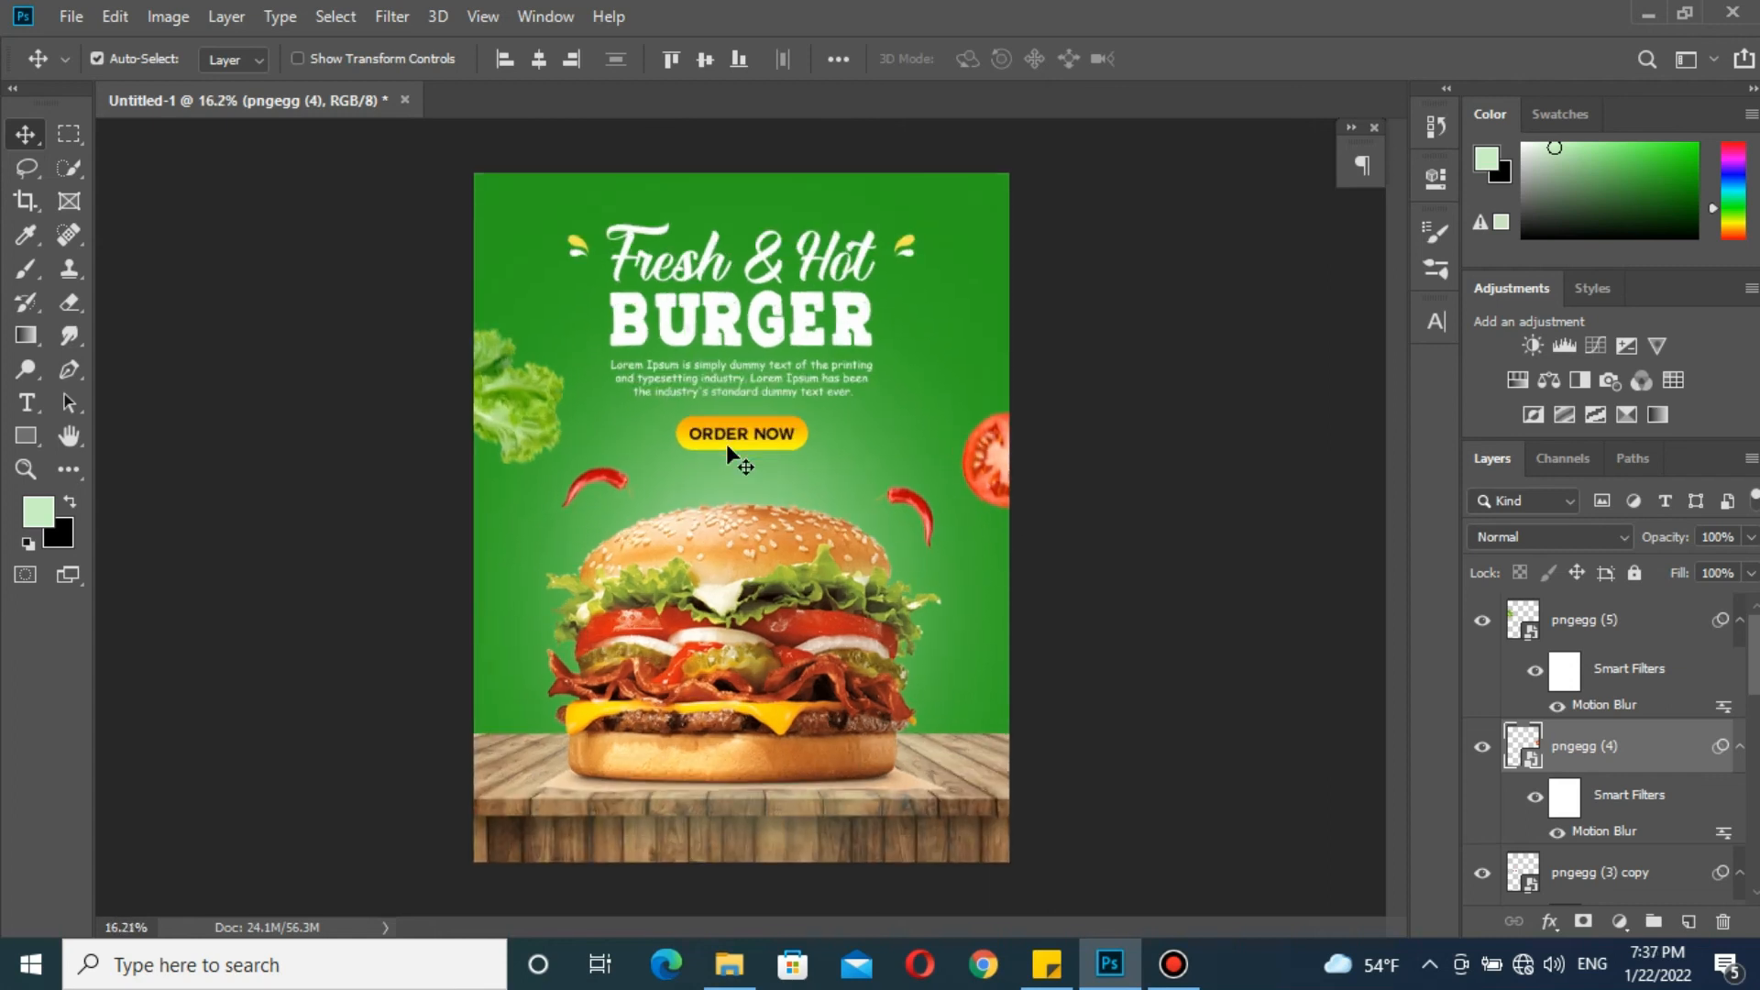
pyautogui.scroll(2, 726, 444)
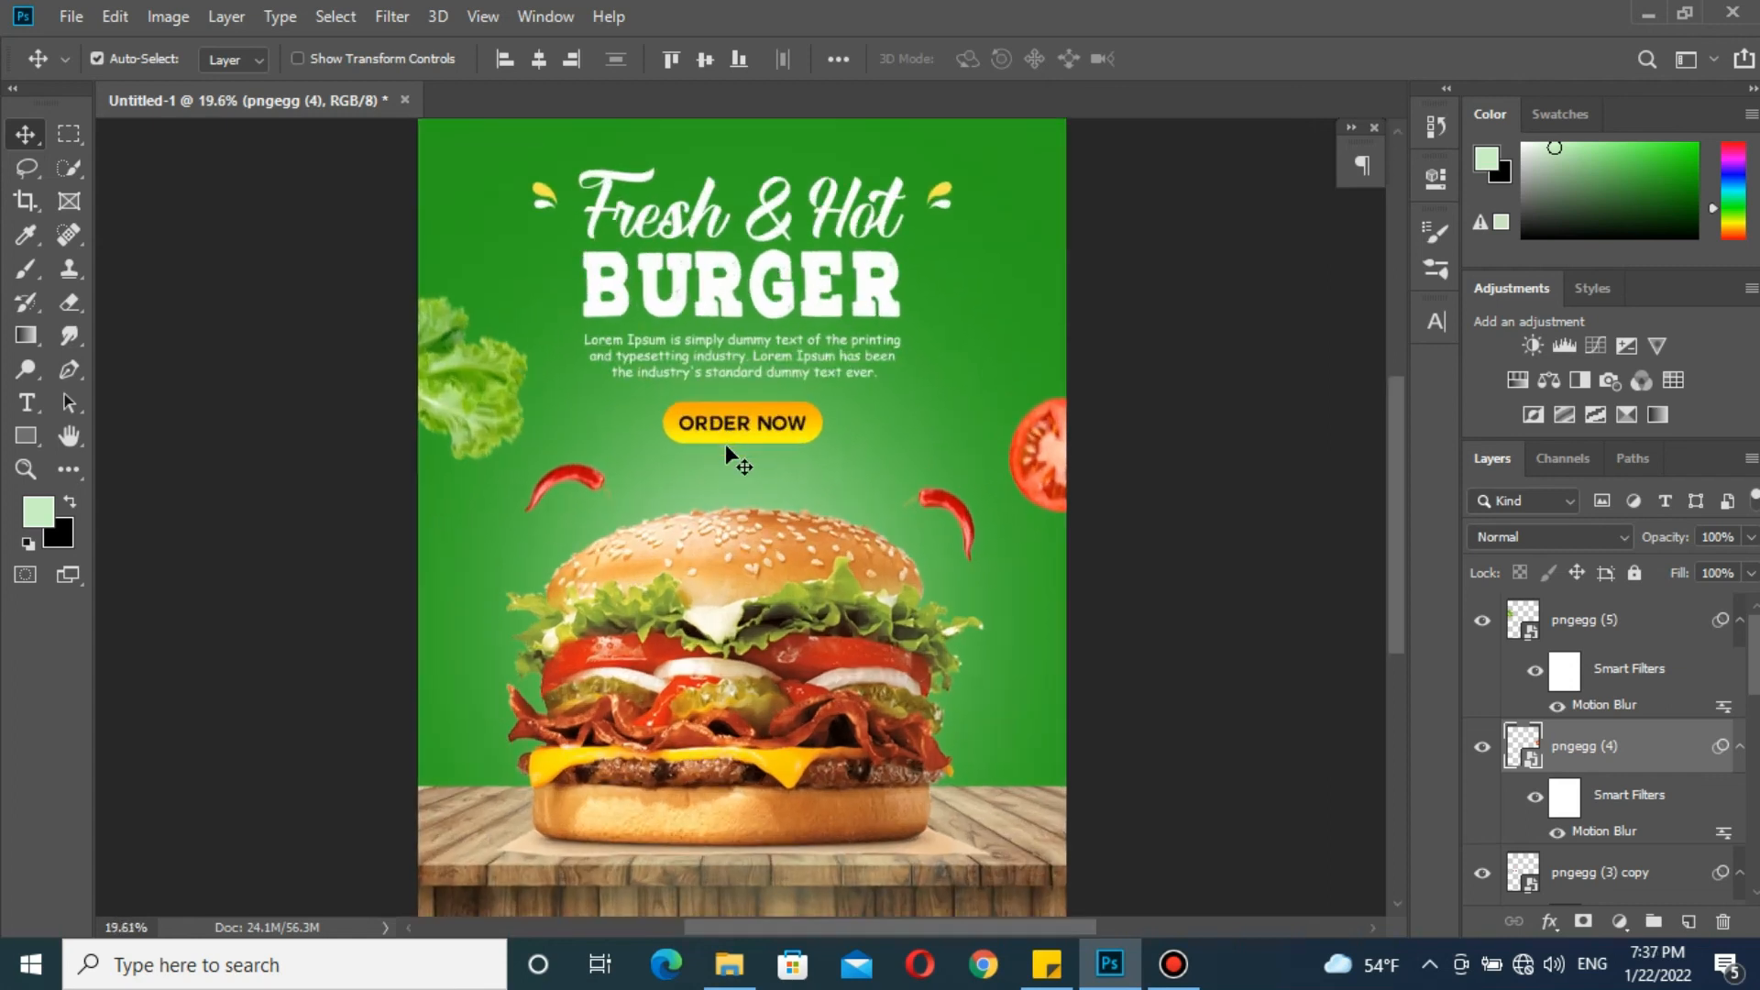
pyautogui.scroll(-1, 394, 317)
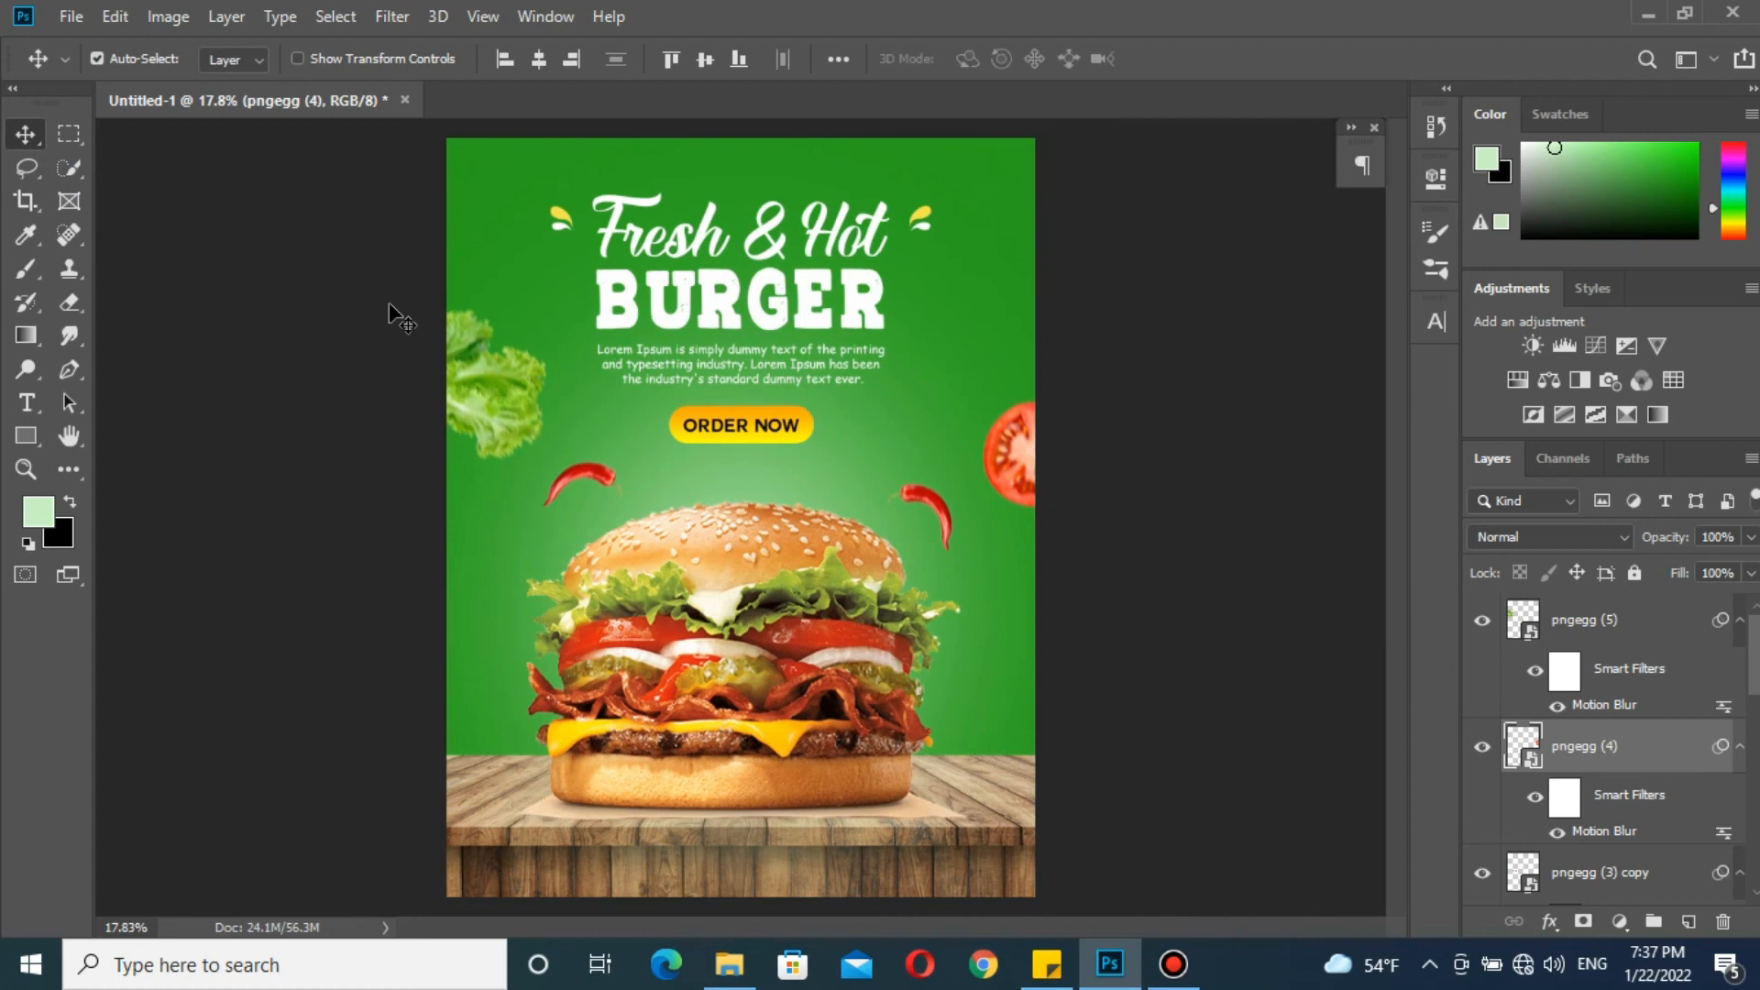
# Stamp all visible layers into a new layer above pngegg (5) and open the Camera Raw Filter on it
pyautogui.click(1613, 631)
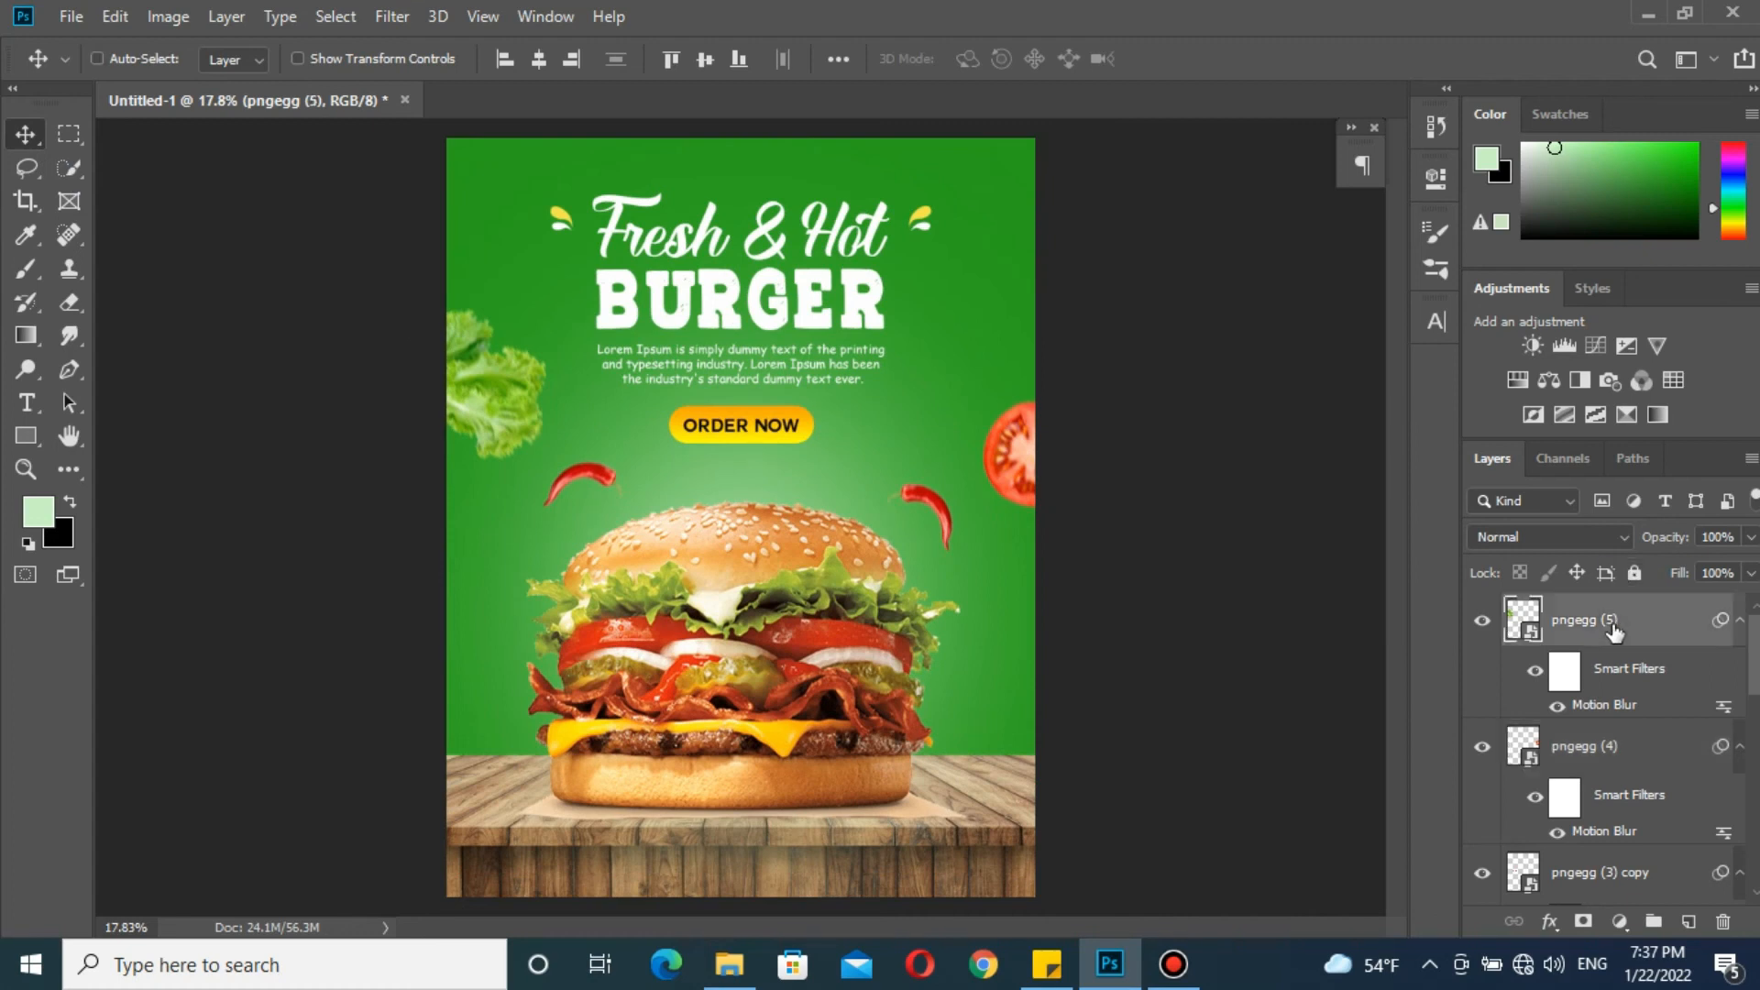
pyautogui.hotkey('ctrl', 'shift', 'alt', 'e')
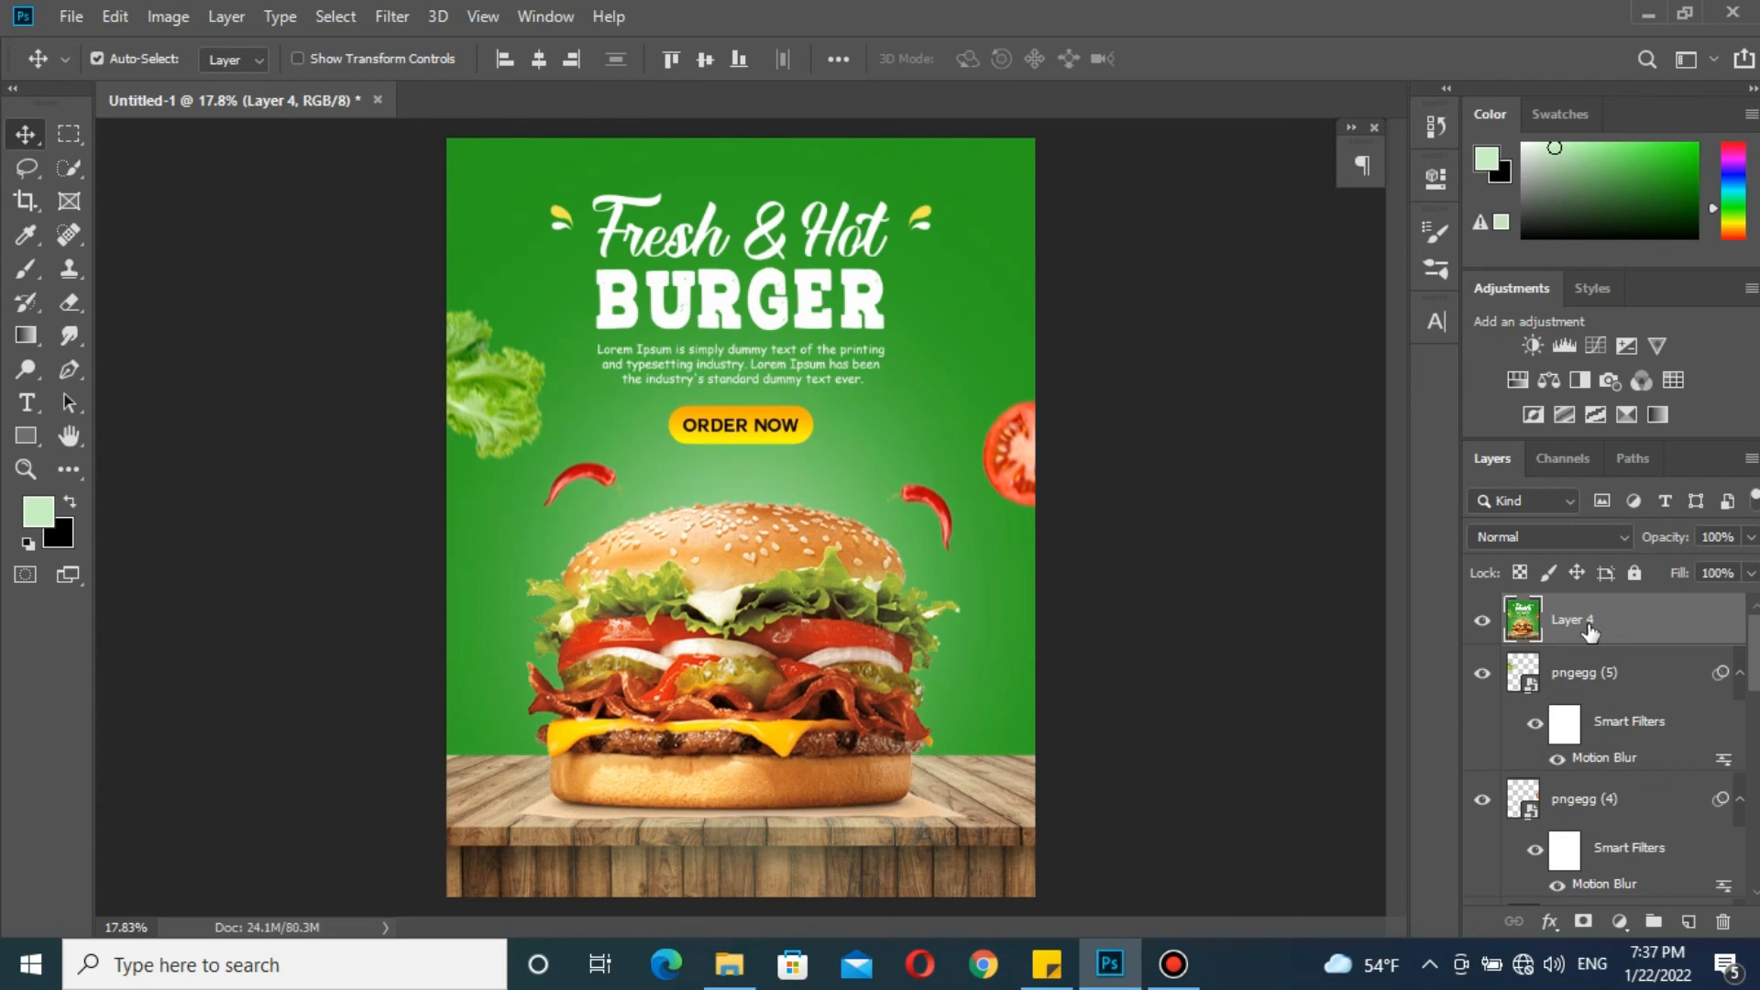
pyautogui.click(392, 20)
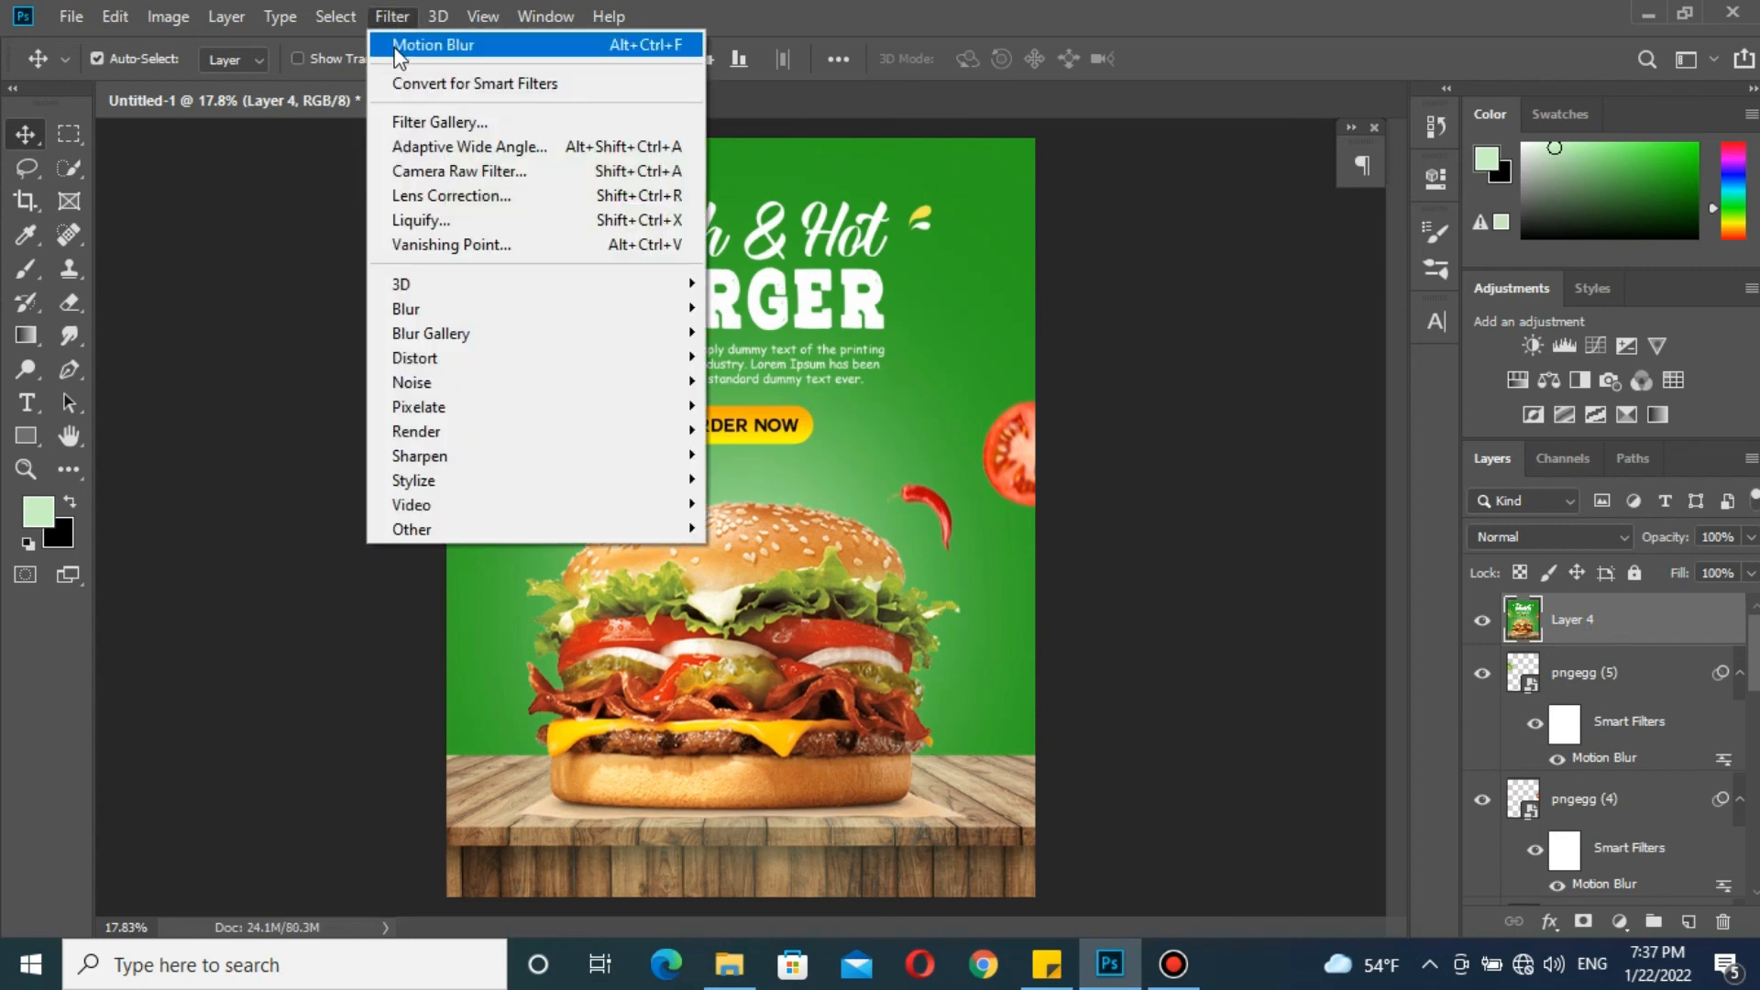
pyautogui.click(424, 194)
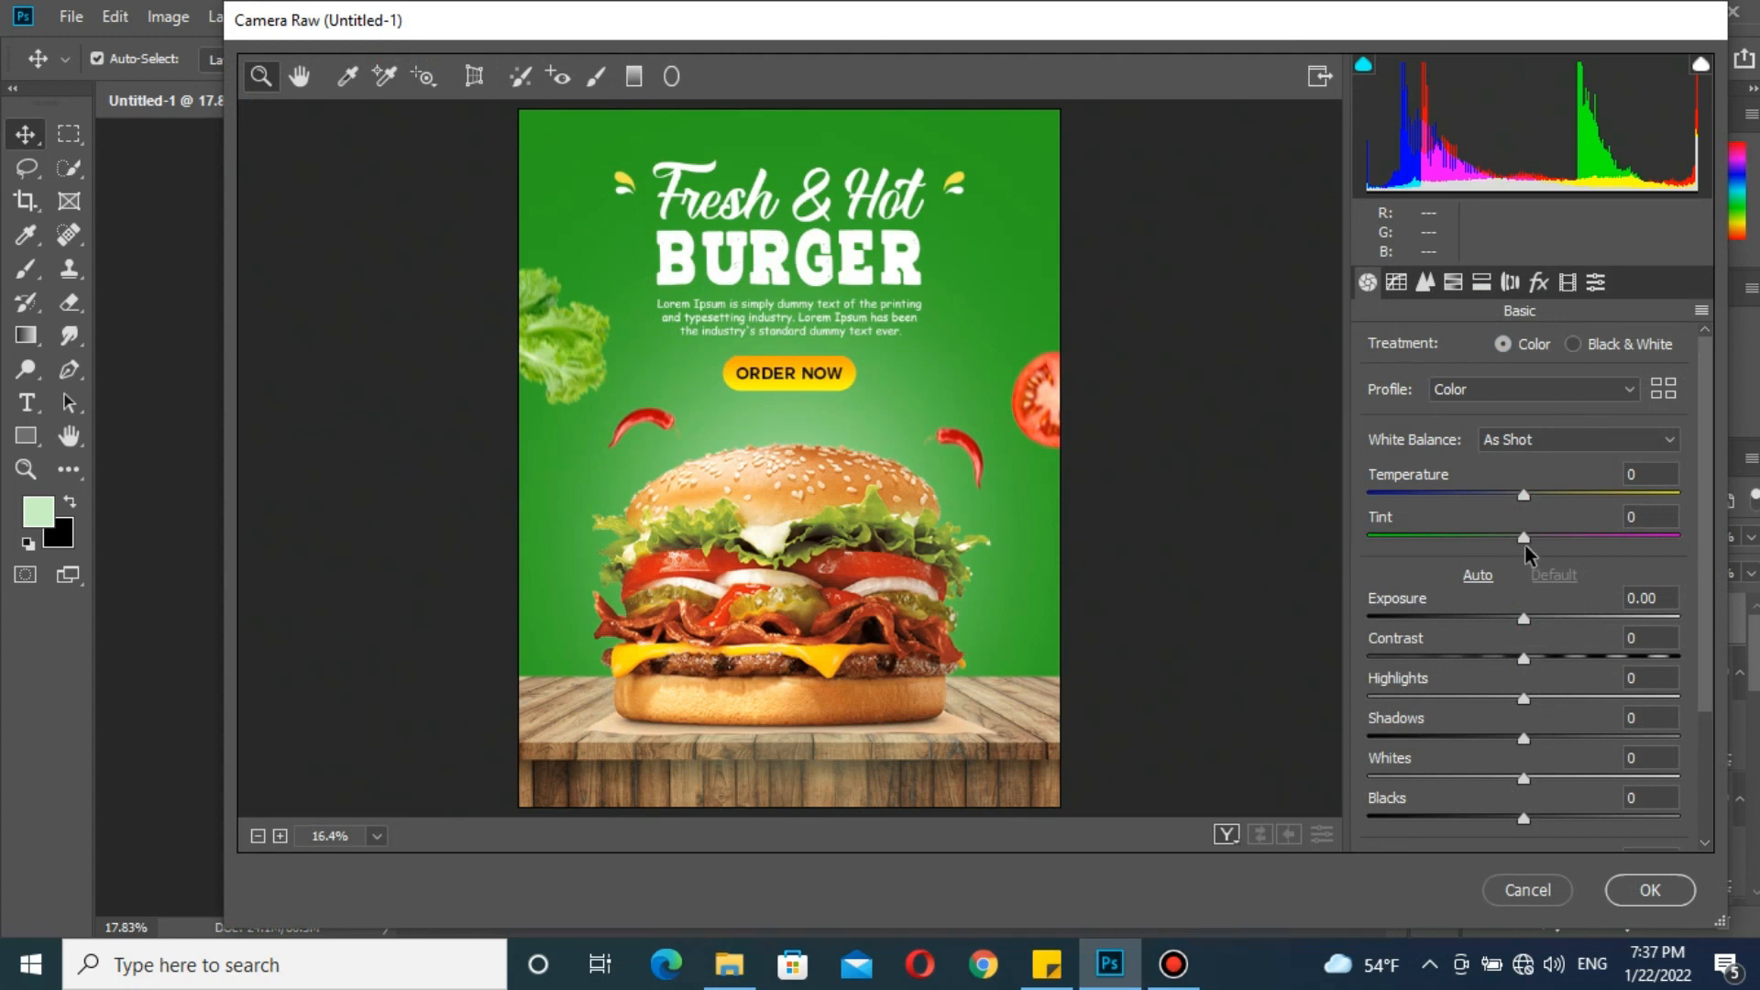
# Set the Camera Raw Tint to -15, Exposure to +0.15 and Contrast to +10
pyautogui.moveTo(1521, 536); pyautogui.dragTo(1499, 540)
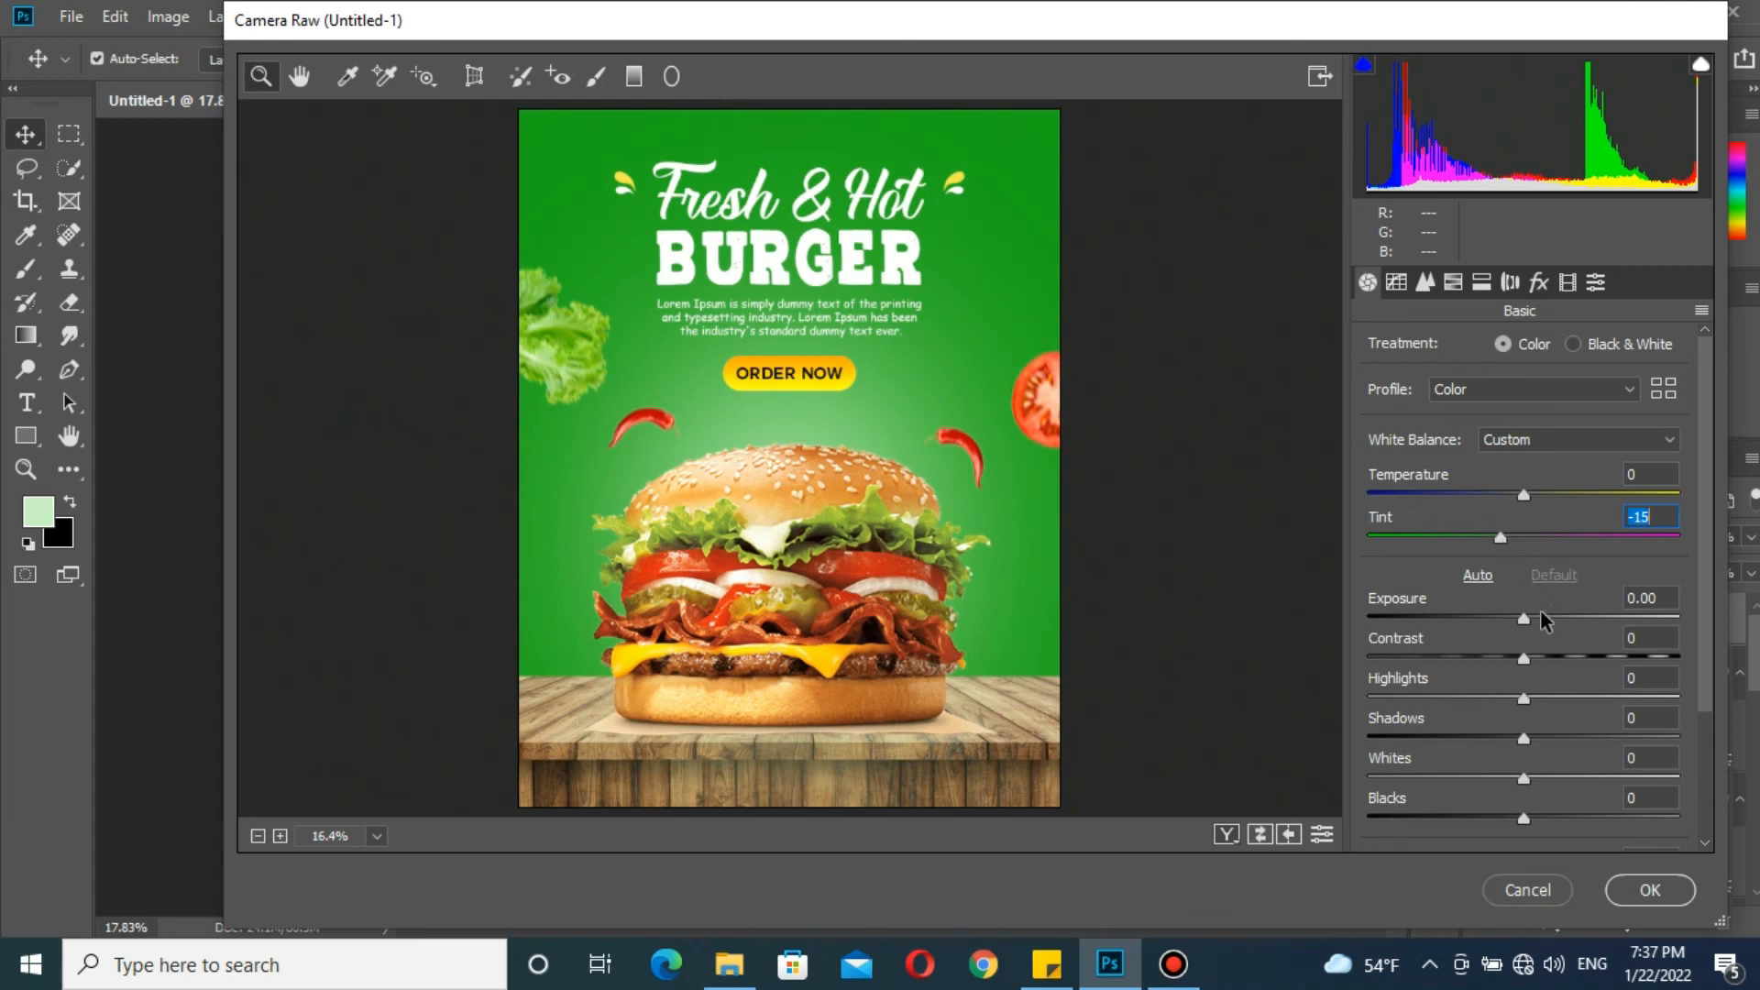
pyautogui.moveTo(1529, 615); pyautogui.dragTo(1531, 624)
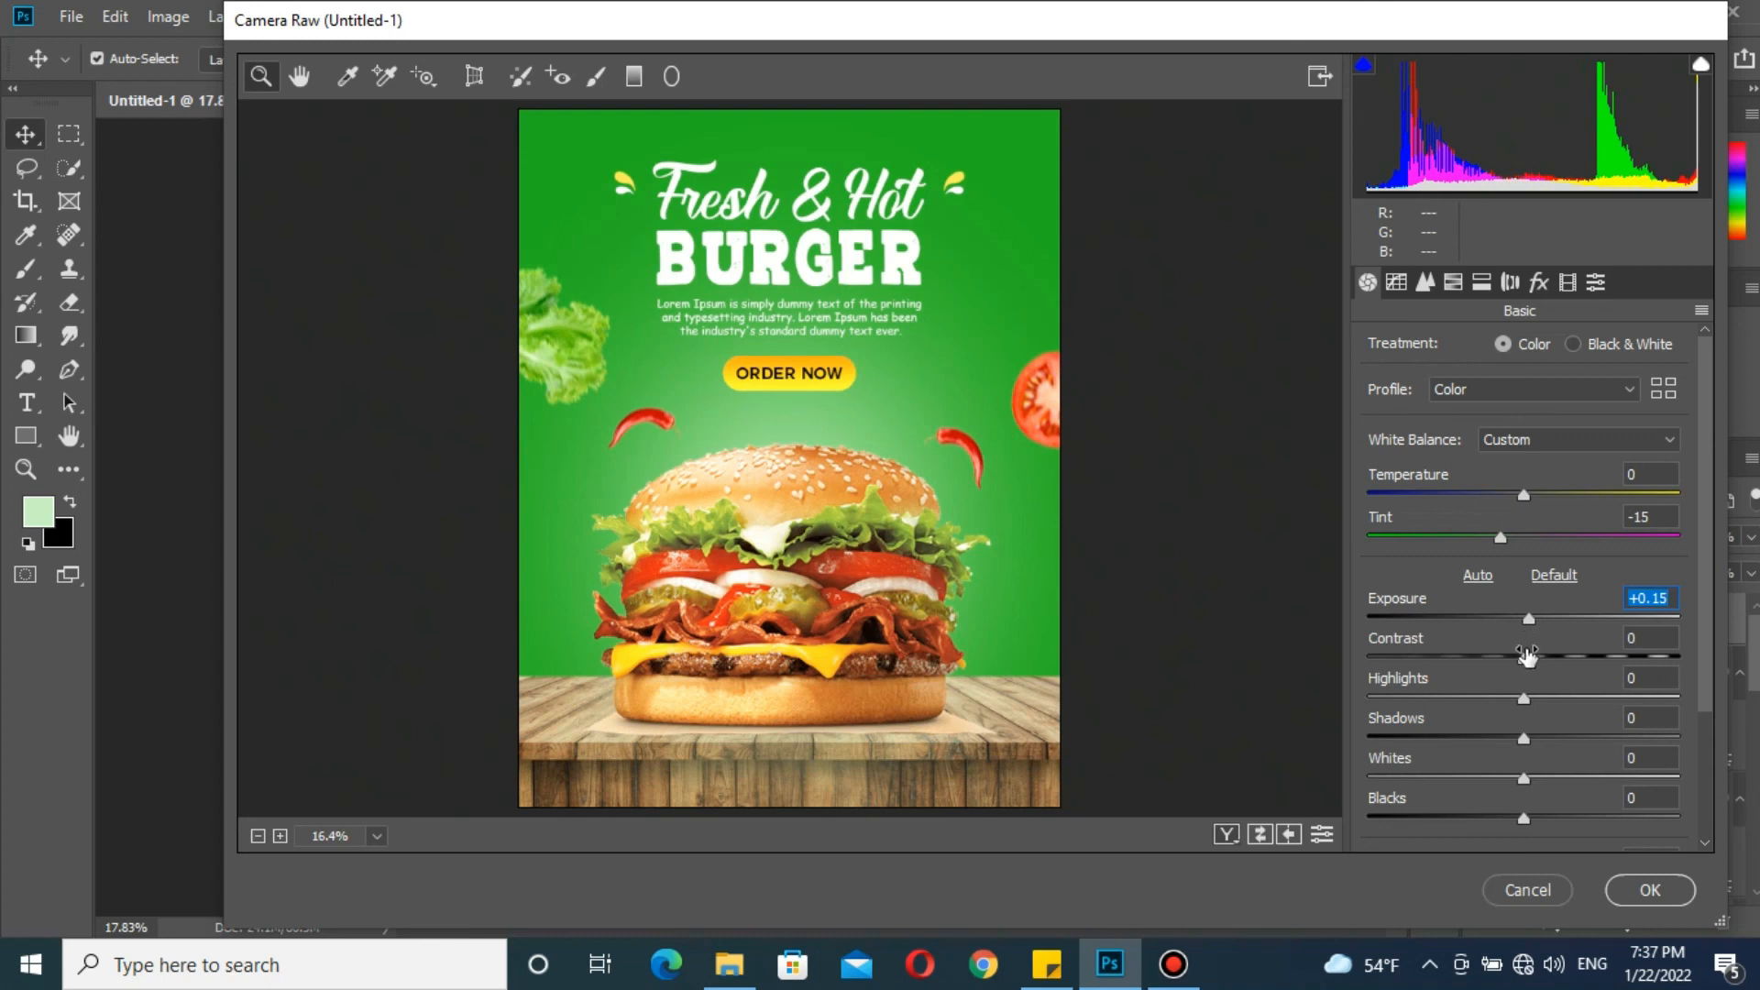
pyautogui.moveTo(1523, 656); pyautogui.dragTo(1539, 656)
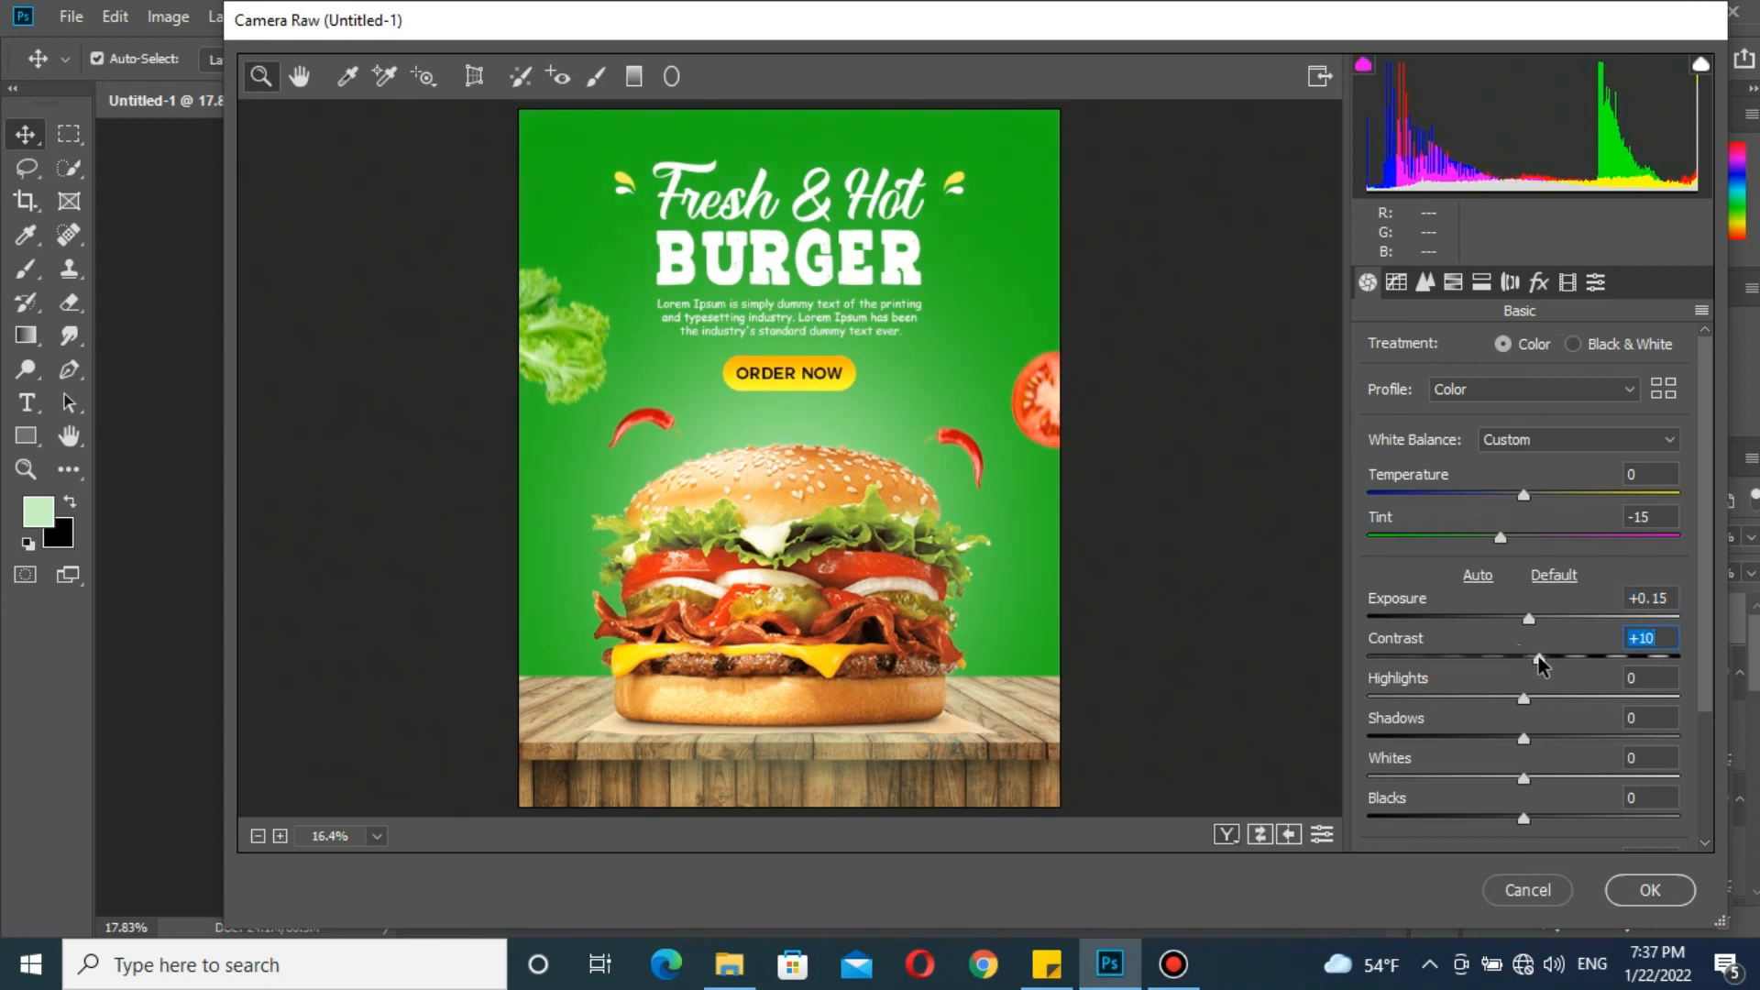
# Set the Camera Raw Clarity to +6 and Vibrance to -5, and look briefly at the Tone Curve settings
pyautogui.moveTo(1708, 601); pyautogui.dragTo(1700, 740)
pyautogui.moveTo(1527, 705); pyautogui.dragTo(1535, 704)
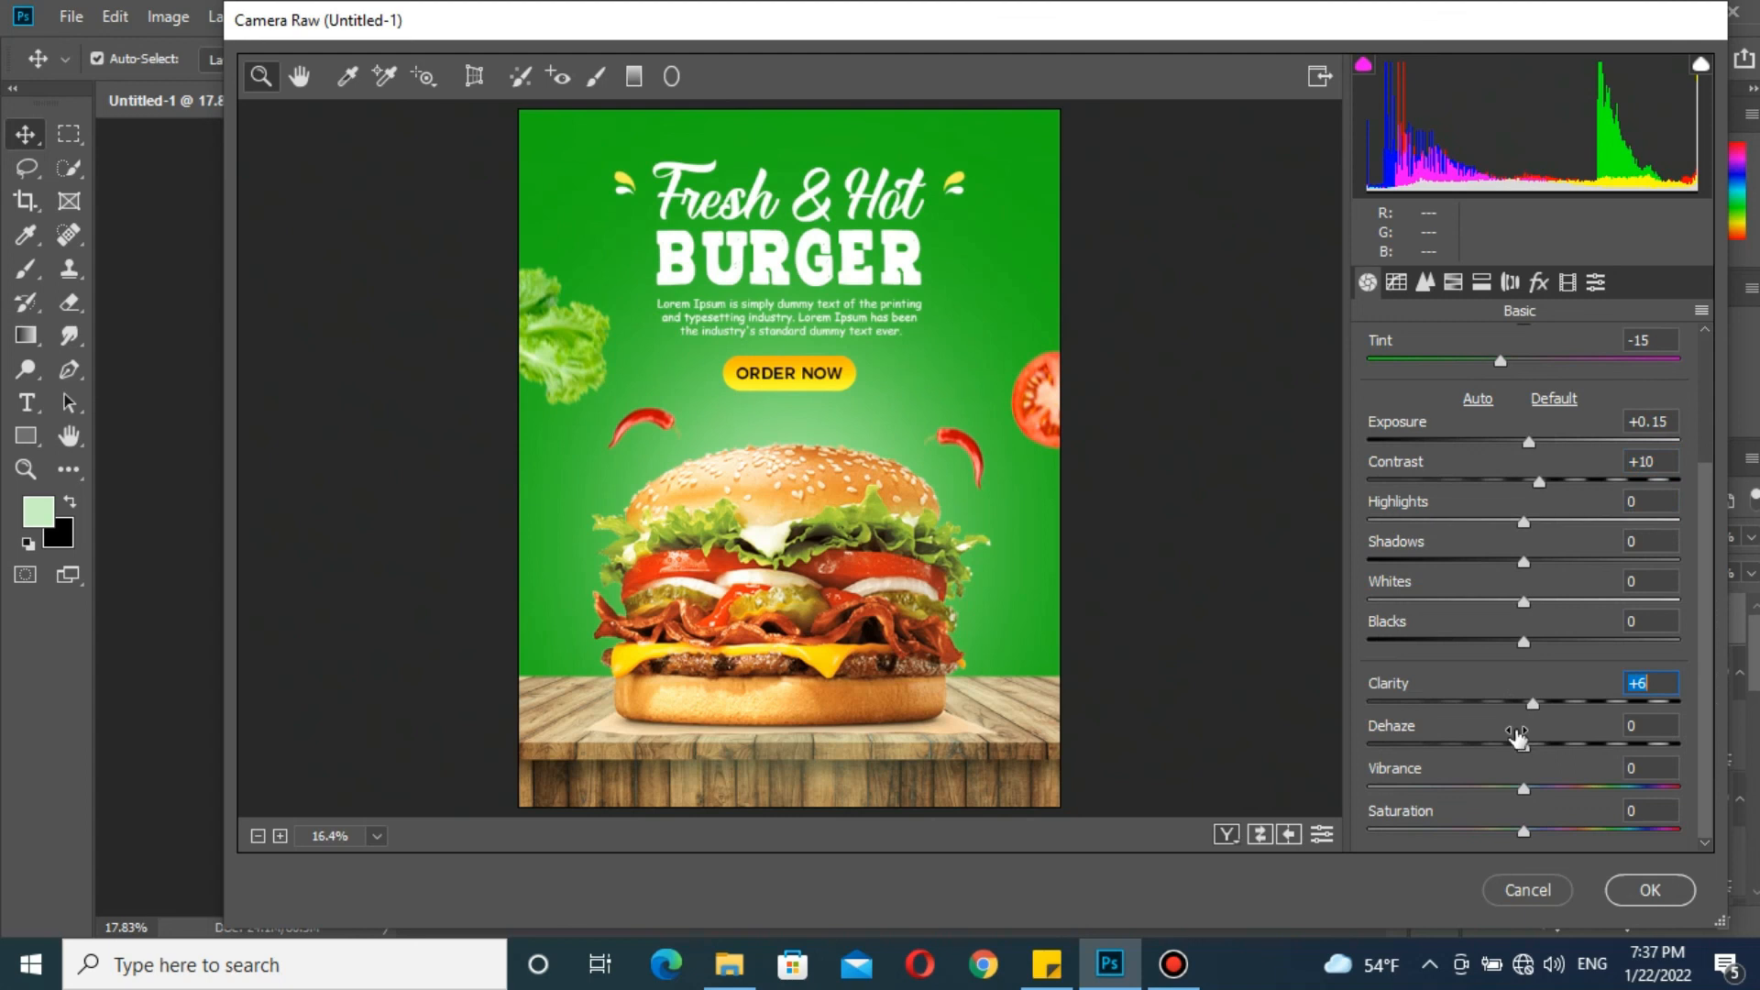
pyautogui.moveTo(1526, 789); pyautogui.dragTo(1519, 788)
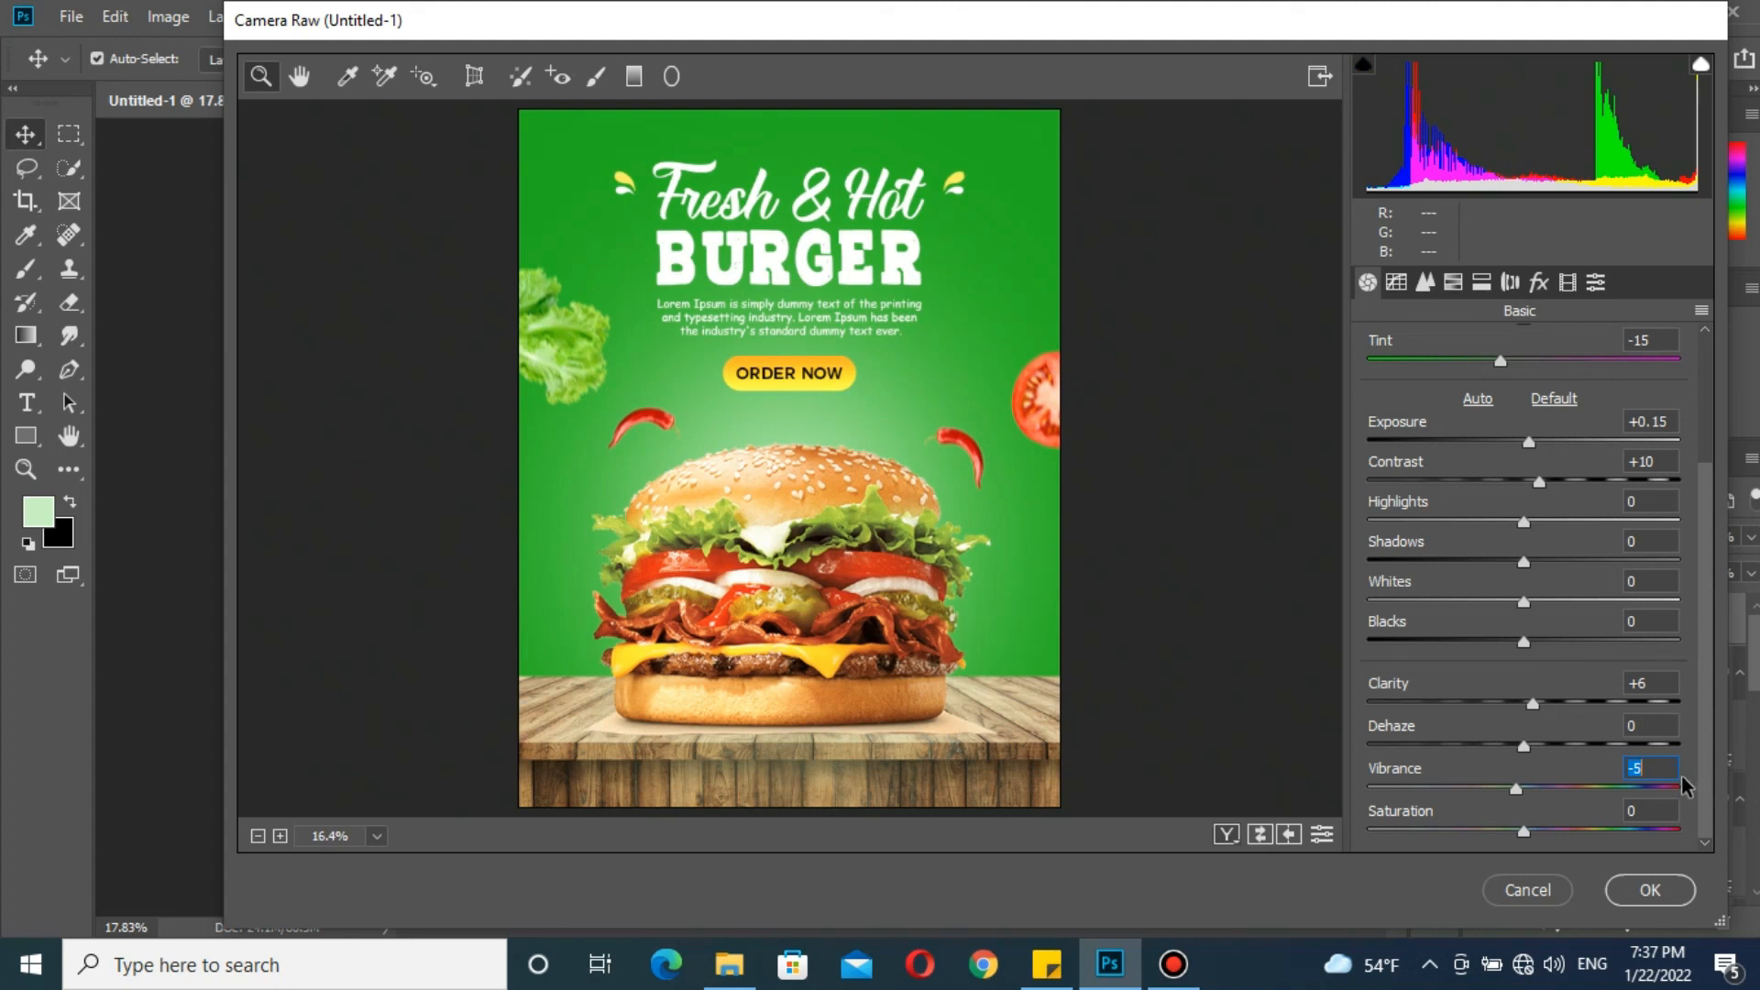
pyautogui.scroll(1, 1433, 596)
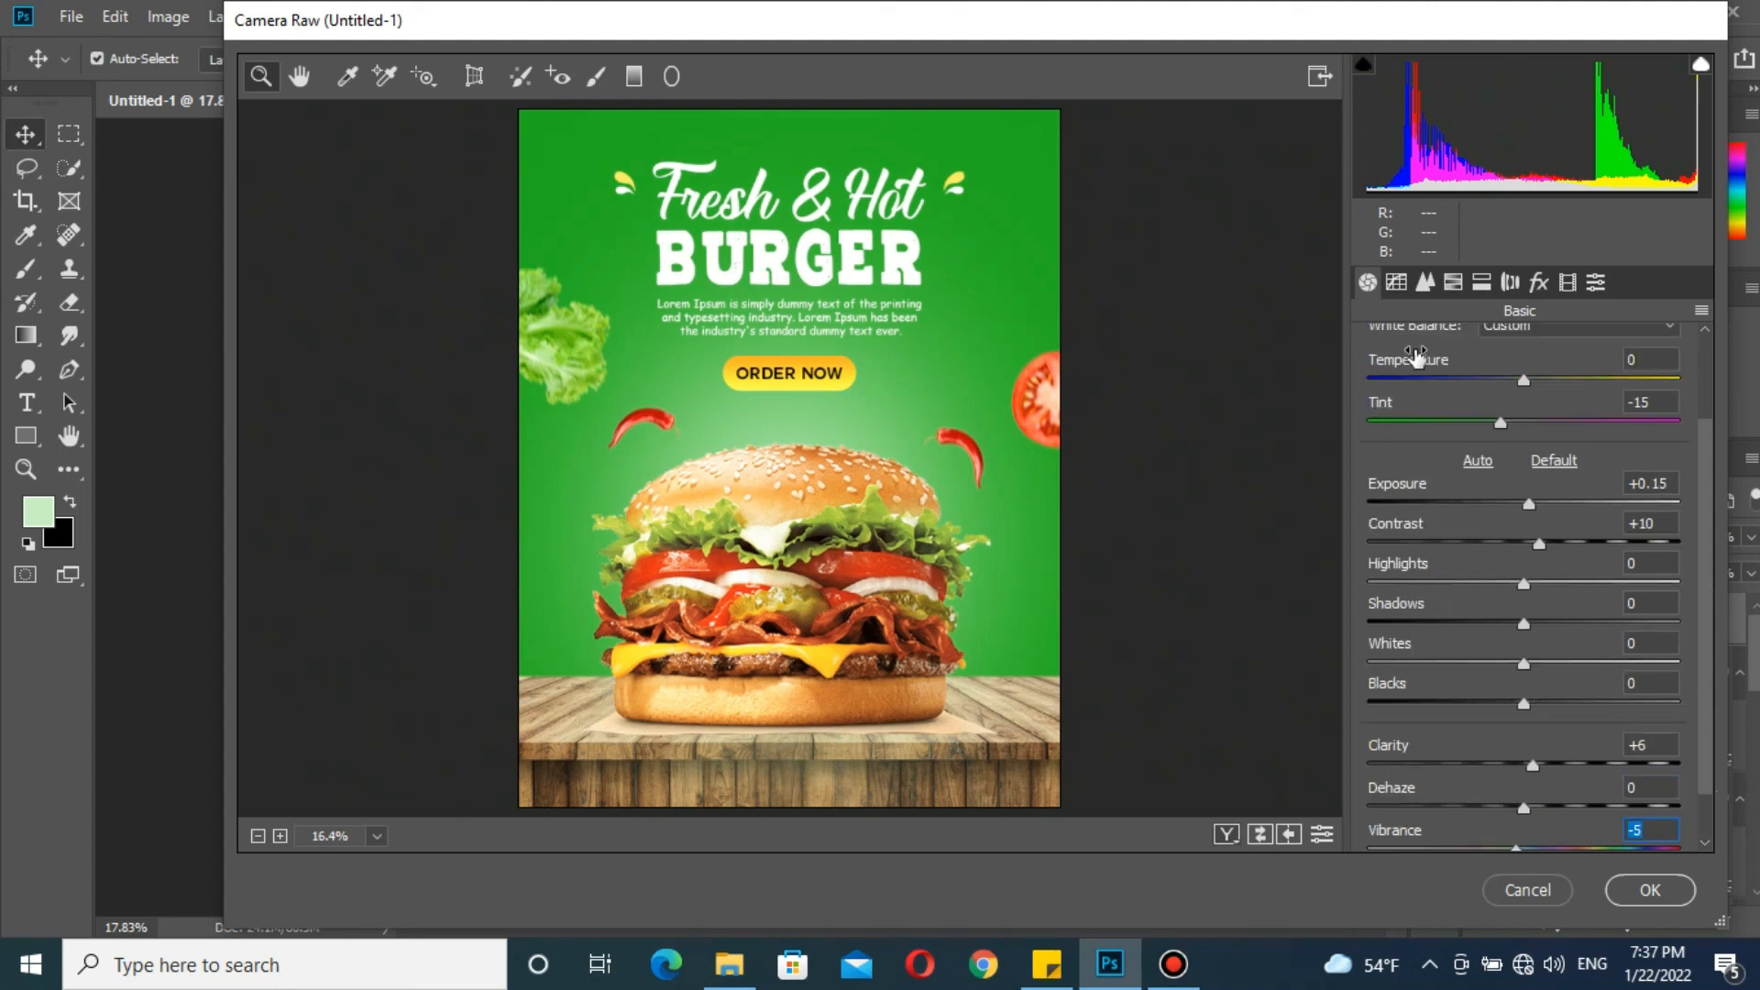
pyautogui.click(1397, 284)
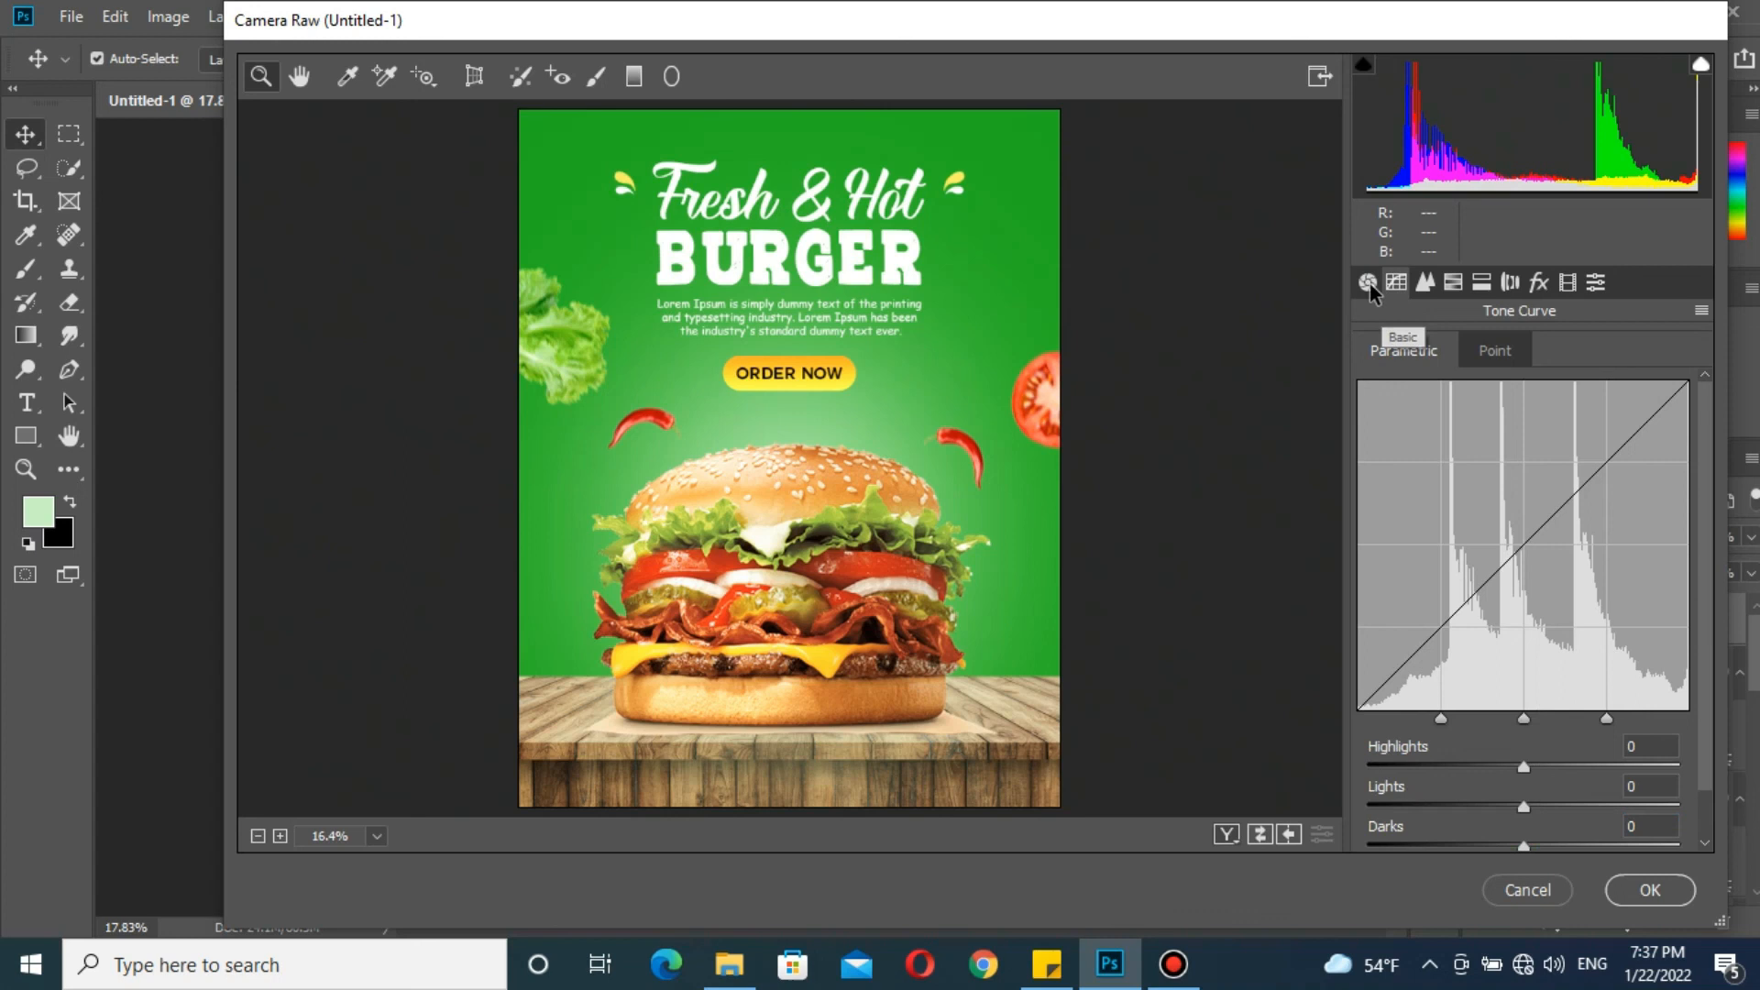
pyautogui.click(1366, 284)
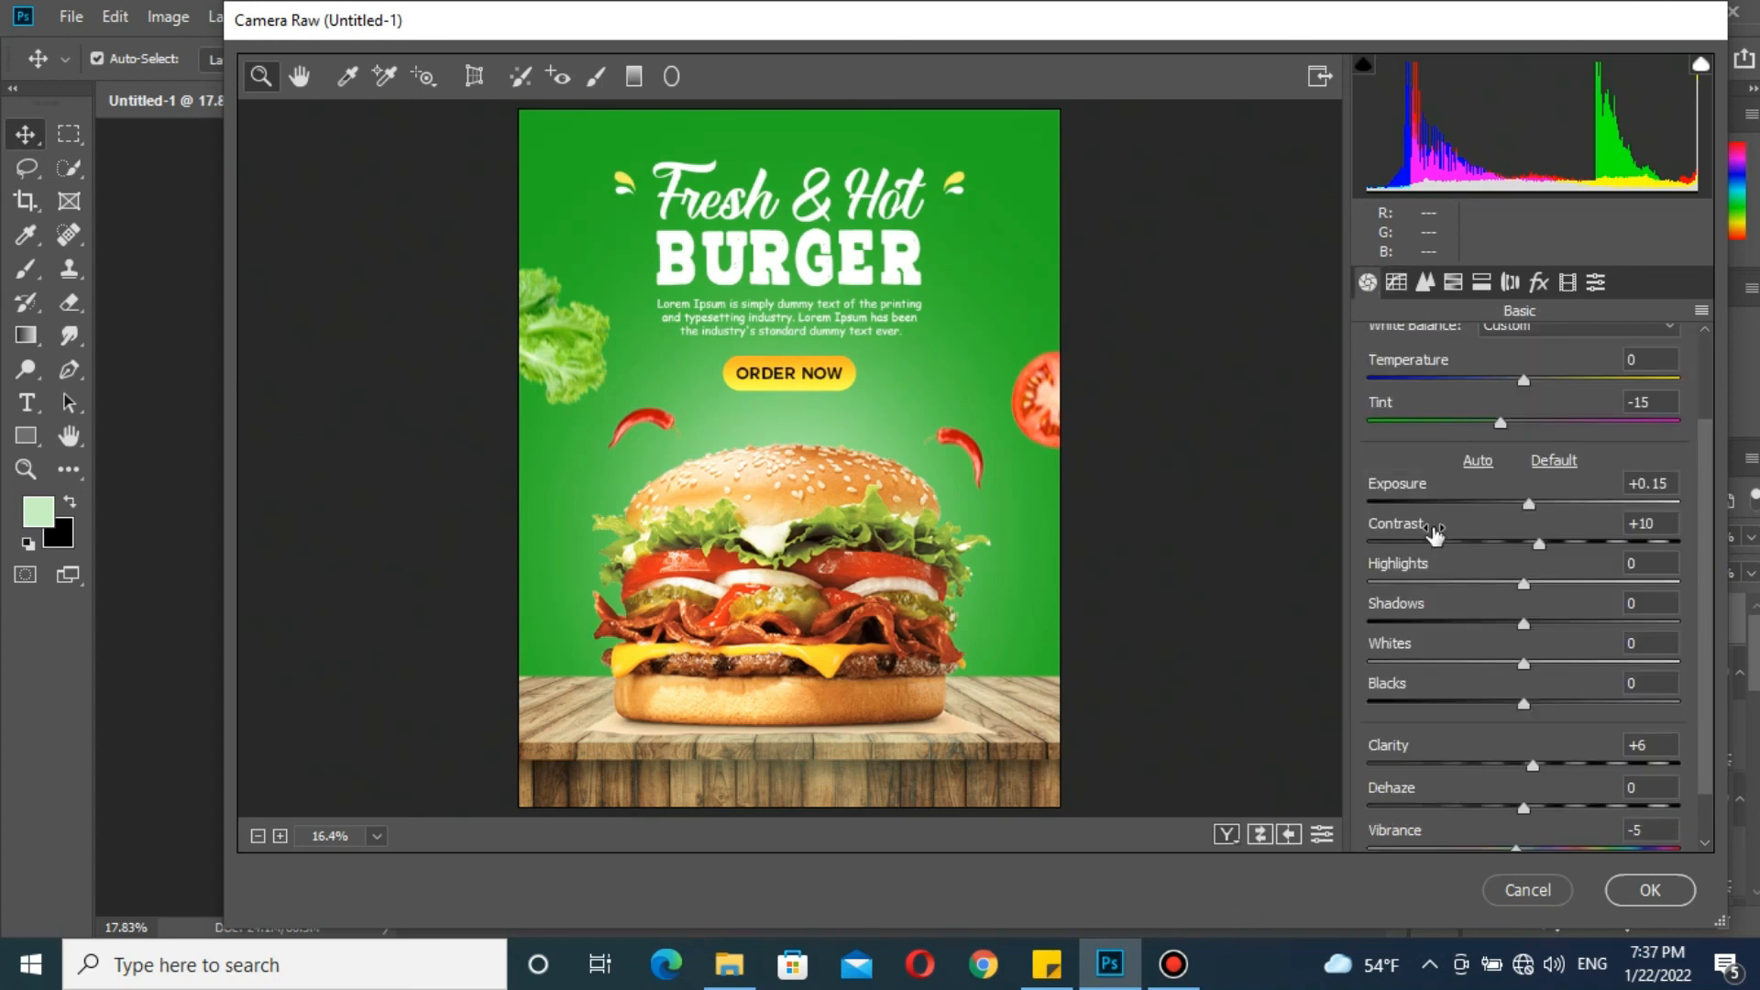
# Set Temperature to +3, raise Vibrance slightly, apply the Camera Raw adjustments and inspect the finished poster
pyautogui.moveTo(1522, 380); pyautogui.dragTo(1528, 382)
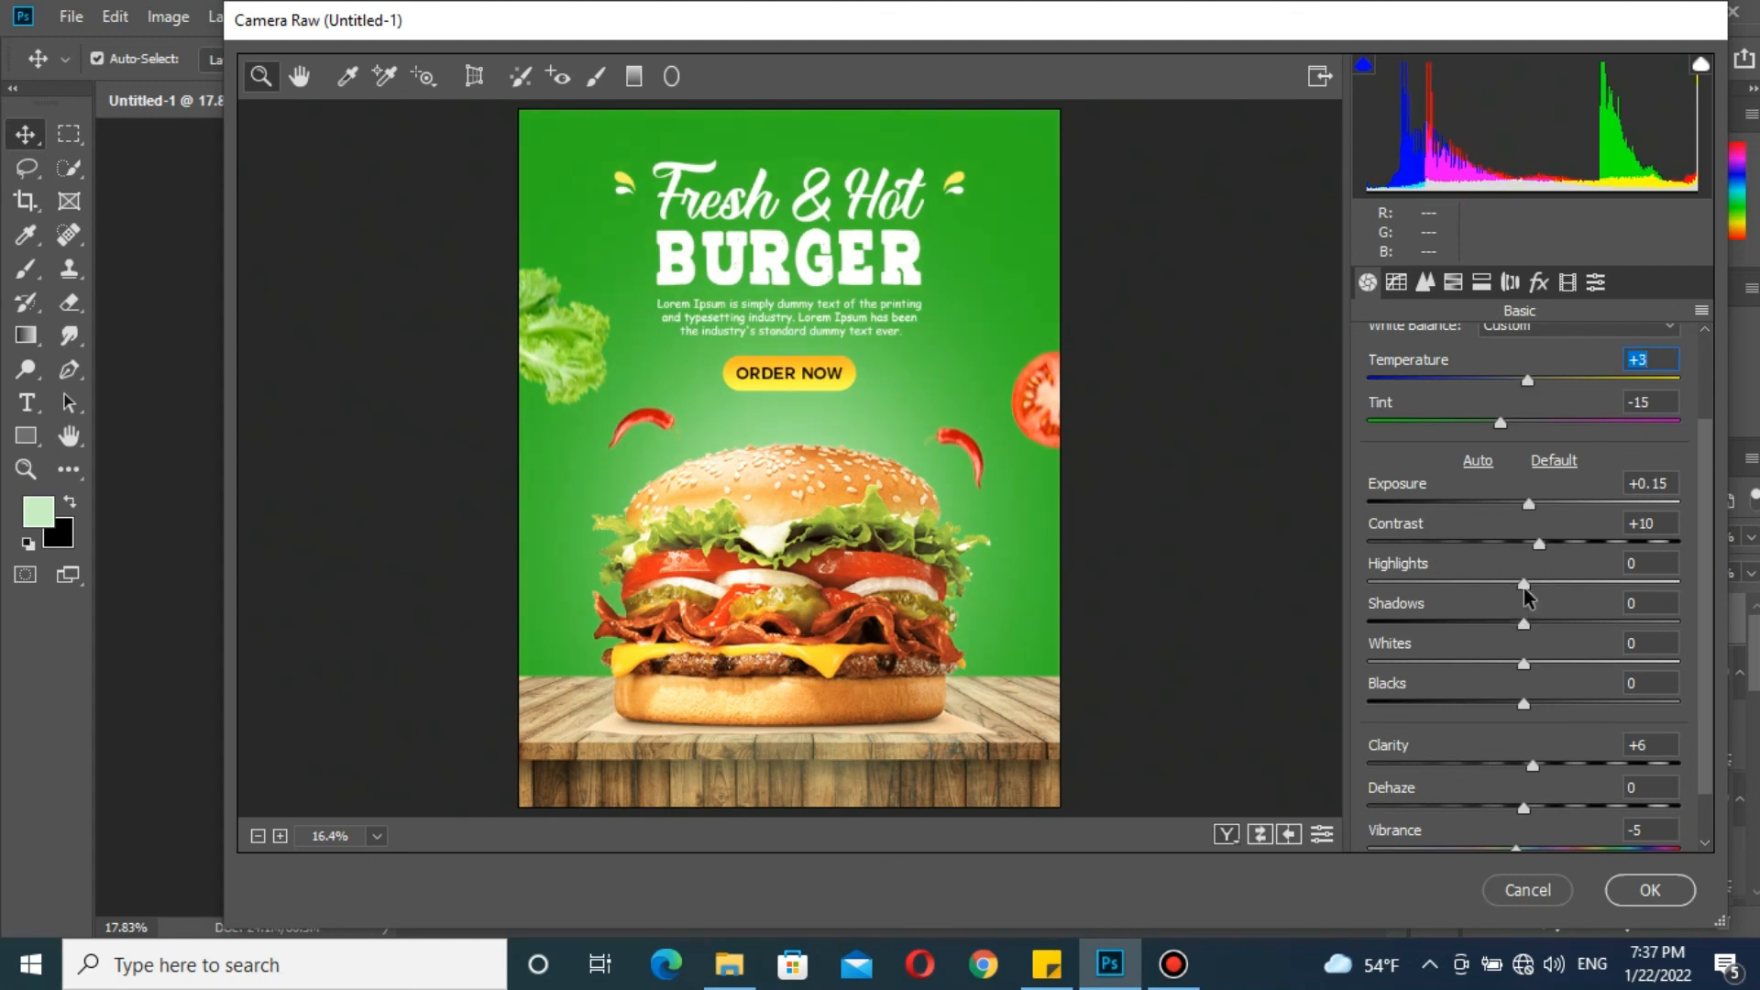
pyautogui.scroll(-1, 1530, 784)
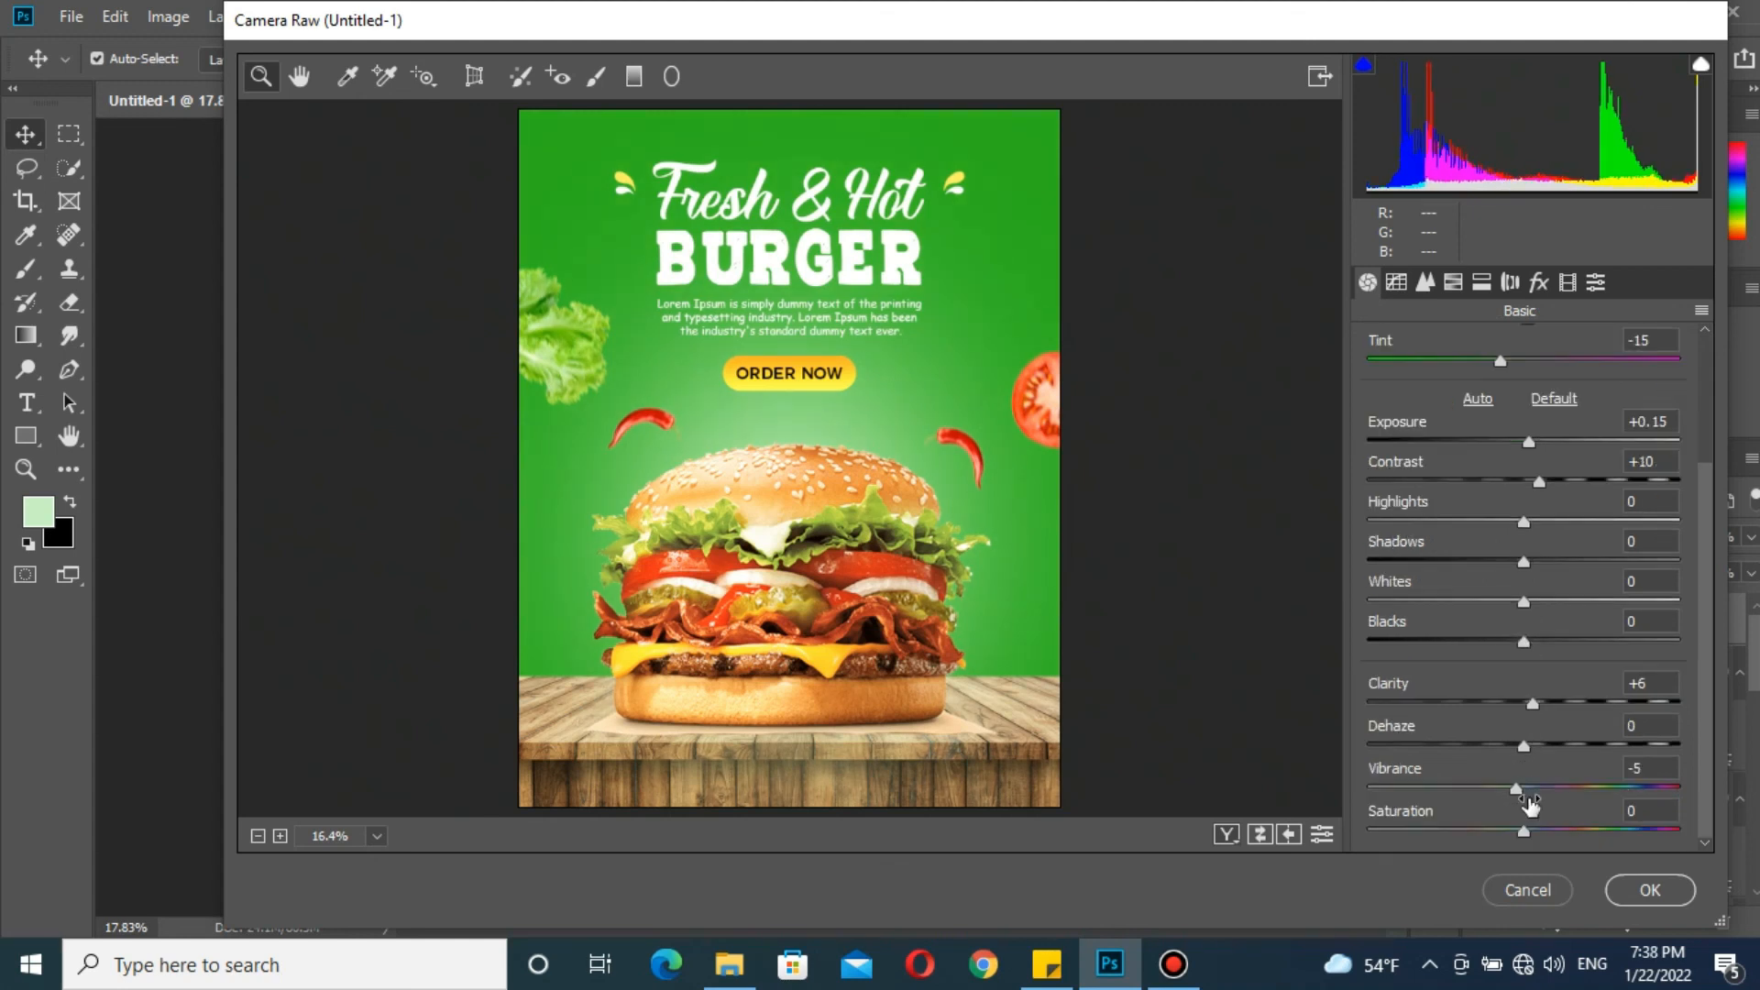
pyautogui.moveTo(1525, 790); pyautogui.dragTo(1521, 788)
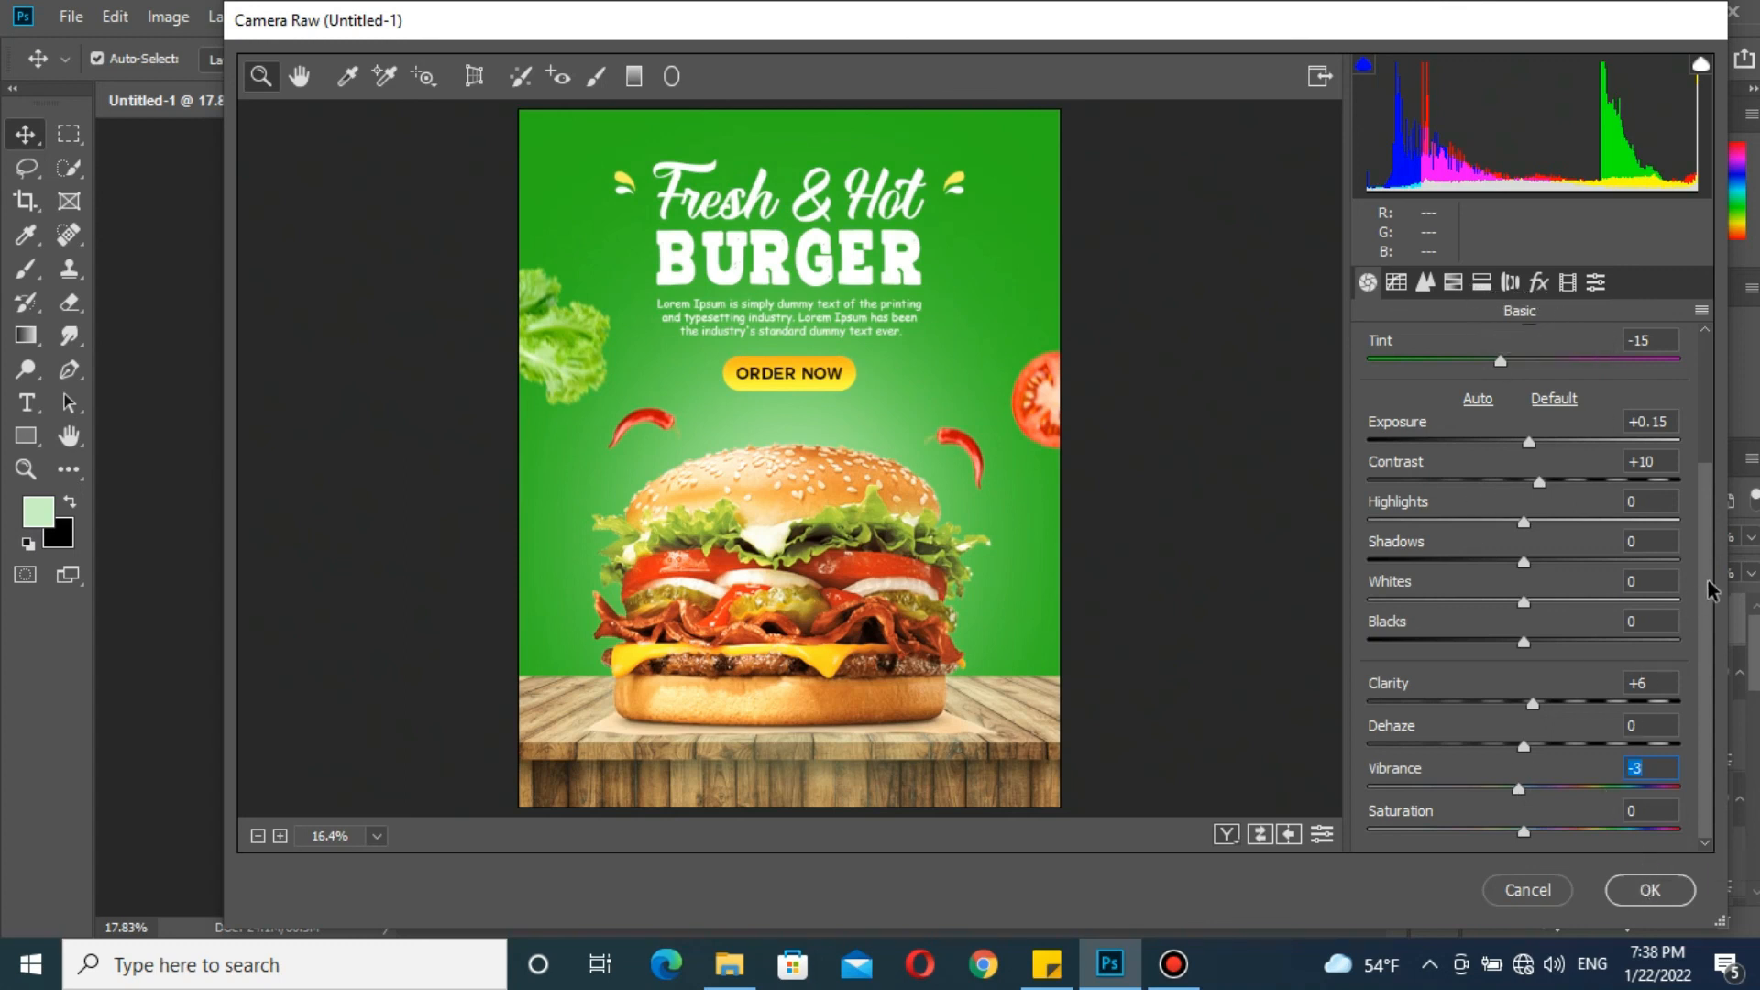
pyautogui.moveTo(1518, 788); pyautogui.dragTo(1533, 794)
pyautogui.click(1650, 890)
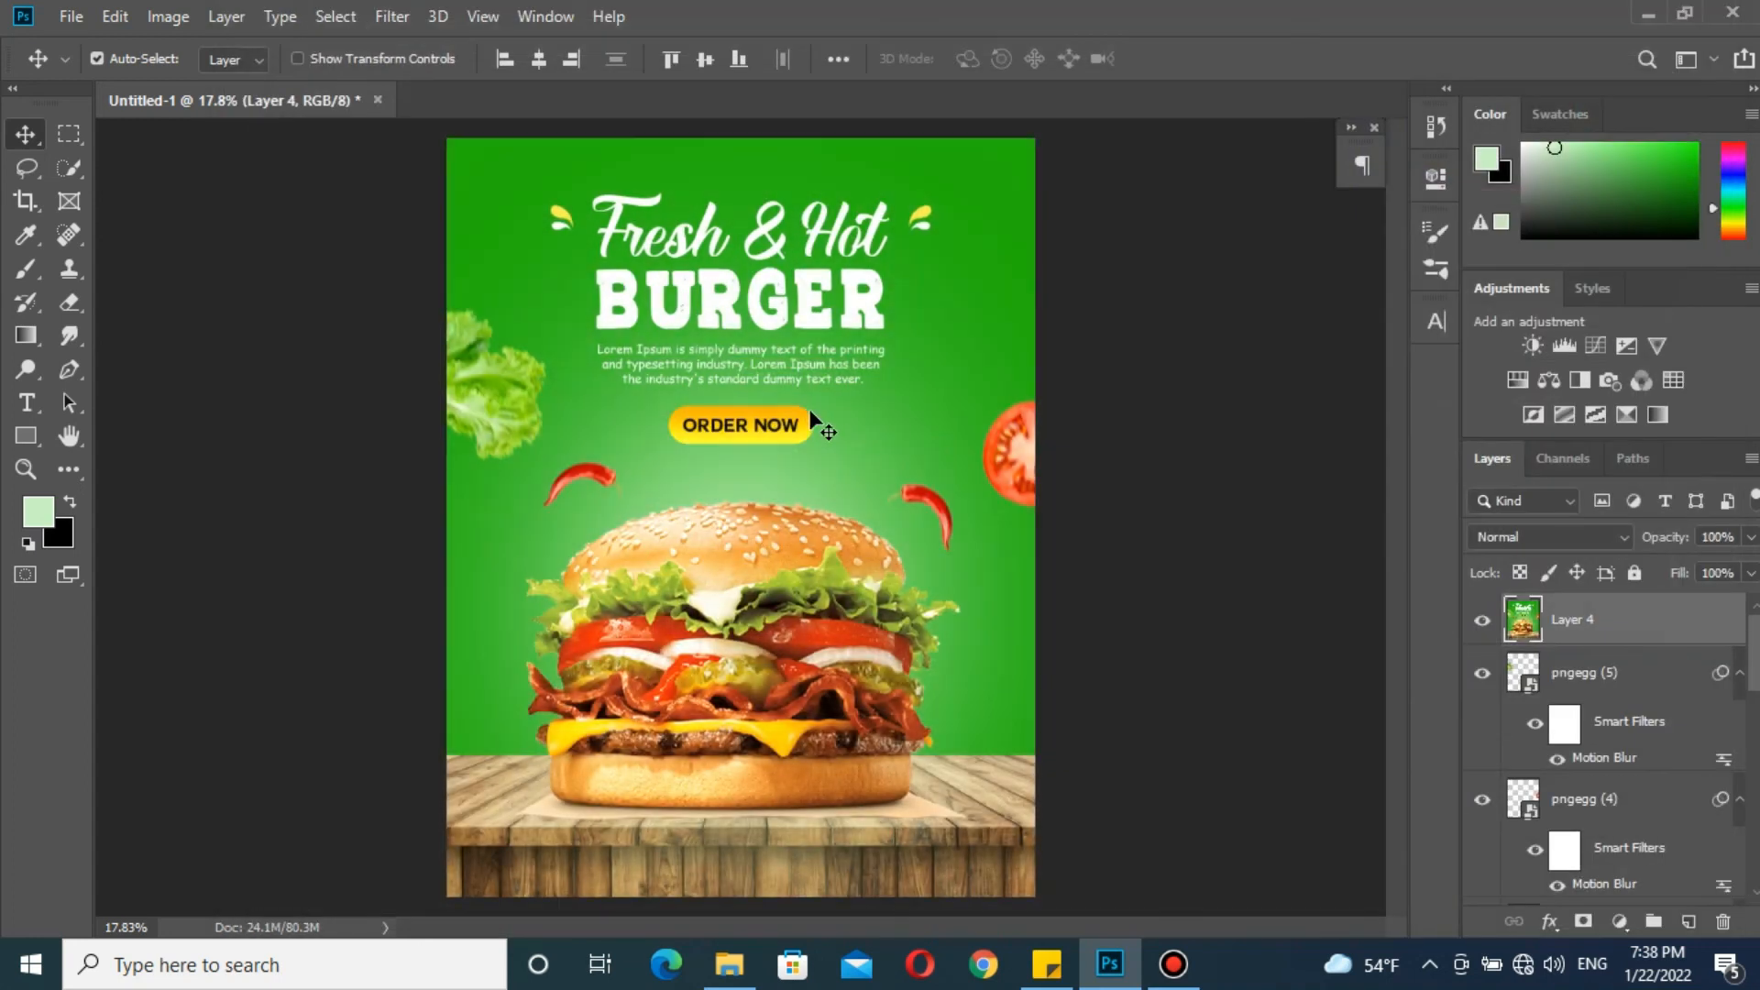
pyautogui.scroll(-4, 813, 414)
pyautogui.scroll(8, 814, 415)
pyautogui.scroll(-4, 815, 422)
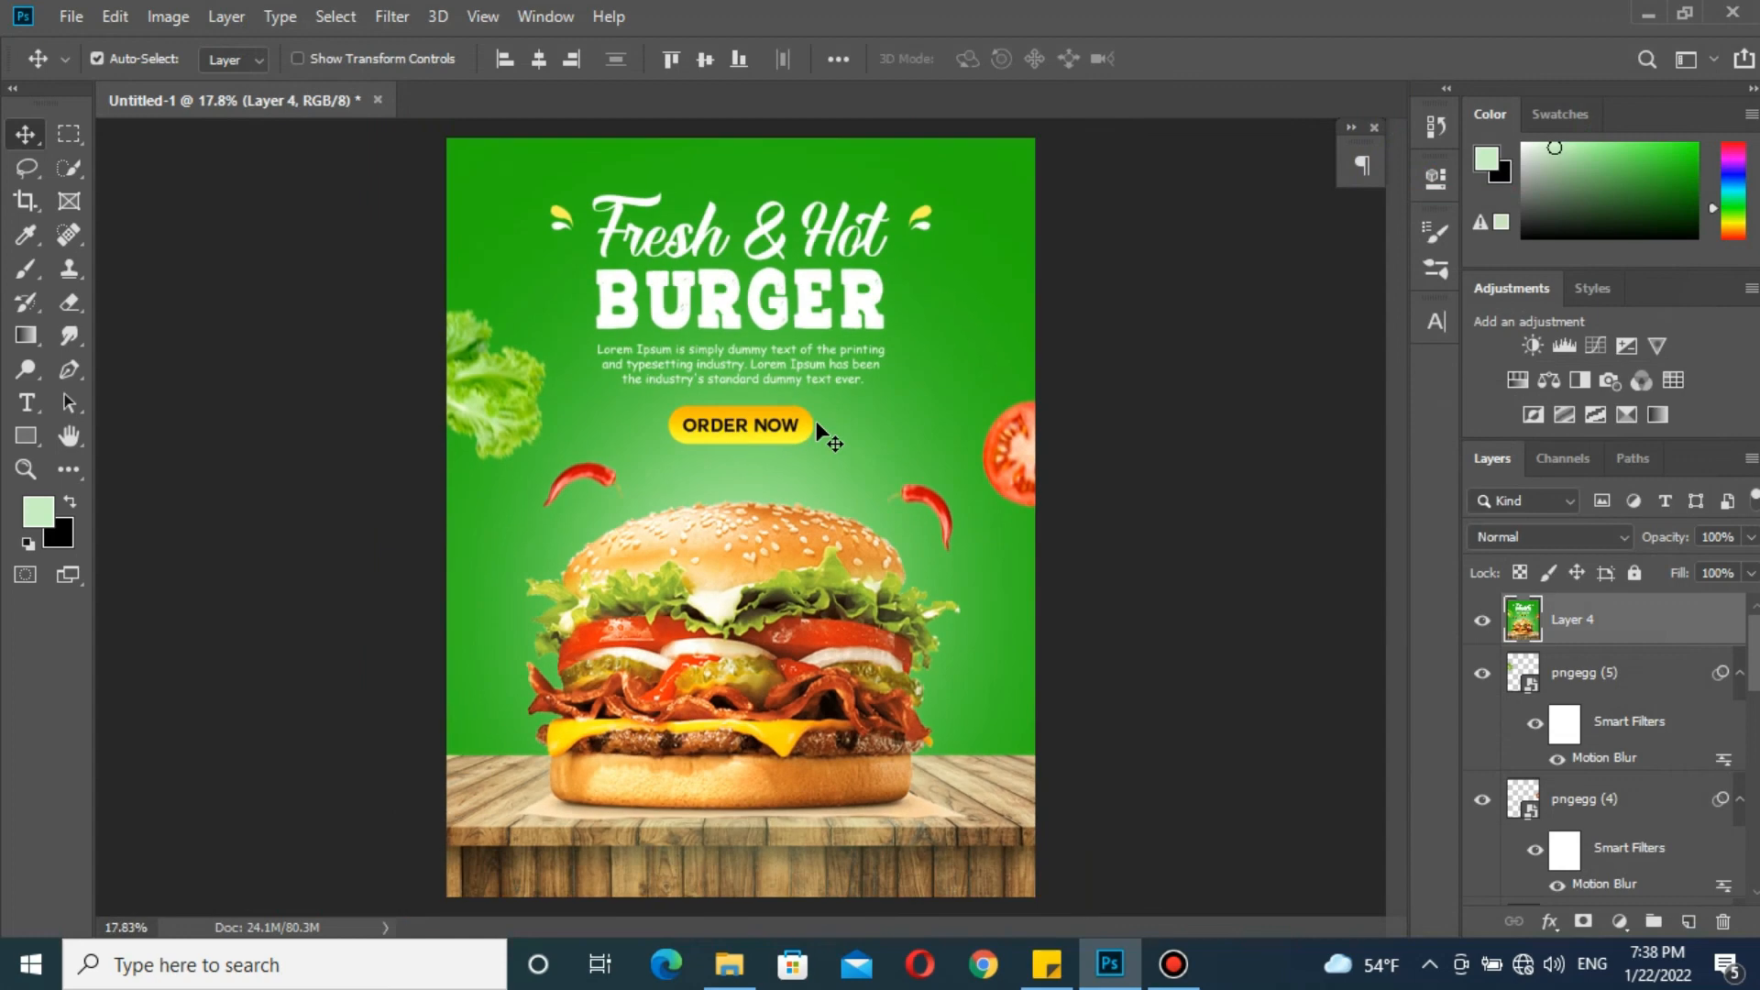